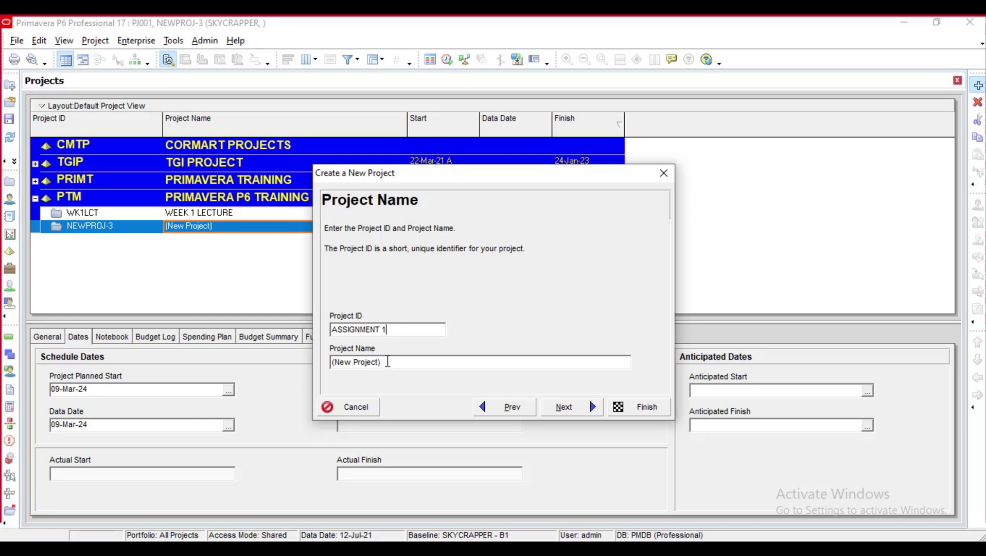
# Name the new project CONSTRUCTION PROJECT and continue to its start and end dates
pyautogui.moveTo(387, 362); pyautogui.dragTo(330, 362)
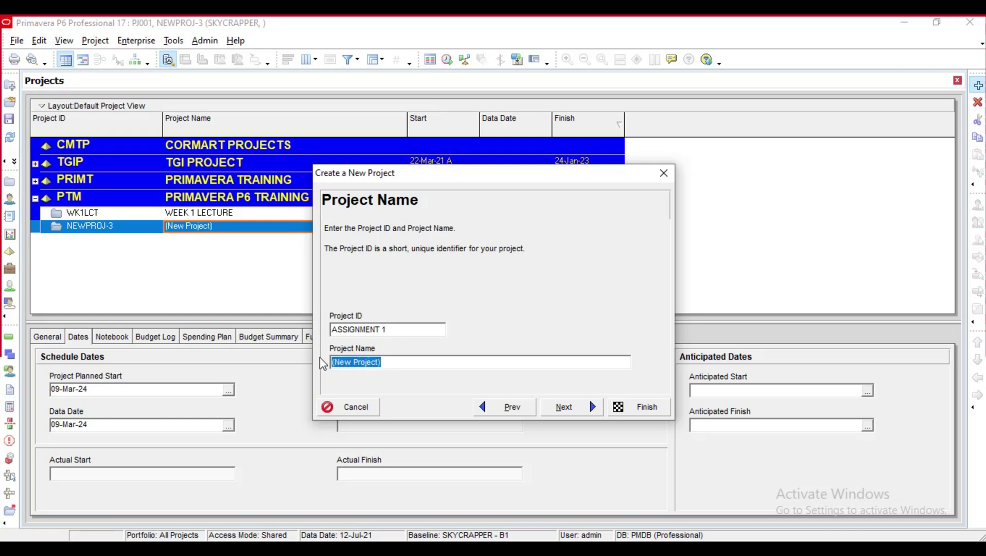
pyautogui.write('CONSTRUCTION PR')
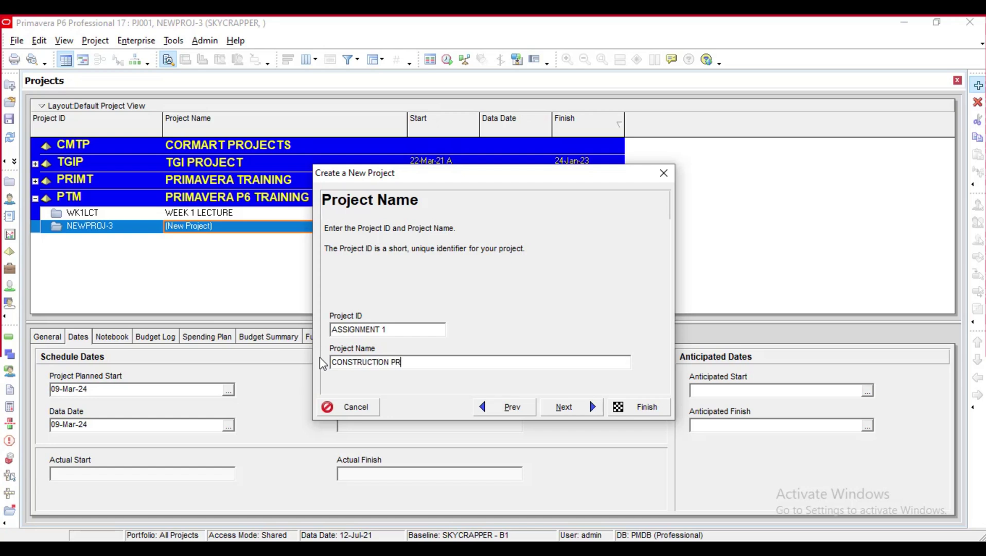
pyautogui.write('OJECT')
pyautogui.click(564, 408)
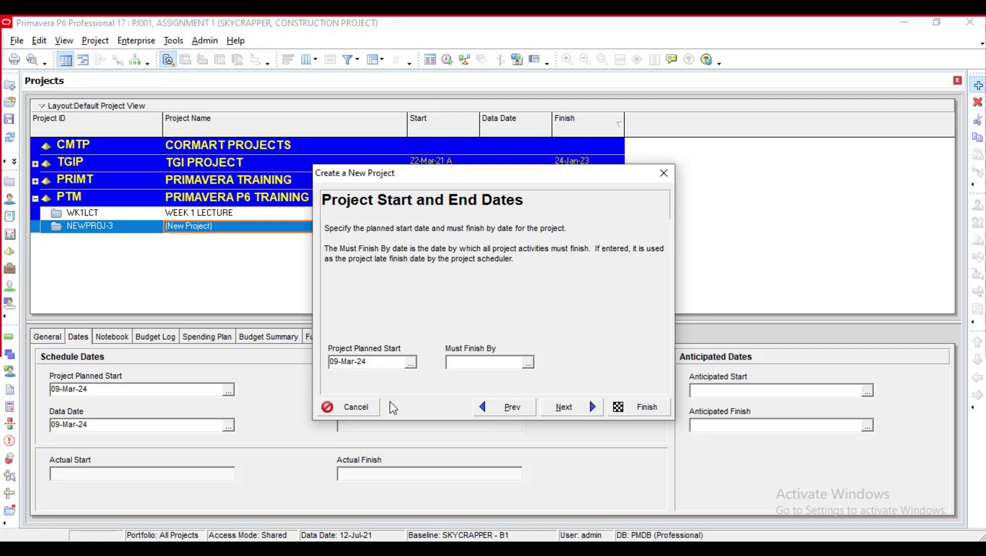
# Set the project's planned start to 30-Jun-21, leave the must-finish date empty, and continue to the responsible manager
pyautogui.click(411, 363)
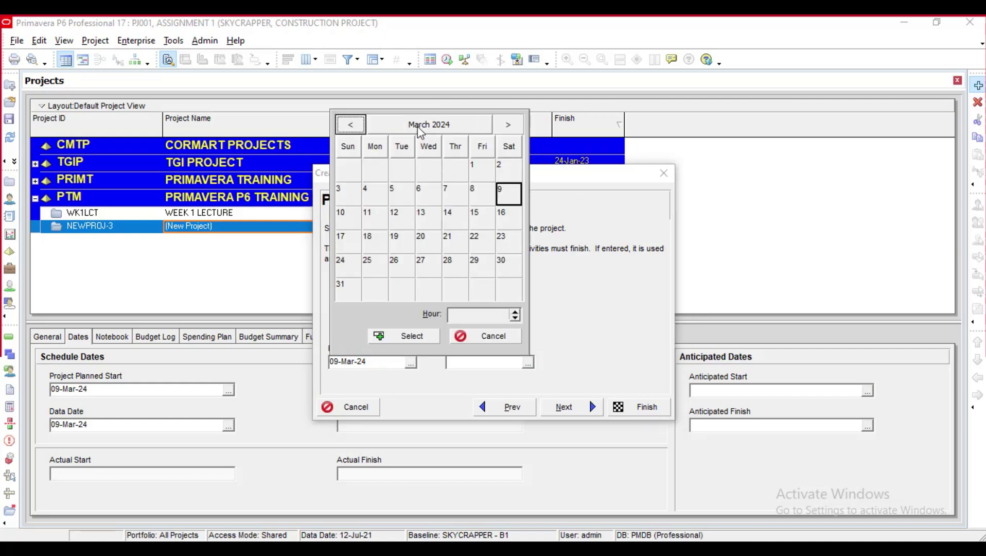
pyautogui.click(420, 126)
pyautogui.click(352, 126)
pyautogui.click(353, 126)
pyautogui.click(352, 126)
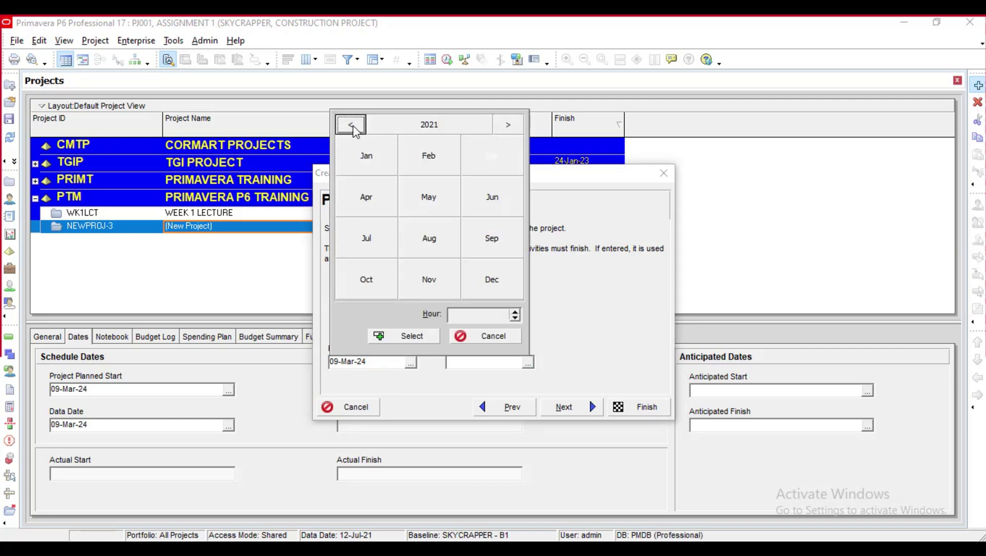
pyautogui.click(494, 198)
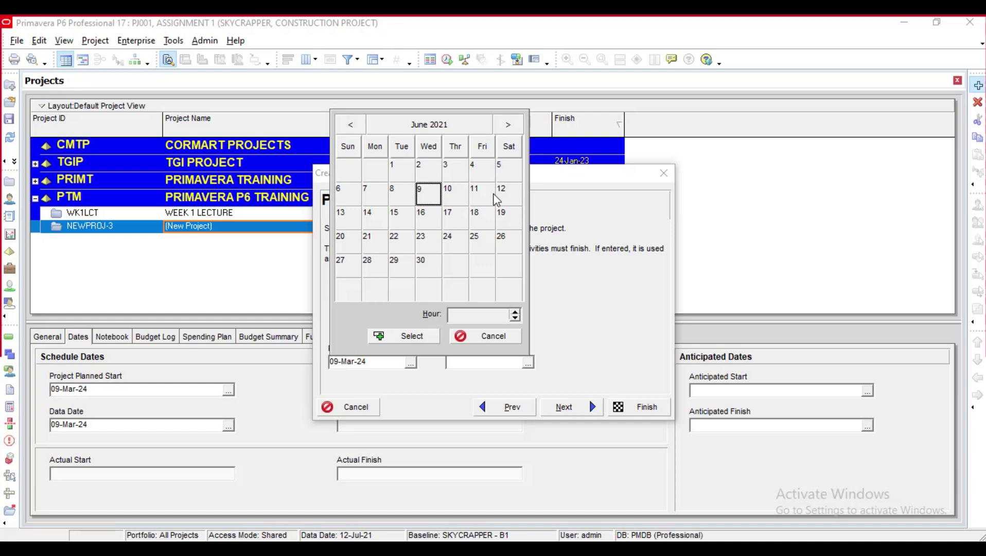
pyautogui.click(426, 264)
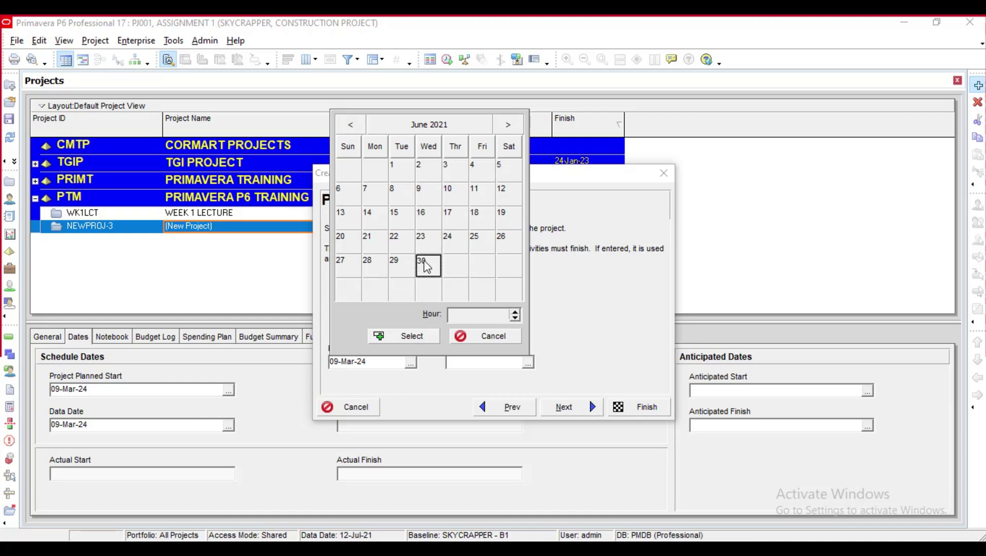
pyautogui.click(417, 340)
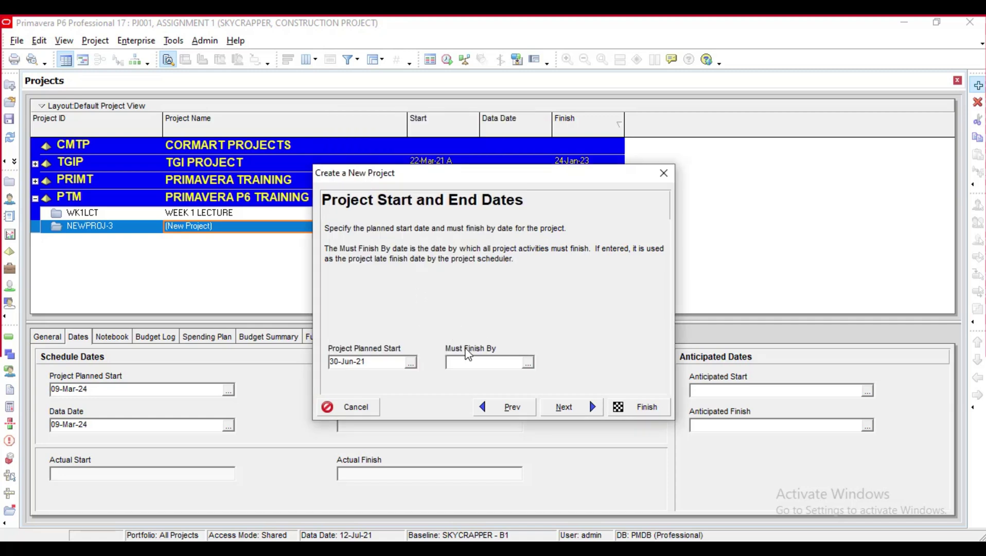
pyautogui.click(564, 411)
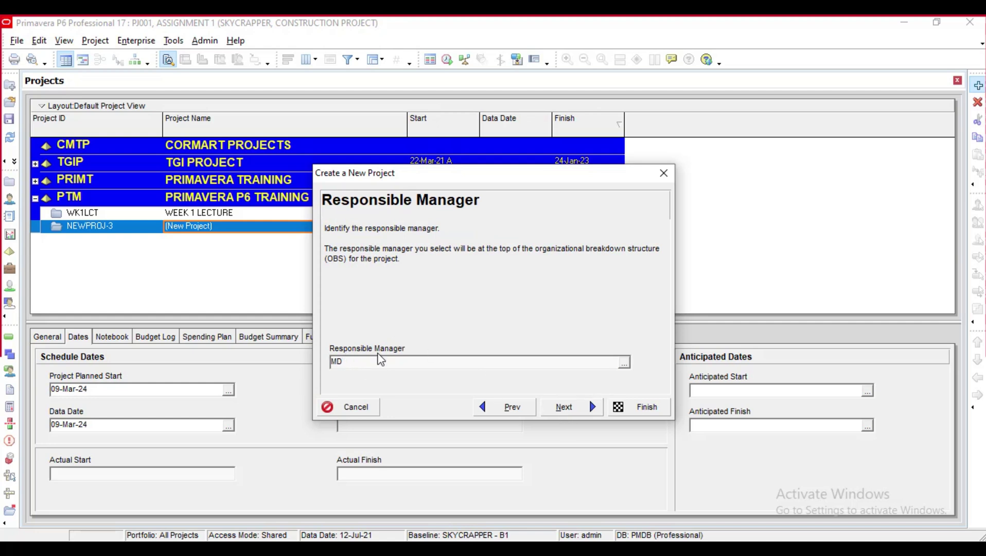
# Assign ENTERPRISE as responsible manager and finish creating the project with the Price / Unit rate type
pyautogui.click(625, 363)
pyautogui.click(429, 285)
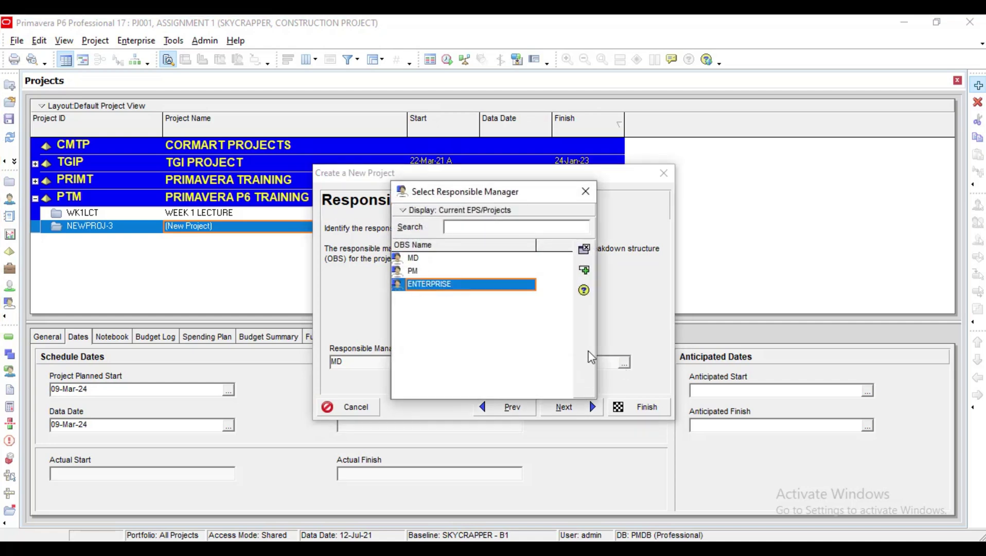
pyautogui.click(584, 250)
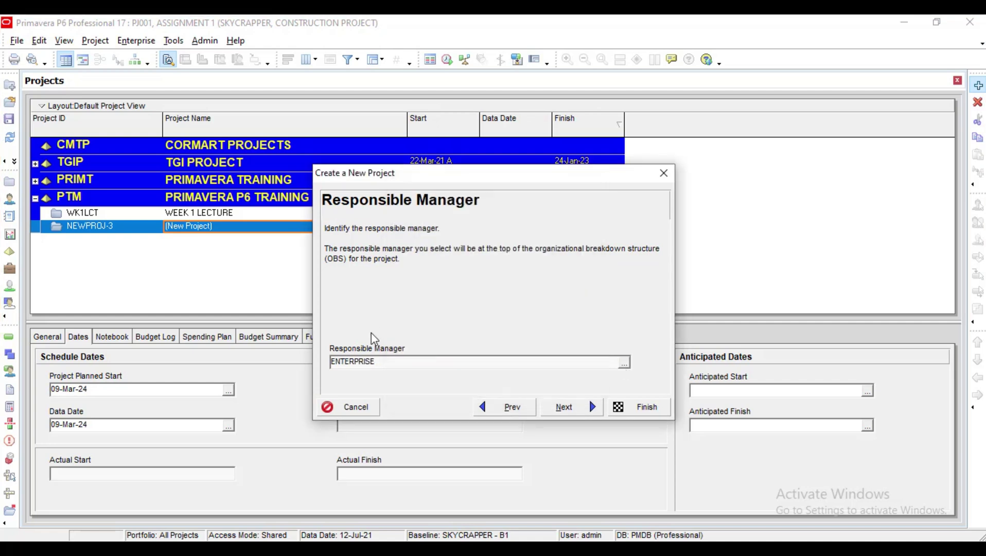
pyautogui.click(562, 409)
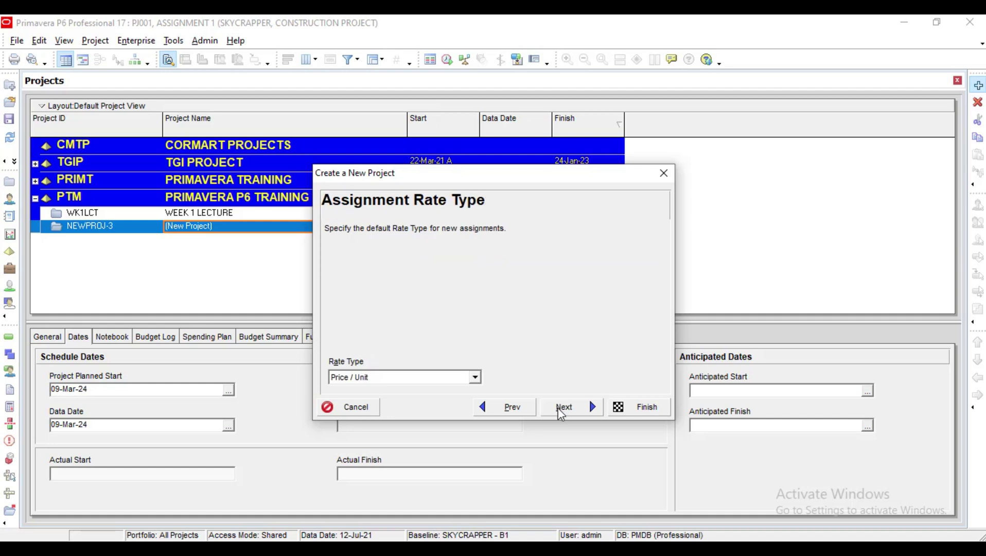
pyautogui.click(577, 408)
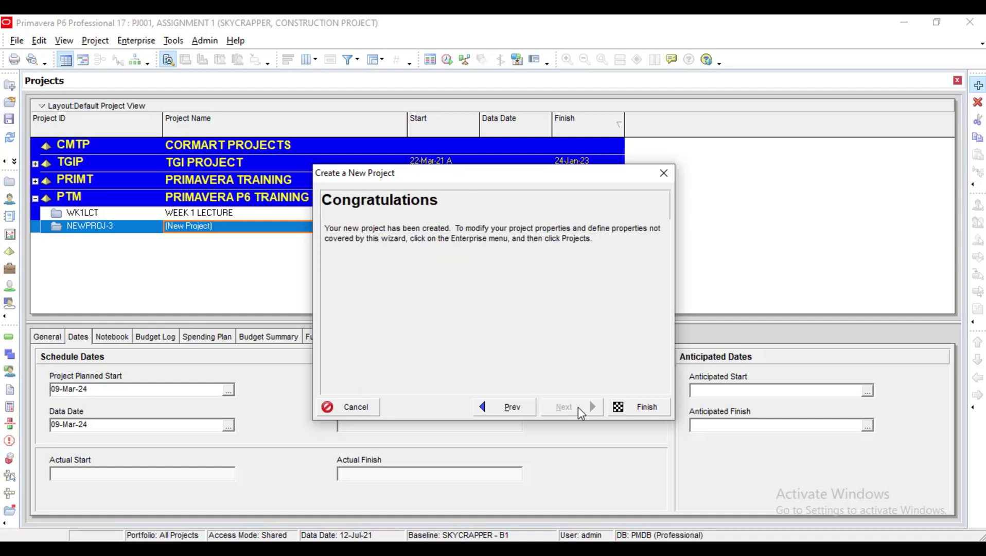
pyautogui.click(617, 406)
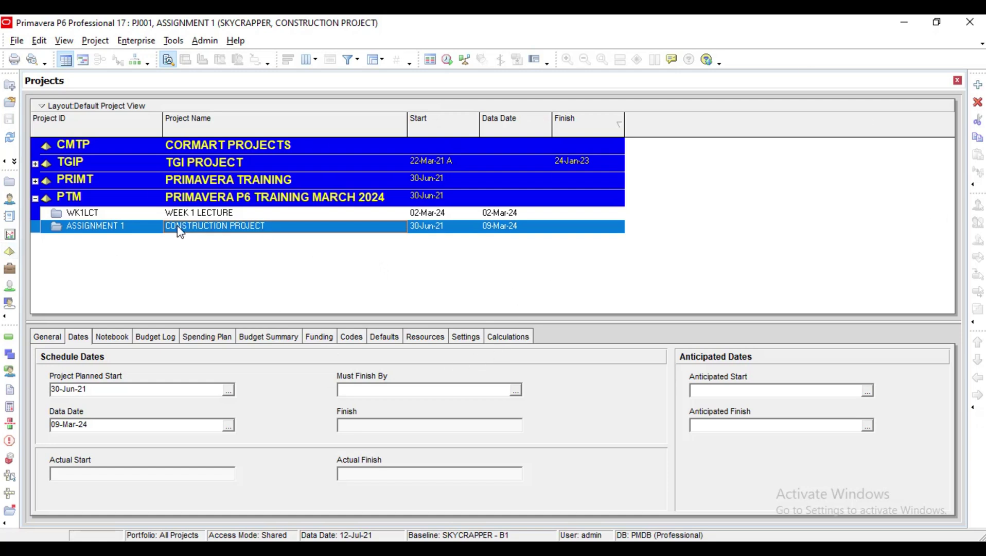
# Set the Must Finish By date of the ASSIGNMENT 1 project to 30-Dec-21
pyautogui.click(47, 338)
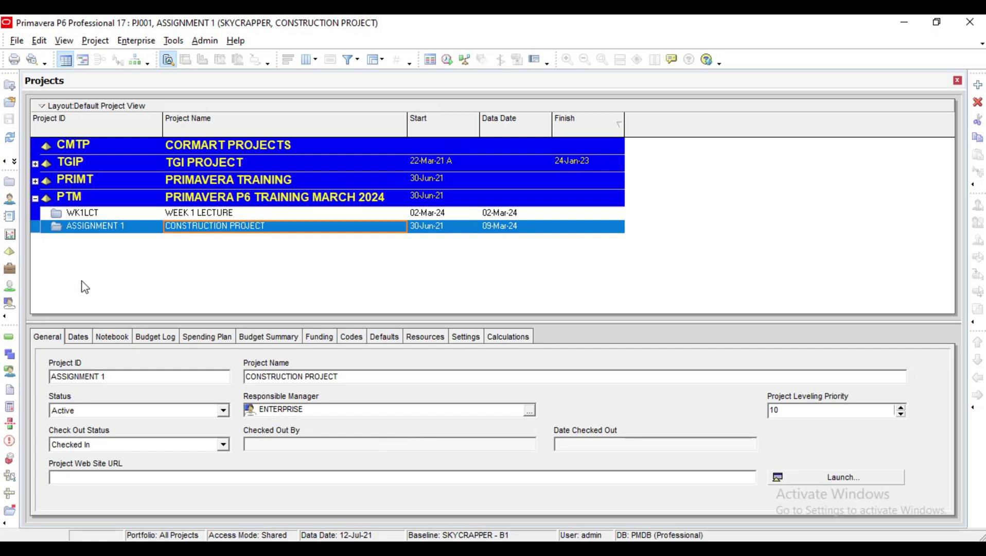
pyautogui.click(79, 339)
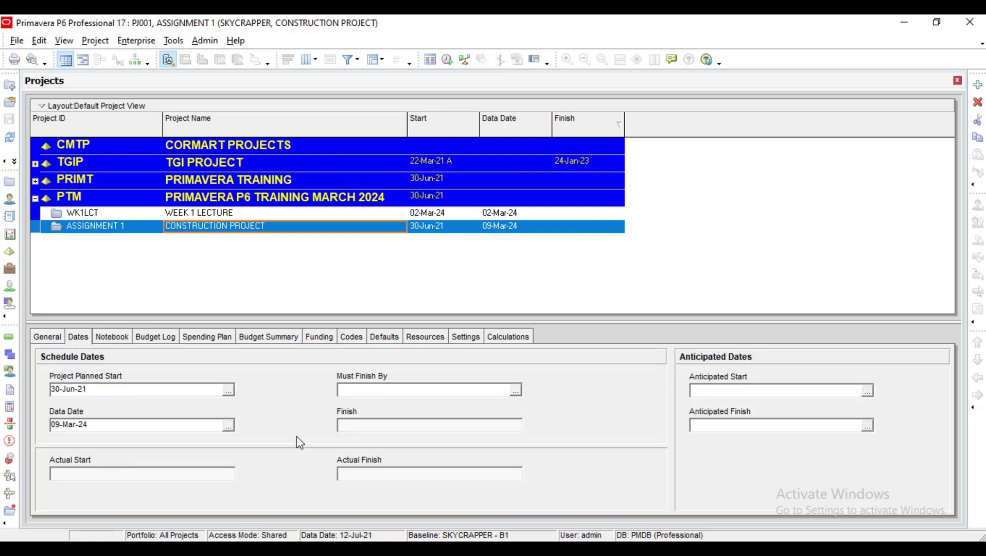
pyautogui.click(515, 390)
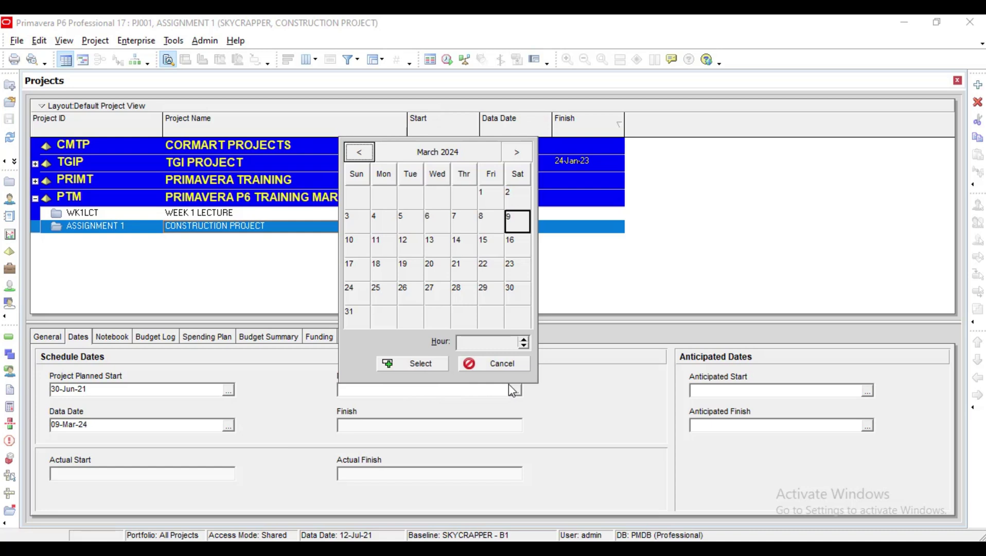
pyautogui.click(427, 152)
pyautogui.click(361, 155)
pyautogui.click(361, 155)
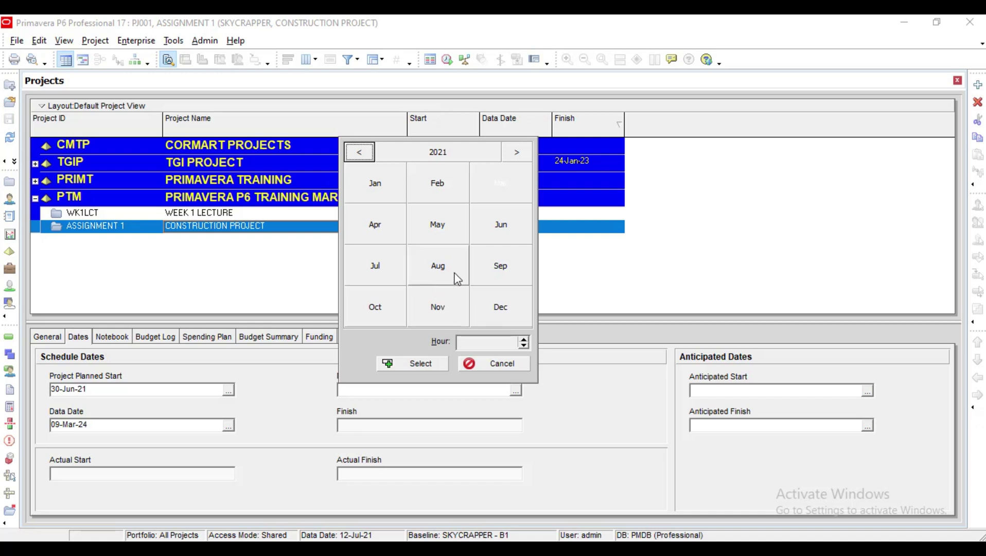
pyautogui.click(498, 309)
pyautogui.click(460, 293)
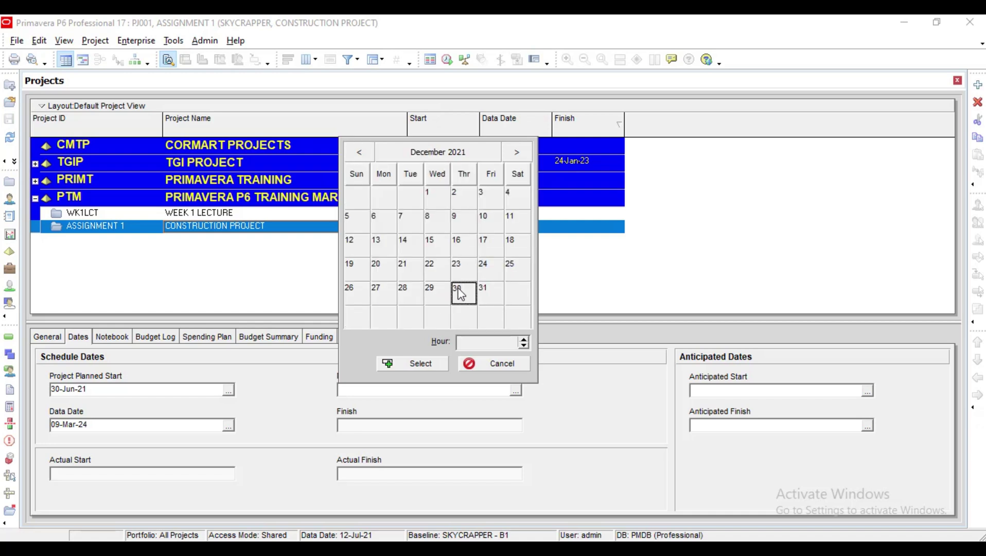
pyautogui.click(421, 367)
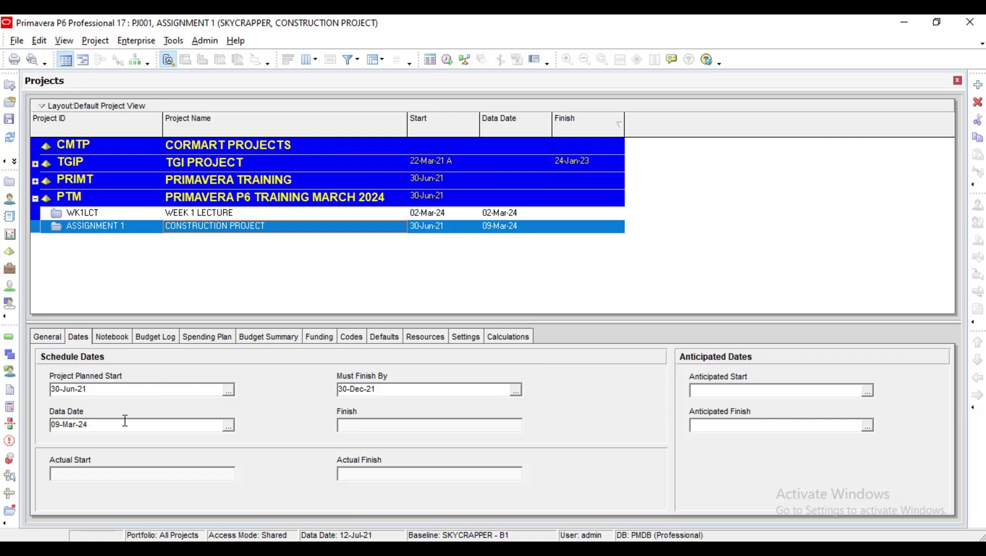
# Review the general, date, settings and notebook details of the ASSIGNMENT 1 project
pyautogui.click(55, 337)
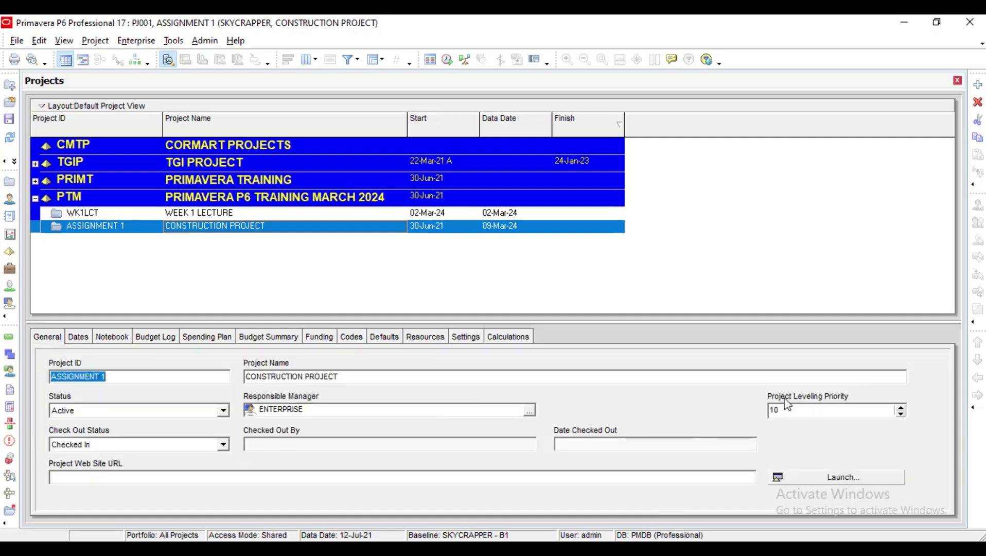
pyautogui.click(78, 341)
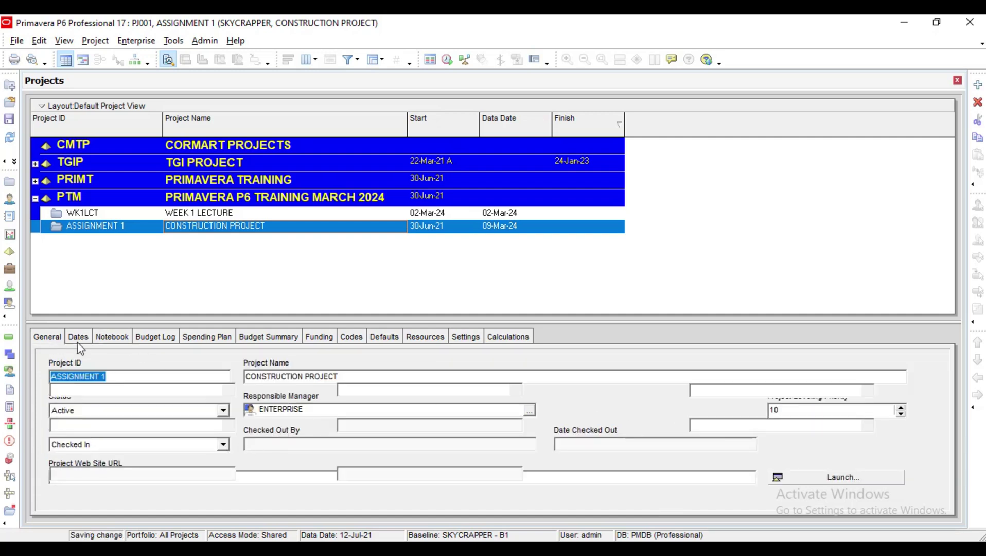
pyautogui.click(465, 338)
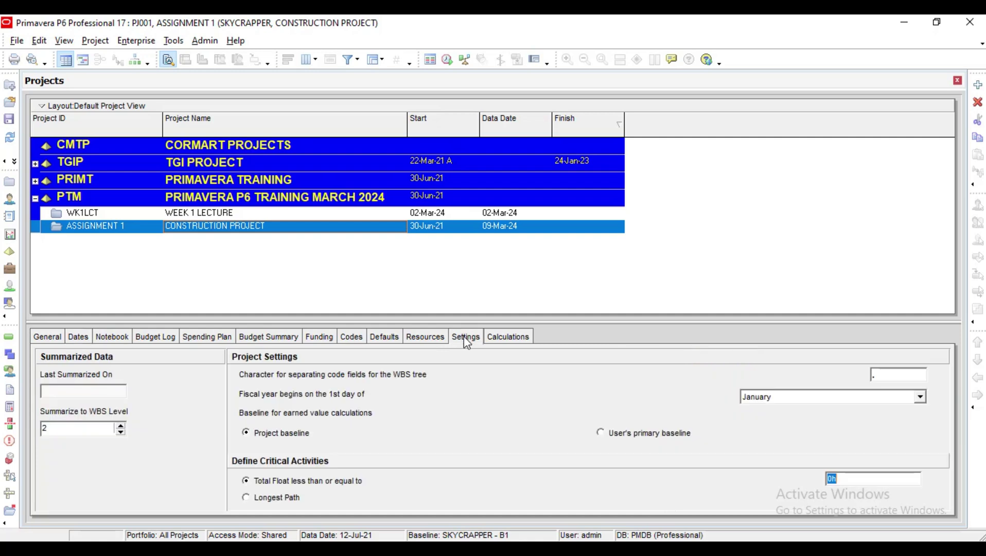
pyautogui.click(42, 340)
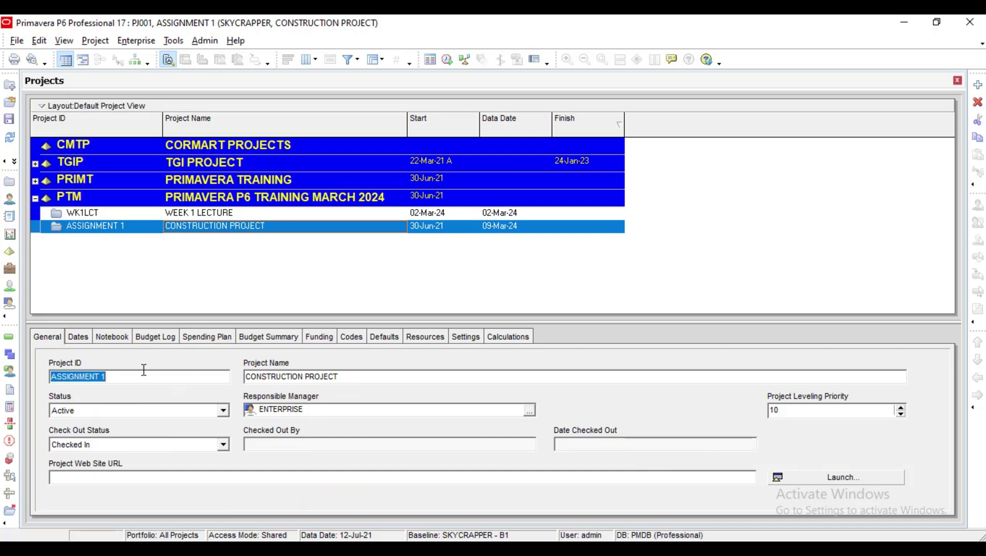
pyautogui.click(78, 338)
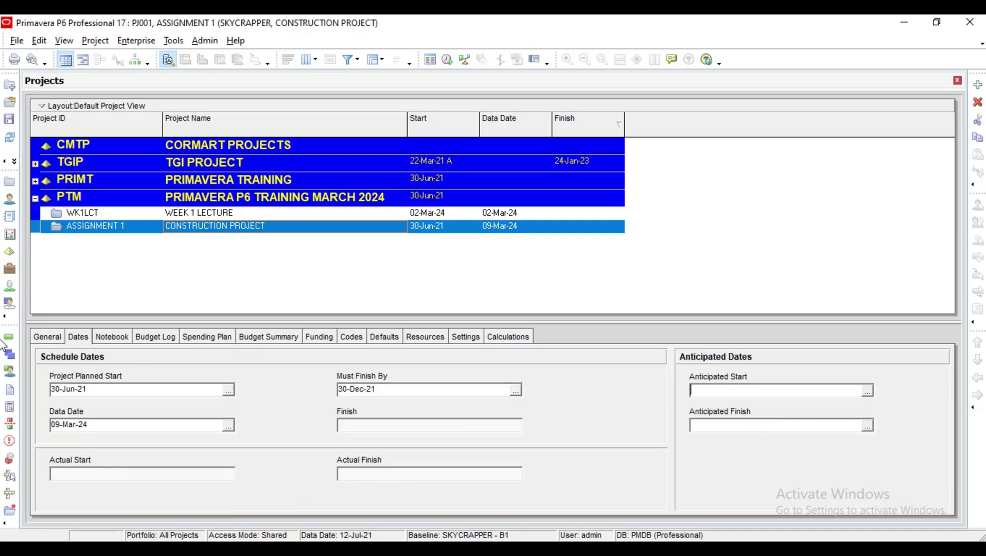
pyautogui.click(105, 339)
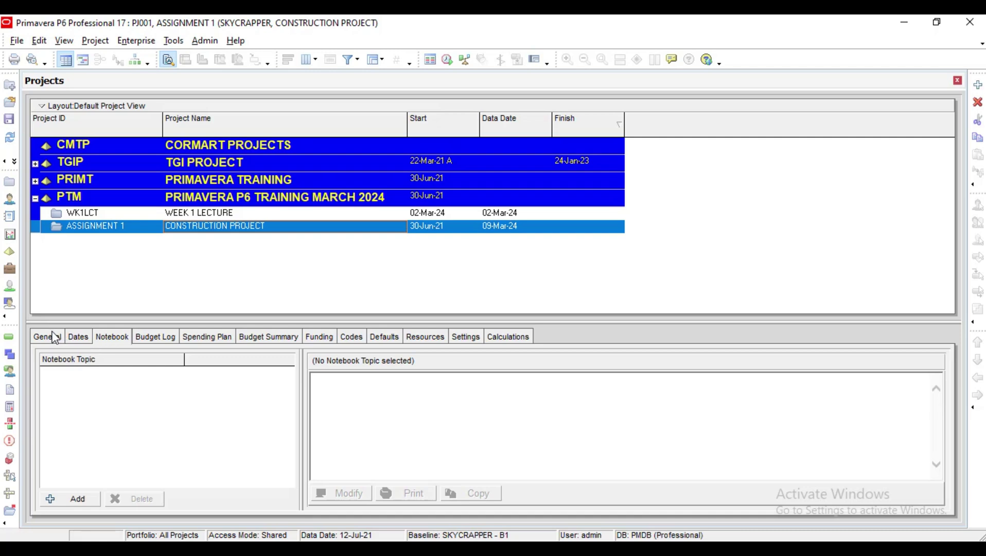
pyautogui.click(48, 338)
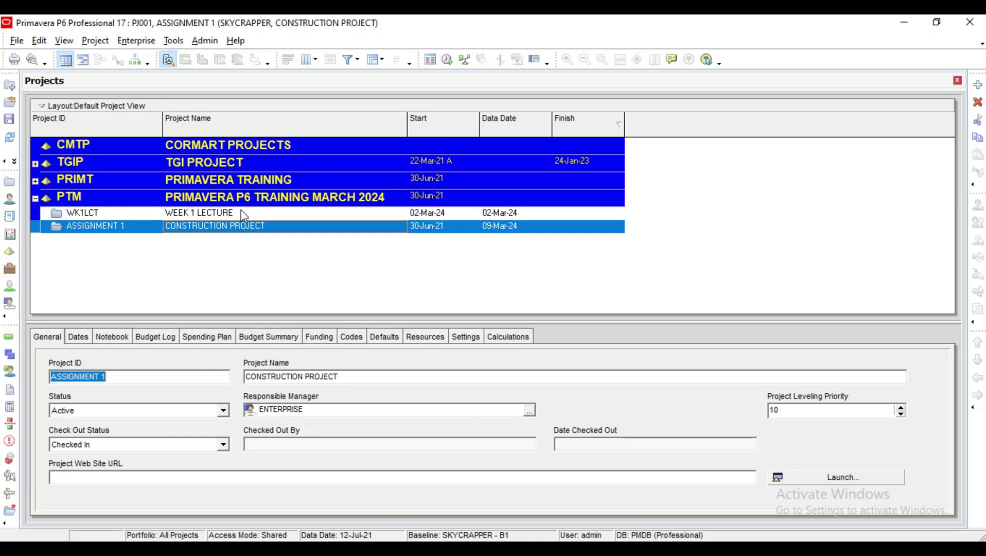
# Open the ASSIGNMENT 1 project and show its work breakdown structure as a table
pyautogui.rightClick(203, 234)
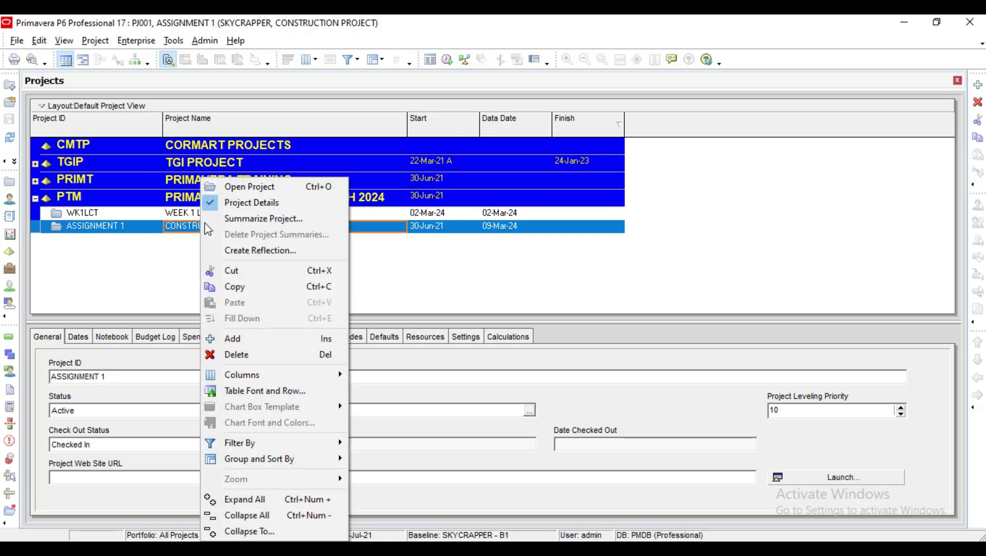
pyautogui.click(242, 189)
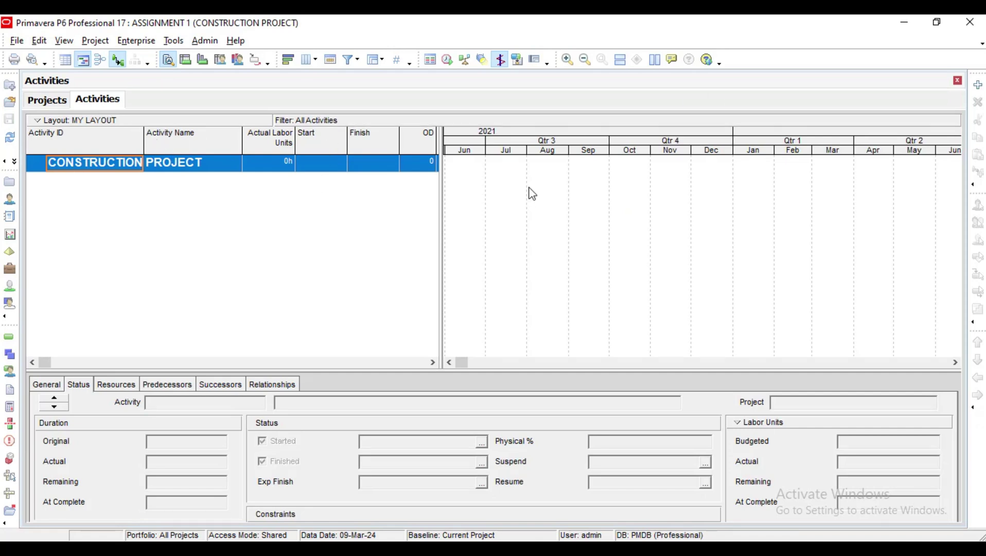
pyautogui.click(10, 356)
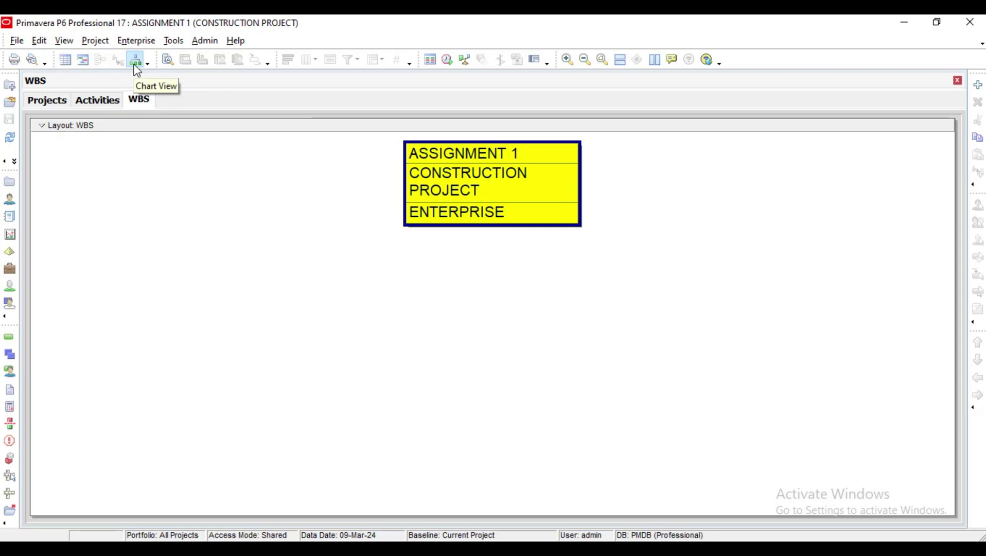
pyautogui.click(65, 60)
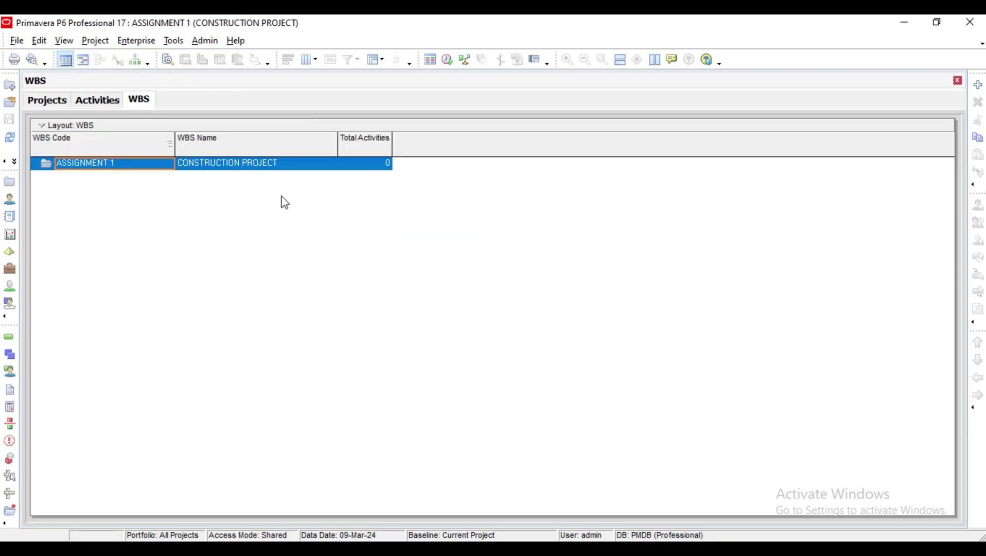
# Add a WBS element under CONSTRUCTION PROJECT with the default code and name it INITIATION
pyautogui.rightClick(209, 208)
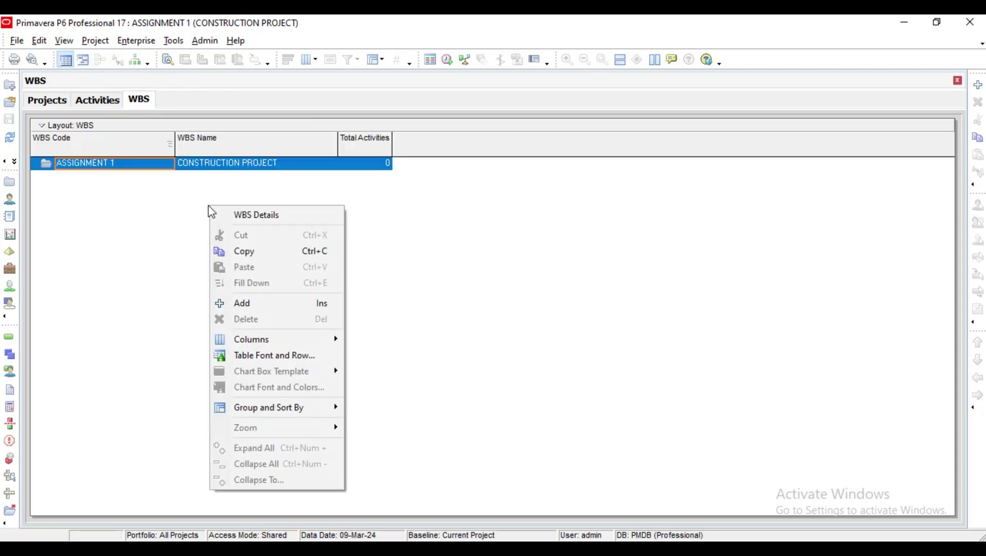
pyautogui.click(238, 305)
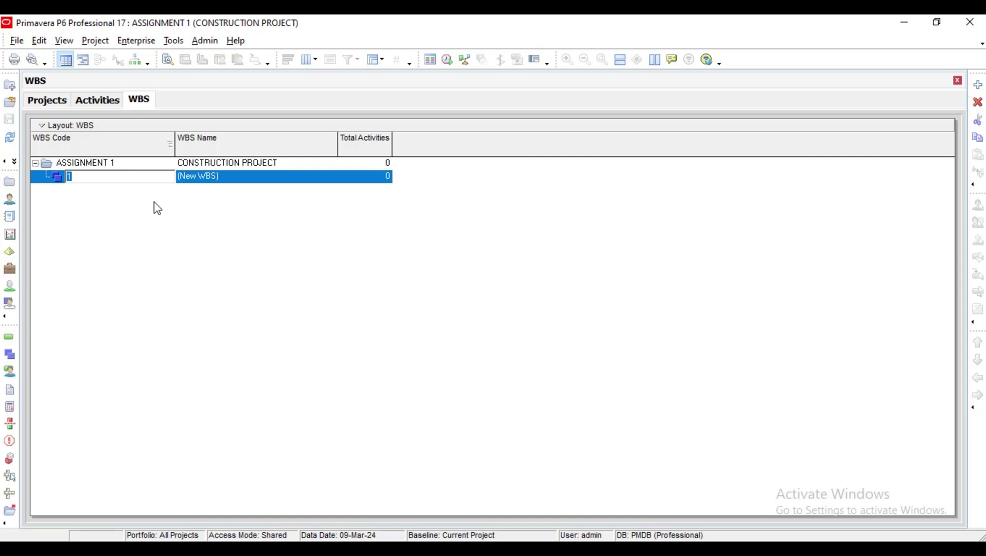
pyautogui.press('Return')
pyautogui.click(219, 177)
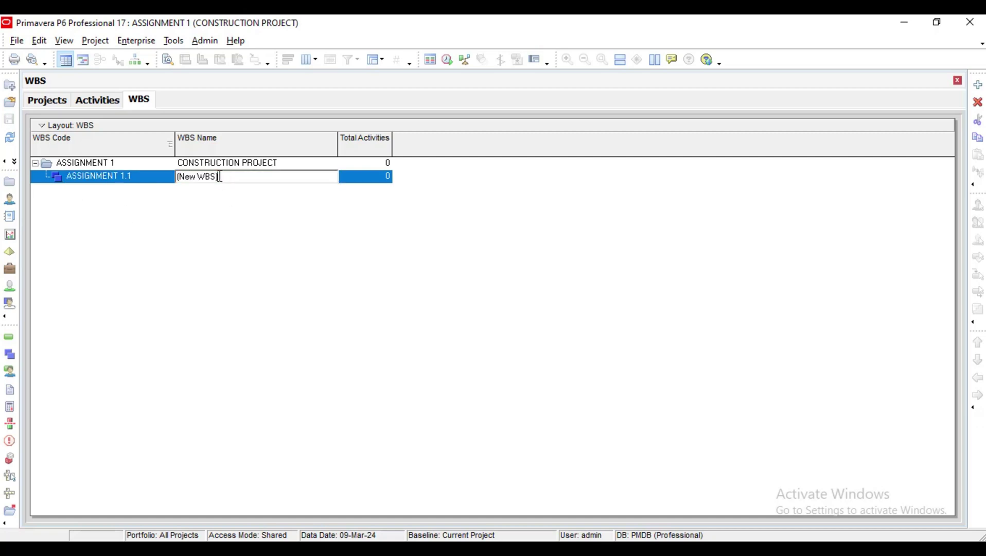
pyautogui.press('BackSpace')
pyautogui.press('BackSpace')
pyautogui.press('BackSpace')
pyautogui.press('BackSpace')
pyautogui.press('BackSpace')
pyautogui.press('BackSpace')
pyautogui.press('BackSpace')
pyautogui.write('INITIATION')
pyautogui.press('Return')
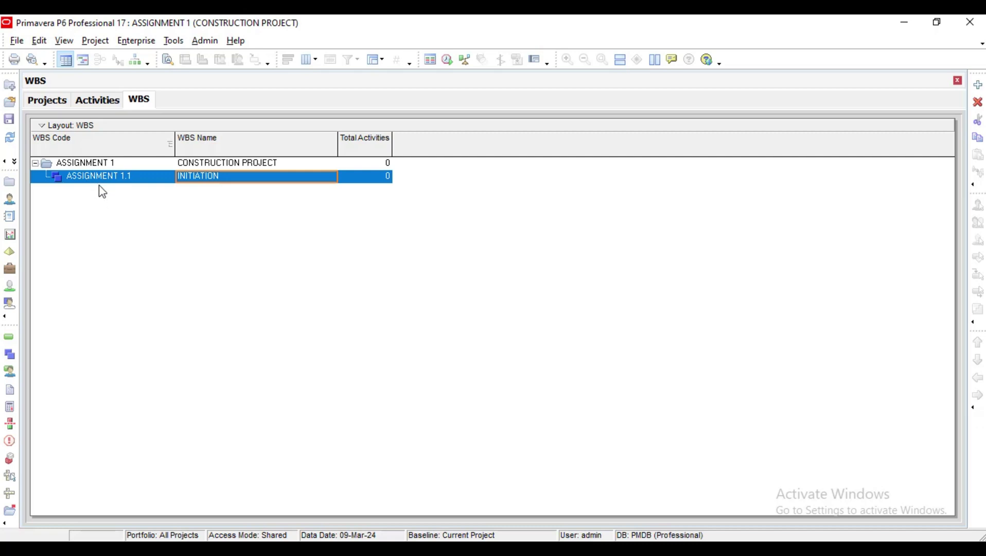
# Add a WBS element named PLANNING and outdent it to the same level as INITIATION
pyautogui.rightClick(224, 202)
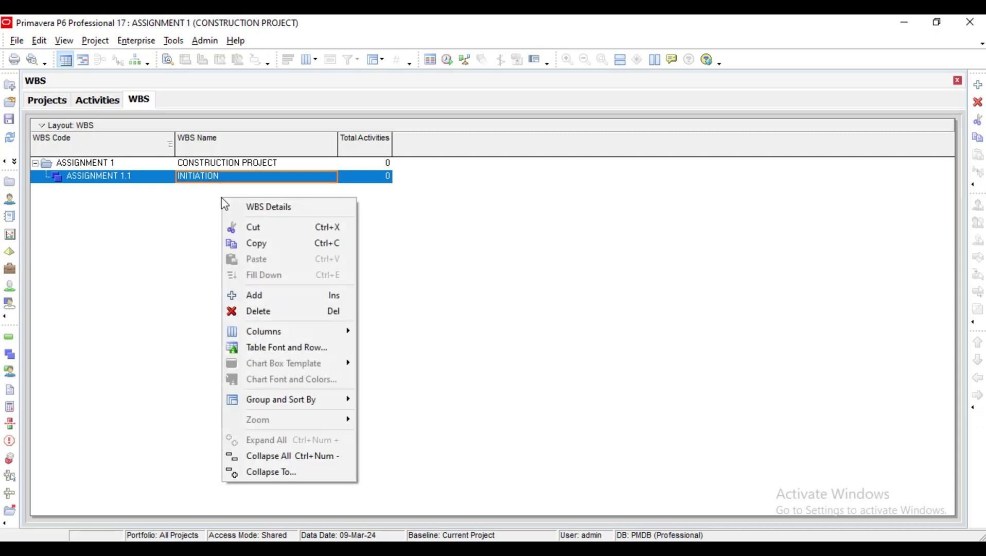
pyautogui.click(280, 302)
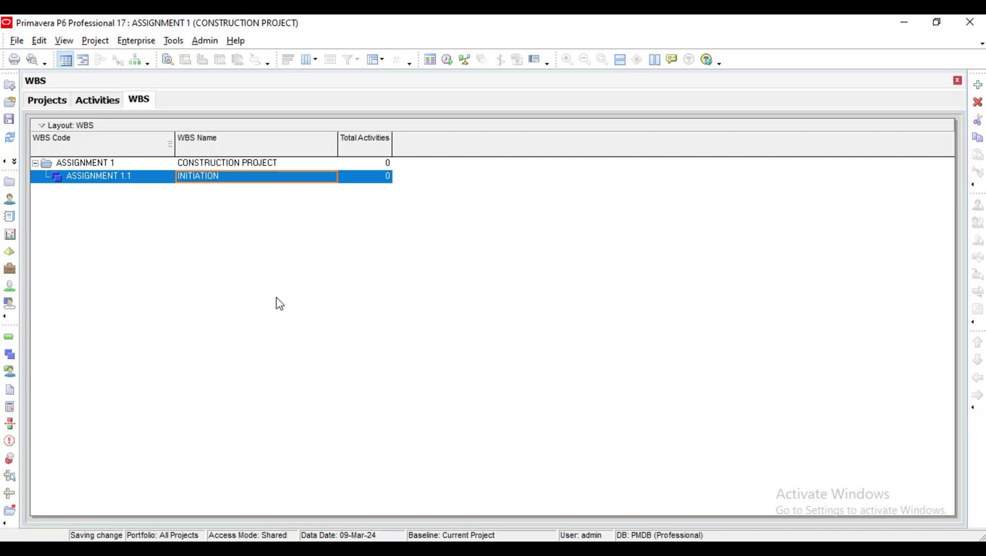
pyautogui.click(205, 194)
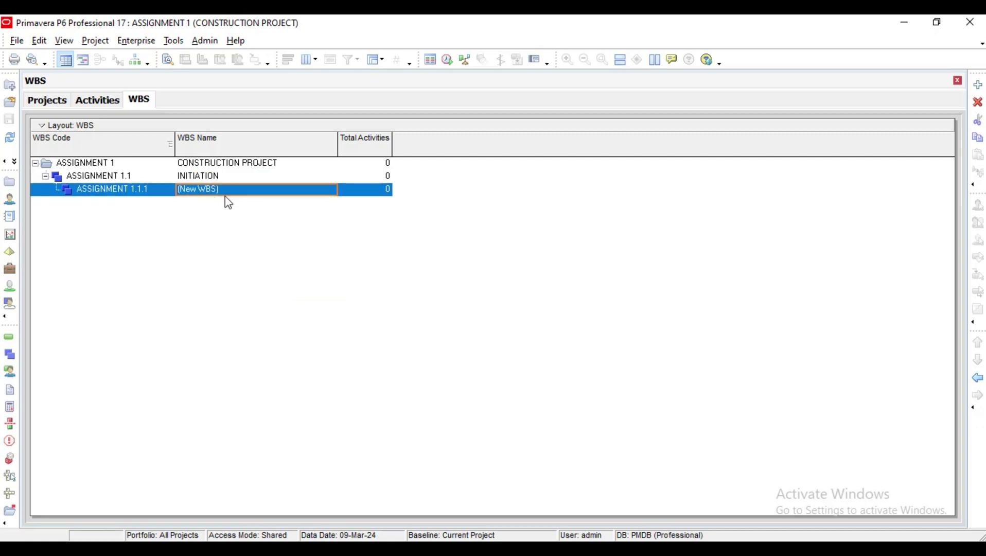
pyautogui.click(227, 193)
pyautogui.click(226, 193)
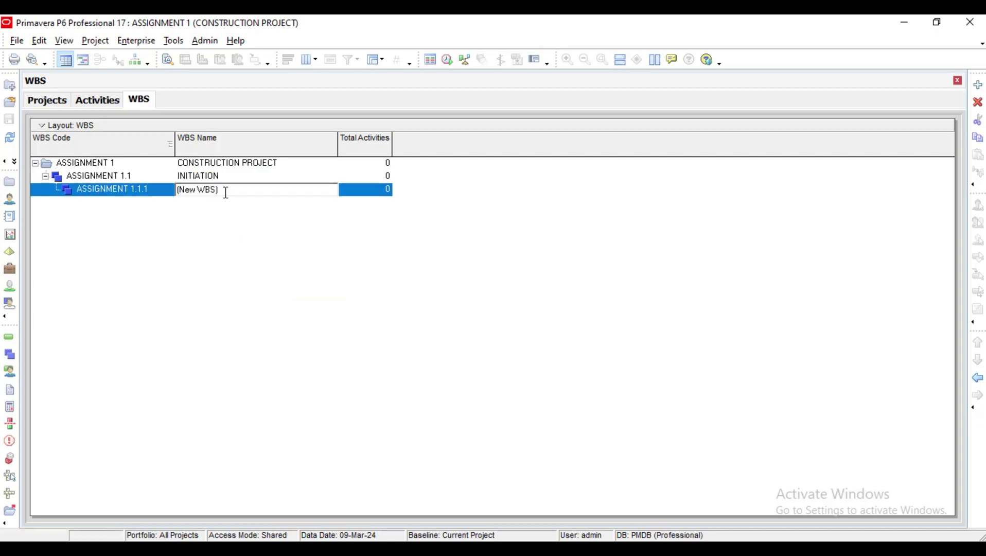
pyautogui.press('BackSpace')
pyautogui.press('BackSpace')
pyautogui.press('BackSpace')
pyautogui.press('BackSpace')
pyautogui.press('BackSpace')
pyautogui.press('BackSpace')
pyautogui.press('BackSpace')
pyautogui.press('BackSpace')
pyautogui.write('PLANNING')
pyautogui.press('Return')
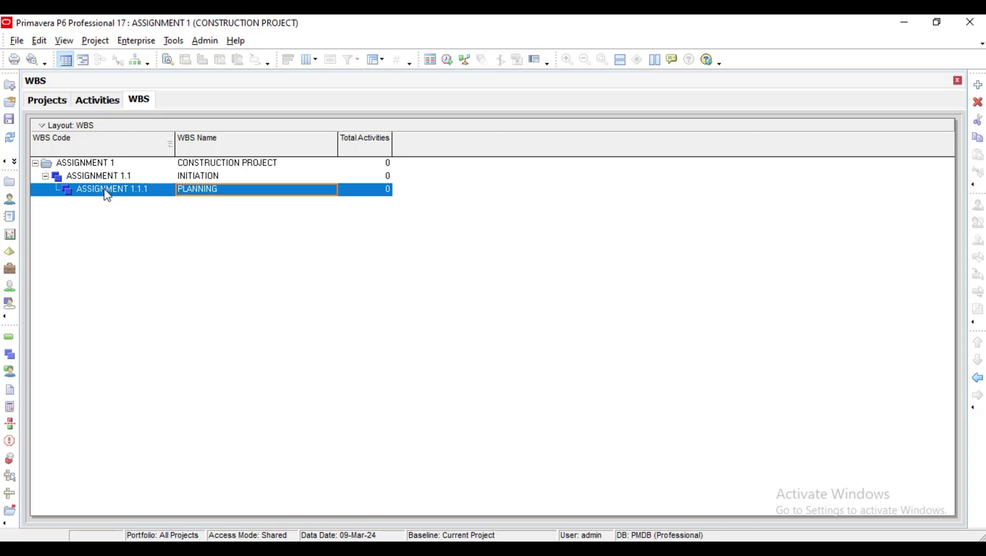
pyautogui.click(978, 379)
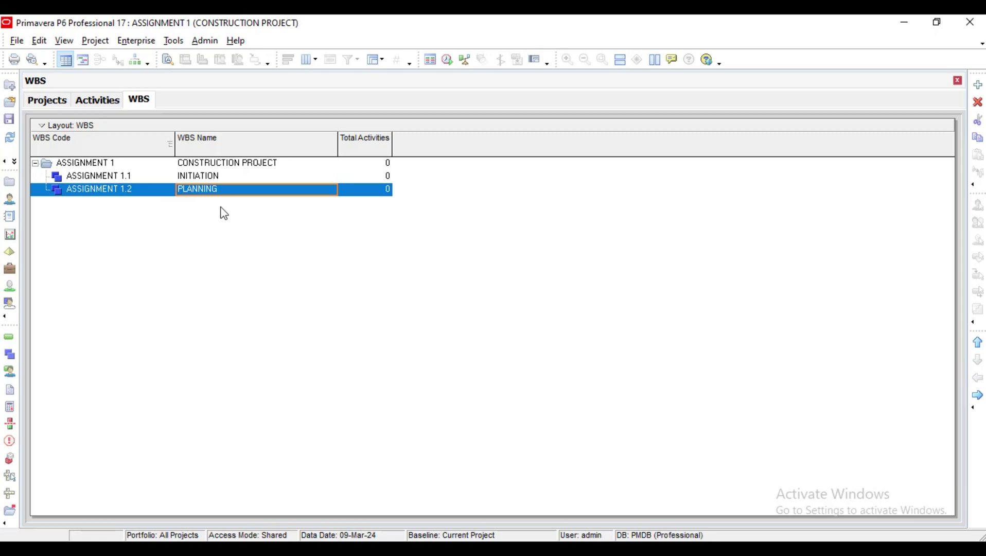
# Add a WBS element named EXECUTION and outdent it to the same level as PLANNING
pyautogui.rightClick(191, 216)
pyautogui.click(237, 314)
pyautogui.click(226, 203)
pyautogui.moveTo(226, 203); pyautogui.dragTo(173, 204)
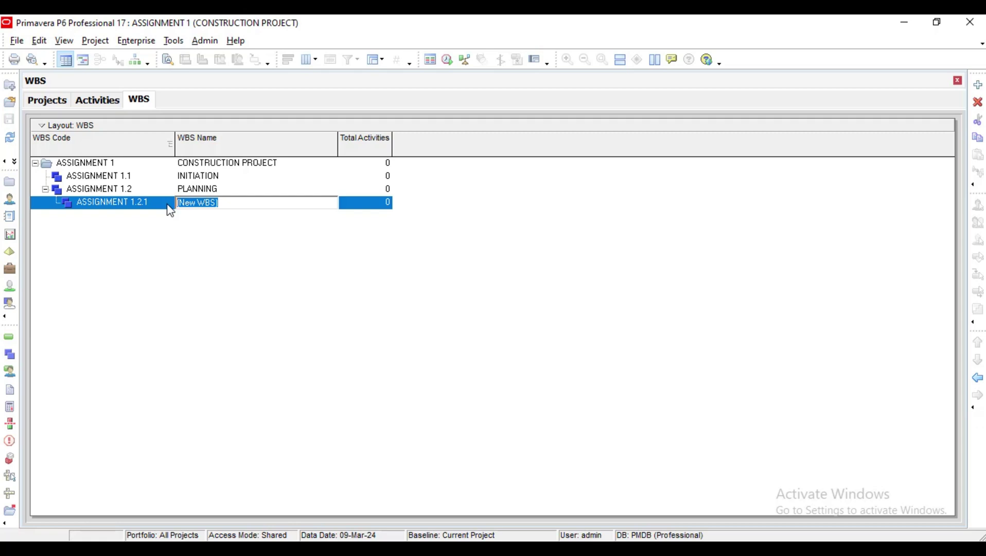
pyautogui.write('EXEC')
pyautogui.press('Return')
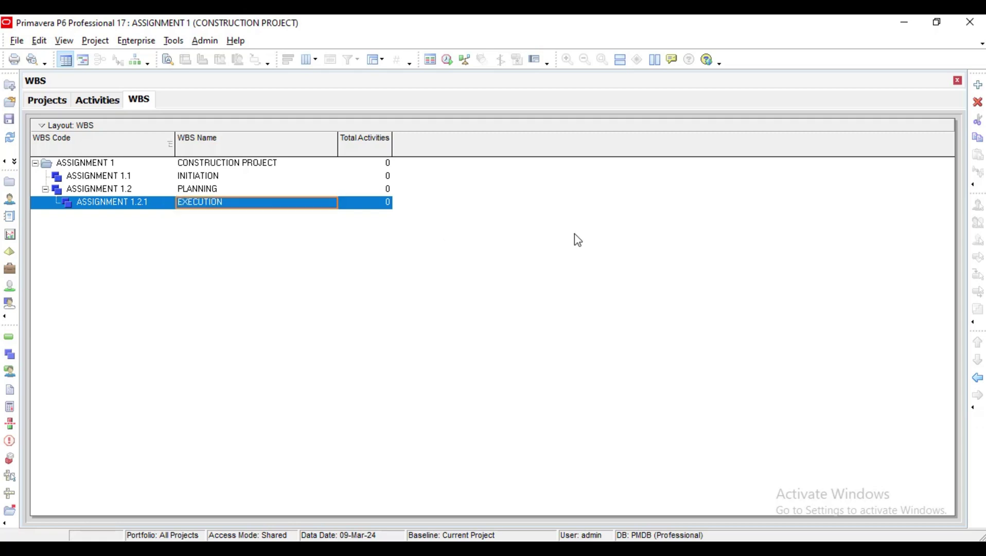
pyautogui.click(976, 380)
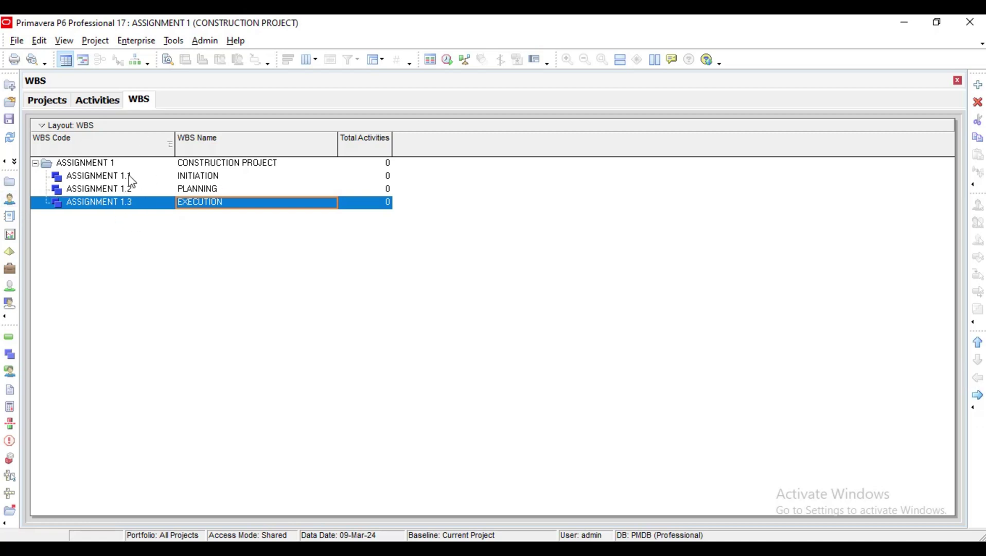
# Add a WBS element named MONITORING AND CONTROL and outdent it to the same level as EXECUTION
pyautogui.rightClick(196, 256)
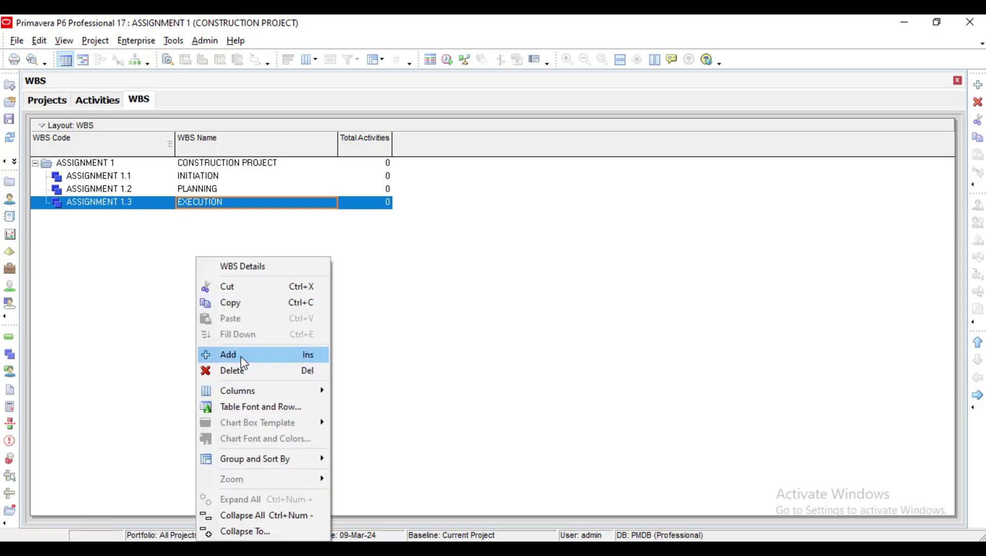
pyautogui.click(228, 354)
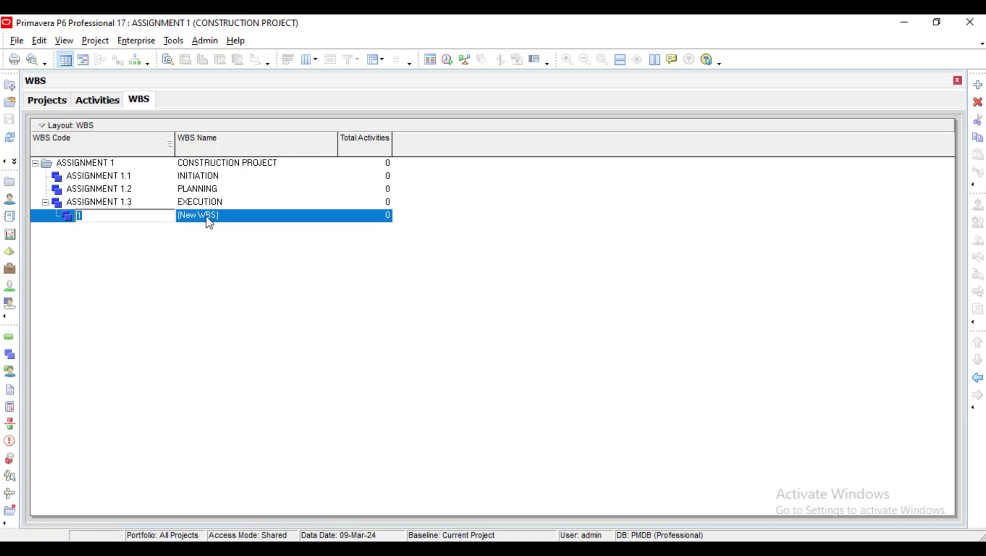
pyautogui.click(209, 222)
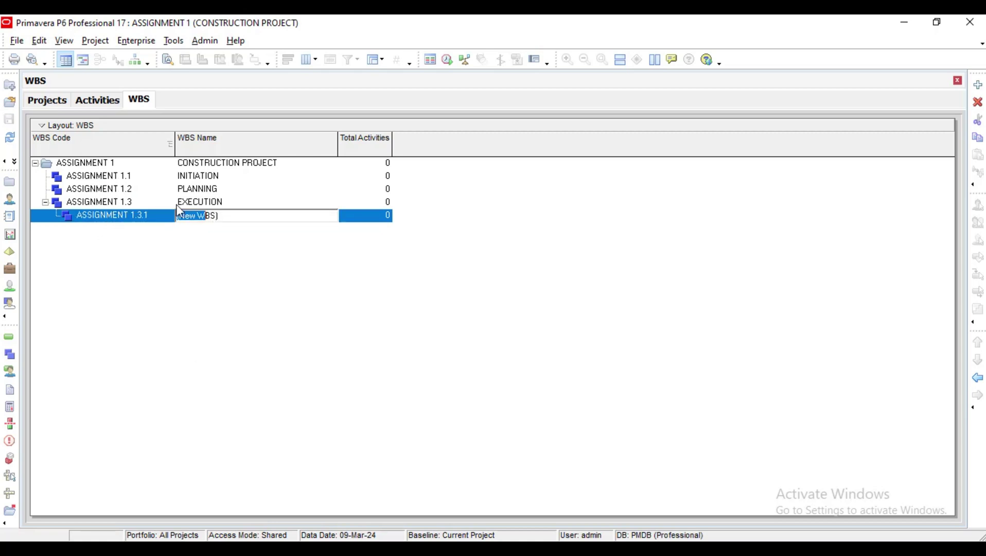
pyautogui.click(227, 218)
pyautogui.press('BackSpace')
pyautogui.press('BackSpace')
pyautogui.press('BackSpace')
pyautogui.press('BackSpace')
pyautogui.press('BackSpace')
pyautogui.press('BackSpace')
pyautogui.press('BackSpace')
pyautogui.press('BackSpace')
pyautogui.press('BackSpace')
pyautogui.write('MONITORING AND CONTROL')
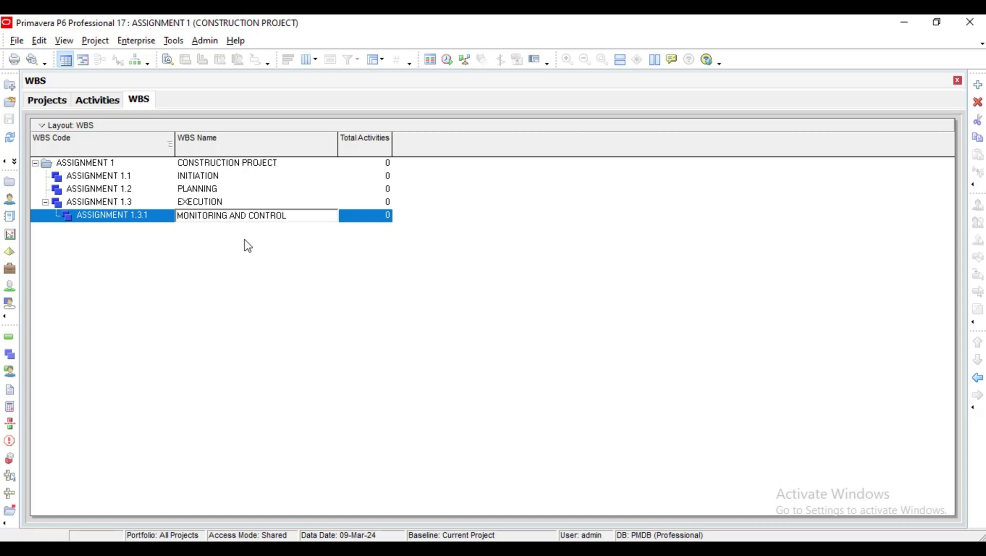
pyautogui.press('Return')
pyautogui.click(977, 378)
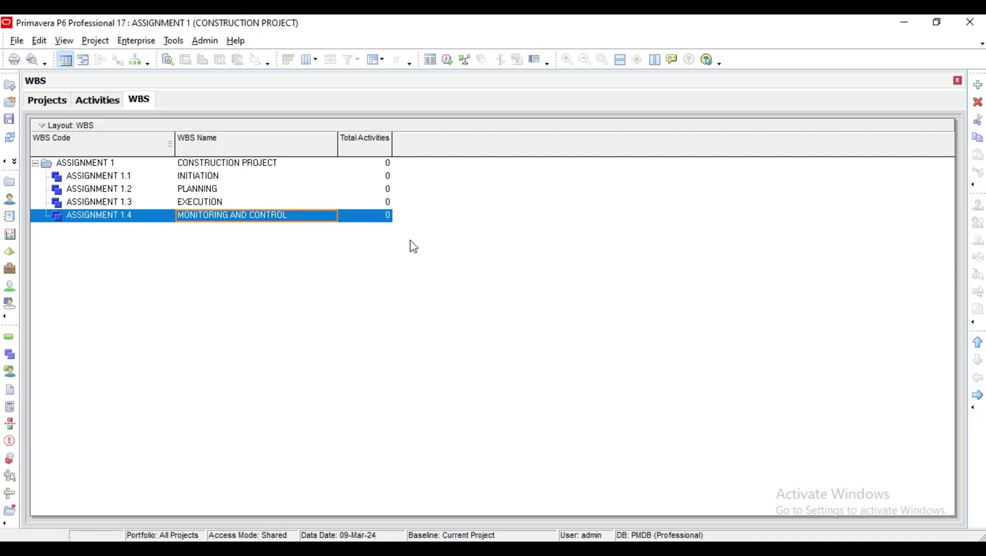
# Add a WBS element named CLOSE OUT and outdent it to the same level as MONITORING AND CONTROL
pyautogui.rightClick(216, 259)
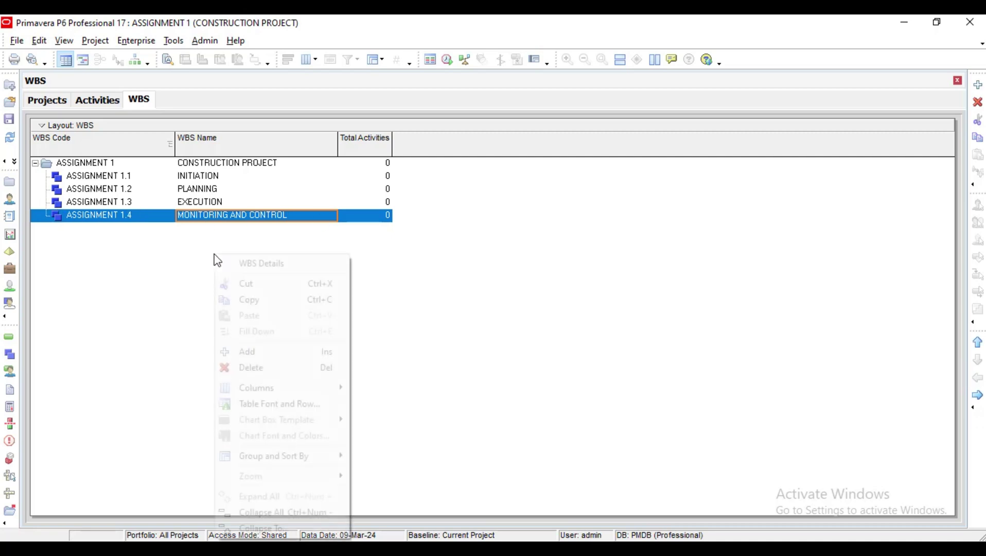
pyautogui.click(264, 354)
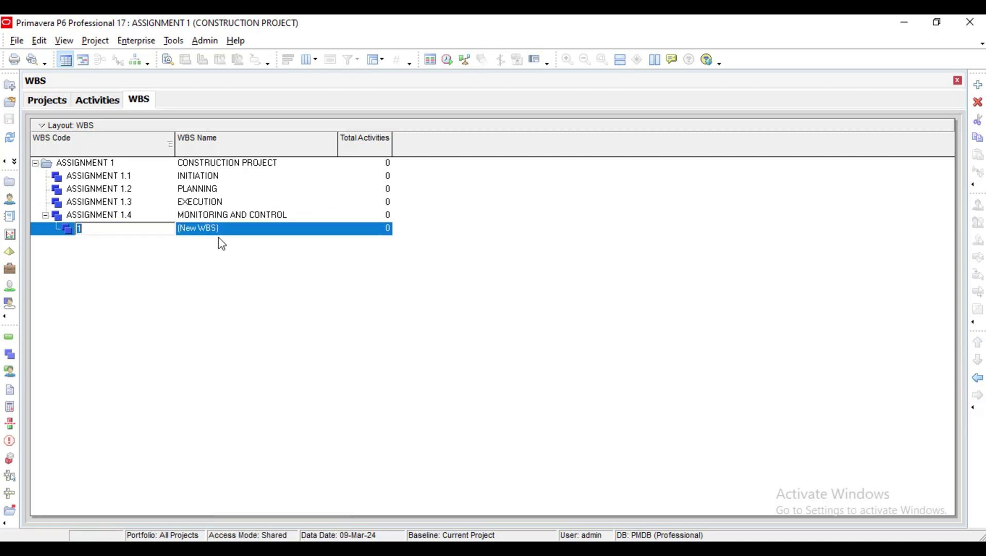
pyautogui.click(223, 229)
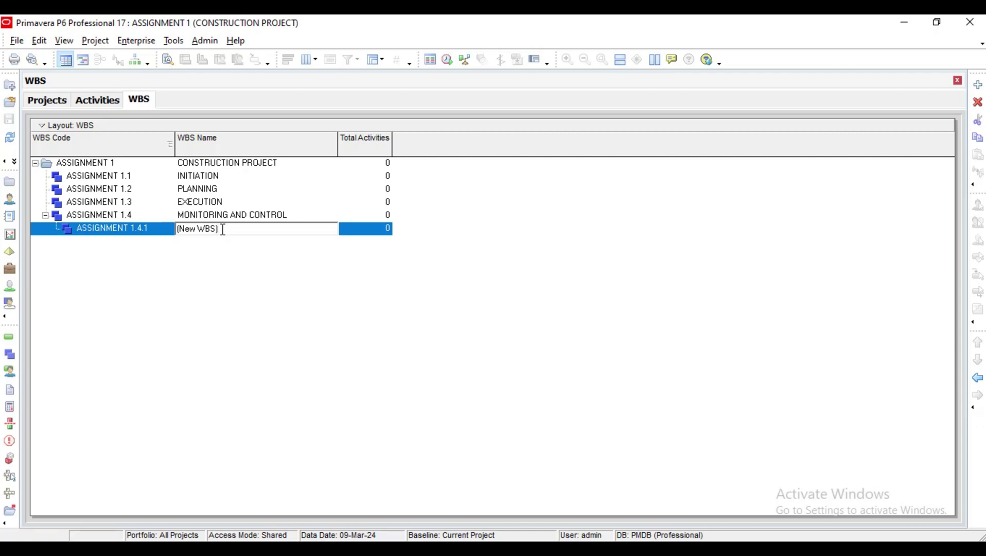
pyautogui.press('BackSpace')
pyautogui.press('BackSpace')
pyautogui.press('BackSpace')
pyautogui.press('BackSpace')
pyautogui.press('BackSpace')
pyautogui.press('BackSpace')
pyautogui.press('BackSpace')
pyautogui.press('BackSpace')
pyautogui.write('CLOSE')
pyautogui.press('Return')
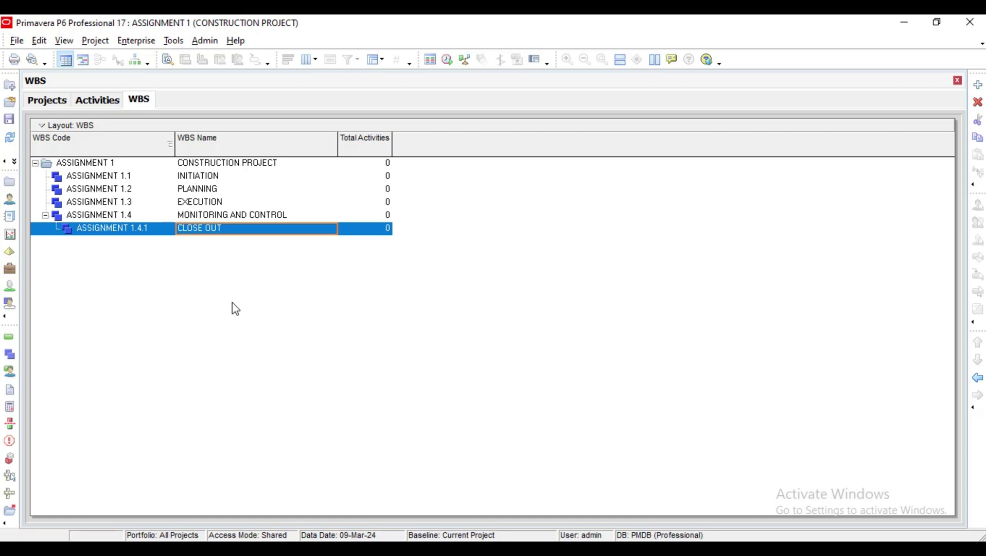
pyautogui.click(979, 380)
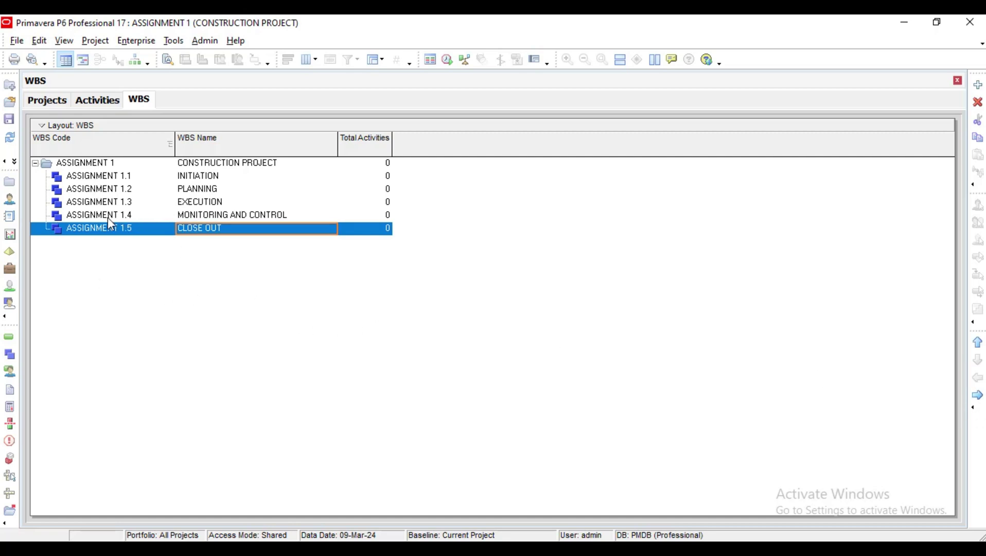
# Show the work breakdown structure as a chart and open its print preview
pyautogui.click(136, 59)
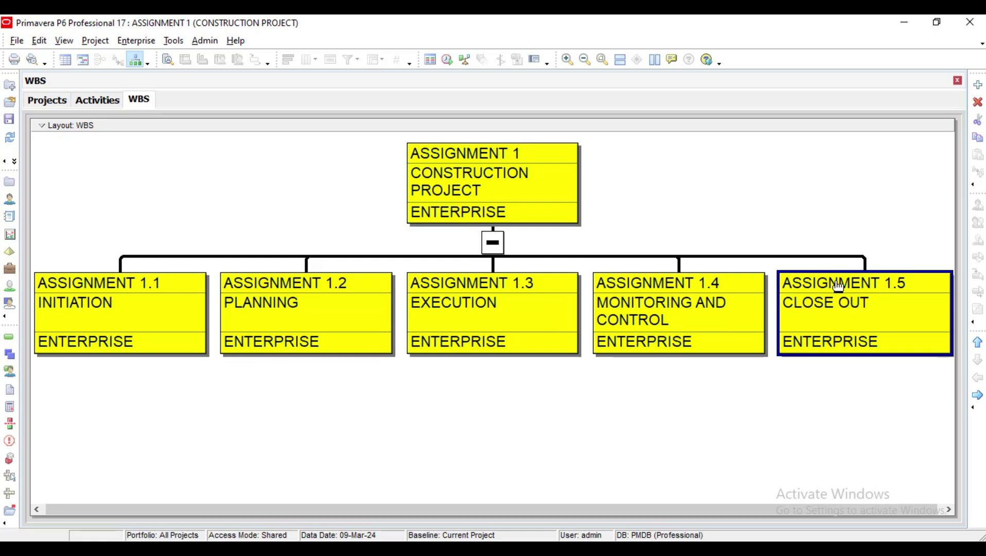
pyautogui.click(16, 41)
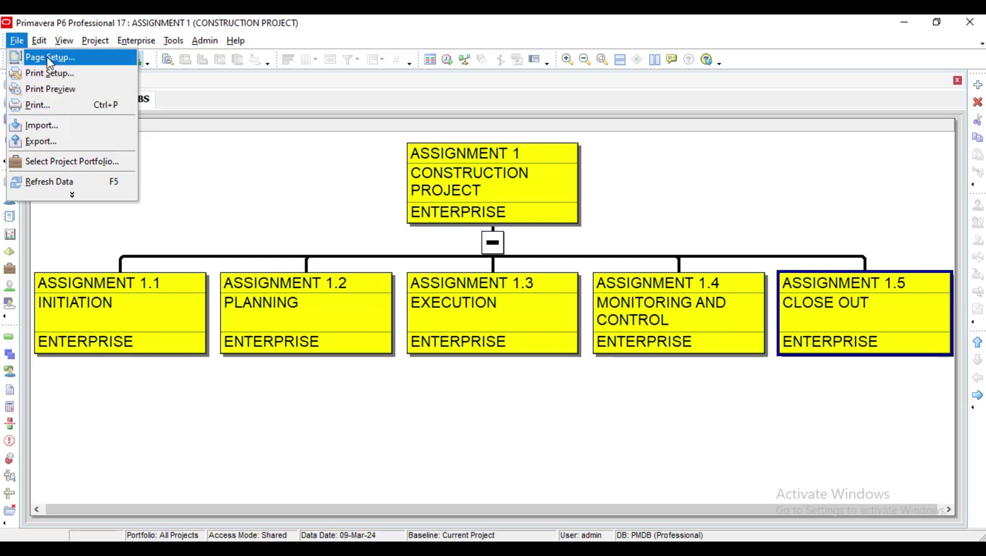
pyautogui.click(54, 88)
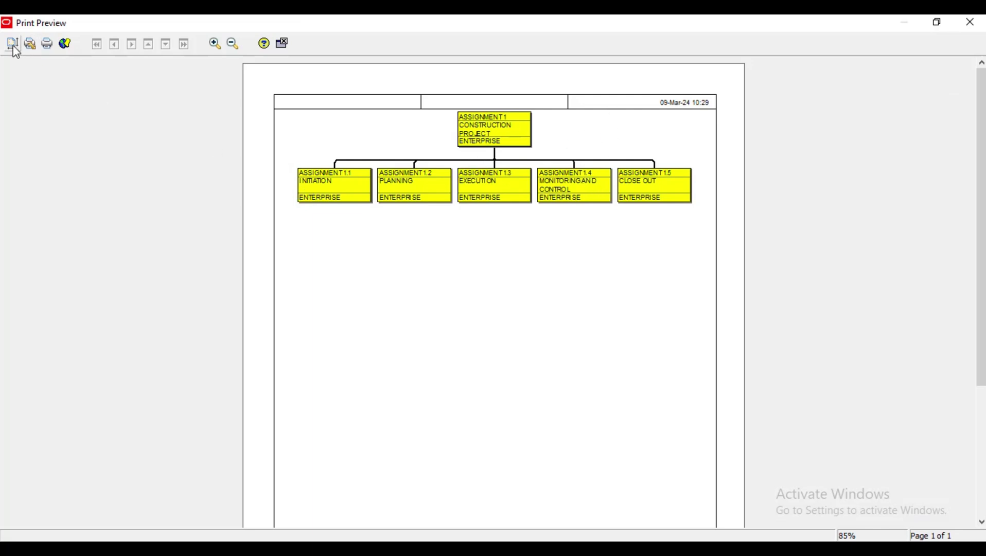
pyautogui.click(48, 44)
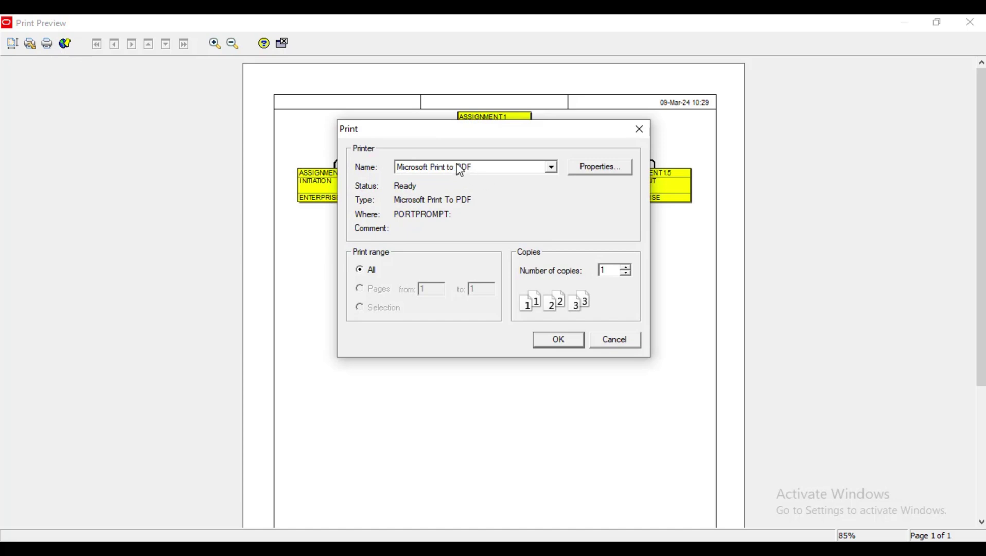
pyautogui.click(559, 339)
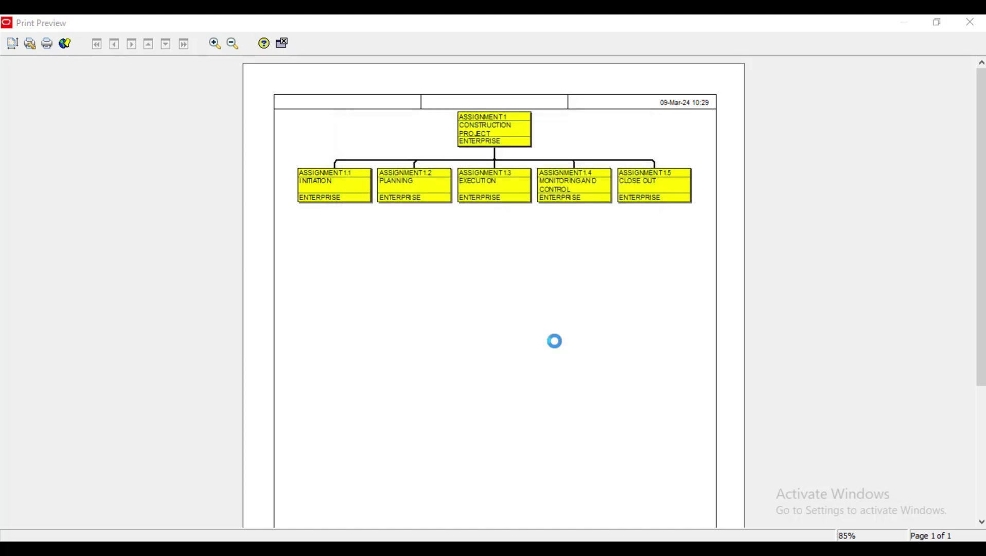
pyautogui.click(482, 51)
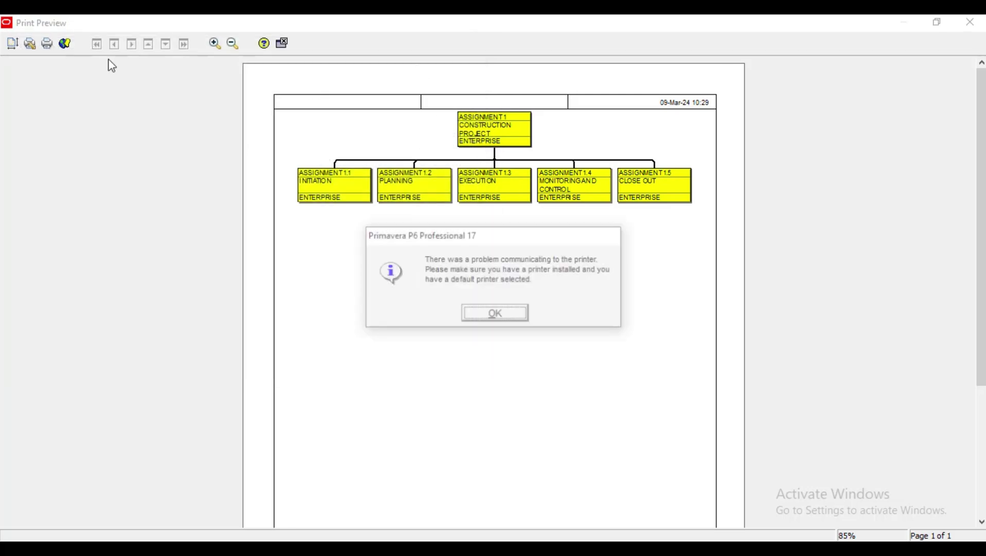
pyautogui.click(509, 318)
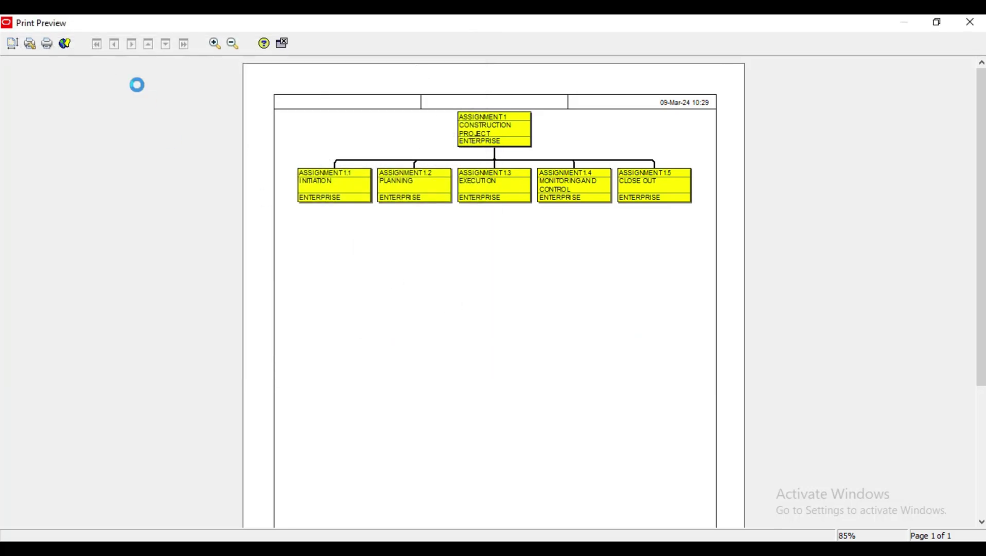
# Print the WBS chart with Microsoft Print to PDF and save the output as ASSIGNMENT NUMBER 1
pyautogui.click(47, 44)
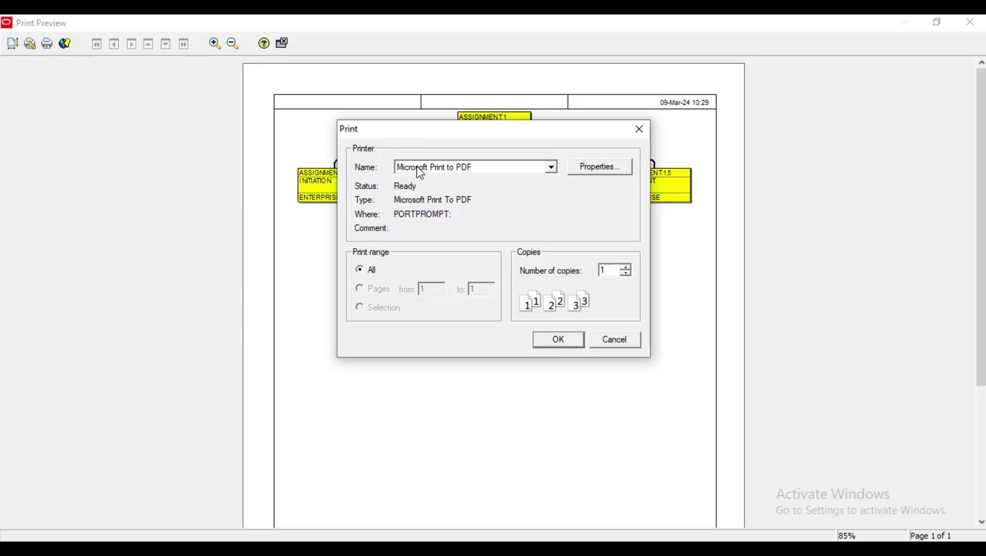
pyautogui.click(555, 342)
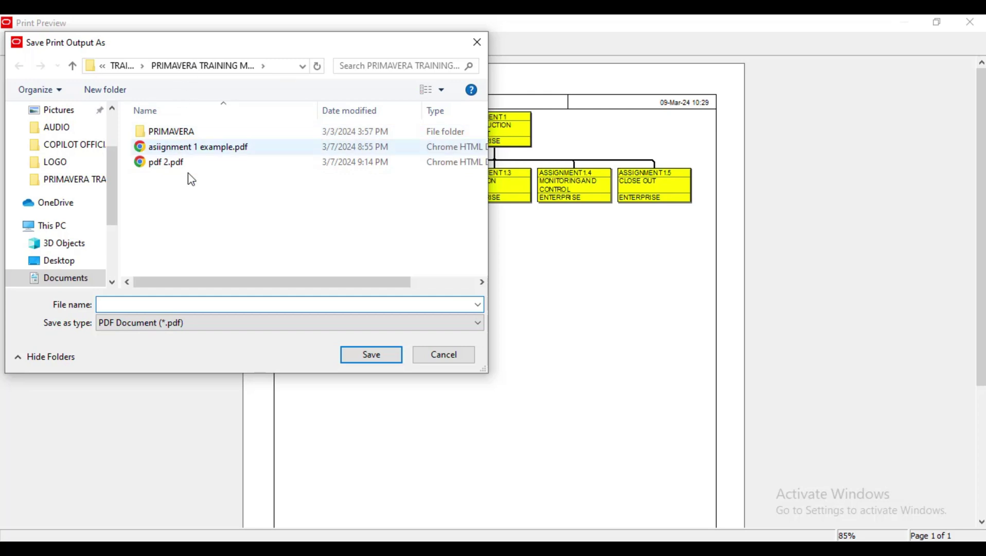
pyautogui.write('ASSIGNMENT')
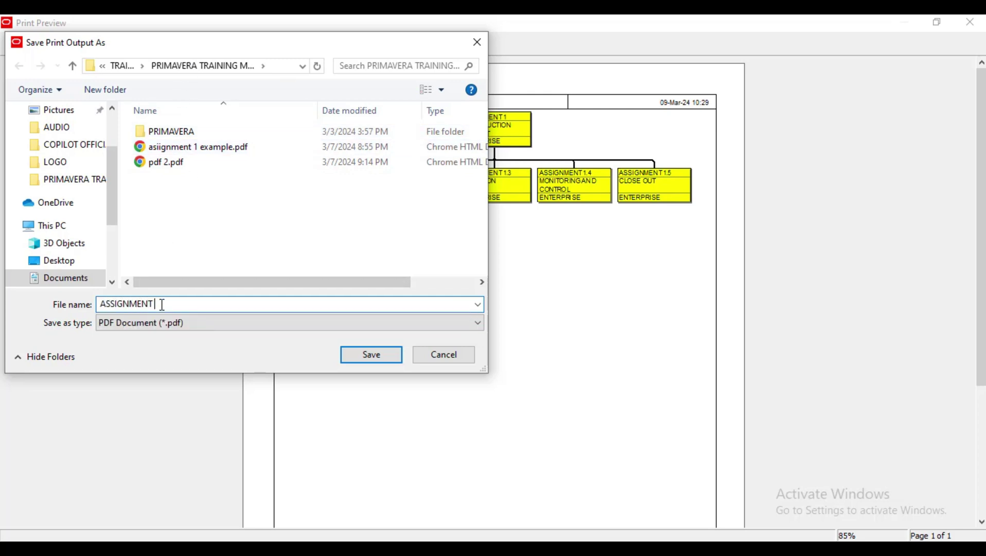
pyautogui.write(' NUMBER 1')
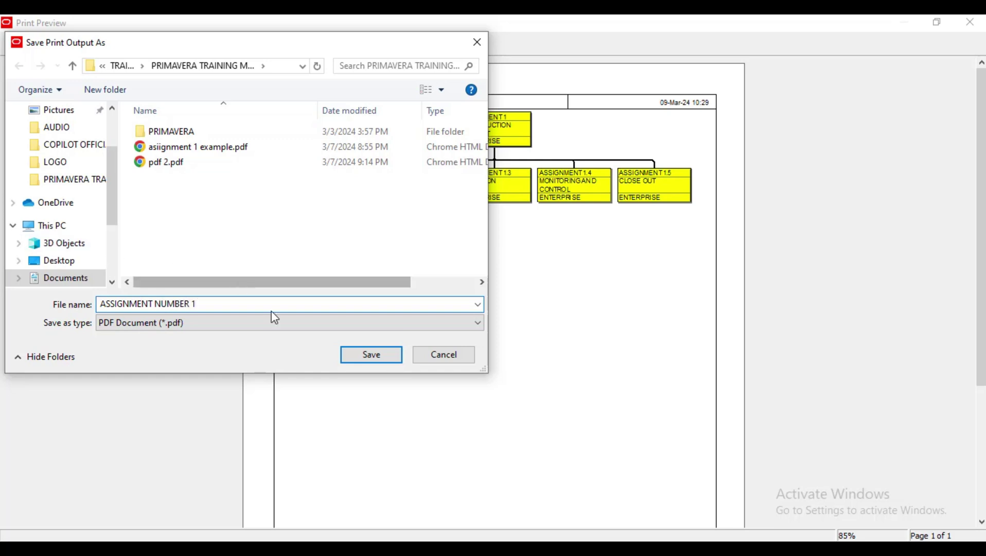
pyautogui.click(368, 359)
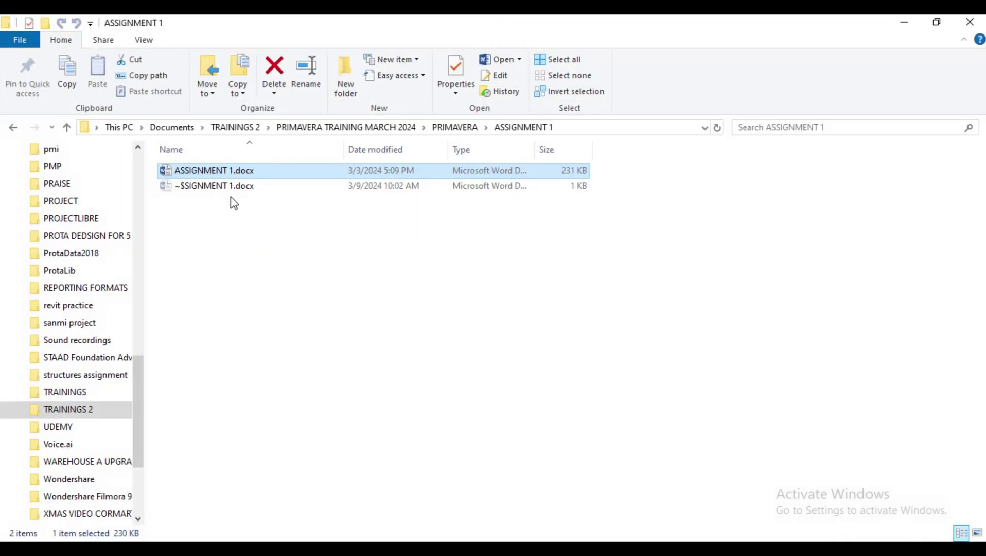
# Check the ASSIGNMENT 1 folder and its parent PRIMAVERA folder for the printed PDF, and return to Primavera P6
pyautogui.click(177, 198)
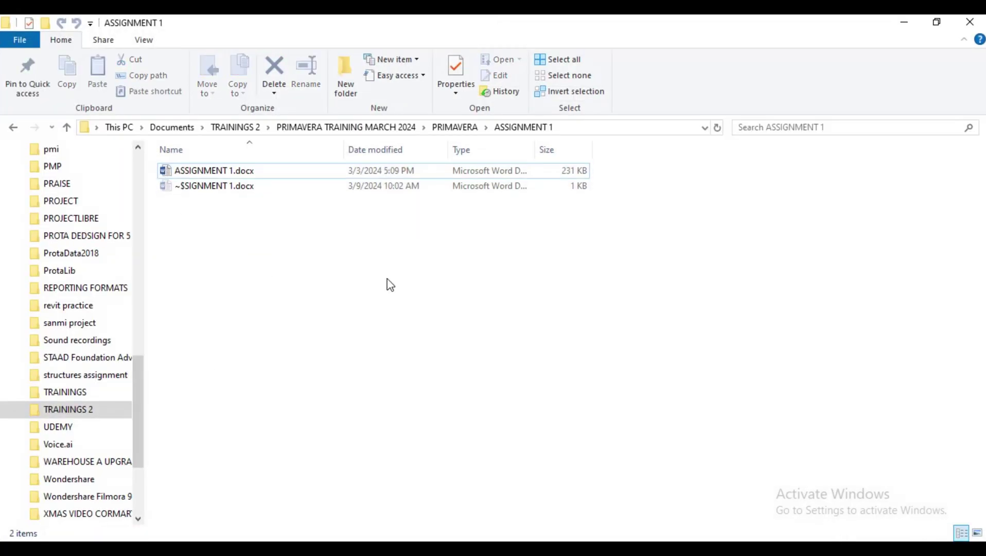
pyautogui.click(66, 127)
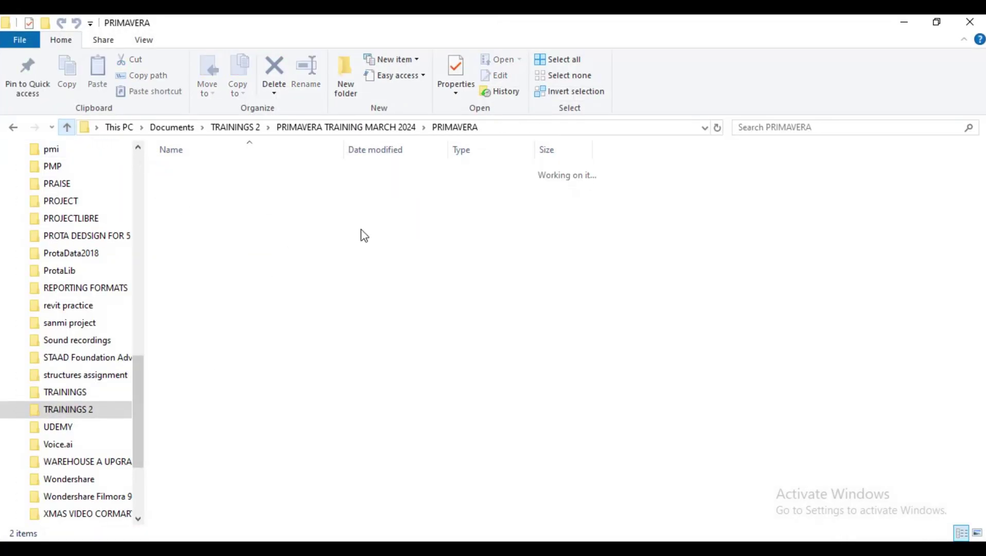
pyautogui.click(263, 270)
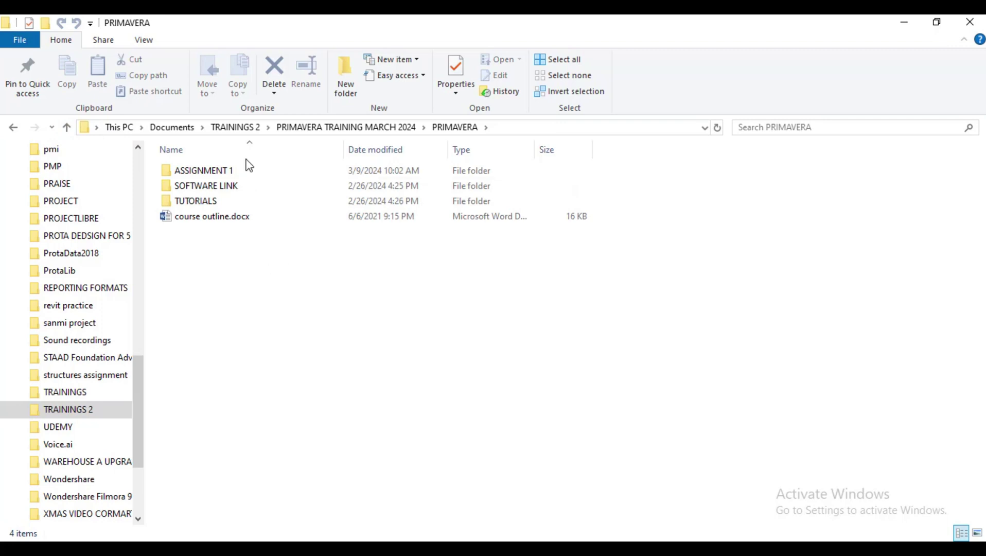
pyautogui.doubleClick(205, 170)
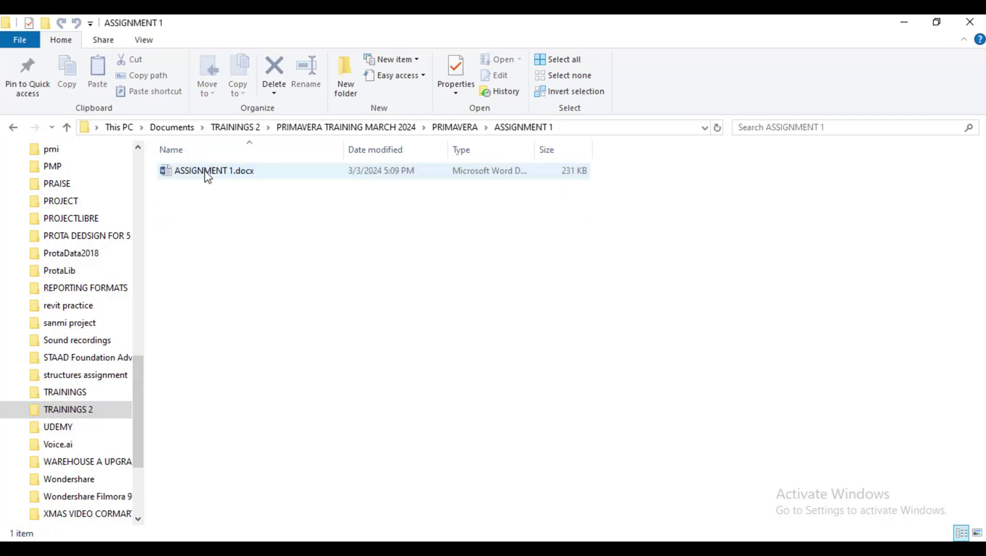
pyautogui.click(66, 127)
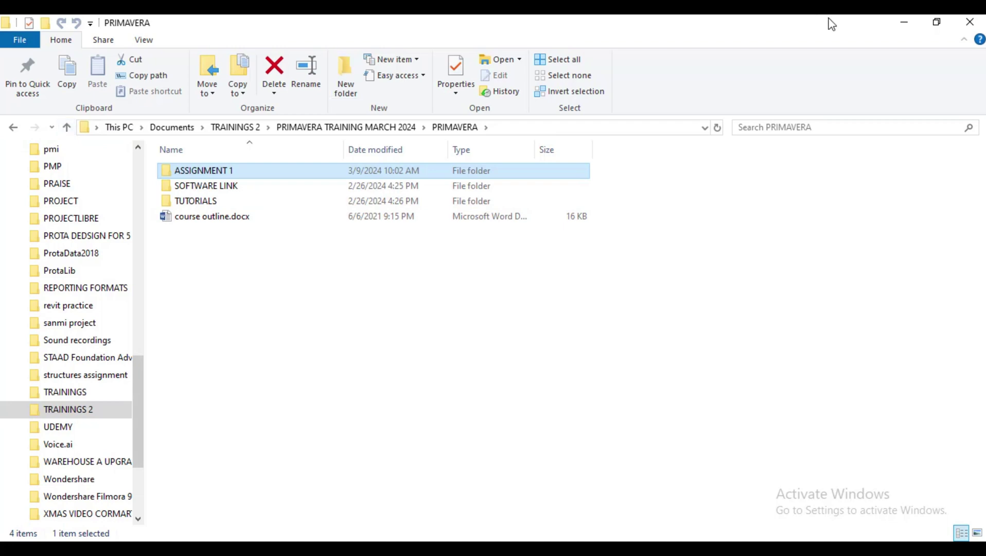
pyautogui.click(903, 23)
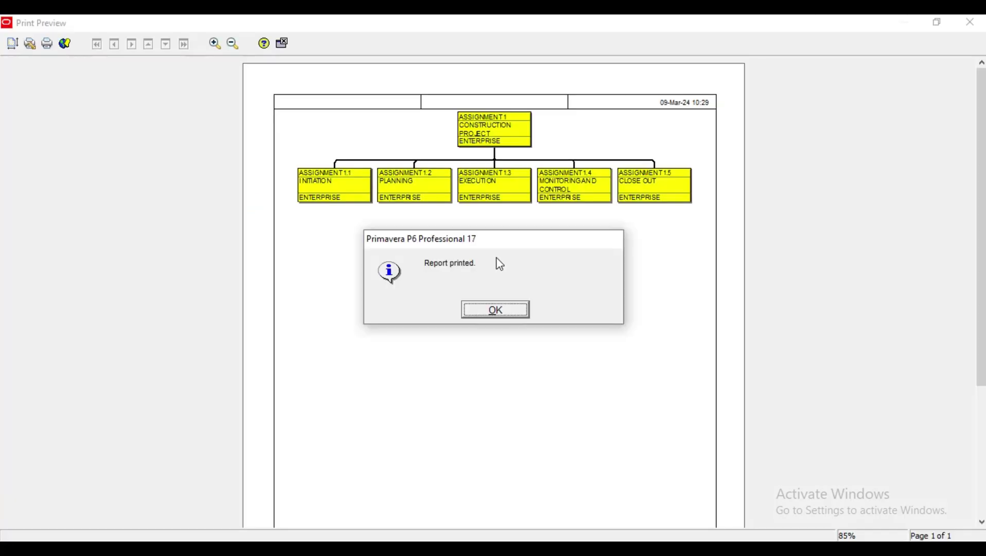
# Dismiss the print message, close the print preview and switch the WBS from chart to table view
pyautogui.click(504, 312)
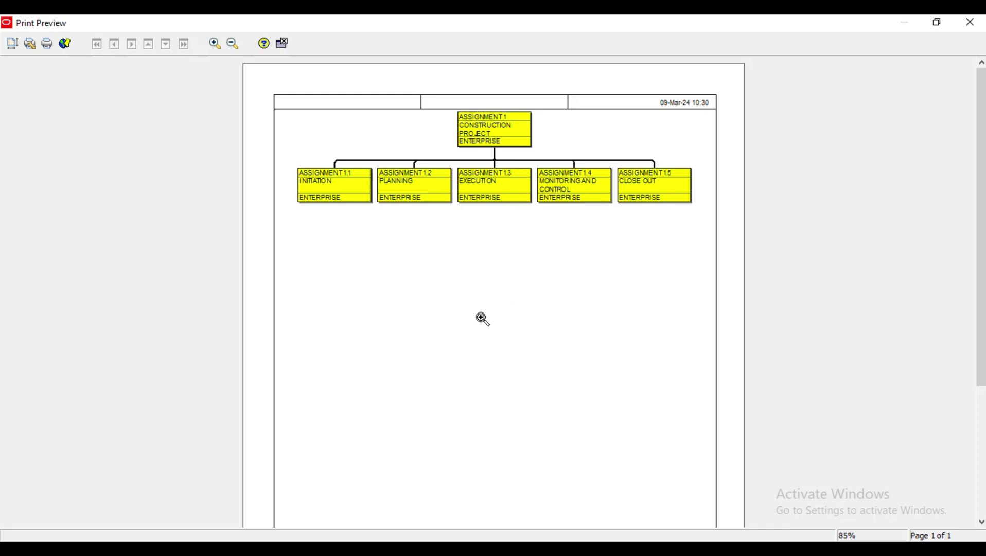
pyautogui.click(968, 24)
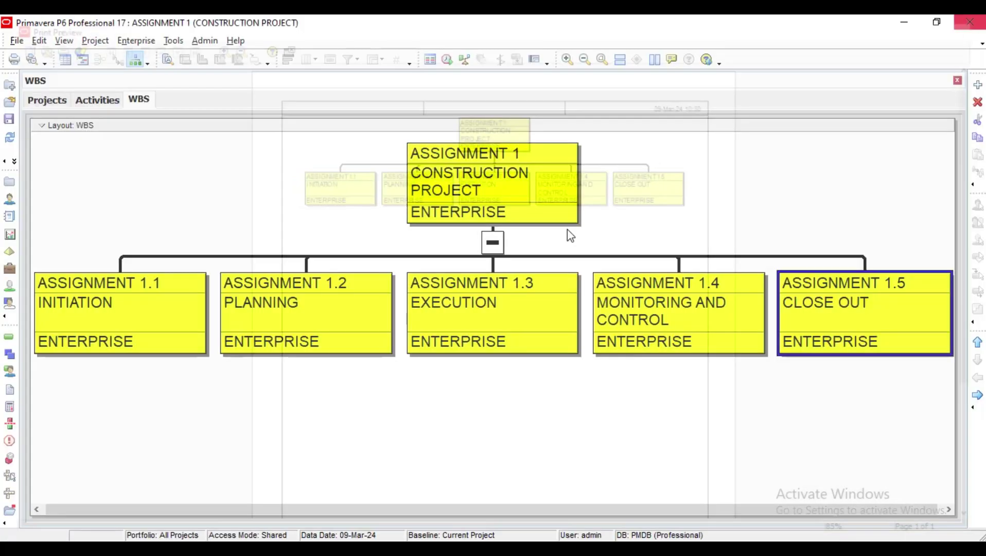
pyautogui.click(65, 60)
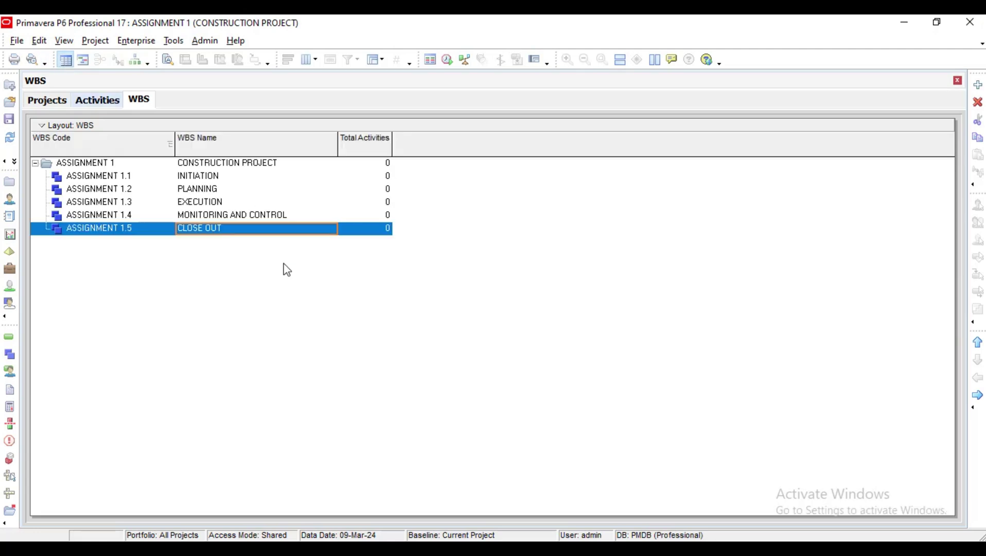
# Show the project's activities with an enlarged activity table and add a new activity with ID 100 named Initiate project
pyautogui.click(108, 100)
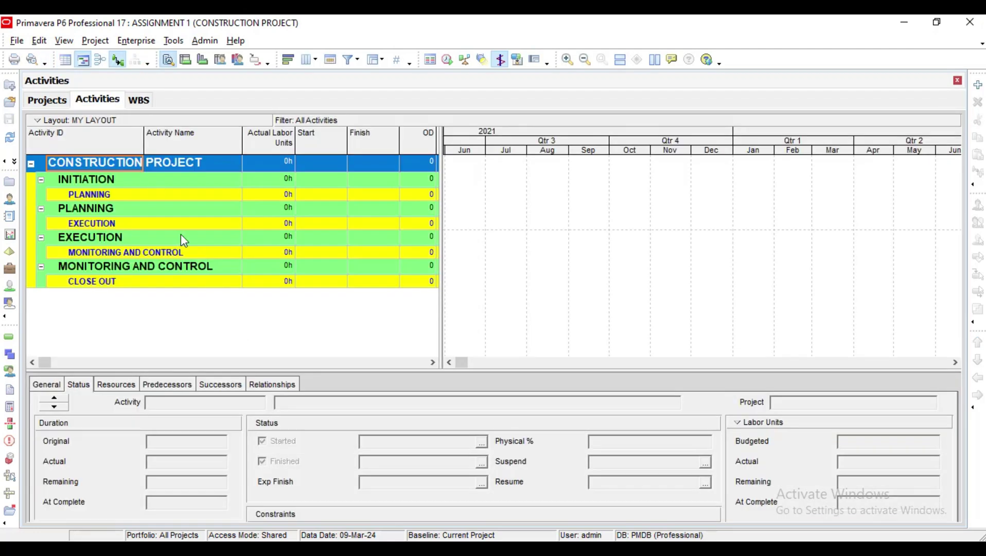
pyautogui.moveTo(209, 371); pyautogui.dragTo(200, 420)
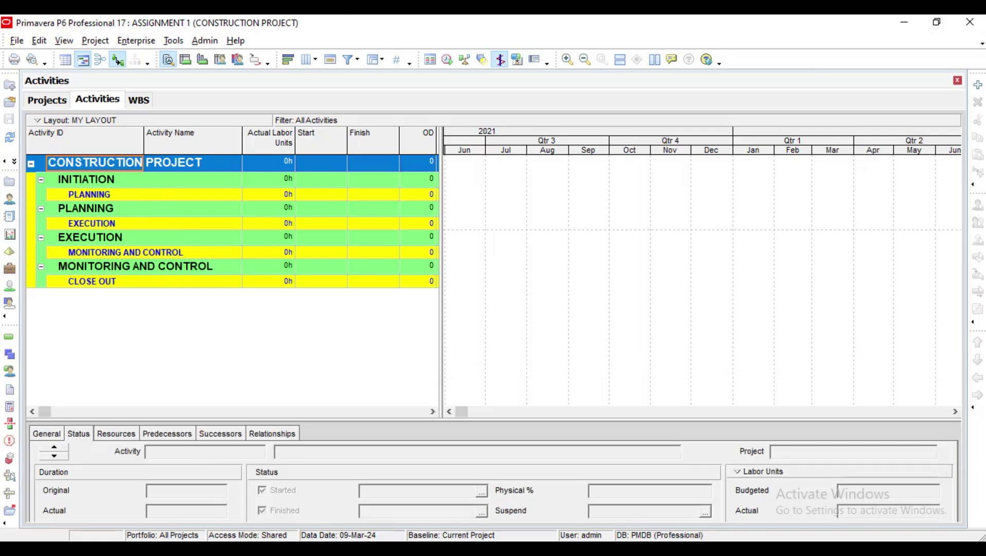
pyautogui.click(977, 87)
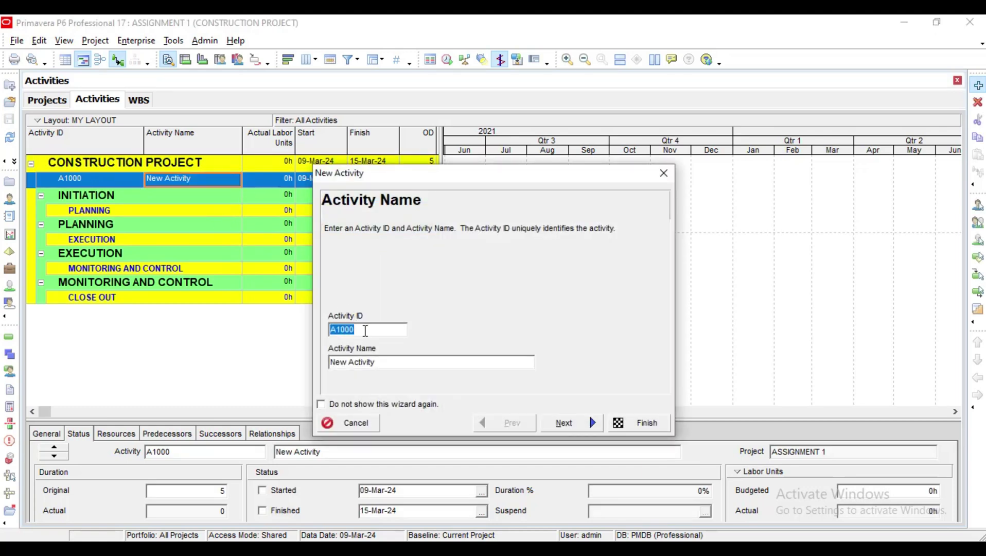
pyautogui.click(365, 330)
pyautogui.press('BackSpace')
pyautogui.press('BackSpace')
pyautogui.press('BackSpace')
pyautogui.press('BackSpace')
pyautogui.press('BackSpace')
pyautogui.write('100')
pyautogui.moveTo(378, 362); pyautogui.dragTo(325, 362)
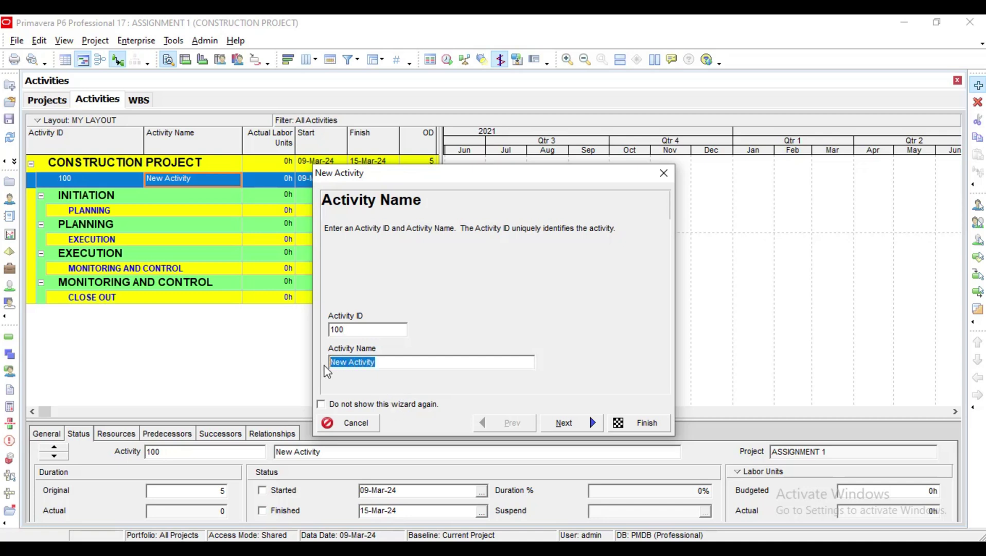
pyautogui.press('BackSpace')
pyautogui.write('Initiate project')
pyautogui.click(575, 423)
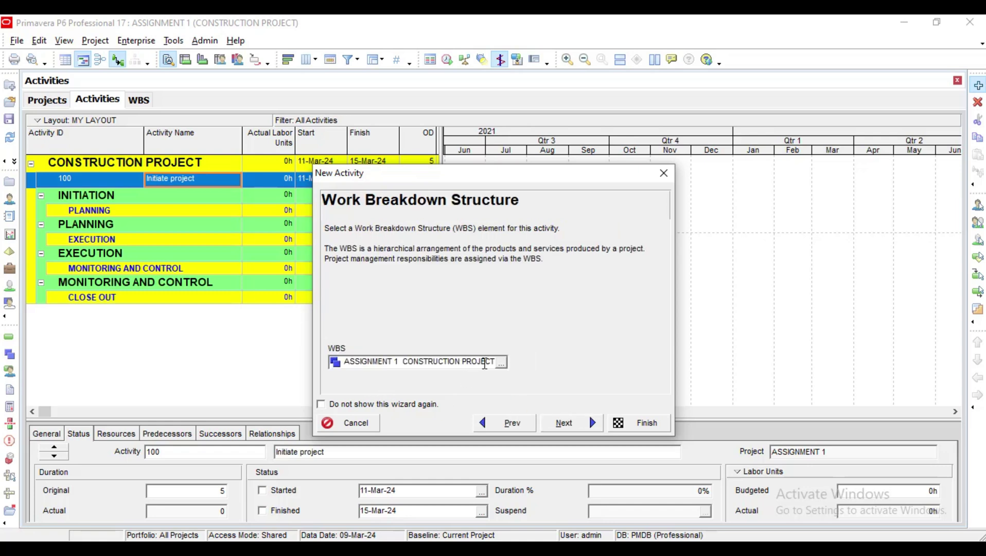
# Assign the Initiate project activity to the ASSIGNMENT 1.1 INITIATION WBS element
pyautogui.click(502, 365)
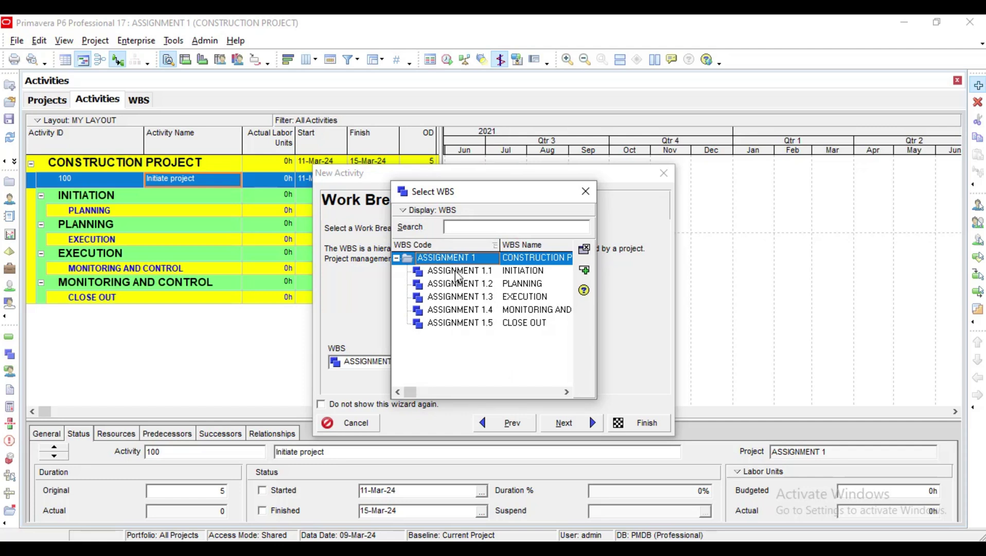
pyautogui.click(469, 272)
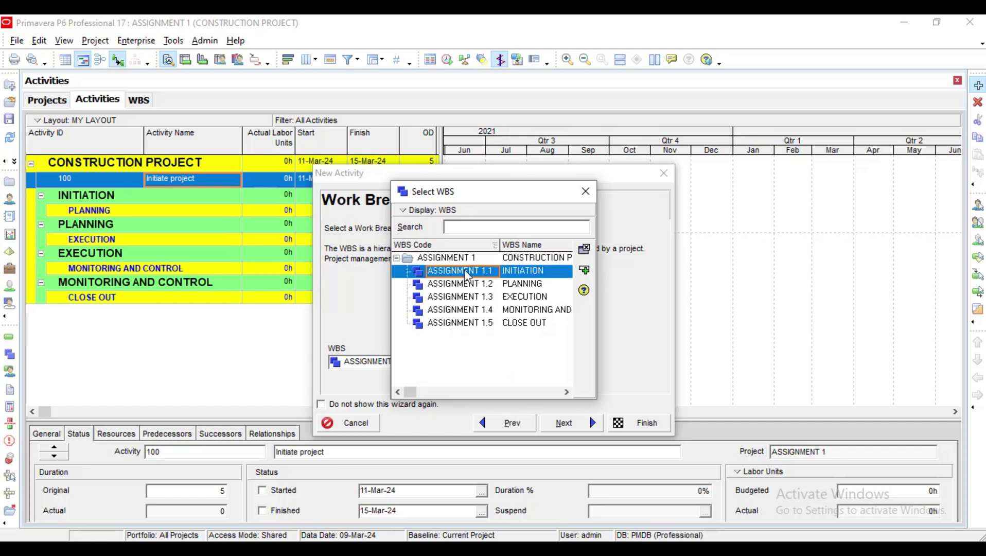
pyautogui.click(584, 271)
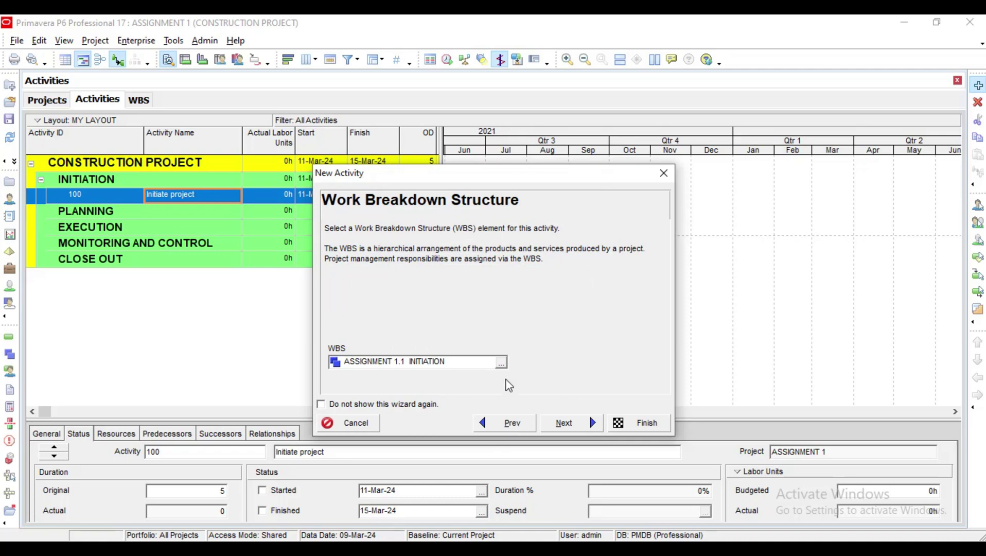
pyautogui.click(501, 363)
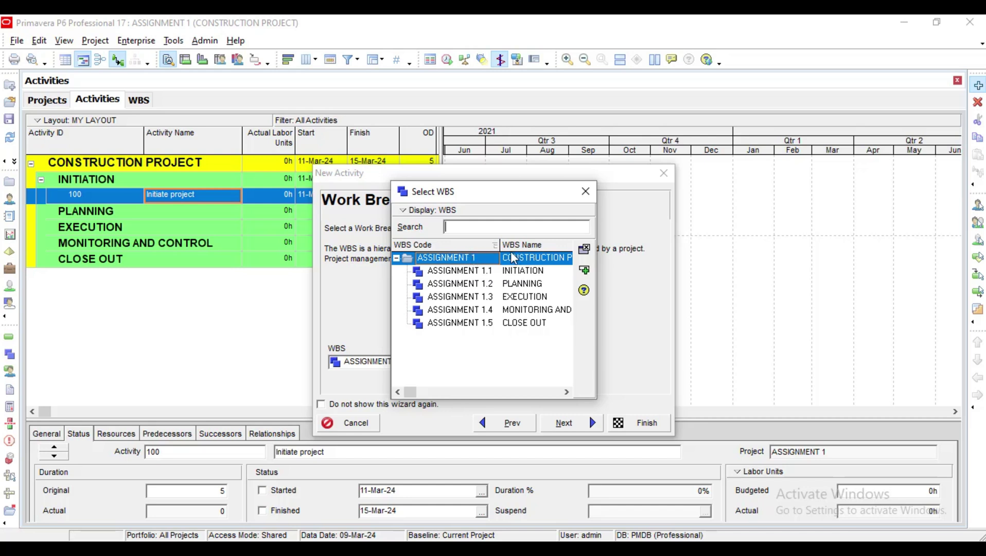
pyautogui.click(500, 273)
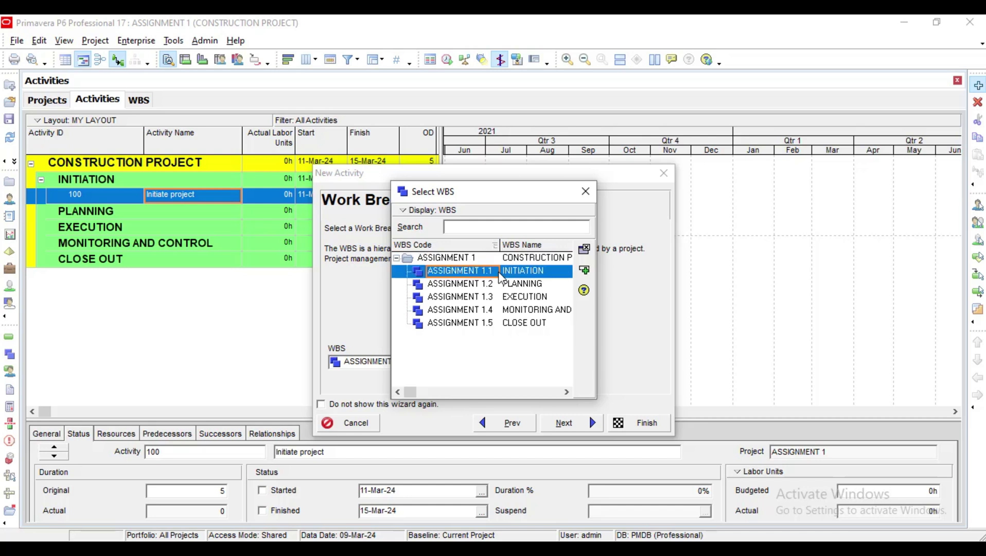
pyautogui.click(584, 269)
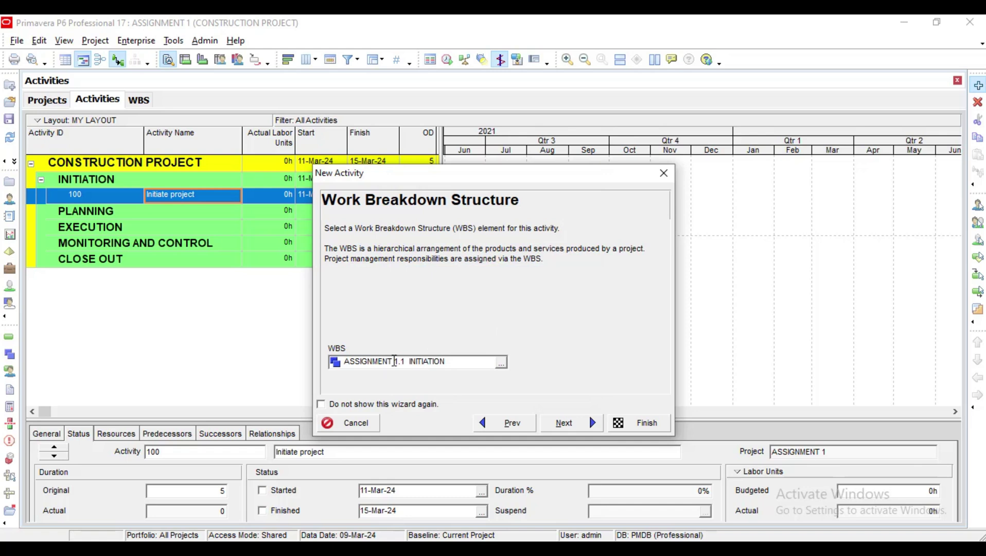
pyautogui.click(562, 423)
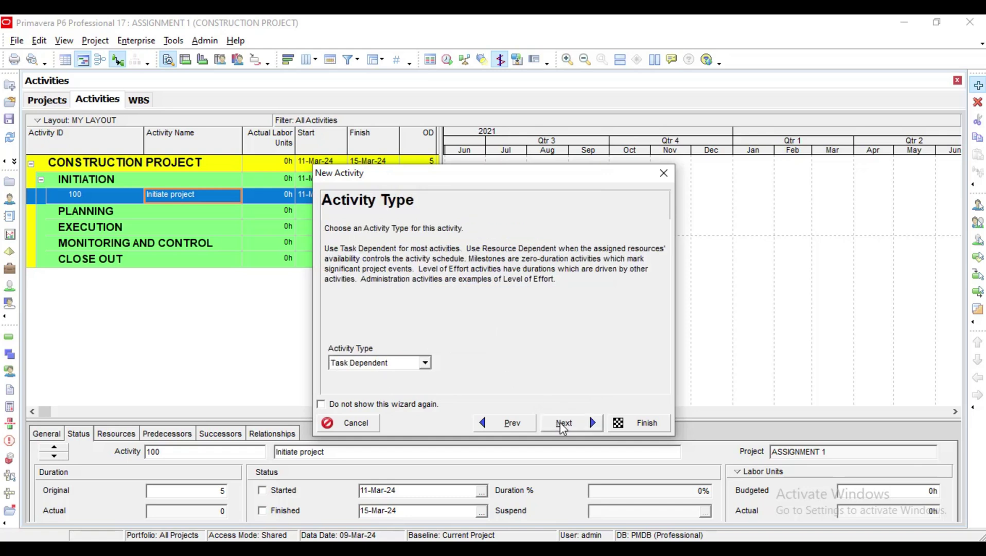
# Set the Initiate project activity's type to Start Milestone and finish the wizard without relationships or further details
pyautogui.click(426, 363)
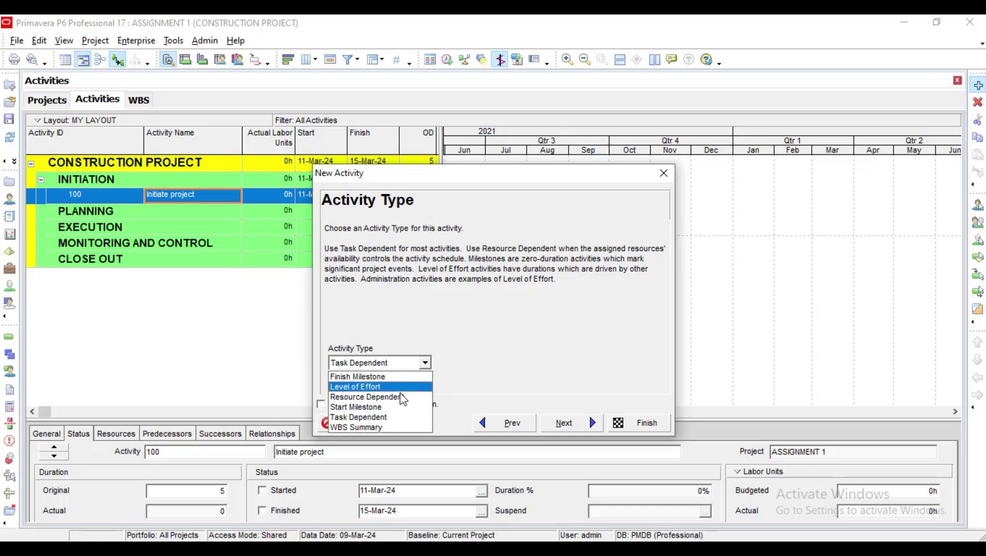
pyautogui.click(371, 406)
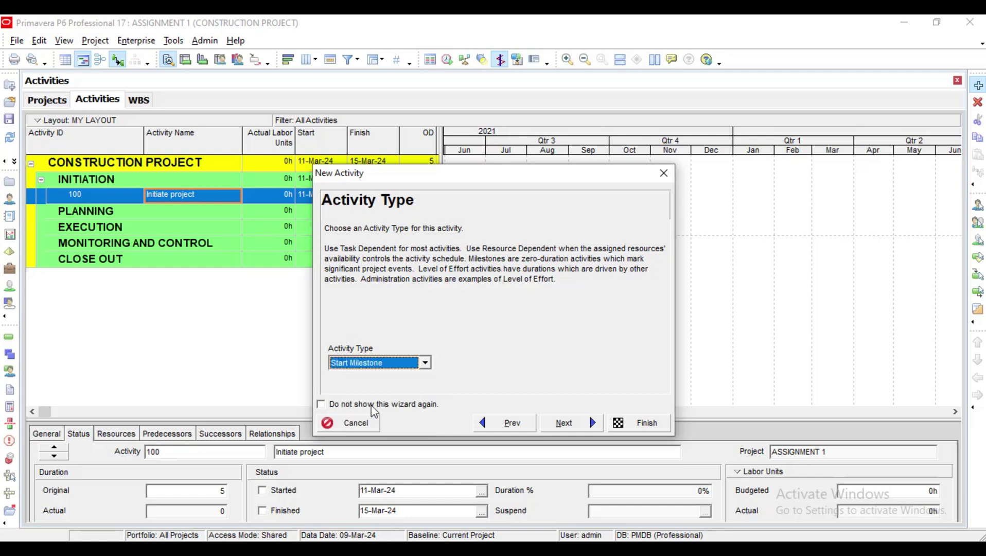
pyautogui.click(558, 424)
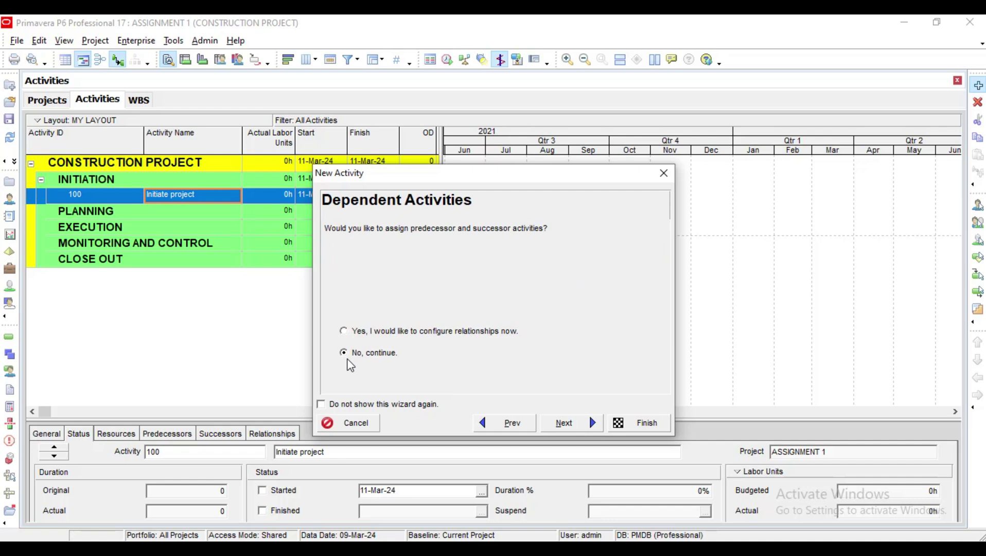
pyautogui.click(507, 423)
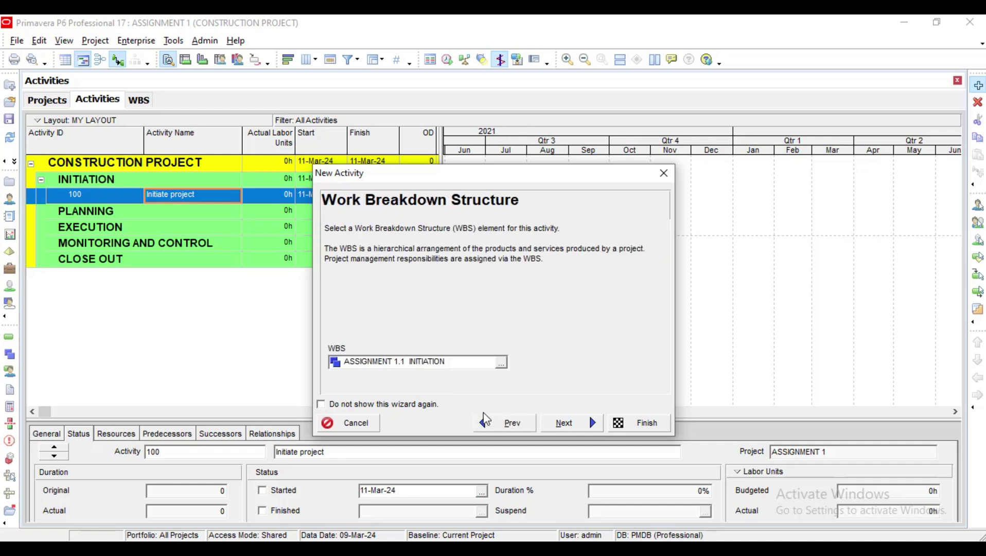
pyautogui.click(561, 423)
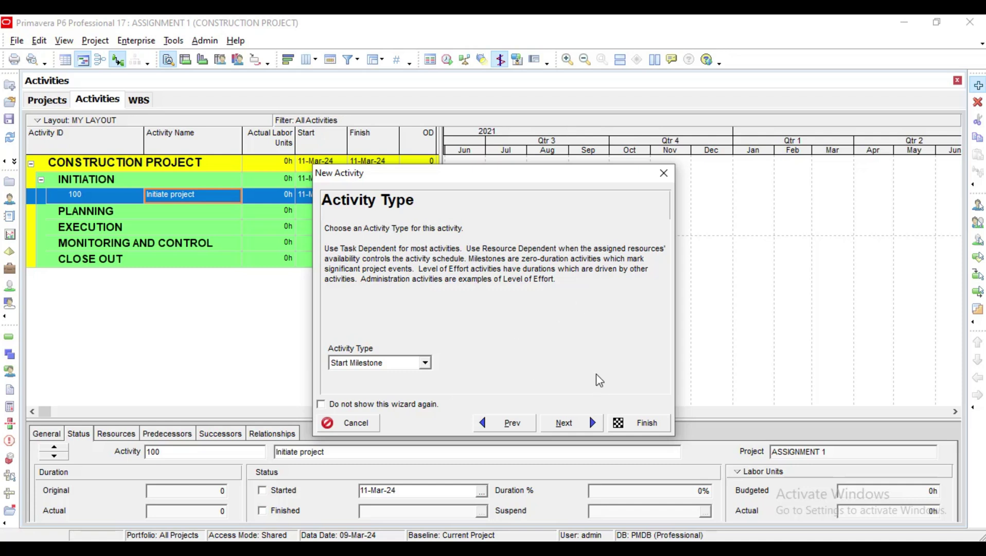
pyautogui.click(587, 422)
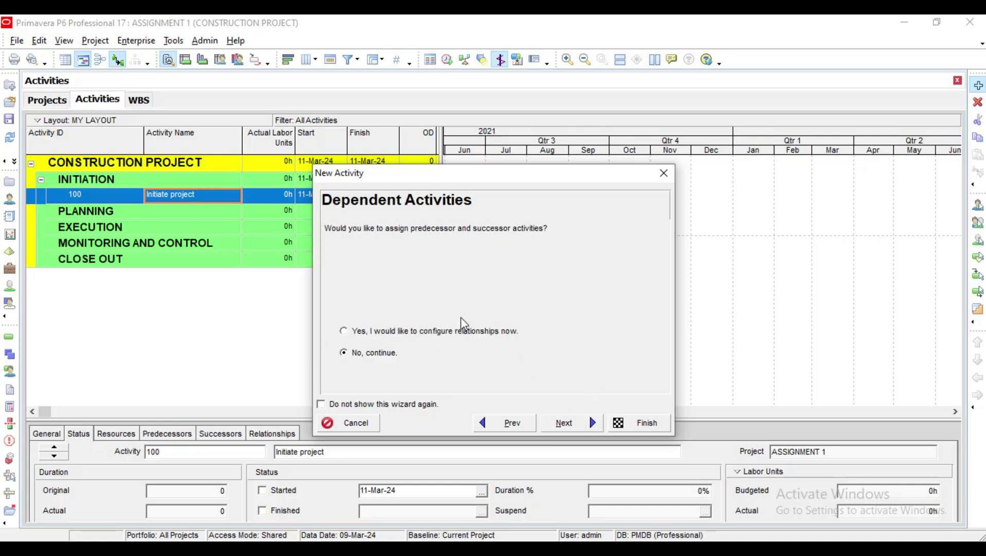
pyautogui.click(574, 426)
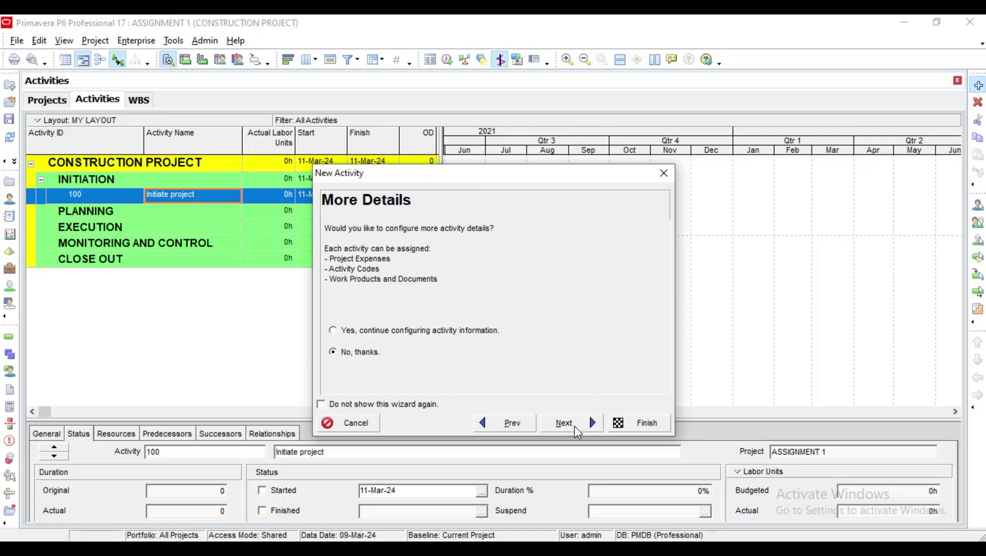
pyautogui.click(569, 426)
pyautogui.click(618, 423)
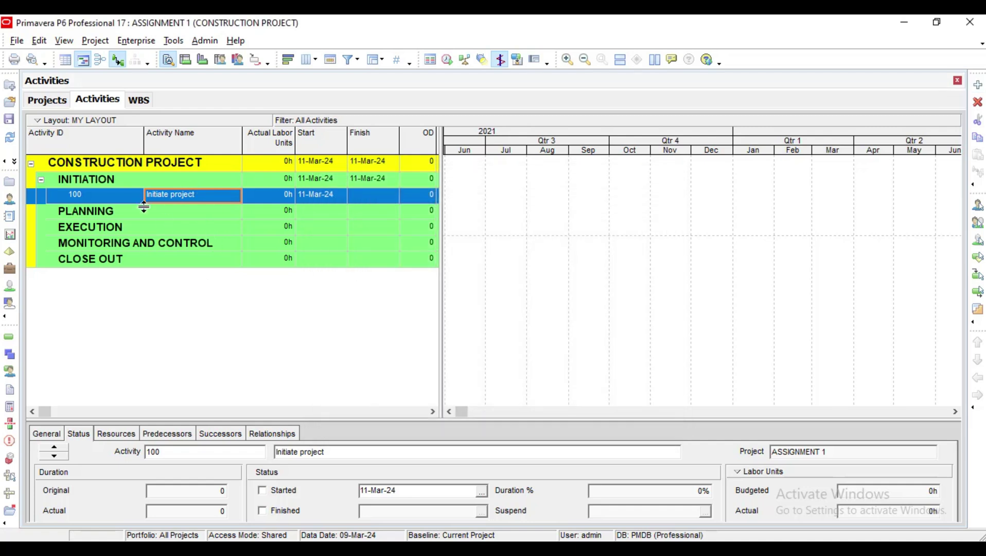
# Start a second new activity under INITIATION and set its activity ID to 200
pyautogui.click(978, 86)
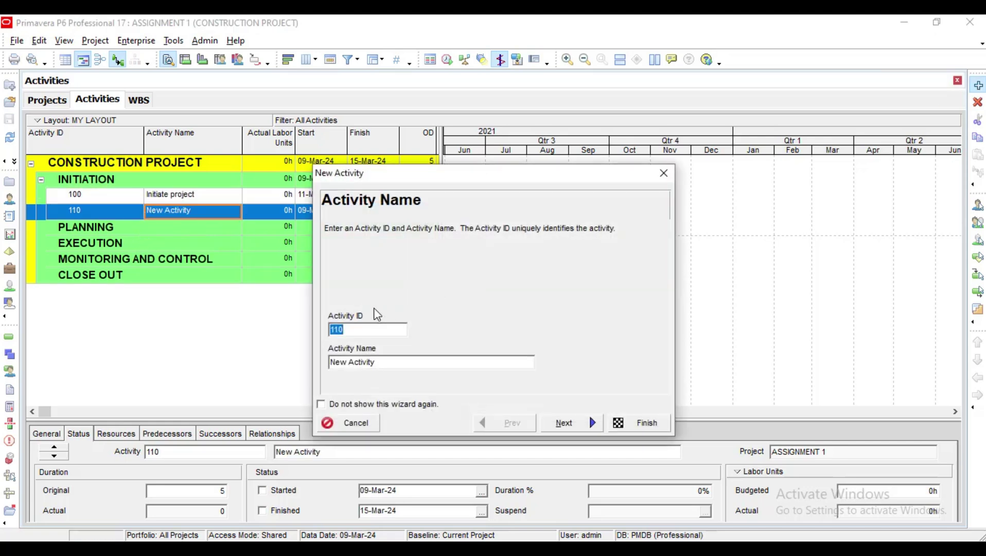
pyautogui.click(358, 326)
pyautogui.write('200')
pyautogui.press('BackSpace')
pyautogui.press('BackSpace')
pyautogui.press('BackSpace')
pyautogui.press('BackSpace')
pyautogui.press('BackSpace')
pyautogui.write('200')
# Name activity 200 Project Brief
pyautogui.click(387, 363)
pyautogui.press('BackSpace')
pyautogui.press('BackSpace')
pyautogui.press('BackSpace')
pyautogui.press('BackSpace')
pyautogui.press('BackSpace')
pyautogui.press('BackSpace')
pyautogui.press('BackSpace')
pyautogui.press('BackSpace')
pyautogui.press('BackSpace')
pyautogui.press('BackSpace')
pyautogui.press('BackSpace')
pyautogui.write('Proje')
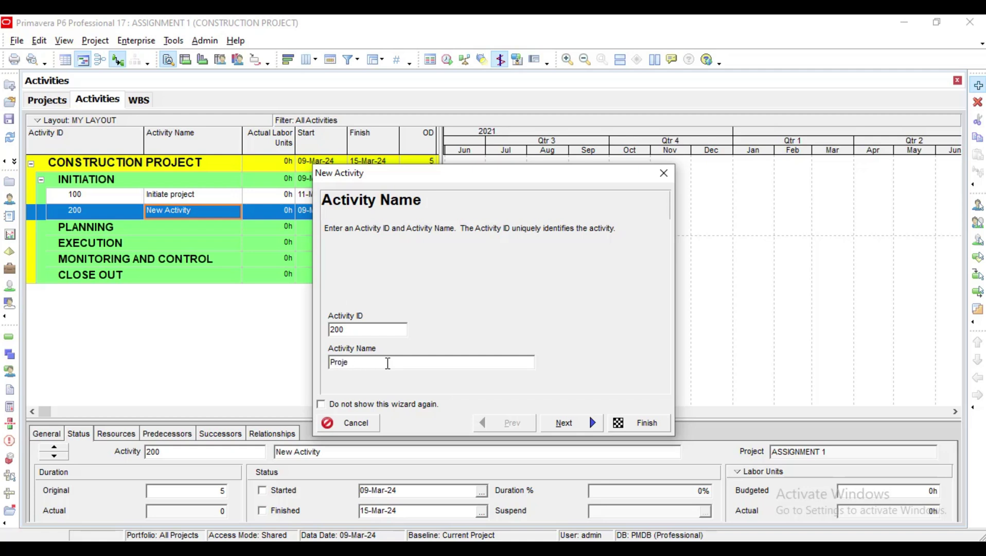
pyautogui.press('BackSpace')
pyautogui.write('ect Brief')
pyautogui.click(562, 422)
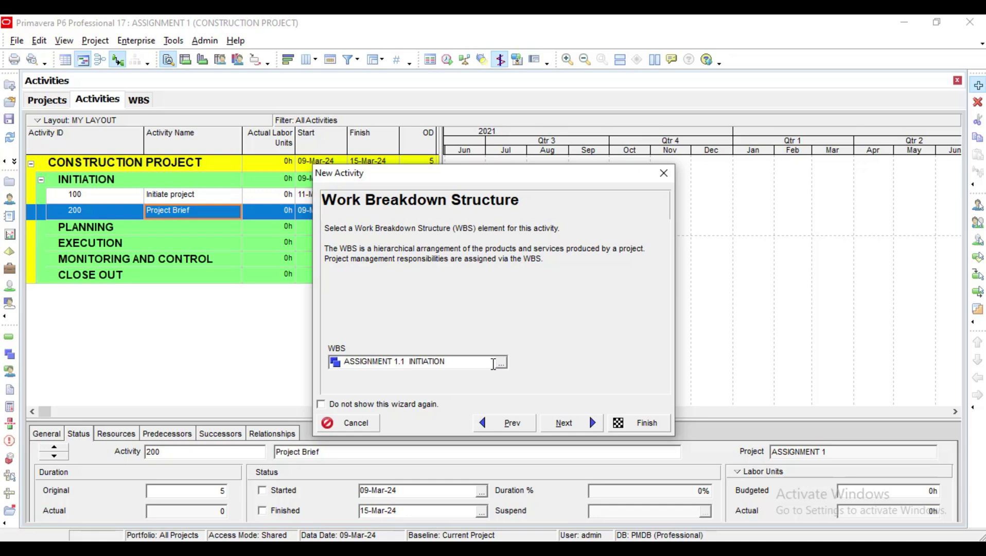
# Keep Project Brief under INITIATION as Task Dependent with a high duration of 5, and finish the wizard without resources or relationships
pyautogui.click(563, 421)
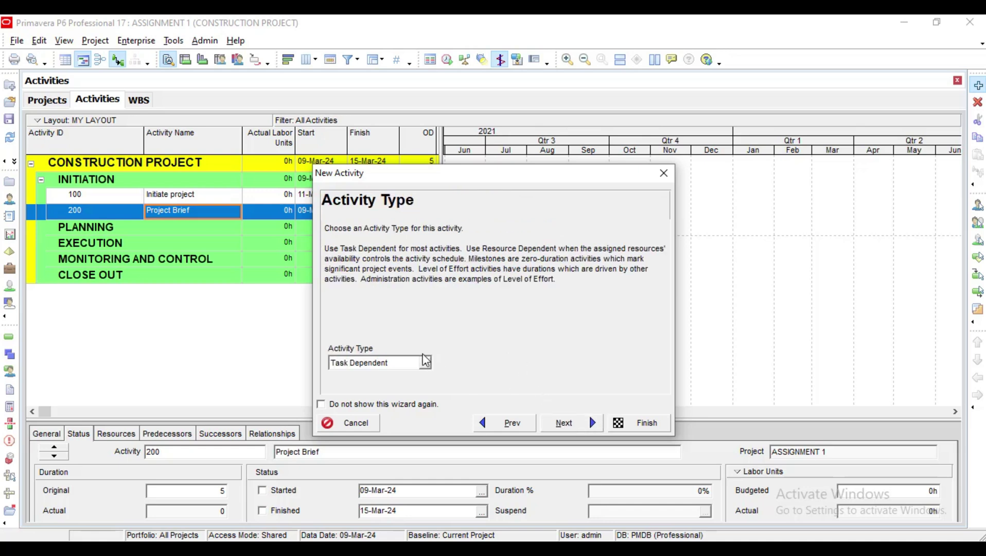
pyautogui.click(564, 423)
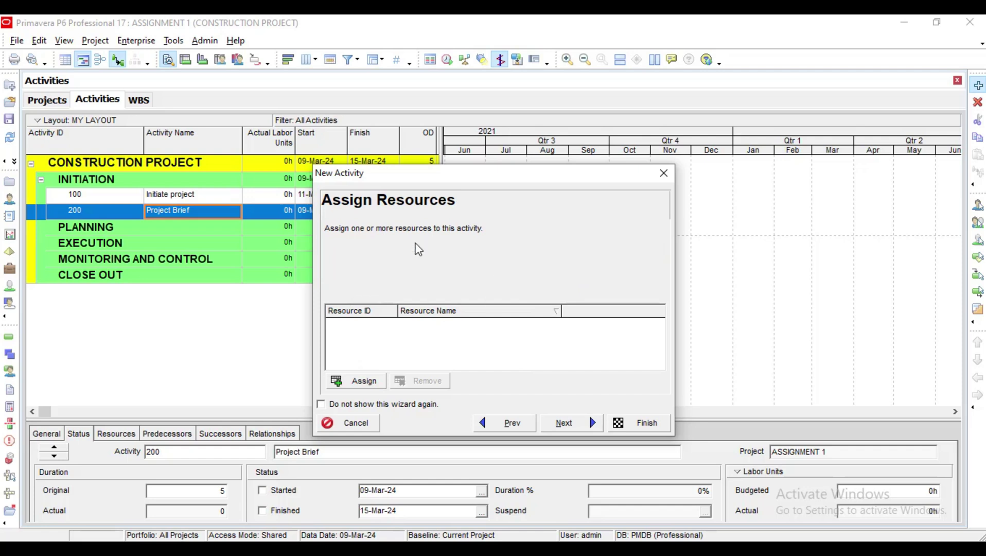
pyautogui.click(563, 421)
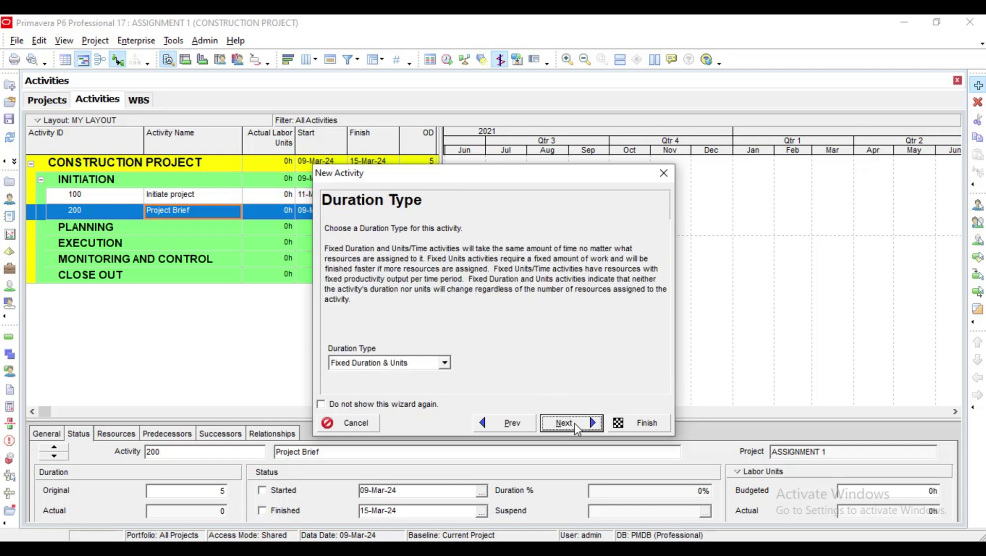
pyautogui.click(576, 423)
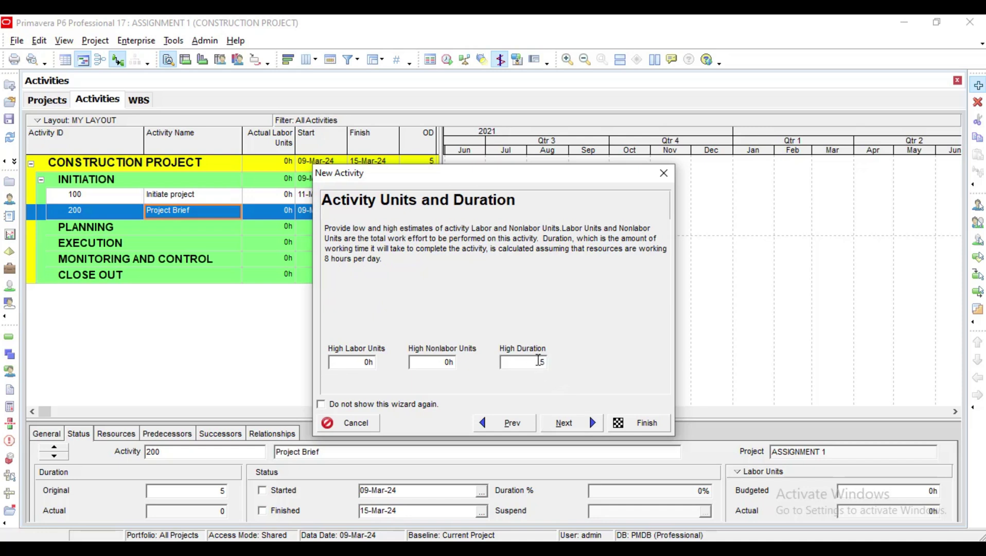
pyautogui.click(572, 423)
pyautogui.click(587, 424)
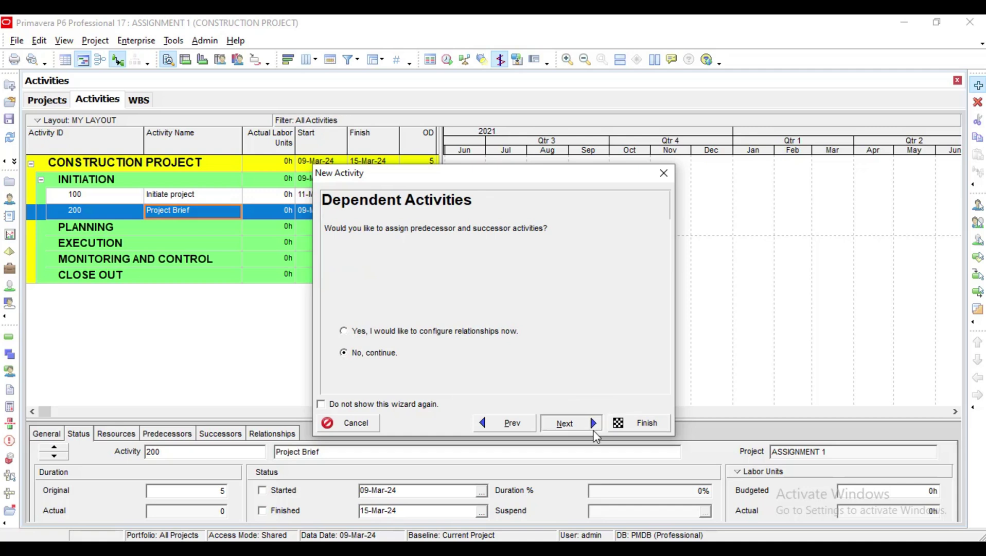
pyautogui.click(619, 423)
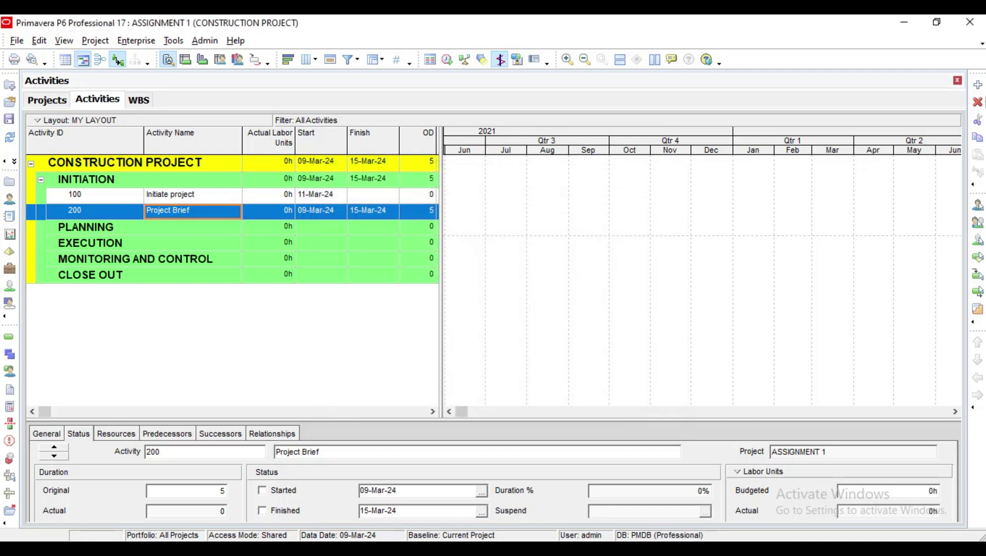
# Add a new activity with the activity ID 300 and the name Detailed Design
pyautogui.click(978, 86)
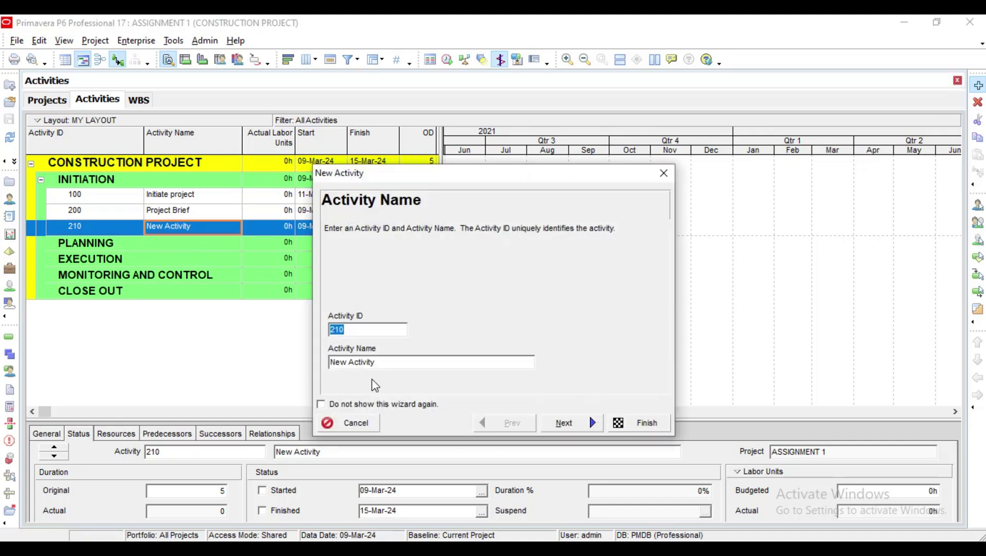
pyautogui.click(373, 332)
pyautogui.press('BackSpace')
pyautogui.write('300')
pyautogui.press('Tab')
pyautogui.write('D')
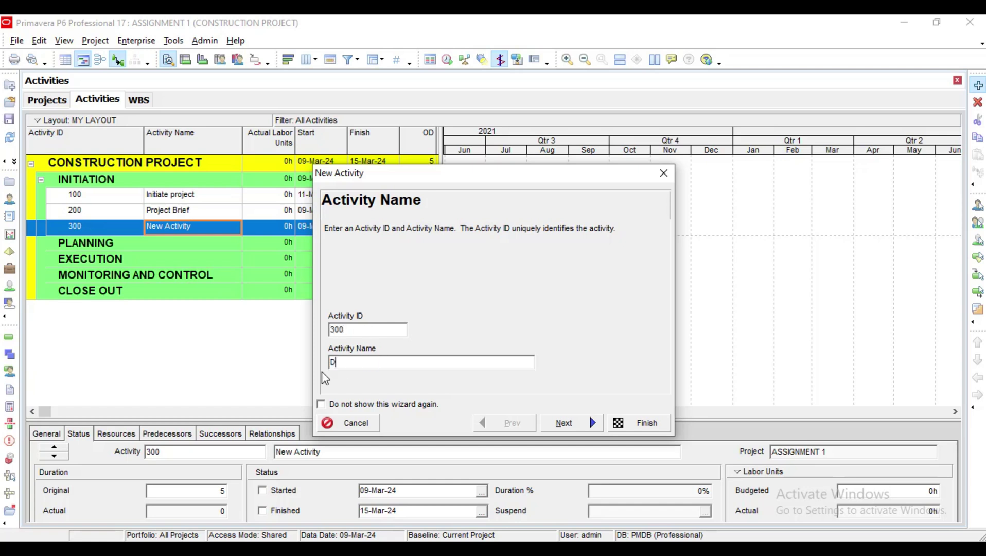
pyautogui.write('etailed Design')
pyautogui.click(571, 428)
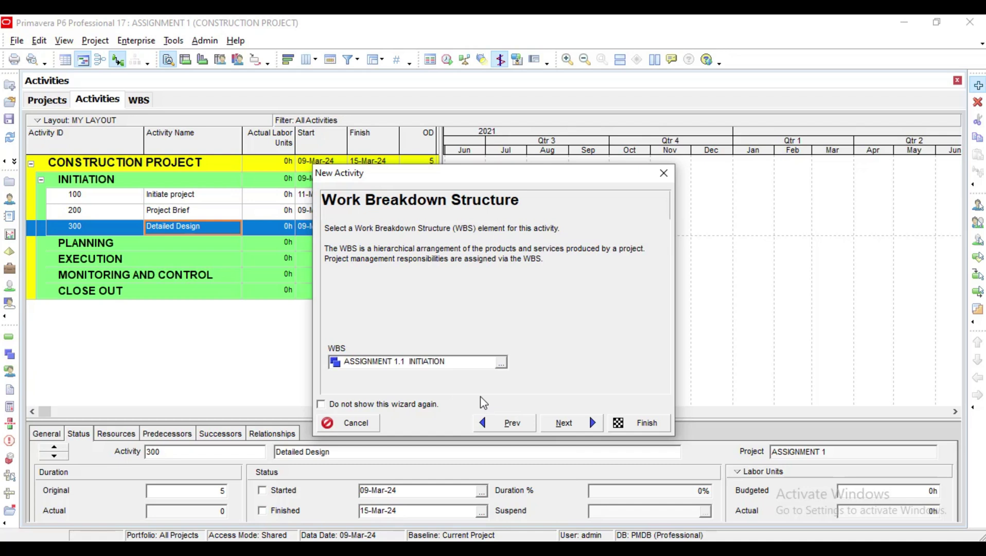
# Assign the Detailed Design activity to the ASSIGNMENT 1.2 PLANNING WBS element
pyautogui.click(500, 362)
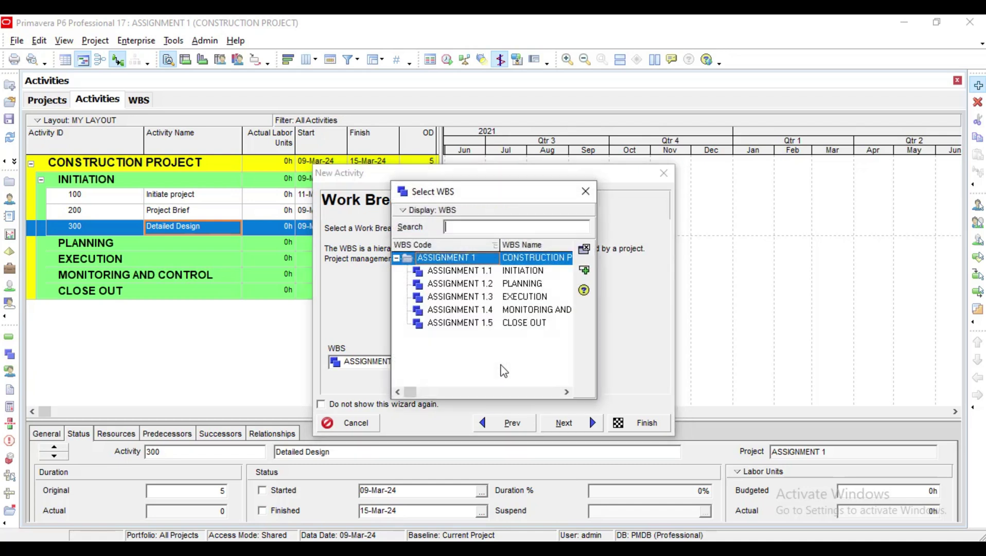
pyautogui.click(511, 284)
pyautogui.click(577, 277)
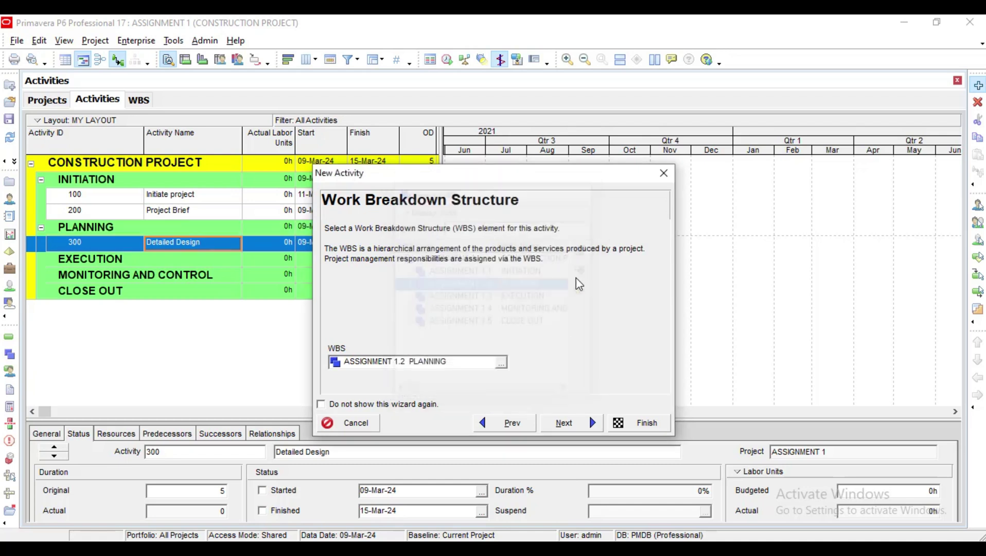
pyautogui.click(562, 425)
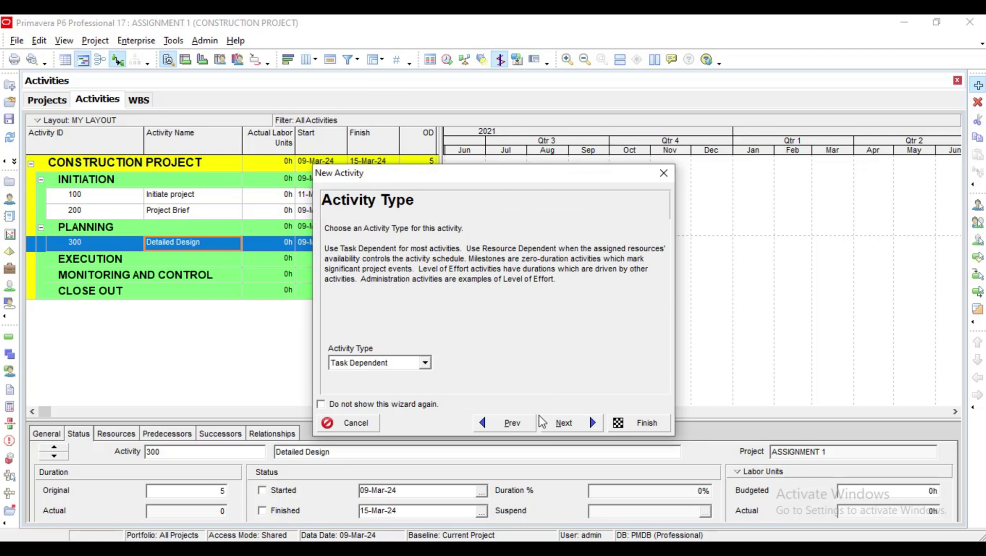
# Keep Detailed Design as Task Dependent, set its high duration to 30, and finish the wizard without resources or relationships
pyautogui.click(562, 423)
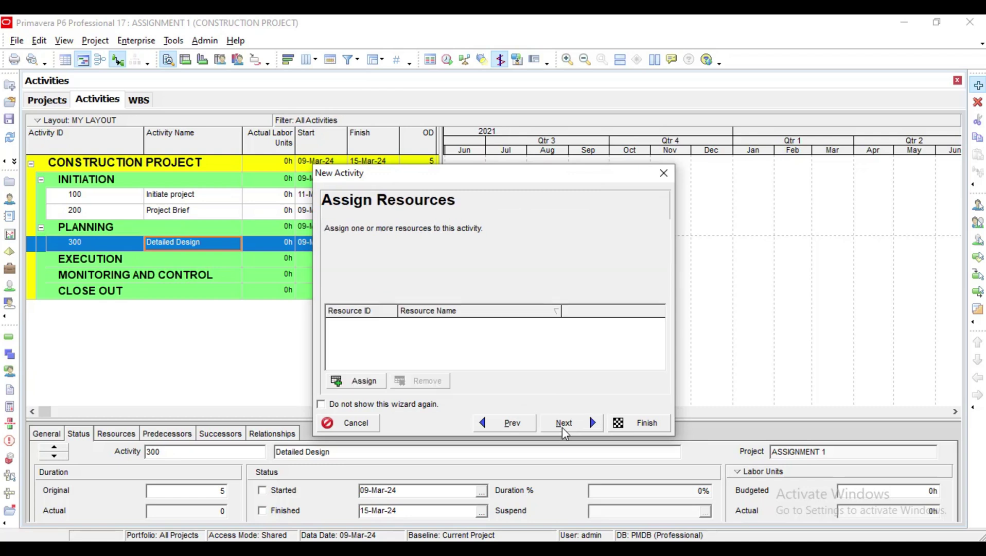
pyautogui.click(563, 427)
pyautogui.click(559, 424)
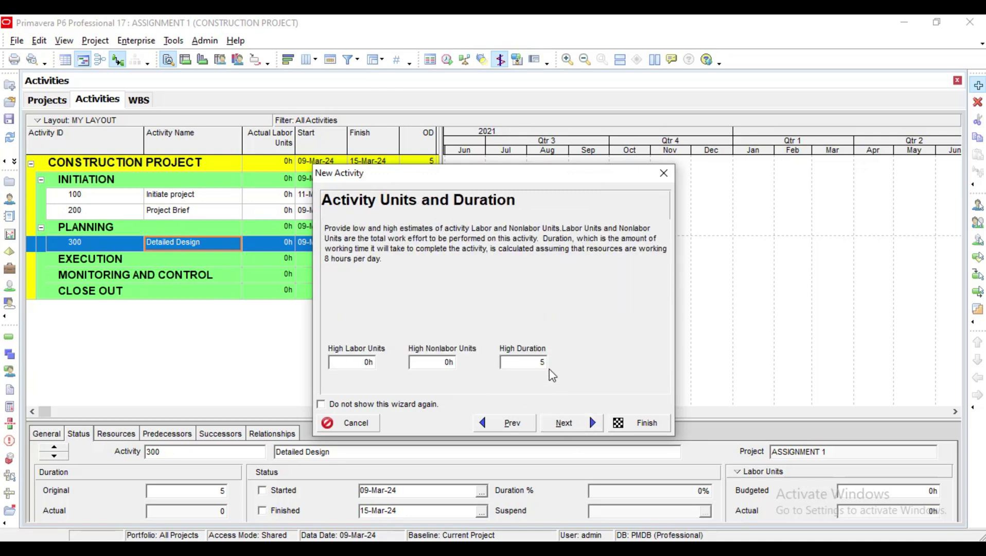
pyautogui.click(535, 362)
pyautogui.press('BackSpace')
pyautogui.write('30')
pyautogui.click(567, 424)
pyautogui.click(565, 424)
pyautogui.click(564, 424)
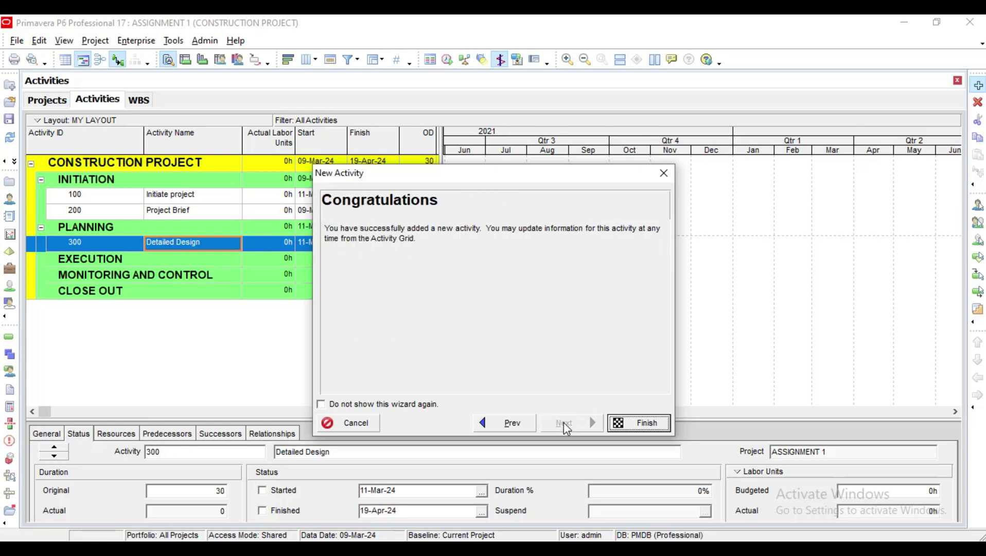
pyautogui.click(633, 422)
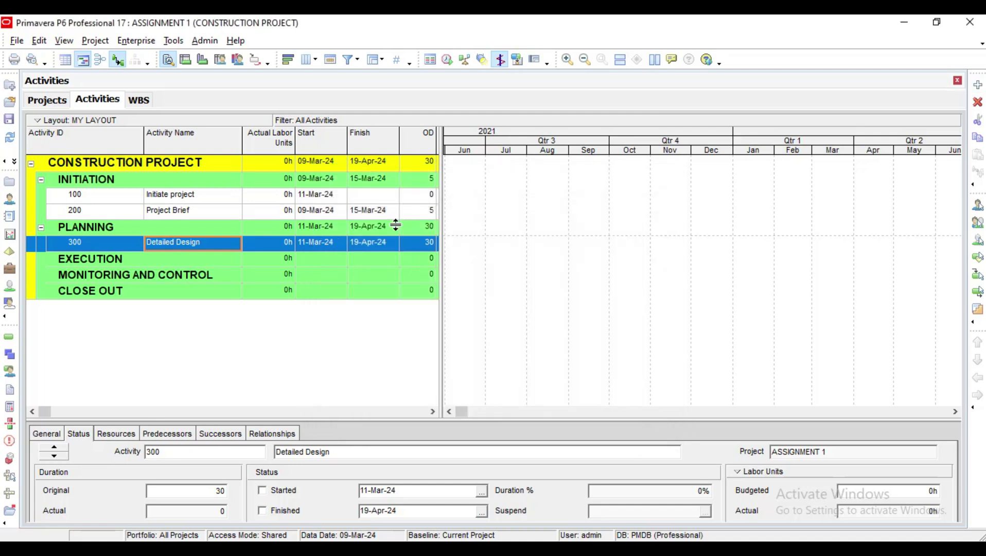
# Add another activity under PLANNING with the activity ID 400 and the name Town Planning approval
pyautogui.click(978, 86)
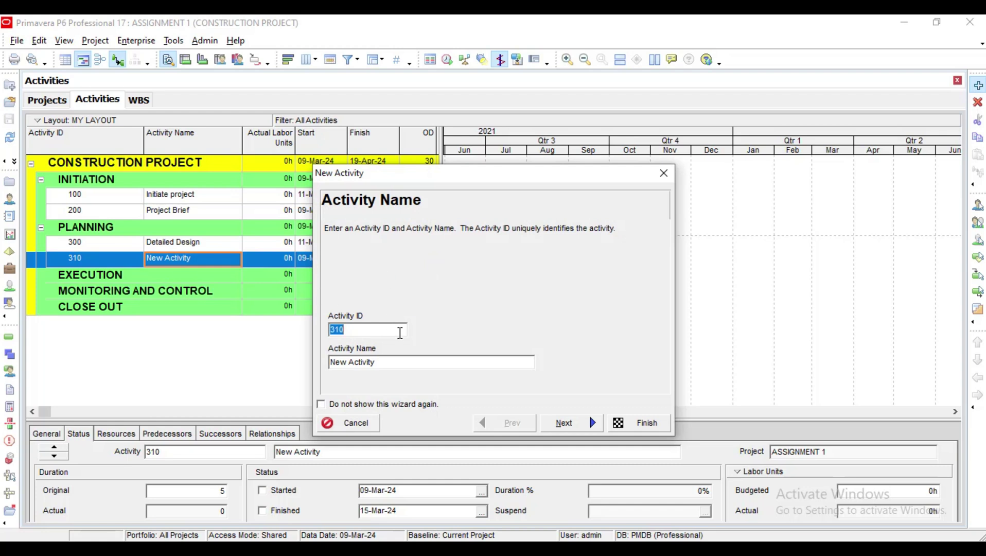
pyautogui.write('400')
pyautogui.press('Tab')
pyautogui.write('Tow ')
pyautogui.write(' Planning approval')
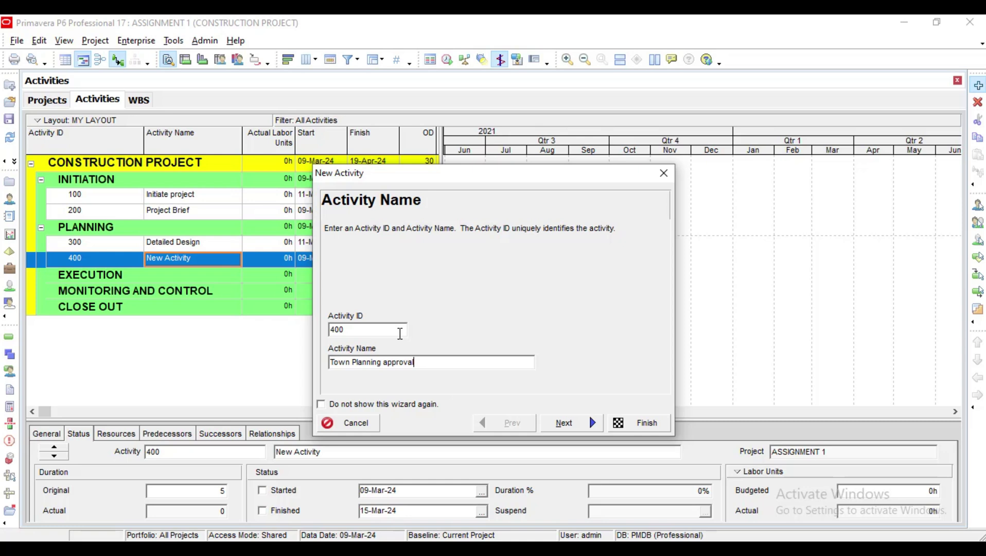
pyautogui.click(566, 424)
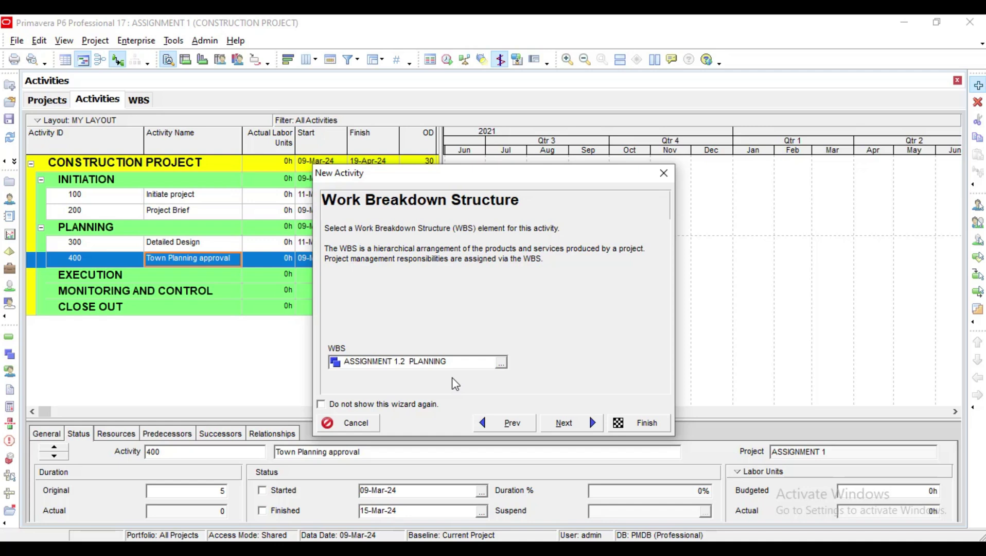
# Keep Town Planning approval Task Dependent under PLANNING, set its high duration to 60, and finish the wizard without resources or relationships
pyautogui.click(566, 424)
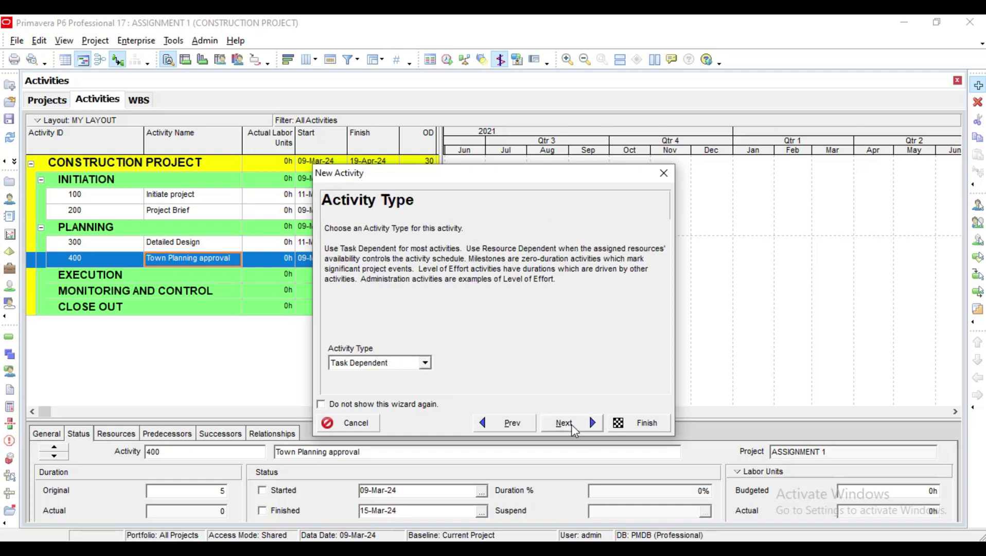
pyautogui.click(571, 427)
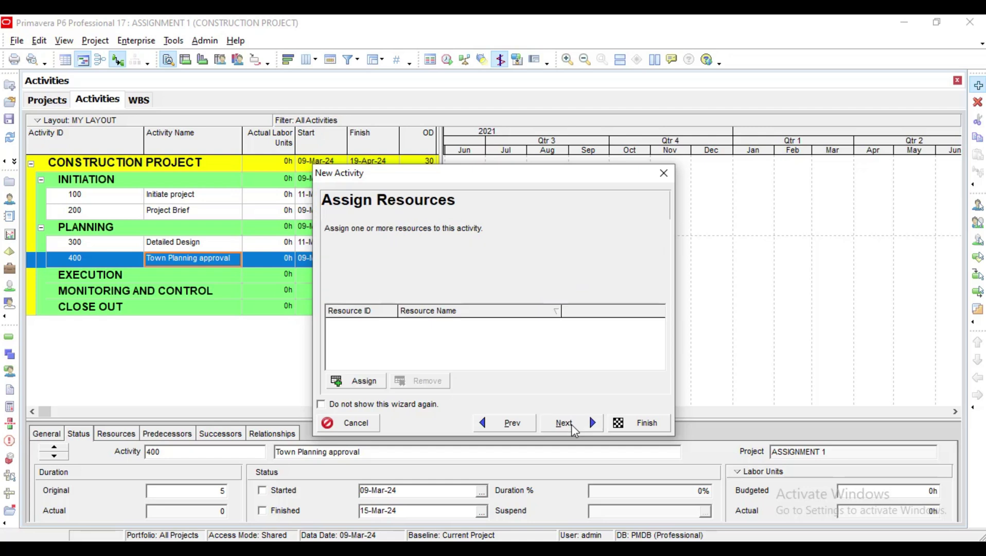
pyautogui.click(572, 426)
pyautogui.click(572, 423)
pyautogui.click(545, 363)
pyautogui.write('5')
pyautogui.press('BackSpace')
pyautogui.write('60')
pyautogui.click(580, 426)
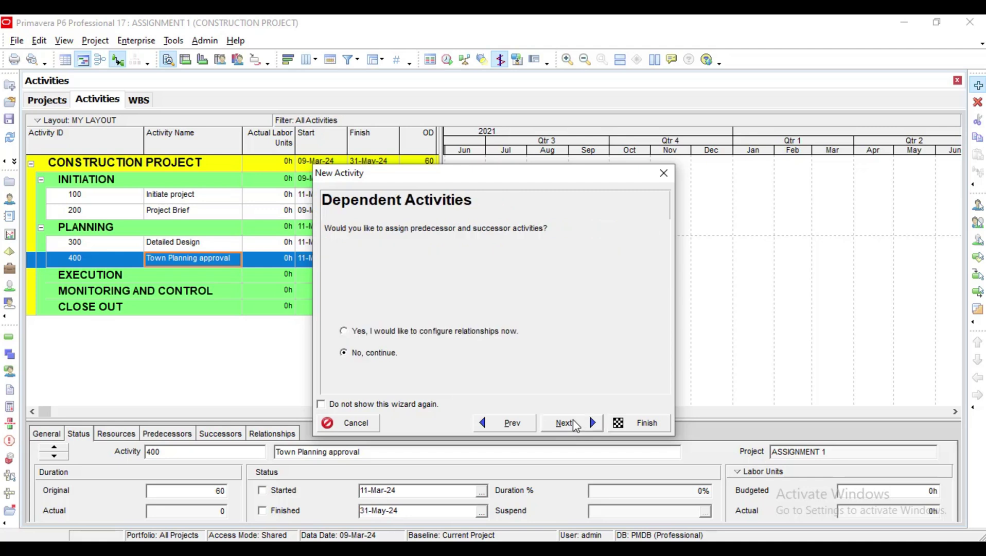
pyautogui.click(587, 427)
pyautogui.click(586, 427)
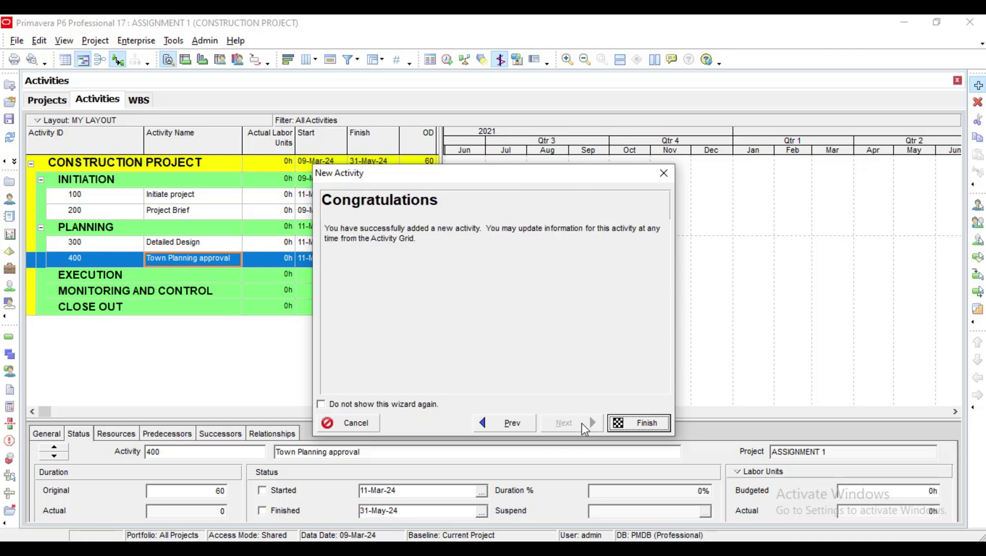
pyautogui.click(613, 430)
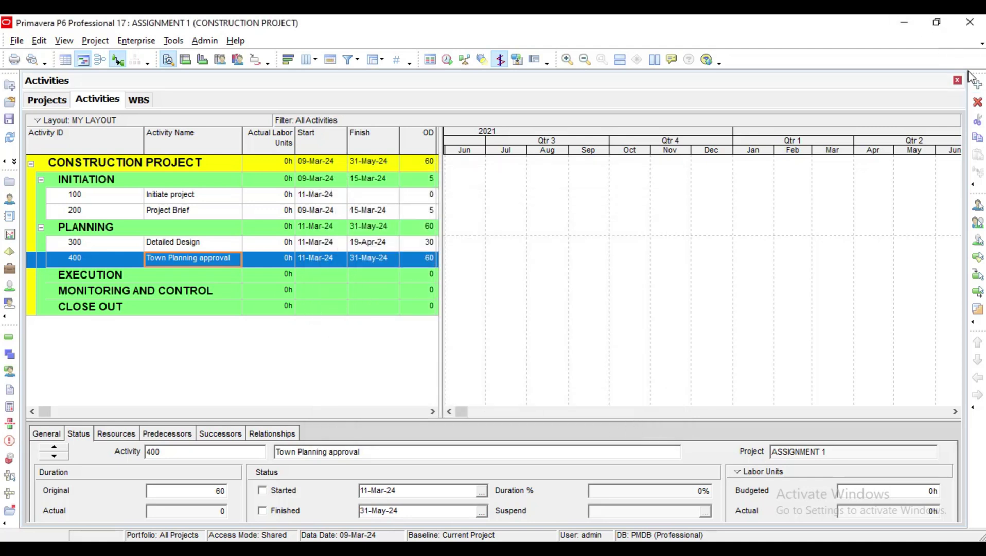
# Start a third PLANNING activity with the activity ID 500 and the name Award project and assign roles
pyautogui.click(979, 85)
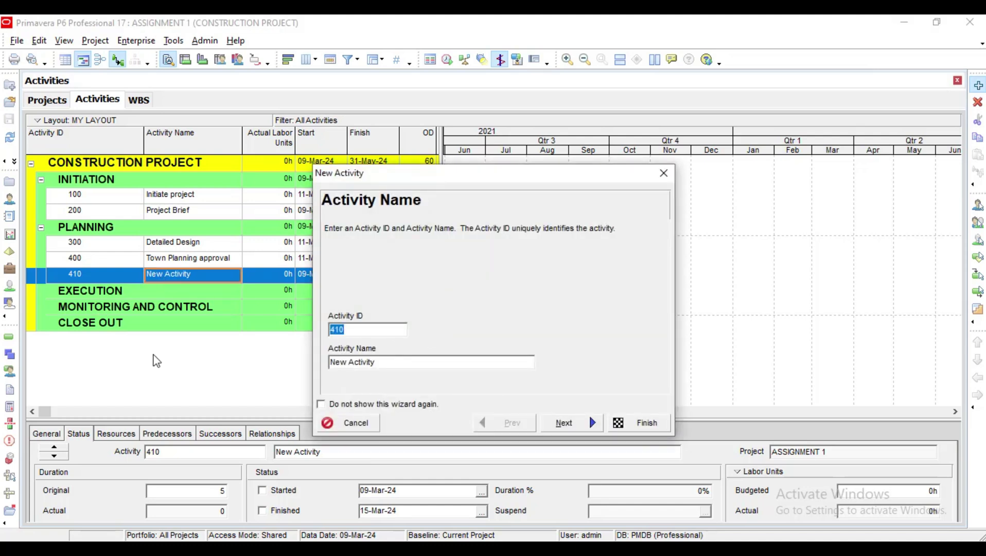
pyautogui.write('500')
pyautogui.press('Tab')
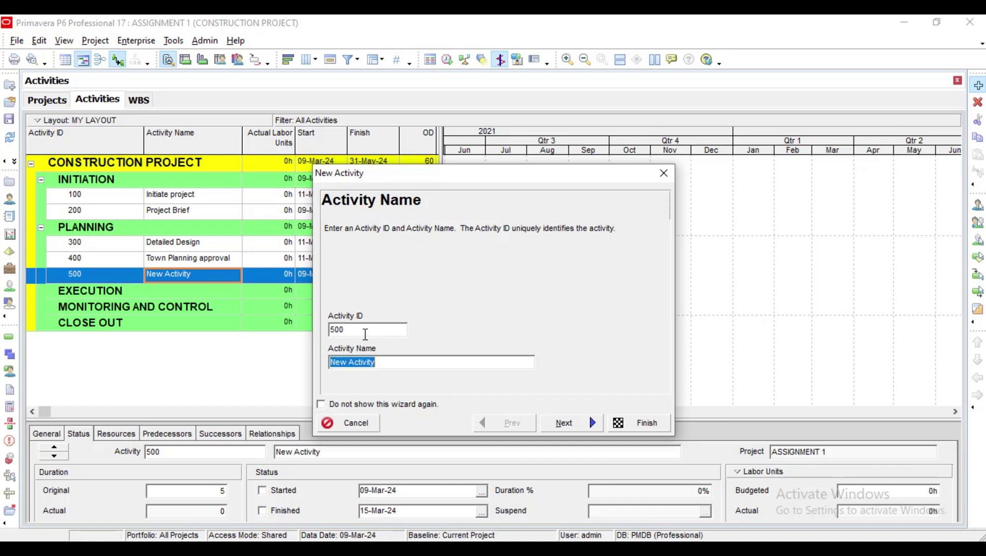
pyautogui.write('Award')
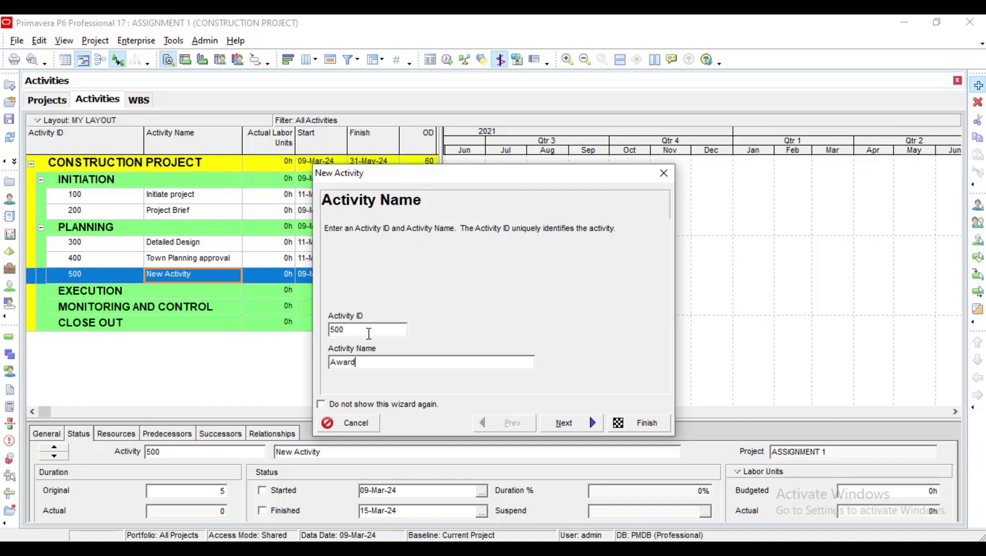
pyautogui.write(' project and assign roles')
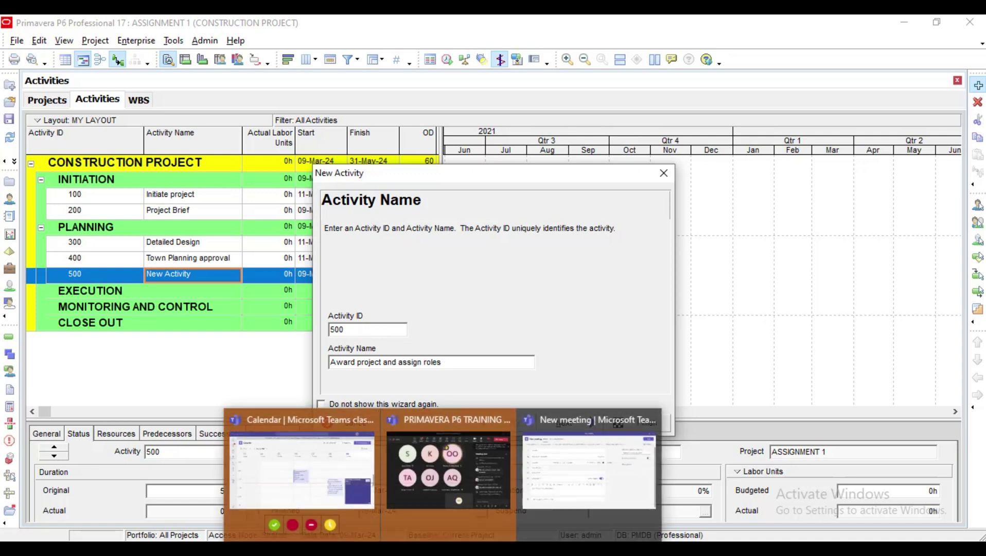
# Check the PRIMAVERA P6 TRAINING WEEK 2 meeting in Microsoft Teams, and return to the New Activity wizard in Primavera P6
pyautogui.click(441, 484)
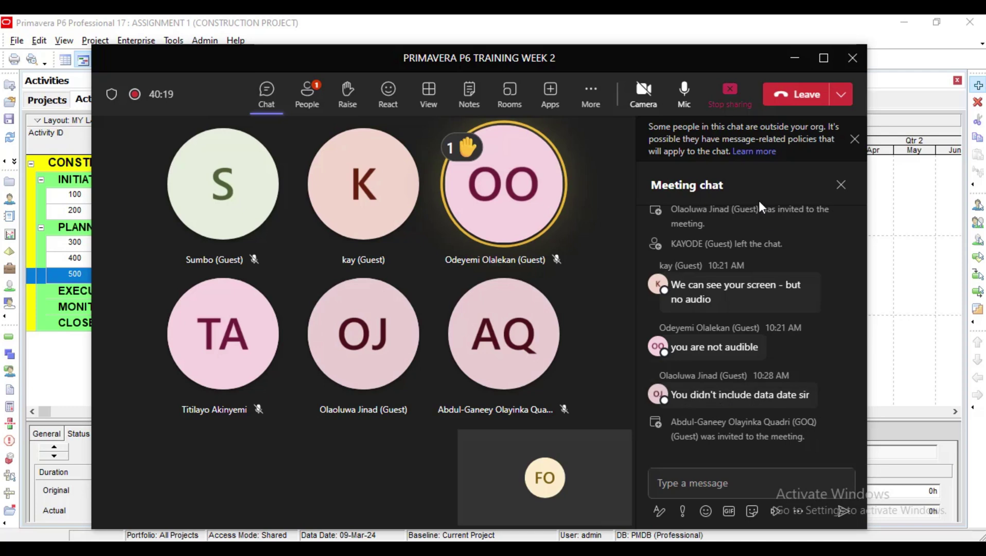
pyautogui.click(793, 60)
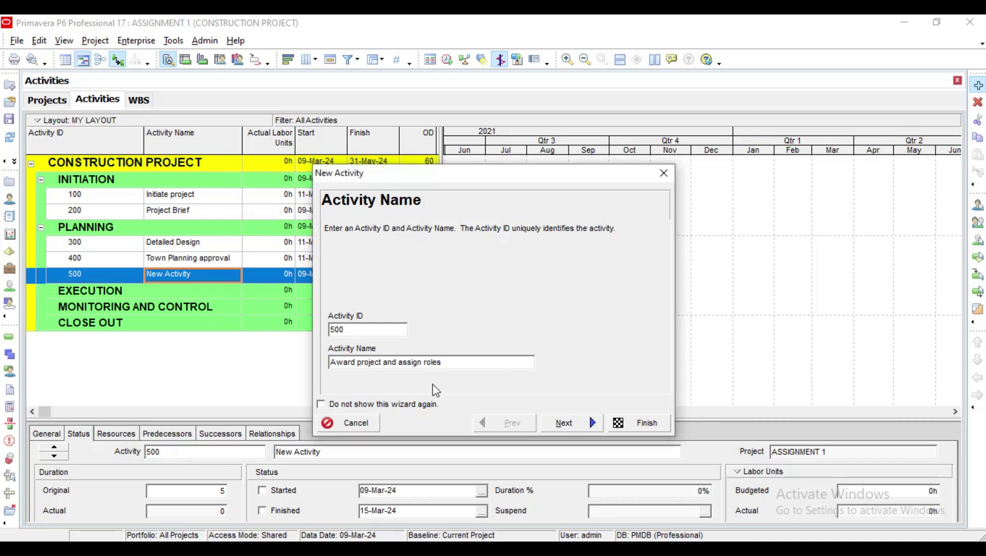
# Keep Award project and assign roles Task Dependent under PLANNING, set its high duration to 10, and finish the wizard without resources or relationships
pyautogui.click(573, 425)
pyautogui.click(577, 432)
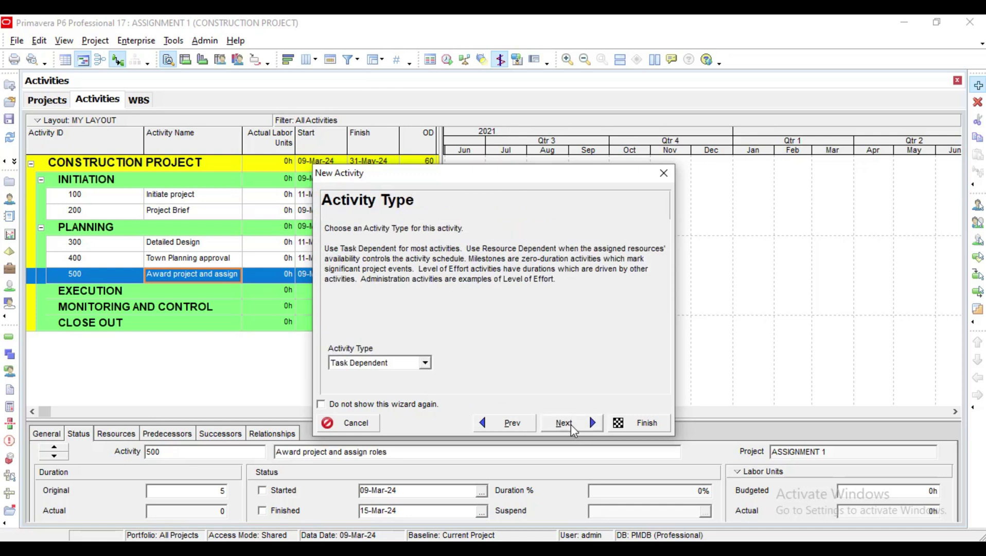
pyautogui.click(570, 422)
pyautogui.click(570, 423)
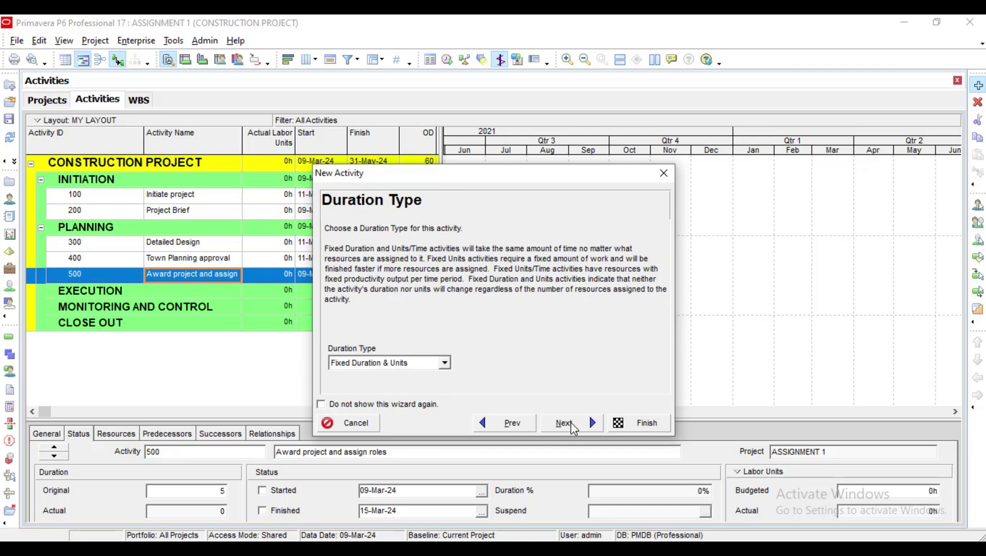
pyautogui.click(571, 422)
pyautogui.click(542, 362)
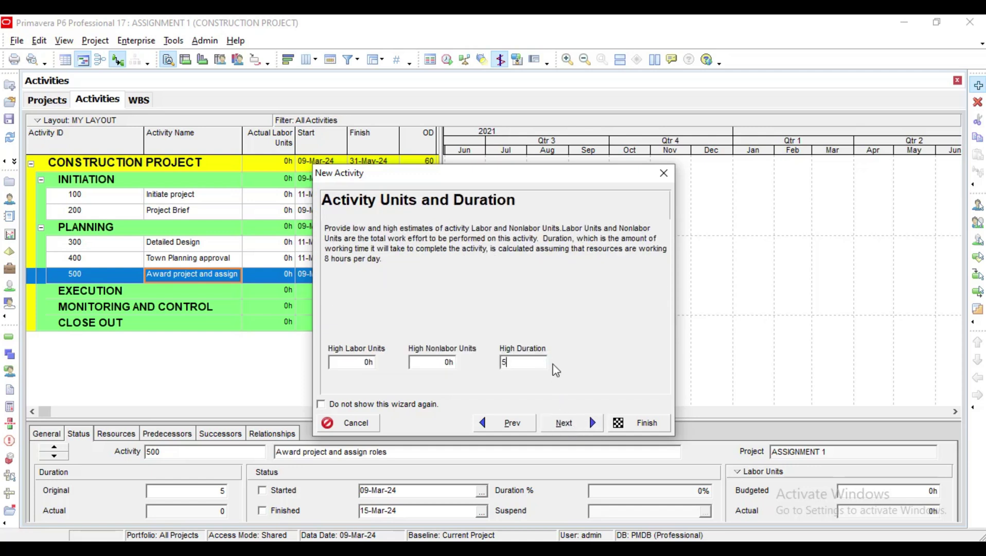
pyautogui.write('10')
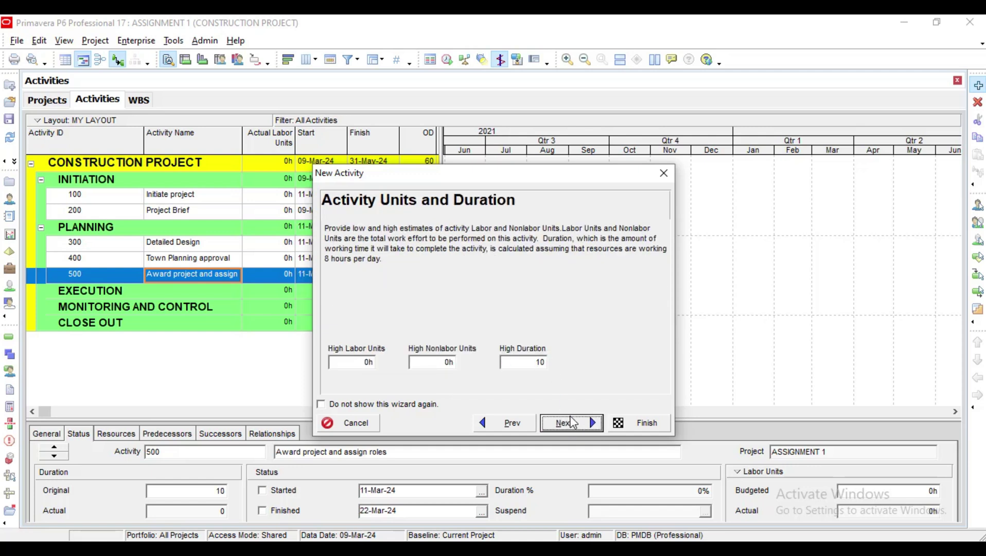
pyautogui.click(566, 425)
pyautogui.click(567, 426)
pyautogui.click(566, 426)
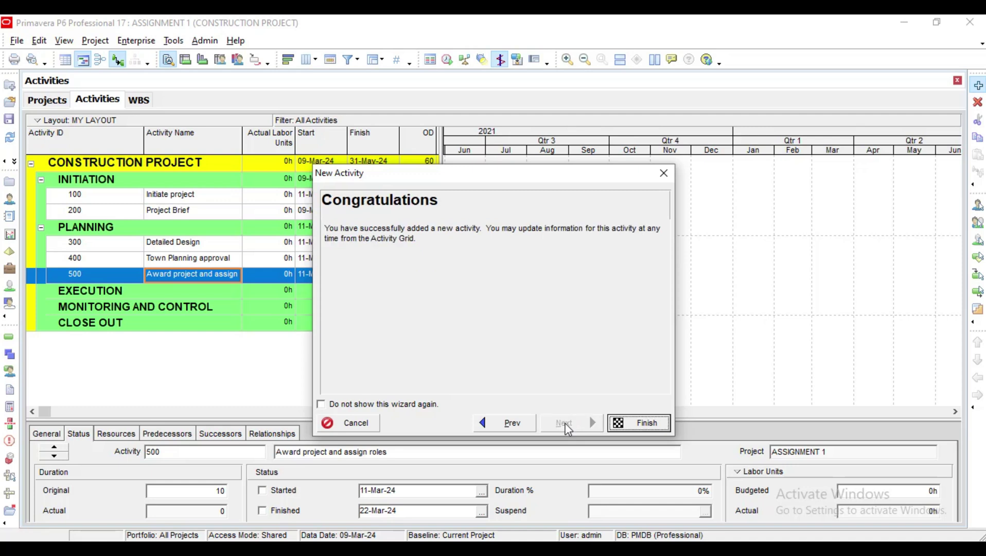
pyautogui.click(622, 428)
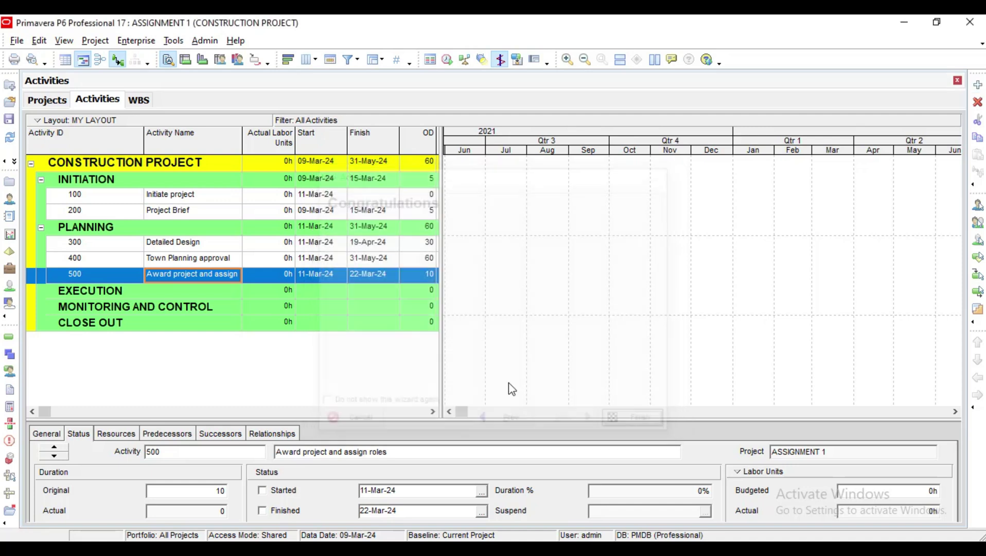
# Start a new activity with the activity ID 600 and the name Civil works, elect and mech works
pyautogui.click(978, 86)
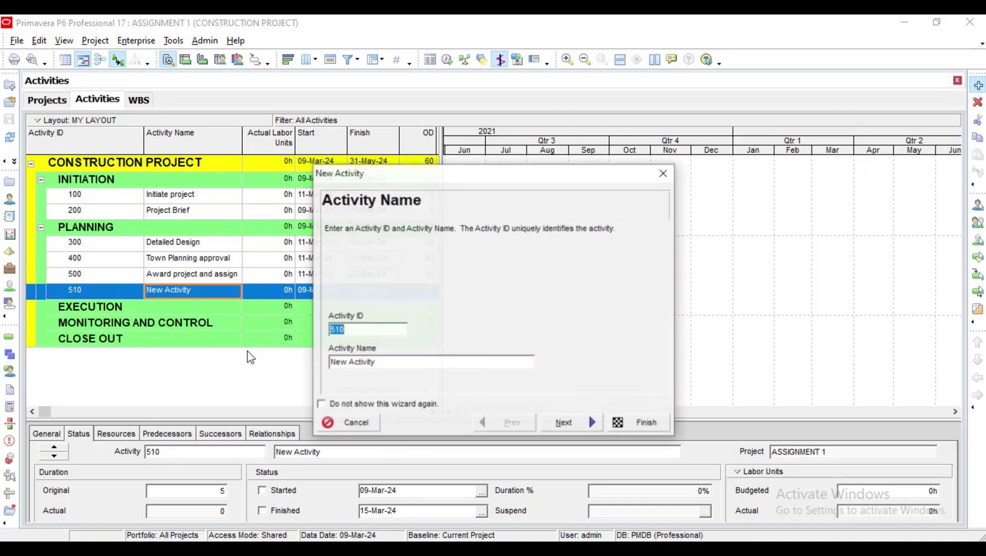
pyautogui.write('600')
pyautogui.press('Tab')
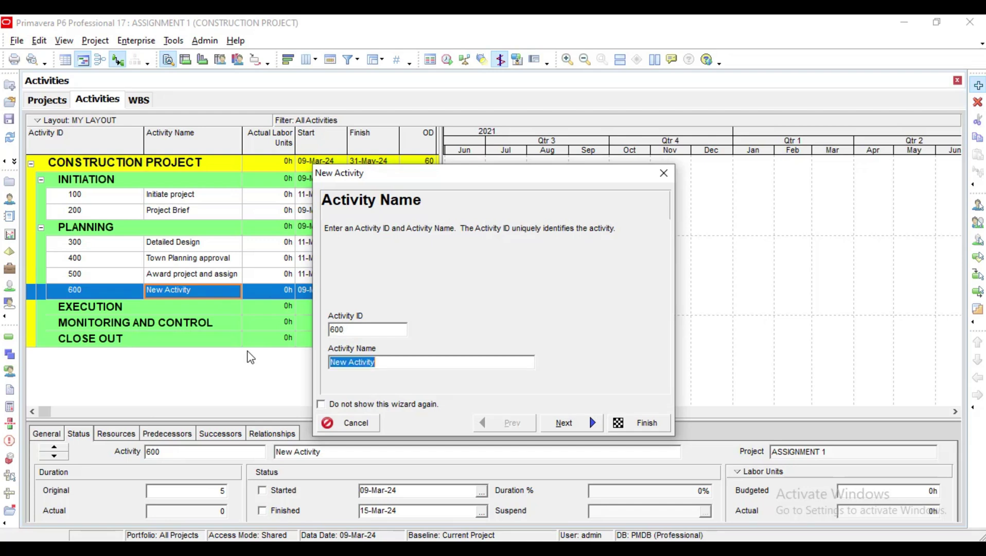
pyautogui.write('Civil works, electr')
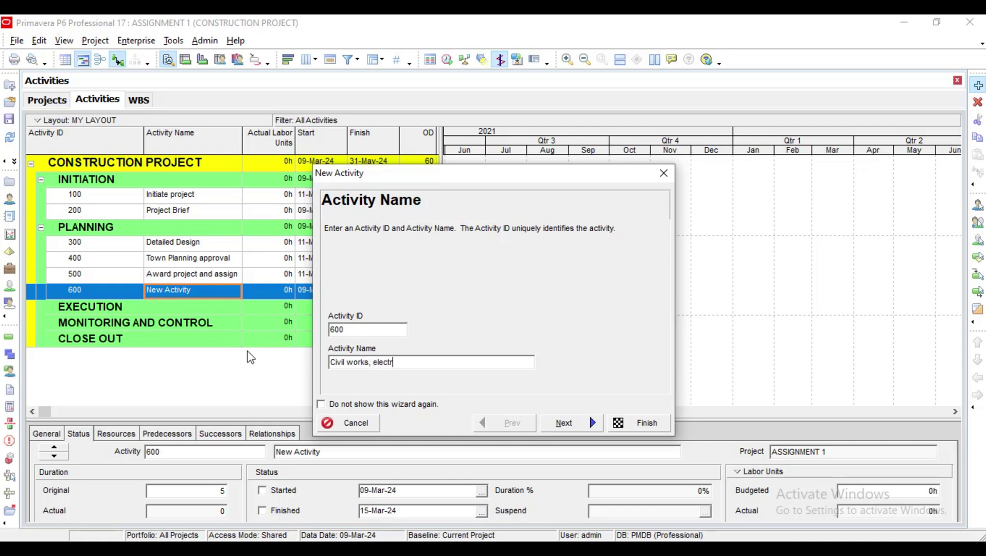
pyautogui.write('t adn')
pyautogui.press('BackSpace')
pyautogui.press('BackSpace')
pyautogui.write('nd mech works')
# Assign the Civil works, elect and mech works activity to the EXECUTION WBS element
pyautogui.click(557, 427)
pyautogui.click(560, 428)
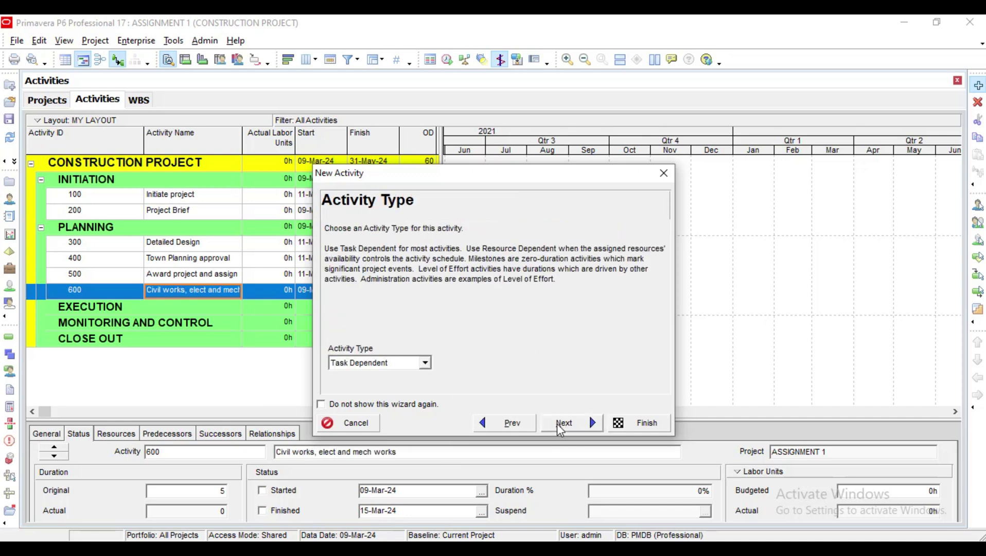
pyautogui.click(508, 426)
pyautogui.click(500, 364)
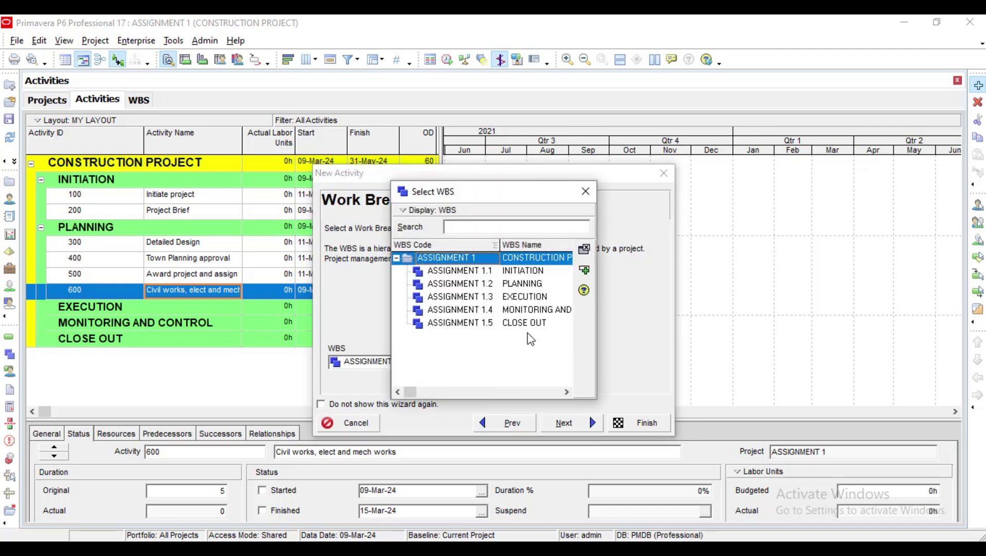
pyautogui.click(518, 297)
pyautogui.click(583, 270)
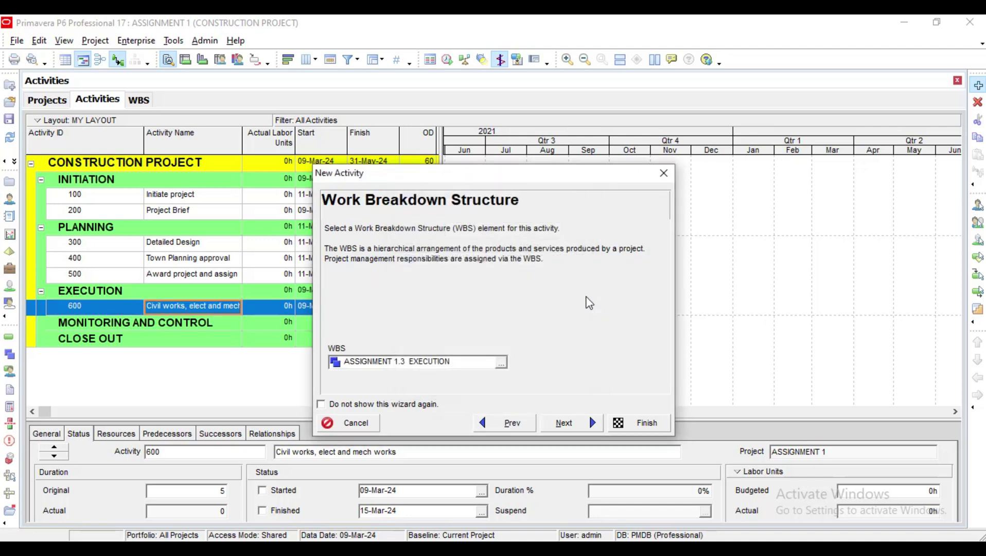
# Keep activity 600 Task Dependent, set its high duration to 100, and finish the wizard without resources or relationships
pyautogui.click(566, 427)
pyautogui.click(567, 426)
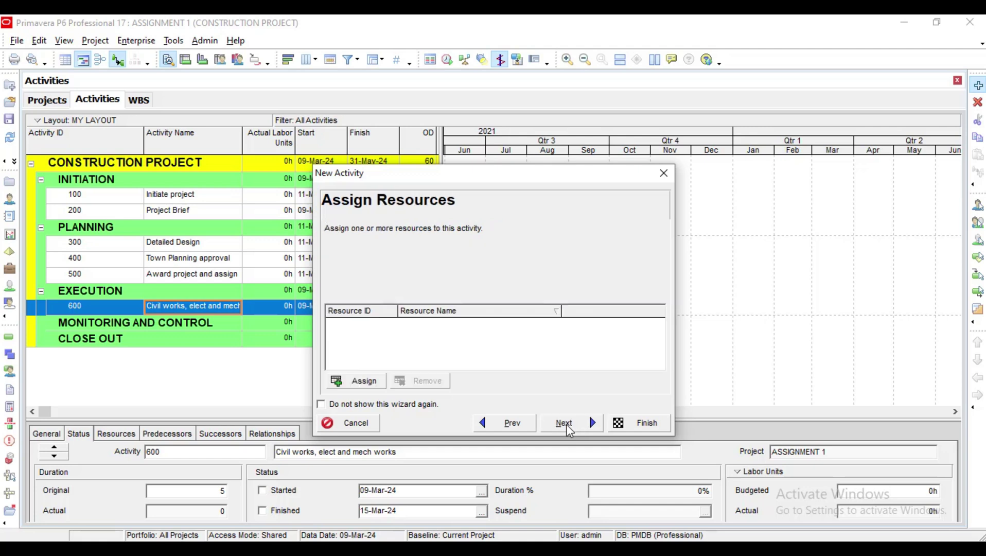
pyautogui.click(567, 425)
pyautogui.click(565, 425)
pyautogui.click(541, 362)
pyautogui.press('BackSpace')
pyautogui.write('1')
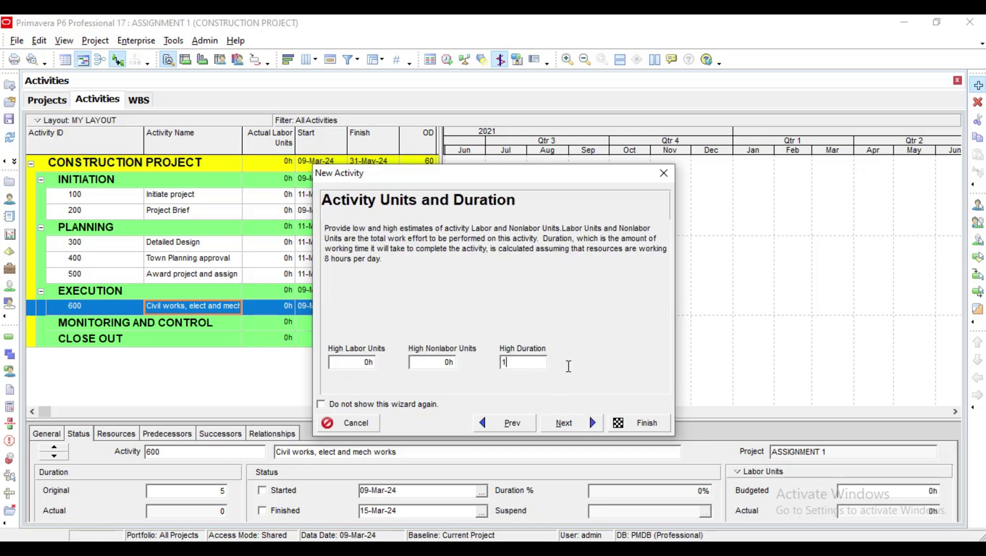
pyautogui.write('00')
pyautogui.click(578, 425)
pyautogui.click(578, 425)
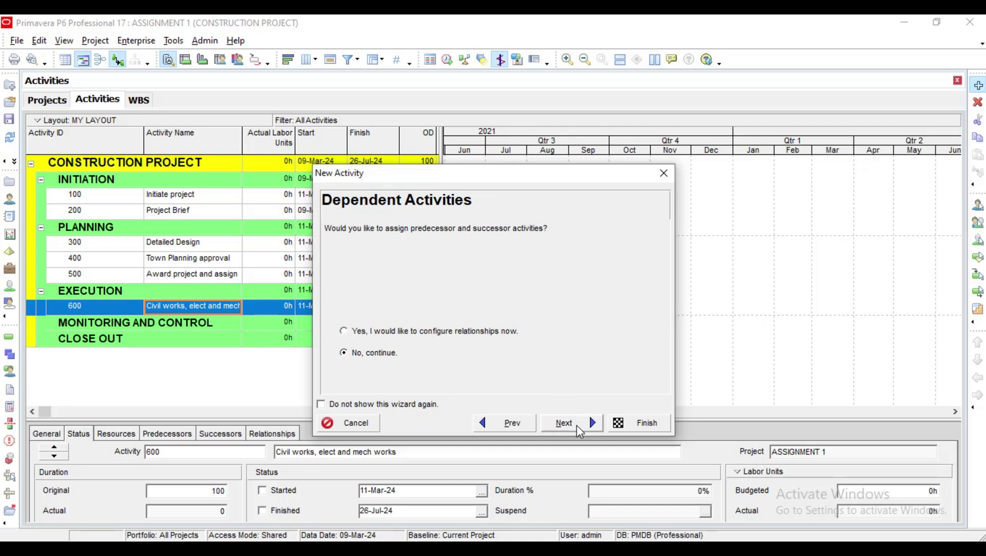
pyautogui.click(577, 423)
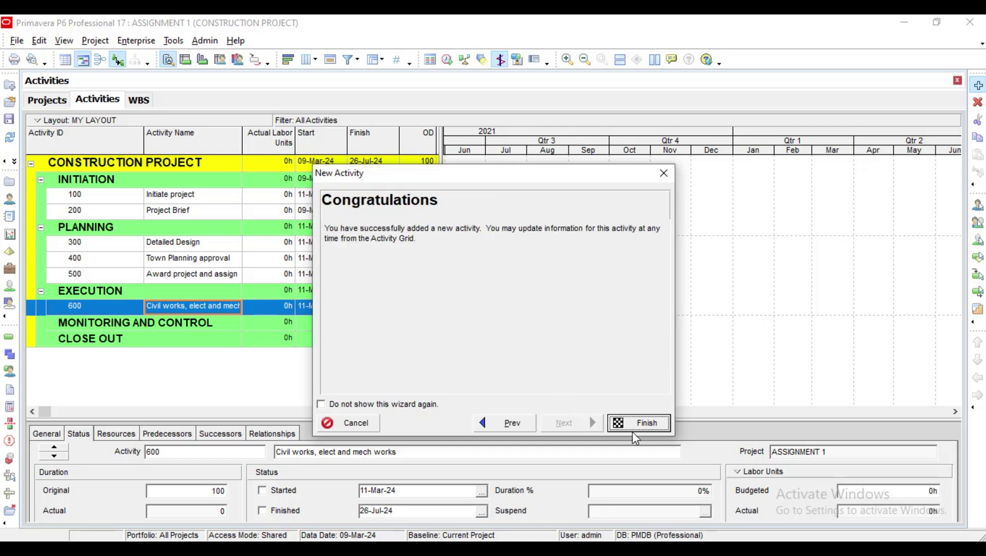
pyautogui.click(632, 429)
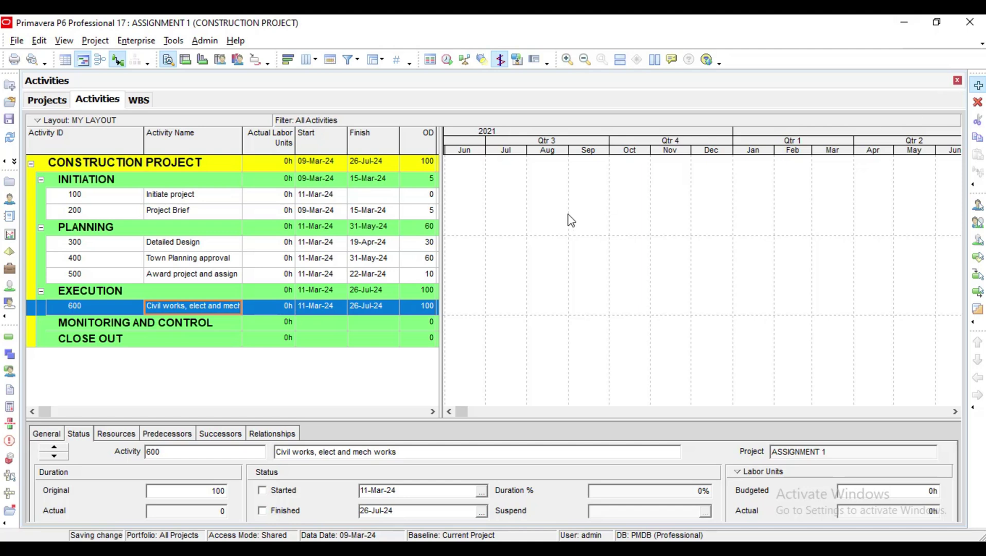
# Start another new activity with the activity ID 700 and the name Project Tracking
pyautogui.click(978, 86)
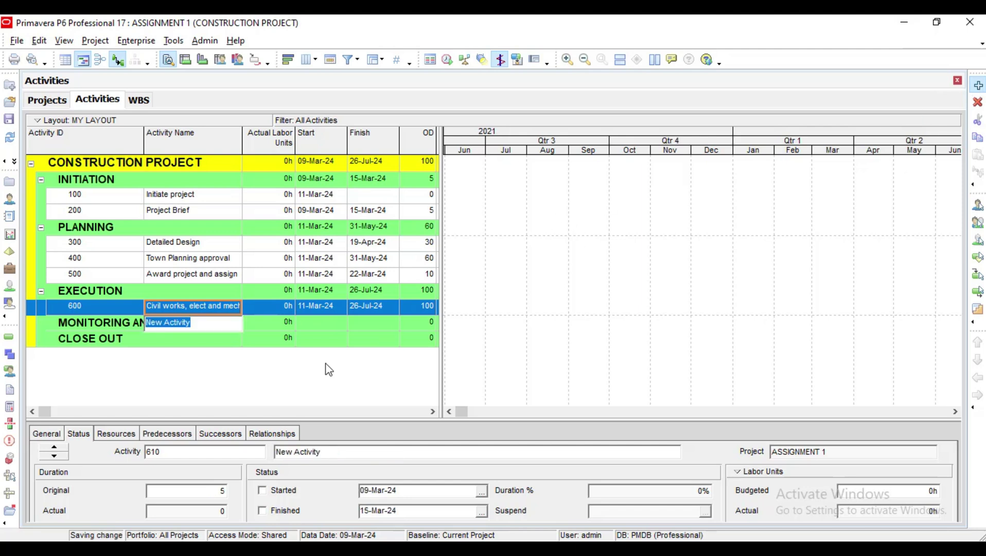
pyautogui.press('Insert')
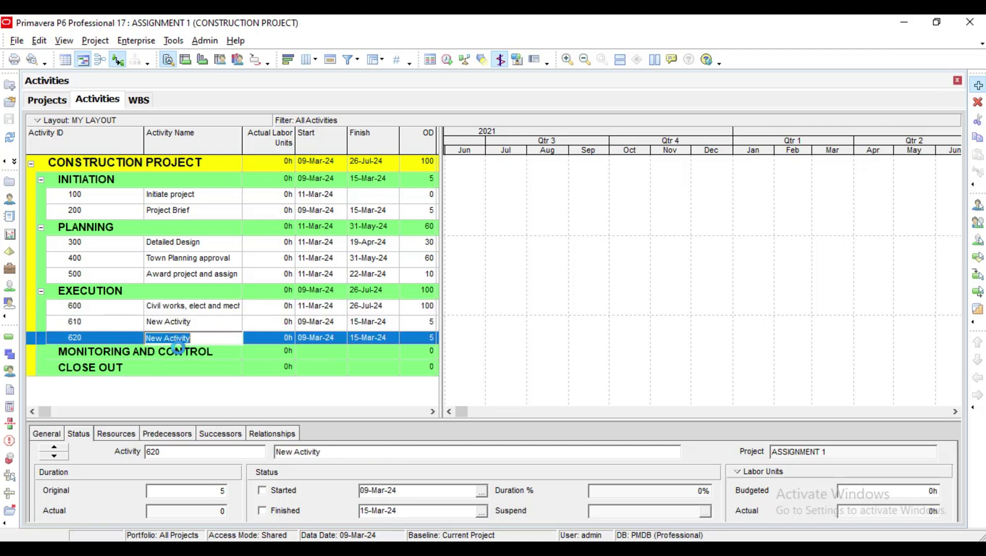
pyautogui.click(665, 176)
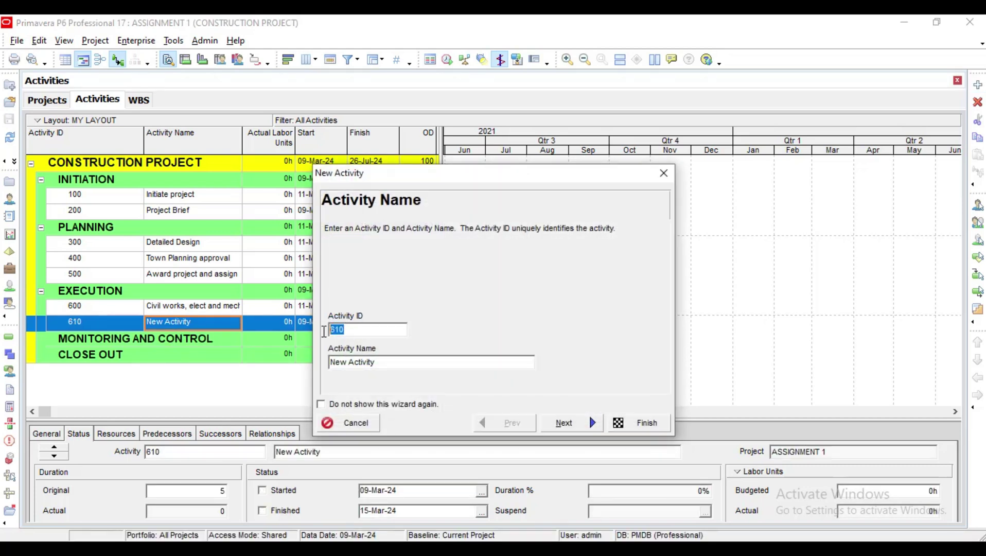
pyautogui.write('700')
pyautogui.click(348, 361)
pyautogui.write('Project ')
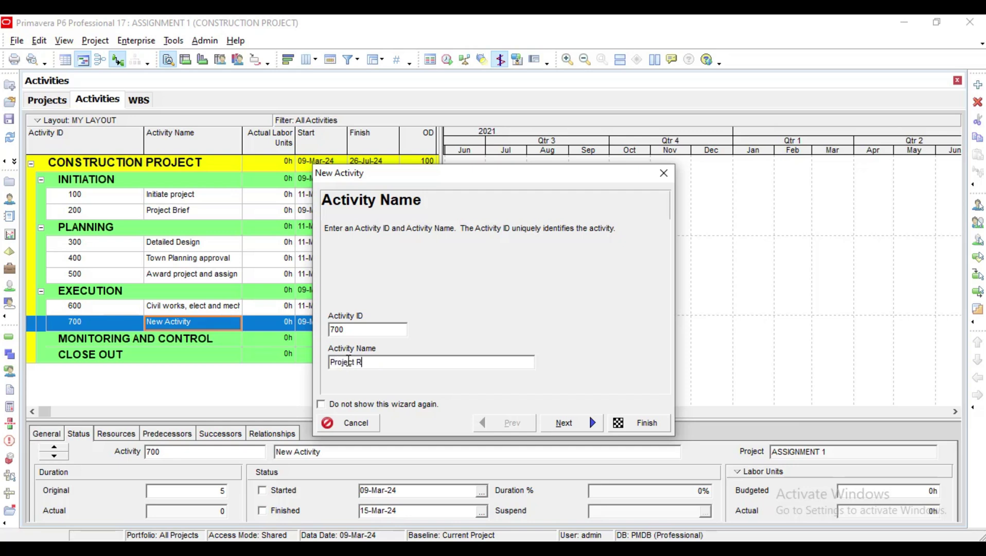
pyautogui.write('Tracking')
# Assign the Project Tracking activity to the MONITORING AND CONTROL WBS element
pyautogui.click(568, 424)
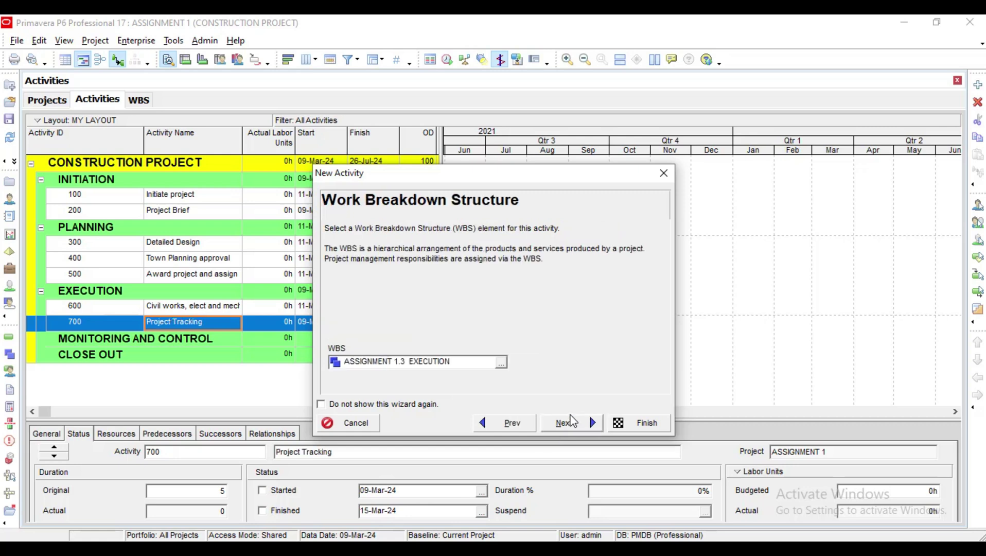
pyautogui.click(501, 362)
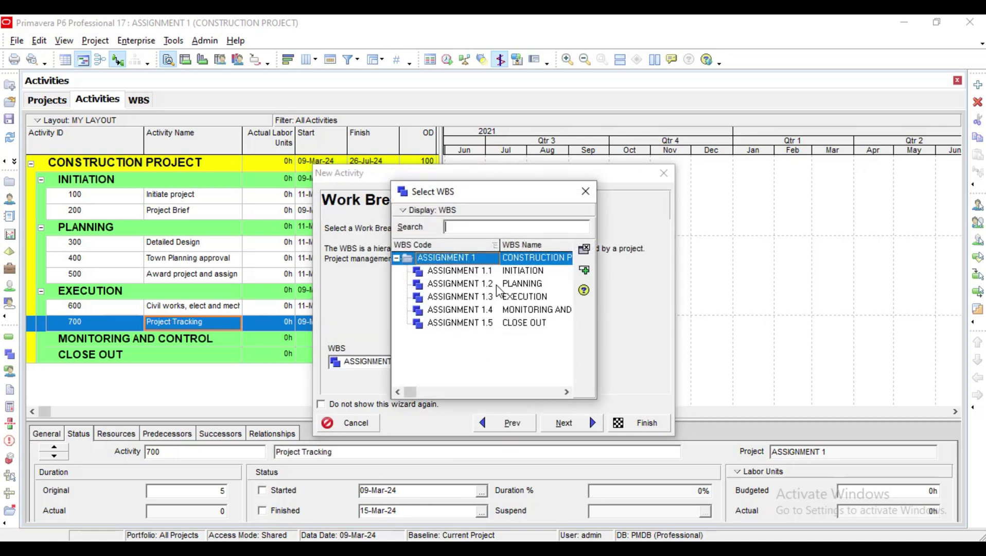
pyautogui.click(490, 310)
pyautogui.click(582, 273)
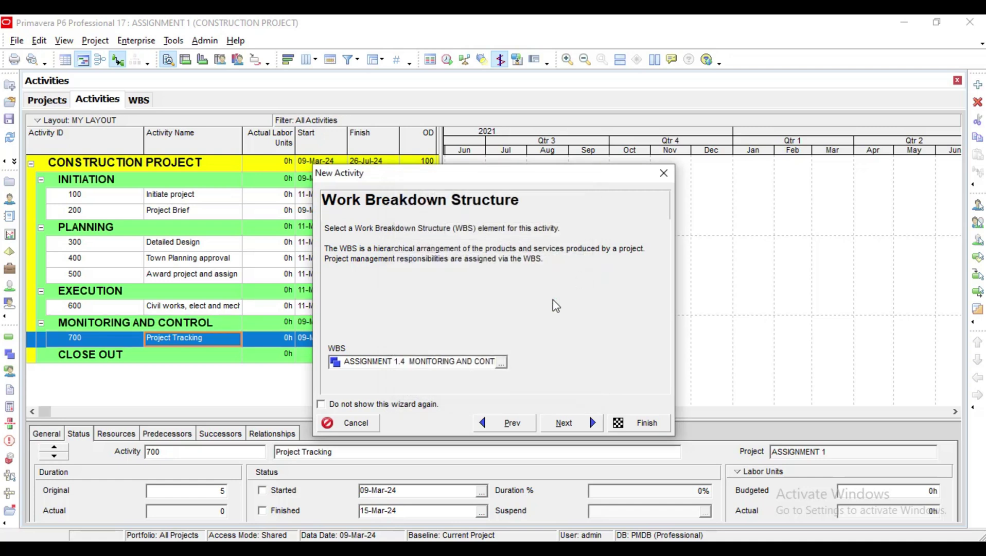
# Keep Project Tracking Task Dependent, set its high duration to 90, and finish the wizard without resources or relationships
pyautogui.click(566, 423)
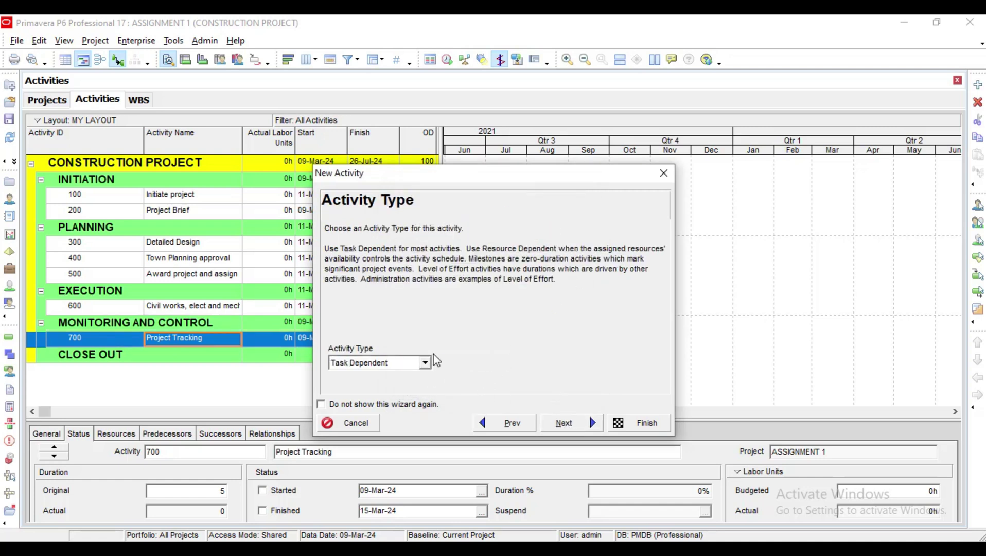
pyautogui.click(565, 423)
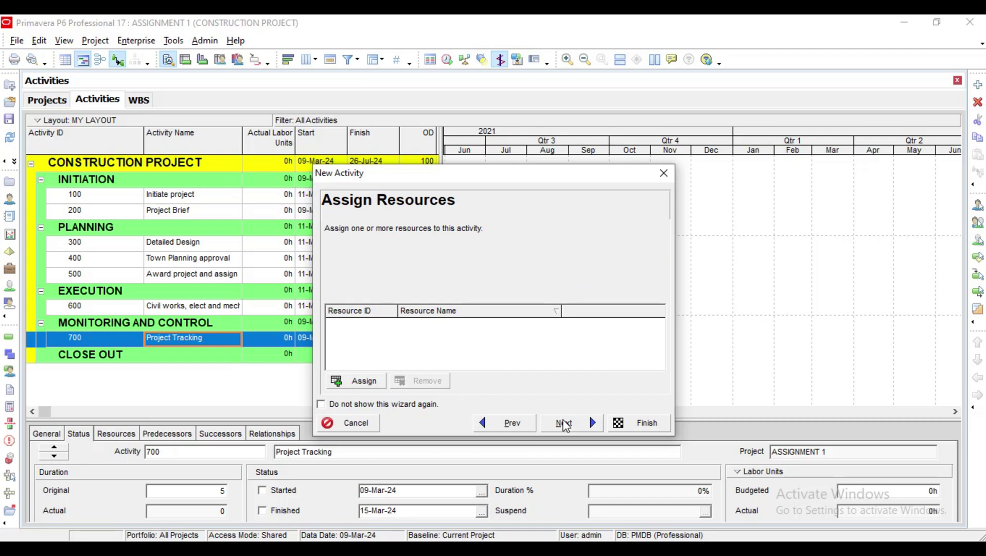
pyautogui.click(564, 423)
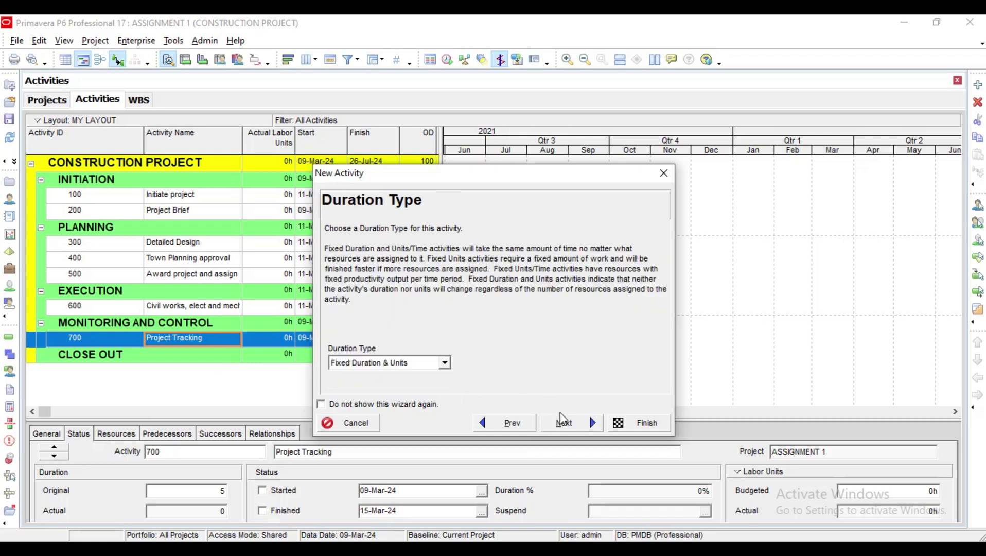
pyautogui.click(564, 423)
pyautogui.click(541, 362)
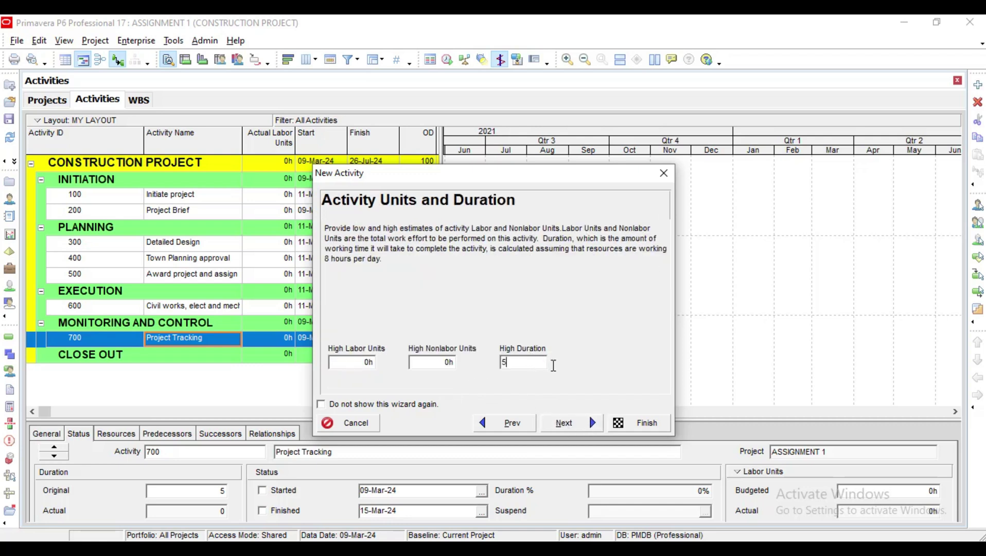
pyautogui.press('BackSpace')
pyautogui.write('9')
pyautogui.click(564, 423)
pyautogui.click(565, 423)
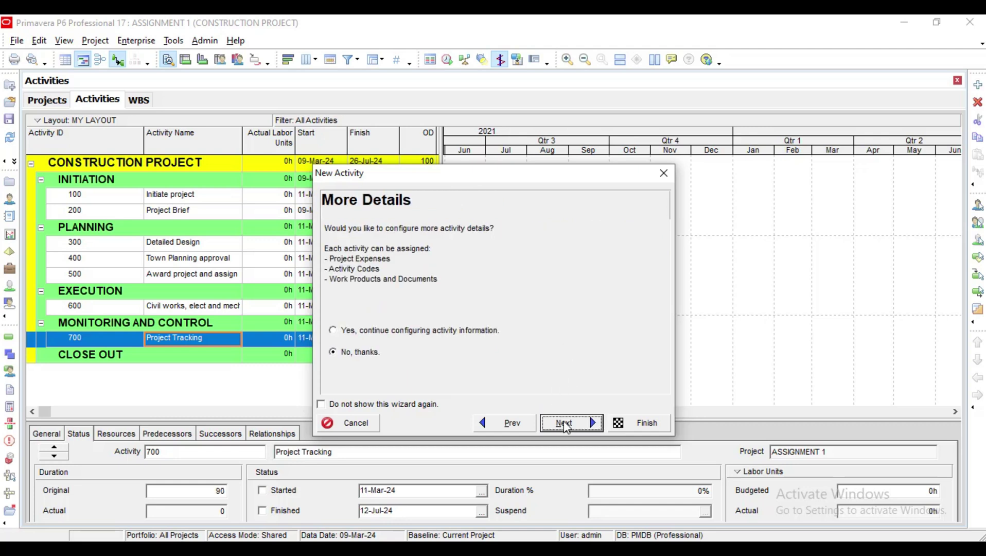
pyautogui.click(565, 423)
pyautogui.click(643, 423)
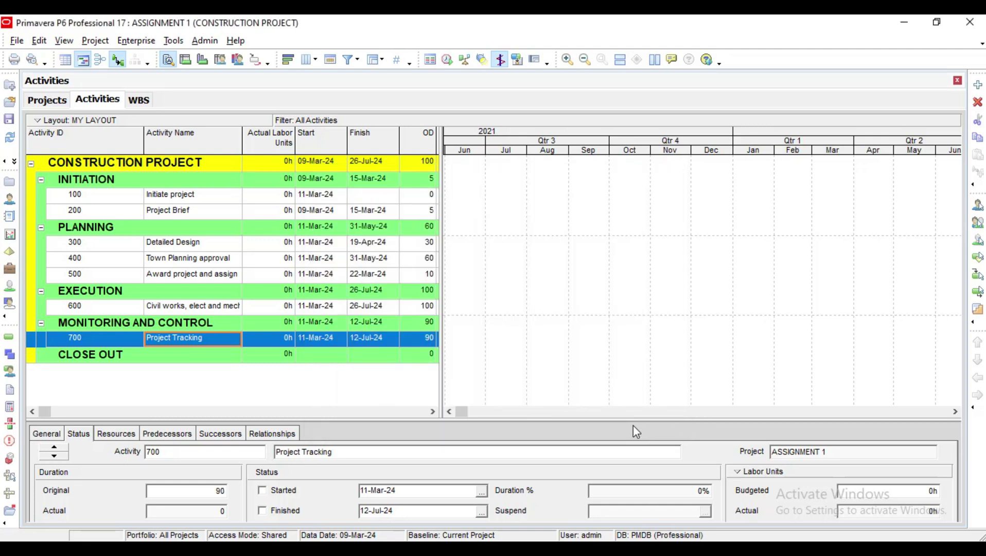
# Start a second MONITORING AND CONTROL activity with the activity ID 800 and the name Snagging
pyautogui.click(978, 85)
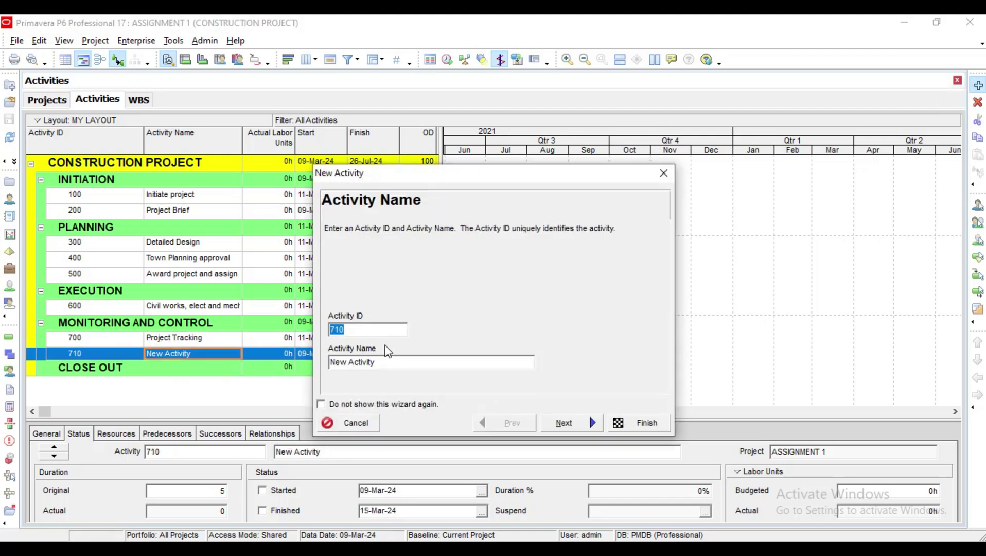
pyautogui.click(365, 331)
pyautogui.press('BackSpace')
pyautogui.press('BackSpace')
pyautogui.write('800')
pyautogui.click(384, 363)
pyautogui.press('BackSpace')
pyautogui.press('BackSpace')
pyautogui.press('BackSpace')
pyautogui.press('BackSpace')
pyautogui.press('BackSpace')
pyautogui.press('BackSpace')
pyautogui.press('BackSpace')
pyautogui.press('BackSpace')
pyautogui.press('BackSpace')
pyautogui.press('BackSpace')
pyautogui.press('BackSpace')
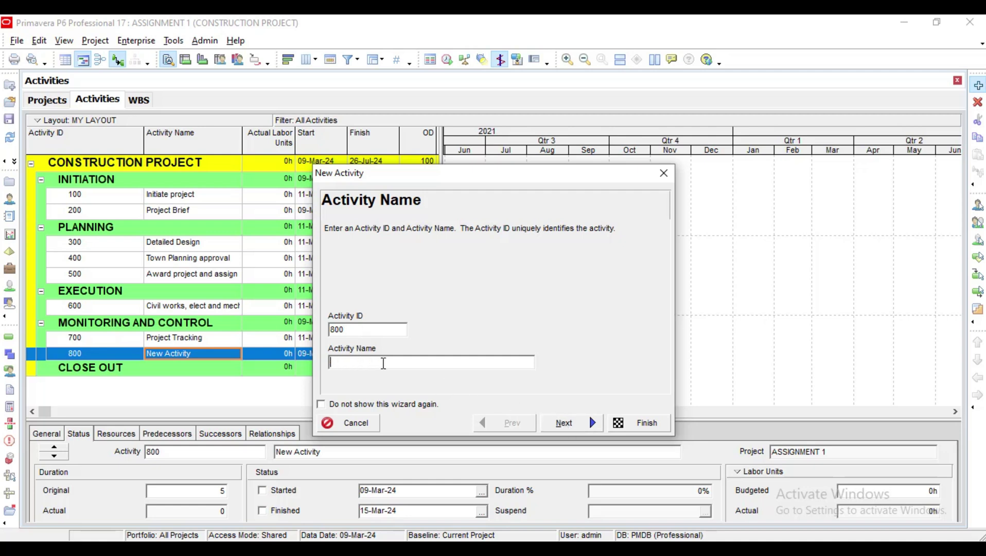
pyautogui.write('Snagging')
# Keep the Snagging activity under the ASSIGNMENT 1.4 MONITORING AND CONTROL WBS element
pyautogui.click(574, 428)
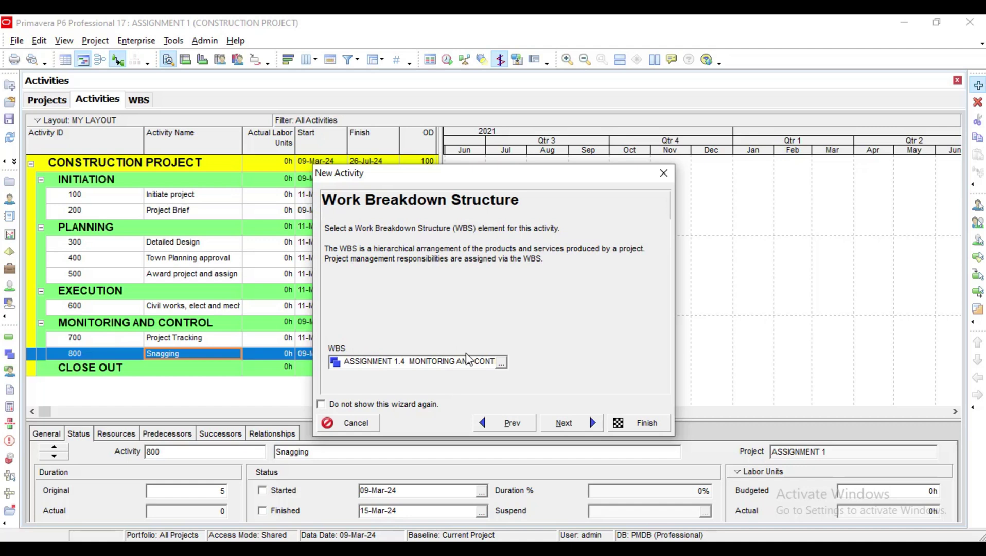
pyautogui.click(501, 361)
pyautogui.click(547, 310)
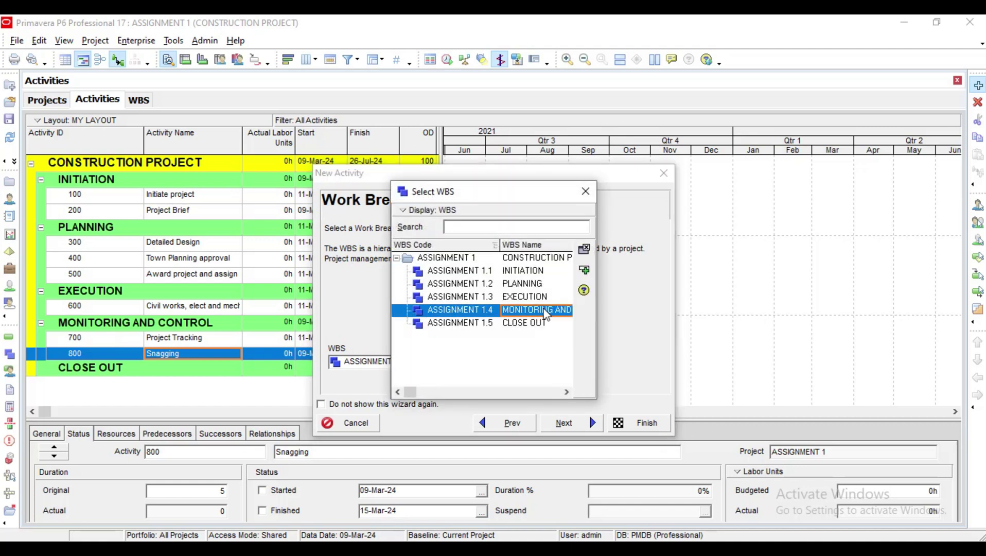
pyautogui.click(584, 249)
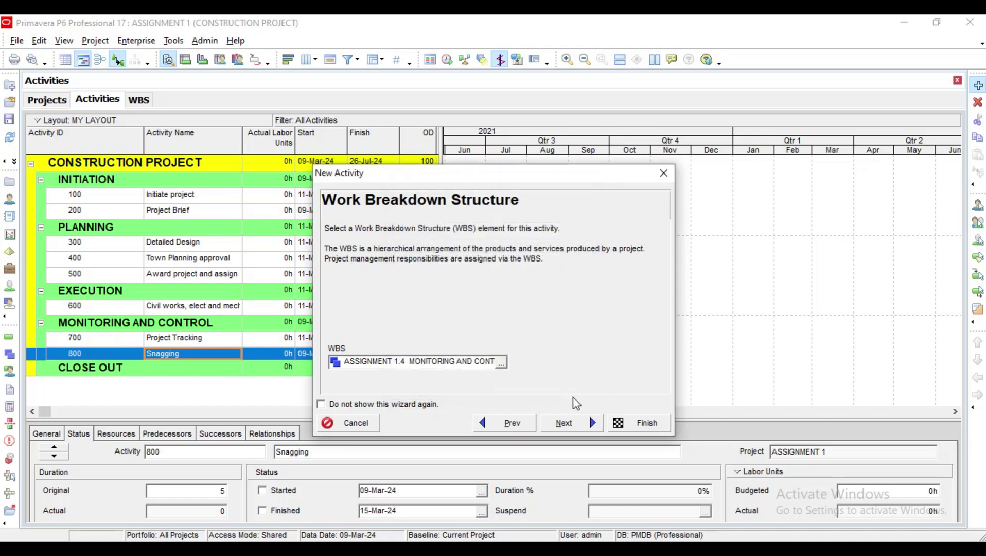
# Keep Snagging as Task Dependent with Fixed Duration & Units, and finish the wizard without configuring relationships
pyautogui.click(584, 426)
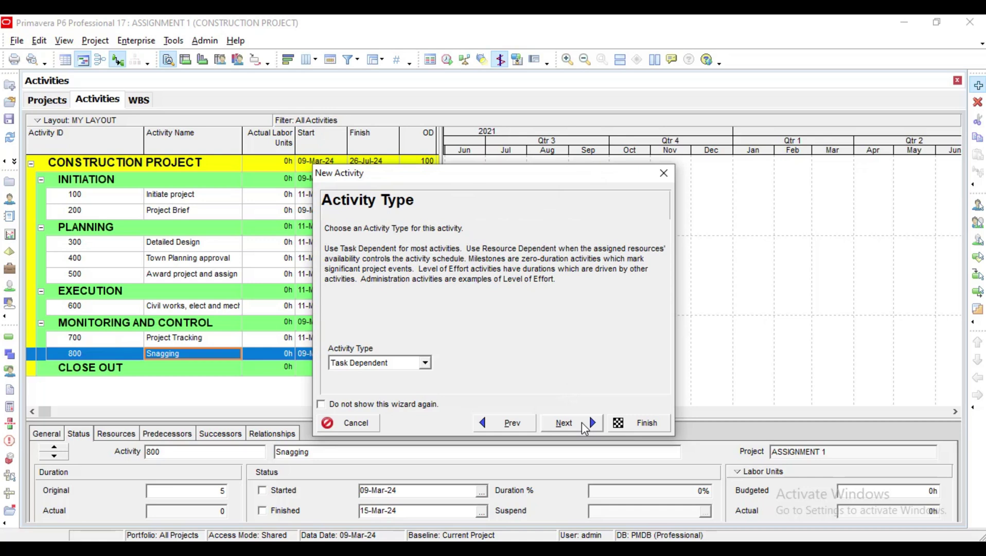
pyautogui.click(583, 427)
pyautogui.click(581, 428)
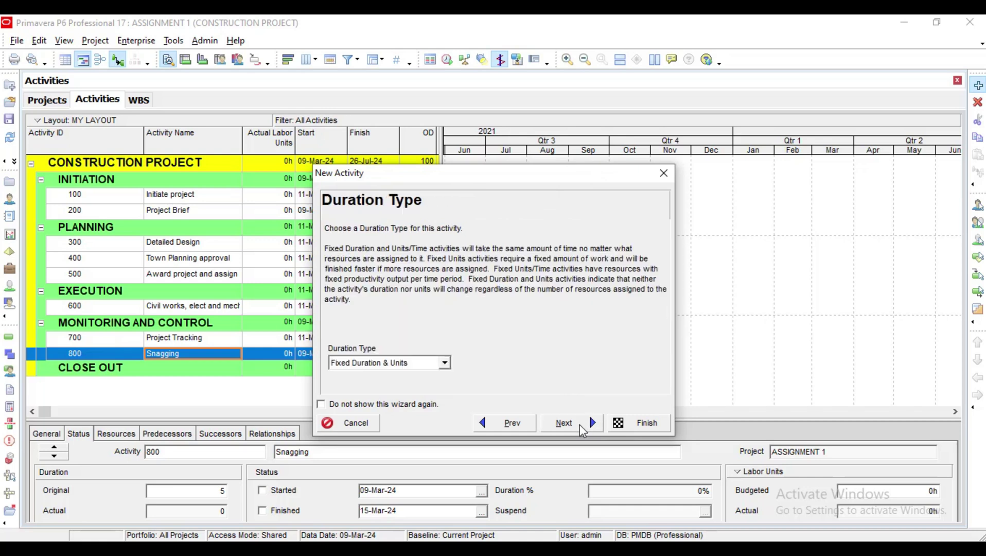
pyautogui.click(580, 429)
pyautogui.click(578, 429)
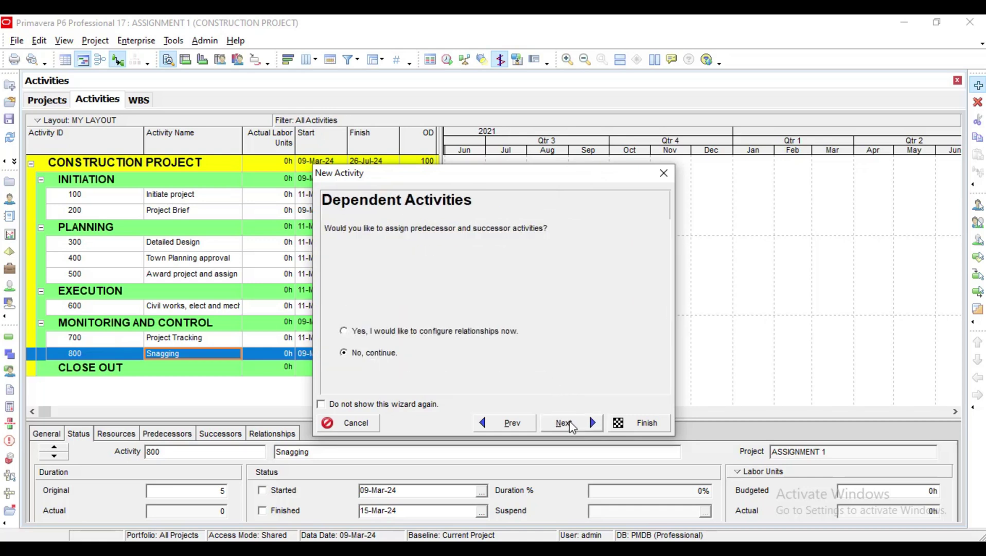
pyautogui.click(572, 431)
pyautogui.click(571, 424)
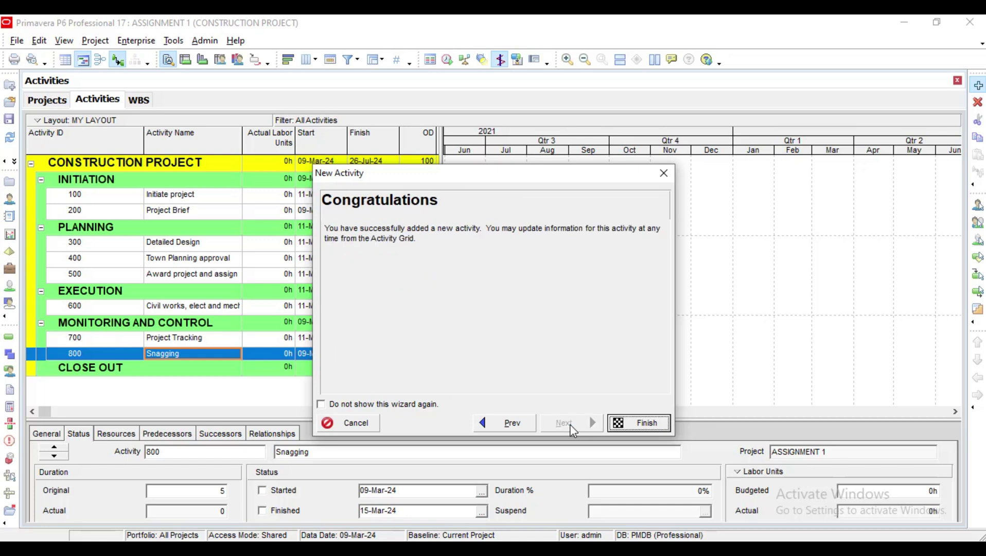
pyautogui.click(641, 423)
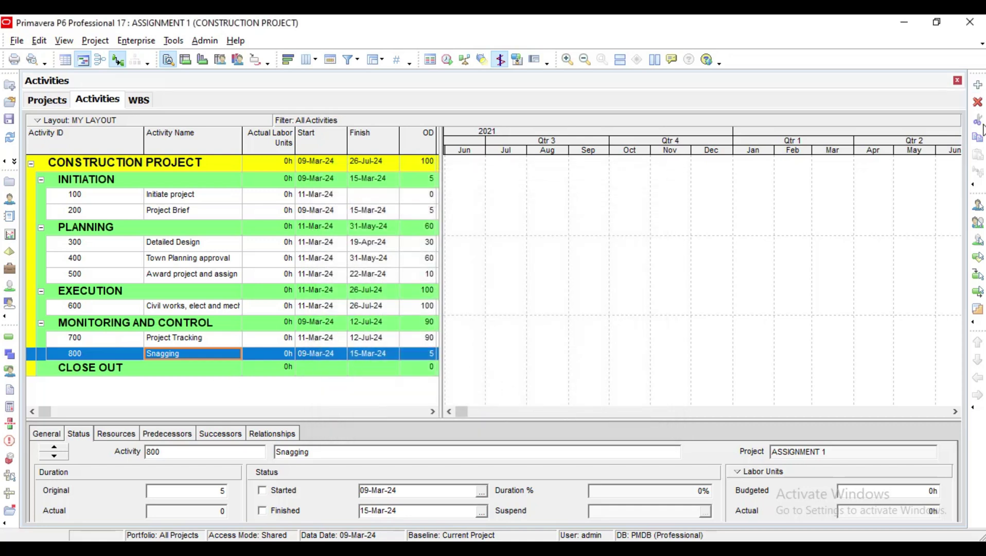
# Start a new activity with the activity ID 900 and the name project Completion
pyautogui.click(979, 85)
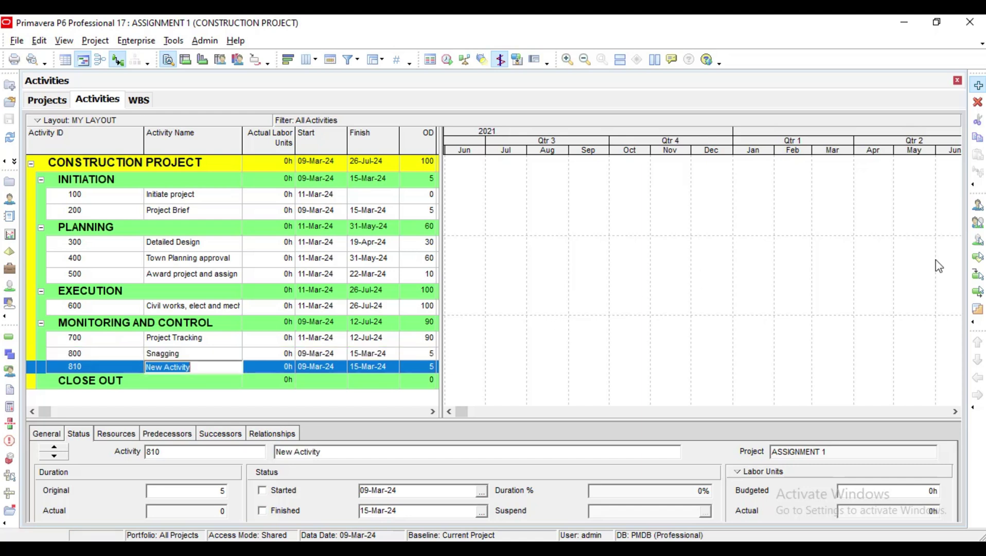
pyautogui.write('900')
pyautogui.press('Tab')
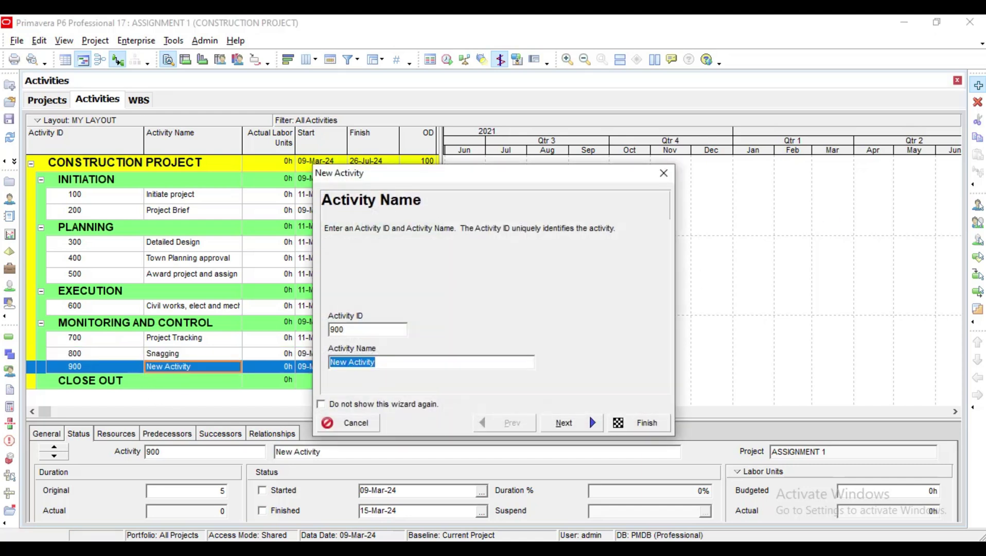
pyautogui.write('p')
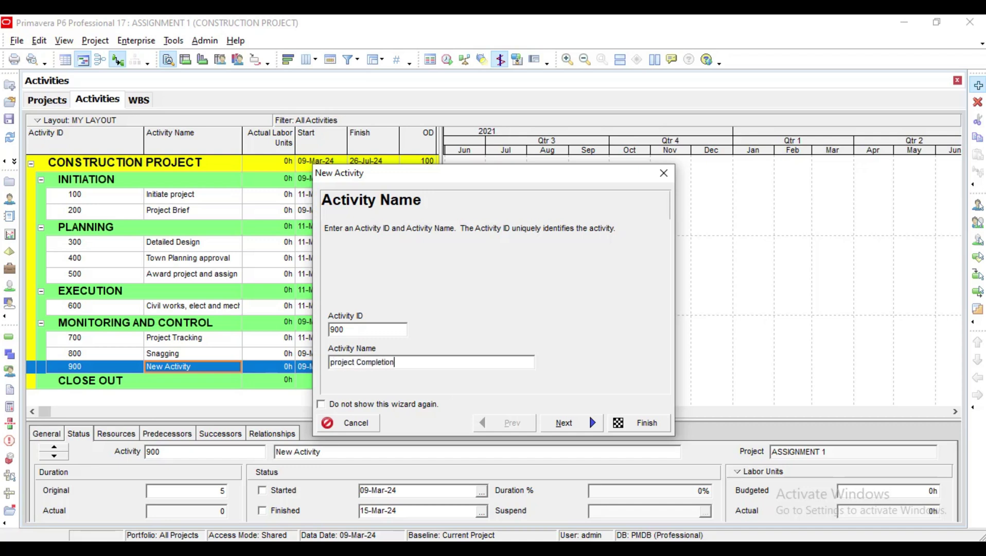
pyautogui.write('roject Completion')
# Assign the project Completion activity to the ASSIGNMENT 1.5 CLOSE OUT WBS element
pyautogui.click(573, 422)
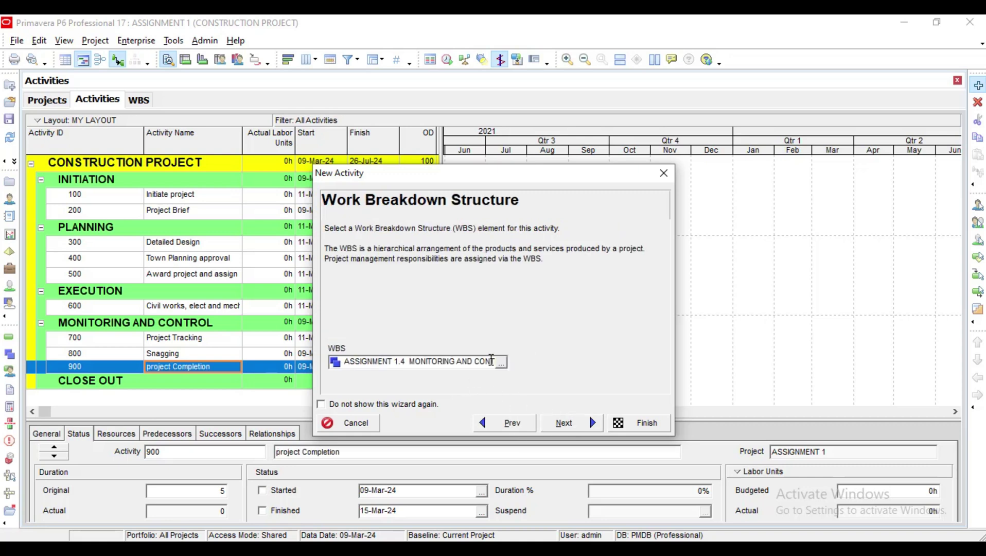
pyautogui.click(502, 362)
pyautogui.click(502, 323)
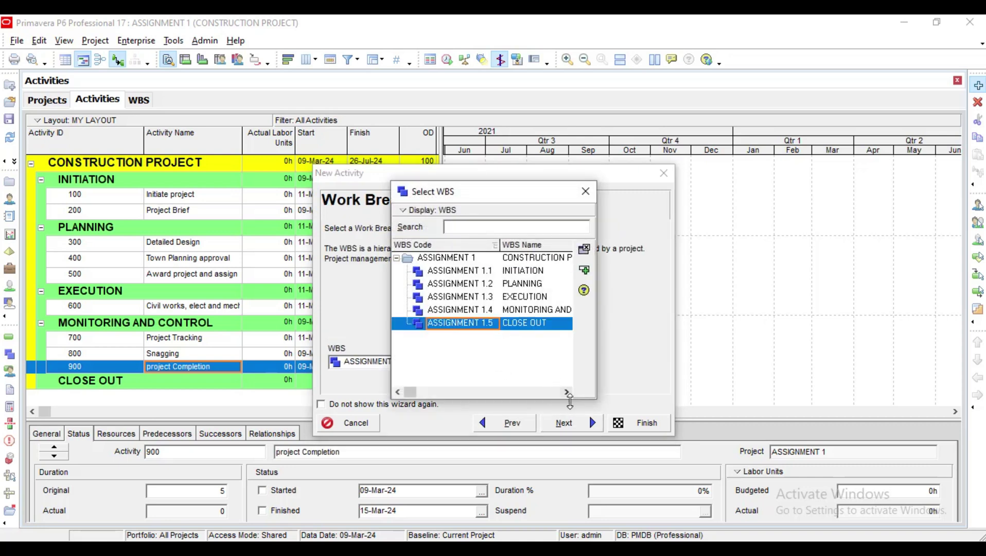
pyautogui.click(584, 270)
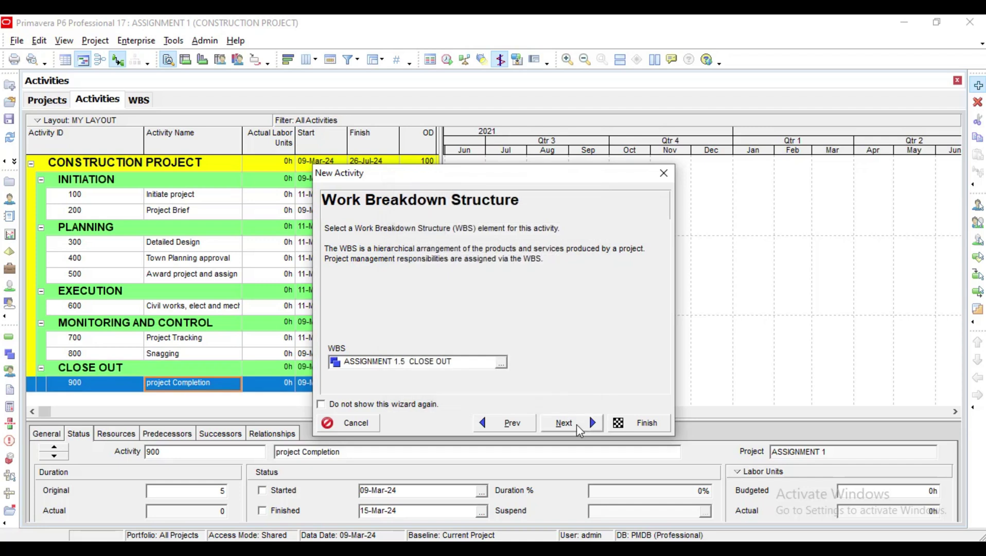
pyautogui.click(576, 424)
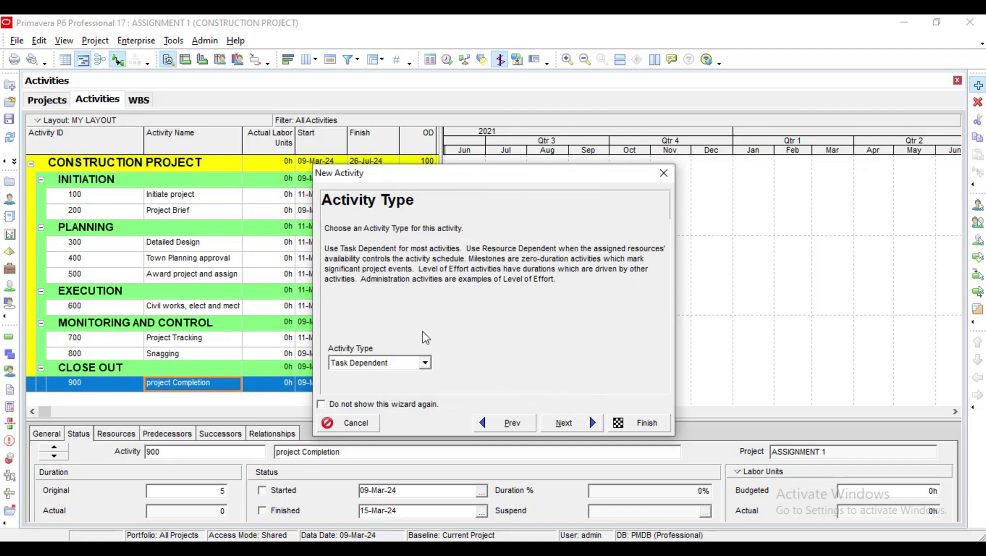
# Make project Completion a Finish Milestone and finish the wizard without configuring relationships
pyautogui.click(425, 363)
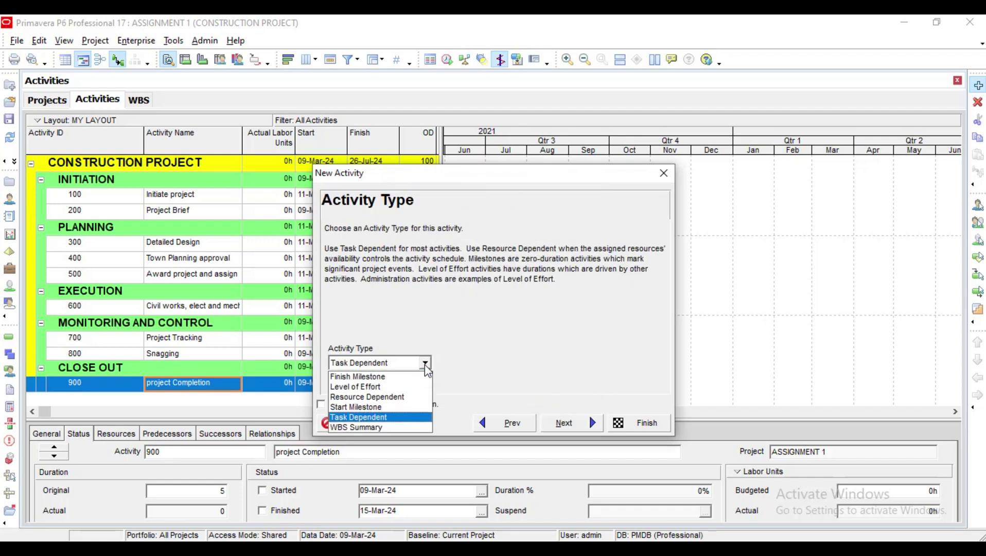
pyautogui.click(393, 378)
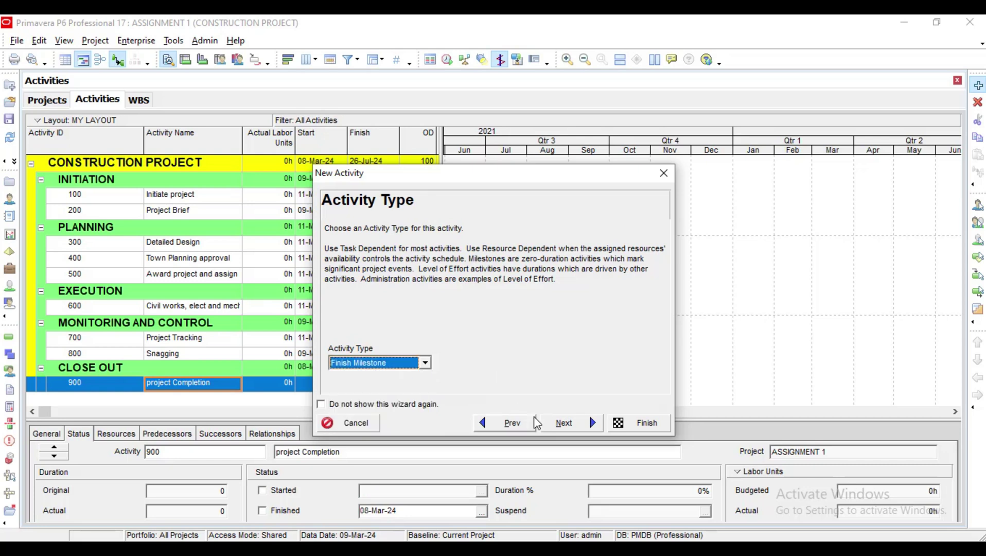
pyautogui.click(584, 425)
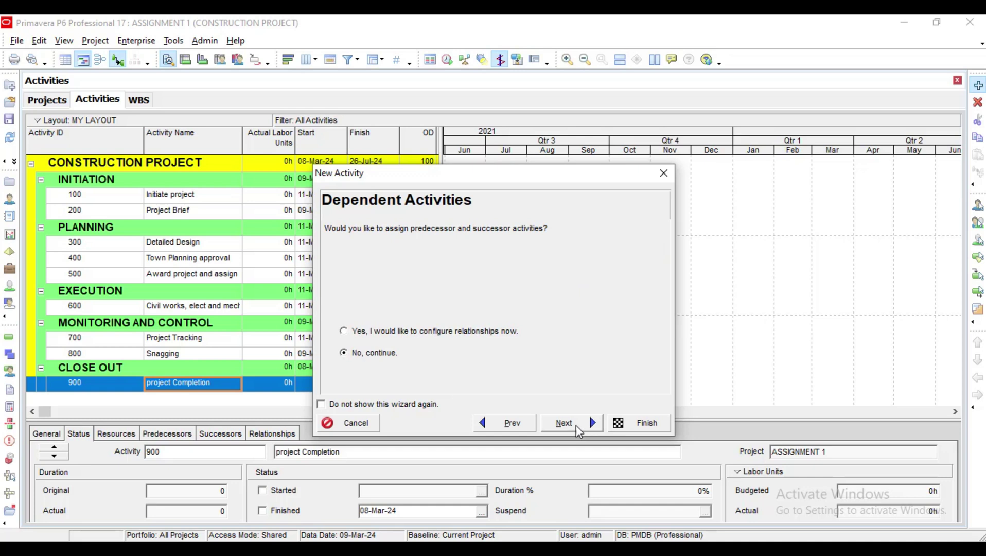
pyautogui.click(576, 425)
pyautogui.click(575, 425)
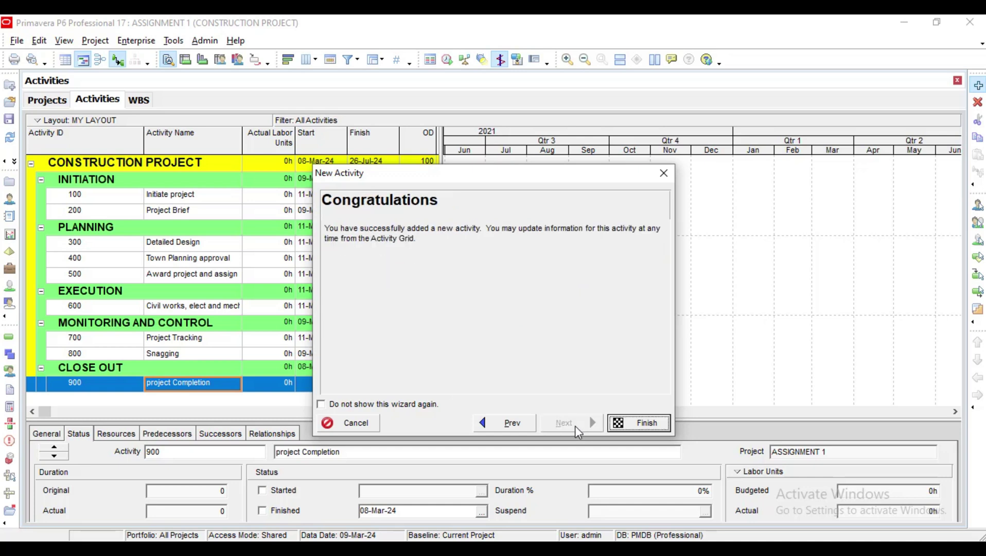
pyautogui.click(640, 423)
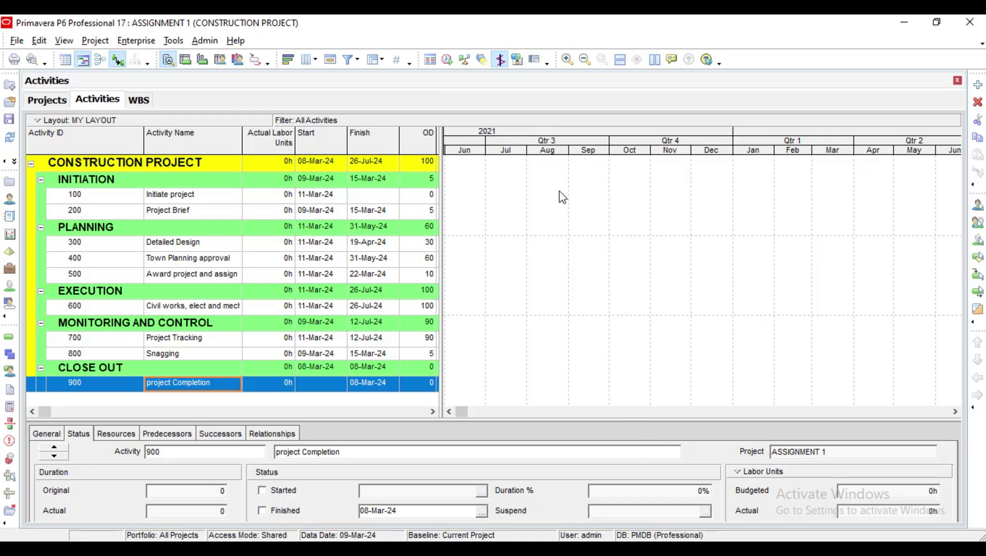
pyautogui.click(448, 412)
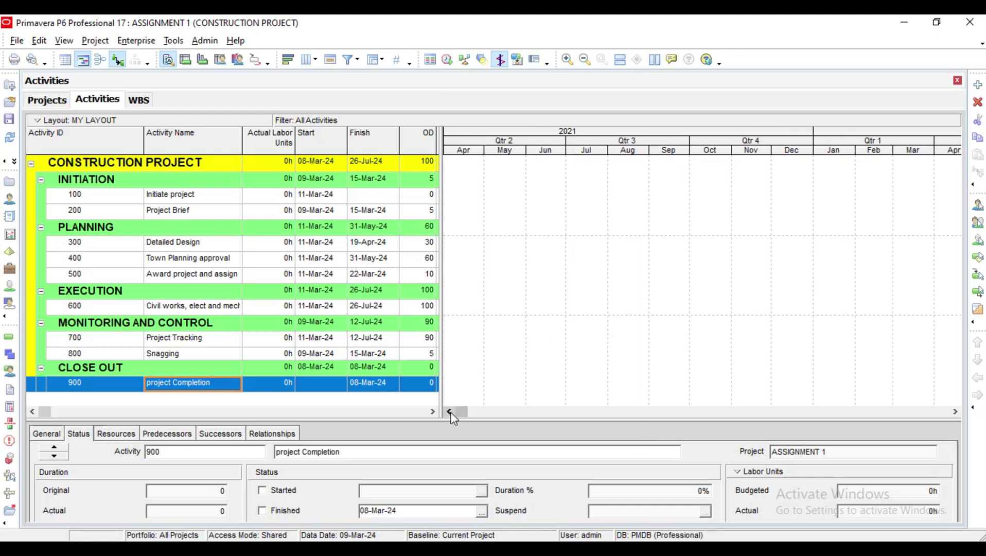
pyautogui.click(448, 412)
pyautogui.click(450, 413)
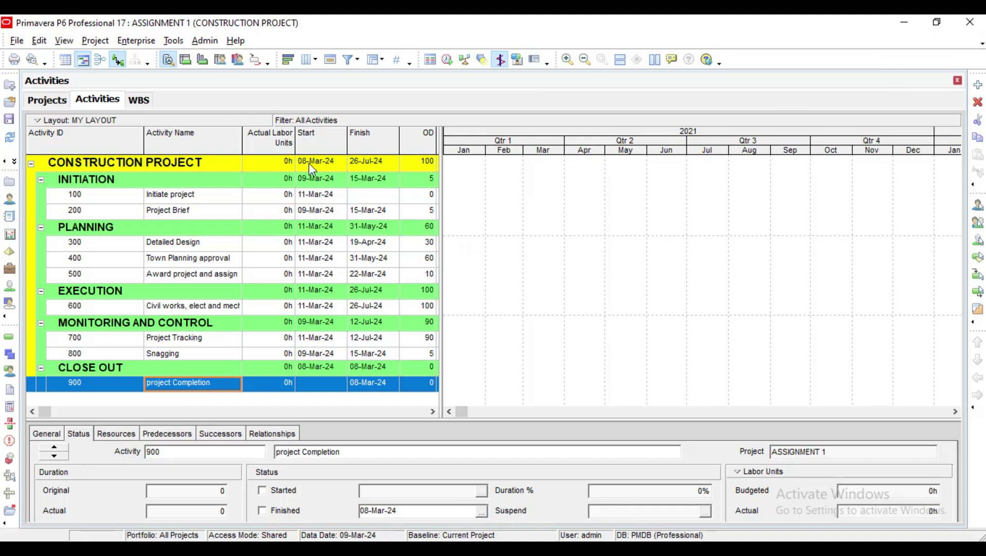
pyautogui.click(94, 46)
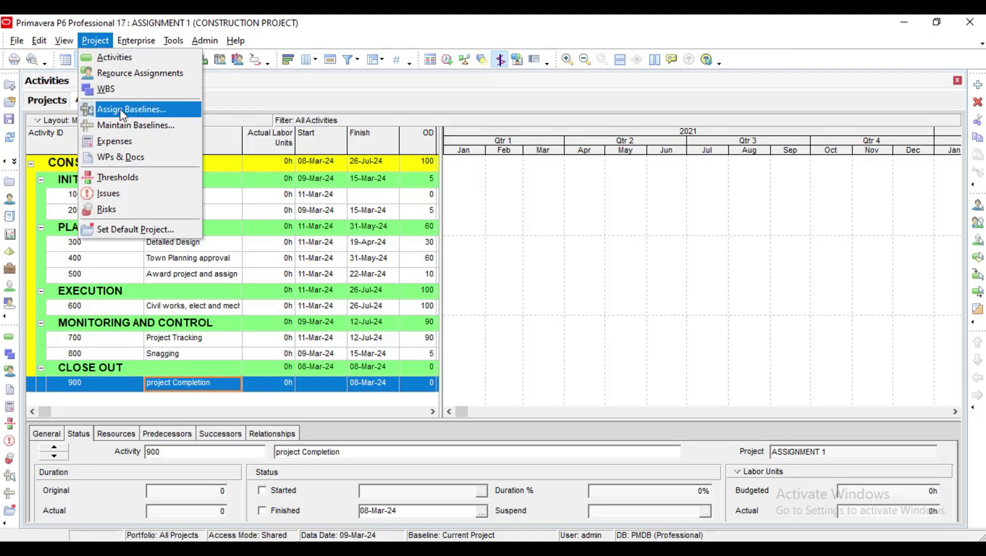
pyautogui.click(502, 196)
pyautogui.click(502, 197)
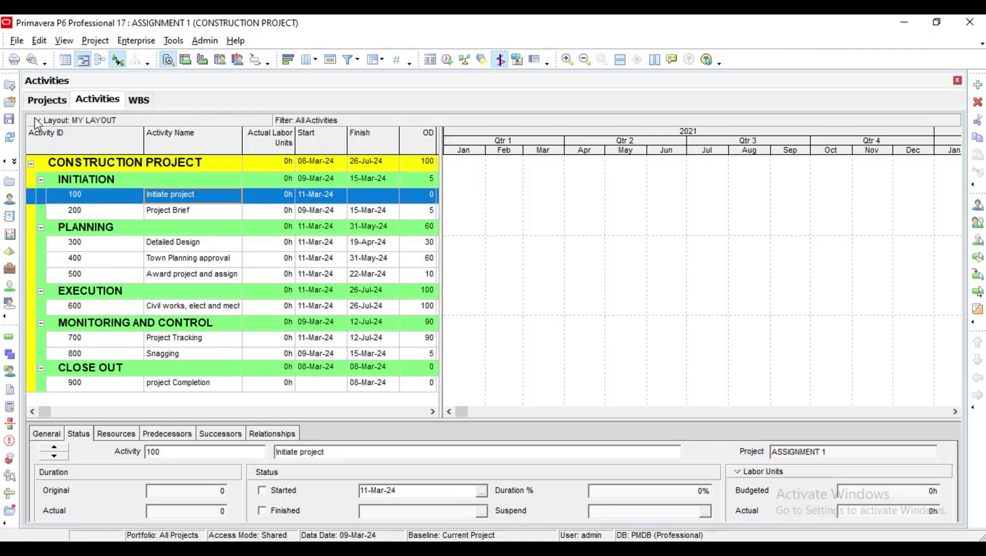
# Hide the project details for ASSIGNMENT 1 in the projects list and reopen the project's activities
pyautogui.click(41, 102)
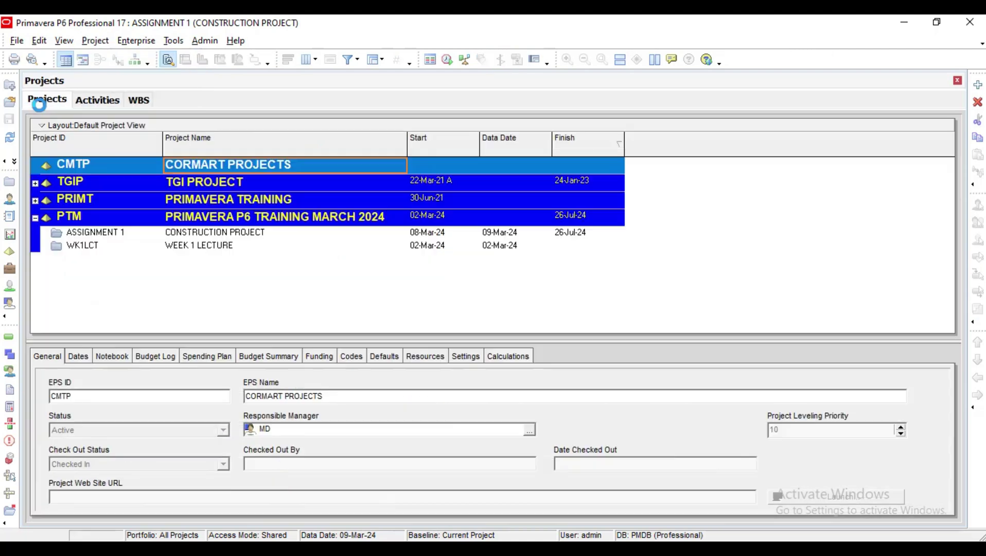
pyautogui.click(427, 234)
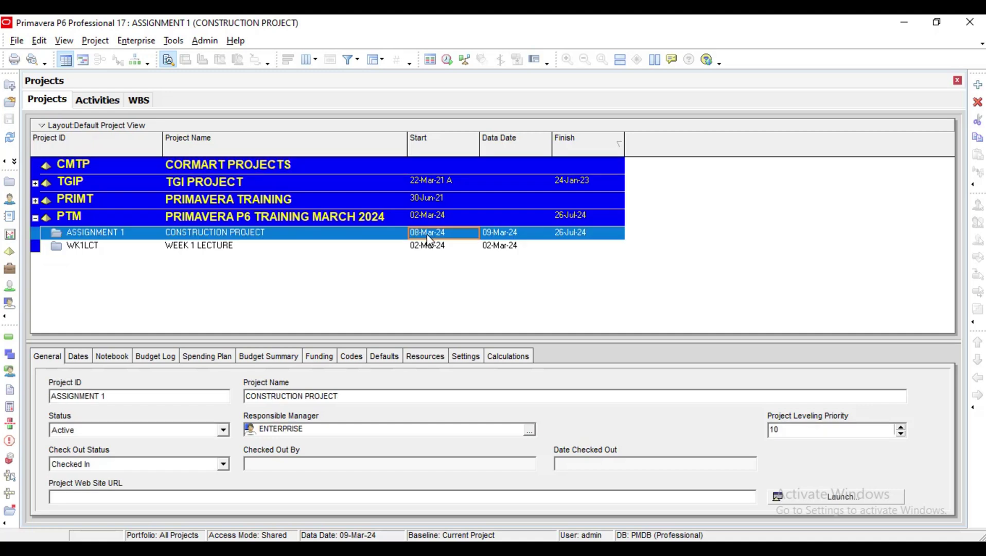
pyautogui.rightClick(448, 237)
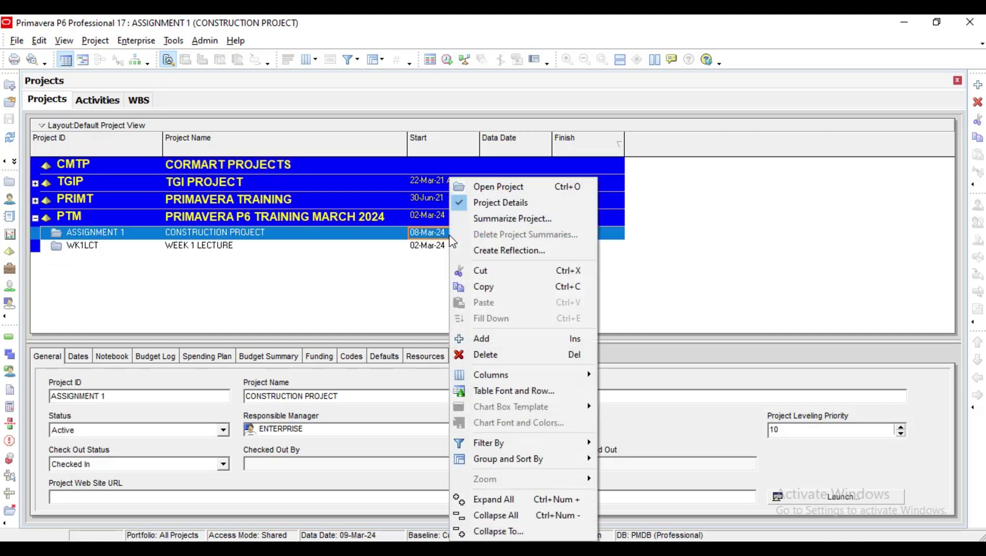
pyautogui.click(502, 201)
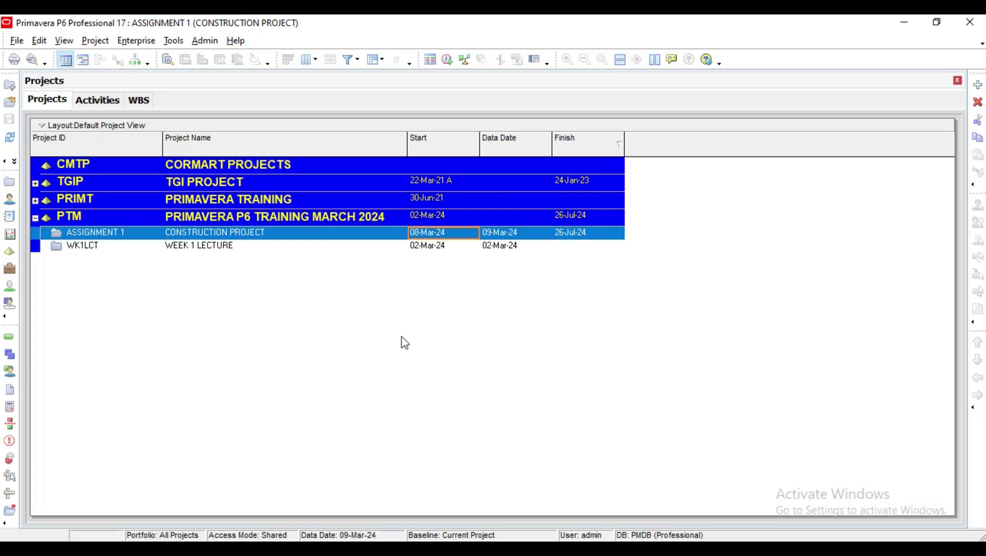
pyautogui.rightClick(232, 238)
pyautogui.click(277, 185)
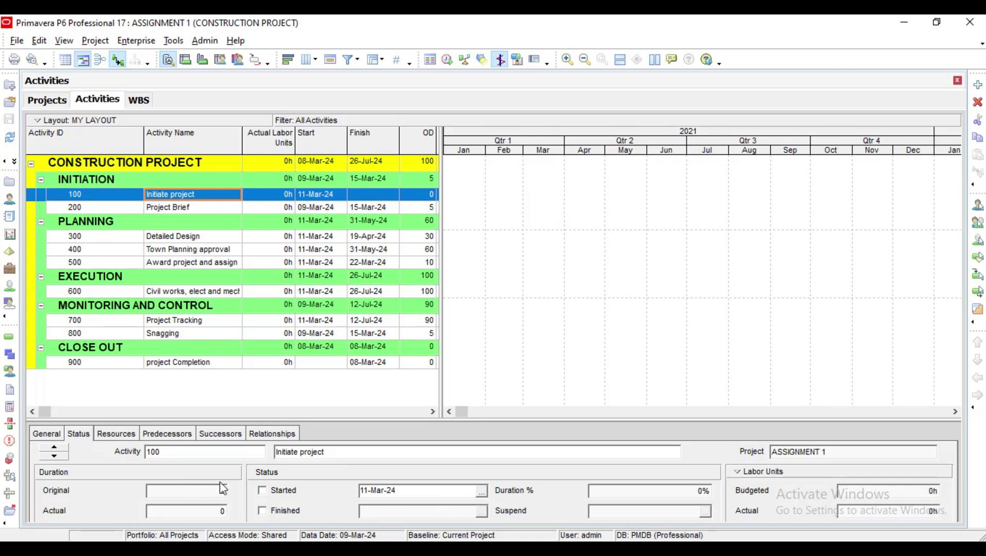
# Enlarge the activity details area for Initiate project and display its status details
pyautogui.click(481, 492)
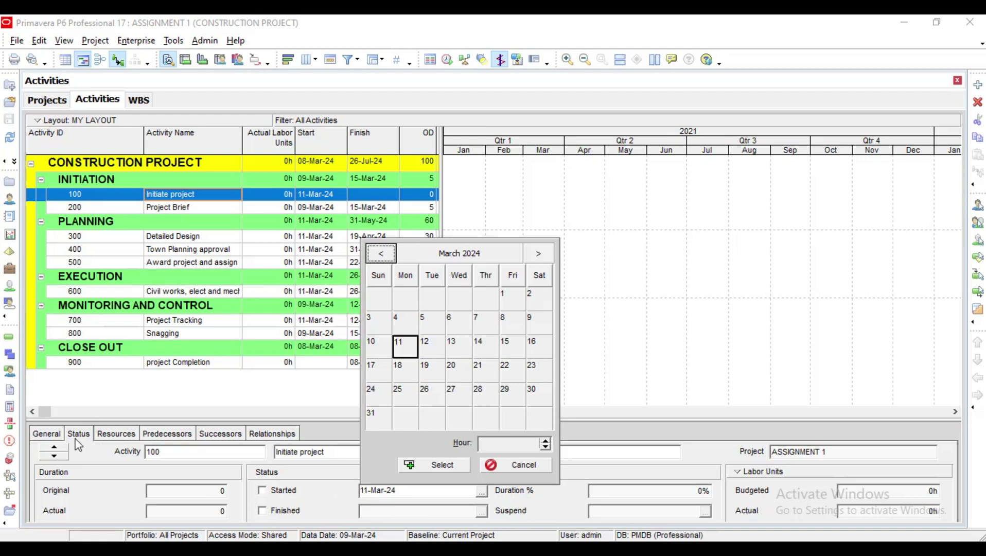
pyautogui.click(523, 461)
pyautogui.click(48, 435)
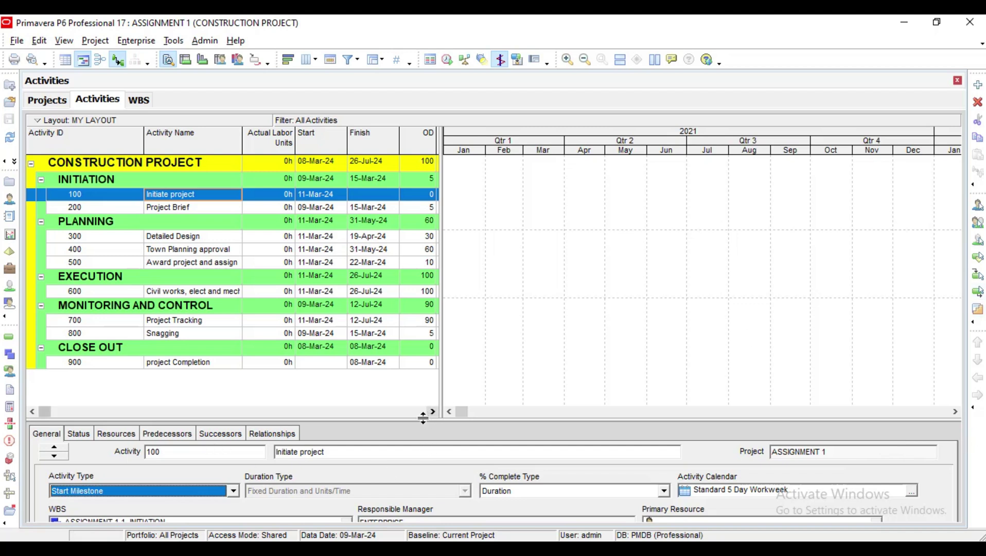
pyautogui.moveTo(421, 420); pyautogui.dragTo(426, 370)
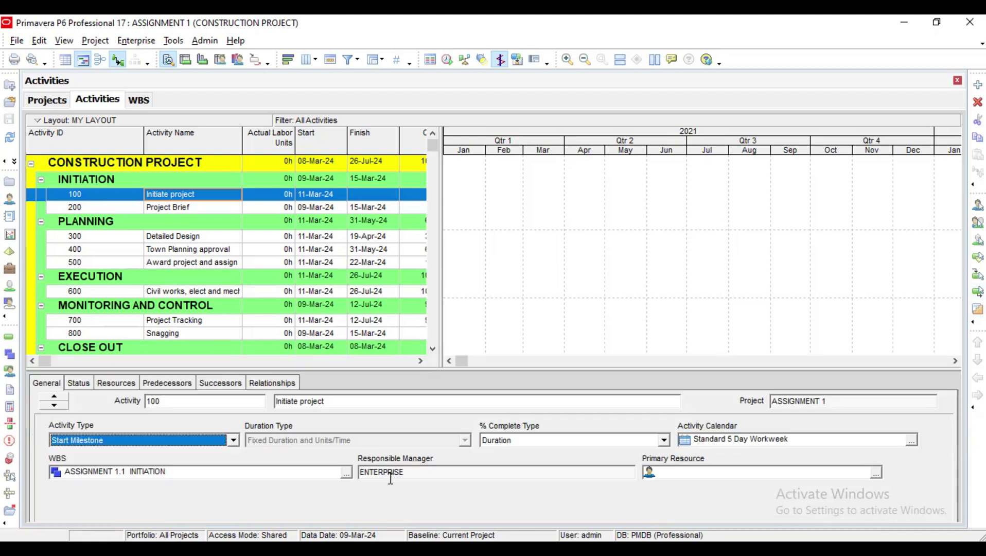
pyautogui.click(81, 384)
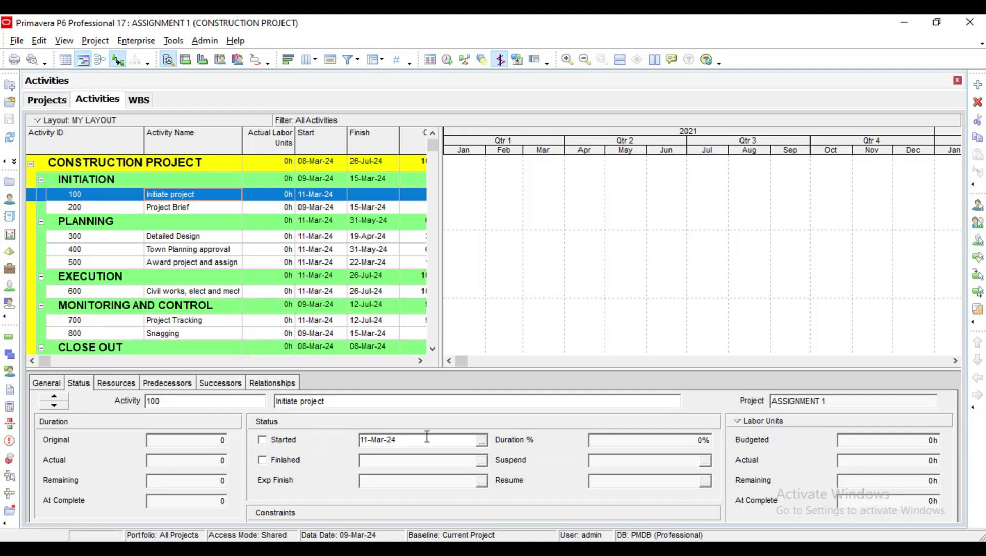
# Set the start date of the Initiate project activity to 30-Jun-21
pyautogui.click(481, 443)
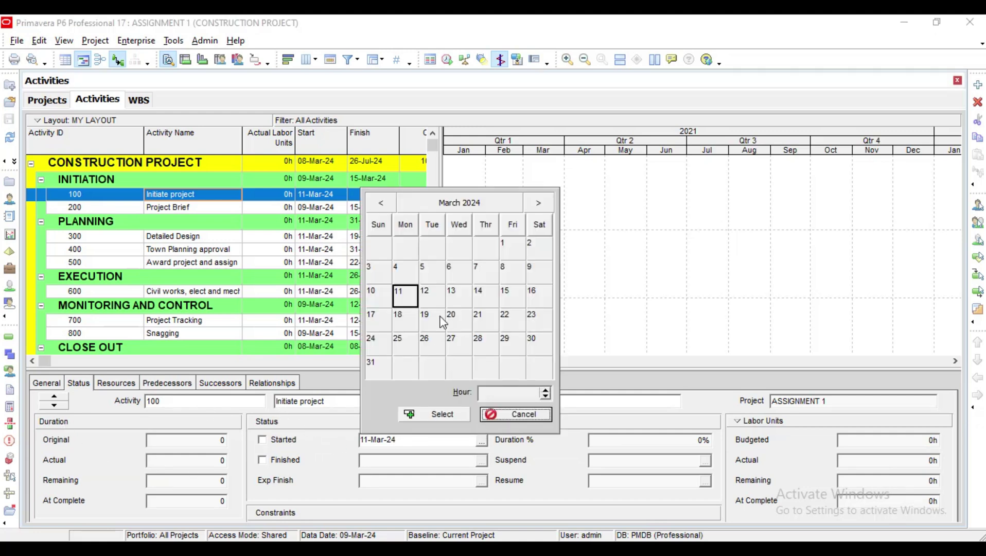
pyautogui.click(434, 205)
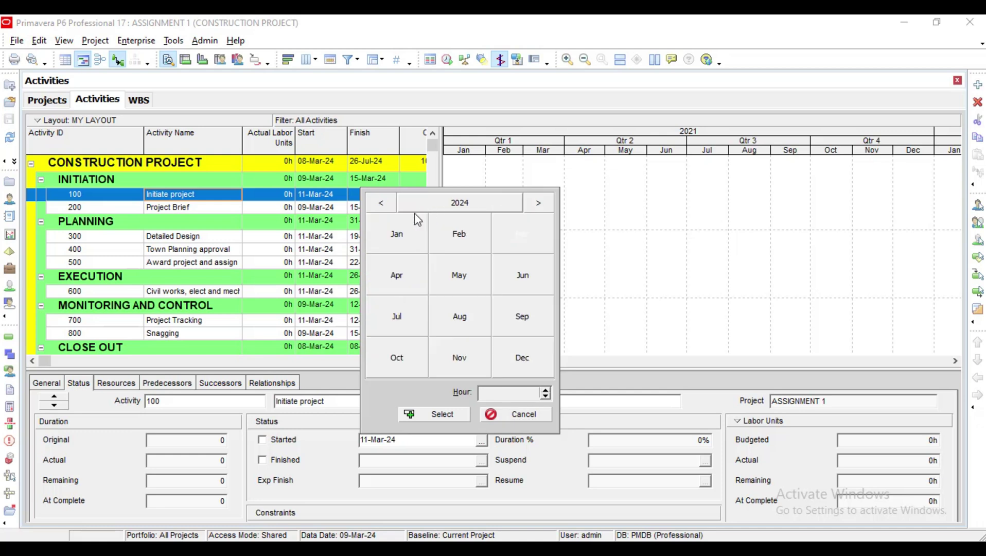
pyautogui.click(378, 203)
pyautogui.click(381, 203)
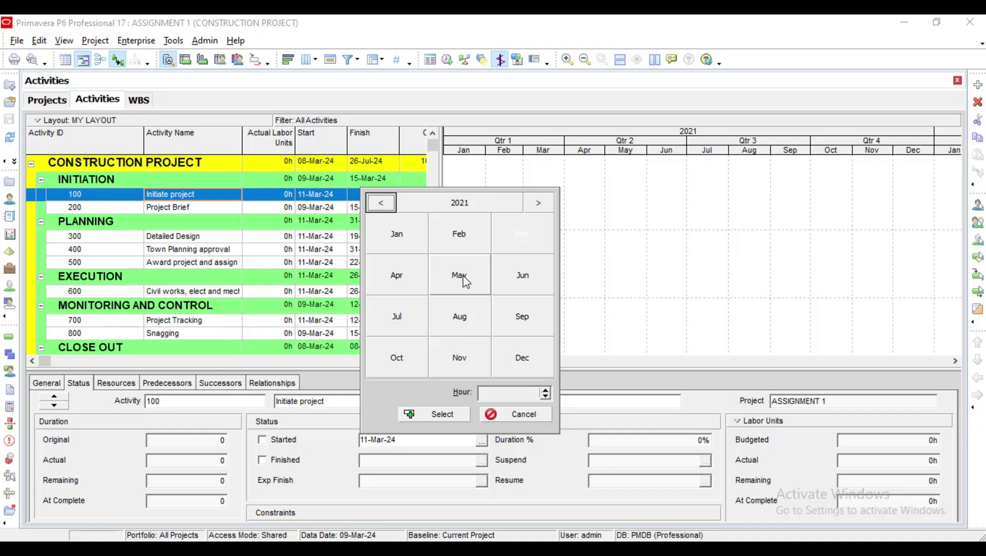
pyautogui.click(523, 287)
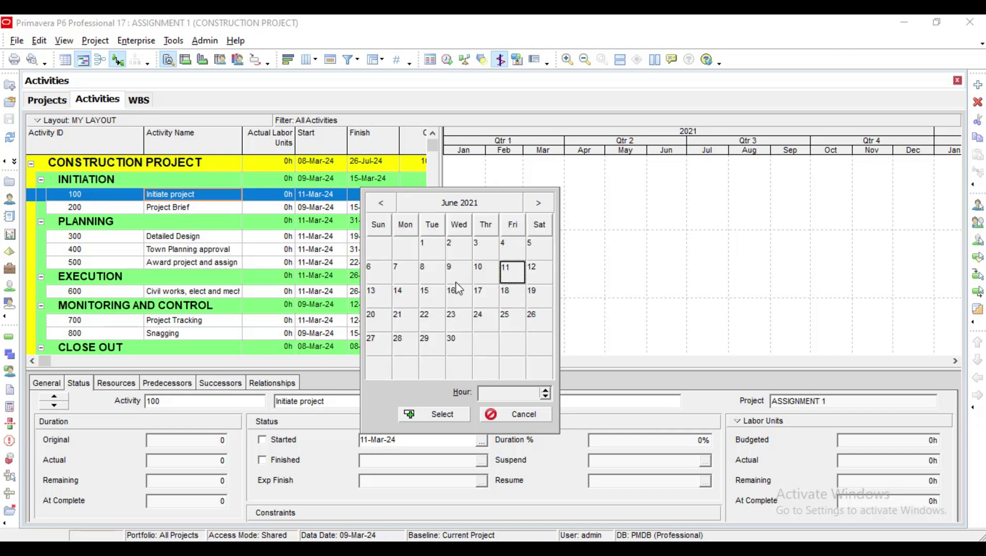
pyautogui.click(454, 348)
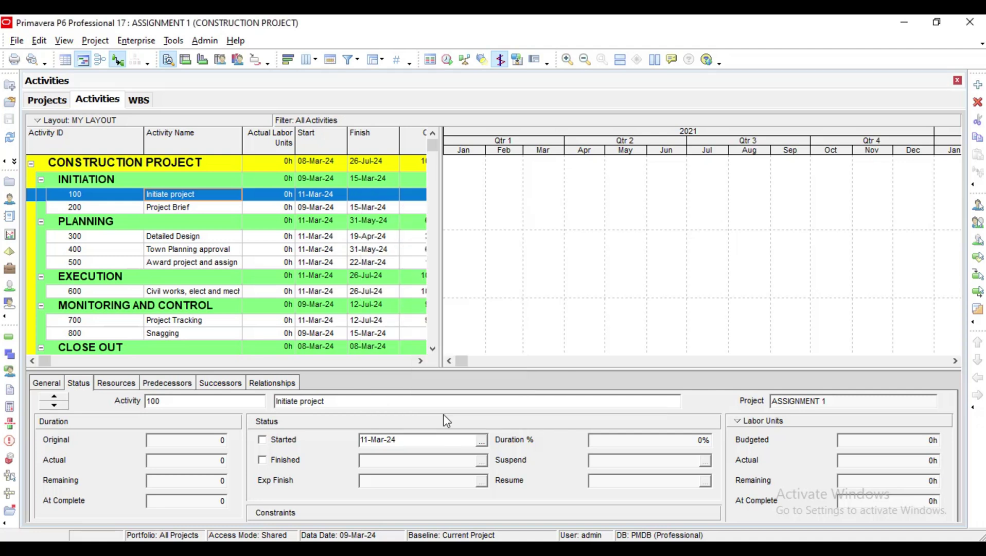
pyautogui.click(445, 418)
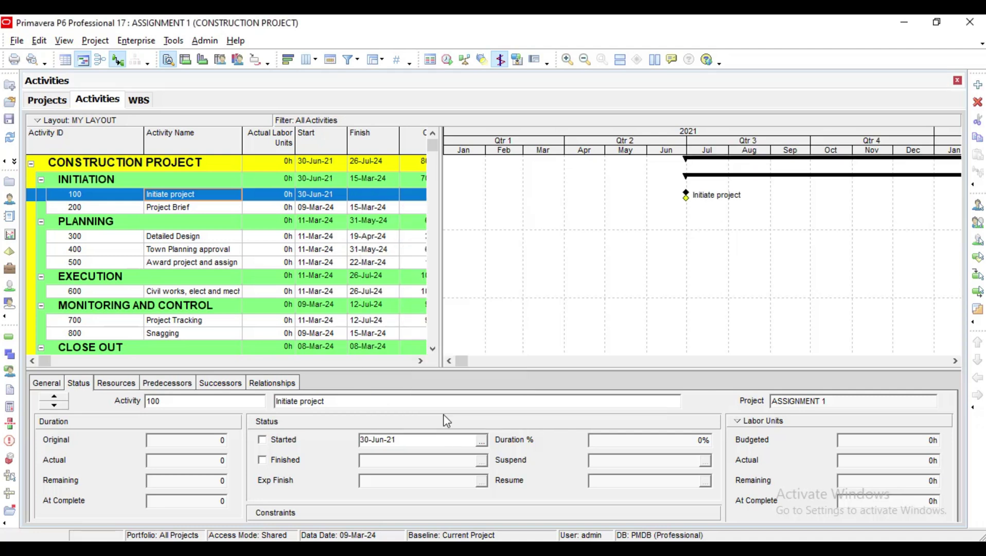
# Set the start date of the Project Brief activity to 30-Jun-21
pyautogui.click(318, 208)
pyautogui.click(338, 208)
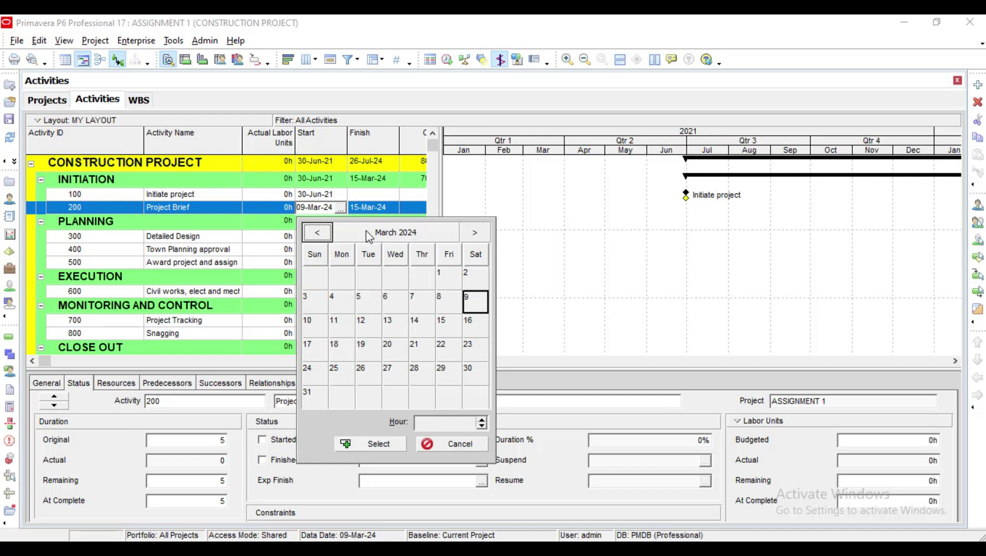
pyautogui.click(325, 234)
pyautogui.click(325, 235)
pyautogui.click(325, 234)
pyautogui.click(325, 234)
pyautogui.click(396, 232)
pyautogui.click(318, 236)
pyautogui.click(319, 236)
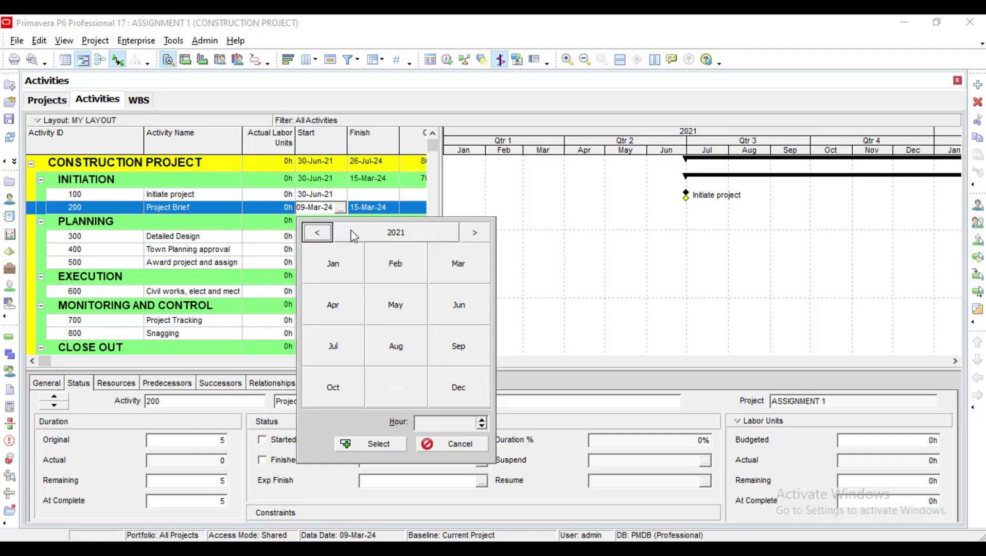
pyautogui.click(458, 306)
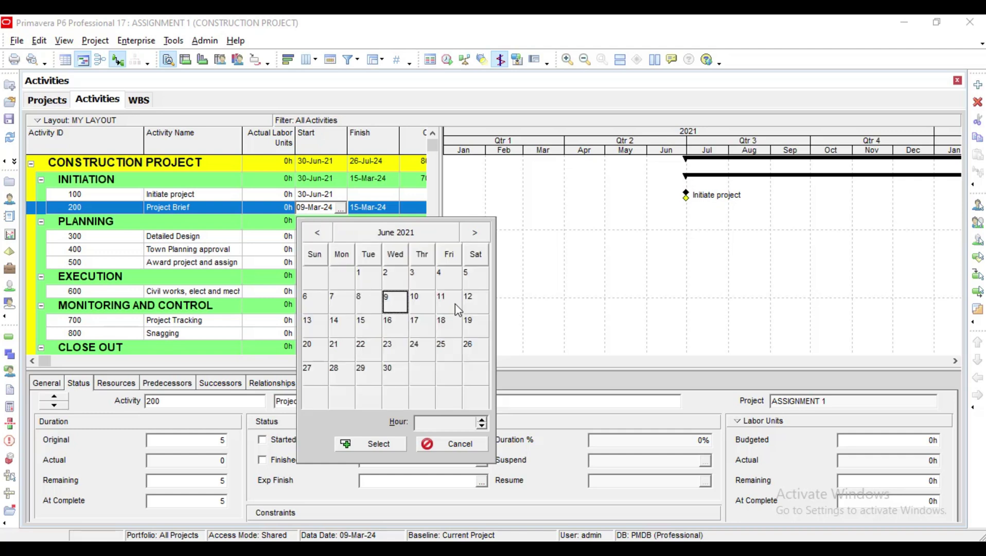
pyautogui.click(399, 371)
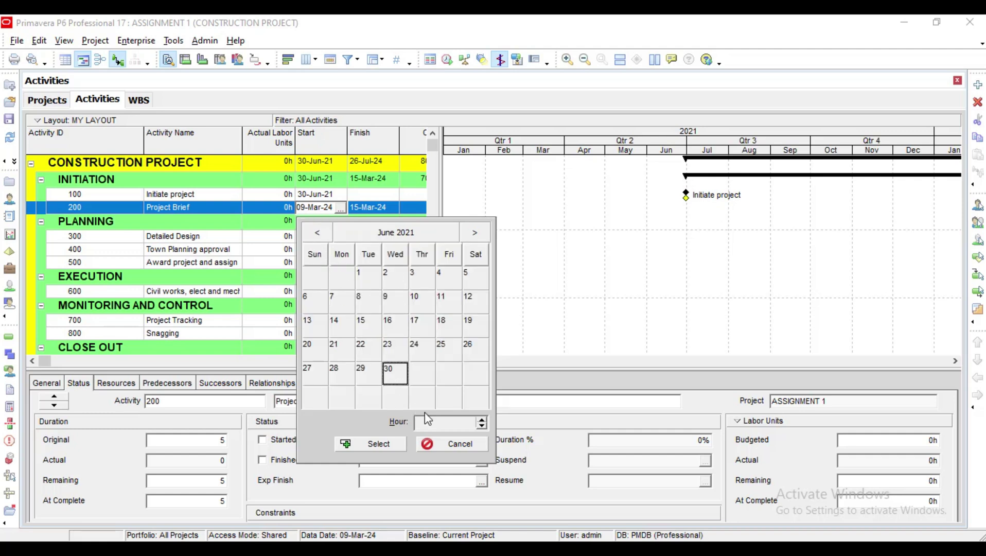
pyautogui.click(379, 443)
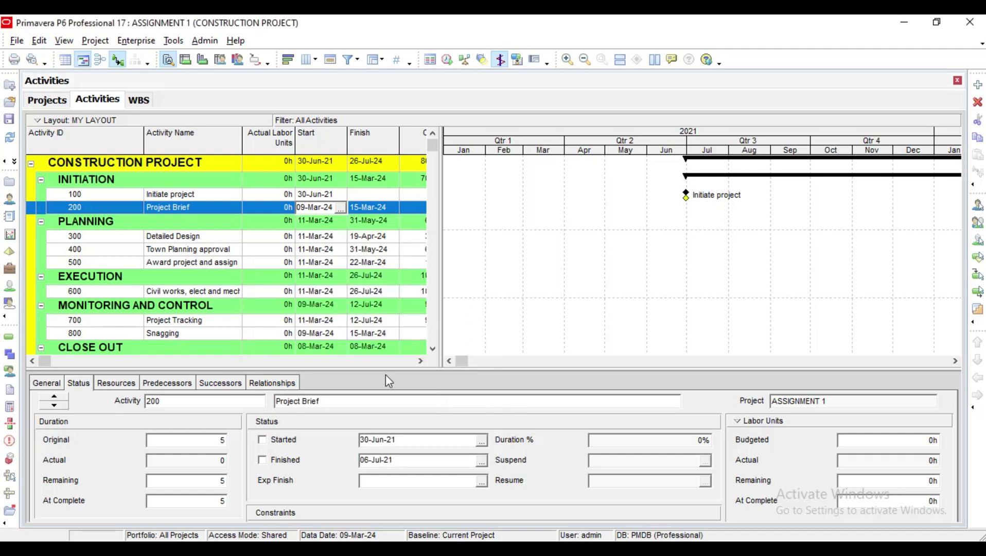
pyautogui.click(316, 223)
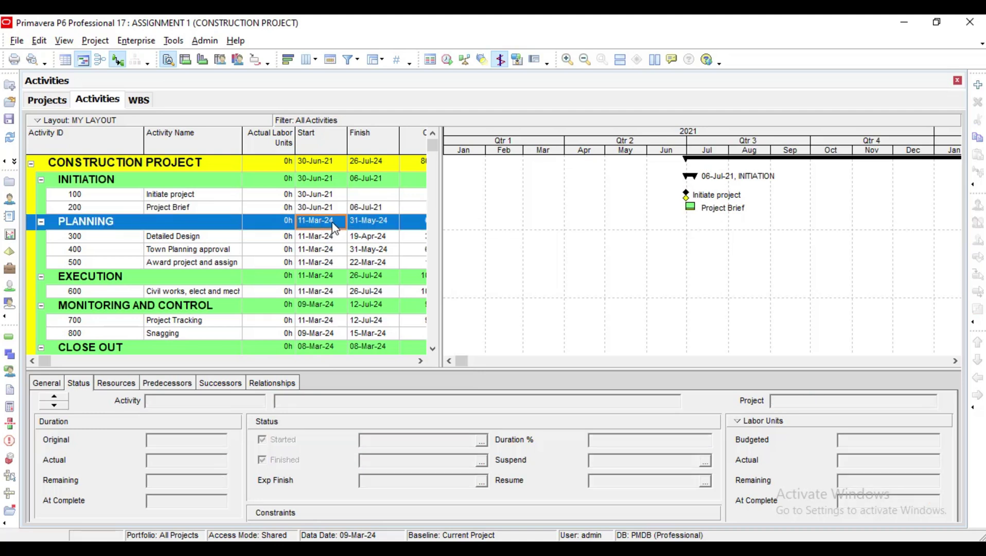
pyautogui.doubleClick(337, 224)
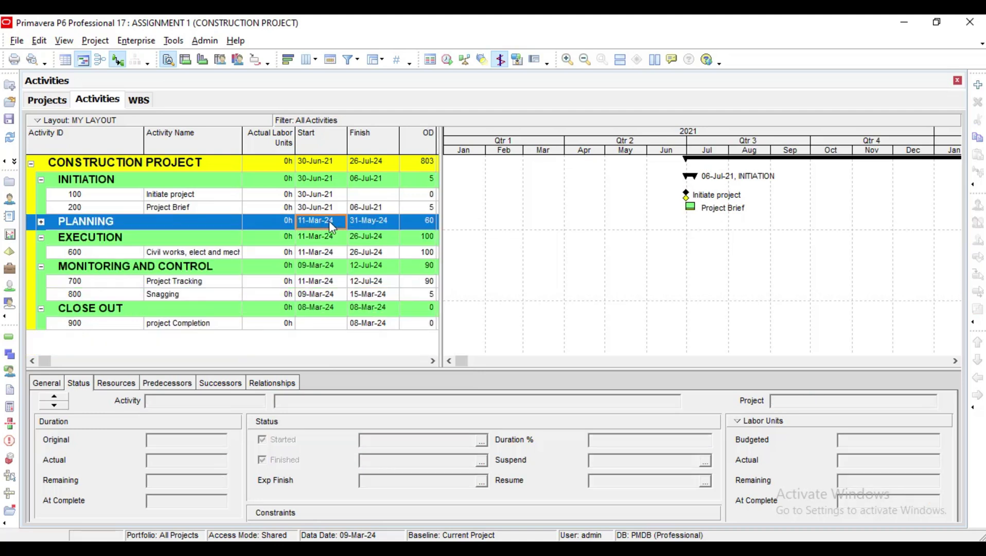
pyautogui.doubleClick(304, 223)
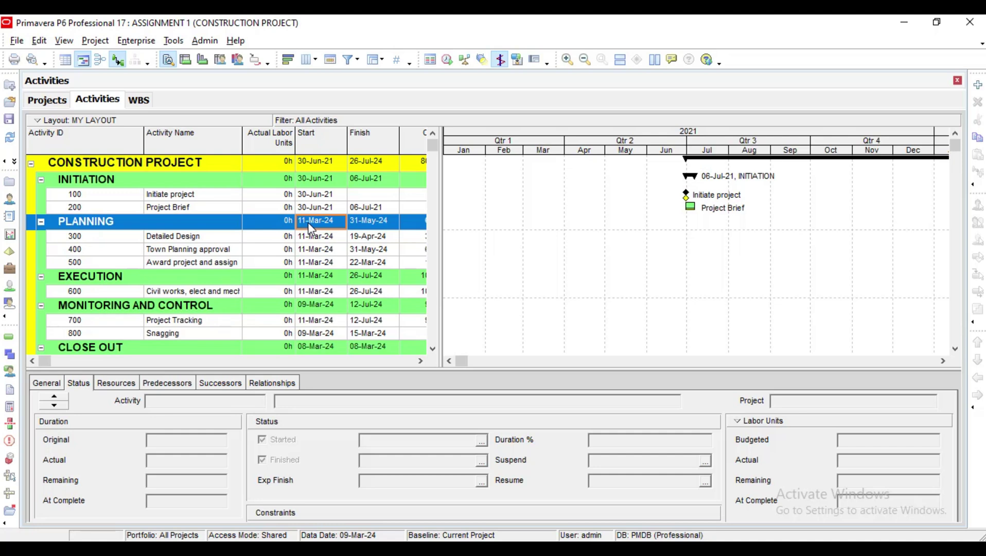
pyautogui.rightClick(310, 221)
pyautogui.click(350, 205)
# Set the start date of the Detailed Design activity under PLANNING to 30-Jun-21
pyautogui.click(323, 238)
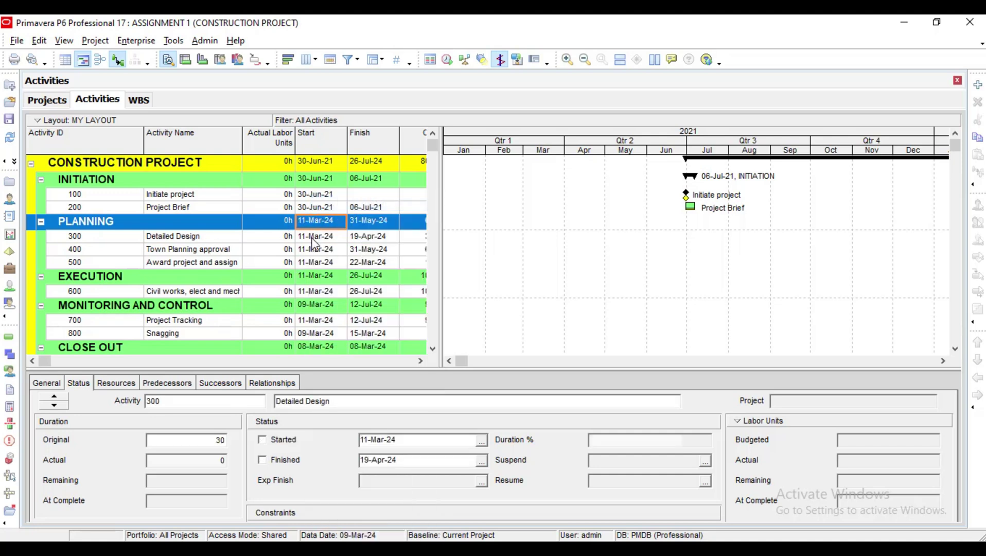
pyautogui.click(323, 237)
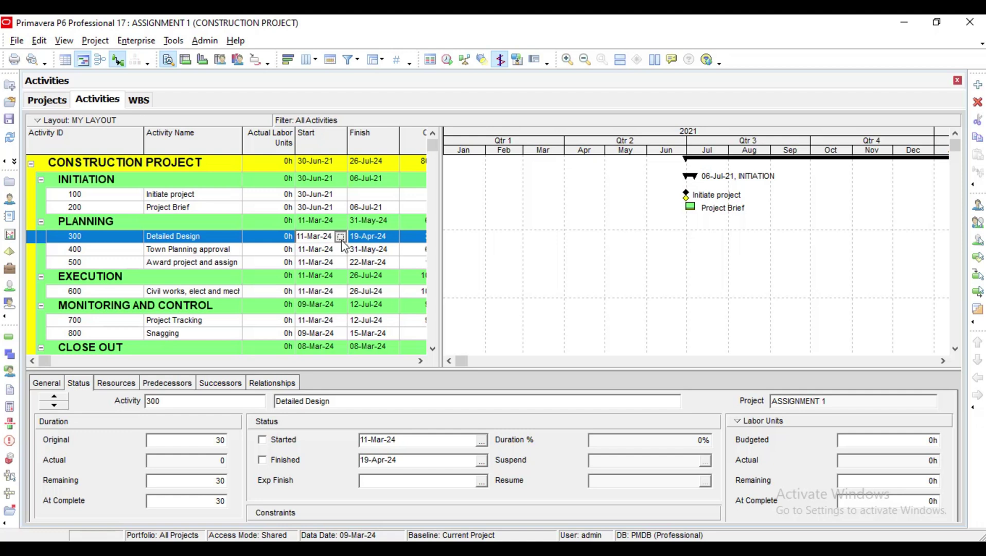
pyautogui.click(341, 237)
pyautogui.click(371, 265)
pyautogui.click(318, 263)
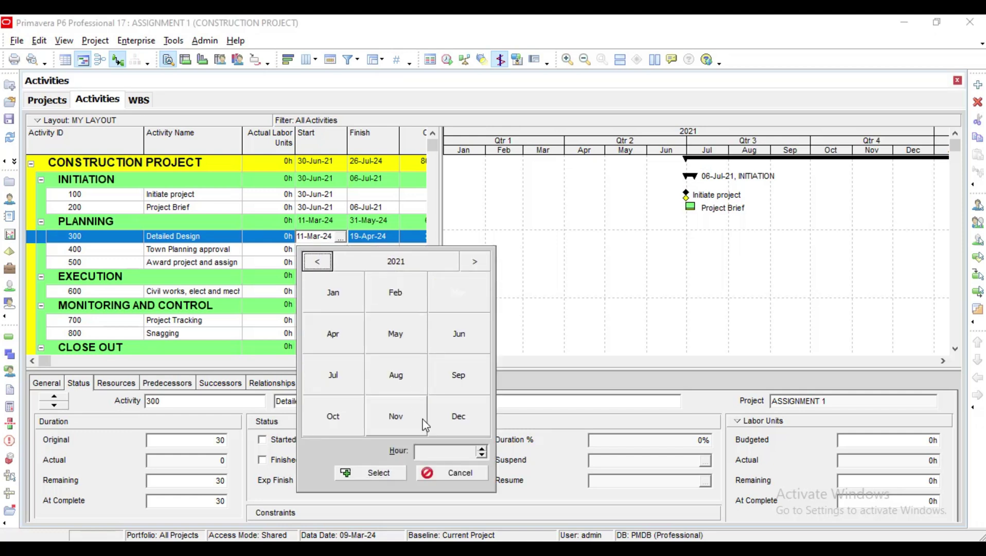
pyautogui.click(458, 335)
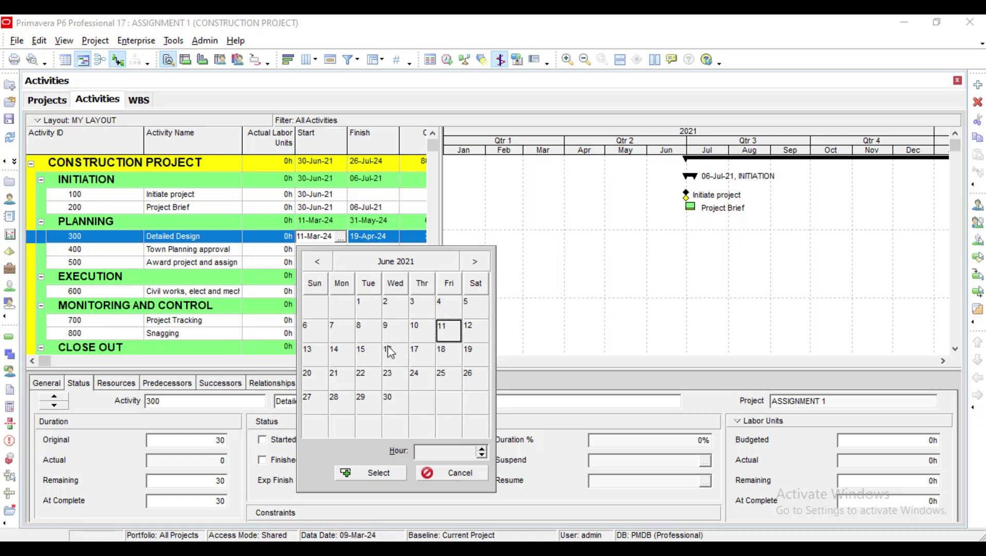
pyautogui.click(387, 399)
pyautogui.click(374, 474)
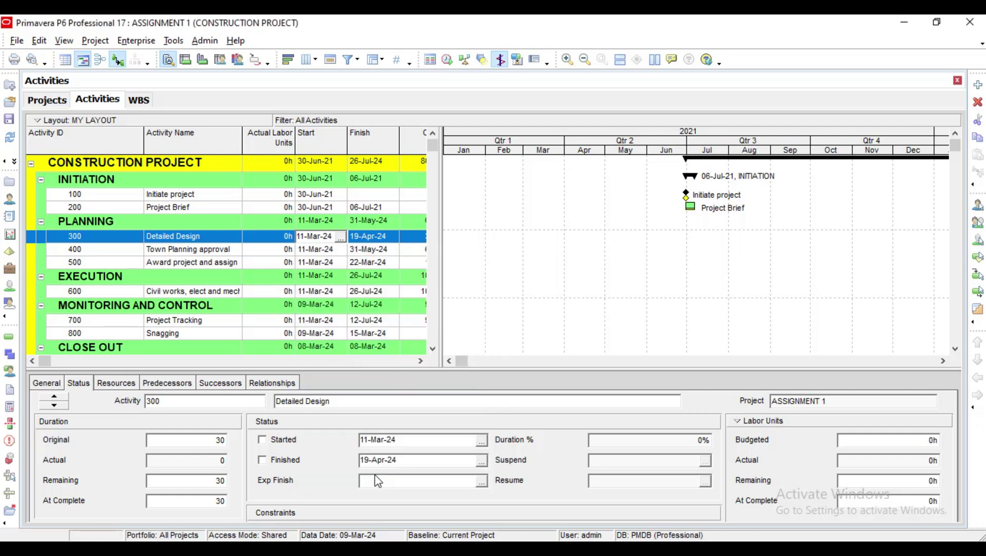
# Set the start date of the Town Planning approval activity to 30-Jun-21
pyautogui.click(318, 250)
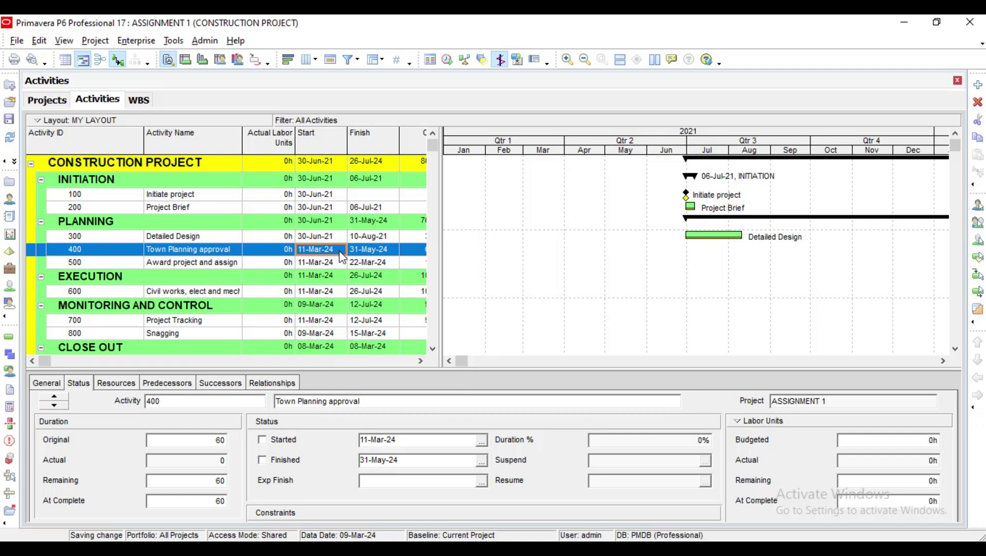
pyautogui.click(337, 250)
pyautogui.click(341, 250)
pyautogui.click(400, 275)
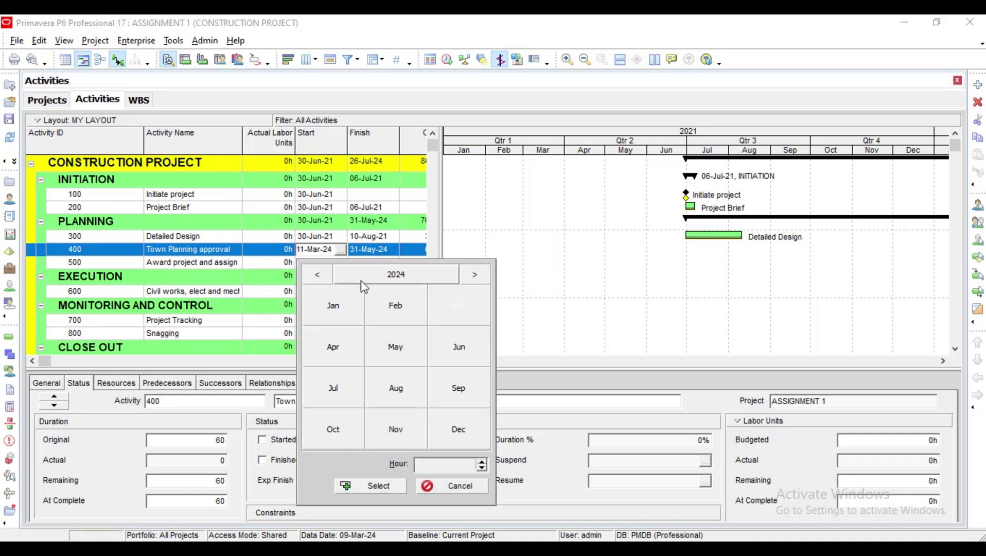
pyautogui.click(324, 277)
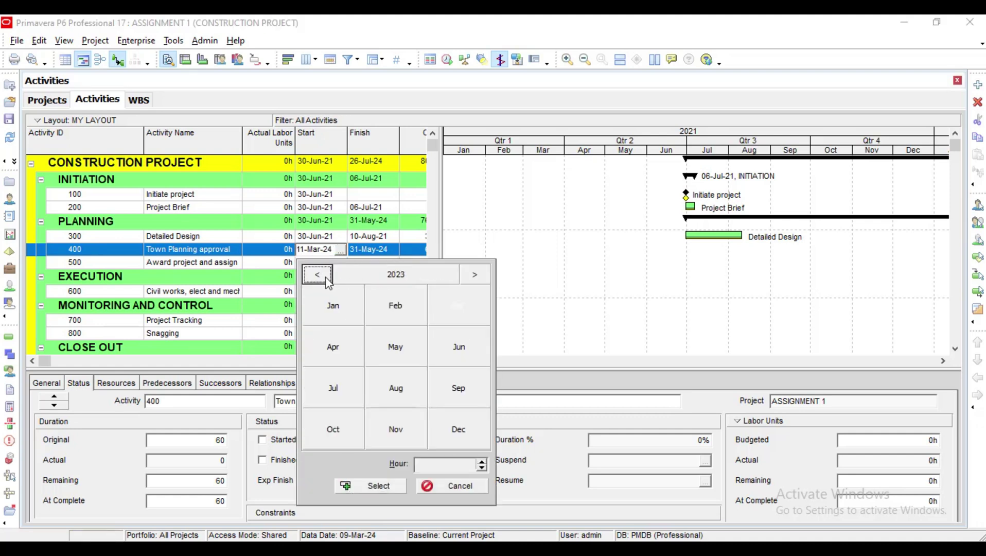
pyautogui.click(458, 347)
pyautogui.click(392, 419)
pyautogui.click(379, 486)
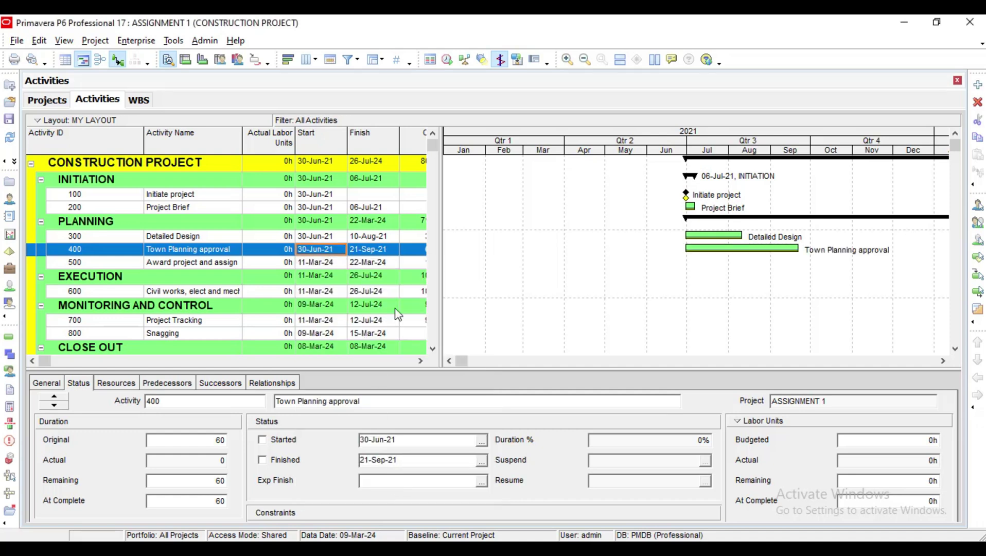
# Set the start date of the Award project and assign roles activity to 30-Jun-21
pyautogui.click(313, 262)
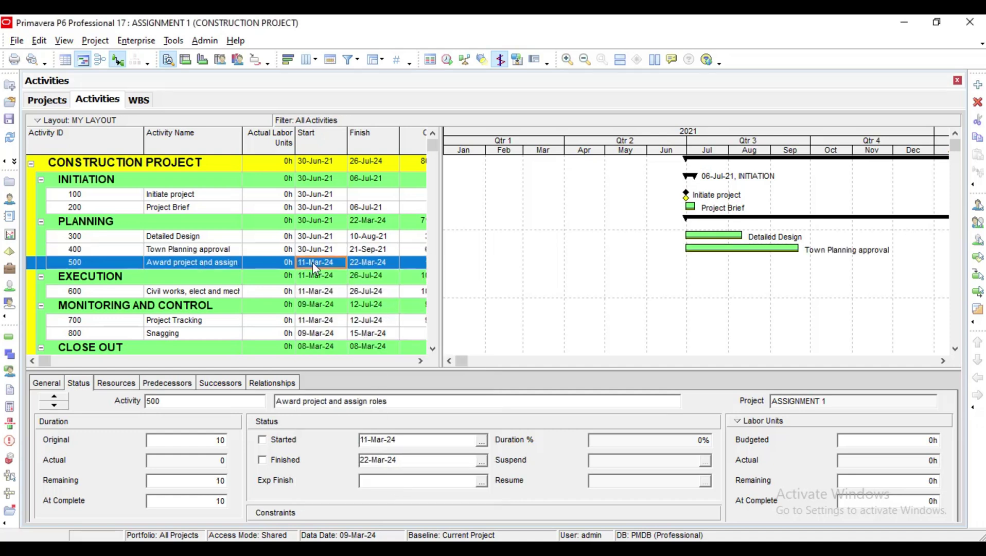
pyautogui.click(340, 262)
pyautogui.click(340, 262)
pyautogui.click(332, 290)
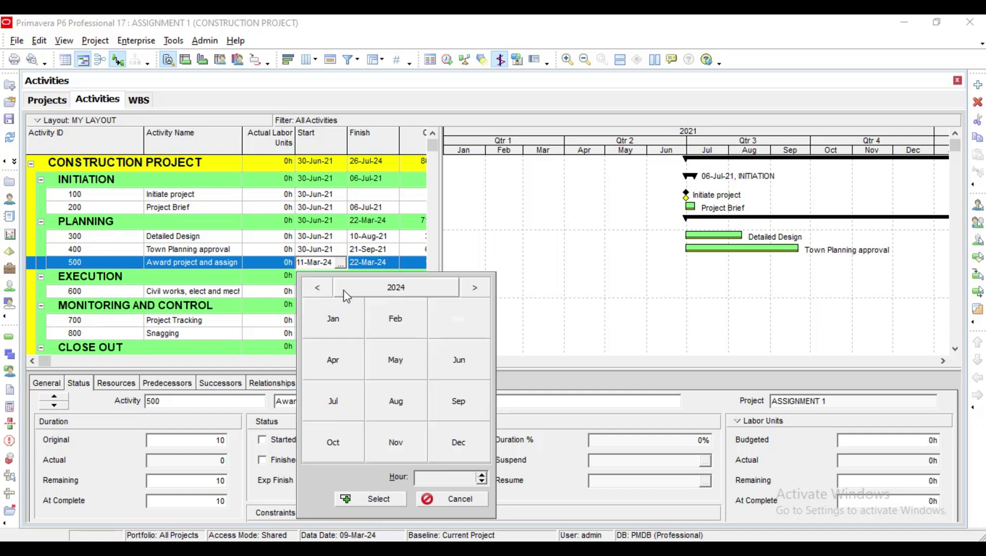
pyautogui.click(327, 288)
pyautogui.click(318, 287)
pyautogui.click(380, 293)
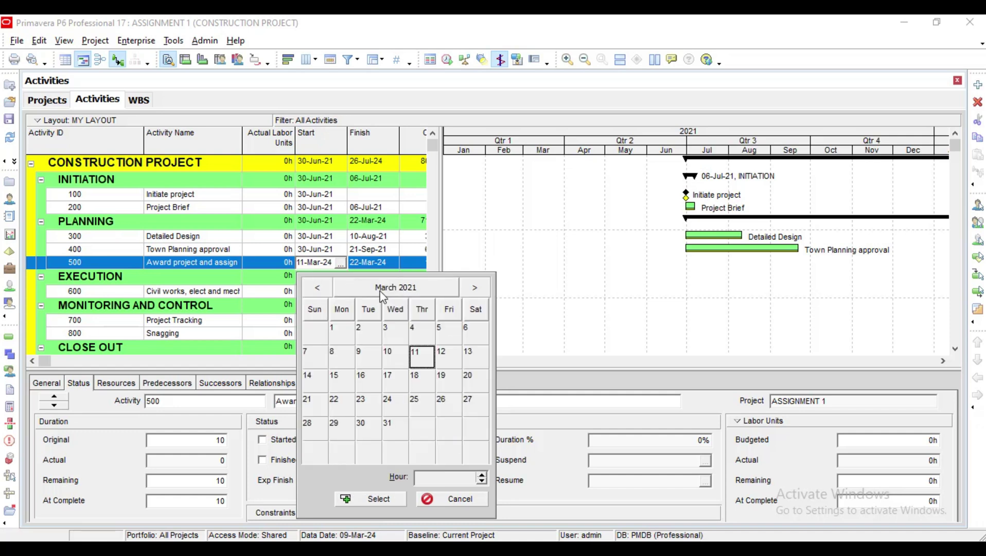
pyautogui.click(379, 293)
pyautogui.click(468, 370)
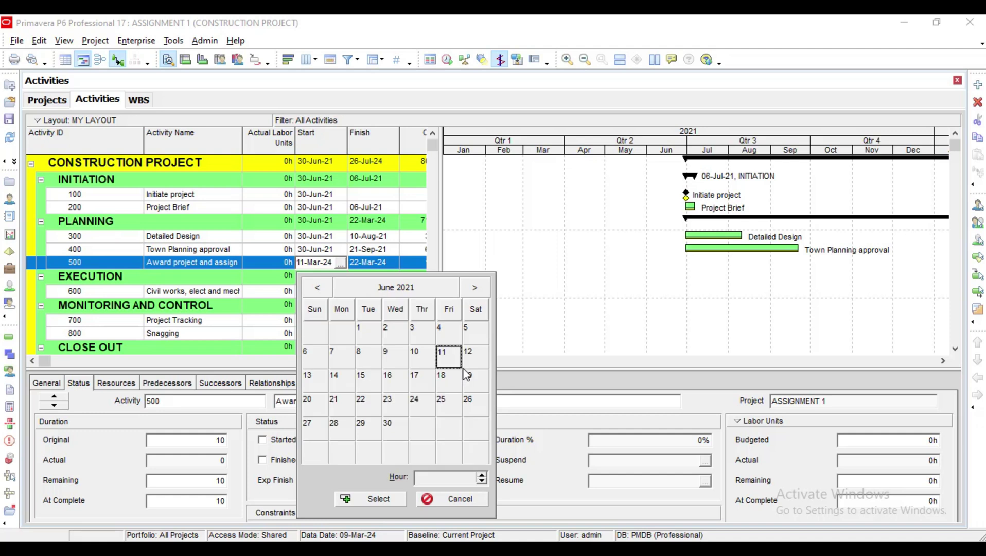
pyautogui.click(396, 426)
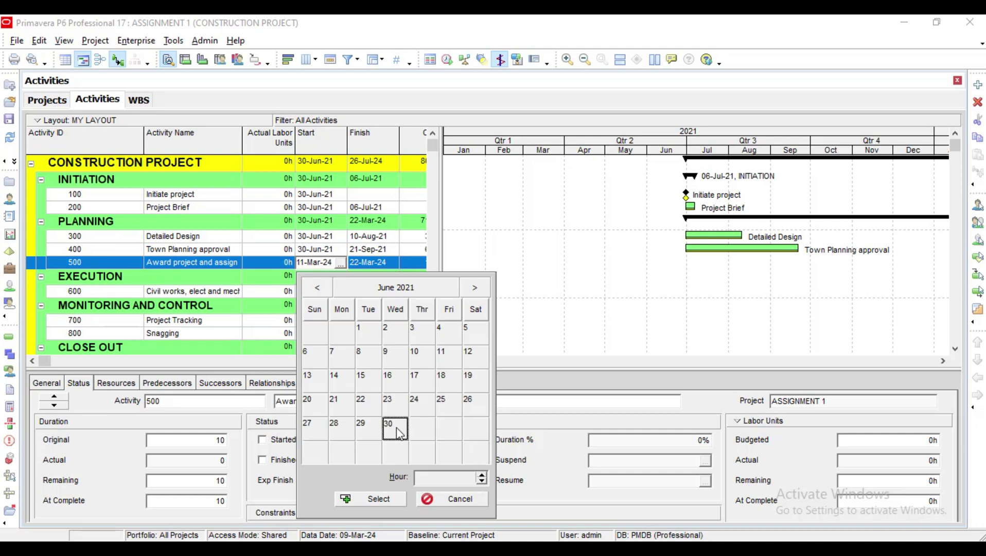
pyautogui.click(381, 498)
pyautogui.click(322, 281)
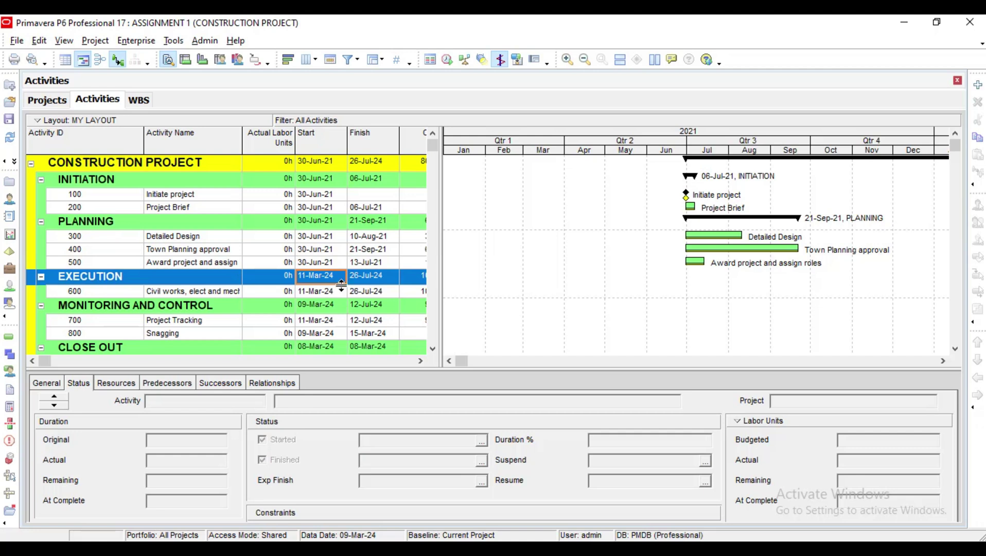
pyautogui.doubleClick(333, 281)
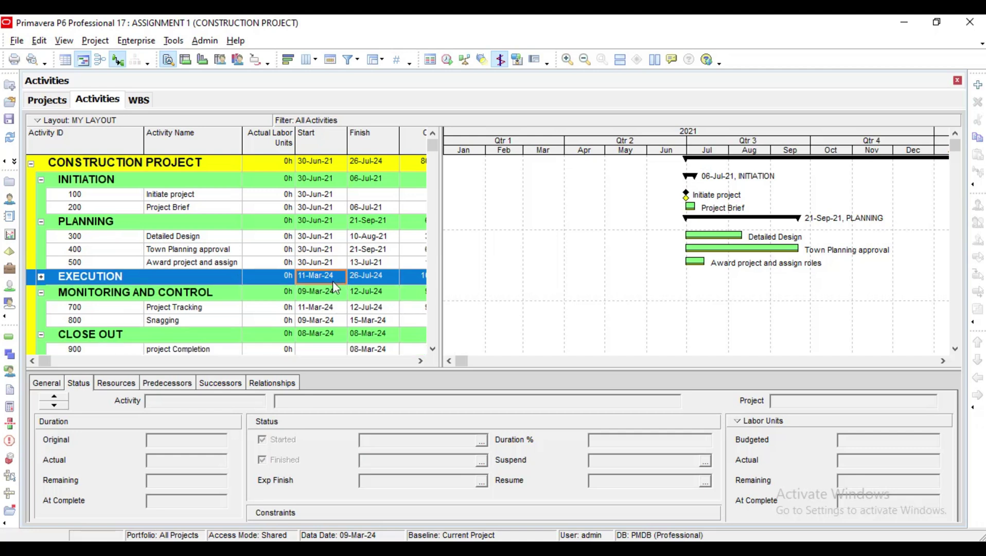
pyautogui.click(322, 308)
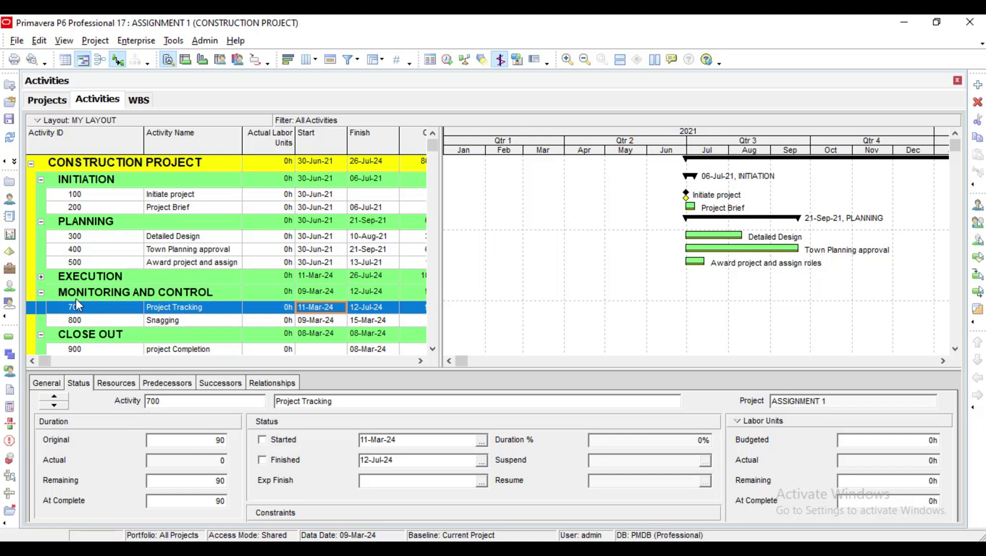
pyautogui.click(46, 277)
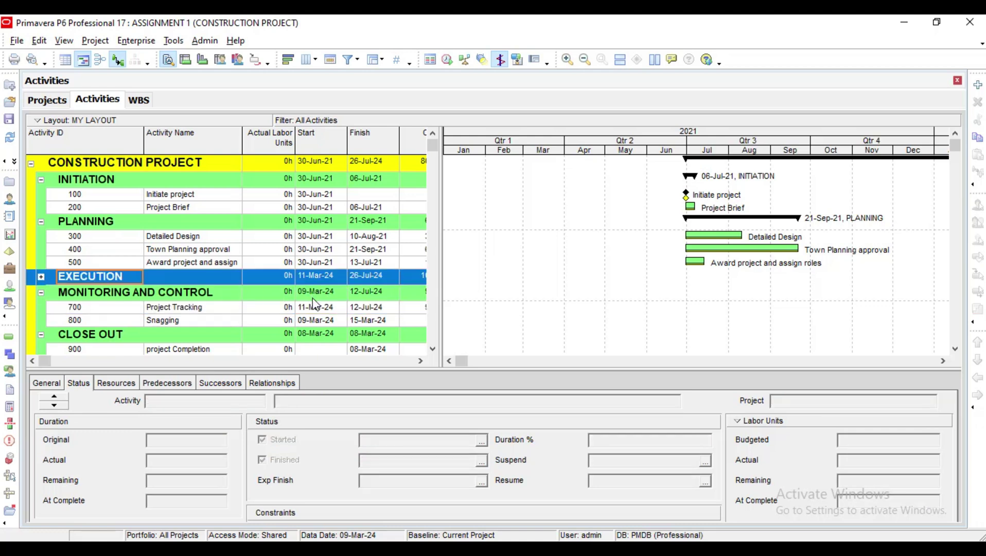
pyautogui.click(329, 292)
pyautogui.doubleClick(342, 293)
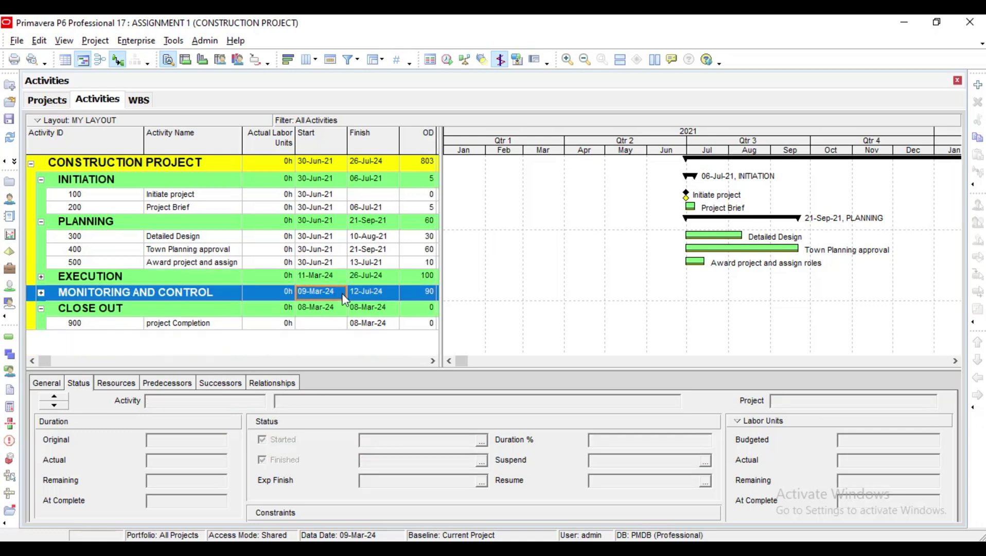
pyautogui.click(41, 277)
pyautogui.click(41, 306)
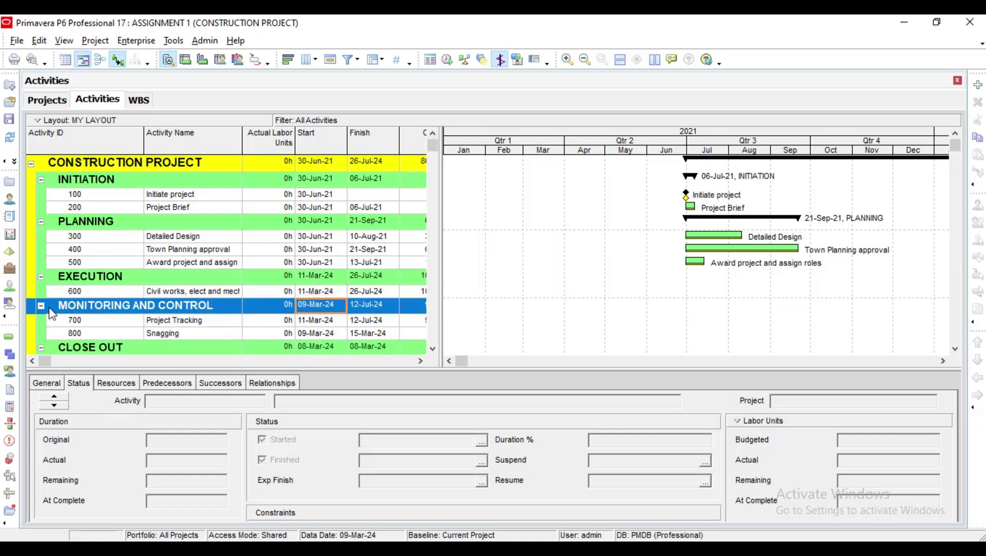
# Set the start date of the Civil works, elect and mech works activity under EXECUTION to 30-Jun-21
pyautogui.click(300, 290)
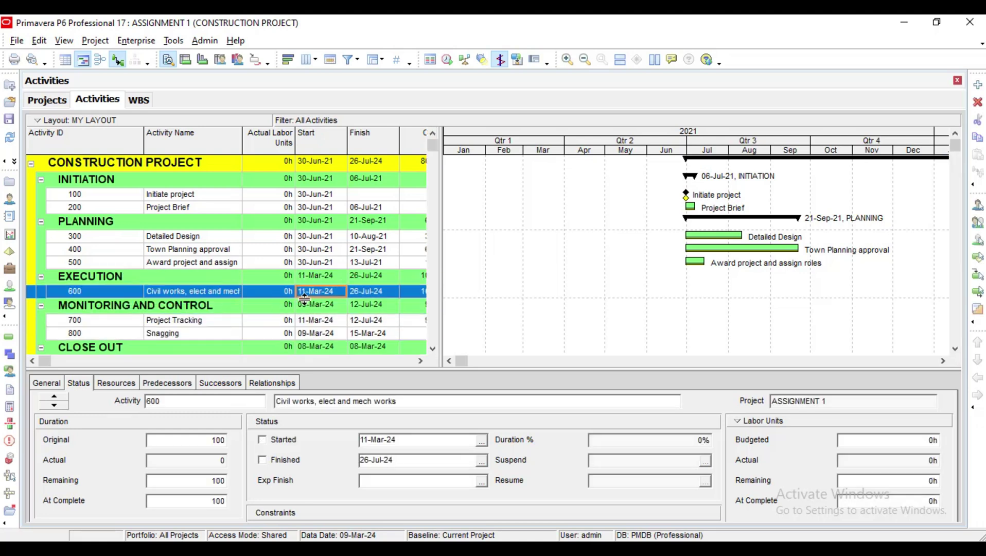
pyautogui.click(340, 292)
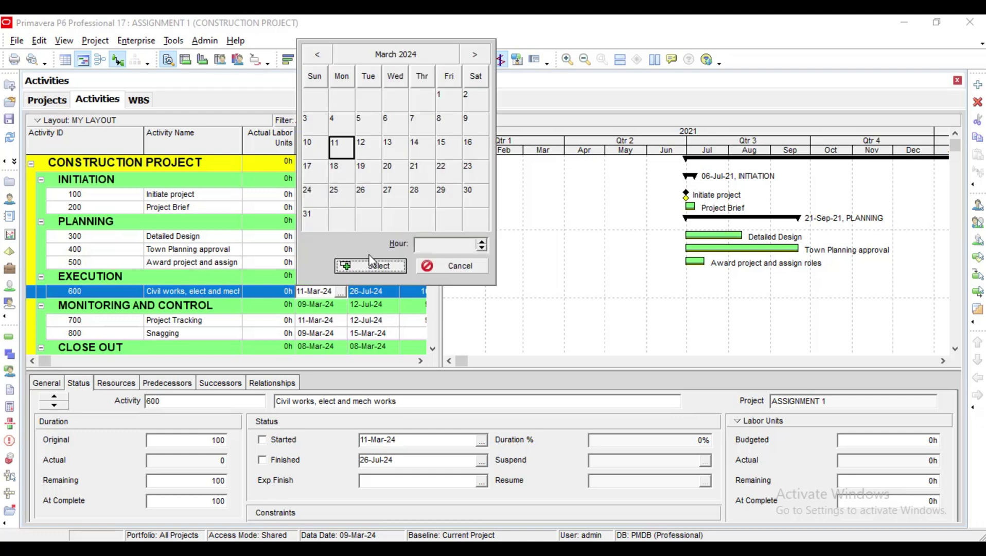
pyautogui.click(351, 58)
pyautogui.click(318, 55)
pyautogui.click(317, 56)
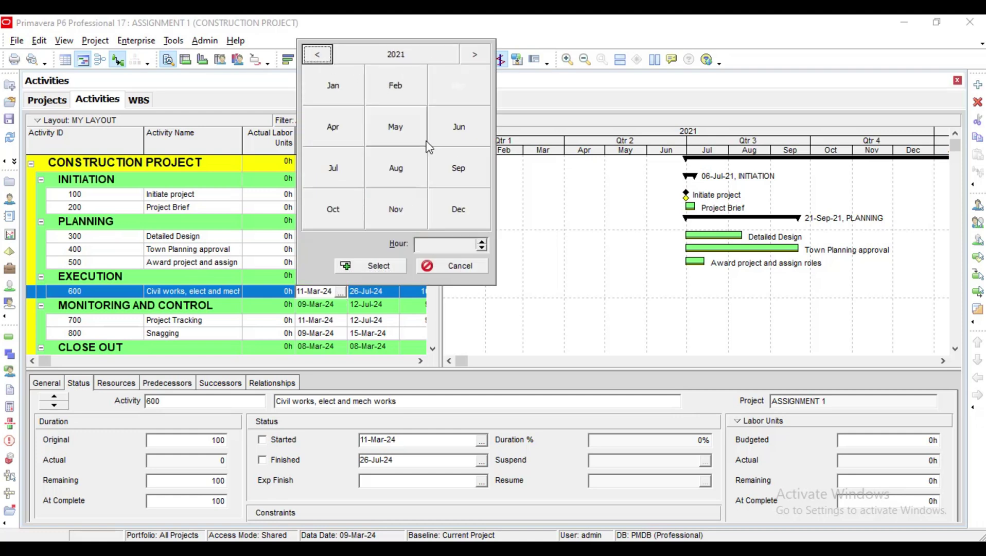
pyautogui.click(458, 126)
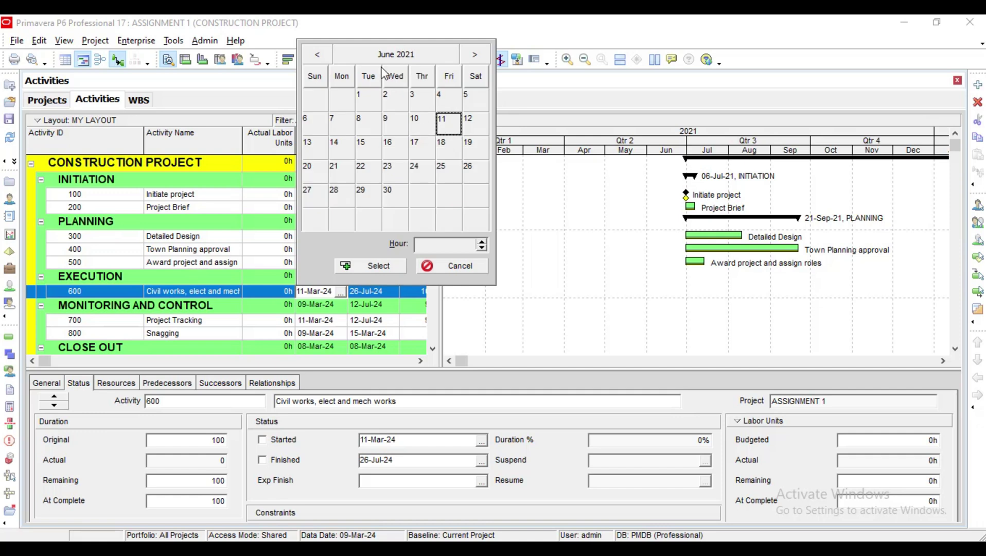
pyautogui.click(397, 192)
pyautogui.click(389, 269)
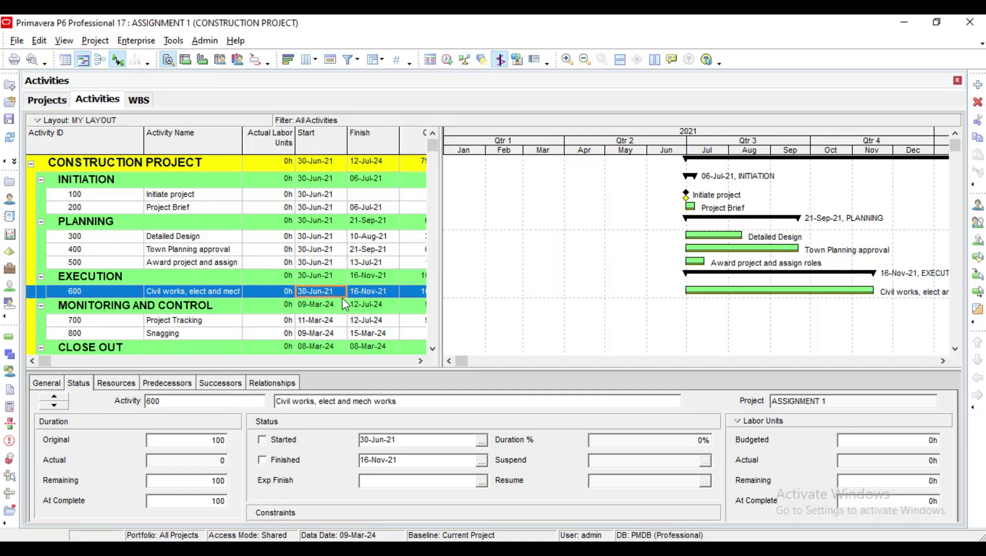
# Set the start date of the Project Tracking activity under MONITORING AND CONTROL to 30-Jun-21
pyautogui.click(312, 321)
pyautogui.click(340, 324)
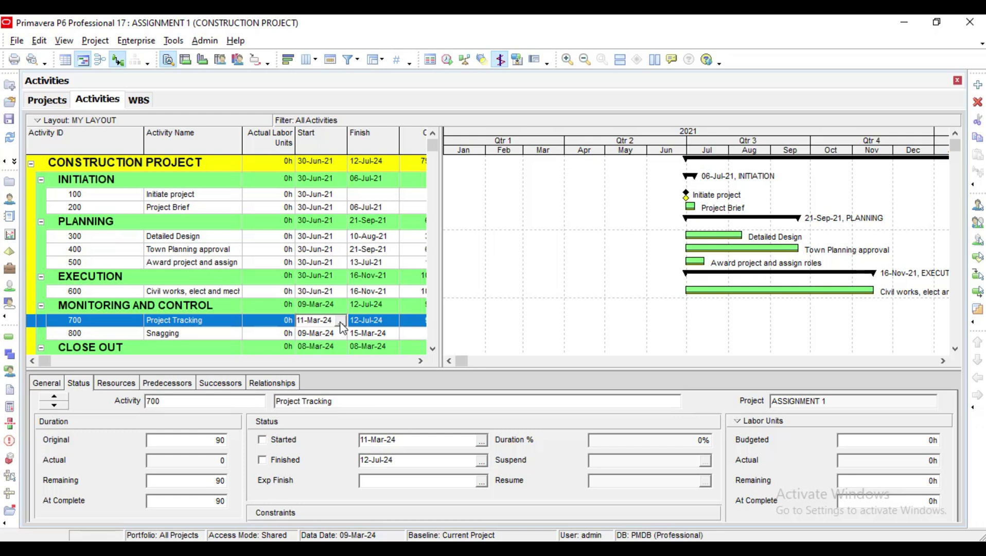
pyautogui.click(341, 321)
pyautogui.click(396, 83)
pyautogui.doubleClick(317, 85)
pyautogui.click(319, 85)
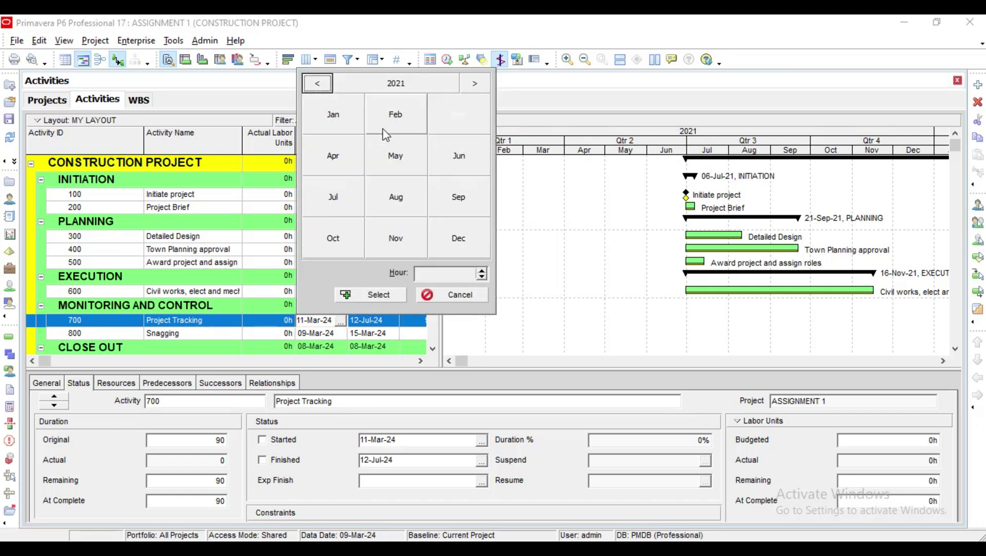
pyautogui.click(460, 157)
pyautogui.click(394, 220)
pyautogui.click(379, 294)
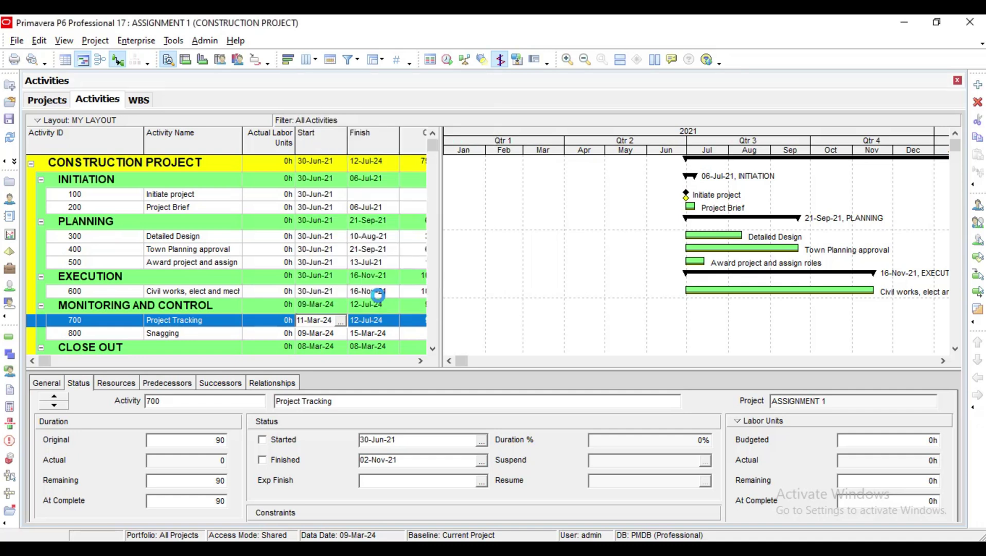
# Set the start date of the Snagging activity to 30-Jun-21
pyautogui.click(316, 335)
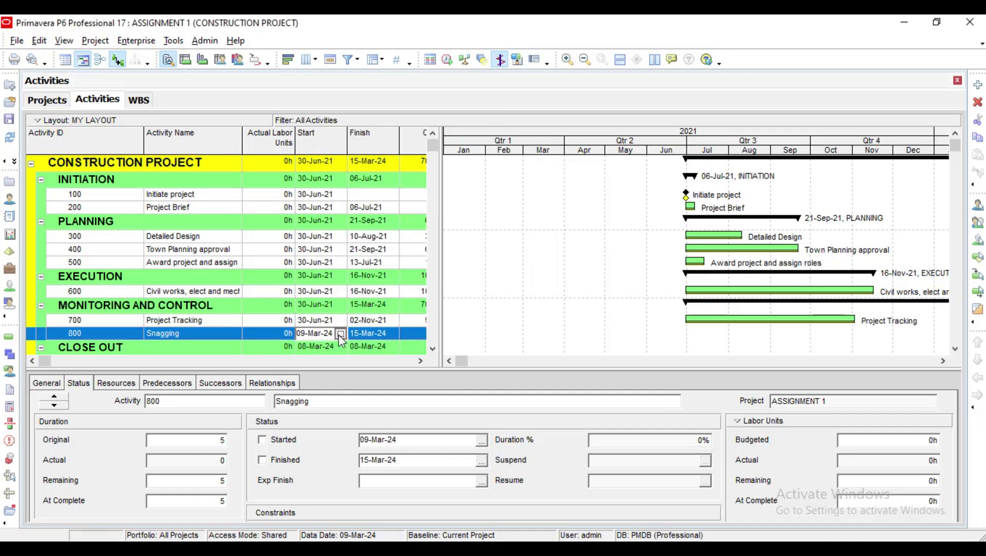
pyautogui.click(340, 334)
pyautogui.click(396, 96)
pyautogui.click(318, 97)
pyautogui.click(318, 96)
pyautogui.click(317, 96)
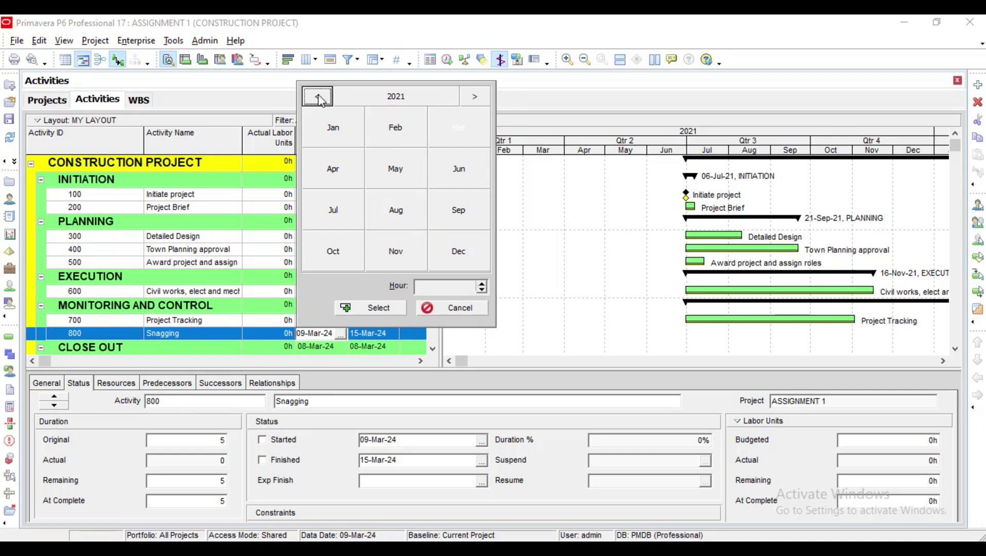
pyautogui.click(469, 165)
pyautogui.click(387, 236)
pyautogui.click(363, 307)
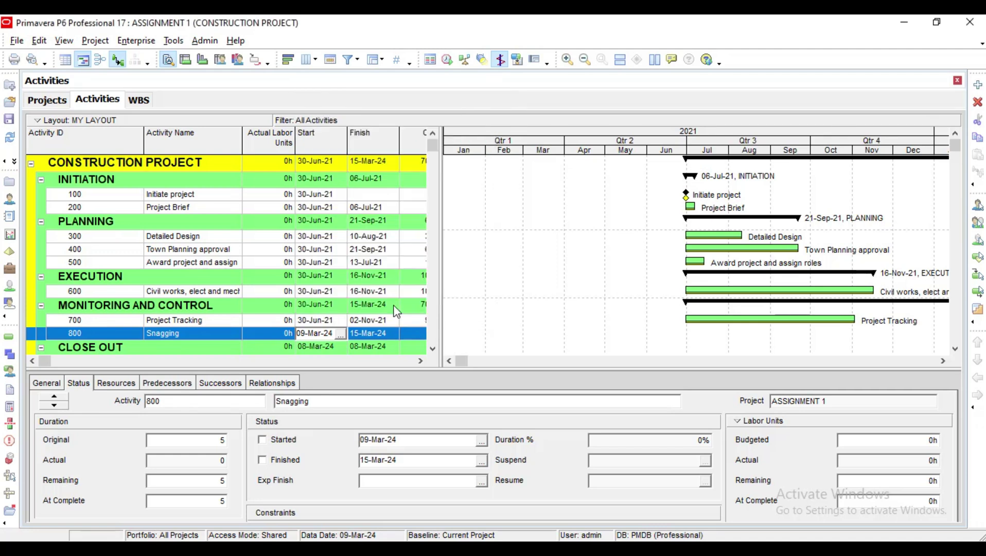
pyautogui.scroll(-1, 346, 296)
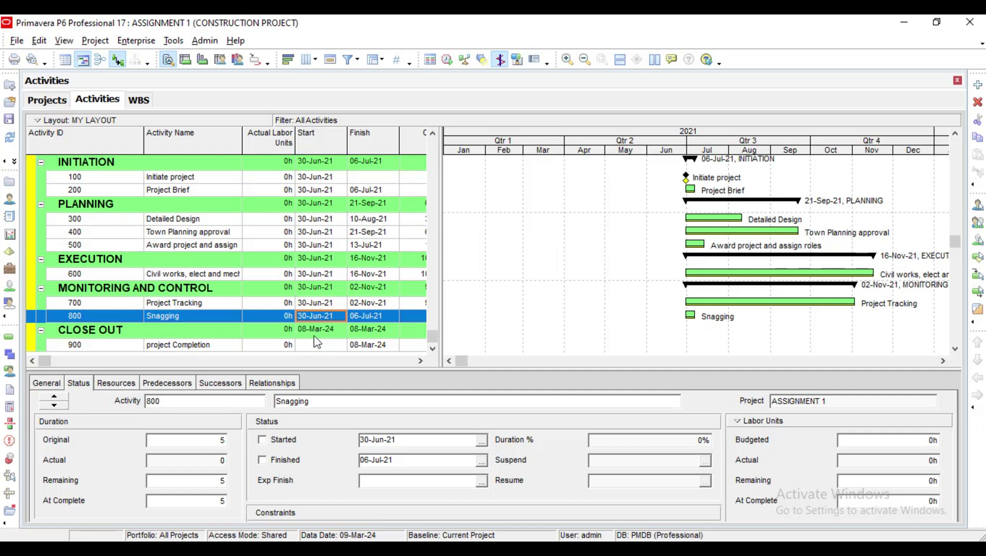
pyautogui.click(313, 344)
pyautogui.scroll(-1, 311, 348)
pyautogui.doubleClick(307, 316)
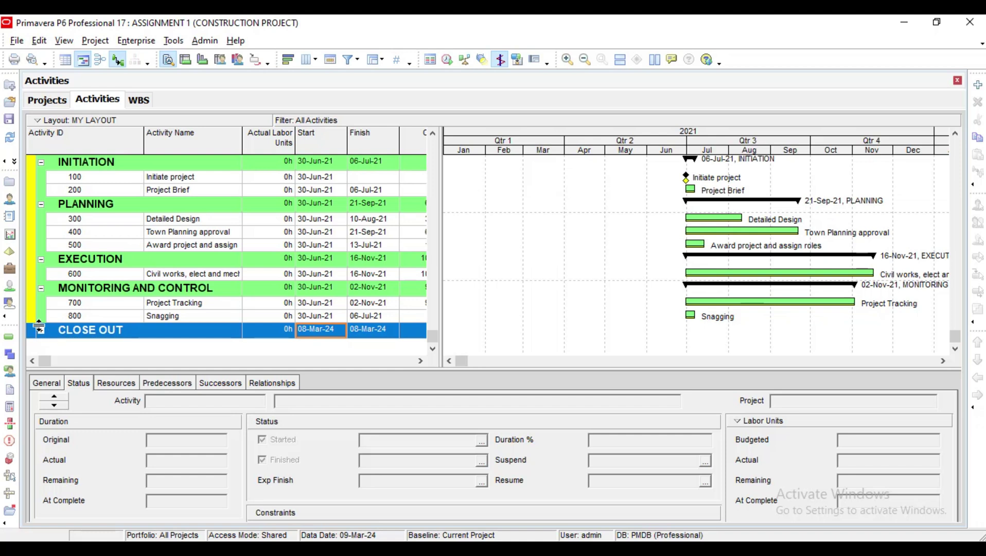
pyautogui.click(40, 330)
# Set the finish date of the project Completion activity under CLOSE OUT to 30-Jun-21
pyautogui.click(315, 344)
pyautogui.scroll(-1, 320, 347)
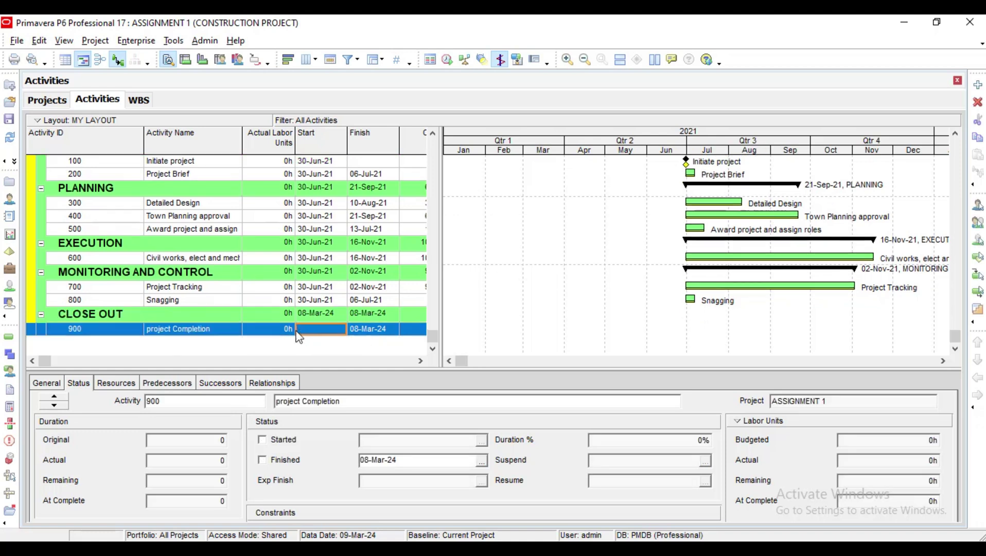
pyautogui.click(370, 329)
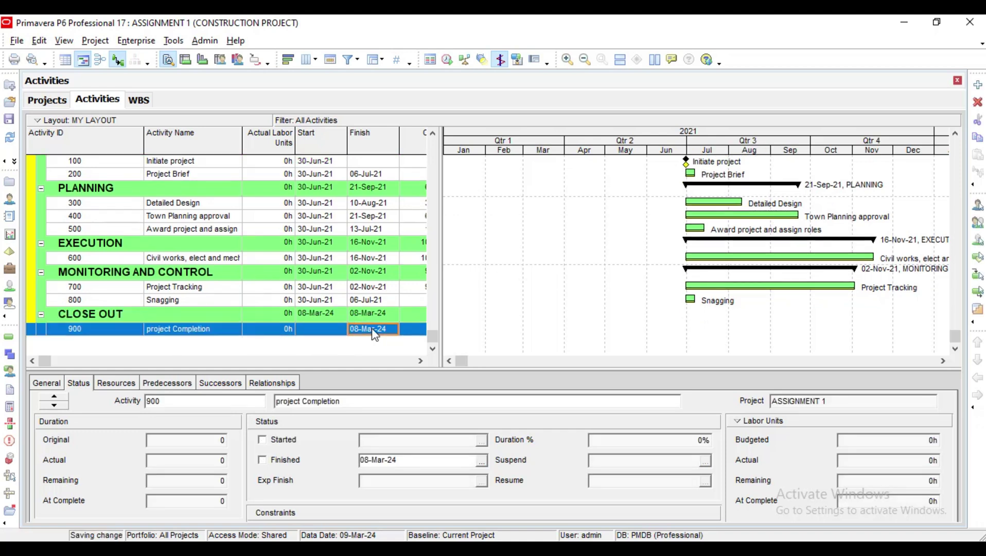
pyautogui.click(375, 333)
pyautogui.click(392, 330)
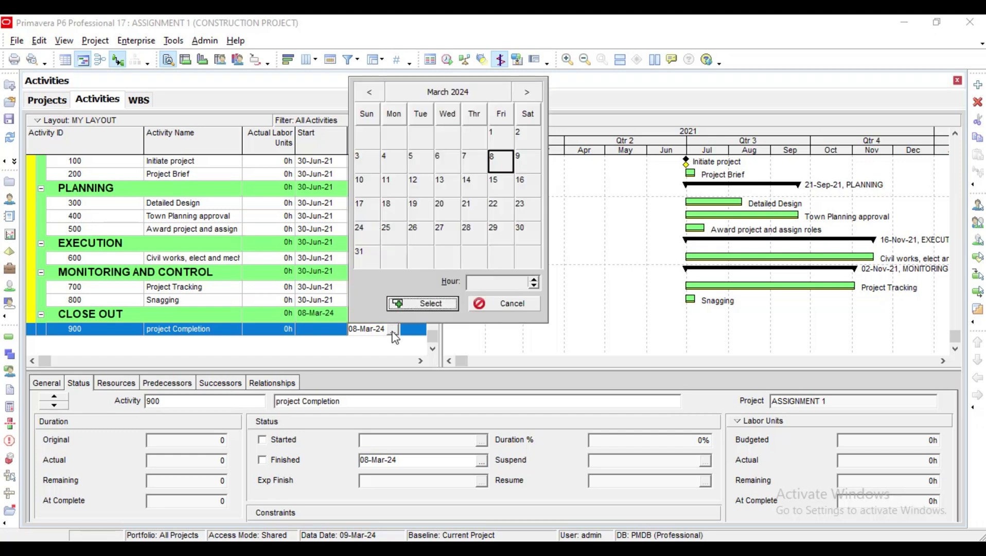
pyautogui.click(445, 97)
pyautogui.click(368, 93)
pyautogui.click(367, 94)
pyautogui.click(368, 94)
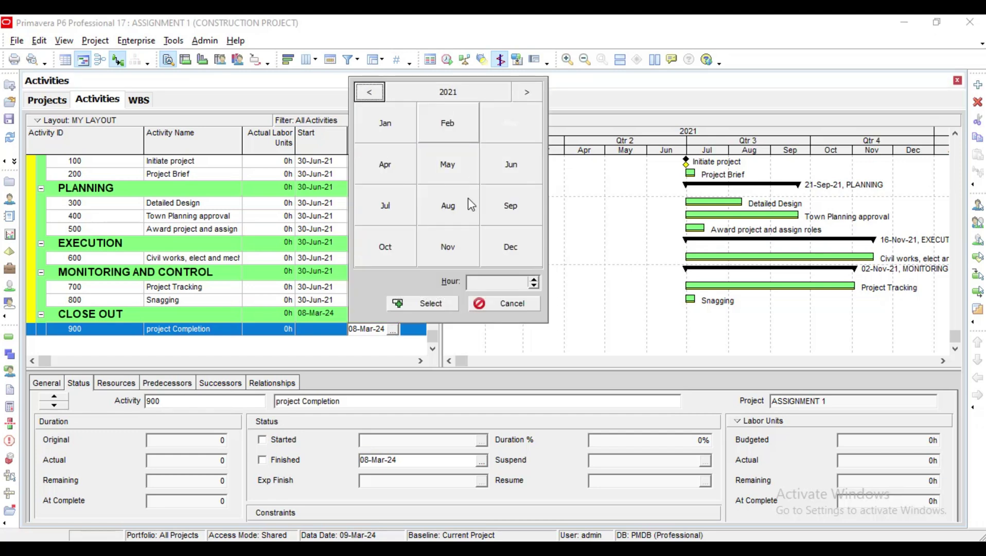
pyautogui.click(526, 174)
pyautogui.click(446, 229)
pyautogui.click(448, 302)
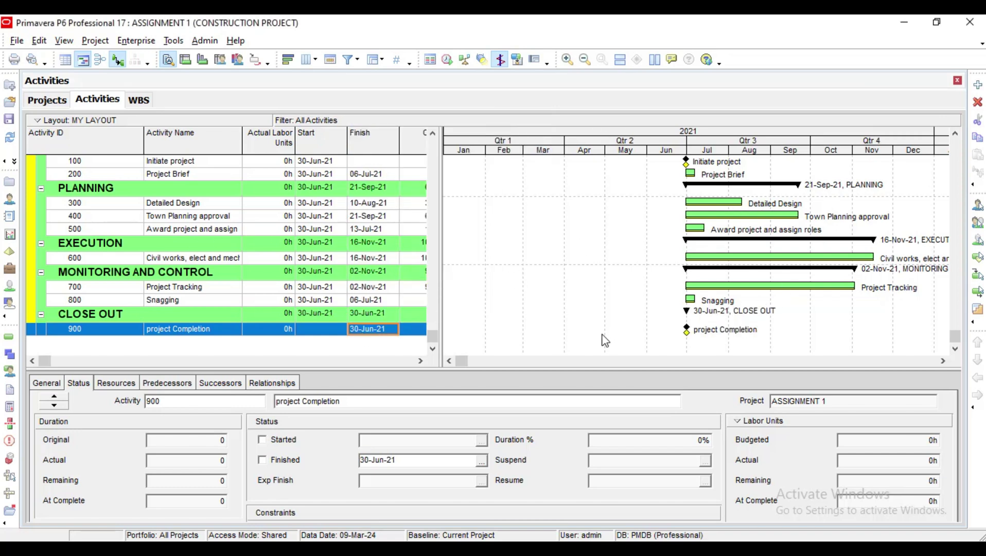
# Show the print preview of the activity schedule with its Gantt chart
pyautogui.click(943, 361)
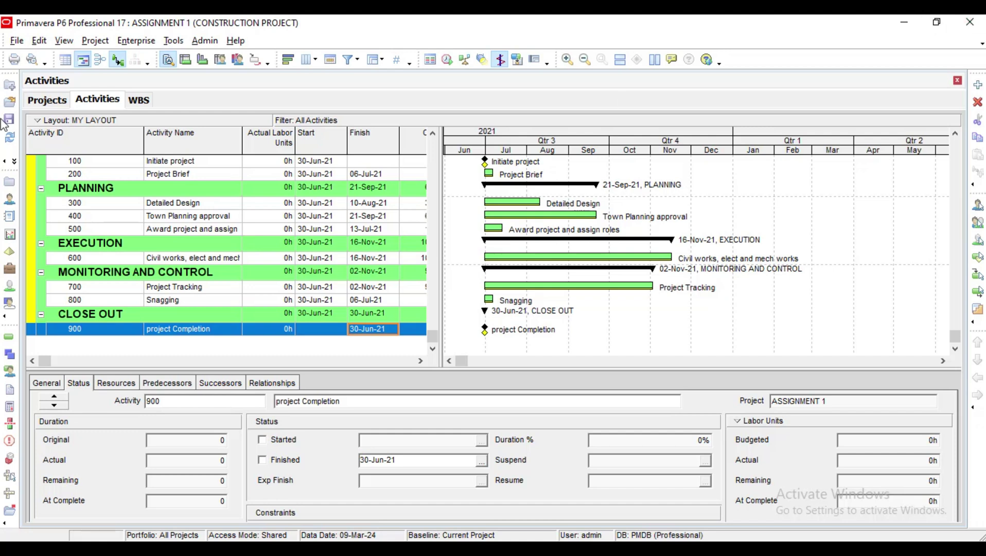
pyautogui.click(16, 41)
pyautogui.click(47, 63)
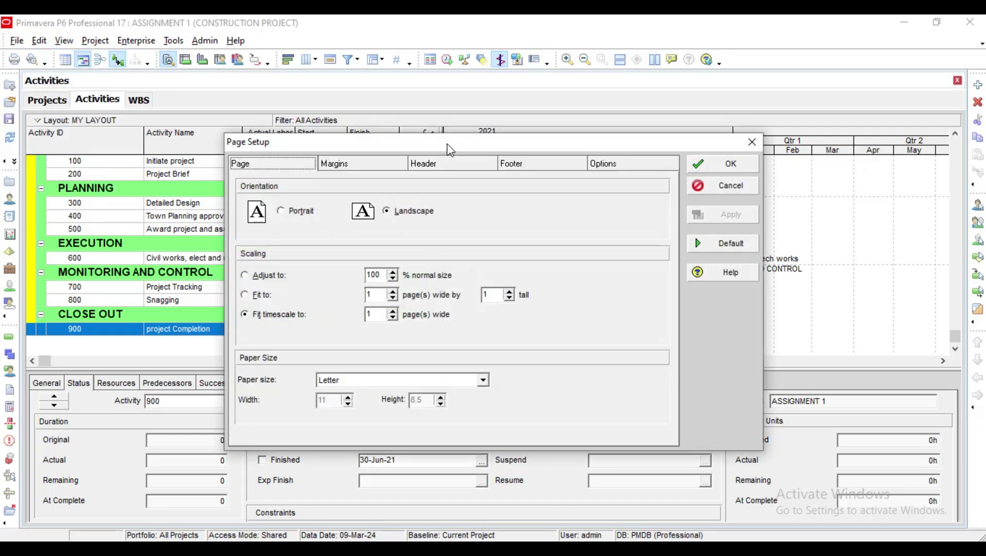
pyautogui.click(754, 143)
pyautogui.click(16, 41)
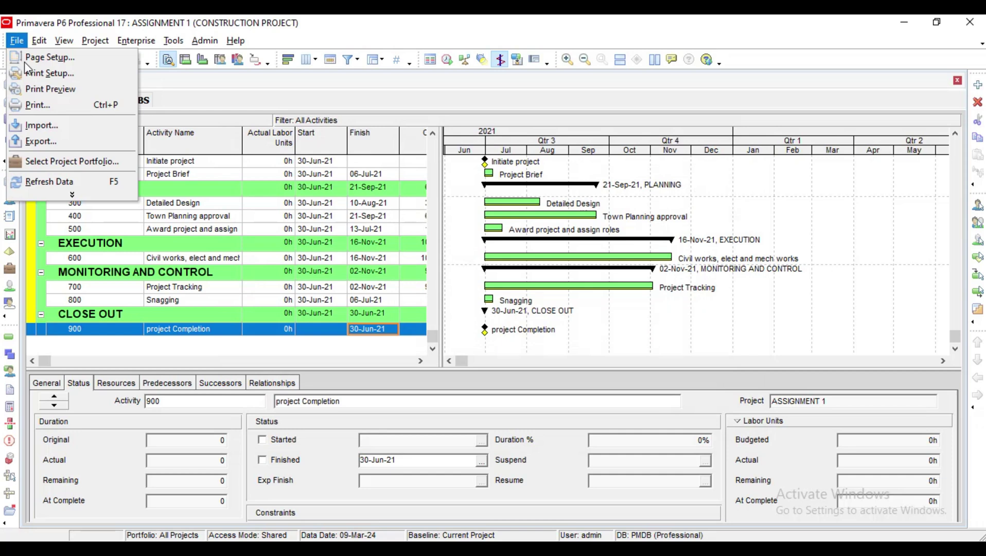
pyautogui.click(35, 91)
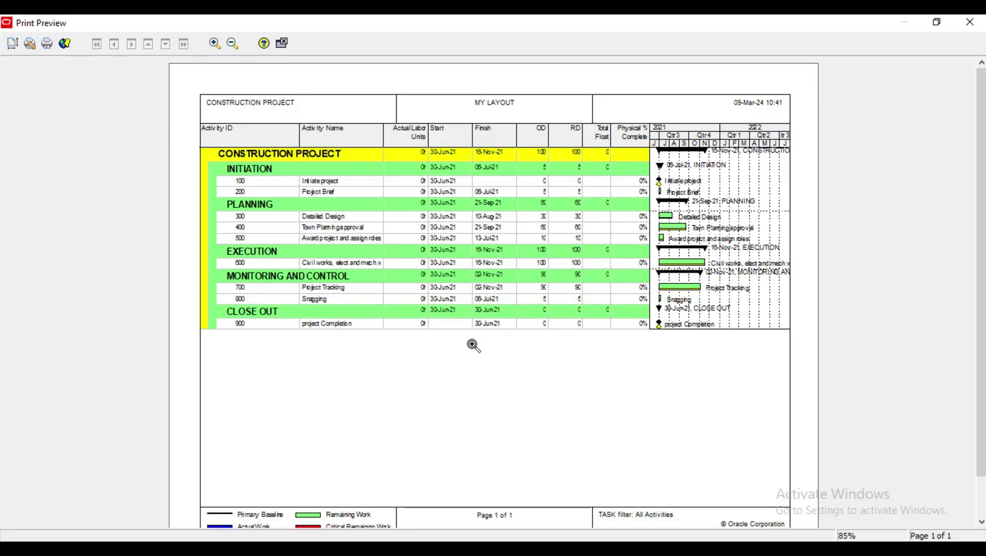
# Print the schedule with Microsoft Print to PDF, save the PDF in the PRIMAVERA TRAINING folder, and close the print preview
pyautogui.click(47, 44)
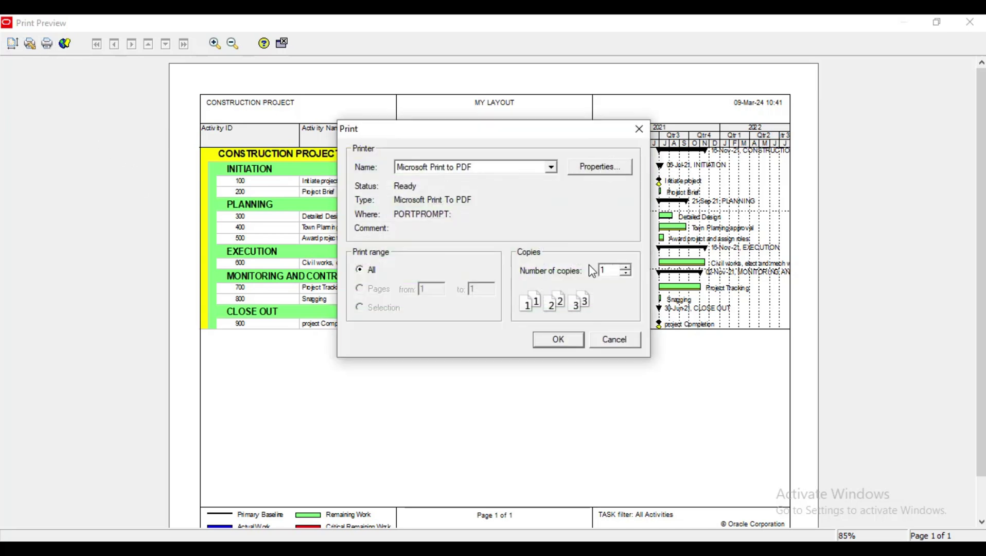
pyautogui.click(559, 341)
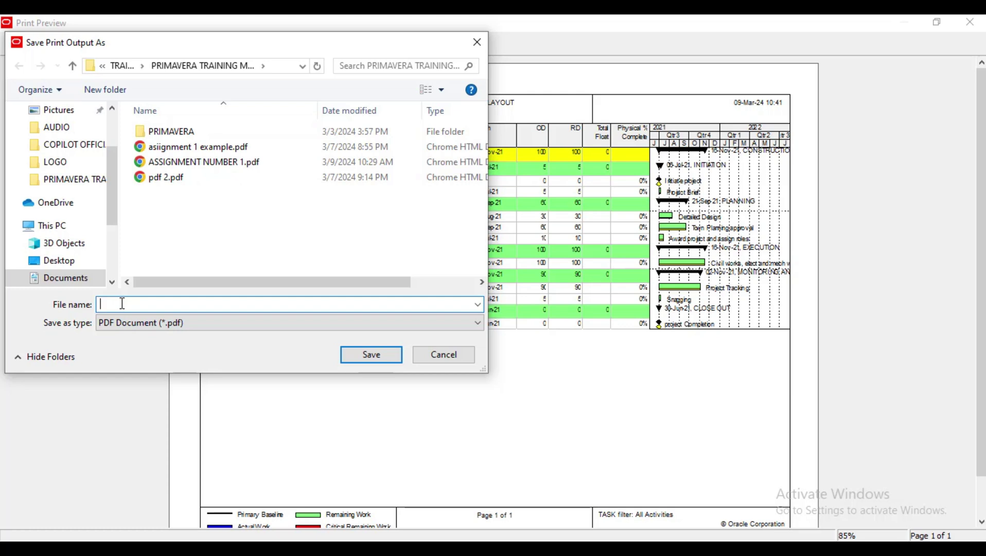
pyautogui.write('as')
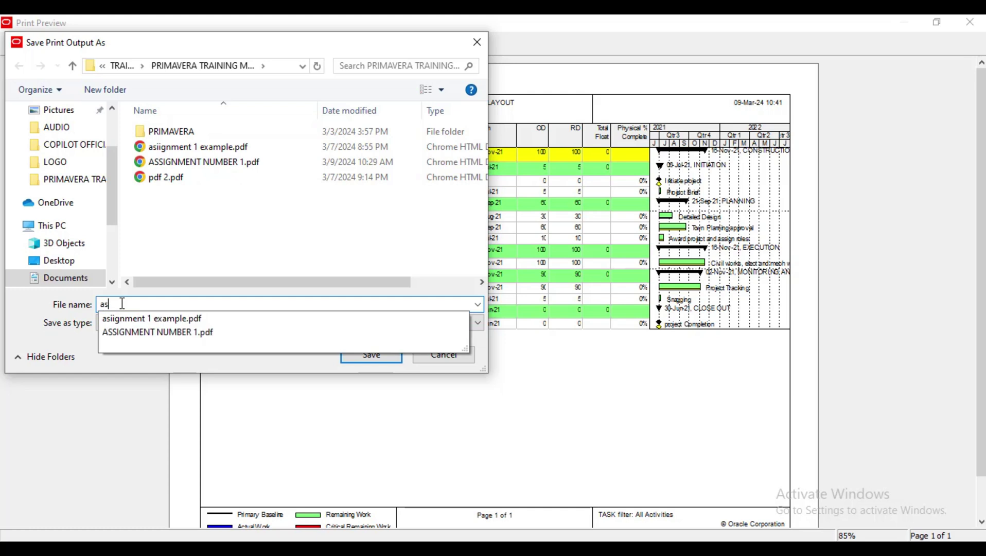
pyautogui.write('ignm,ent')
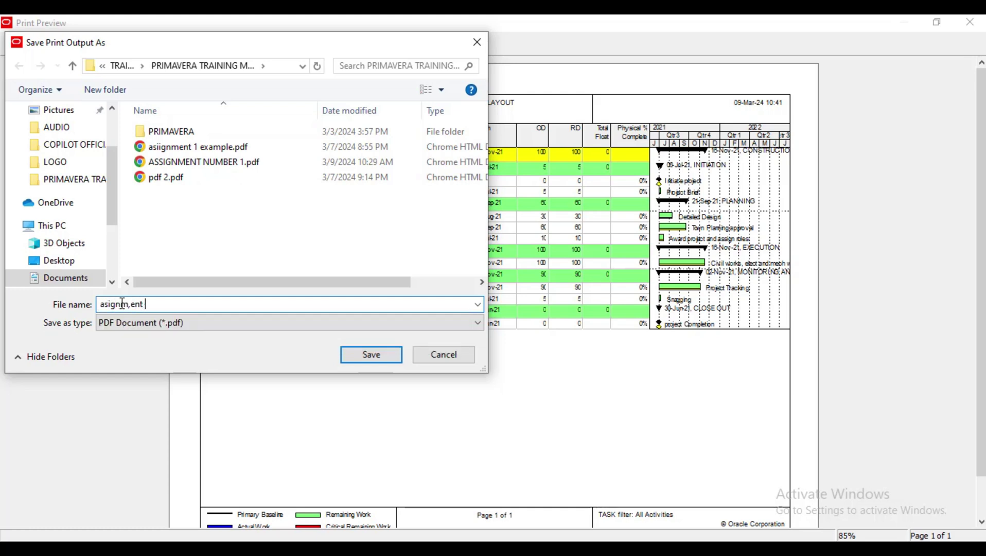
pyautogui.press('BackSpace')
pyautogui.press('BackSpace')
pyautogui.press('BackSpace')
pyautogui.click(371, 355)
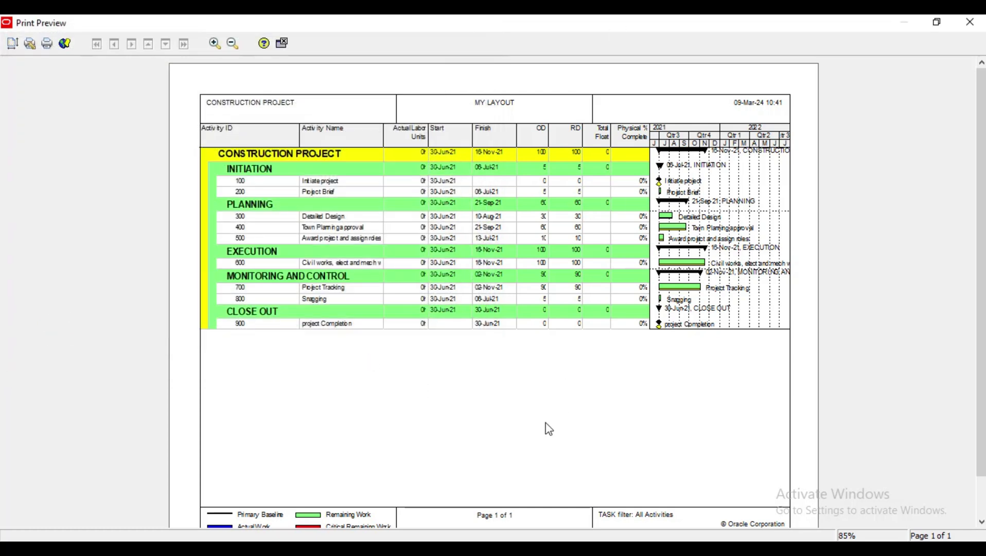
pyautogui.click(495, 310)
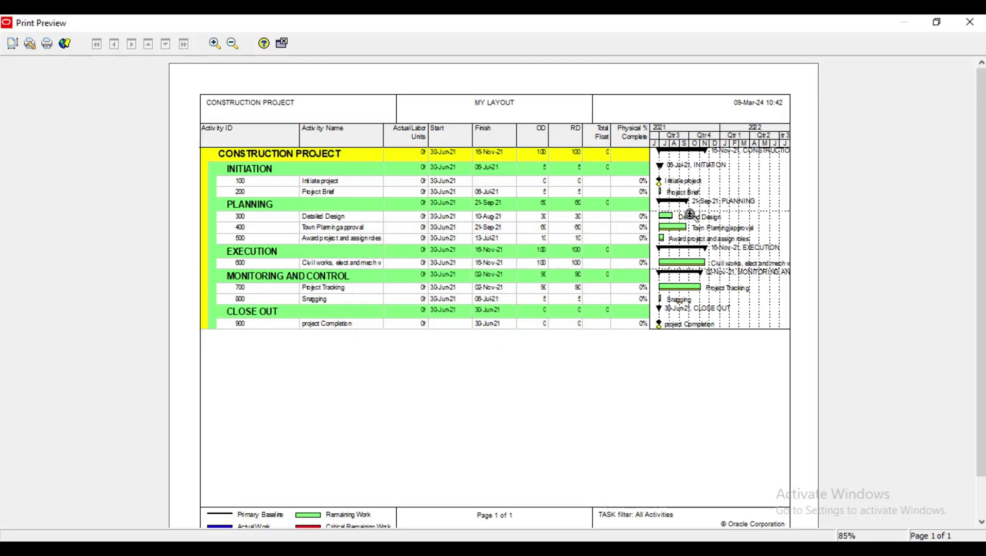
pyautogui.click(970, 22)
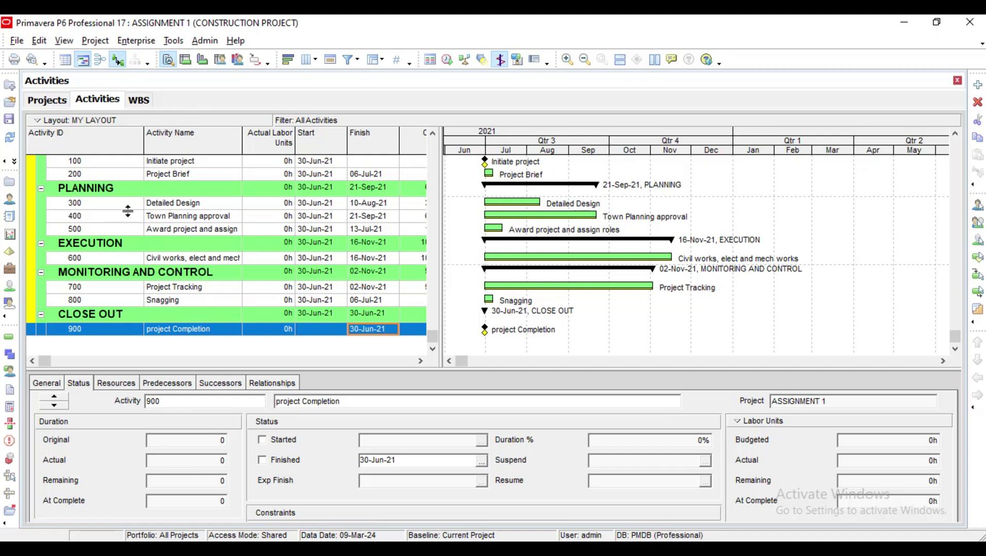
# Review the schedule's durations, total float and physical percent complete, and go through the INITIATION and PLANNING activities
pyautogui.scroll(2, 183, 188)
pyautogui.click(174, 194)
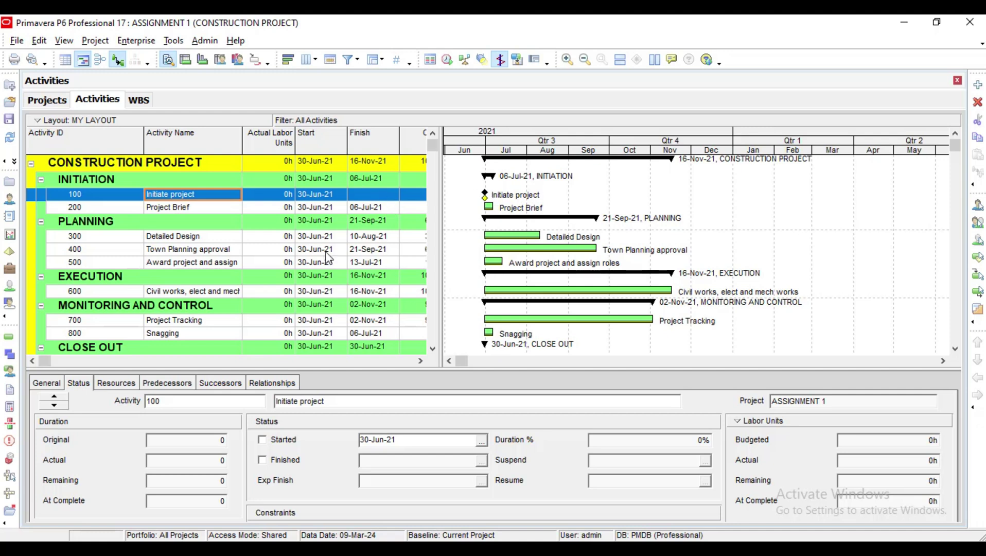
pyautogui.click(420, 361)
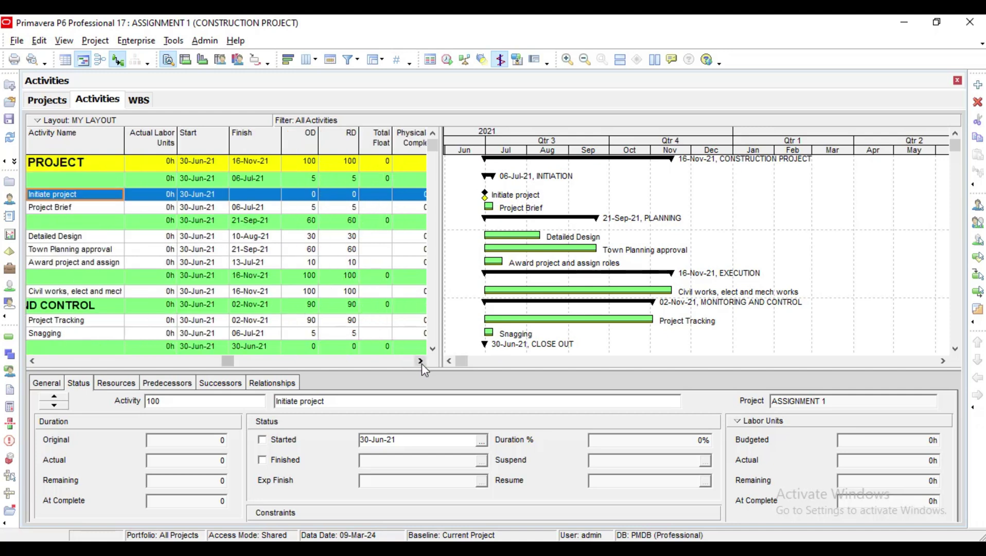
pyautogui.click(420, 362)
pyautogui.click(420, 362)
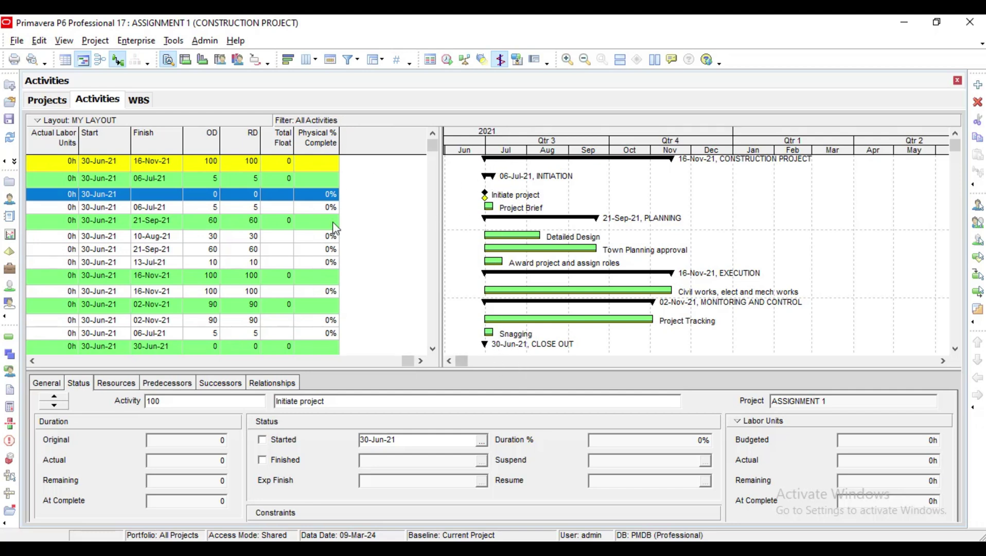
pyautogui.click(29, 362)
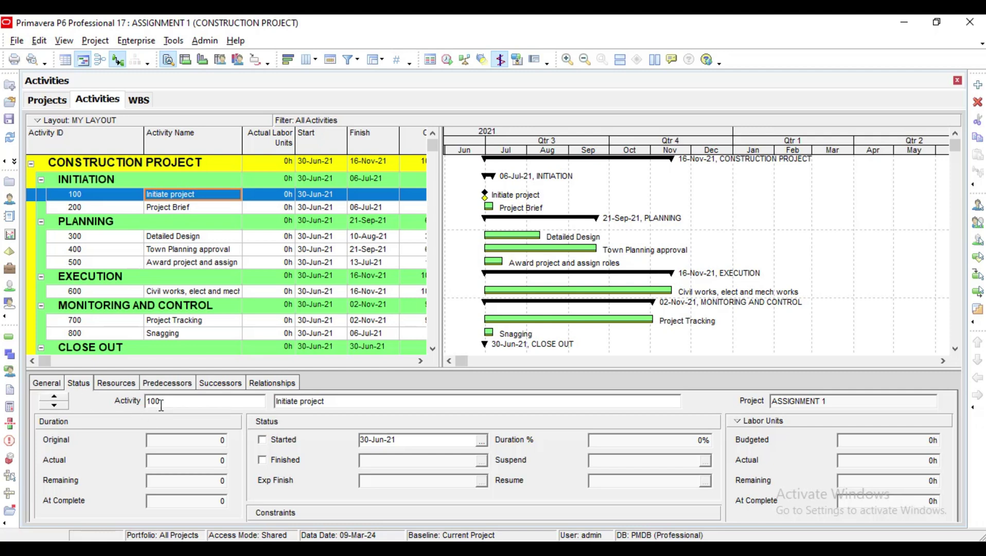
pyautogui.click(169, 209)
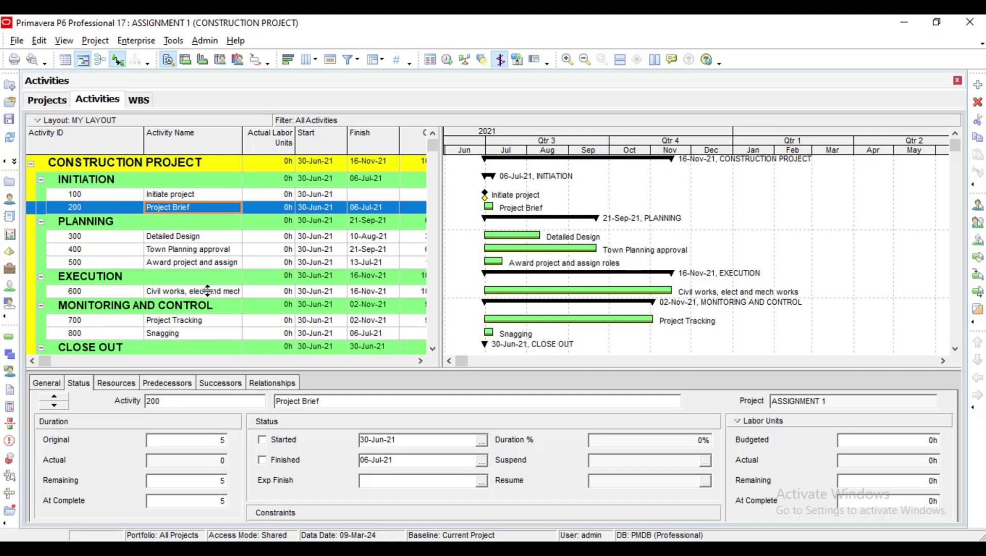
pyautogui.click(180, 238)
pyautogui.press('Down')
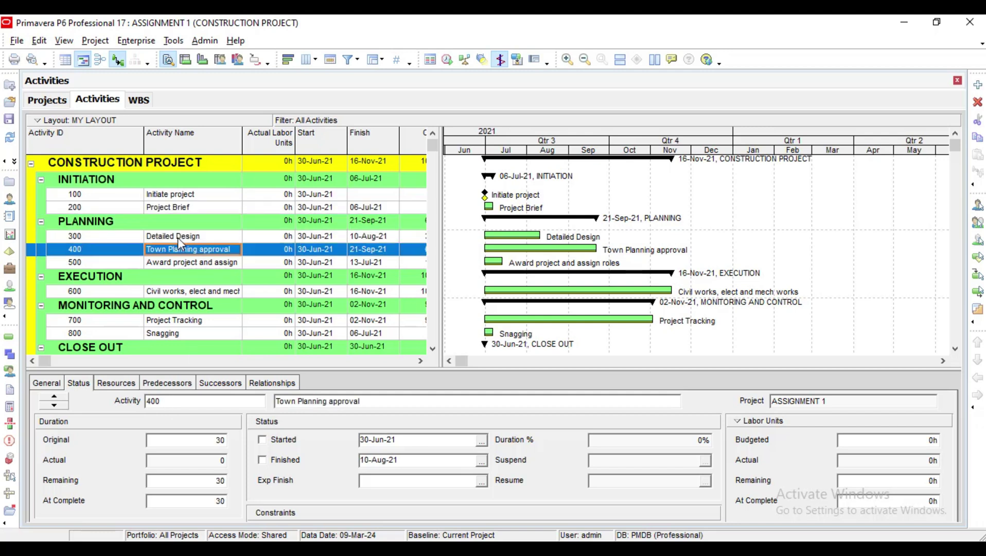
# Assign Project Brief (200) as a successor of the Initiate project activity (100) under INITIATION
pyautogui.press('Down')
pyautogui.press('Down')
pyautogui.press('Up')
pyautogui.press('Up')
pyautogui.press('Up')
pyautogui.press('Up')
pyautogui.press('Up')
pyautogui.press('Up')
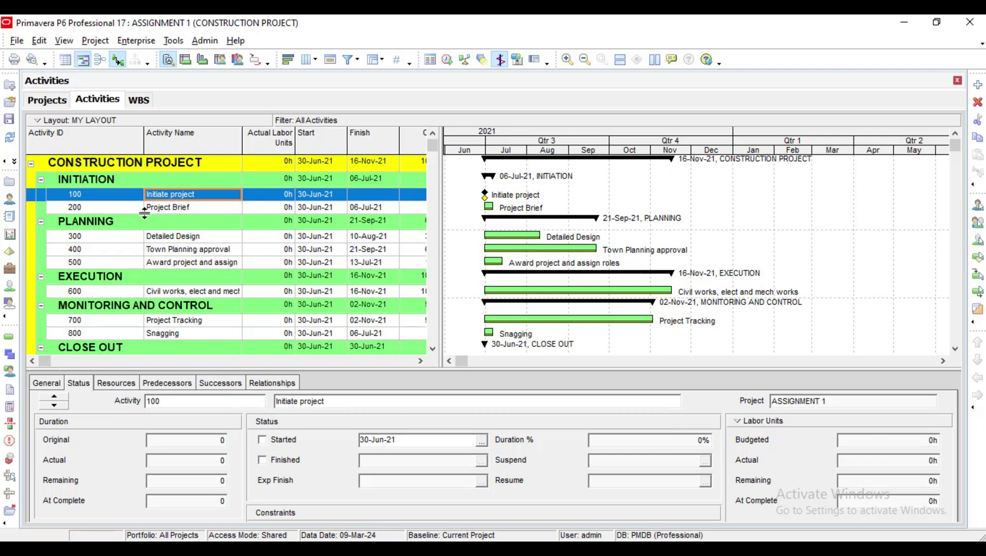
pyautogui.click(212, 387)
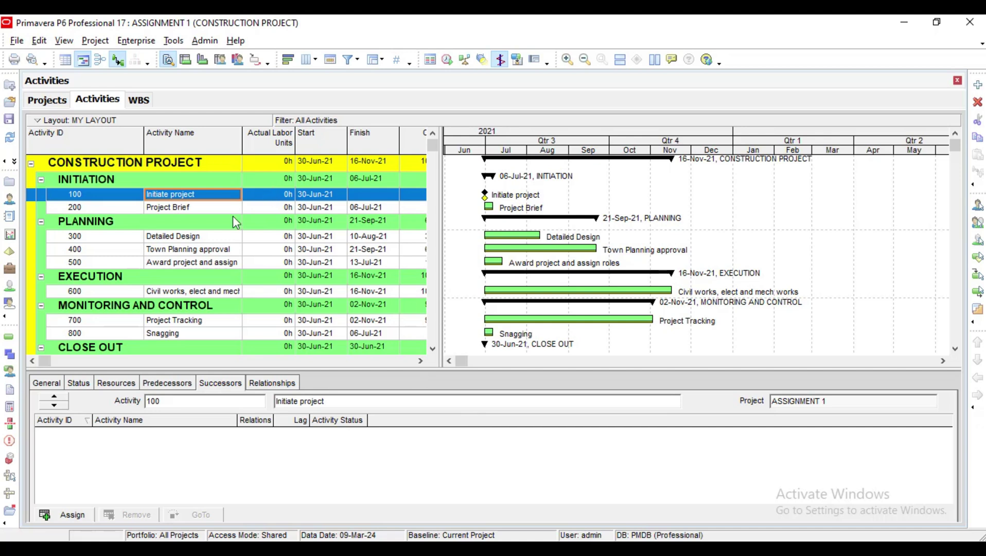
pyautogui.click(57, 518)
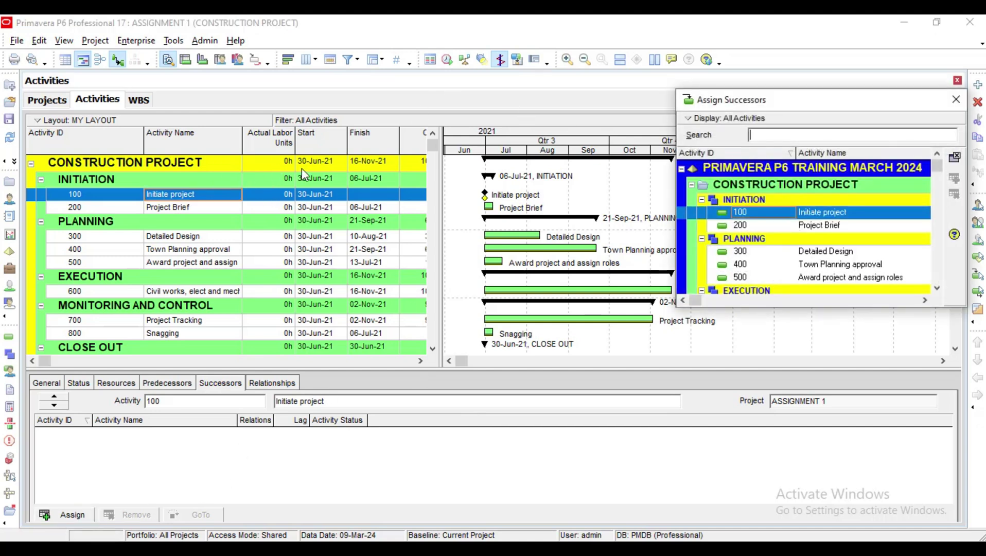
pyautogui.click(818, 229)
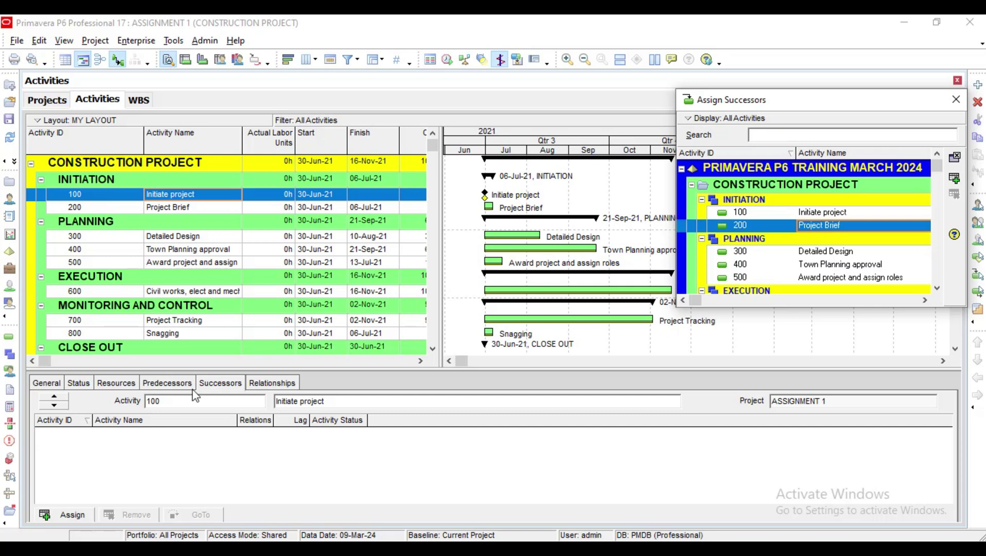
pyautogui.click(955, 179)
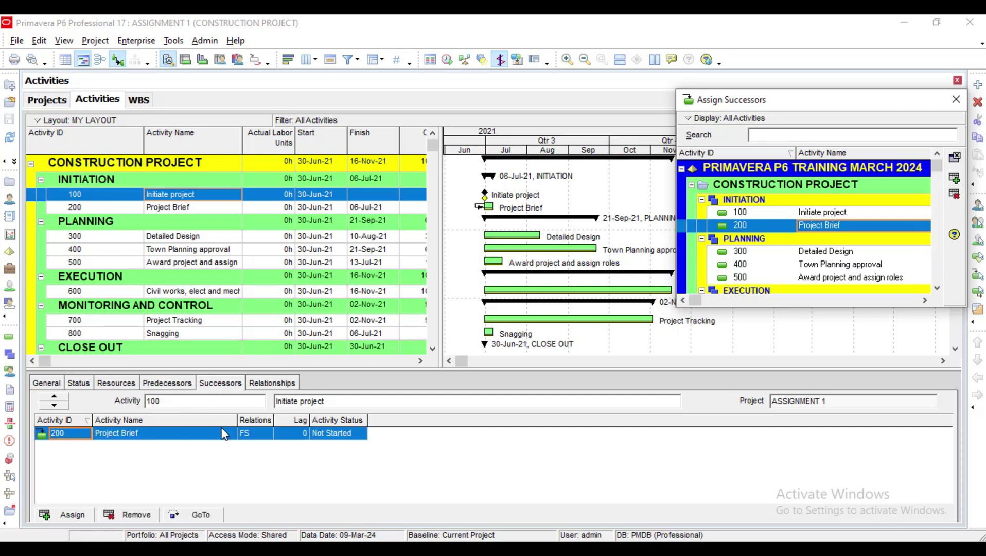
# Change the relationship type of the Project Brief successor to SS and close the successor assignment window
pyautogui.click(260, 436)
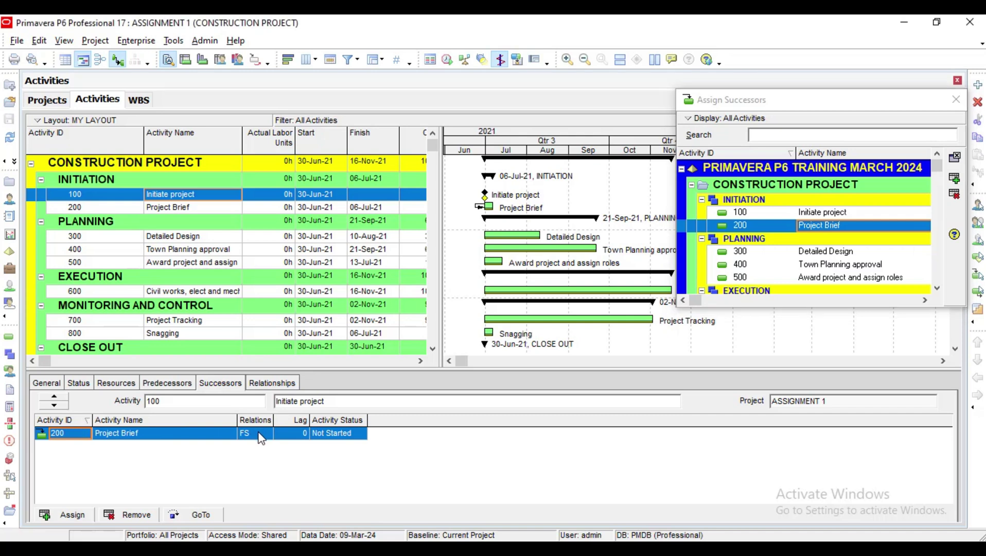
pyautogui.click(264, 437)
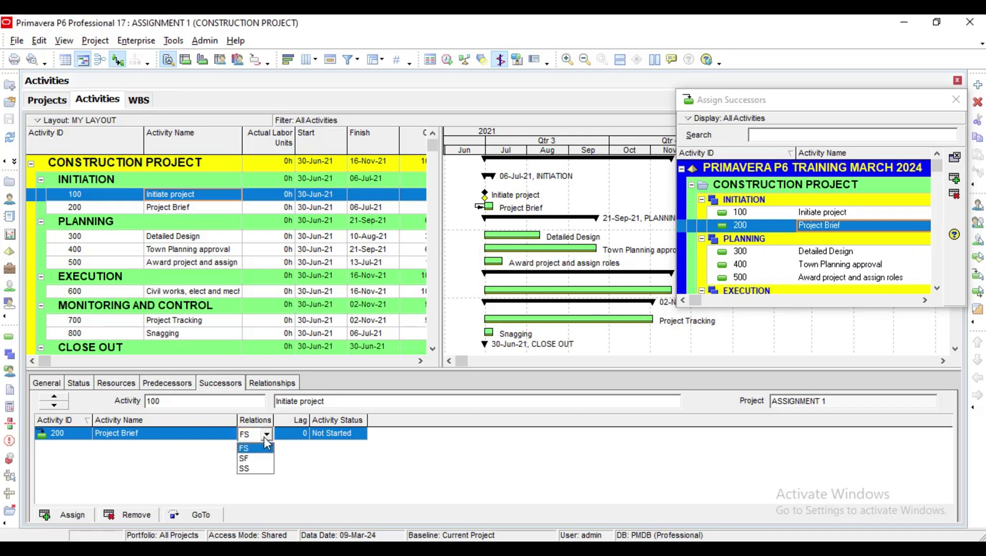
pyautogui.click(248, 468)
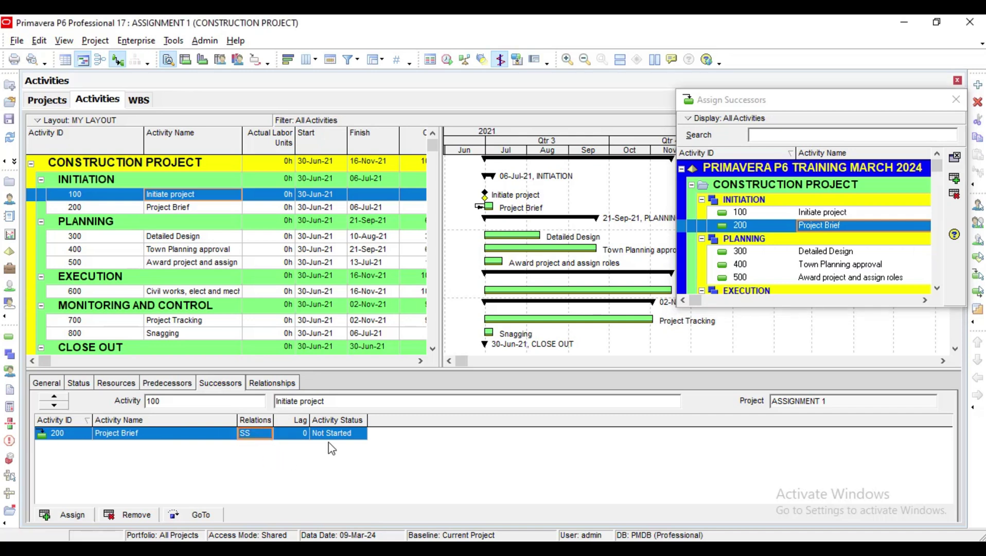
pyautogui.click(957, 103)
pyautogui.click(956, 101)
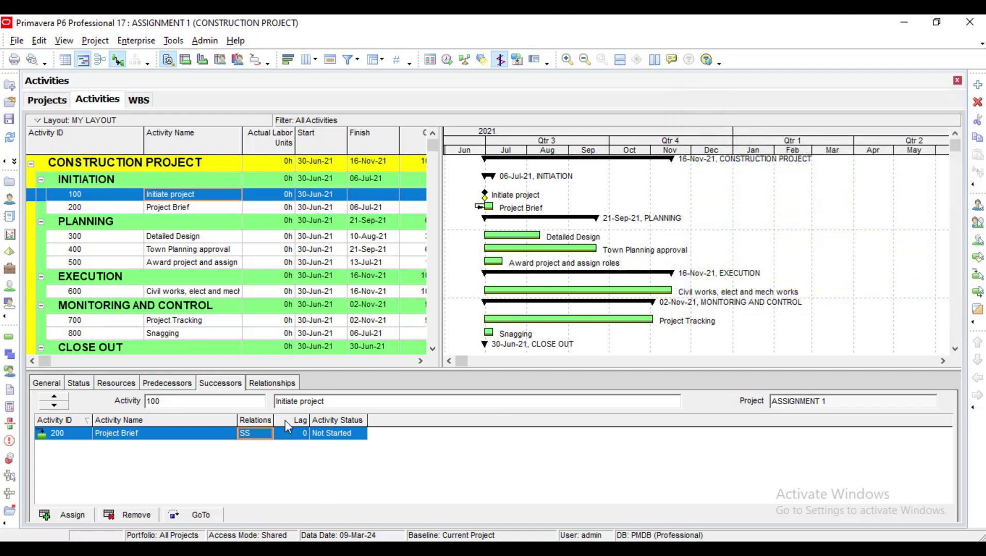
# Show the predecessors and successors of Initiate project together, and open the customization of the activity detail tabs
pyautogui.click(42, 436)
pyautogui.click(265, 386)
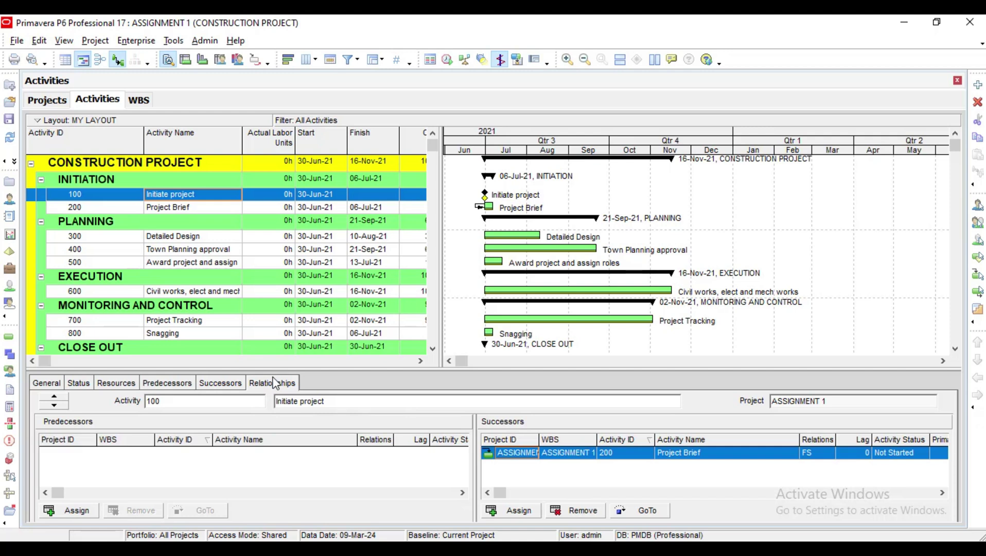
pyautogui.rightClick(341, 379)
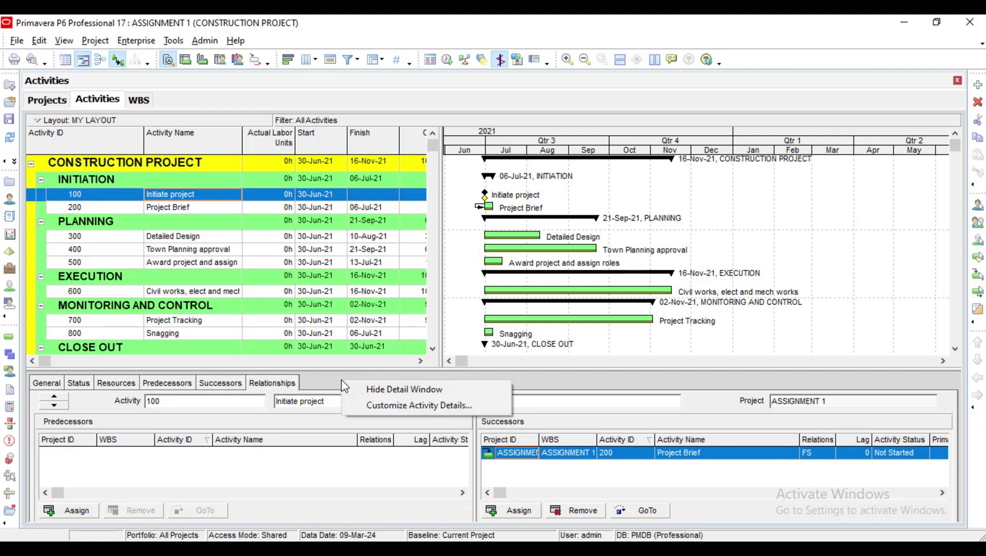
pyautogui.click(317, 383)
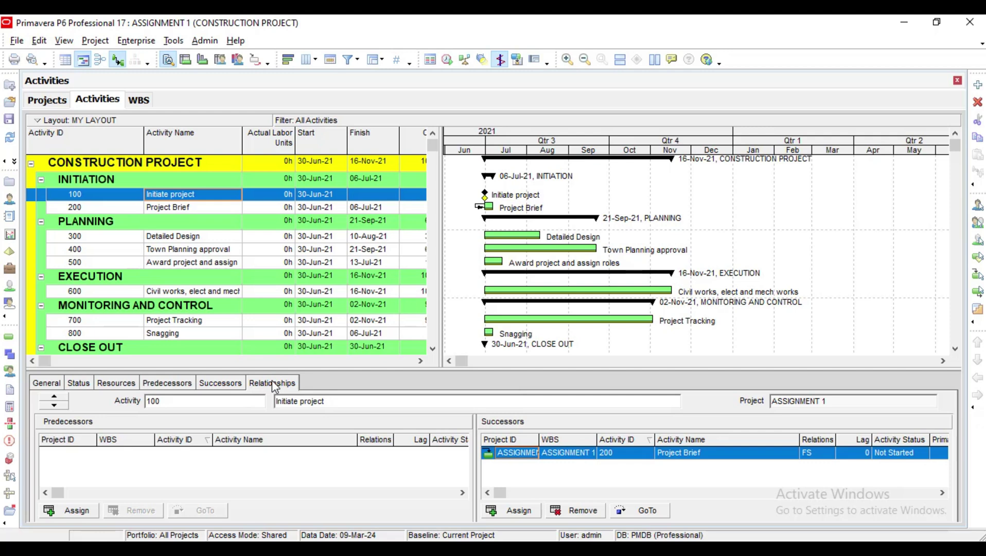
pyautogui.rightClick(360, 389)
pyautogui.click(407, 409)
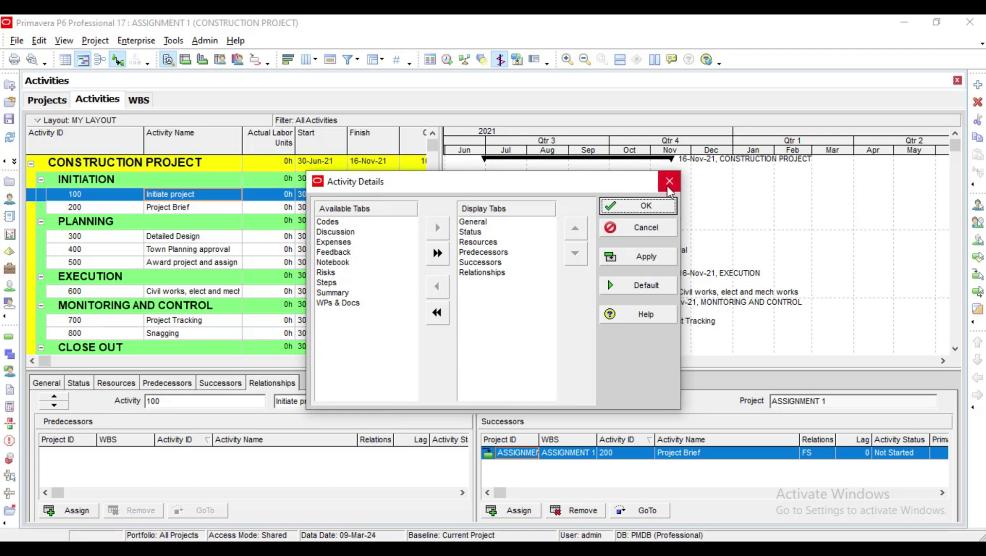
# Customize the activity details and remove Relationships from the displayed tabs
pyautogui.click(670, 181)
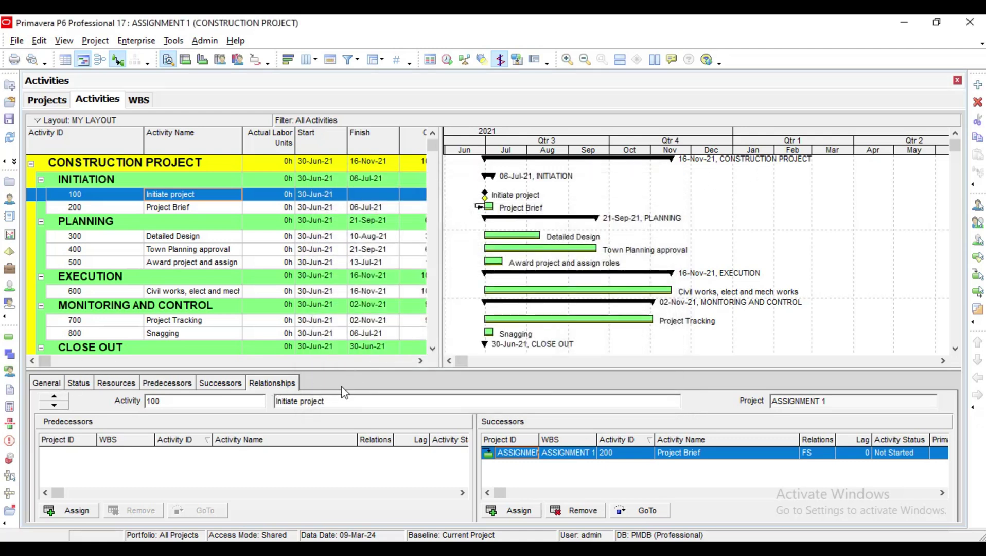
pyautogui.rightClick(325, 385)
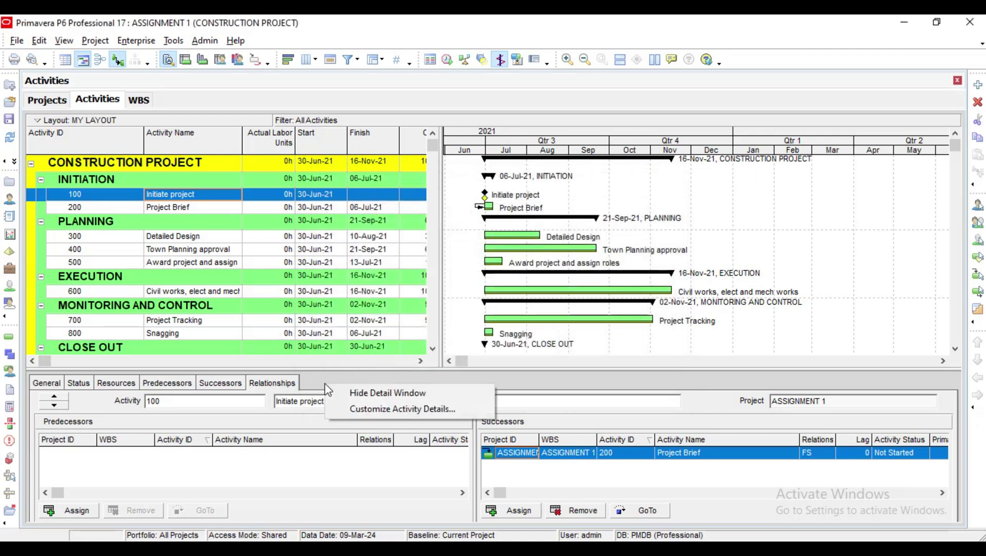
pyautogui.click(367, 410)
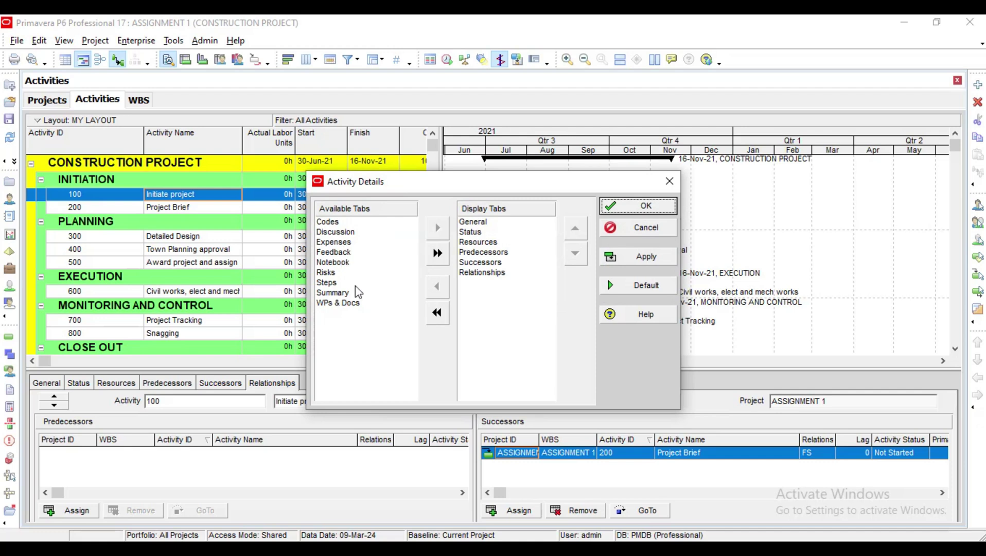
pyautogui.click(484, 274)
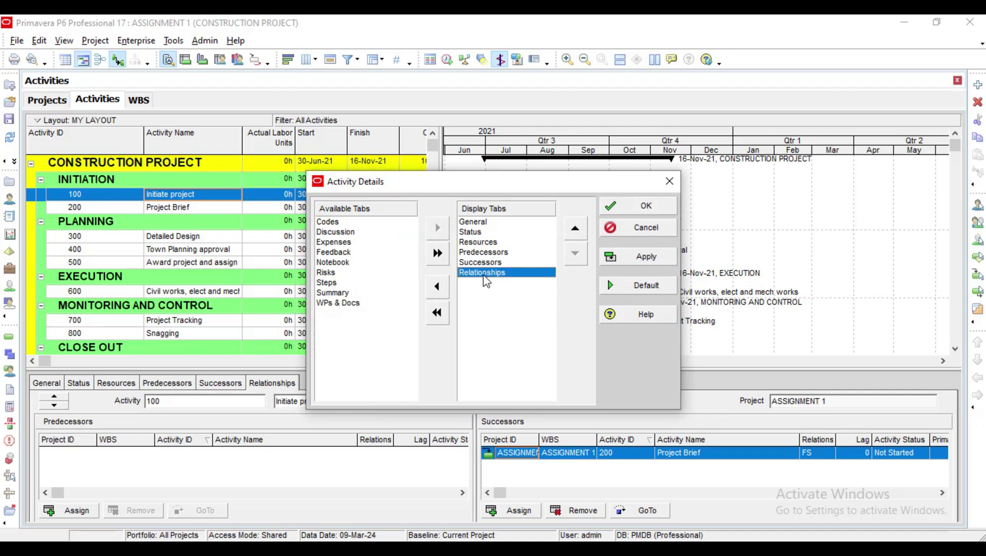
pyautogui.click(437, 287)
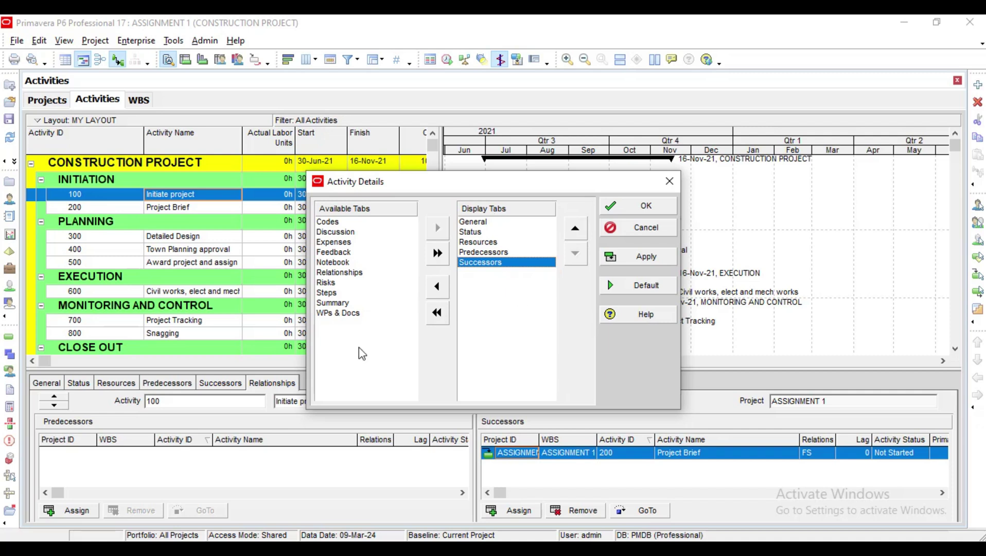
# Add Relationships back to the displayed activity detail tabs after Successors and accept the configuration
pyautogui.click(333, 274)
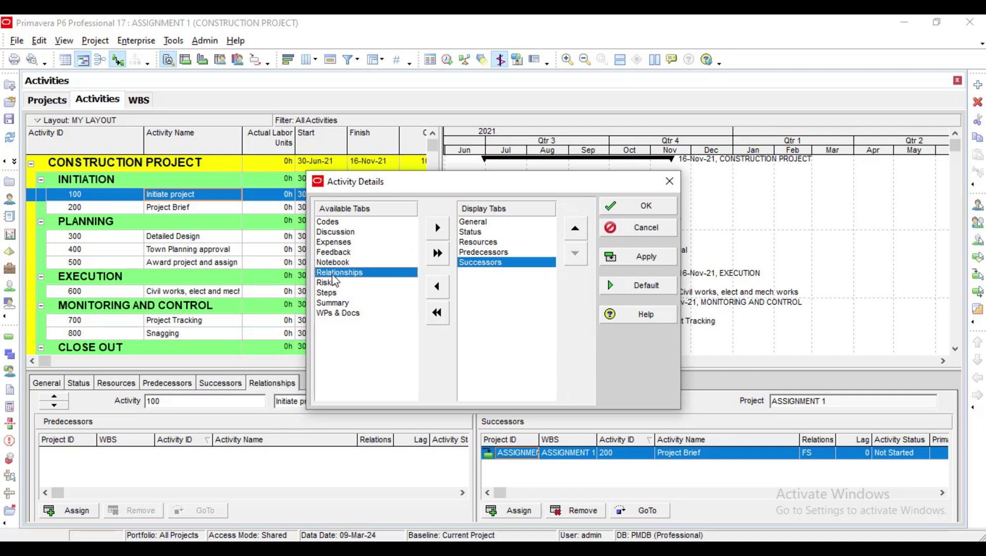
pyautogui.click(438, 229)
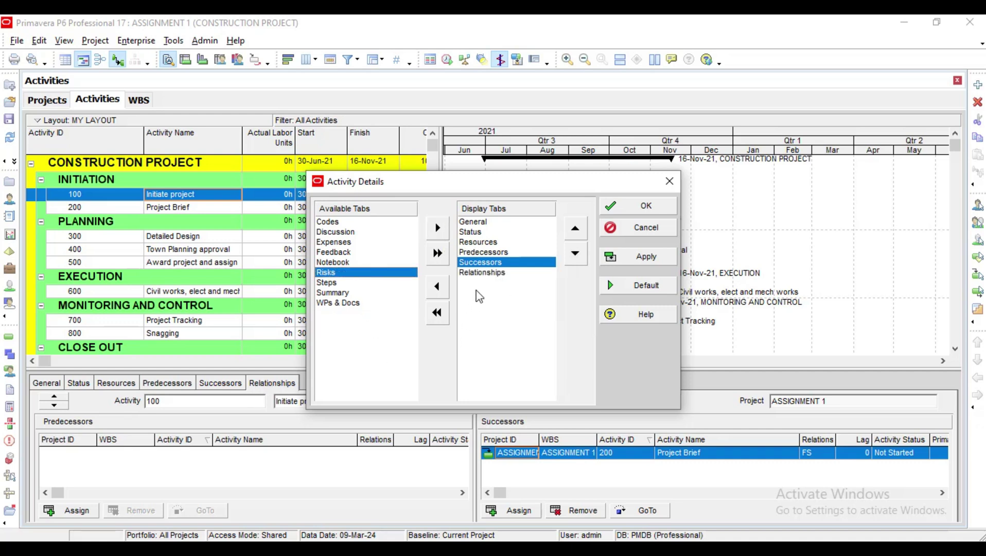
pyautogui.click(480, 274)
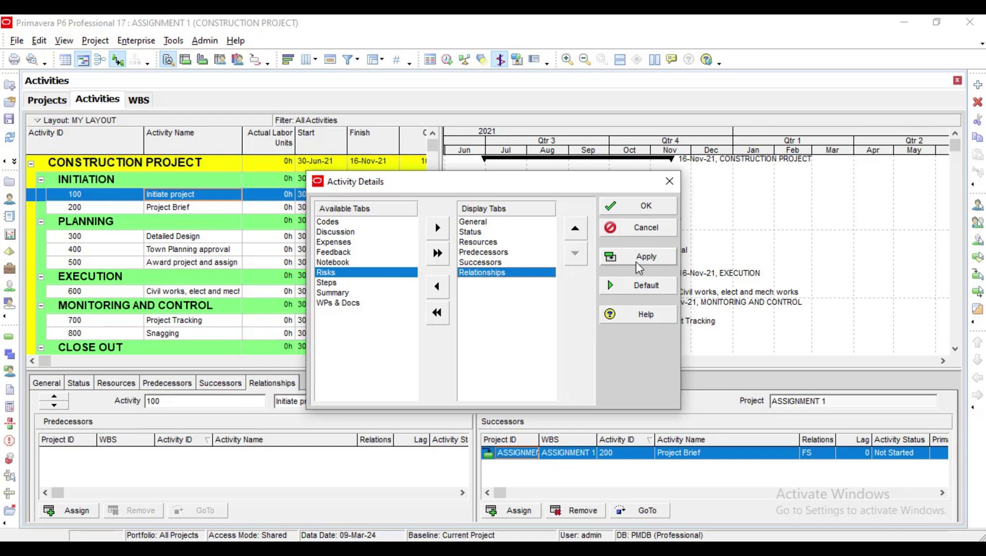
pyautogui.click(646, 208)
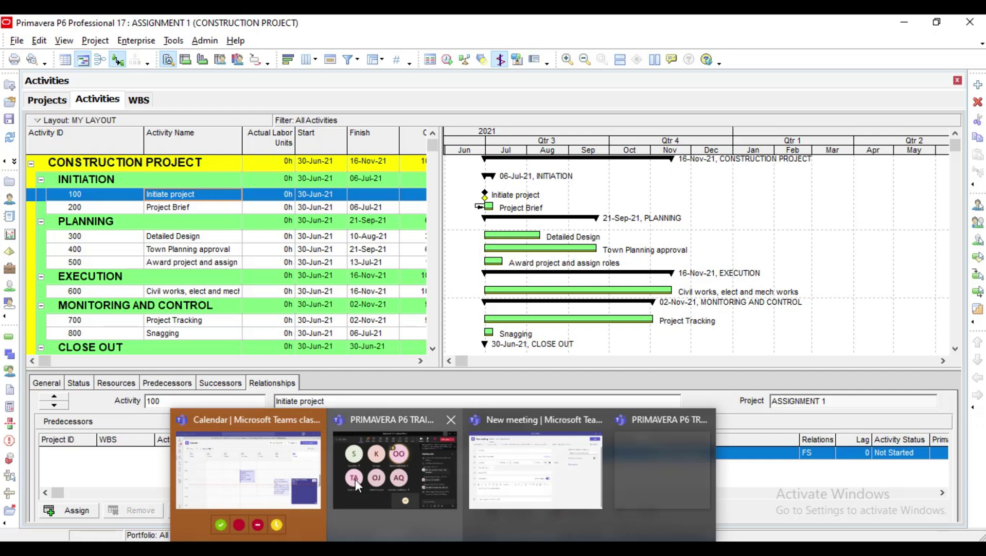
# Switch to the Microsoft Teams training meeting, check the meeting chat, and return to Primavera P6
pyautogui.click(355, 479)
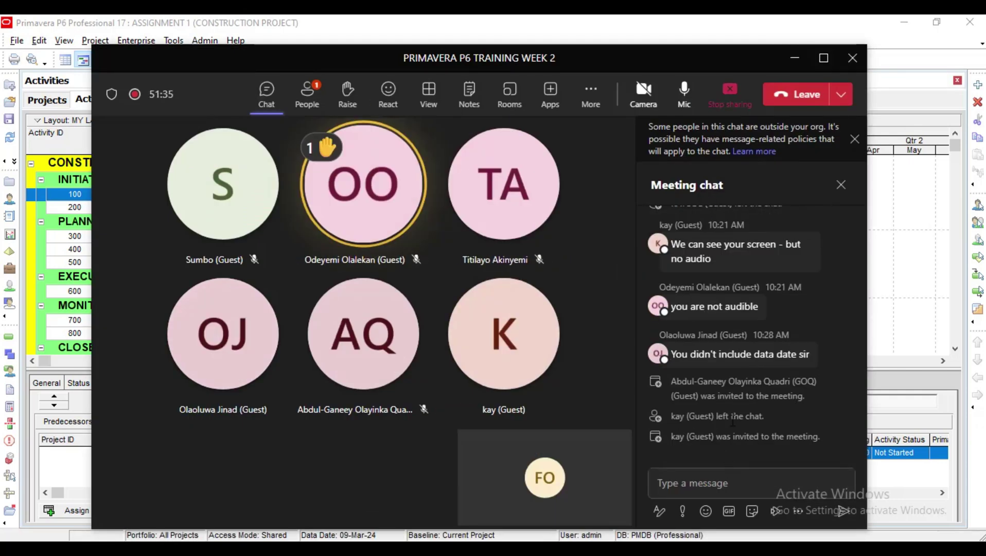
pyautogui.scroll(5, 712, 298)
pyautogui.click(795, 61)
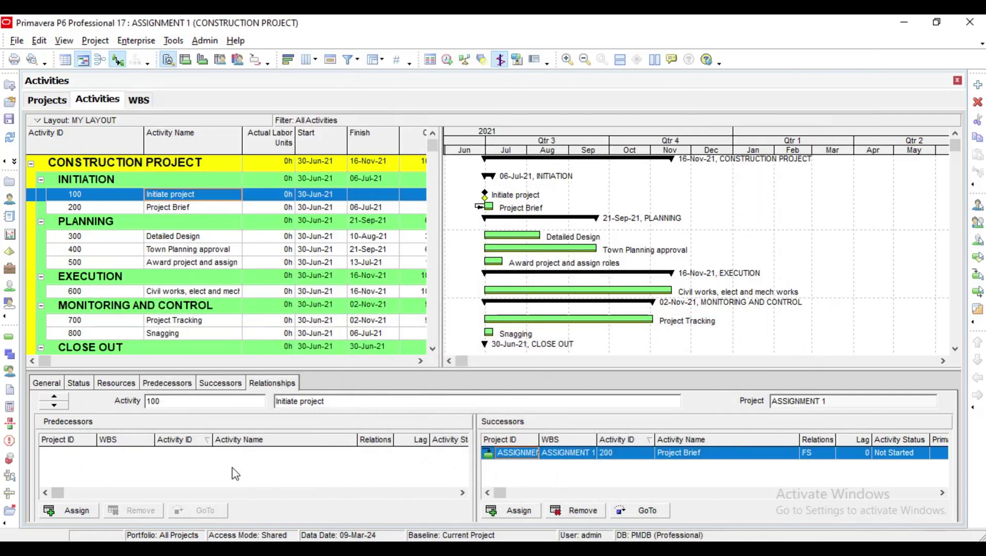
pyautogui.click(758, 301)
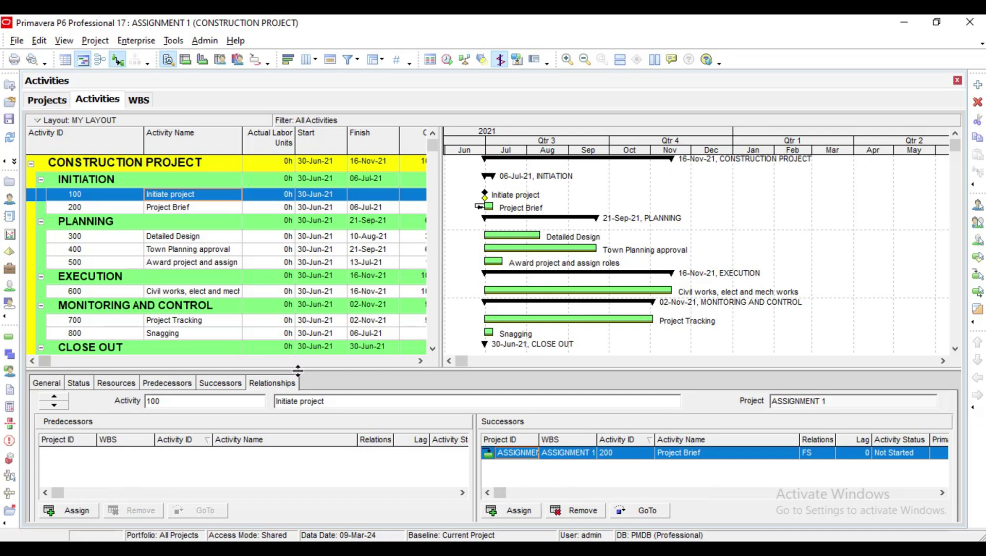
# Enlarge the activity details area and set Initiate project's relationship to its successor Project Brief to SS
pyautogui.moveTo(300, 355); pyautogui.dragTo(300, 327)
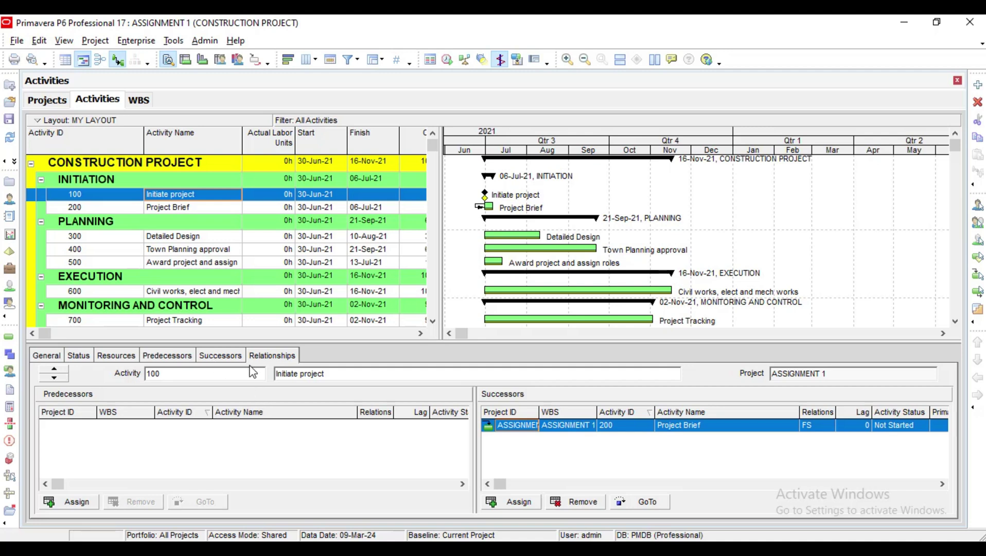
pyautogui.click(210, 359)
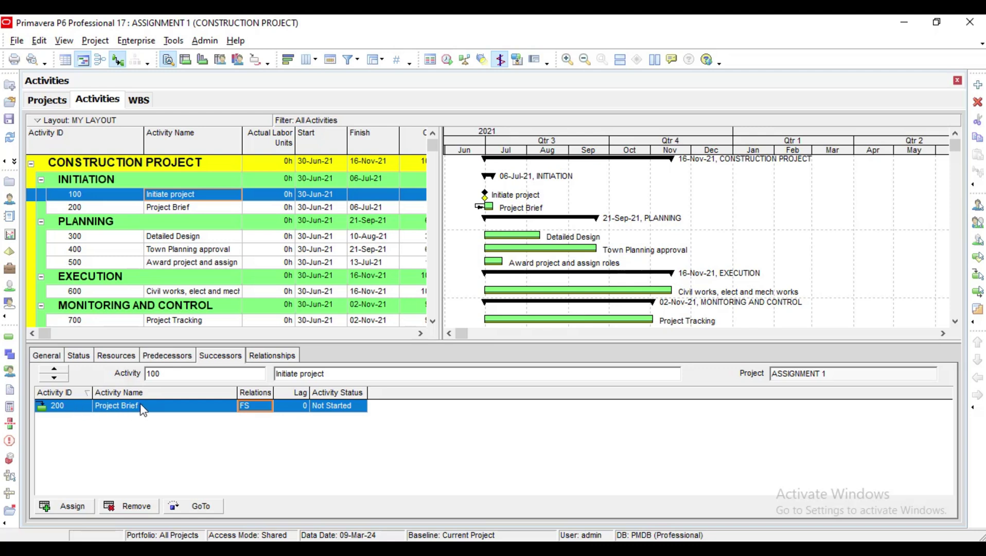
pyautogui.click(266, 408)
pyautogui.click(251, 444)
# Go through the activities one after another to examine the successors assigned to each
pyautogui.click(166, 209)
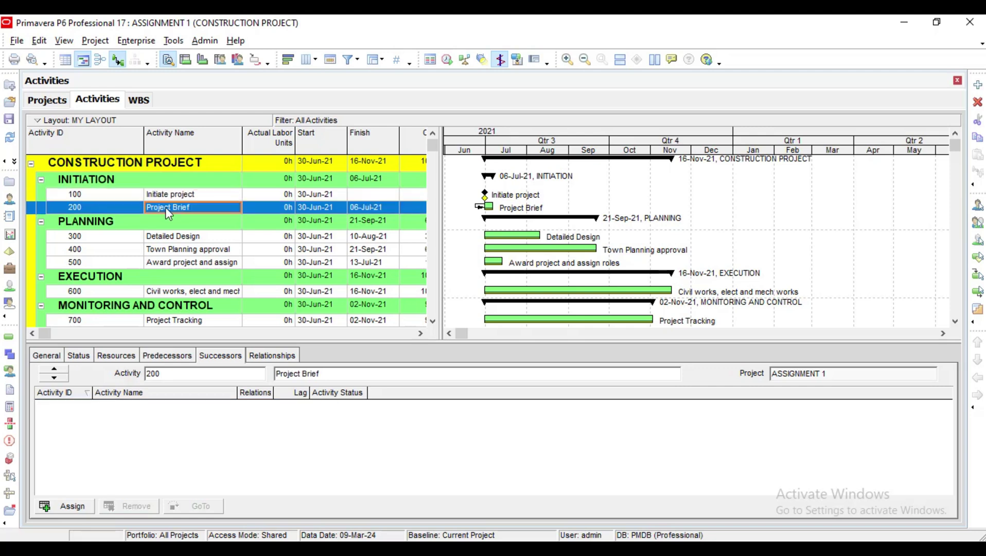
pyautogui.click(56, 377)
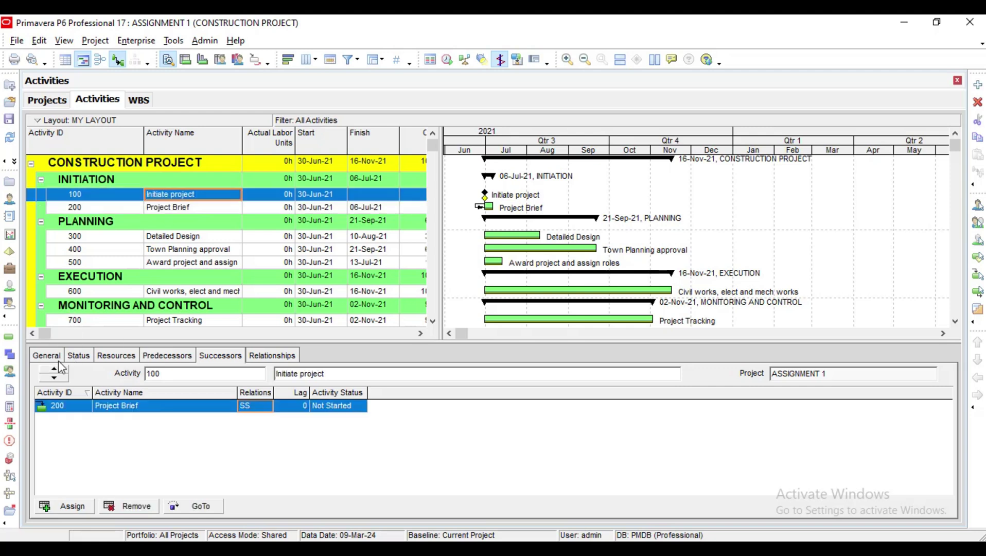
pyautogui.click(58, 378)
pyautogui.click(58, 377)
pyautogui.click(57, 377)
pyautogui.click(58, 378)
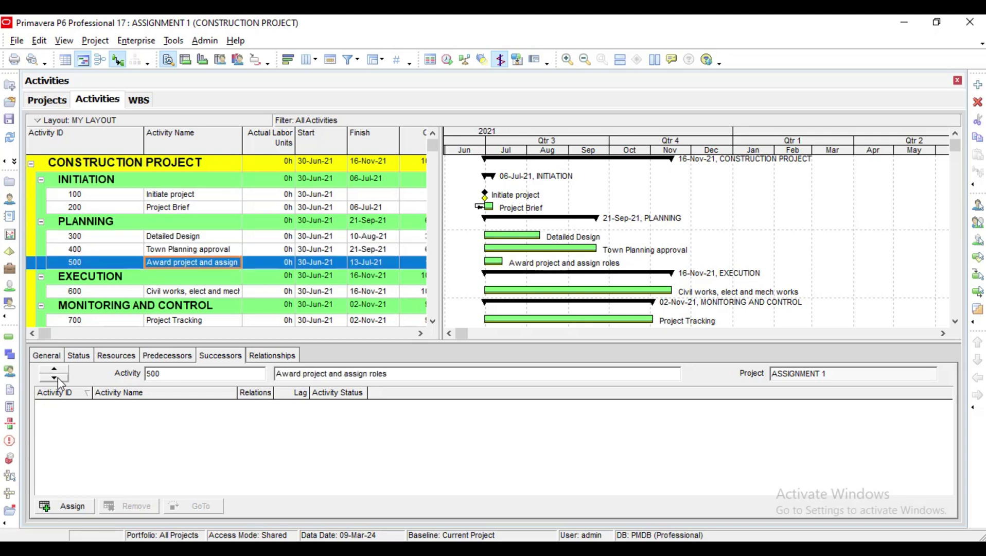
pyautogui.click(58, 377)
pyautogui.click(58, 377)
pyautogui.click(58, 378)
pyautogui.click(58, 378)
pyautogui.click(57, 378)
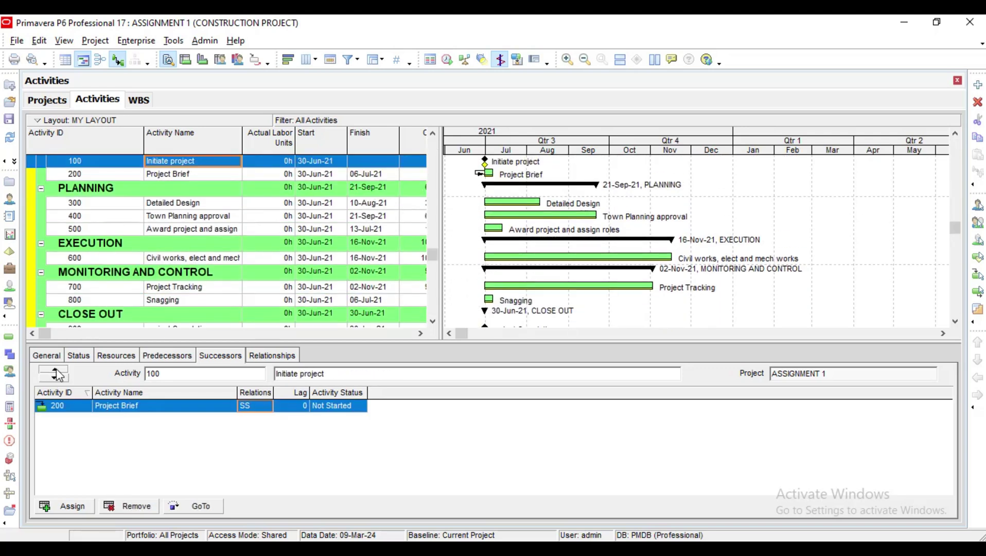
pyautogui.click(172, 374)
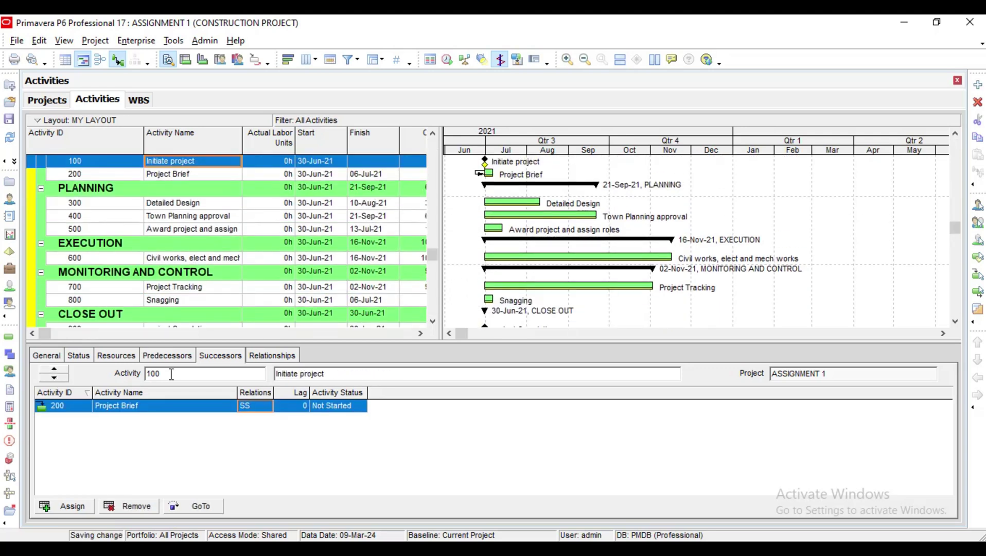
# Assign activity 300 Detailed Design as a successor of activity 200 Project Brief
pyautogui.click(57, 379)
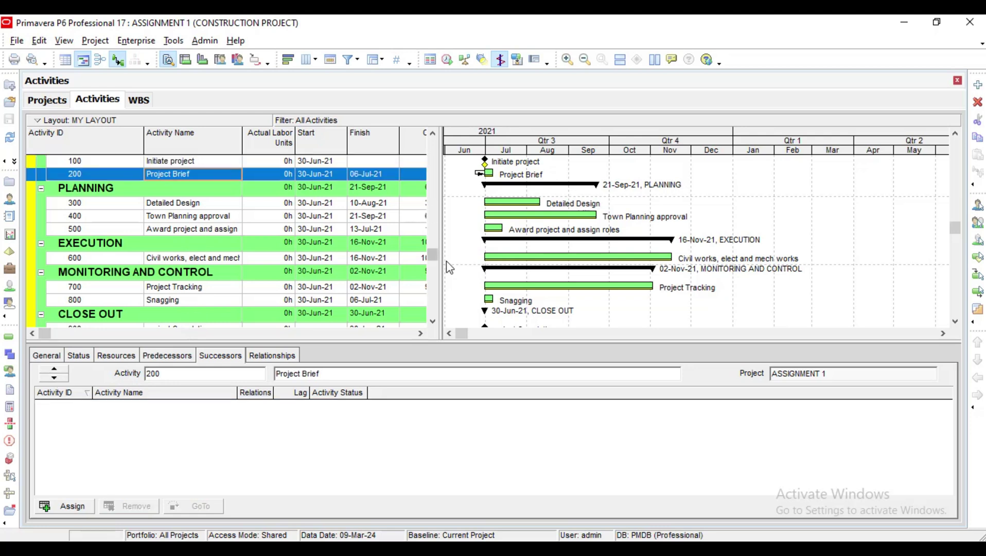
pyautogui.click(434, 136)
pyautogui.click(434, 136)
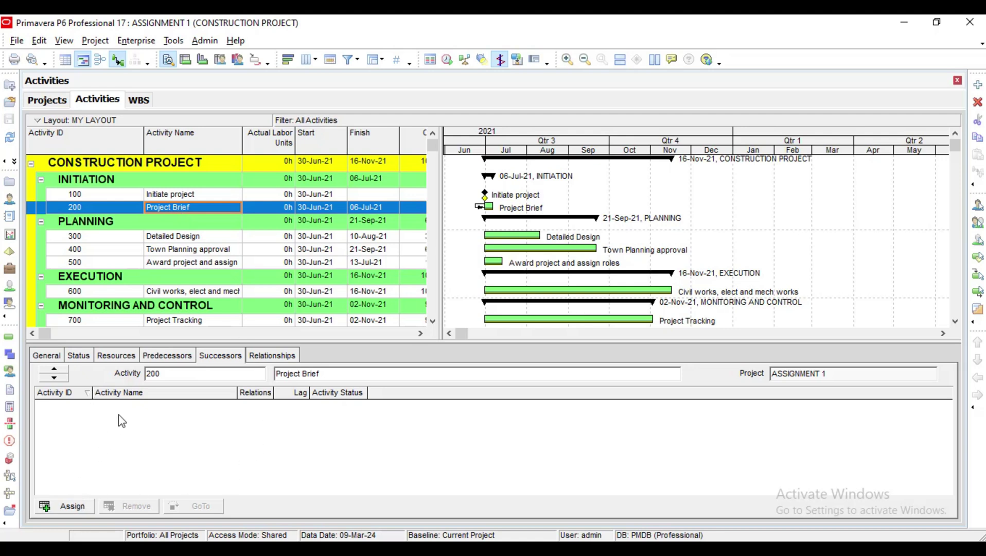
pyautogui.click(78, 509)
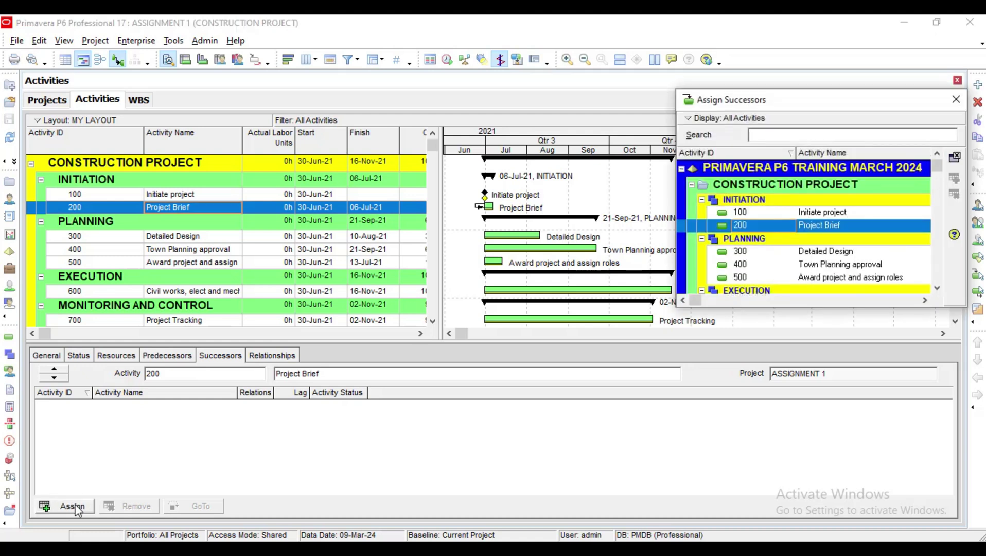
pyautogui.click(812, 252)
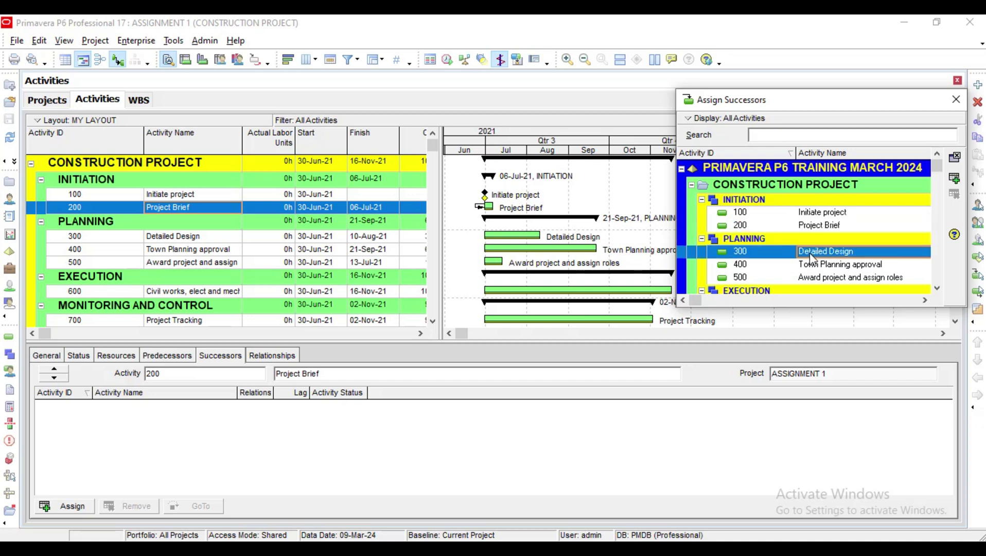
pyautogui.click(62, 506)
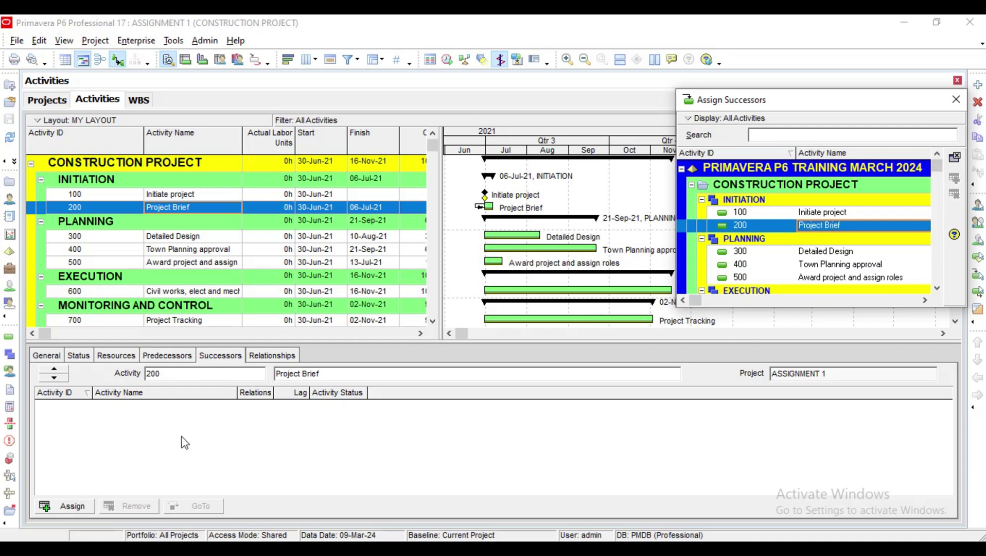
pyautogui.click(828, 255)
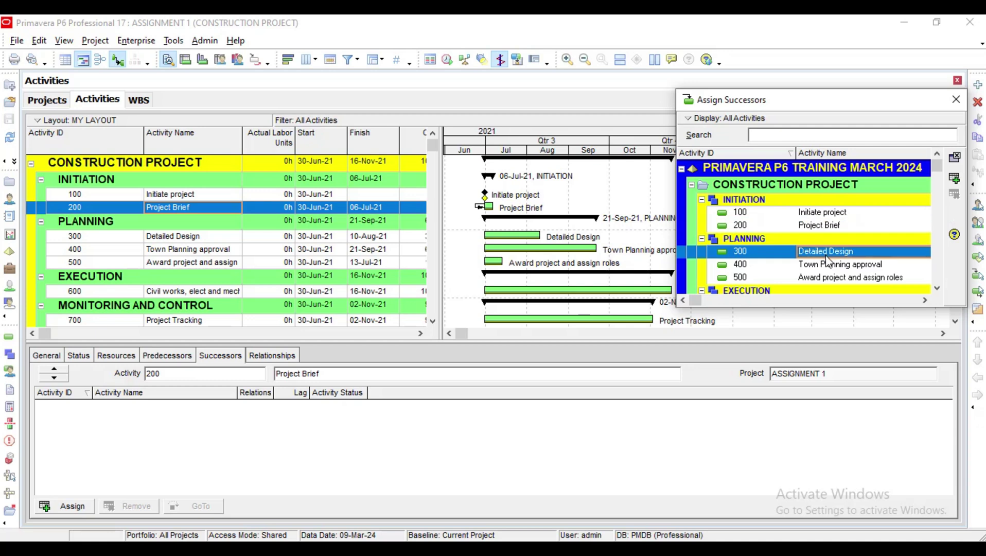
pyautogui.click(955, 179)
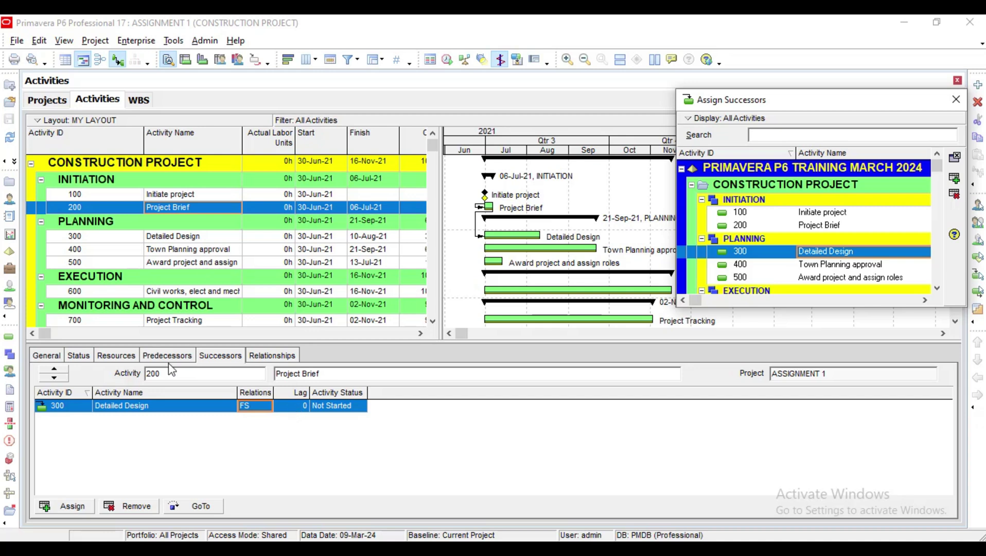
# Assign activity 400 Town Planning approval as a successor of activity 300 Detailed Design with a lag of -5
pyautogui.click(55, 377)
pyautogui.click(55, 377)
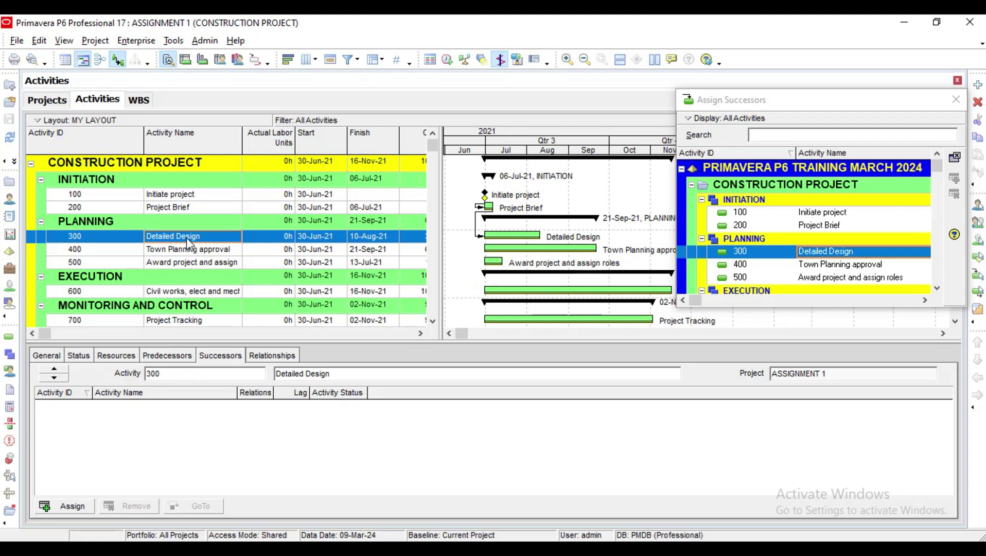
pyautogui.click(817, 265)
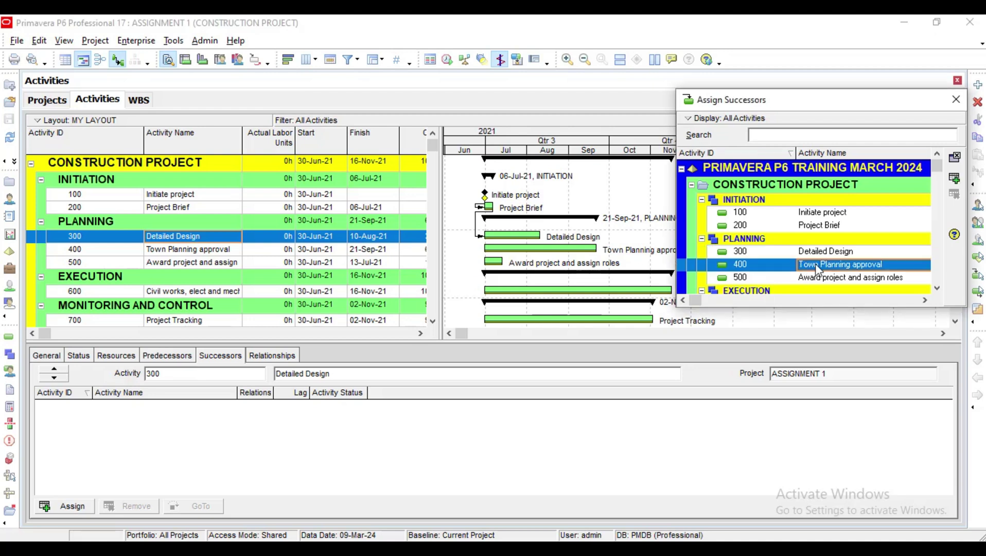
pyautogui.click(955, 180)
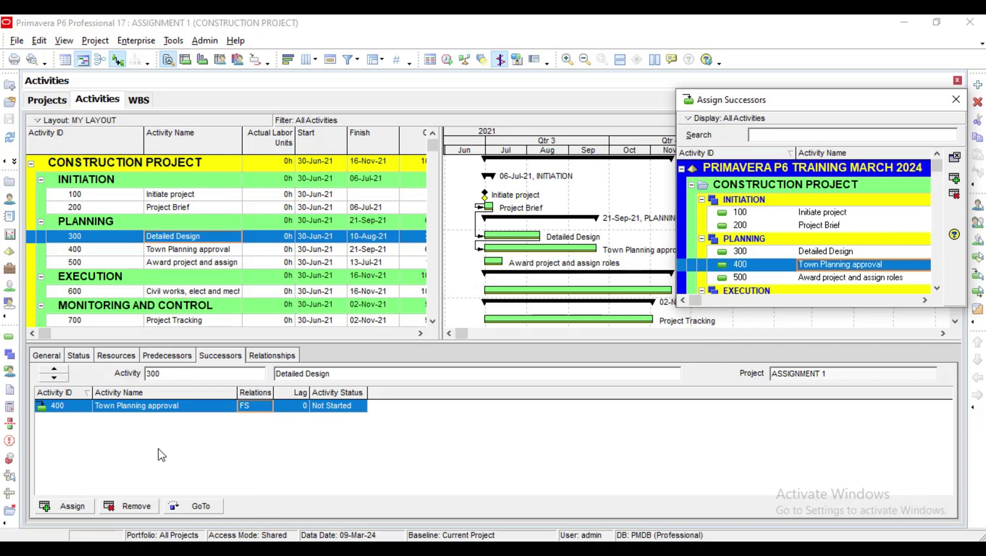
pyautogui.click(304, 407)
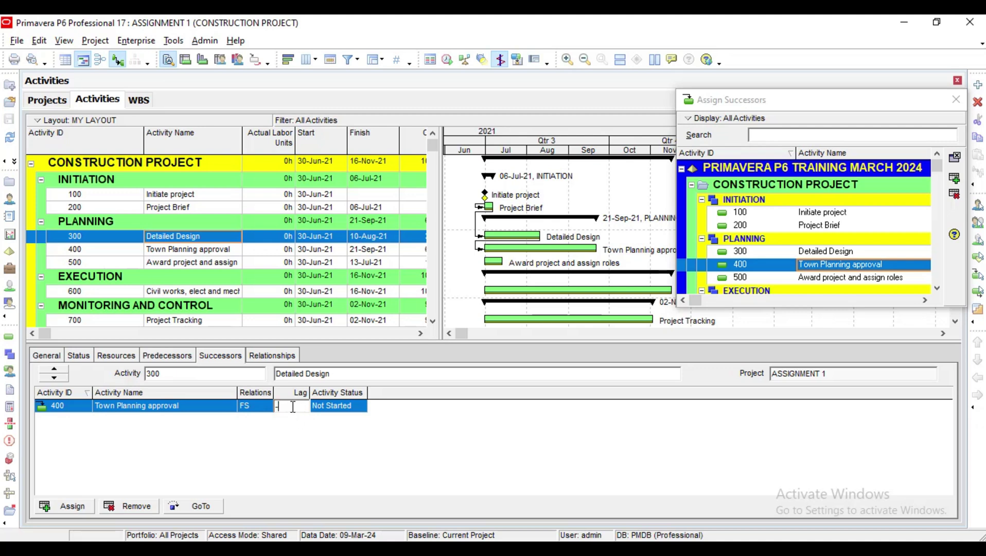
pyautogui.click(329, 432)
# Assign activity 500 Award project and assign roles as a successor of activity 300 Detailed Design with a lag of 15
pyautogui.click(937, 289)
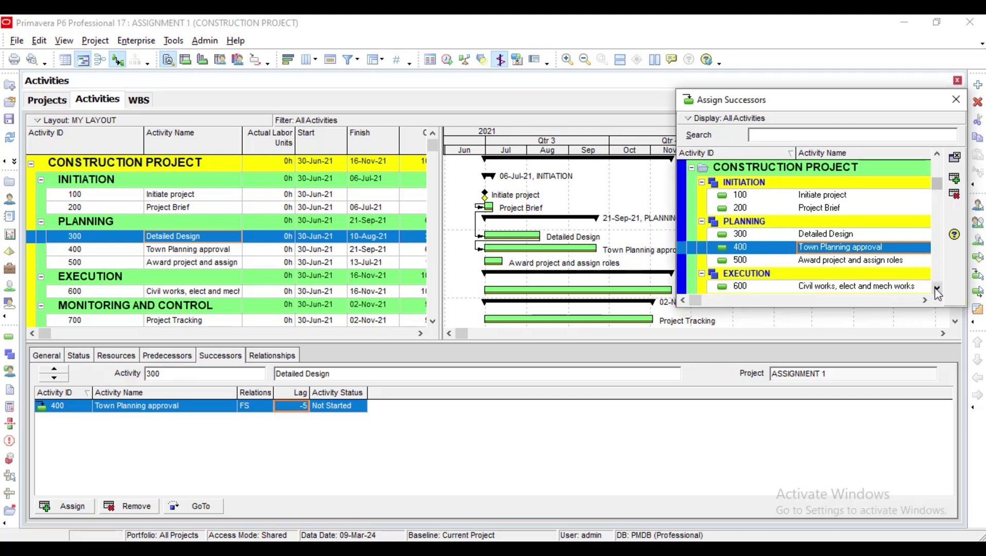
pyautogui.click(937, 289)
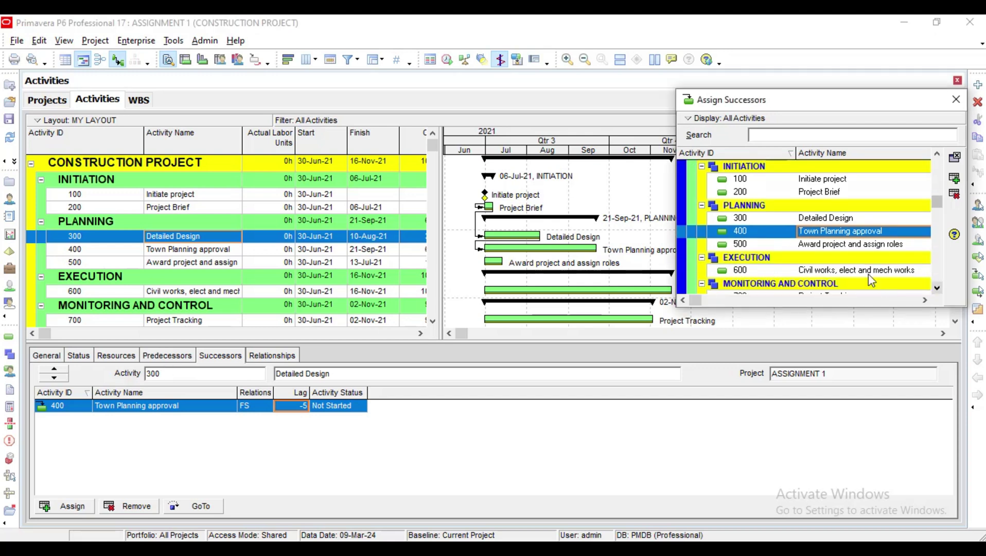
pyautogui.click(805, 244)
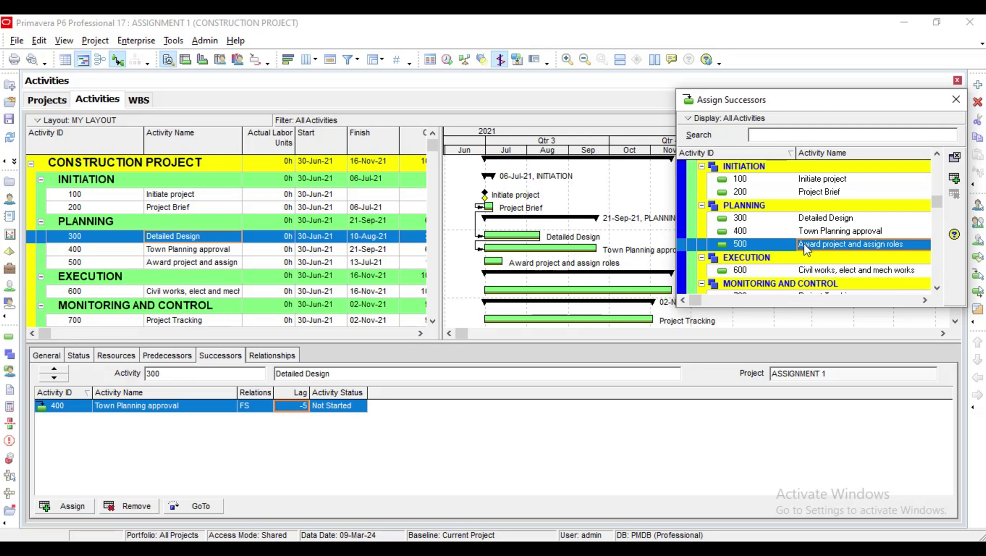
pyautogui.click(952, 181)
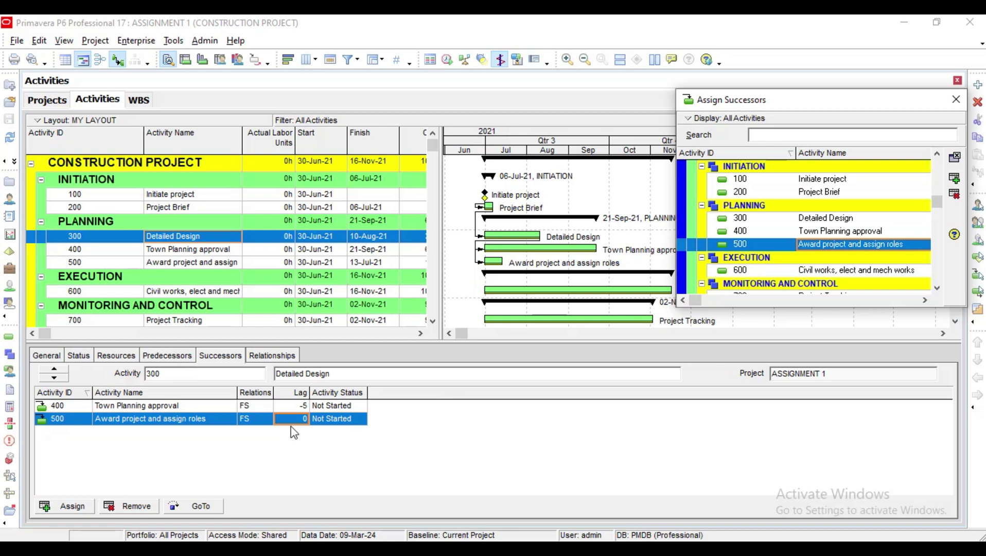
pyautogui.click(301, 419)
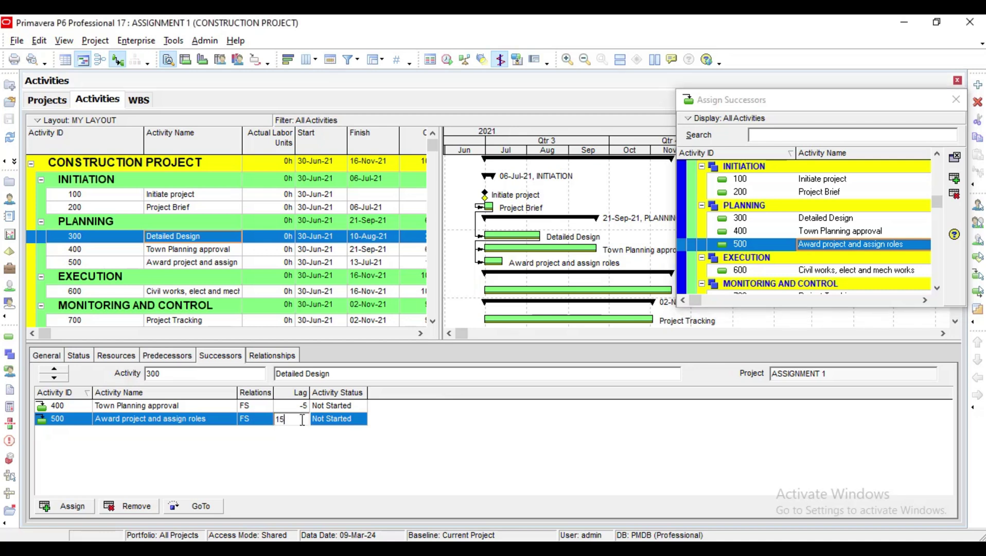
pyautogui.press('Return')
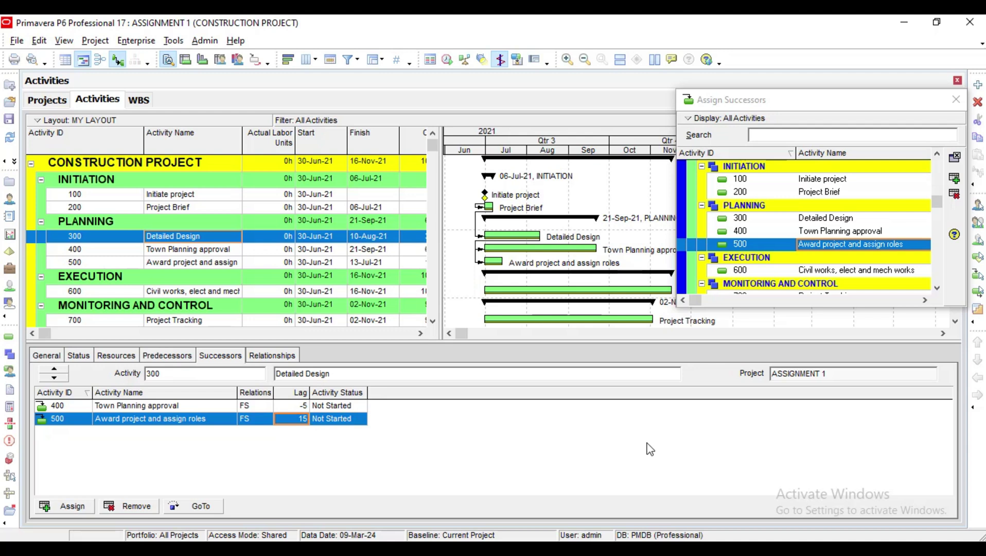
# Assign activity 400 Town Planning approval as a predecessor of activity 600 Civil works, elect and mech works
pyautogui.click(57, 377)
pyautogui.click(57, 377)
pyautogui.click(54, 377)
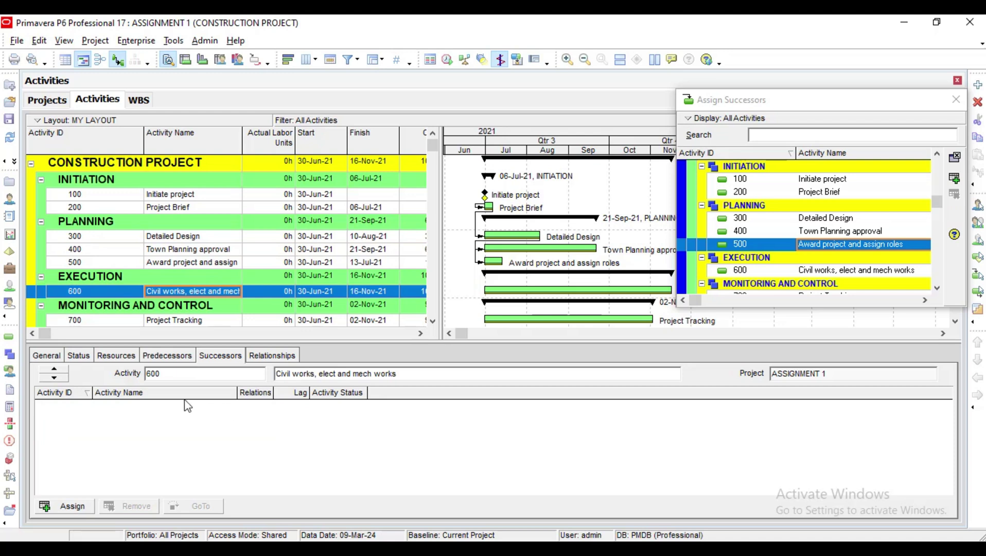
pyautogui.click(177, 361)
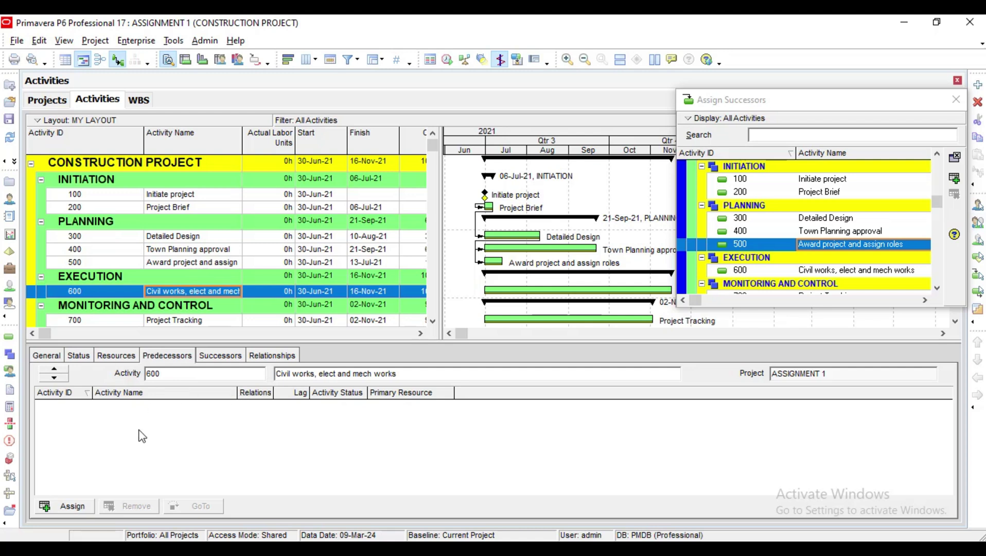
pyautogui.click(60, 508)
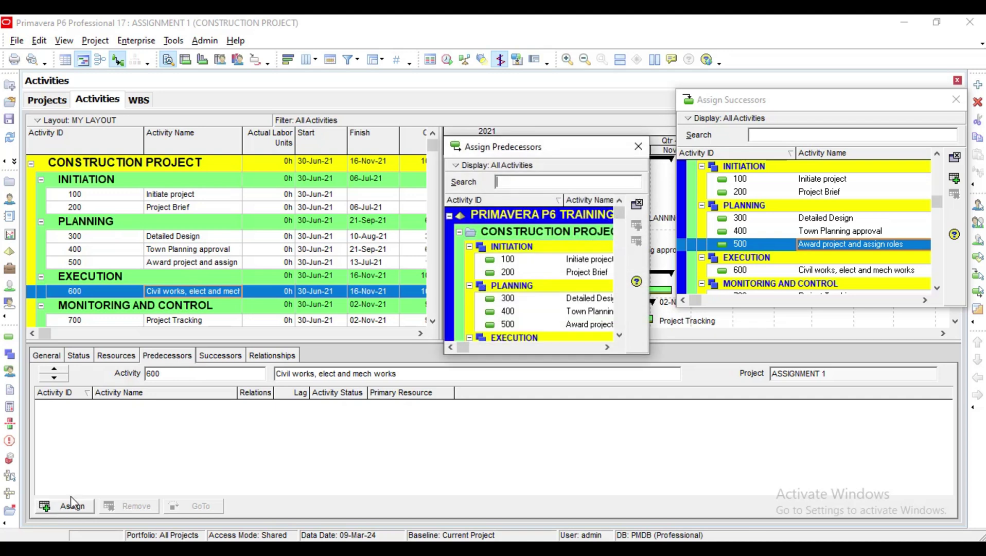
pyautogui.click(575, 312)
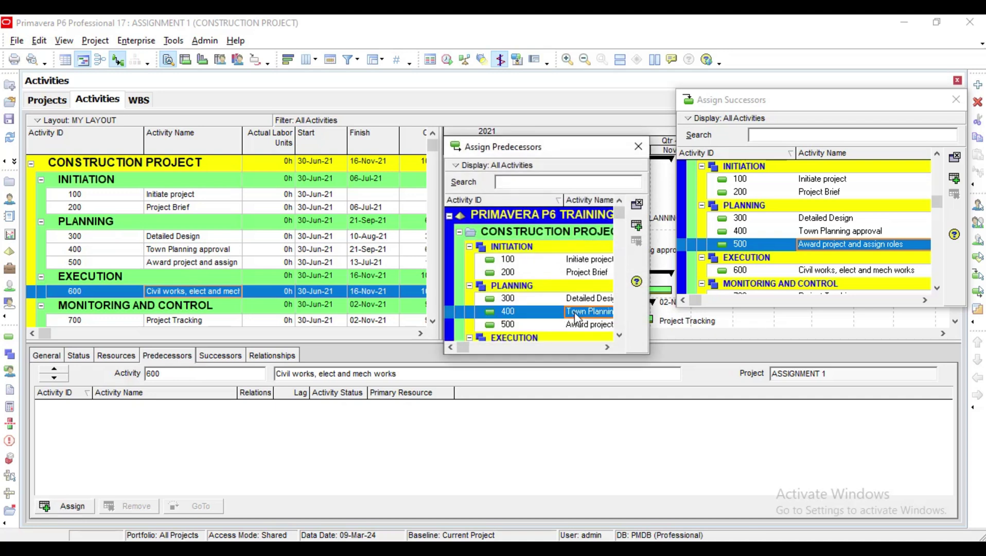
pyautogui.click(636, 227)
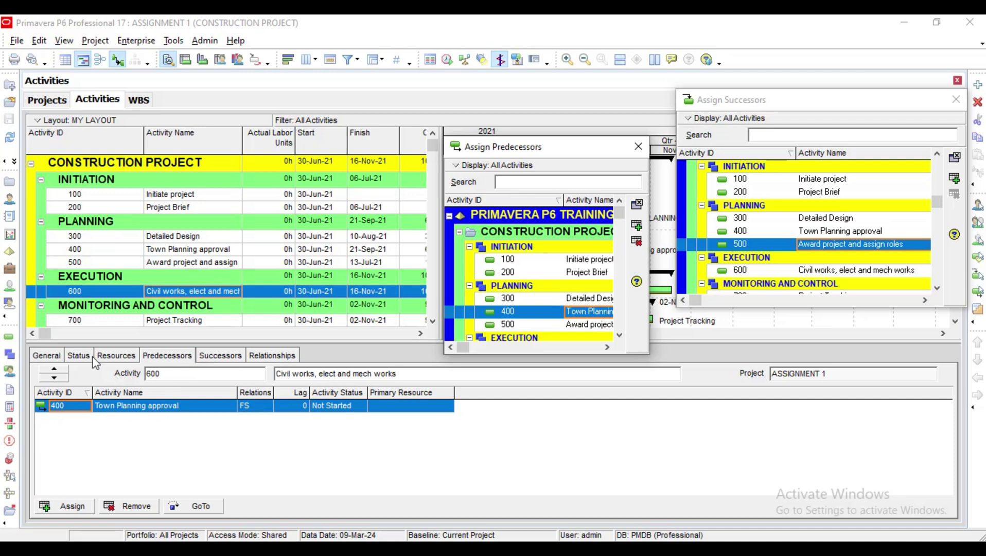
# Assign activity 600 as a predecessor of activity 700 Project Tracking with an SS relationship and a lag of 10
pyautogui.click(53, 378)
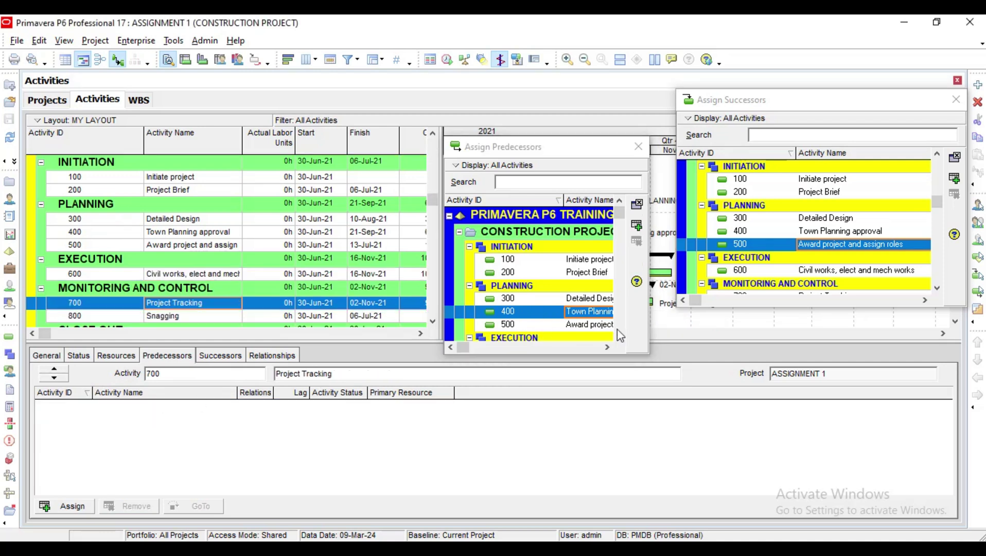
pyautogui.scroll(-2, 617, 333)
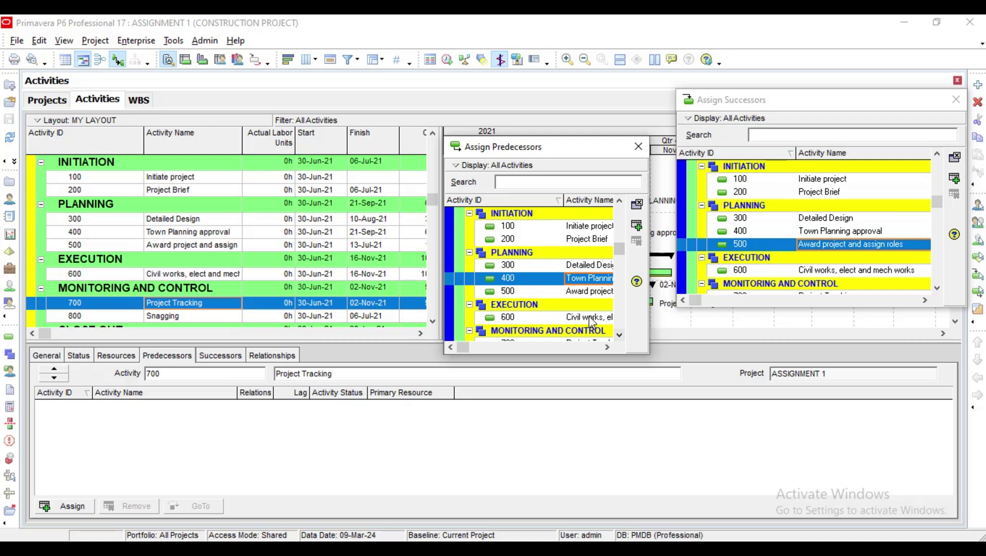
pyautogui.click(591, 320)
pyautogui.click(637, 226)
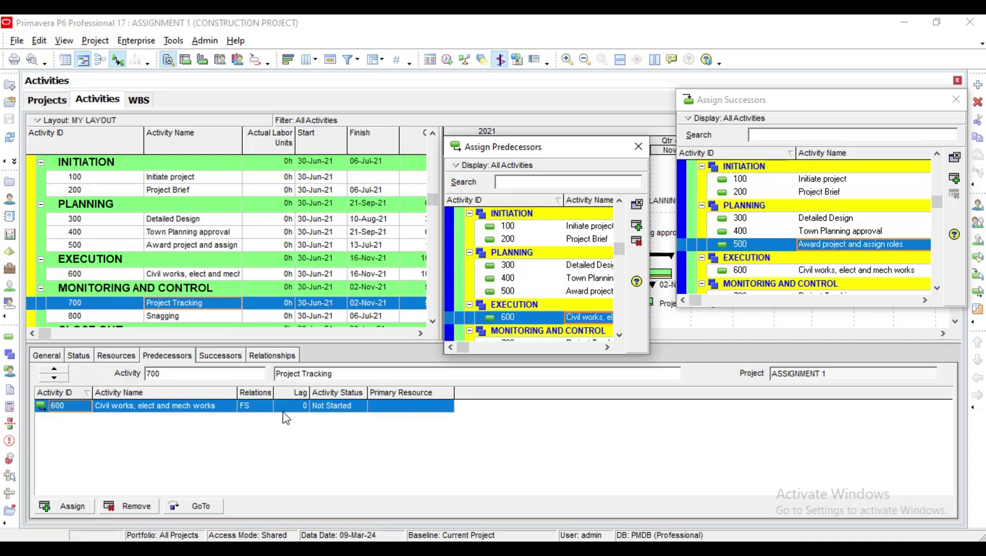
pyautogui.click(251, 407)
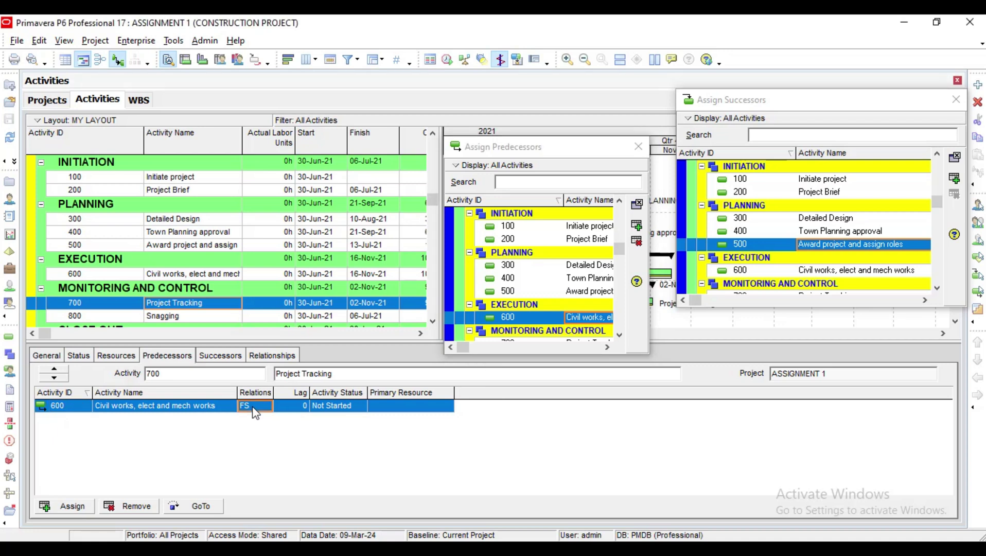
pyautogui.click(254, 412)
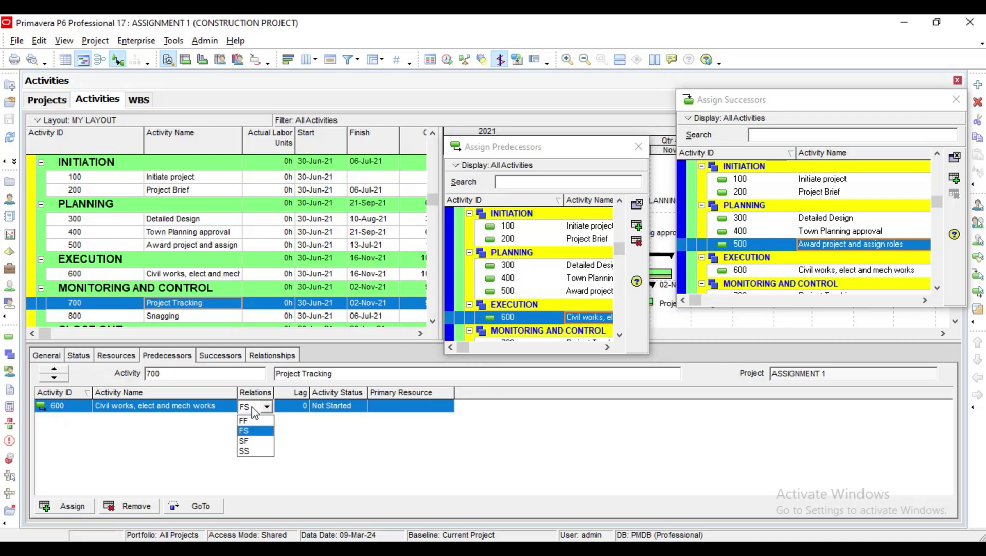
pyautogui.click(255, 451)
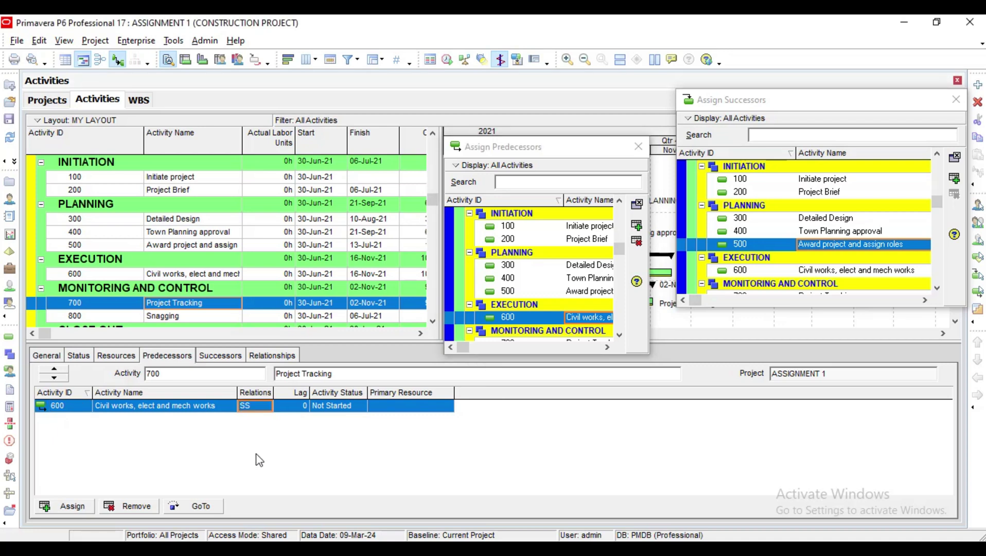
pyautogui.click(289, 406)
pyautogui.click(300, 407)
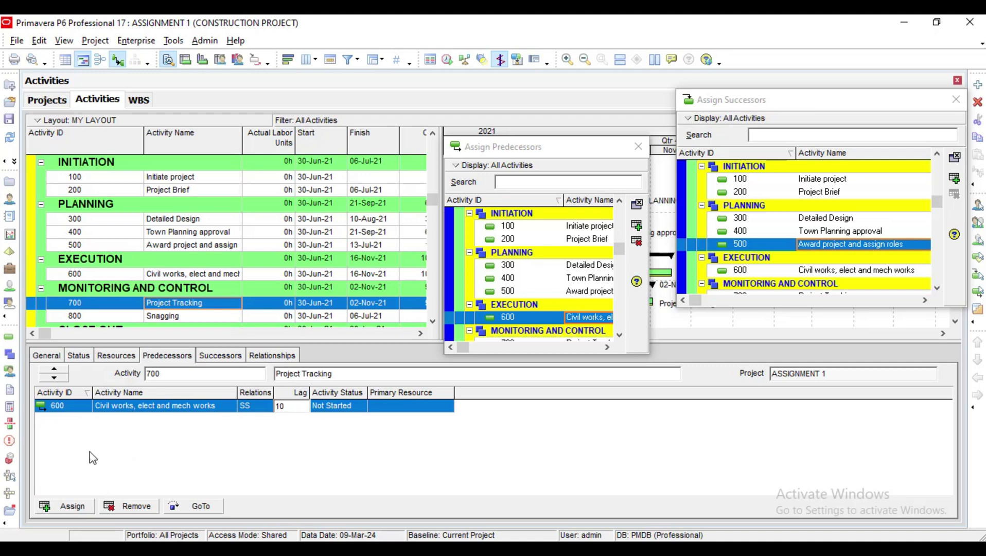
# Assign activity 800 Snagging as a successor of activity 600 and close the predecessor and successor assignment dialogs
pyautogui.click(52, 370)
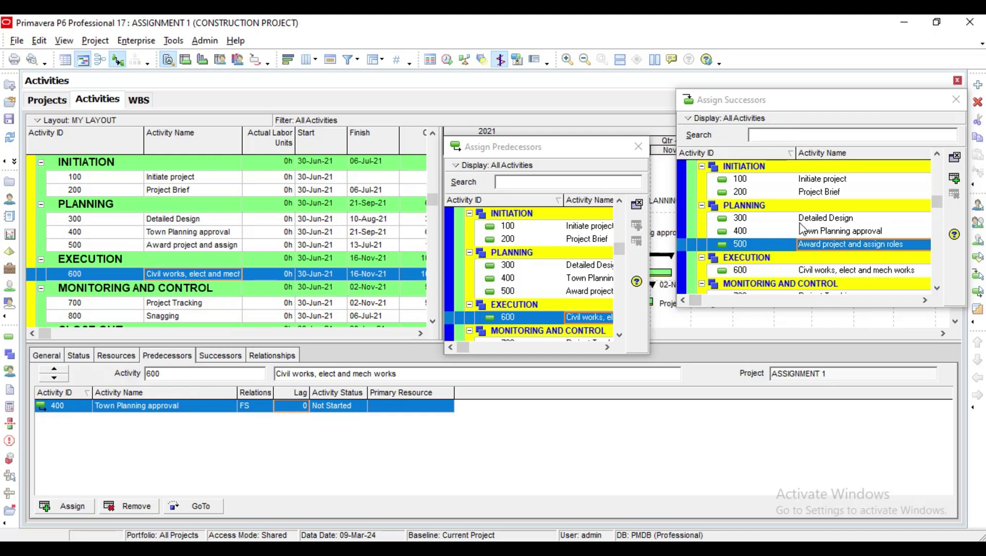
pyautogui.scroll(-1, 937, 291)
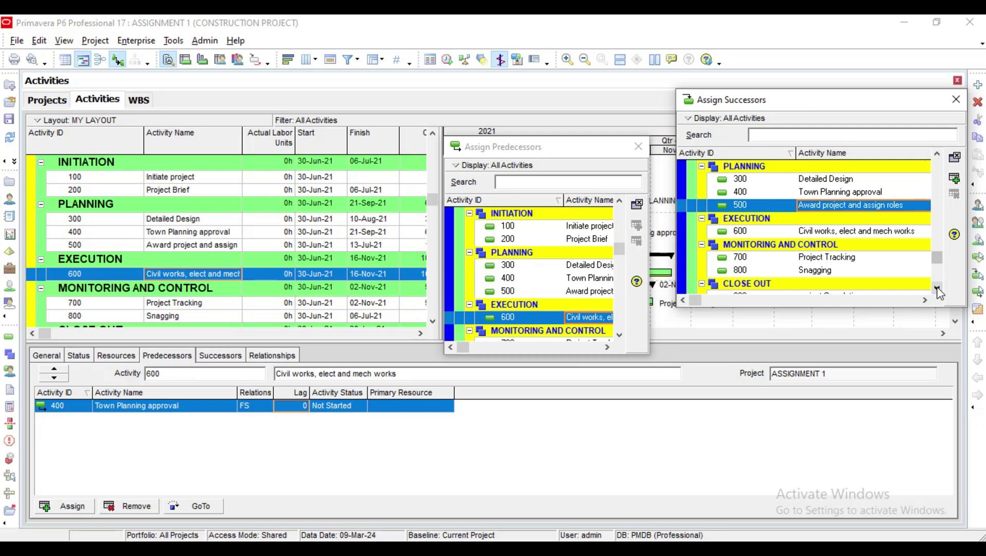
pyautogui.click(815, 271)
pyautogui.click(954, 175)
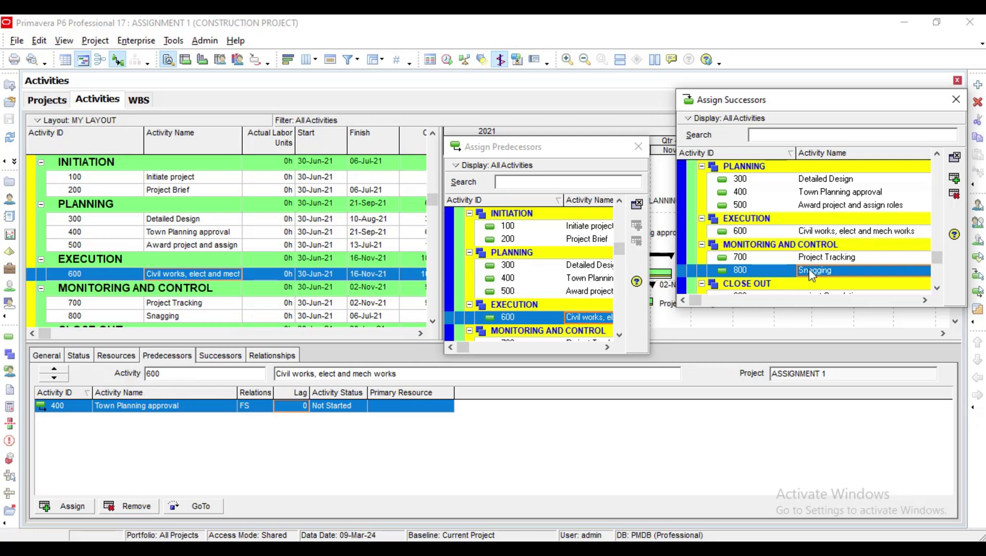
pyautogui.click(638, 147)
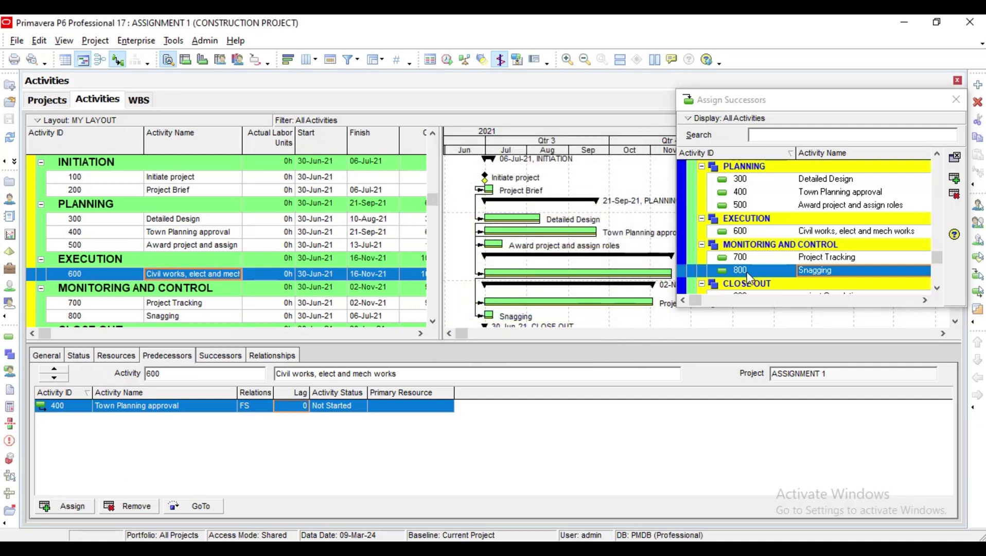
pyautogui.click(835, 271)
pyautogui.click(954, 178)
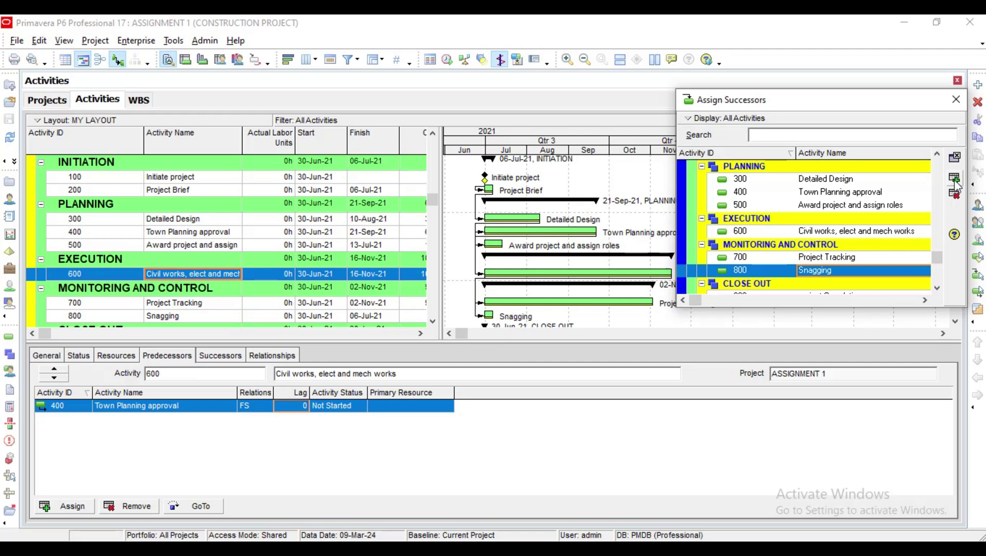
pyautogui.click(956, 99)
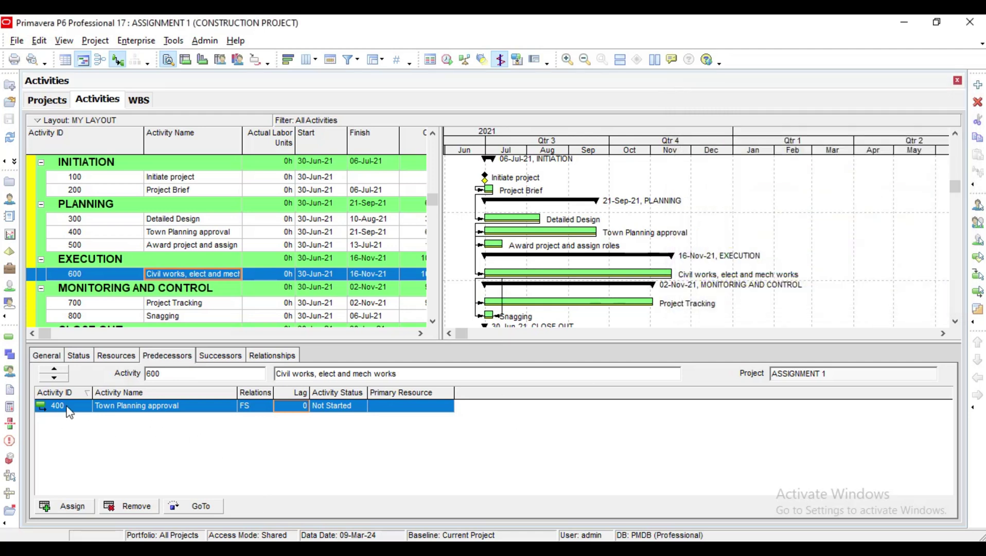
# Remove the duplicate FF relationship to Snagging from the successors of activity 600
pyautogui.click(109, 407)
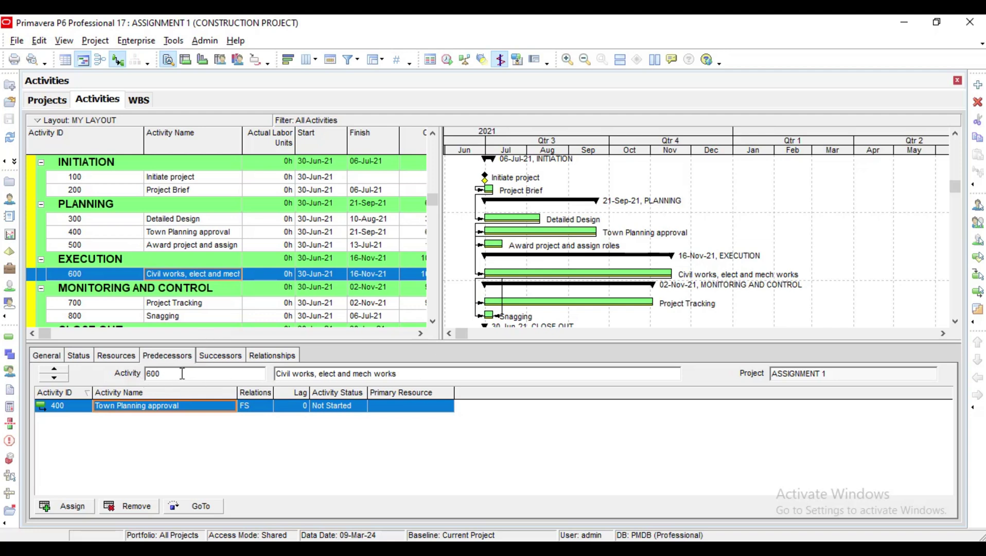
pyautogui.click(220, 356)
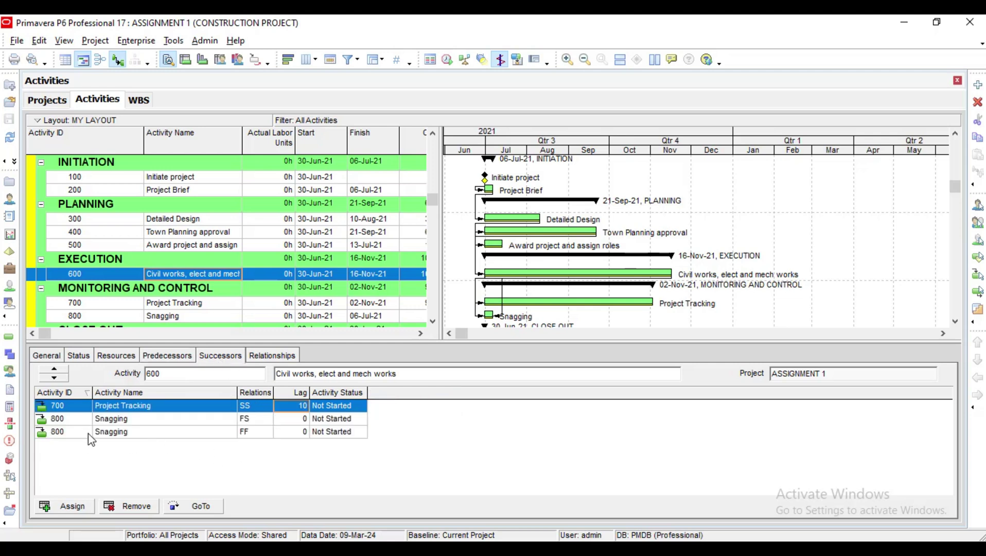
pyautogui.click(139, 432)
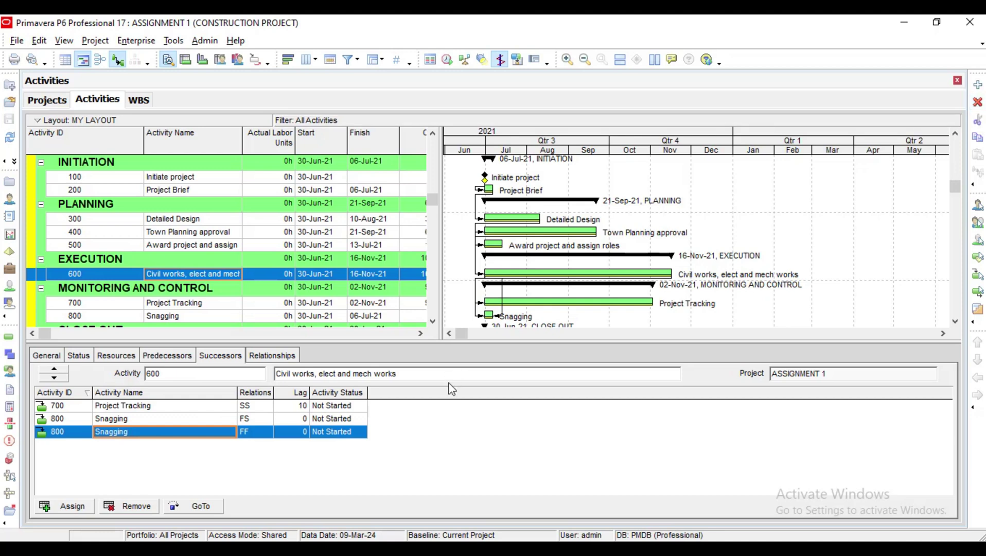
pyautogui.press('Delete')
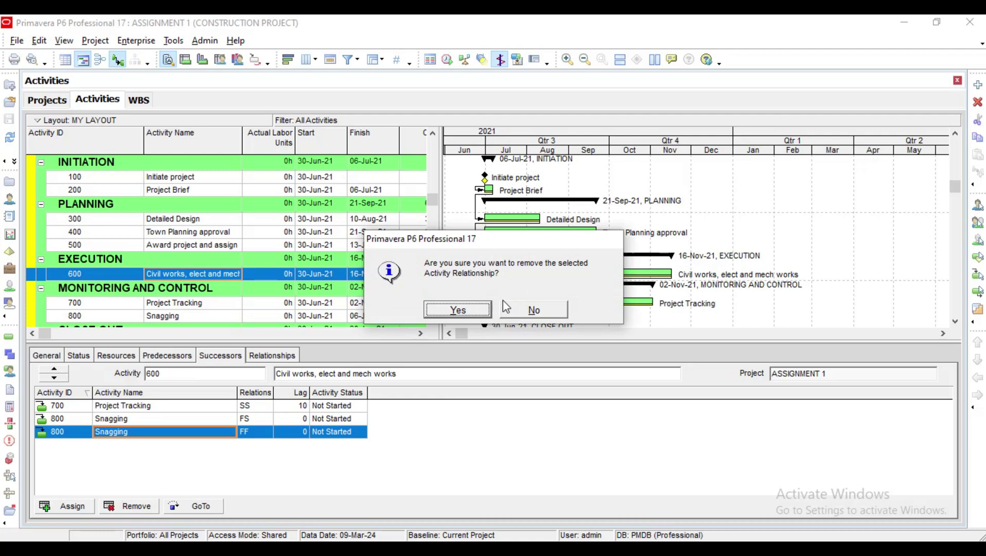
pyautogui.click(552, 312)
pyautogui.click(130, 505)
pyautogui.click(455, 310)
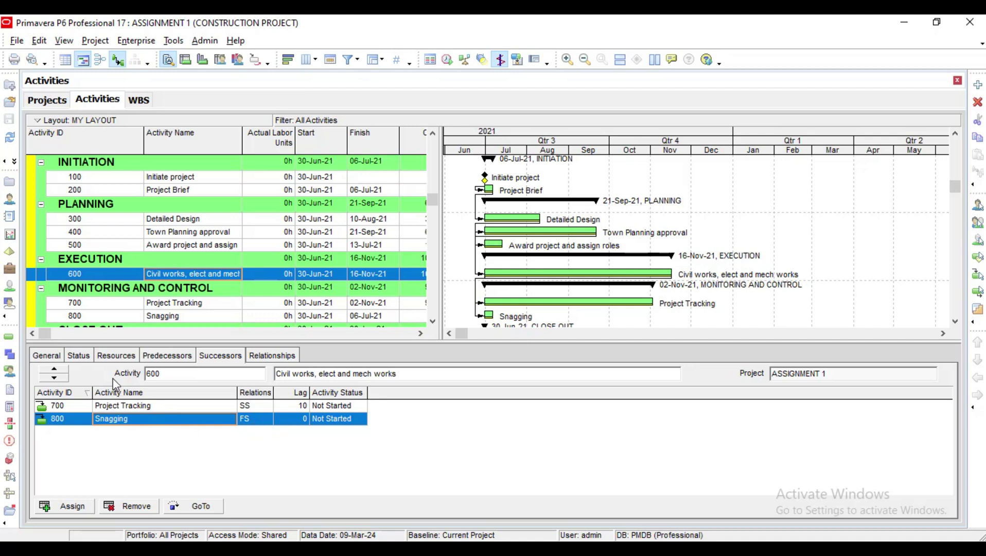
# Assign activity 900 project Completion as a successor of activity 800 Snagging
pyautogui.click(54, 377)
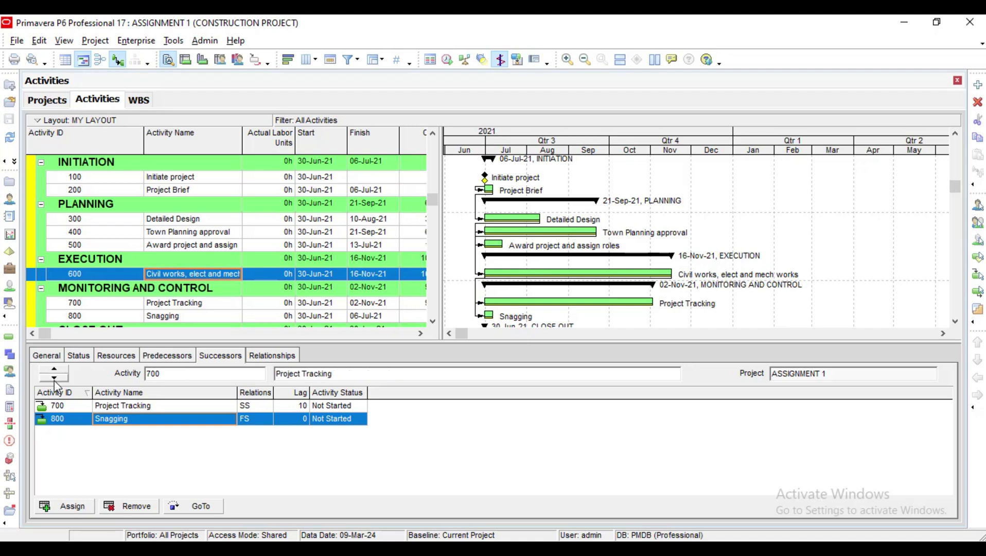
pyautogui.click(54, 377)
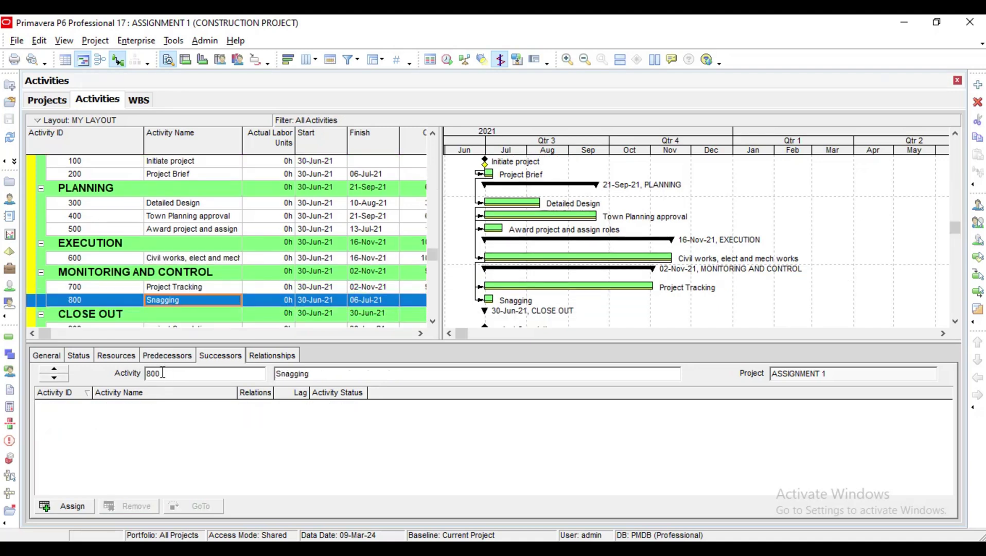
pyautogui.click(230, 358)
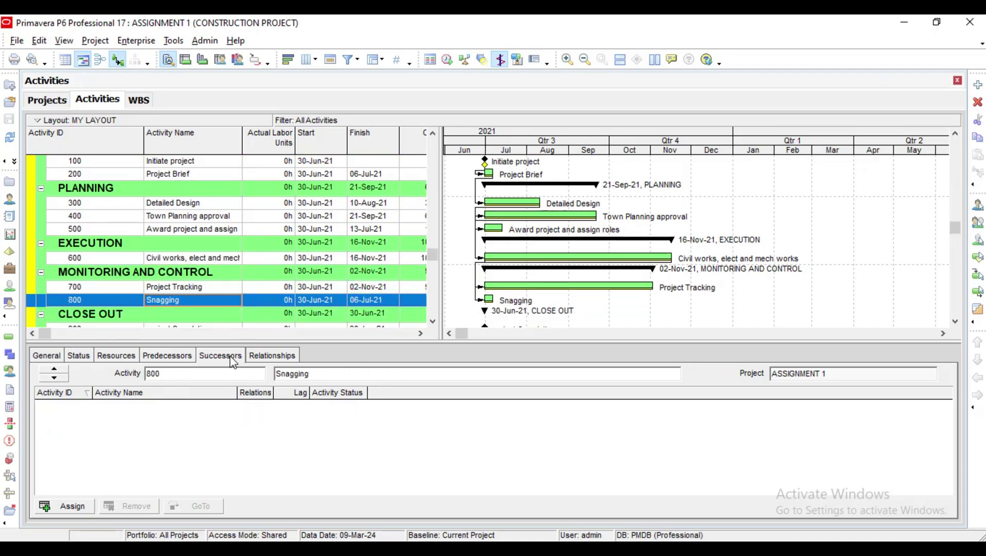
pyautogui.click(71, 505)
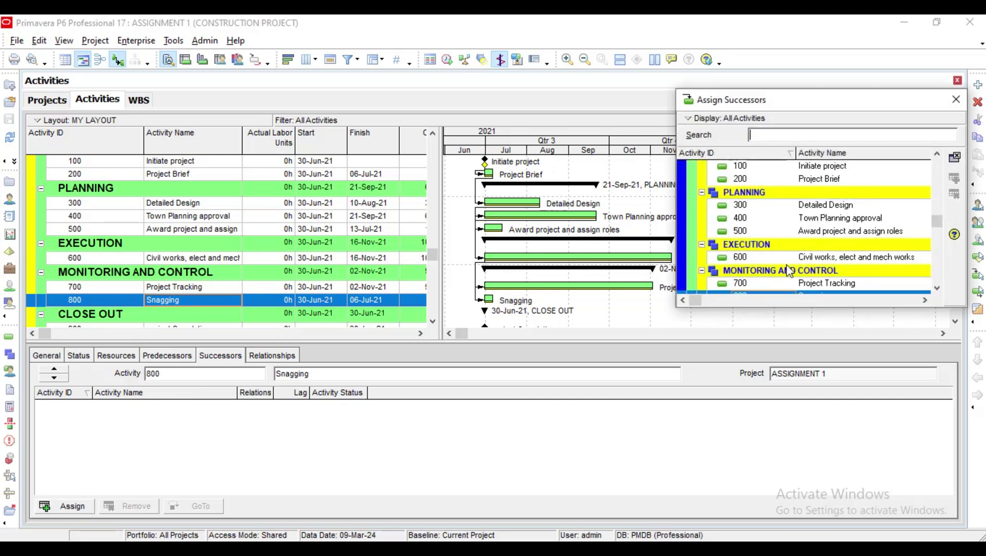
pyautogui.click(937, 289)
pyautogui.click(937, 289)
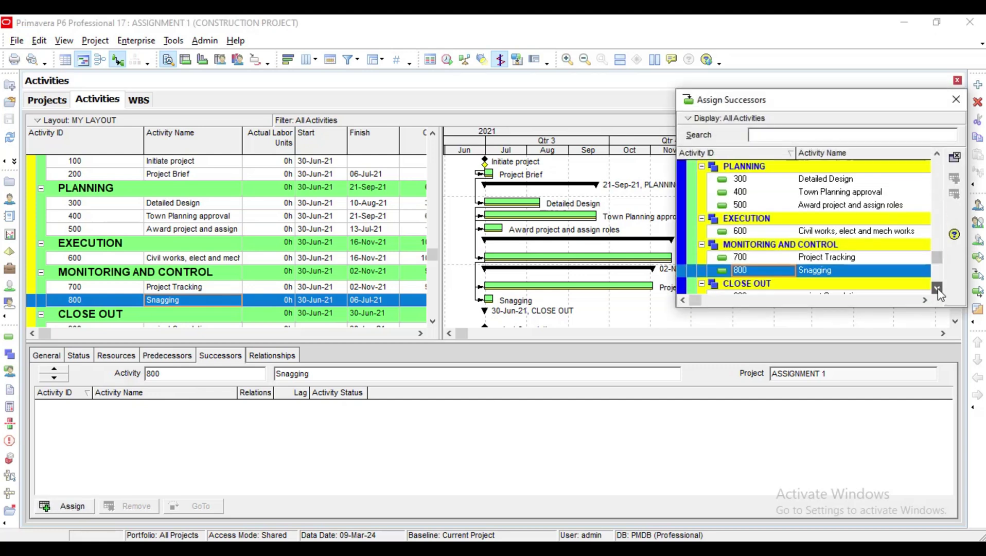
pyautogui.click(937, 290)
pyautogui.click(839, 286)
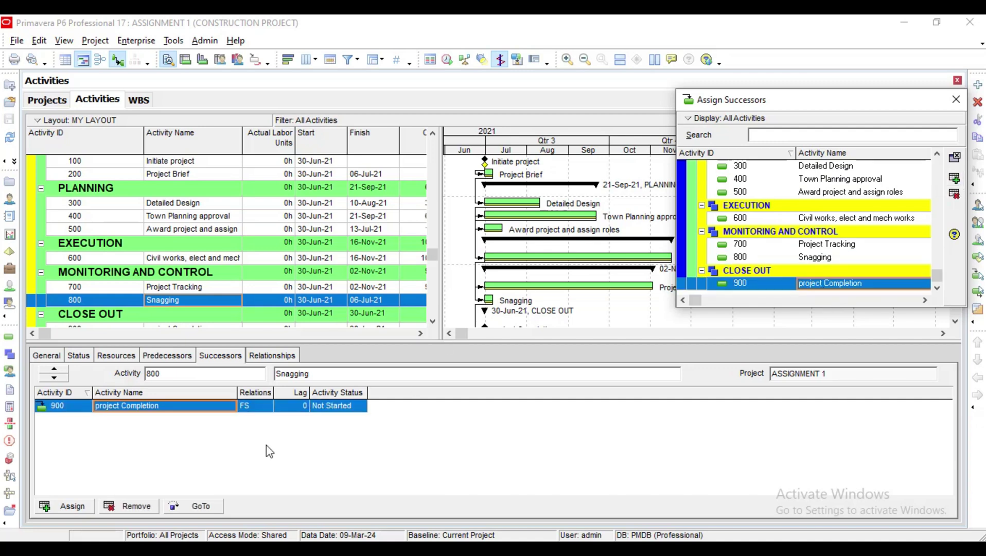
# Change the relationship type of successor 900 project Completion under activity 800 Snagging
pyautogui.click(262, 409)
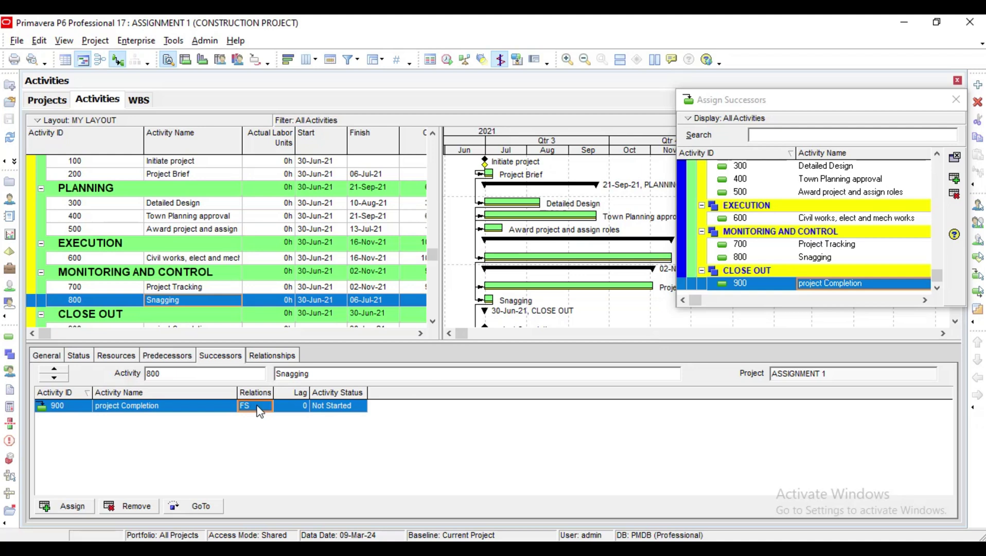
pyautogui.click(263, 406)
pyautogui.click(251, 420)
# Step back from activity 800 to activity 100 Initiate project, reviewing the successors of each activity
pyautogui.click(56, 368)
pyautogui.click(56, 369)
pyautogui.click(56, 368)
pyautogui.click(56, 369)
pyautogui.click(57, 368)
pyautogui.click(57, 369)
pyautogui.click(56, 369)
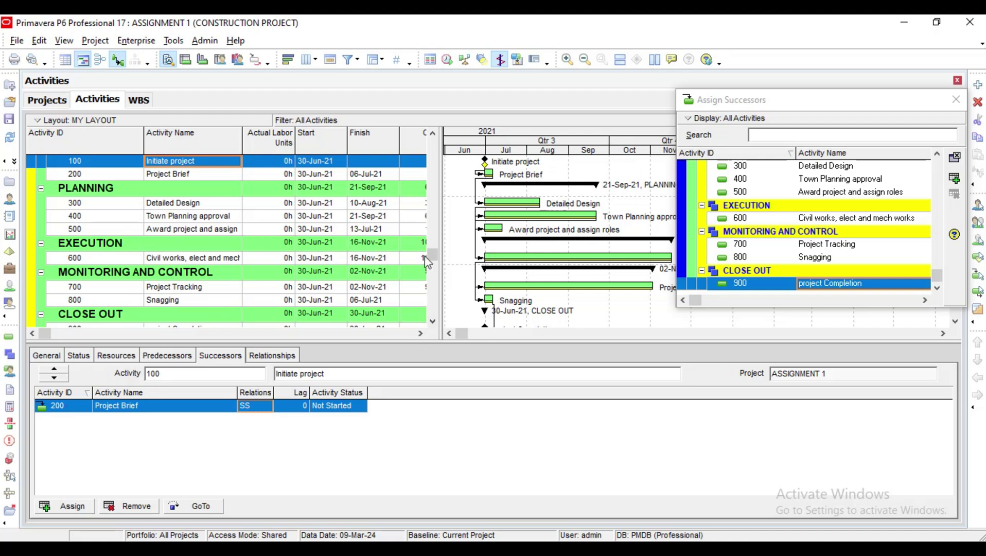
pyautogui.scroll(1, 427, 246)
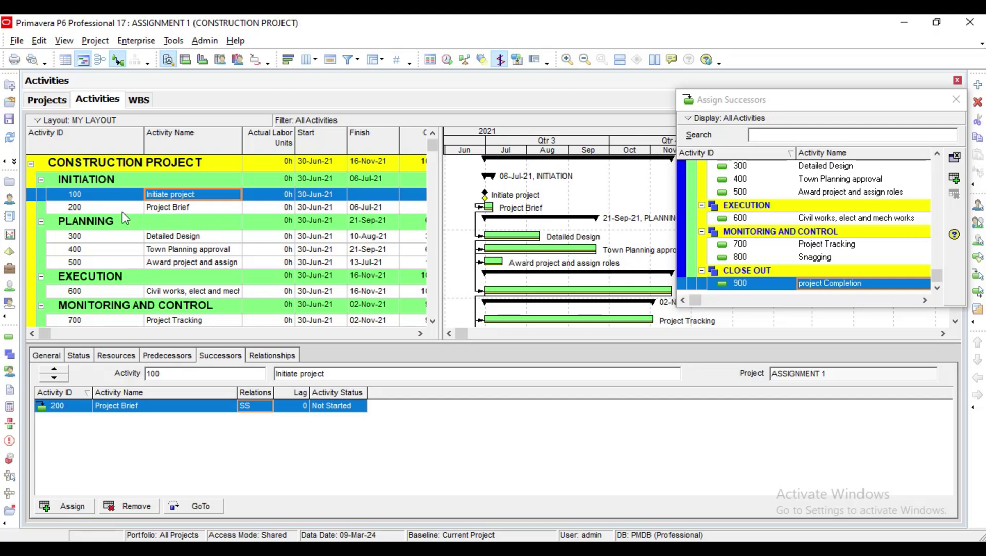
# Select activity 200 Project Brief and widen the activity table to show the OD, RD and Total Float columns
pyautogui.click(166, 211)
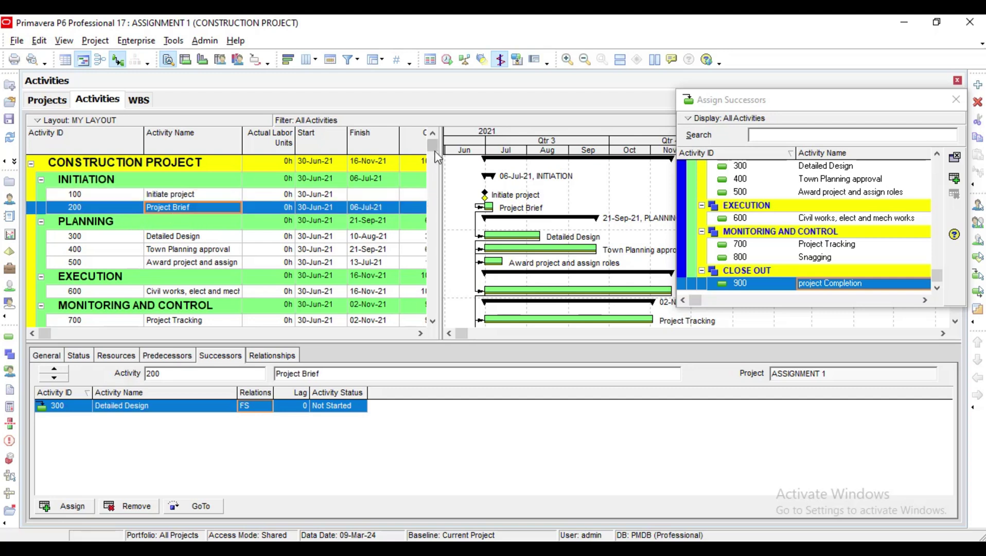
pyautogui.moveTo(437, 158); pyautogui.dragTo(524, 186)
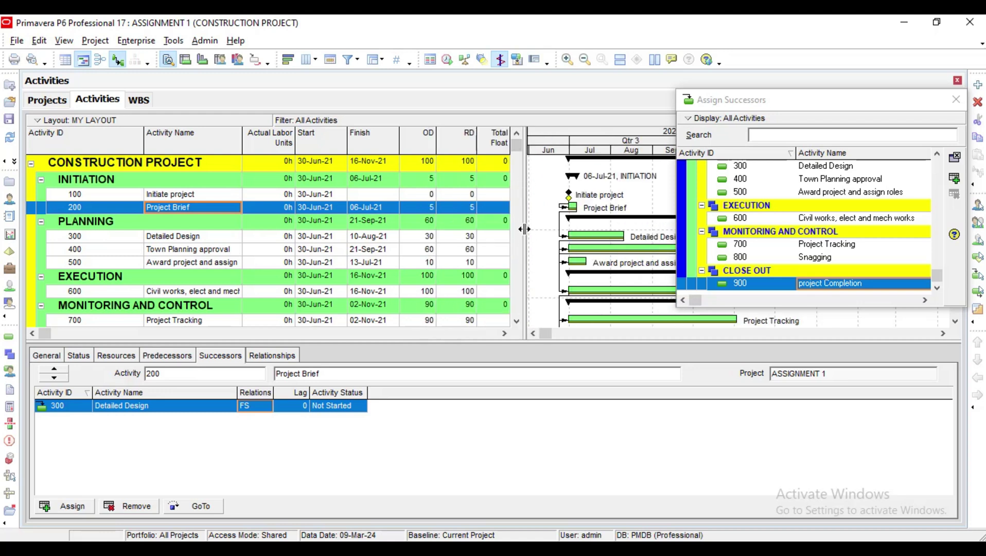
pyautogui.moveTo(539, 233); pyautogui.dragTo(555, 233)
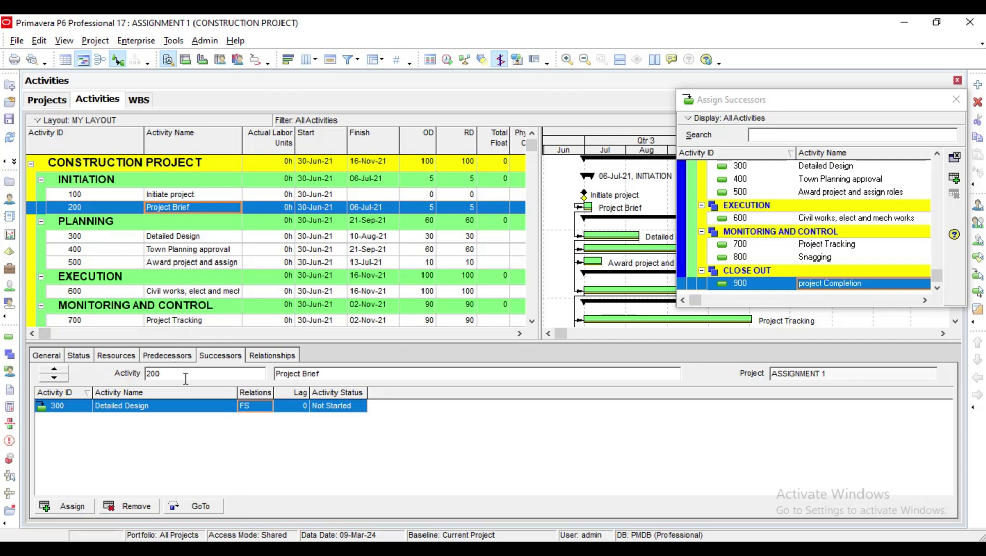
# Compare the predecessors and successors assigned to activity 200 Project Brief
pyautogui.click(170, 359)
pyautogui.click(223, 359)
pyautogui.click(178, 358)
pyautogui.click(224, 361)
pyautogui.click(180, 359)
pyautogui.click(216, 361)
# Close the Assign Successors dialog and enlarge the activity table and Gantt chart down to activity 900
pyautogui.click(955, 103)
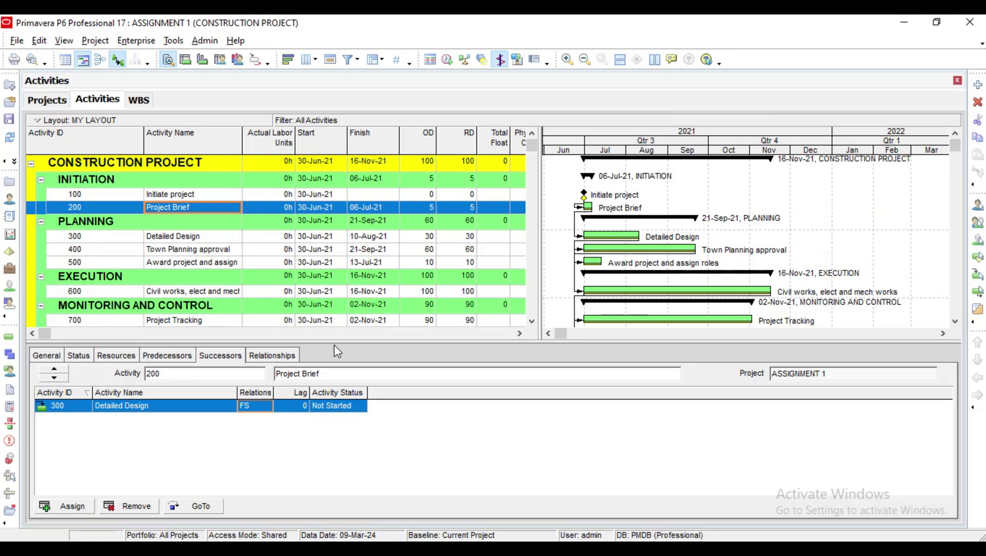
pyautogui.moveTo(334, 343); pyautogui.dragTo(337, 405)
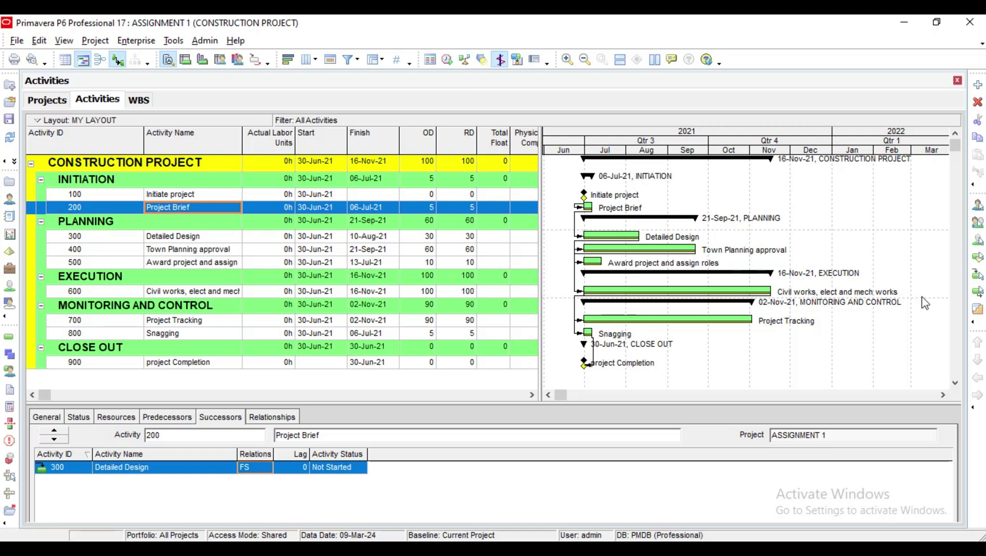
# Preview the schedule printout and print it with Microsoft Print to PDF, saving the file as pdf 3
pyautogui.click(17, 41)
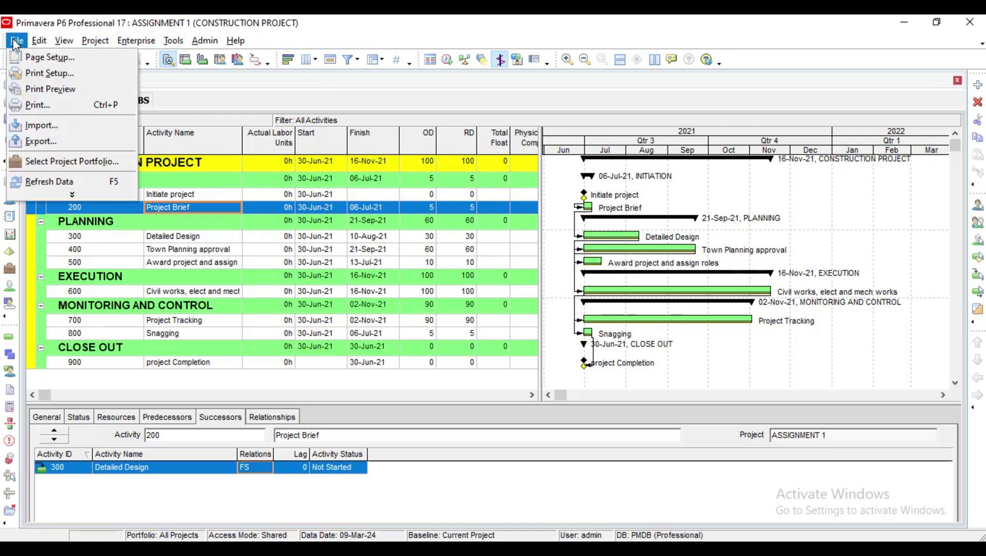
pyautogui.click(43, 84)
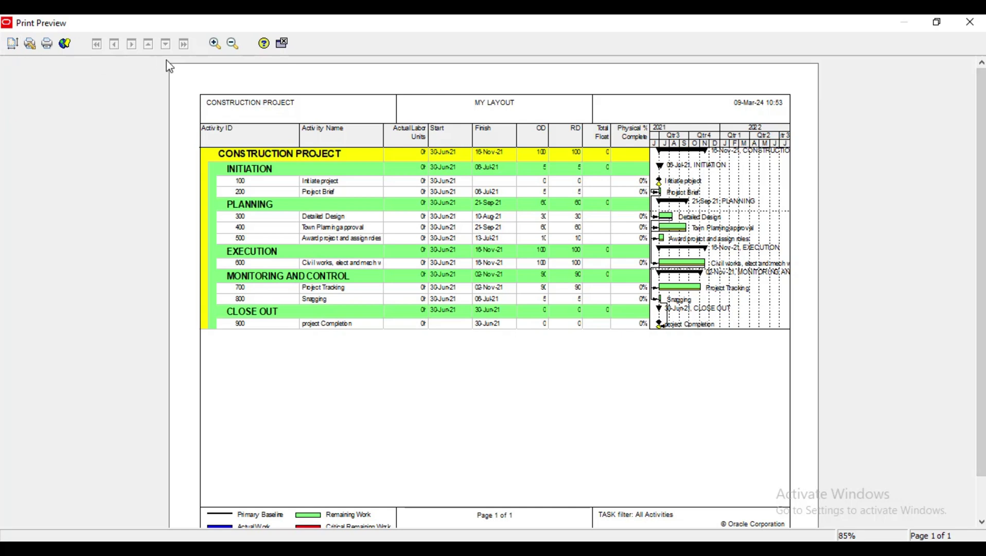
pyautogui.click(47, 45)
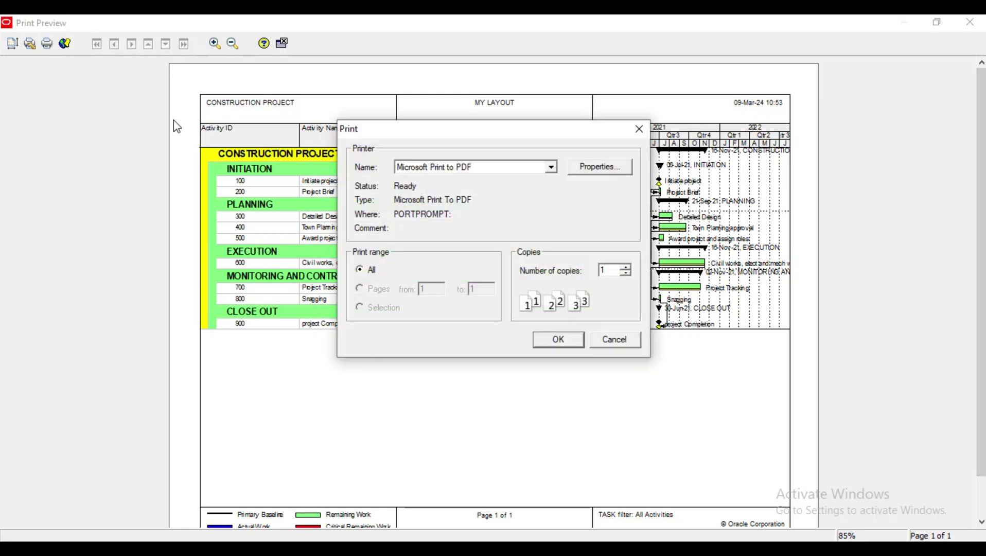
pyautogui.click(560, 342)
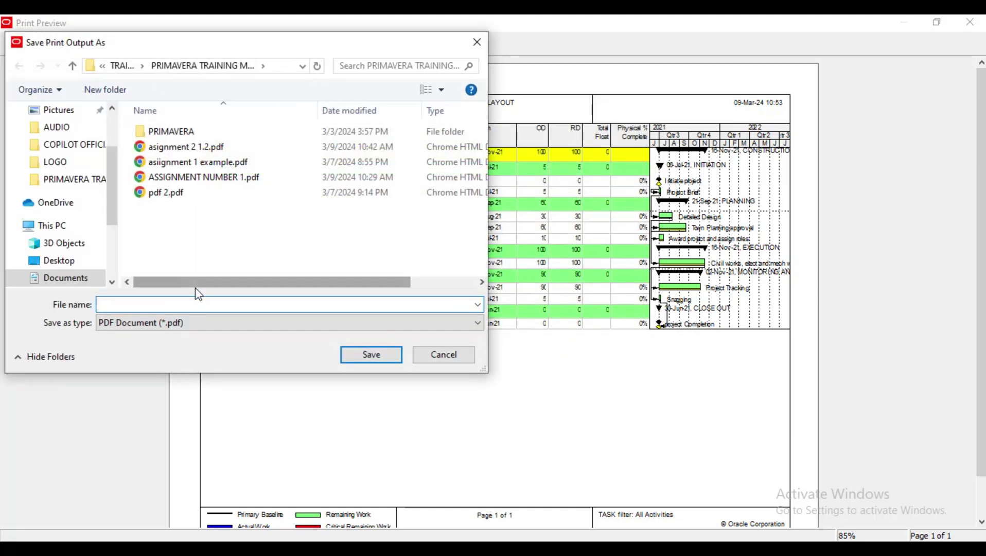
pyautogui.write('p')
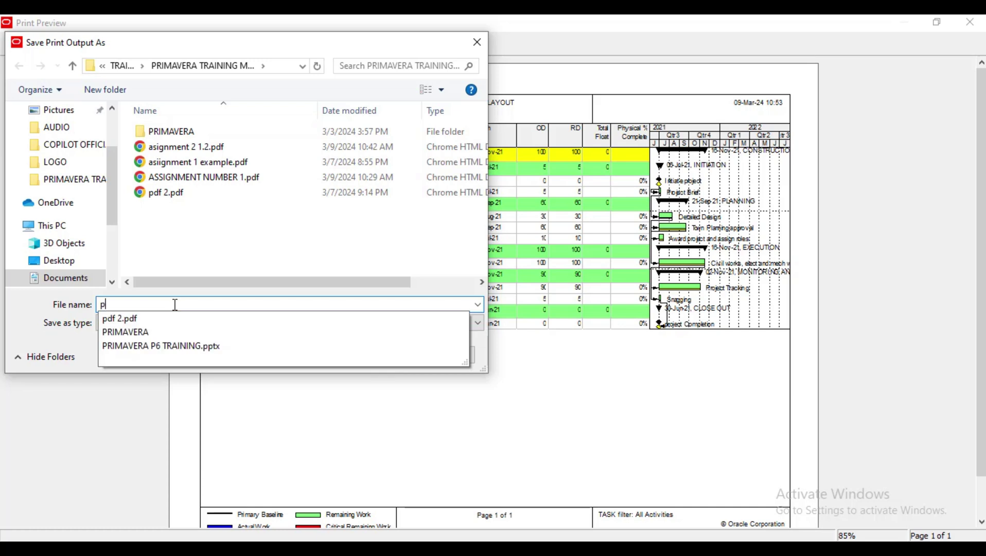
pyautogui.write('df 3')
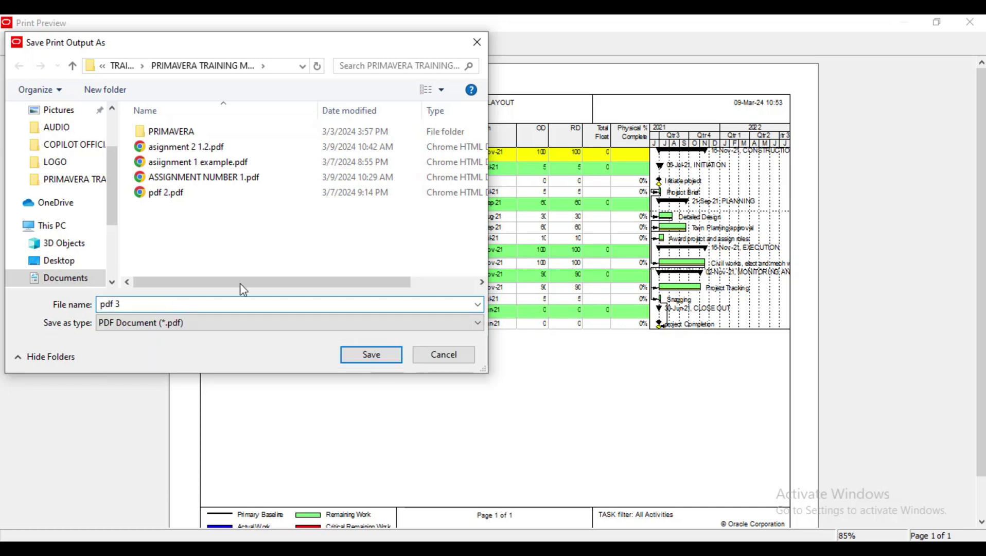
pyautogui.click(353, 356)
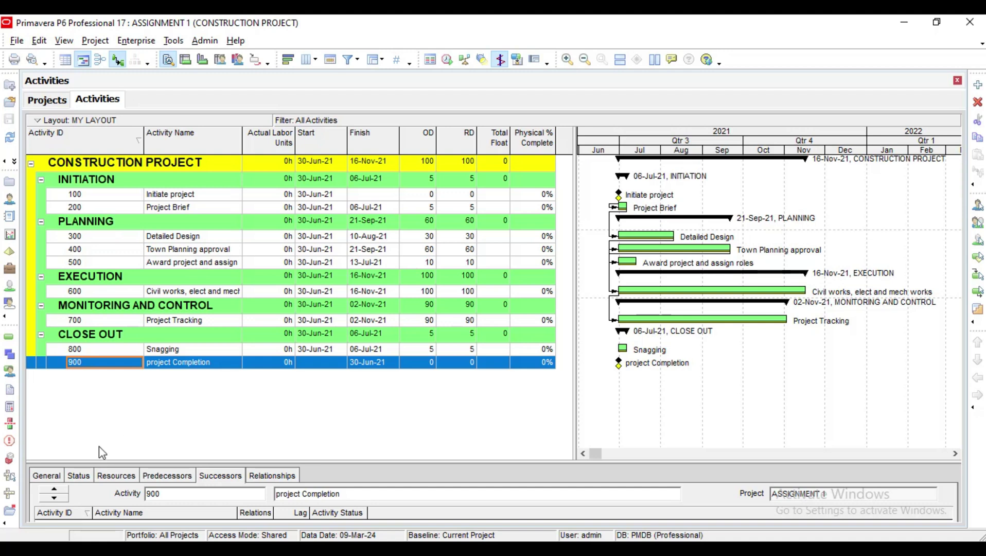
# Show the status details of activity 100 Initiate project and enlarge the details area to reveal the Constraints section
pyautogui.click(154, 197)
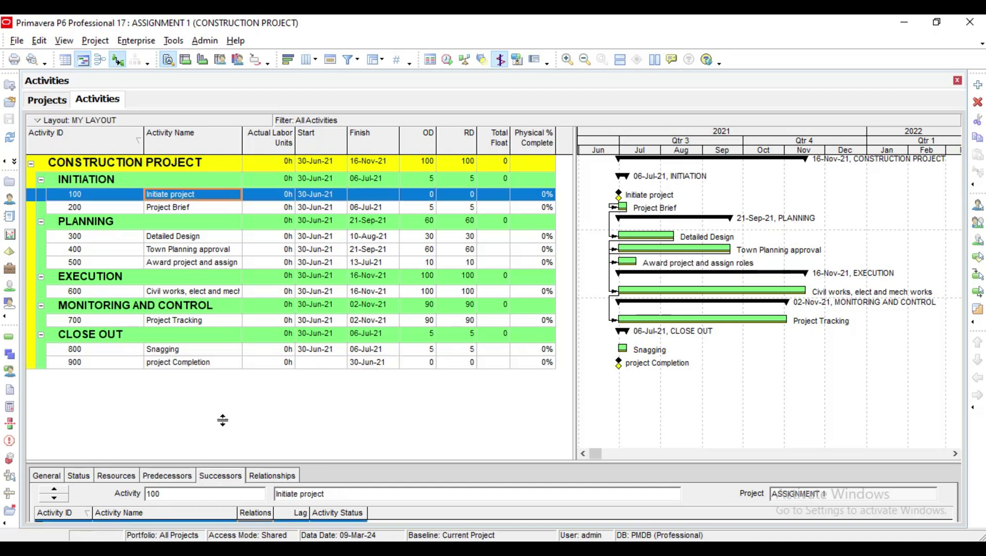
pyautogui.moveTo(230, 386); pyautogui.dragTo(229, 387)
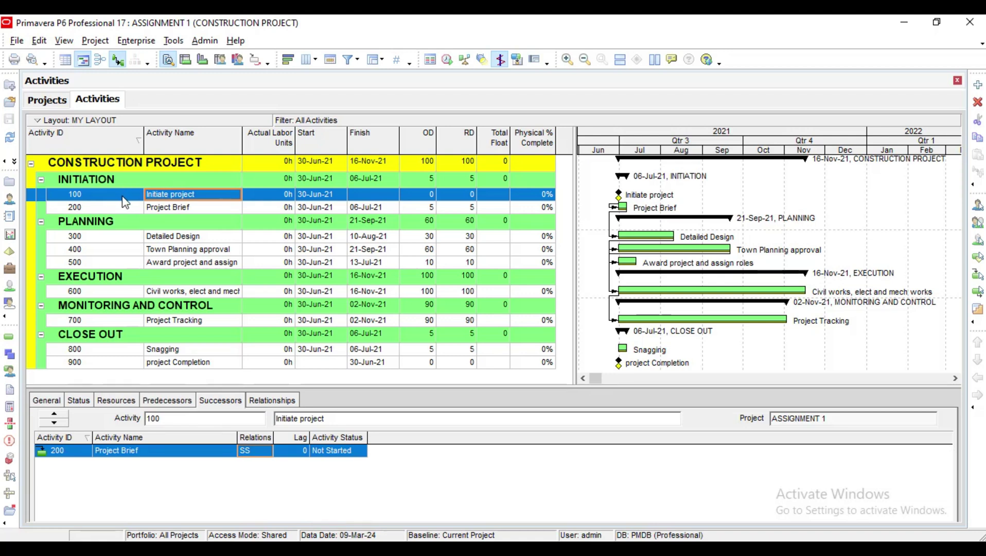
pyautogui.click(72, 408)
pyautogui.click(51, 407)
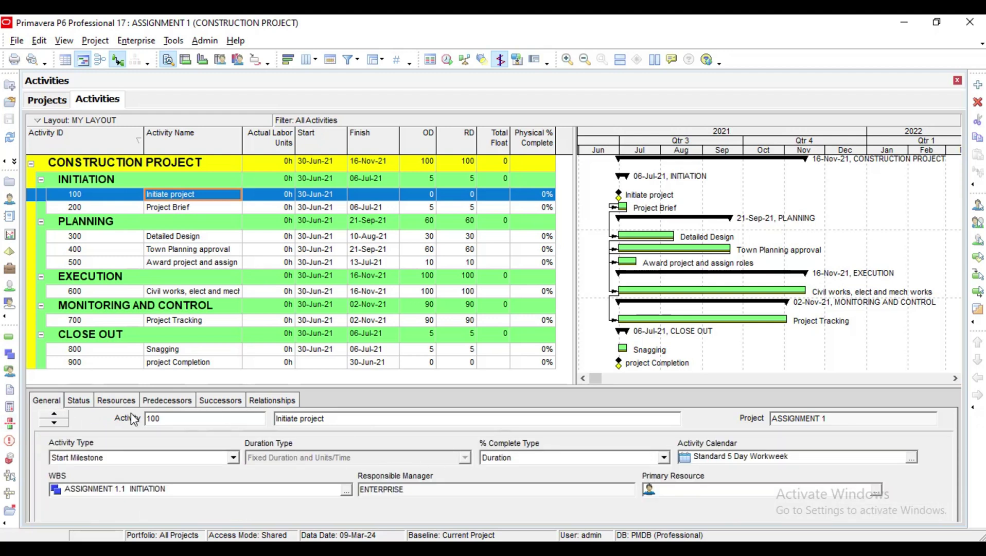
pyautogui.click(80, 401)
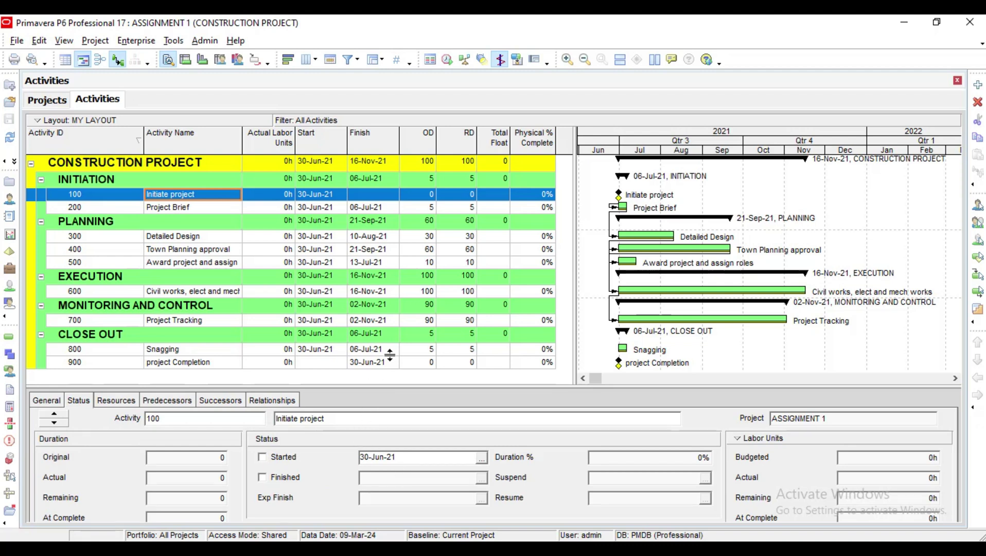
pyautogui.moveTo(390, 354); pyautogui.dragTo(389, 334)
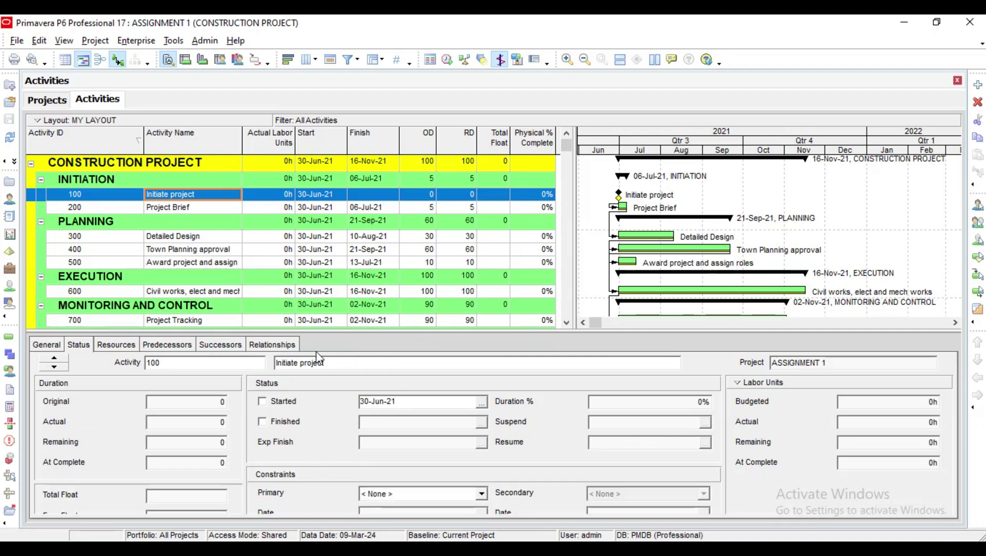
pyautogui.moveTo(322, 332); pyautogui.dragTo(331, 292)
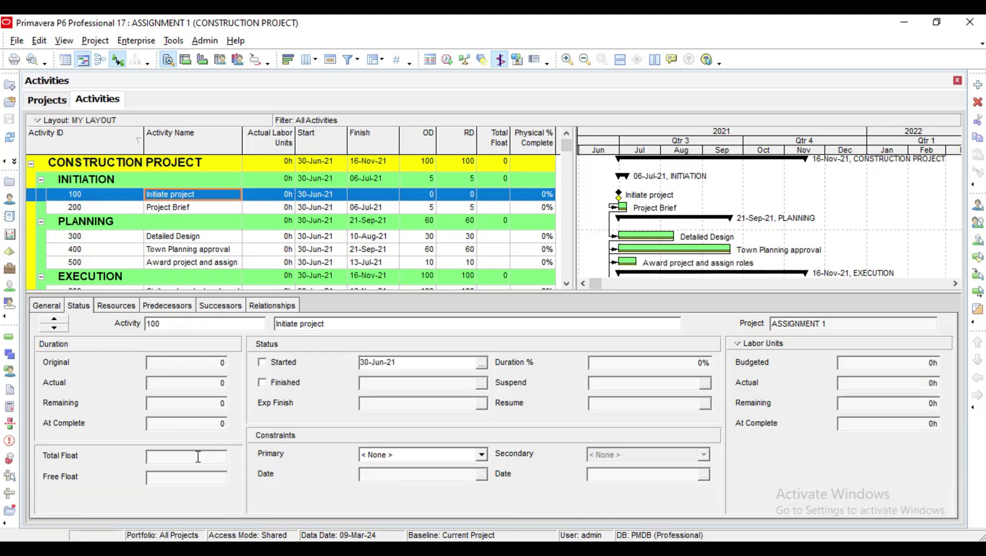
# Set the primary constraint of activity 100 Initiate project to Start On or After with the date 01-Jul-21
pyautogui.click(481, 456)
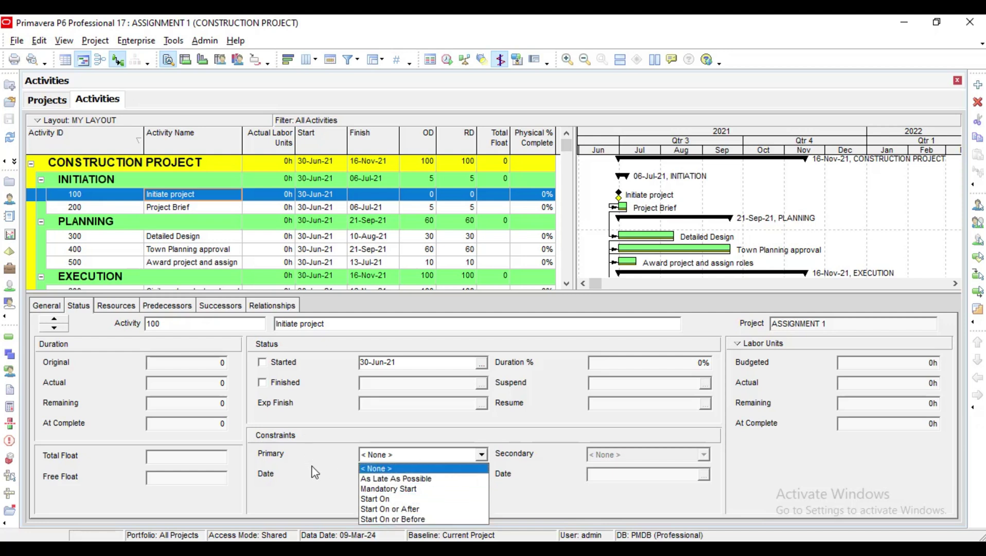
pyautogui.click(521, 487)
pyautogui.click(481, 455)
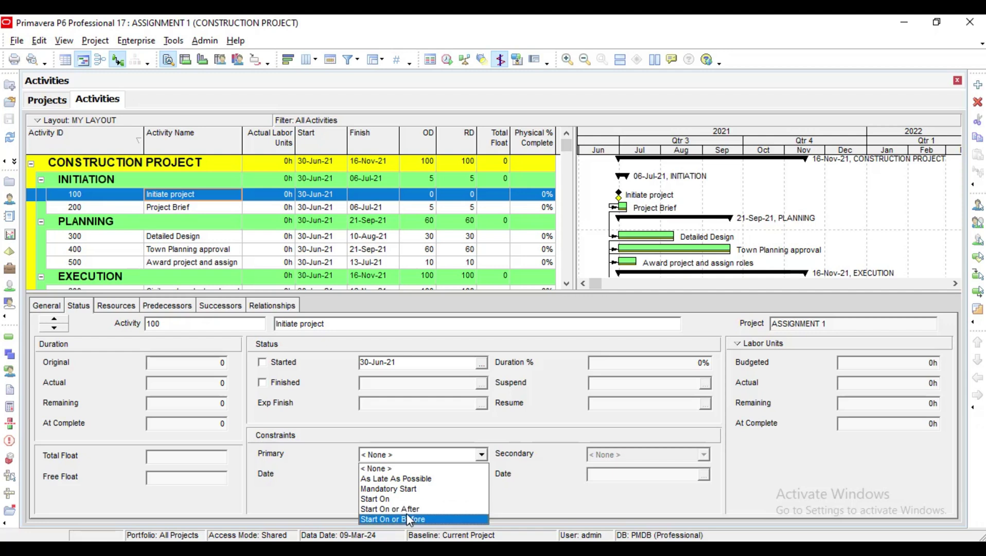
pyautogui.click(391, 509)
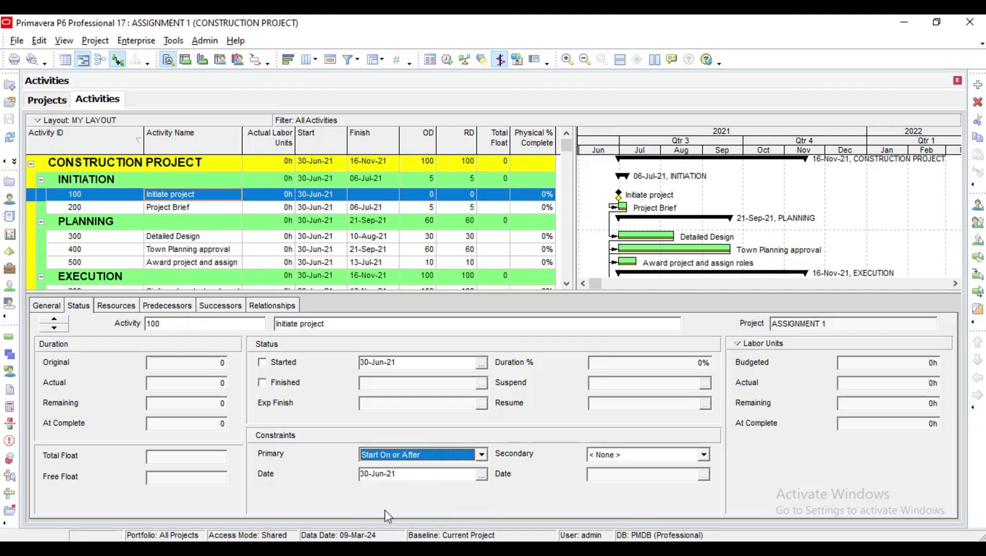
pyautogui.click(481, 474)
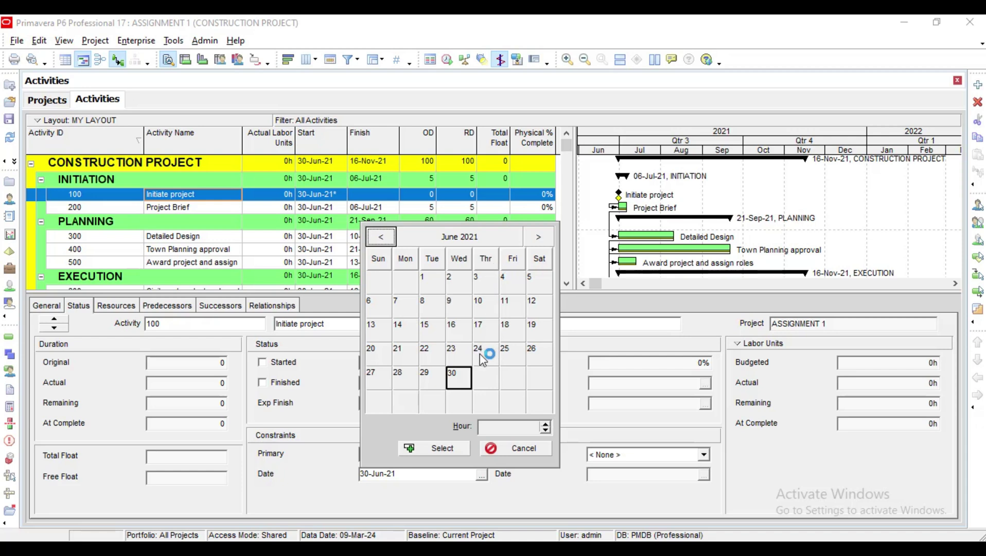
pyautogui.click(540, 237)
pyautogui.click(485, 282)
pyautogui.click(444, 448)
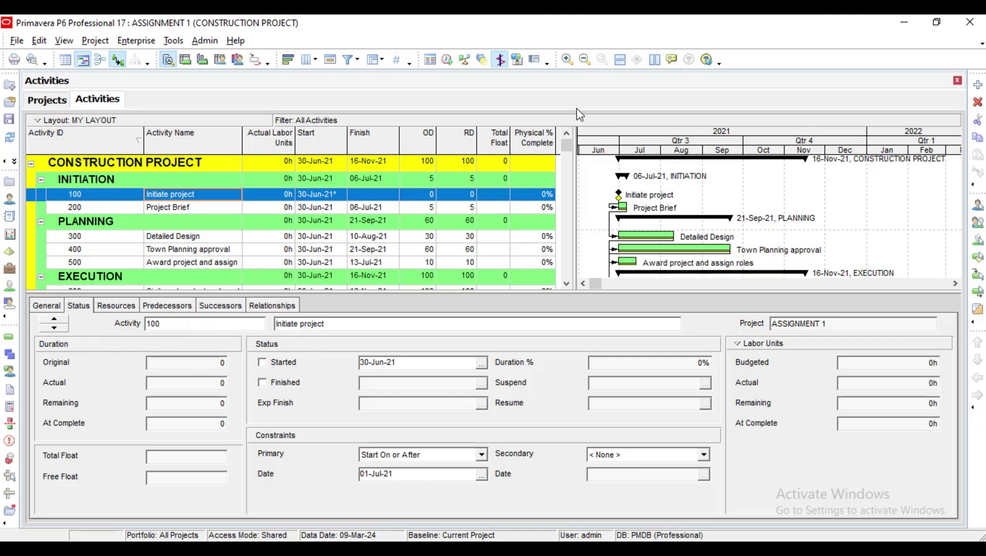
# Set the primary constraint of activity 900 project Completion to Finish On or Before
pyautogui.click(51, 328)
pyautogui.click(51, 330)
pyautogui.click(51, 329)
pyautogui.click(51, 330)
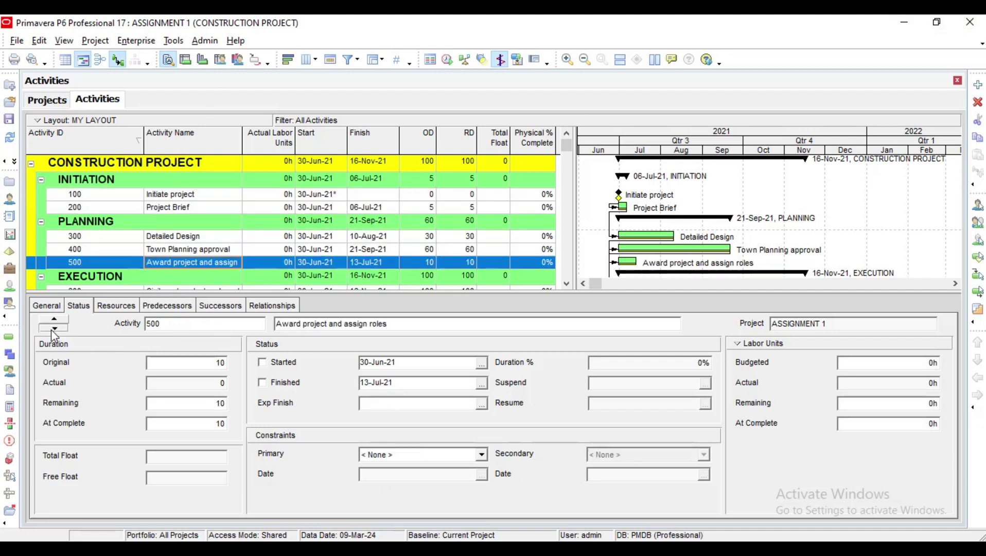
pyautogui.click(51, 330)
pyautogui.click(51, 329)
pyautogui.click(51, 329)
pyautogui.click(51, 329)
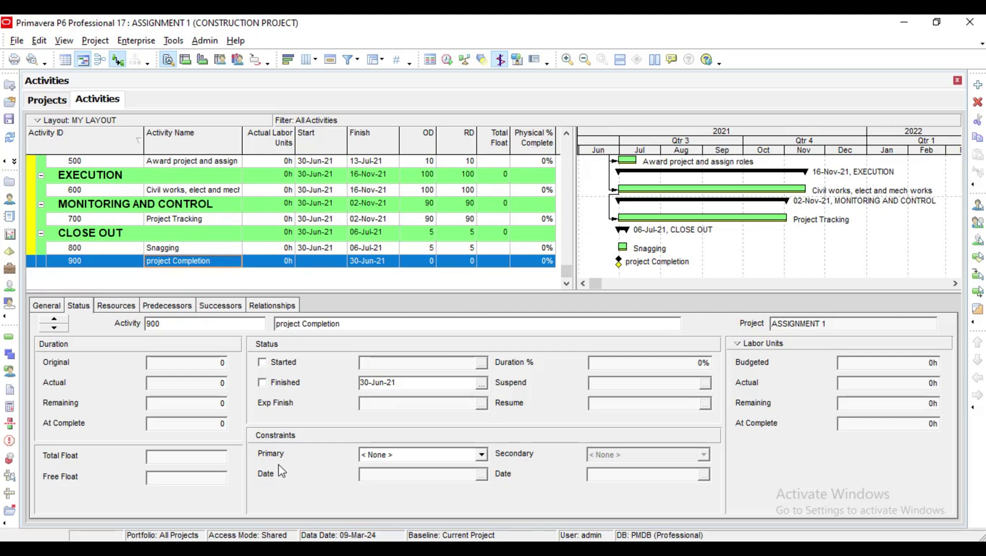
pyautogui.click(482, 454)
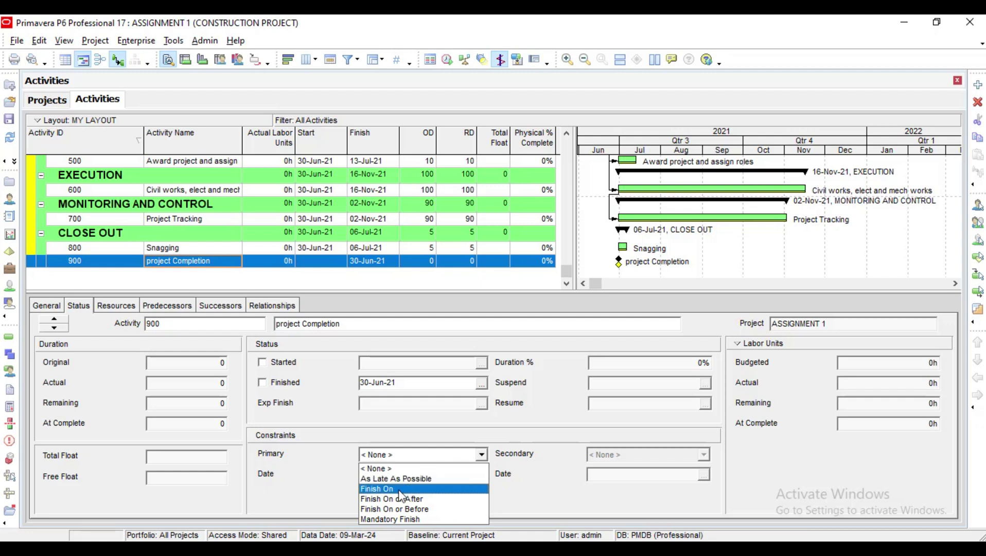
pyautogui.click(407, 509)
# Open the constraint date calendar for activity 900 and advance it to February 2022
pyautogui.click(481, 475)
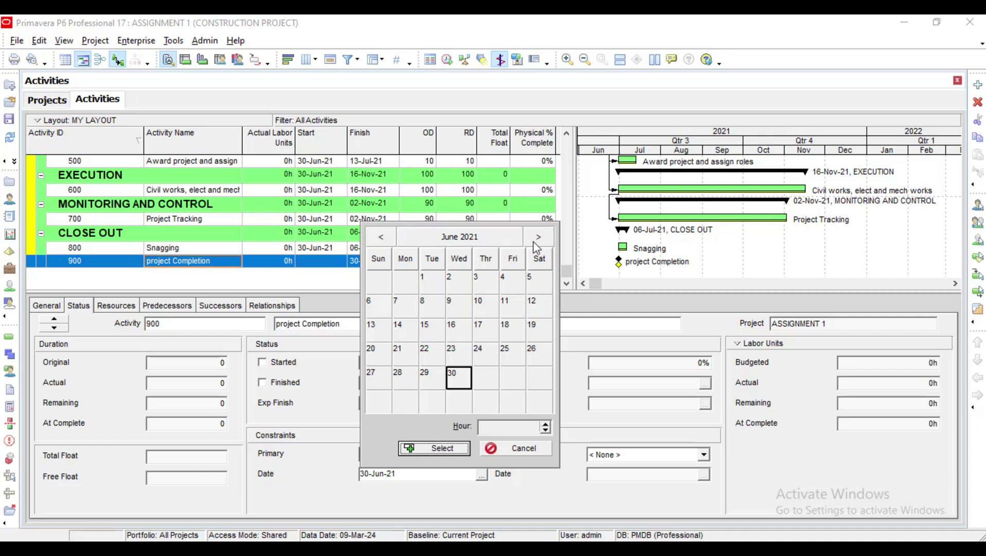
pyautogui.click(538, 238)
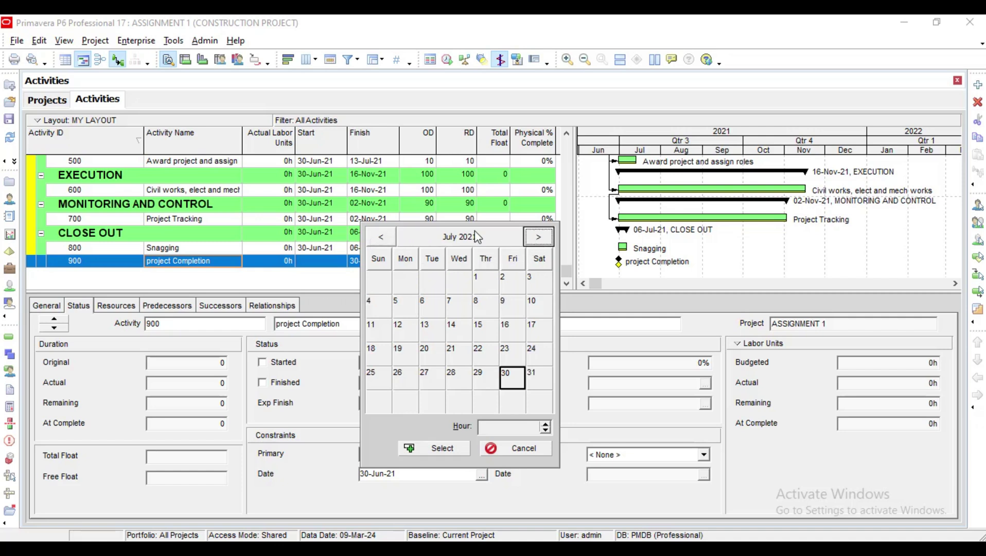
pyautogui.click(538, 237)
pyautogui.click(538, 236)
pyautogui.click(538, 237)
pyautogui.click(539, 237)
pyautogui.click(538, 237)
pyautogui.click(538, 237)
pyautogui.click(538, 237)
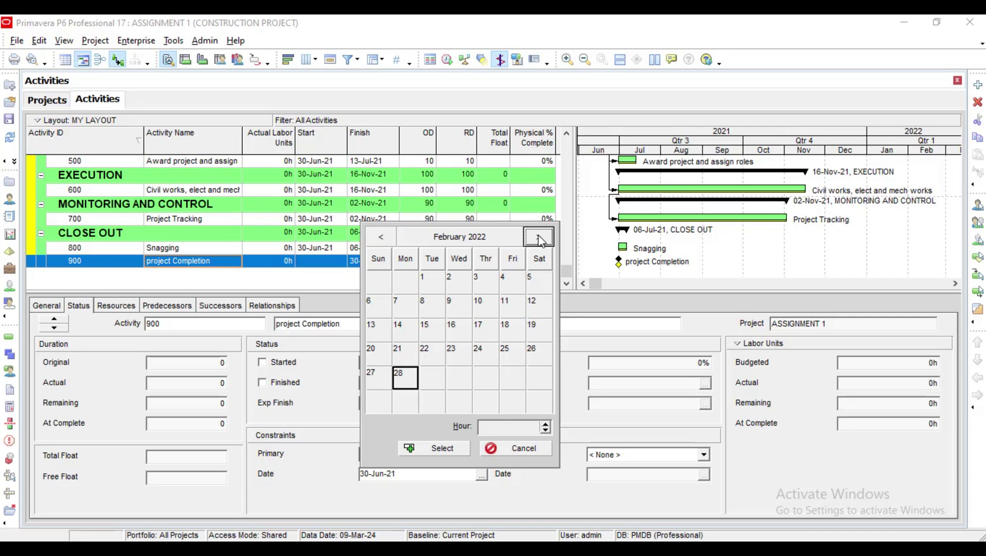
# Switch to the PRIMAVERA P6 TRAINING WEEK 2 meeting window in Microsoft Teams
pyautogui.moveTo(409, 549)
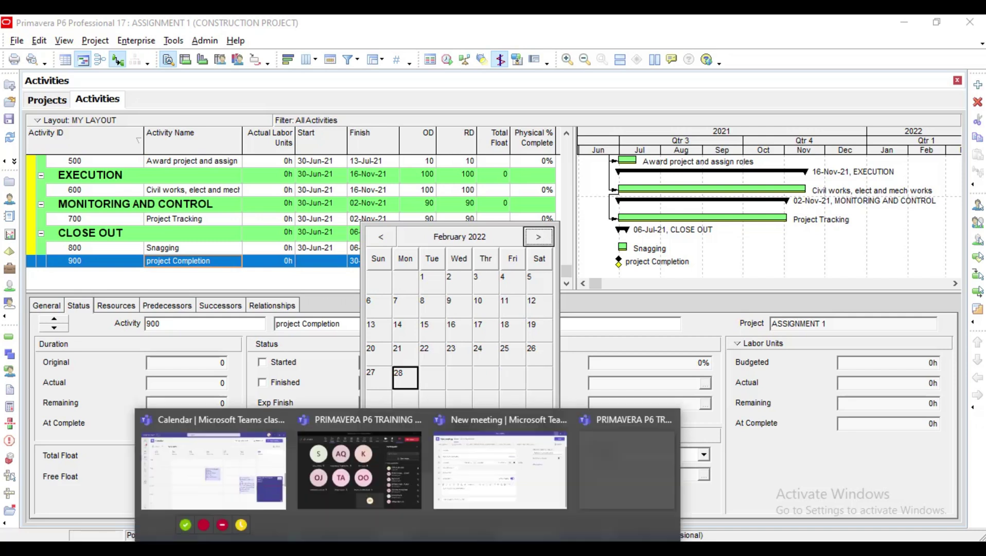
pyautogui.click(611, 466)
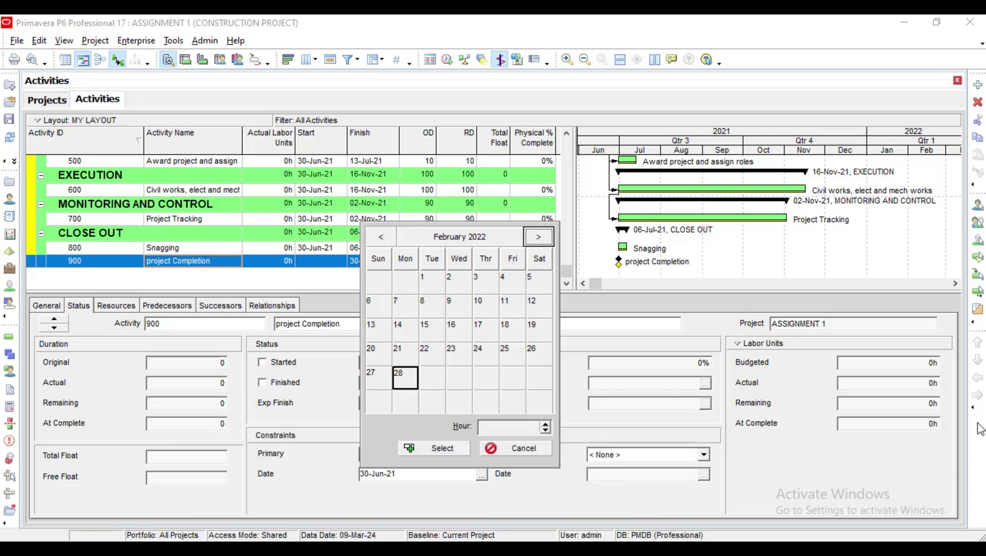
pyautogui.click(950, 362)
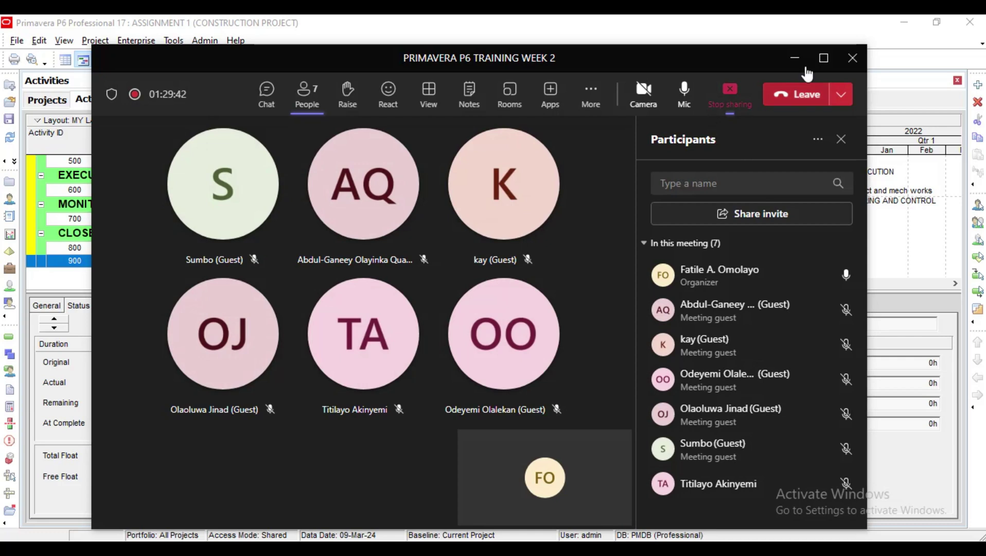
# Return to Primavera P6 and set the Finish On or Before constraint date of activity 900 project Completion to 22-Mar-22
pyautogui.click(795, 61)
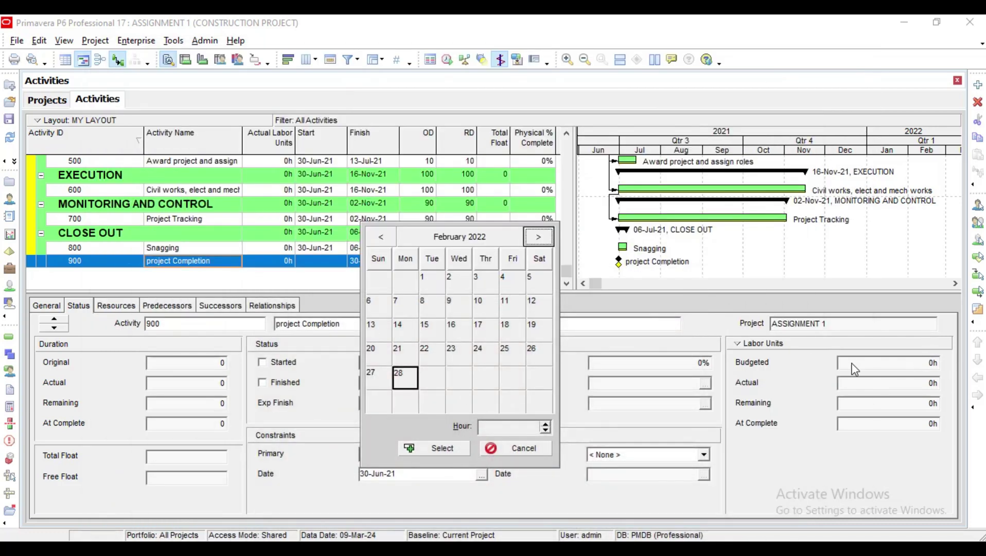
pyautogui.click(539, 237)
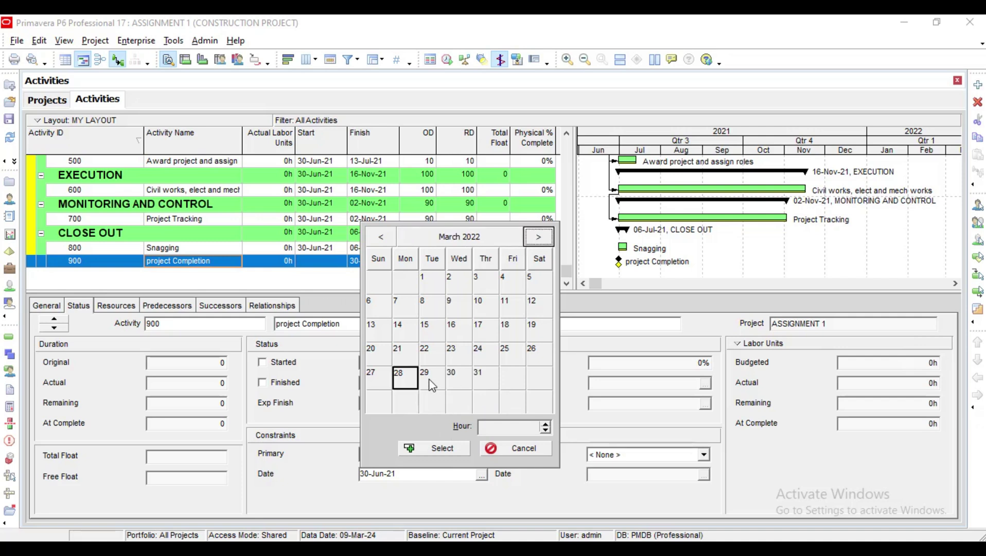
pyautogui.click(431, 354)
pyautogui.click(454, 456)
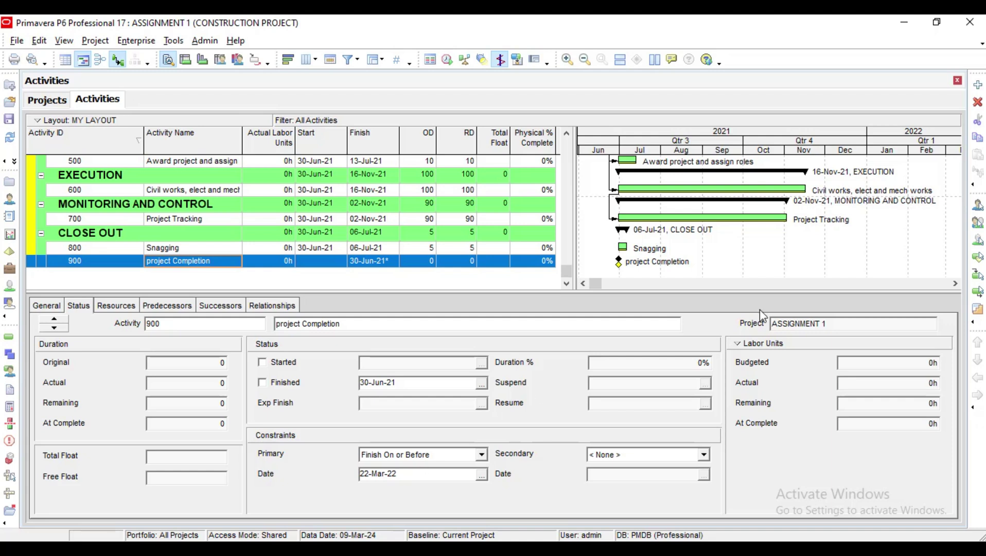
# Enlarge the activity table to view all activities and display the resource assignments of activity 900
pyautogui.moveTo(447, 289); pyautogui.dragTo(435, 449)
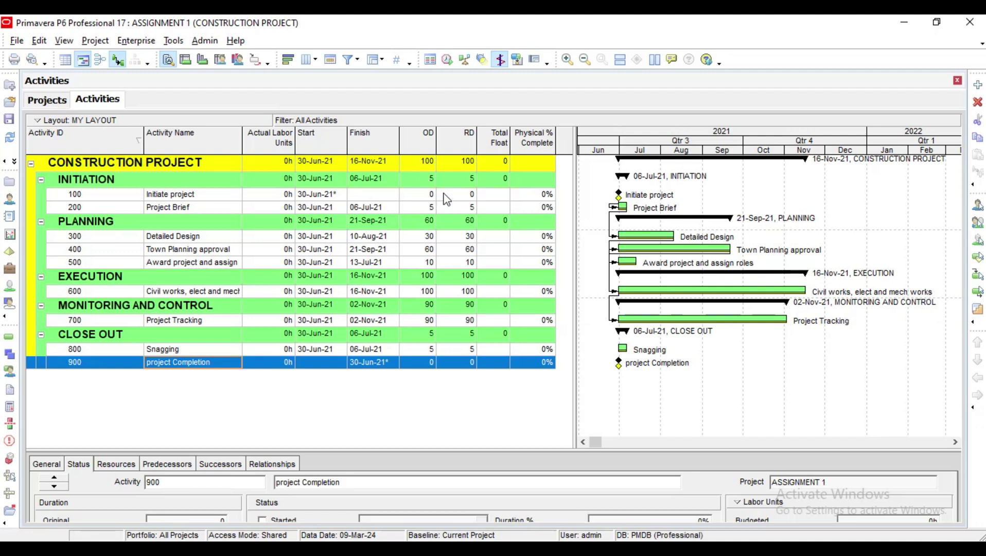
pyautogui.moveTo(471, 449); pyautogui.dragTo(483, 384)
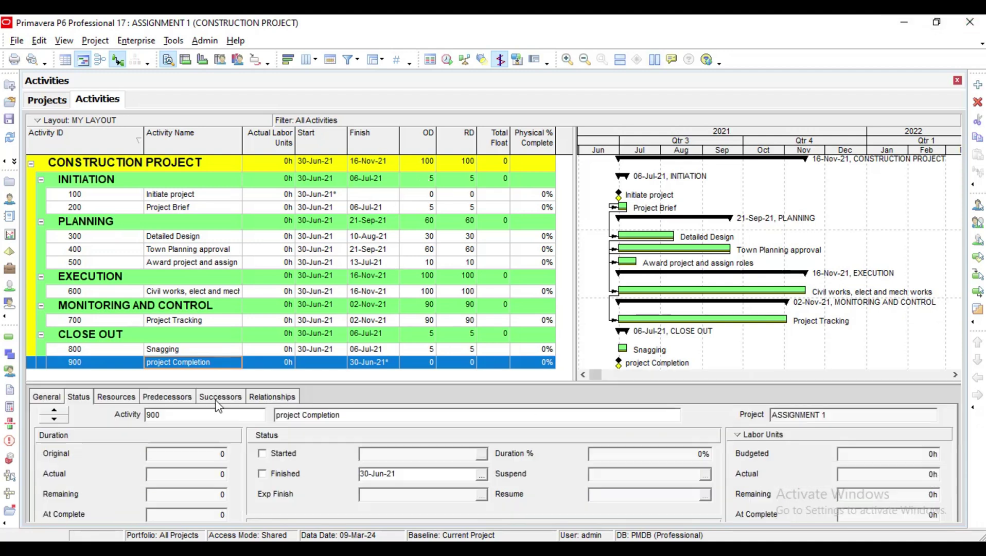
pyautogui.click(117, 397)
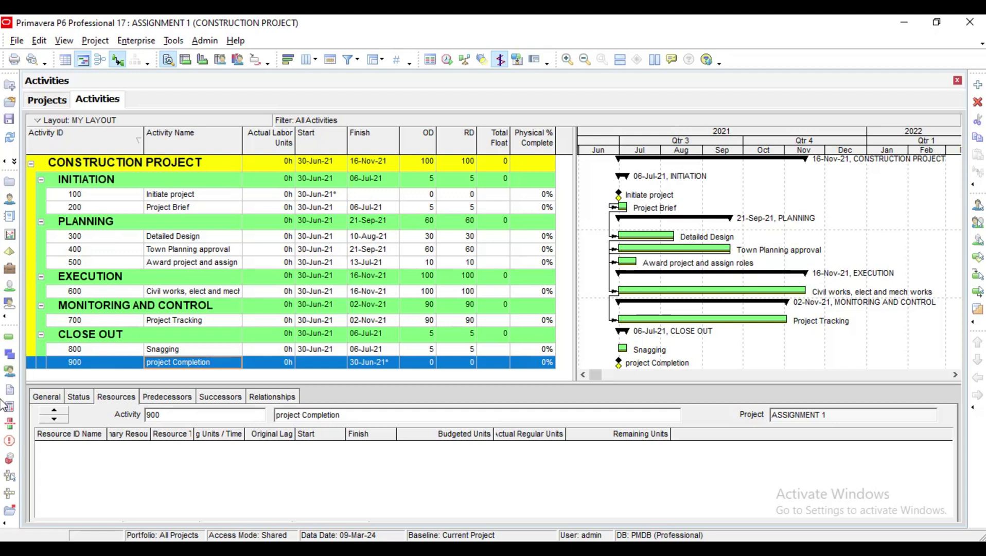
# In the resource list, add a resource below LABOUR 3 with the ID Res and enter the engineer's name
pyautogui.click(9, 200)
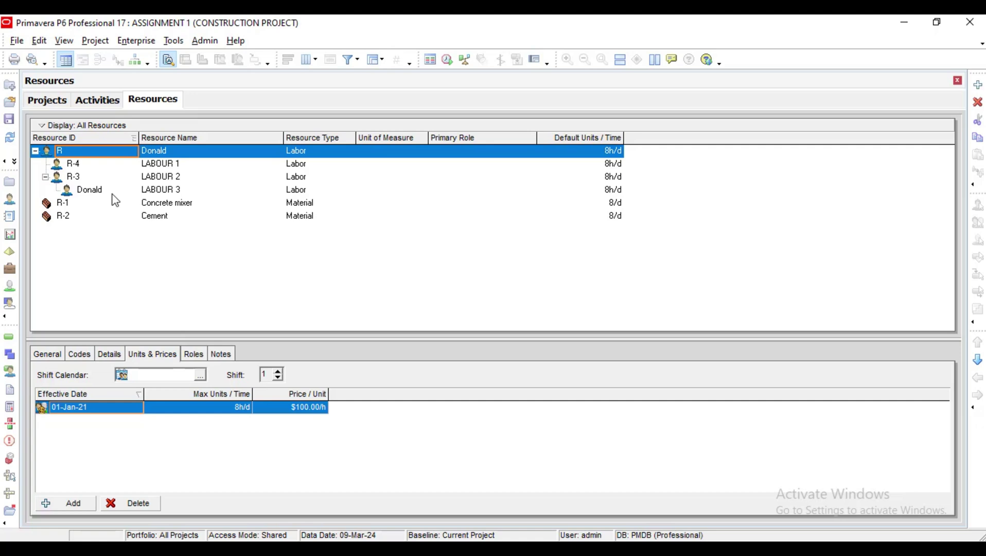
pyautogui.click(143, 192)
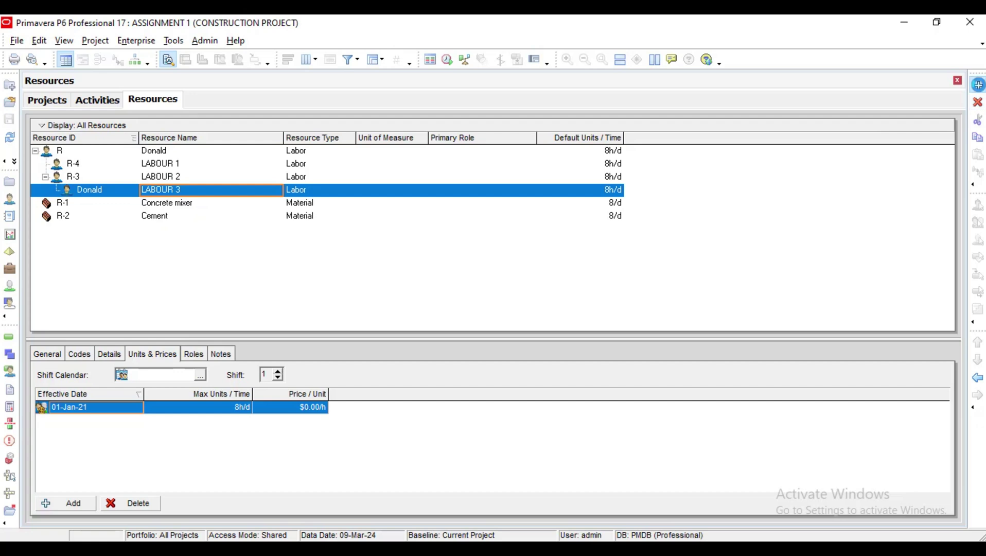
pyautogui.click(978, 84)
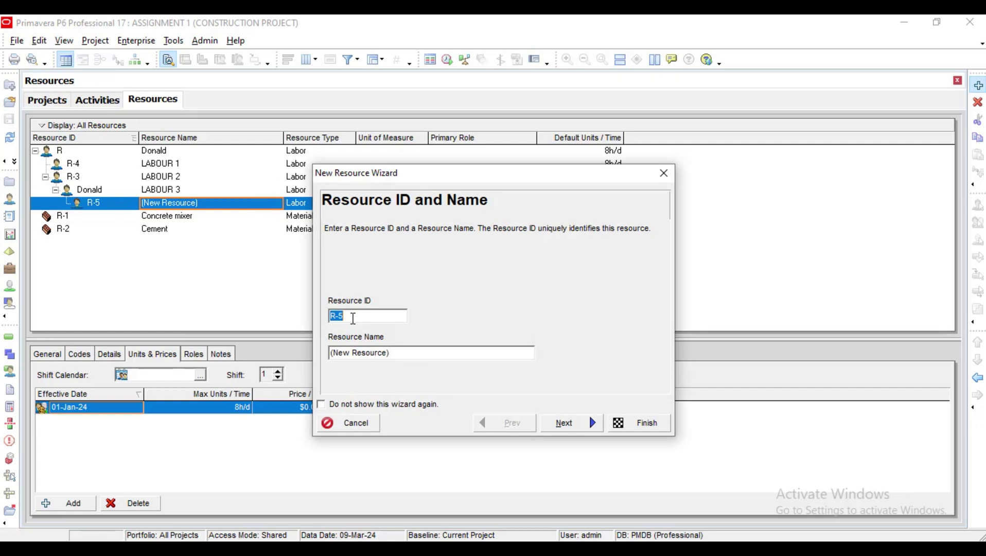
pyautogui.write('r')
pyautogui.moveTo(393, 352); pyautogui.dragTo(314, 341)
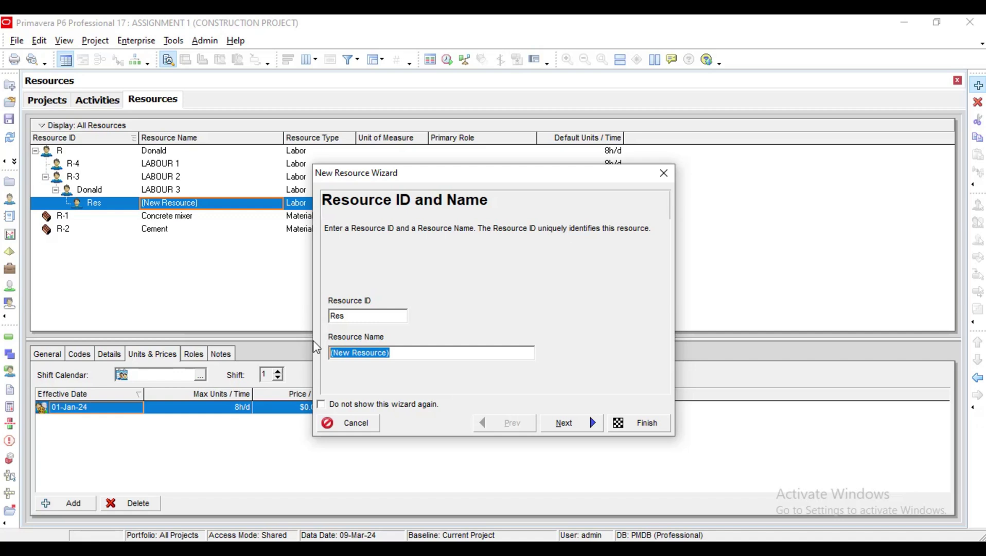
pyautogui.write('Engr Donald')
pyautogui.click(582, 432)
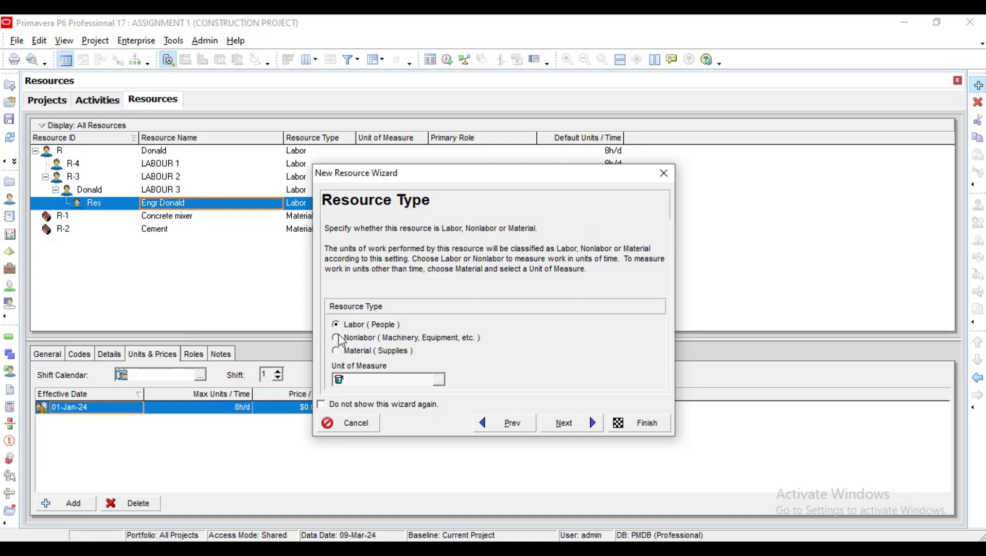
# Keep the resource as Labor with 8h/d default and maximum units, leaving the contact details and roles empty
pyautogui.click(567, 430)
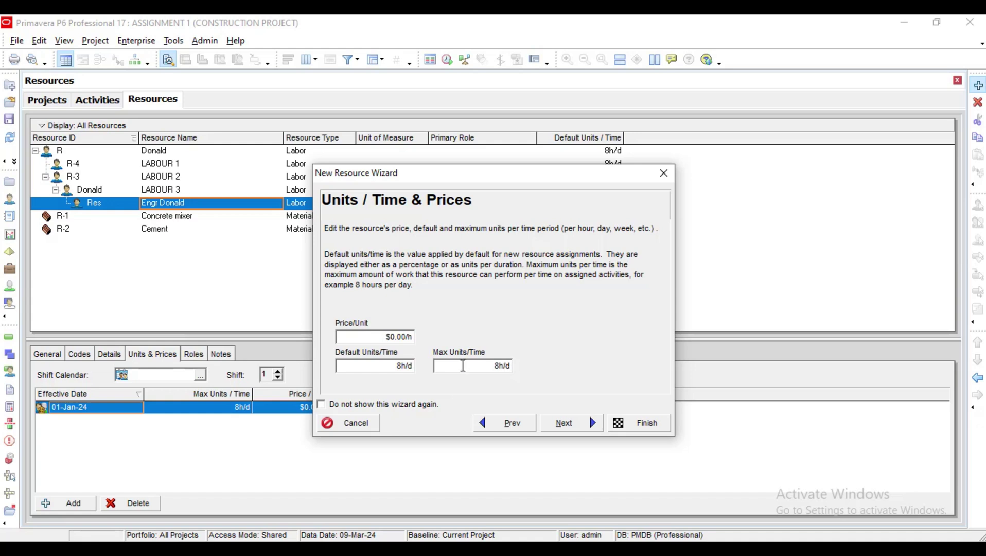
pyautogui.click(582, 425)
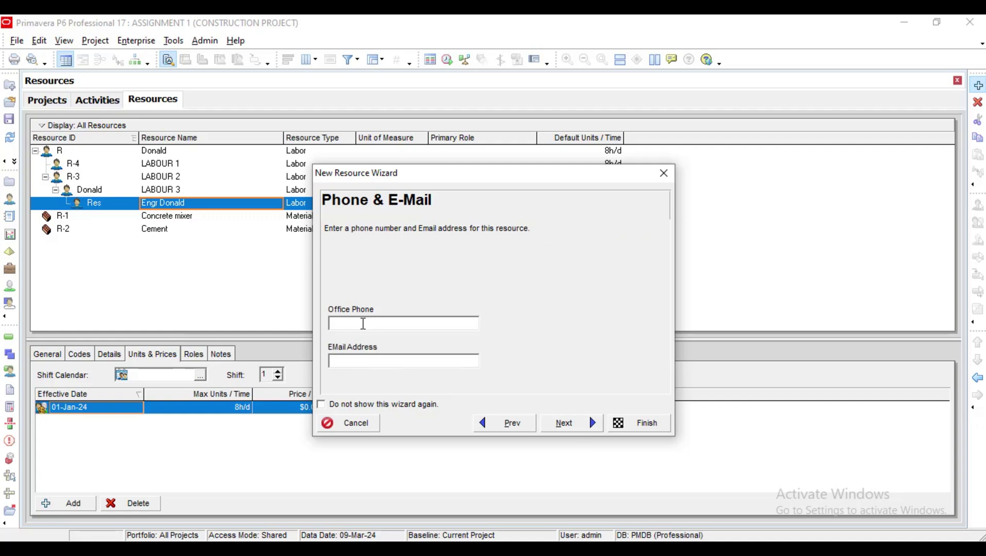
pyautogui.click(560, 427)
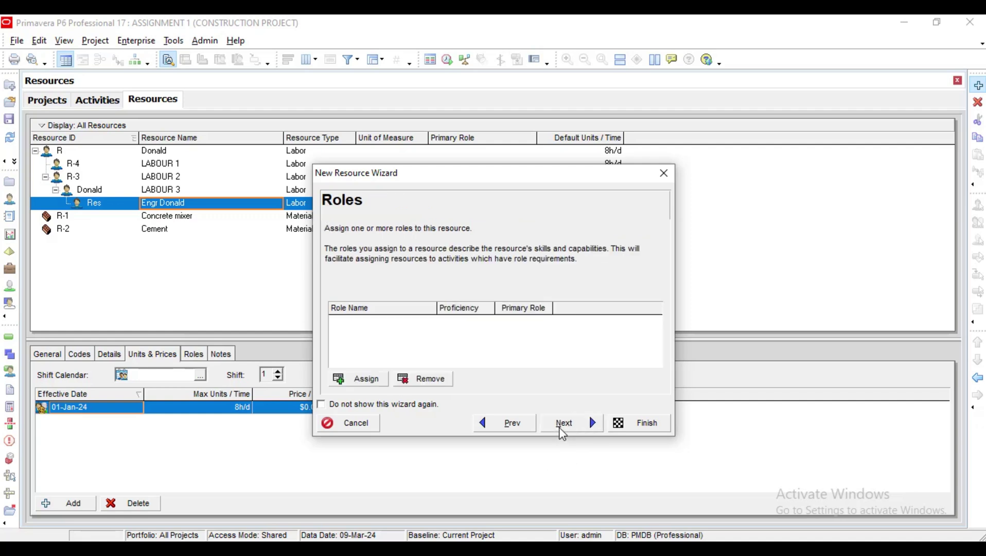
pyautogui.click(561, 424)
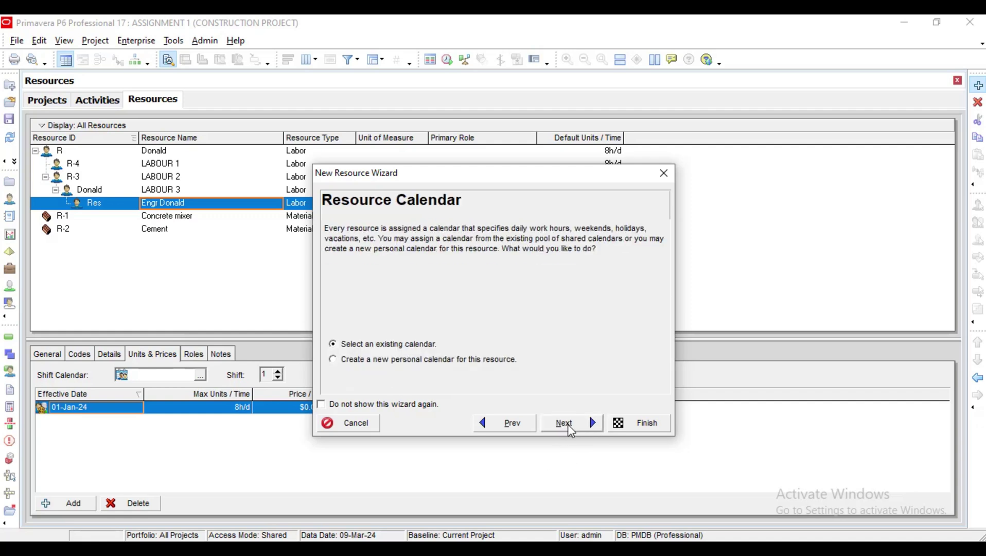
# Try to choose the Standard 5 Day Workweek as the existing resource calendar, keep auto-computed actuals, and finish the wizard
pyautogui.click(567, 423)
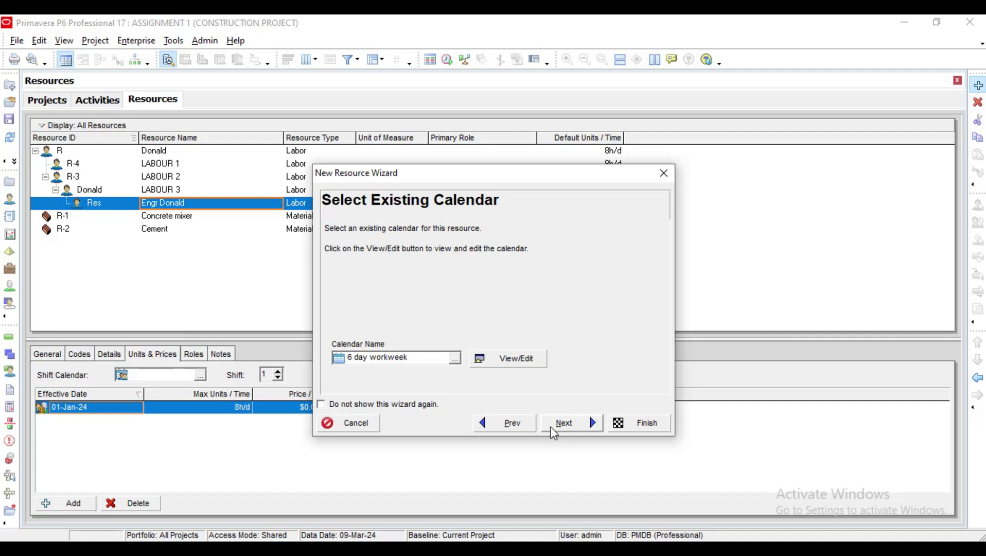
pyautogui.click(454, 358)
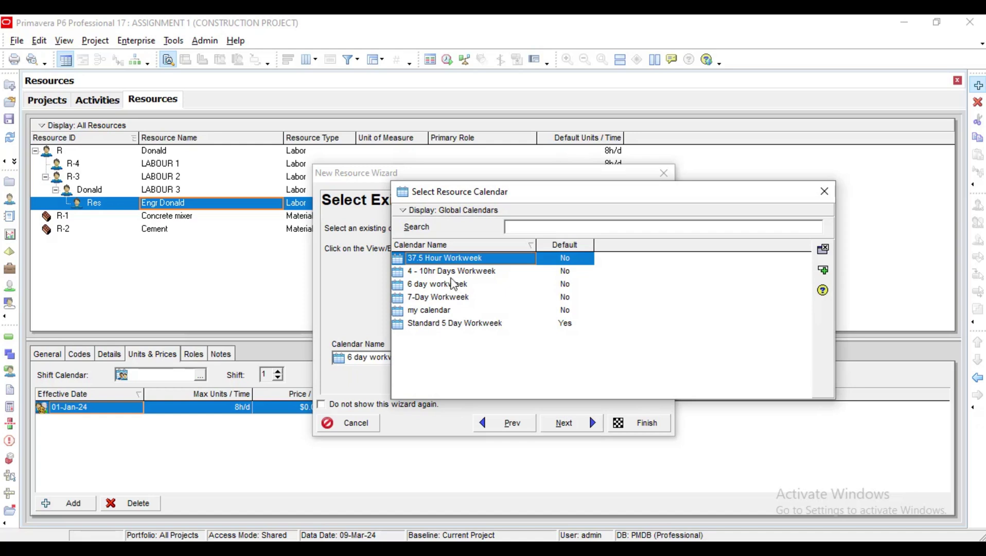
pyautogui.click(442, 326)
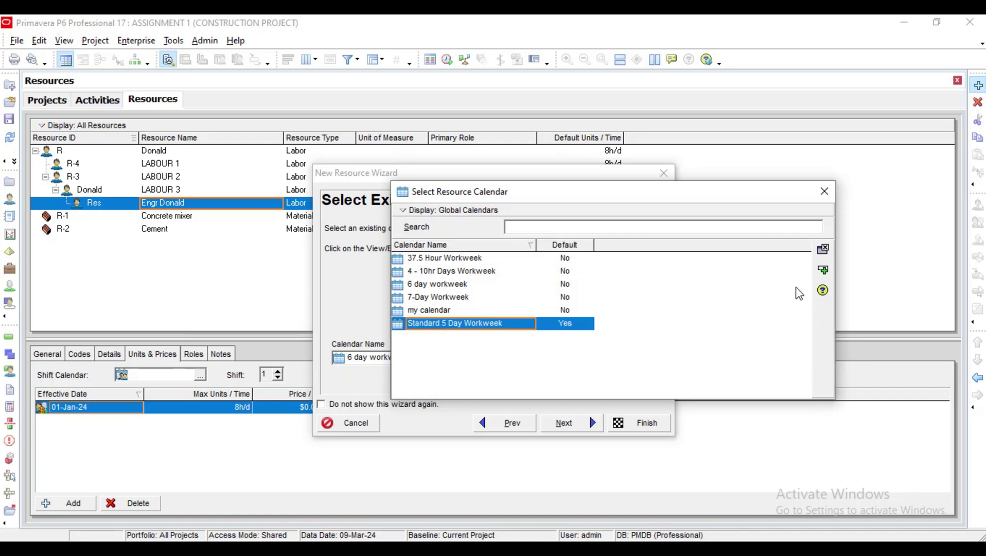
pyautogui.click(822, 249)
pyautogui.click(583, 432)
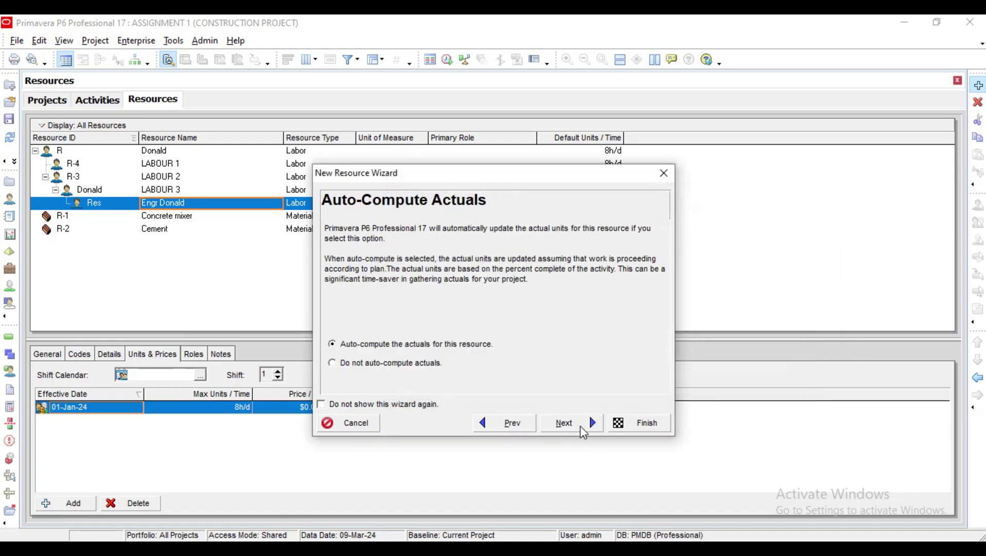
pyautogui.click(580, 432)
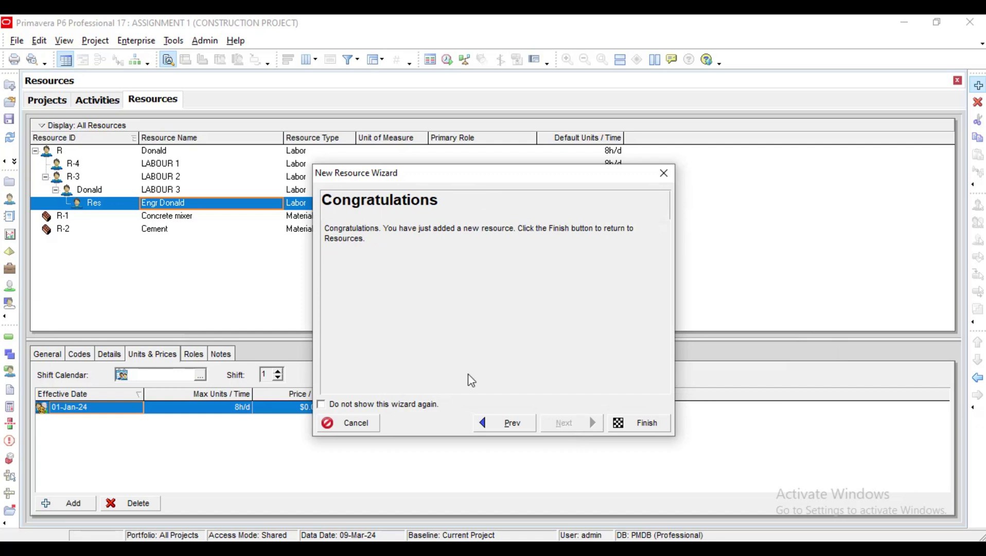
pyautogui.click(651, 426)
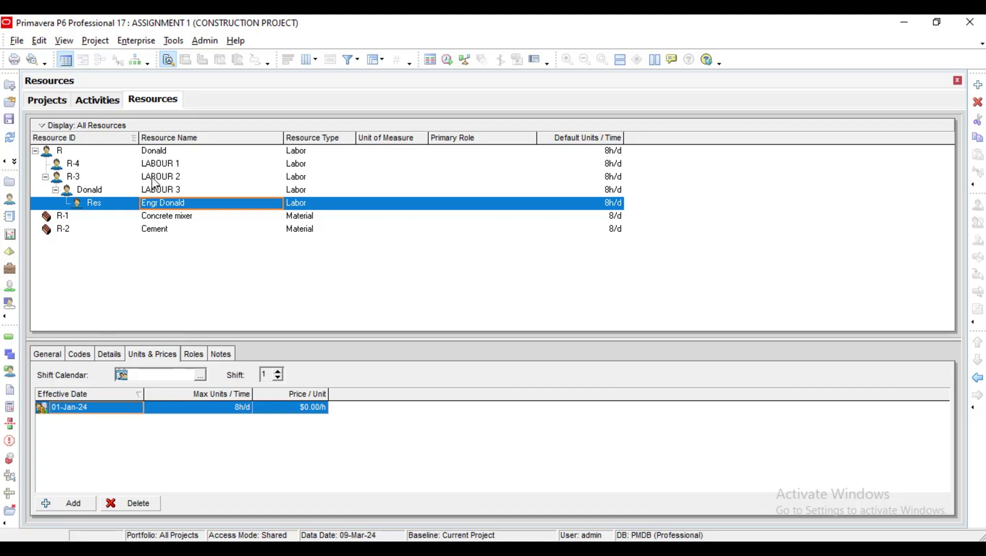
# Return to the activities and open the resource assignment list for activity 300 Detailed Design
pyautogui.click(89, 103)
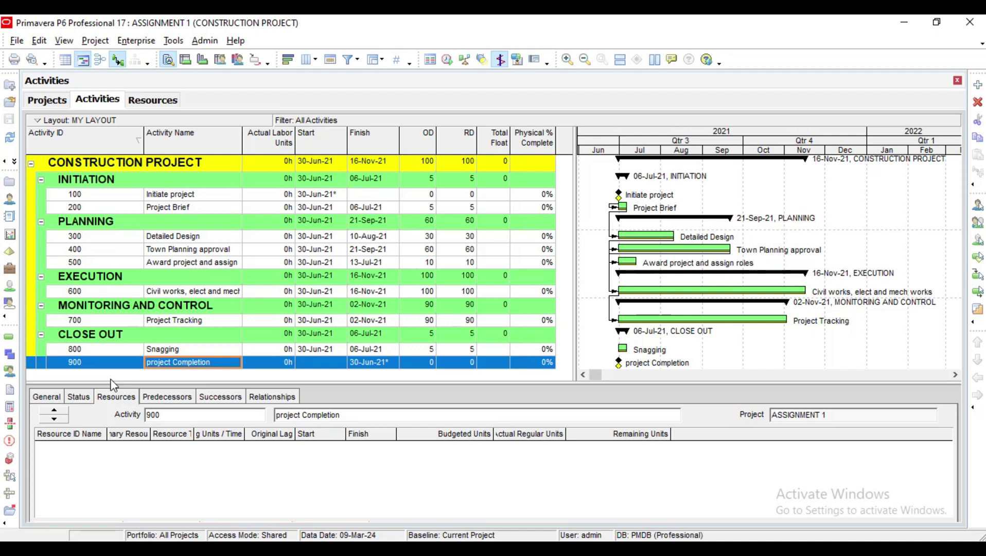
pyautogui.click(158, 238)
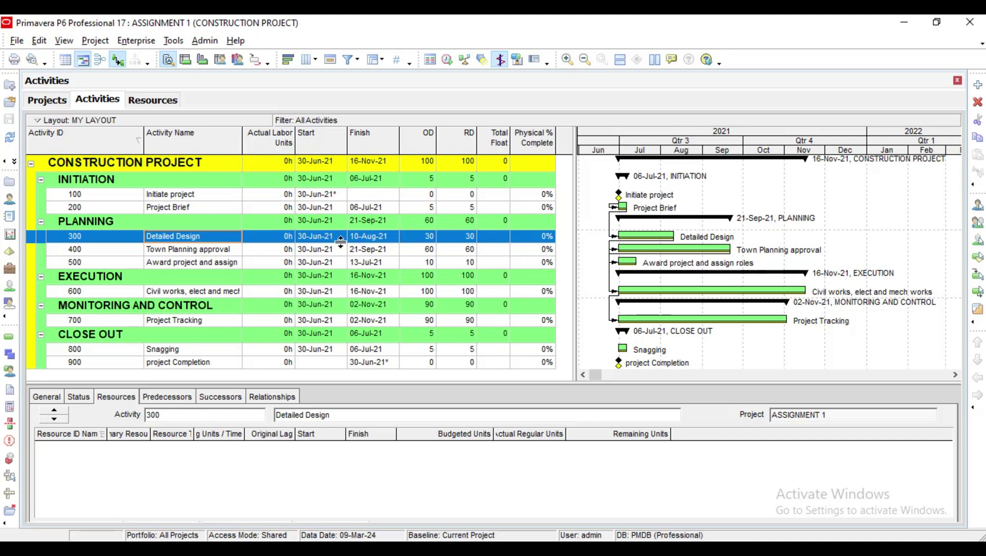
pyautogui.moveTo(294, 381); pyautogui.dragTo(299, 348)
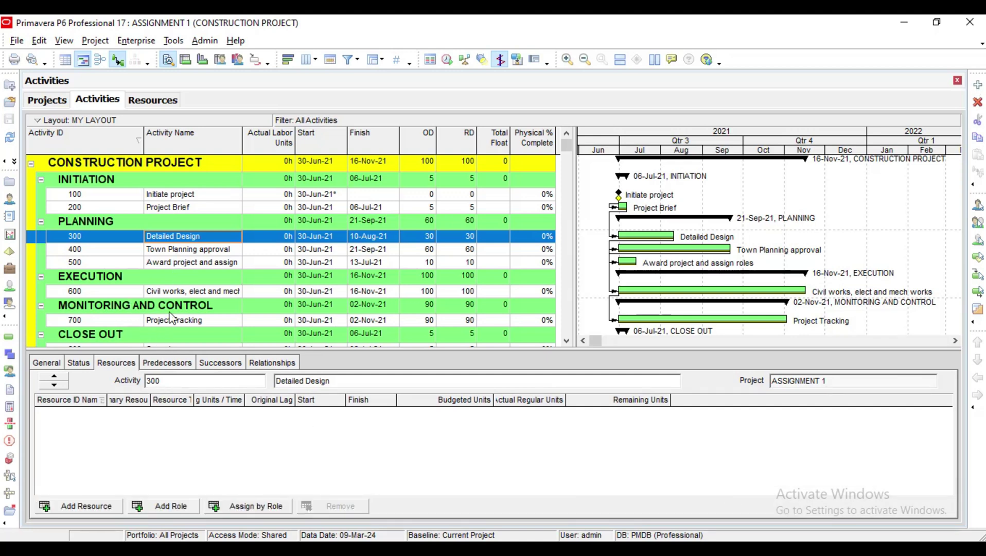
pyautogui.doubleClick(165, 237)
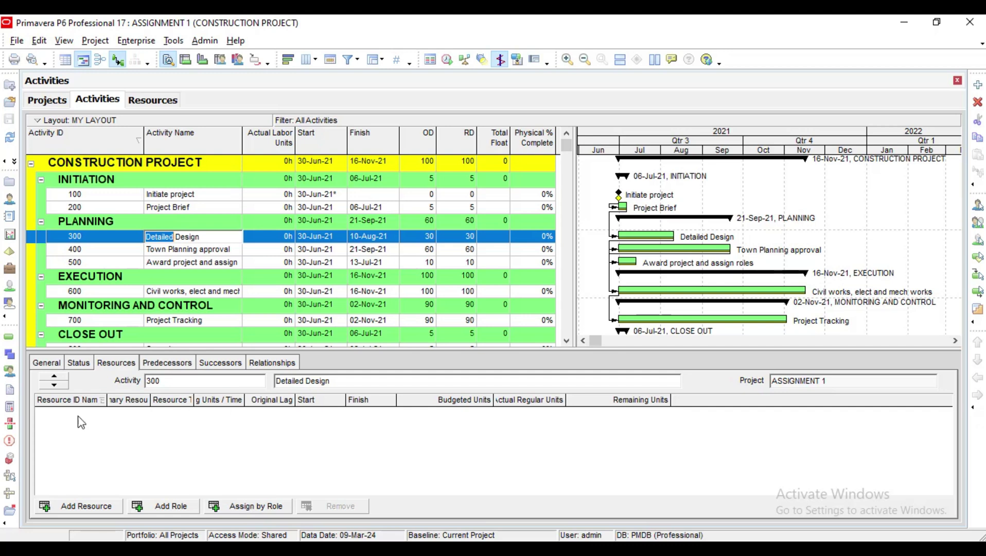
pyautogui.click(74, 401)
pyautogui.click(70, 507)
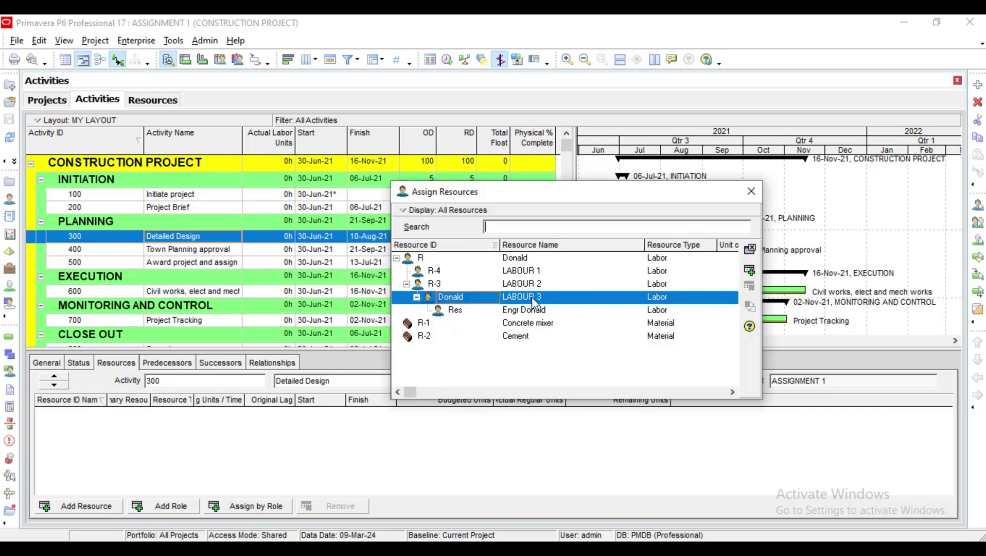
pyautogui.click(532, 301)
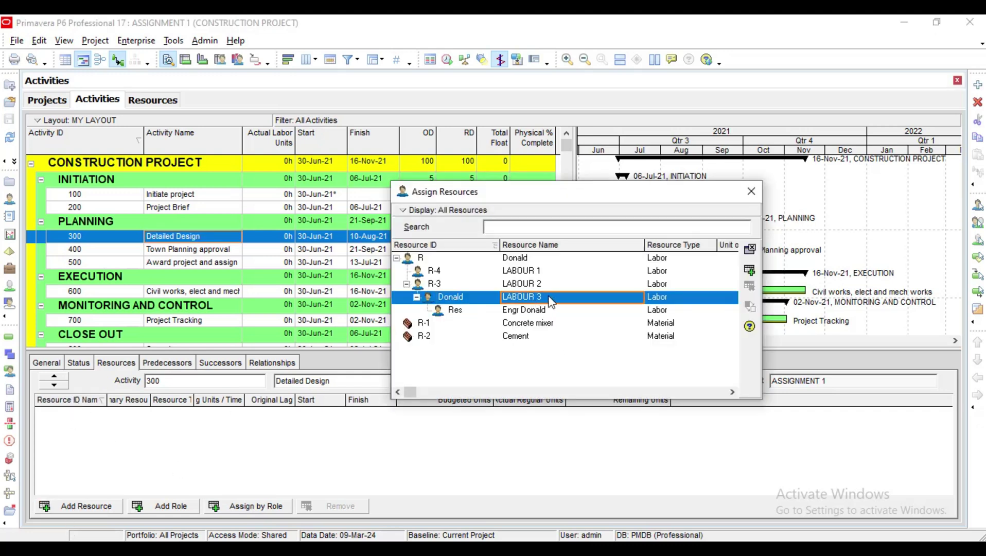
pyautogui.click(749, 271)
pyautogui.click(750, 270)
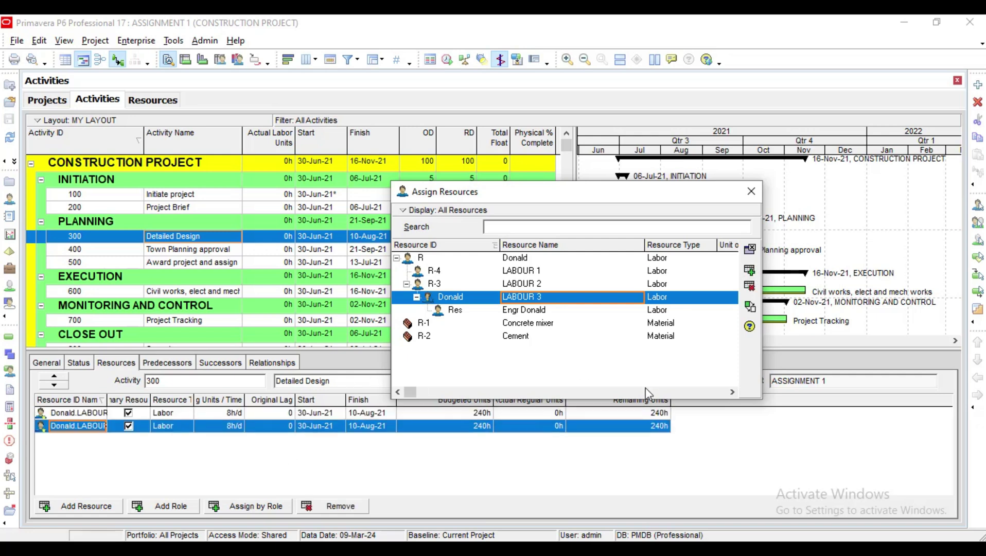
pyautogui.click(752, 291)
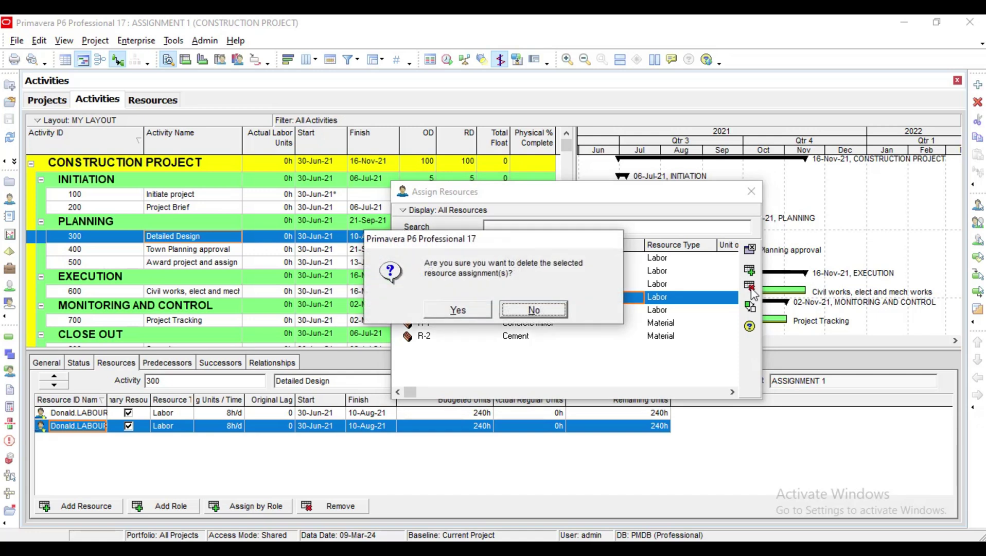
pyautogui.click(463, 311)
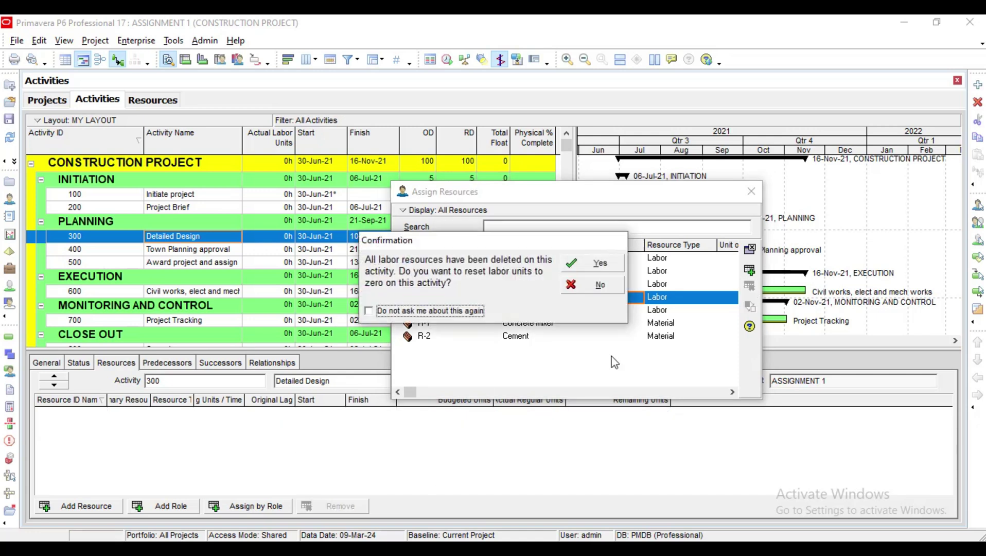
pyautogui.click(600, 287)
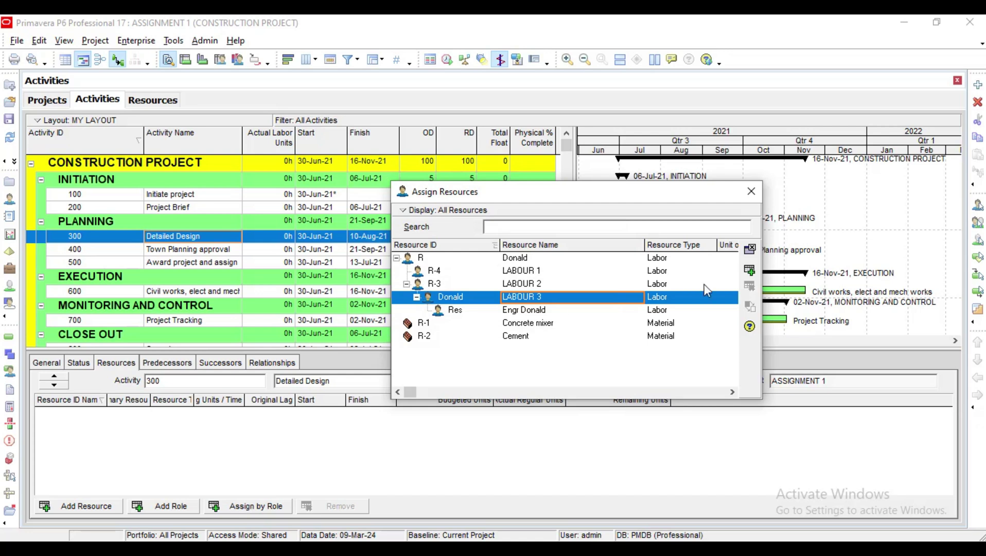
# Assign LABOUR 3 once to activity 300 Detailed Design and set the assignment's budgeted units to 3000h
pyautogui.click(749, 275)
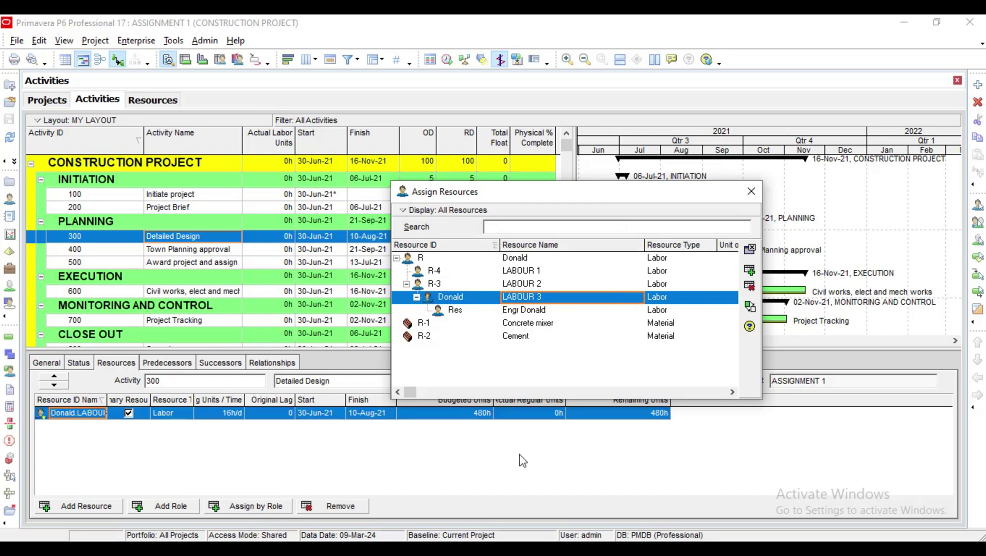
pyautogui.click(753, 195)
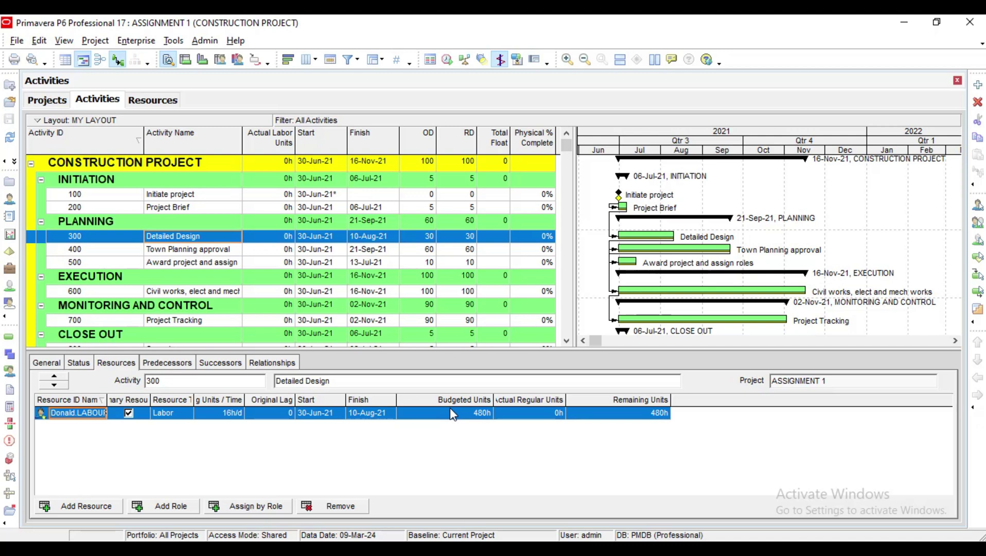
pyautogui.click(480, 417)
pyautogui.click(412, 417)
pyautogui.press('BackSpace')
pyautogui.press('BackSpace')
pyautogui.press('BackSpace')
pyautogui.write('3000')
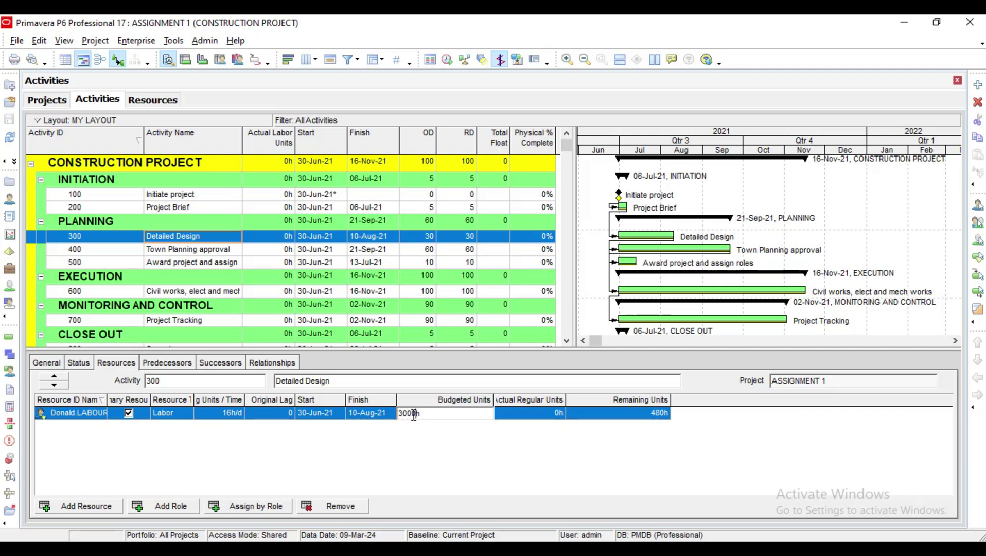
pyautogui.press('Return')
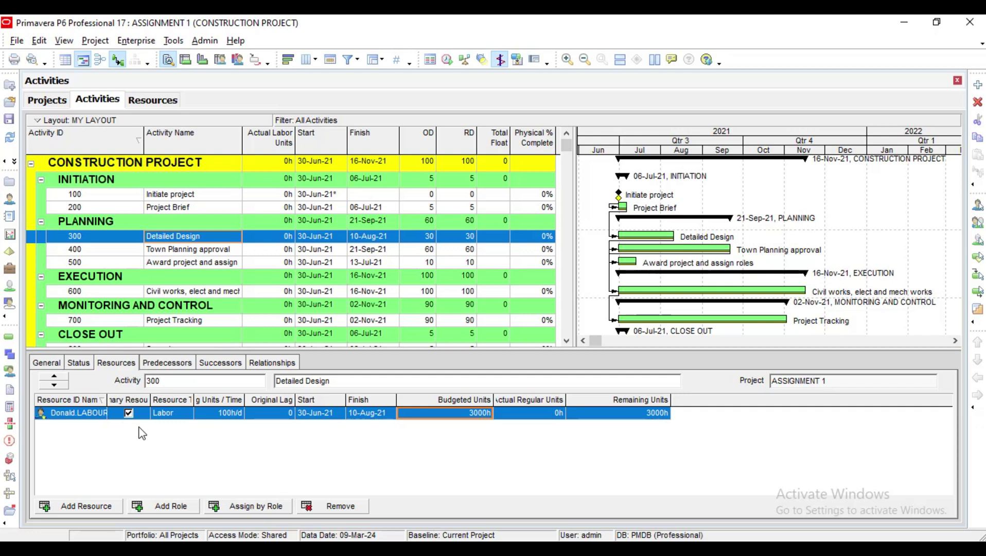
# Check the resource assignment lists of activities 100 to 700, comparing activity 100 Initiate project with activity 200 Project Brief
pyautogui.click(171, 195)
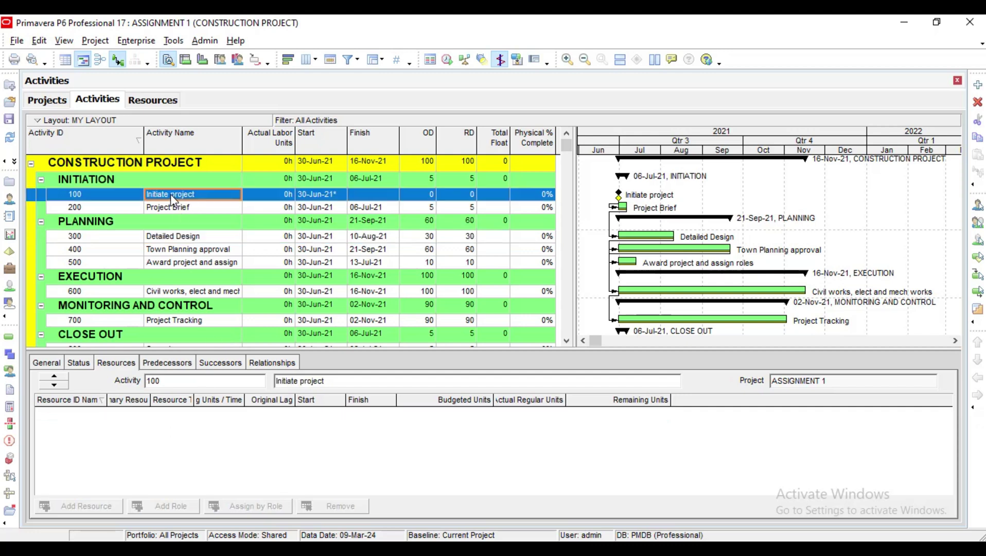
pyautogui.click(177, 211)
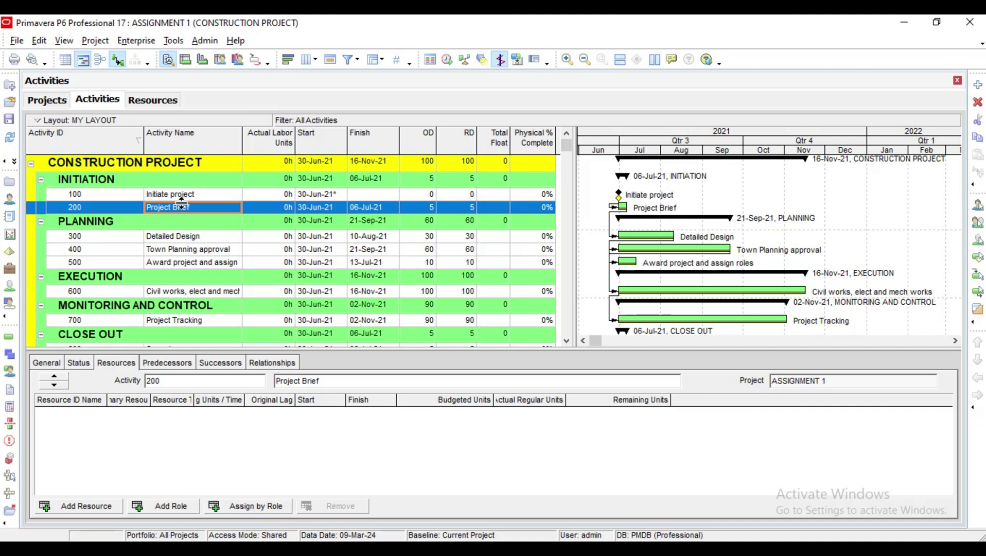
pyautogui.click(189, 198)
pyautogui.click(190, 207)
pyautogui.click(191, 196)
pyautogui.click(189, 208)
pyautogui.click(191, 197)
pyautogui.click(186, 209)
pyautogui.click(190, 197)
pyautogui.click(186, 209)
pyautogui.click(192, 237)
pyautogui.click(185, 250)
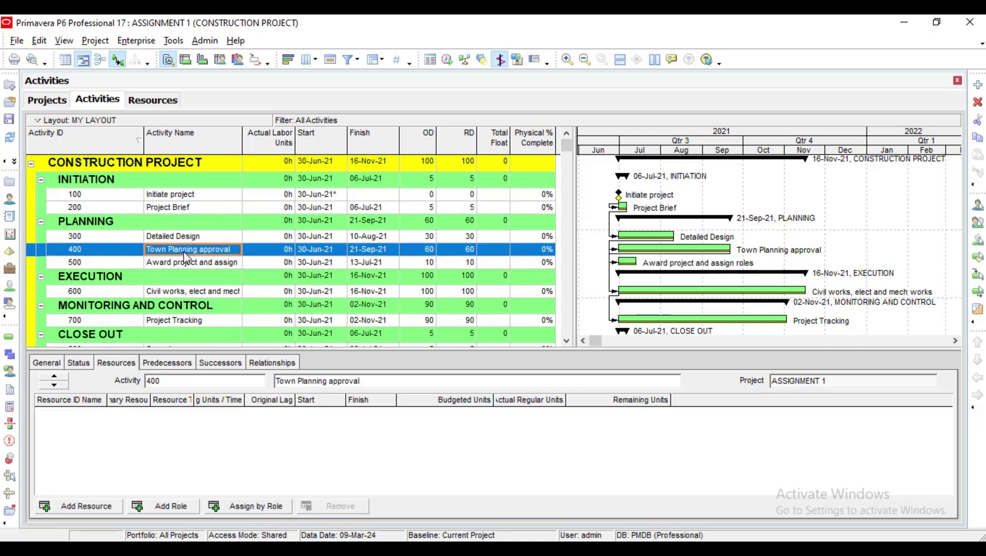
pyautogui.click(188, 262)
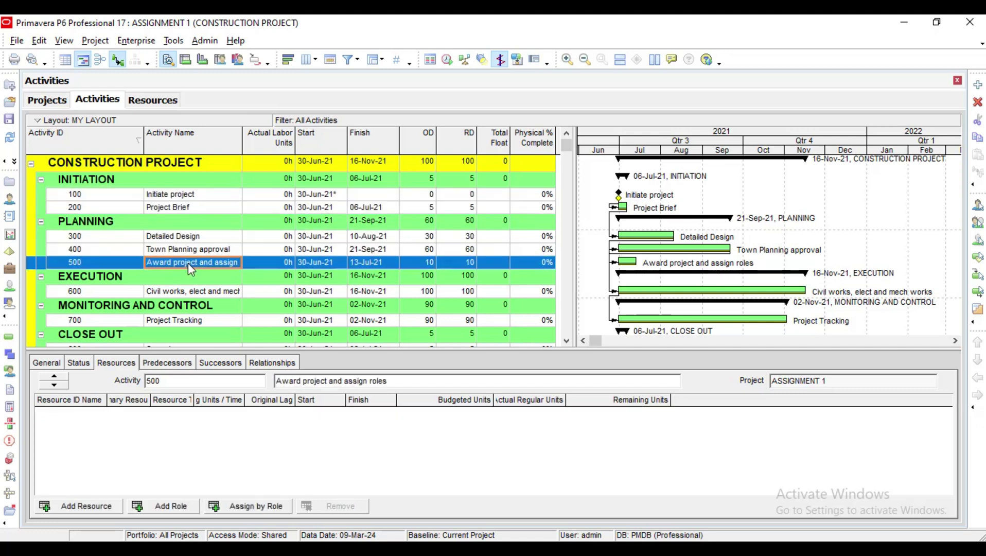
pyautogui.click(188, 292)
pyautogui.click(186, 321)
pyautogui.scroll(-1, 190, 311)
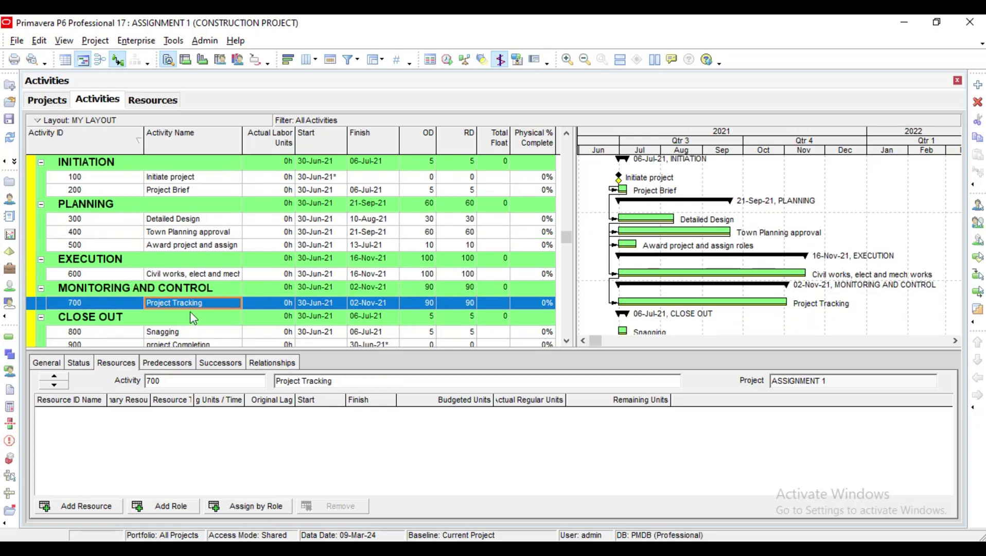
pyautogui.scroll(1, 199, 196)
pyautogui.click(186, 199)
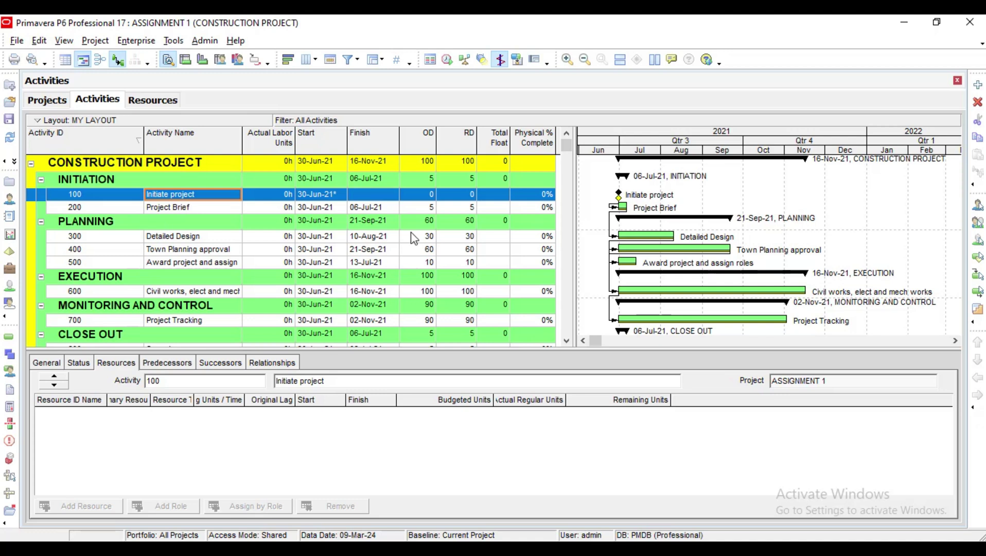
pyautogui.click(163, 209)
pyautogui.click(175, 197)
pyautogui.click(186, 211)
pyautogui.click(189, 196)
# Close the Resources view and enlarge the activity table down to activity 900, keeping the relationship lines displayed
pyautogui.click(154, 99)
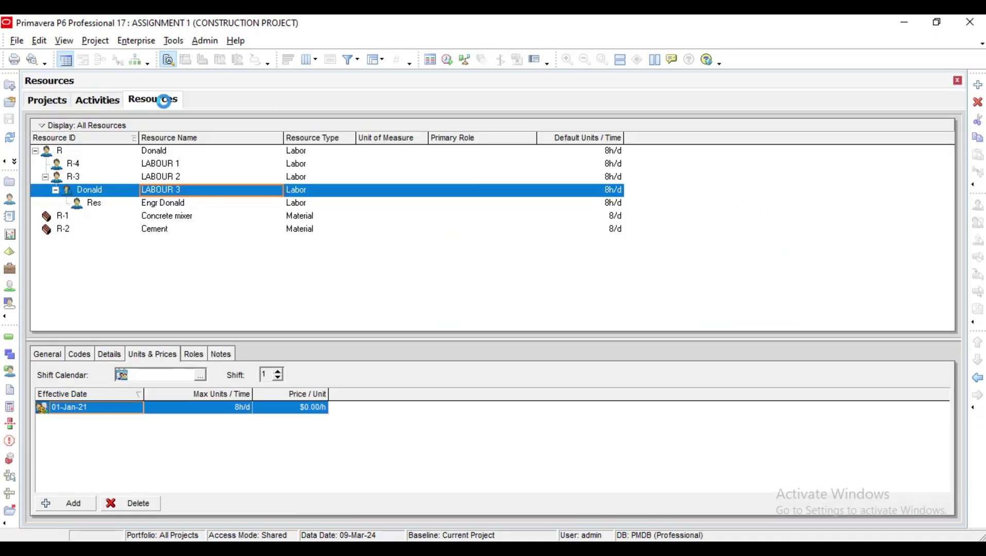
pyautogui.click(957, 80)
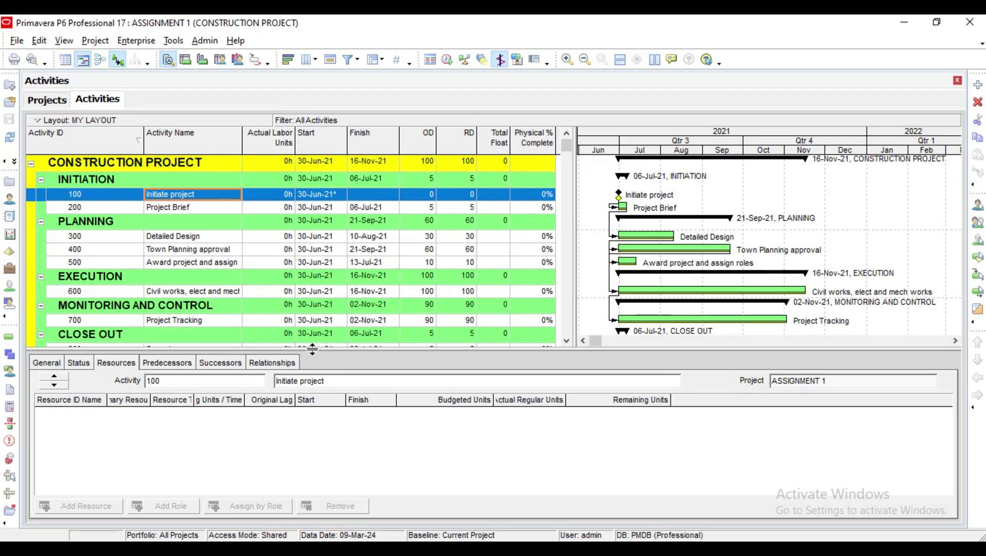
pyautogui.moveTo(318, 384); pyautogui.dragTo(319, 408)
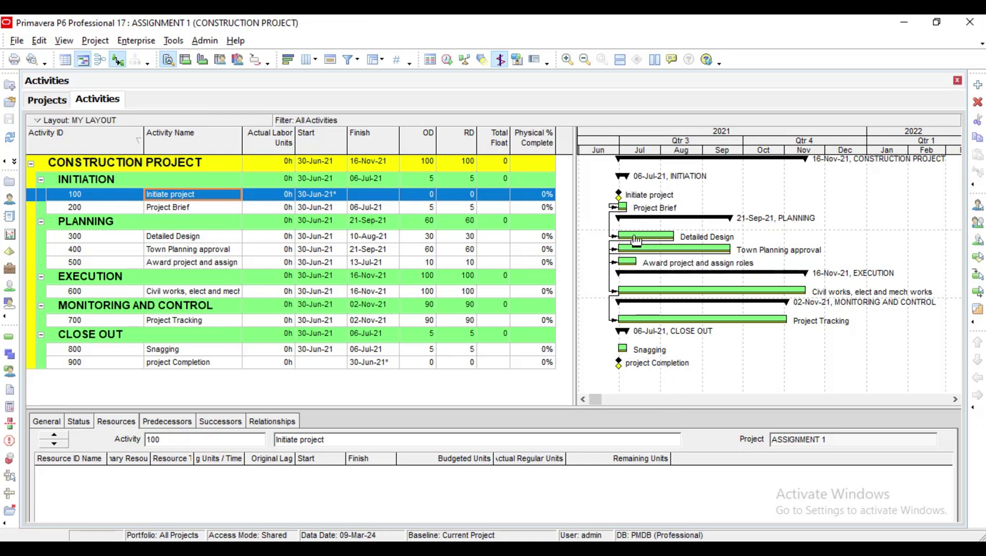
pyautogui.click(115, 62)
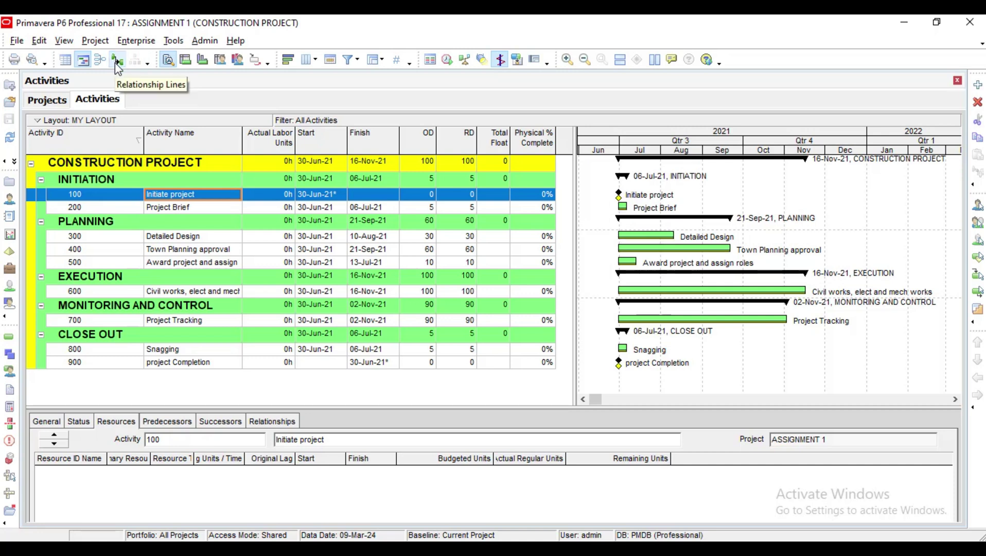
pyautogui.click(116, 62)
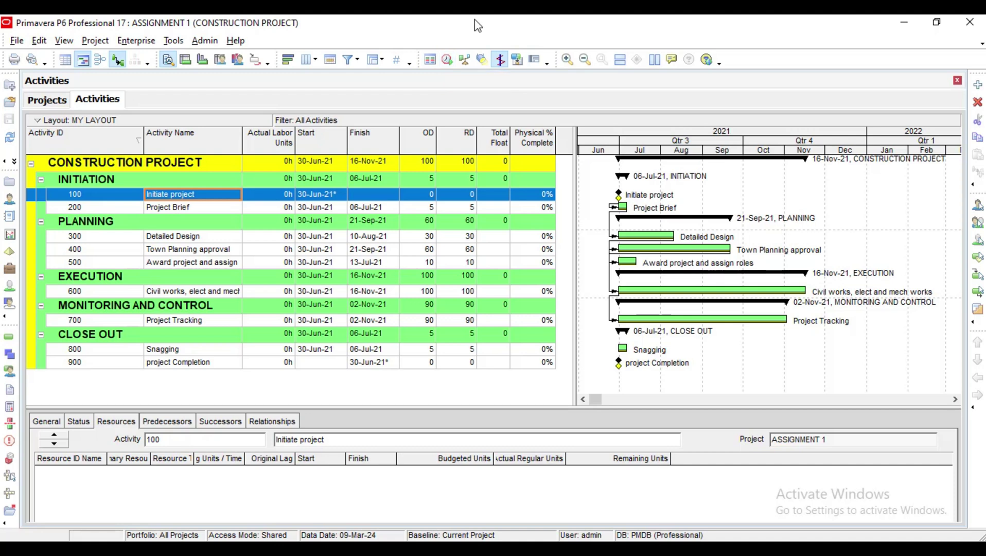
# Set the current data date in the scheduling settings to 01-Jul-21
pyautogui.click(448, 61)
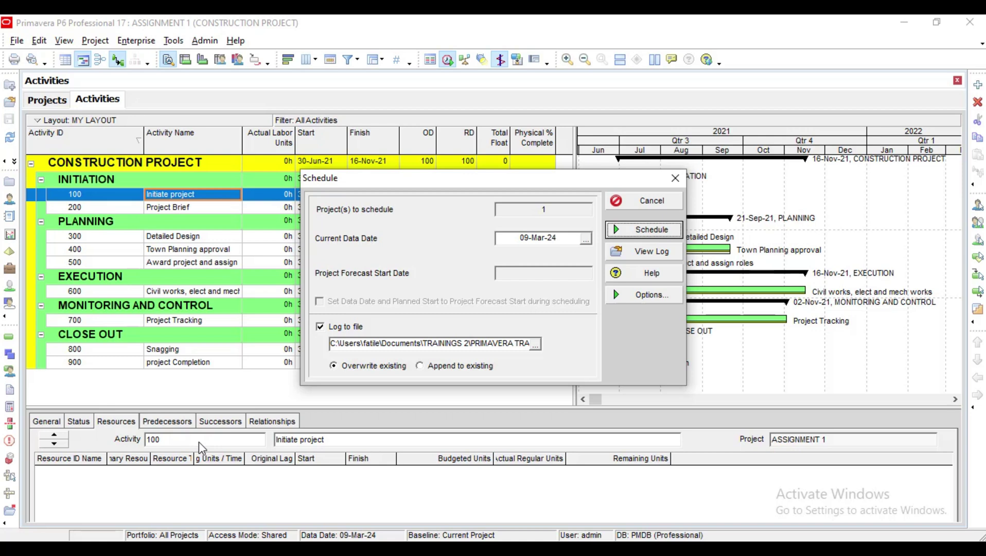
pyautogui.click(586, 240)
pyautogui.click(553, 265)
pyautogui.doubleClick(518, 264)
pyautogui.click(517, 264)
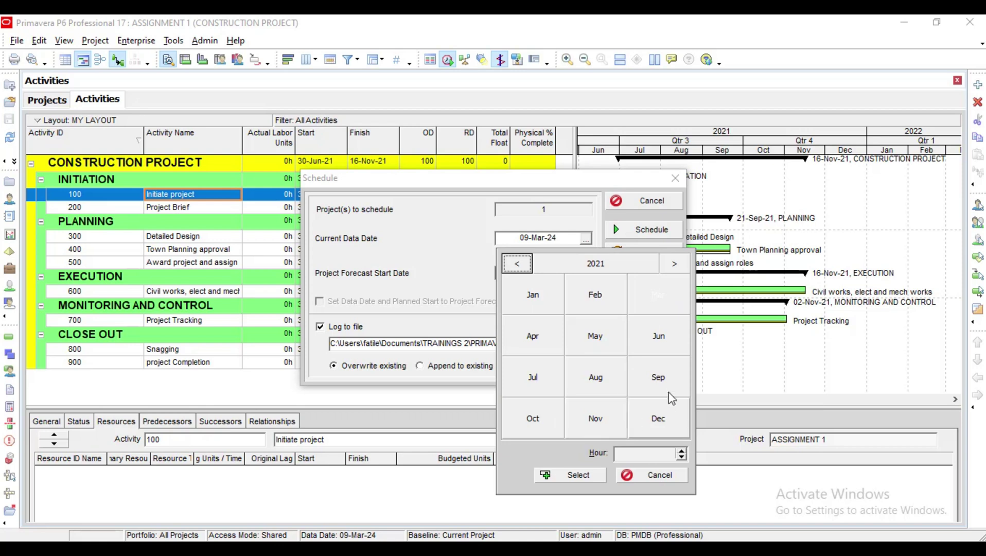
pyautogui.click(662, 339)
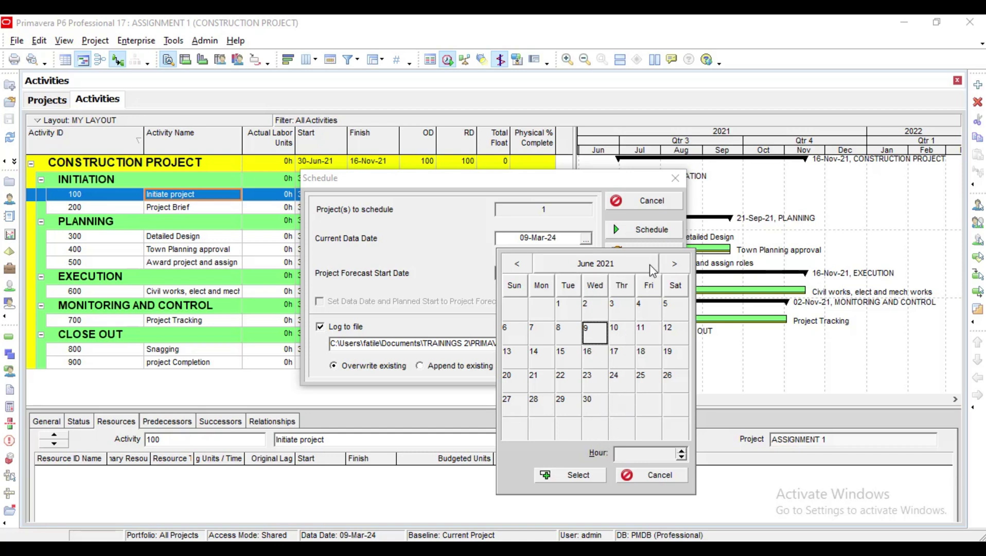
pyautogui.click(673, 265)
pyautogui.click(622, 306)
pyautogui.click(583, 476)
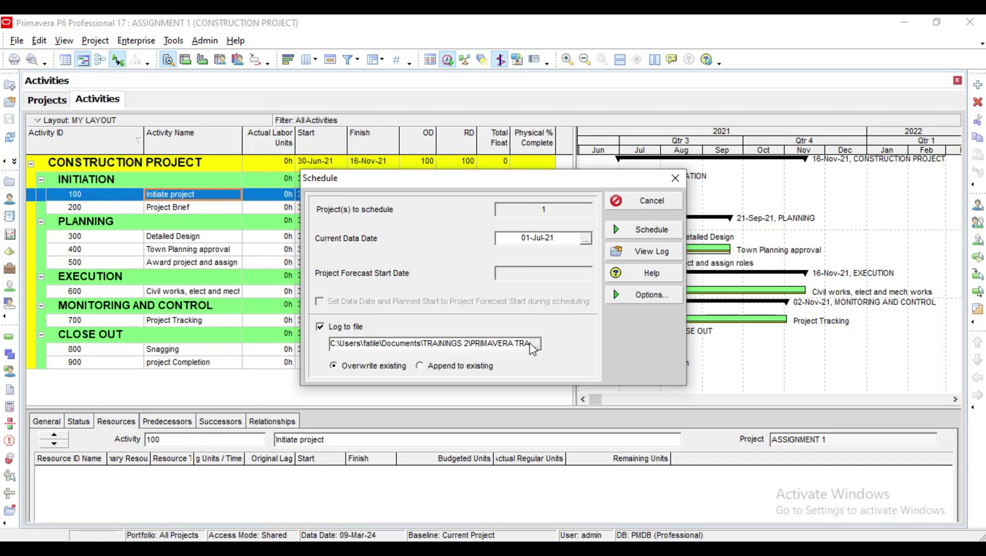
# Rename the log file SCHEDLOG.TXT to SCHEDLOG 1.TXT and choose it as the schedule's log file
pyautogui.moveTo(407, 178); pyautogui.dragTo(377, 98)
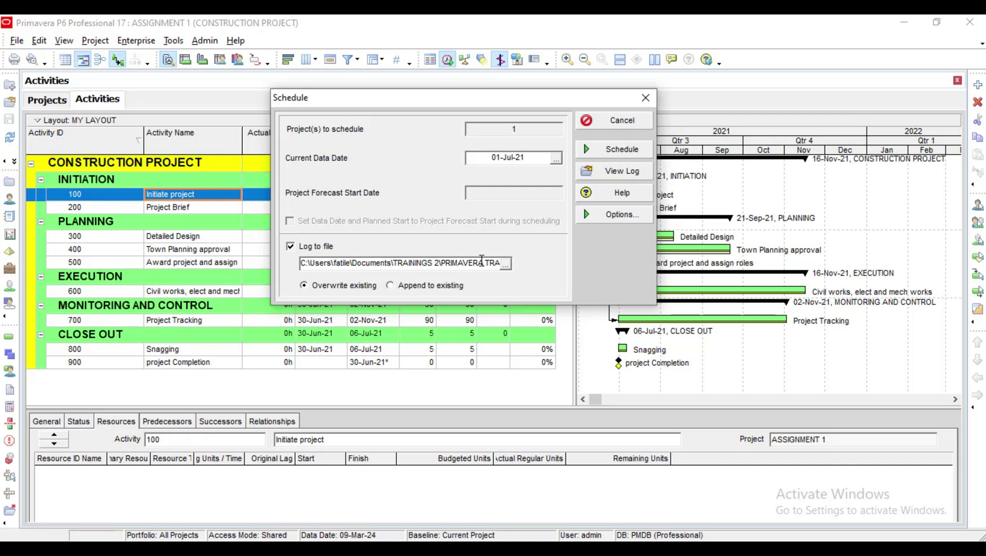
pyautogui.click(505, 264)
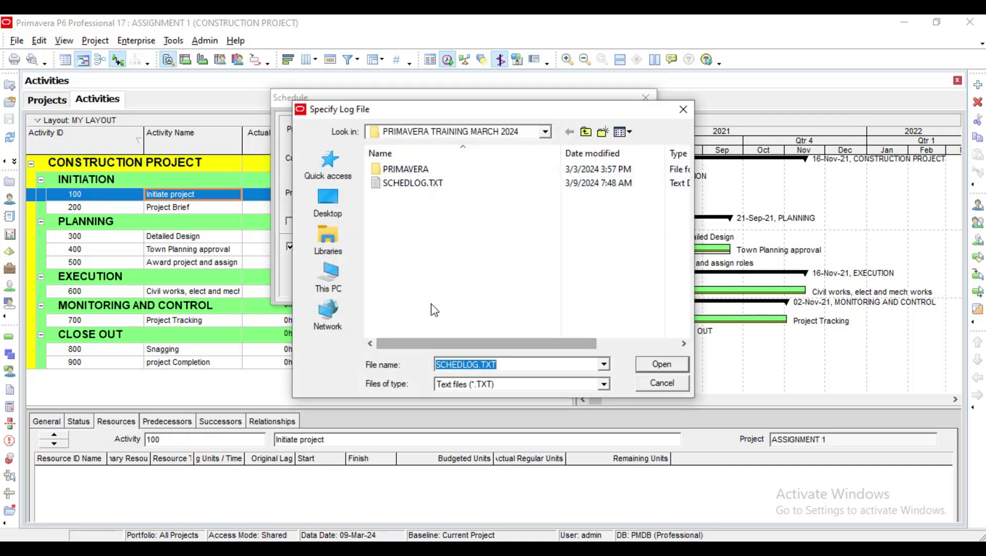
pyautogui.click(405, 186)
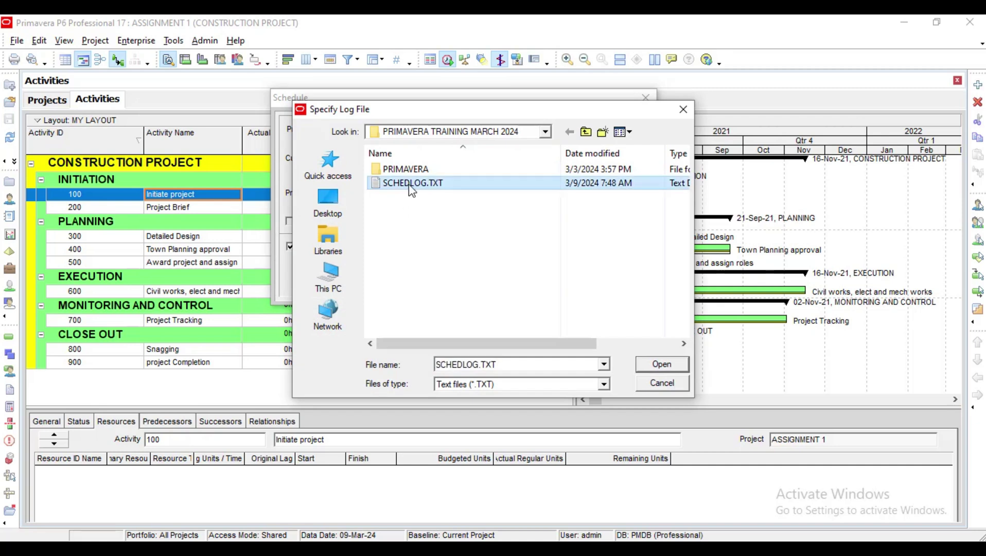
pyautogui.rightClick(411, 189)
pyautogui.click(481, 492)
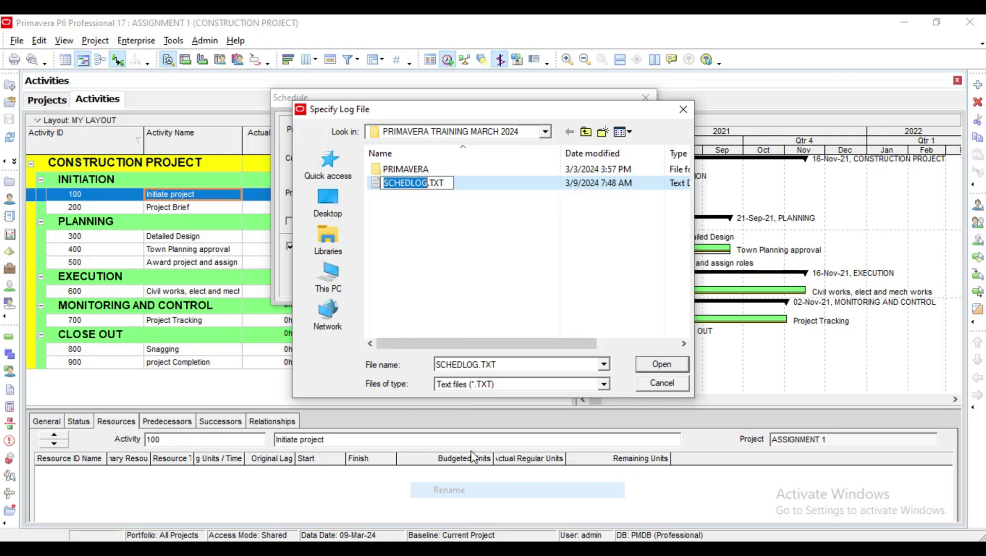
pyautogui.click(427, 185)
pyautogui.write('1')
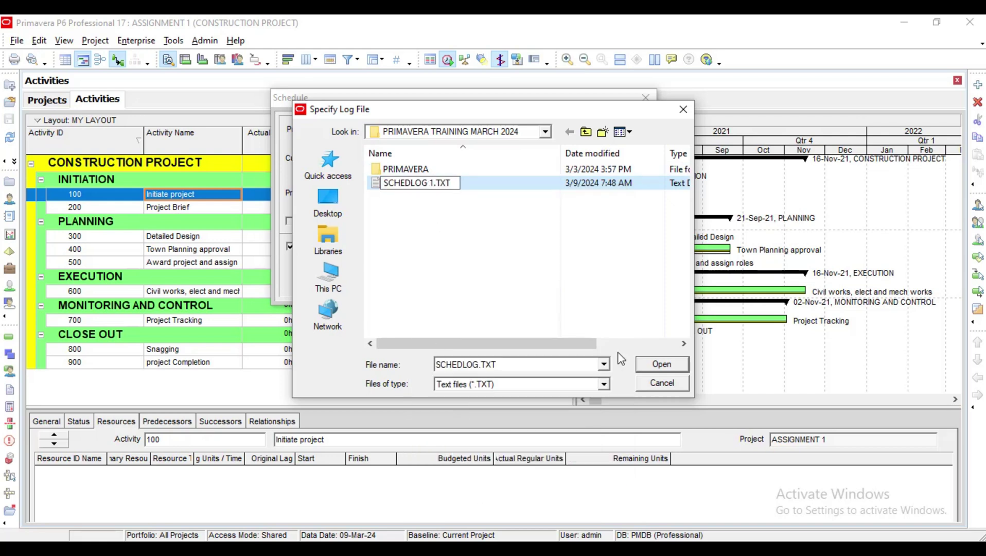
pyautogui.press('Return')
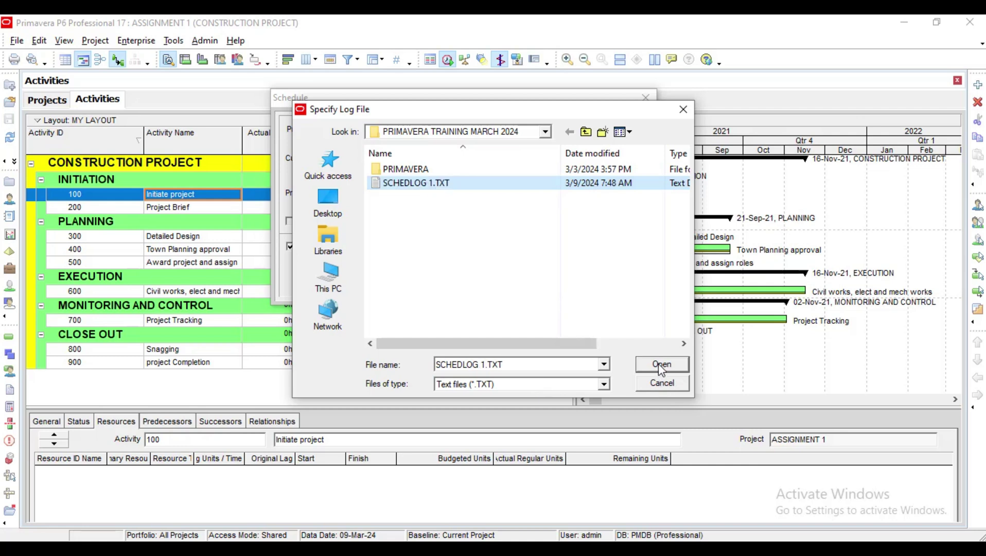
pyautogui.click(662, 364)
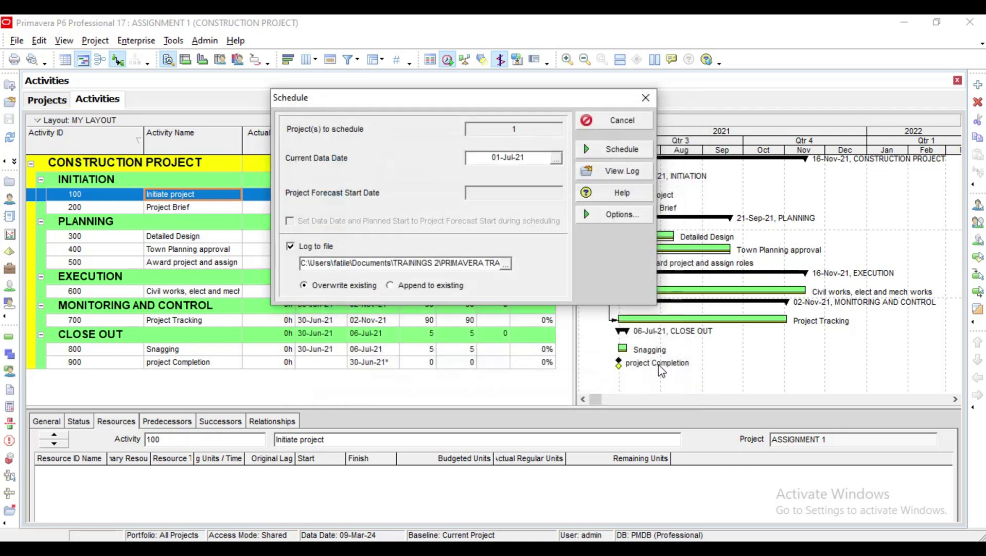
# Schedule the project and review the recalculated activity bars along the Gantt timeline
pyautogui.click(607, 150)
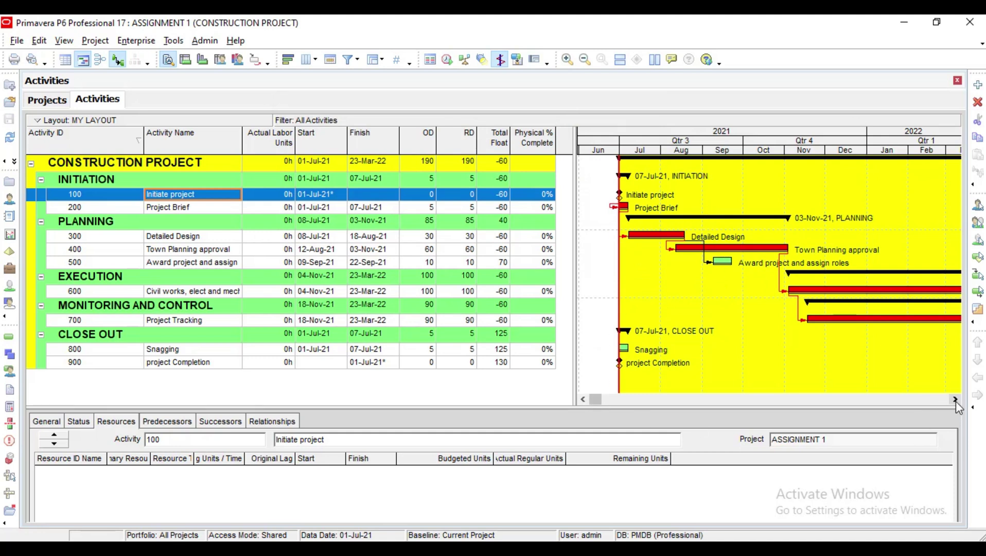
pyautogui.moveTo(956, 402); pyautogui.dragTo(955, 402)
pyautogui.click(591, 403)
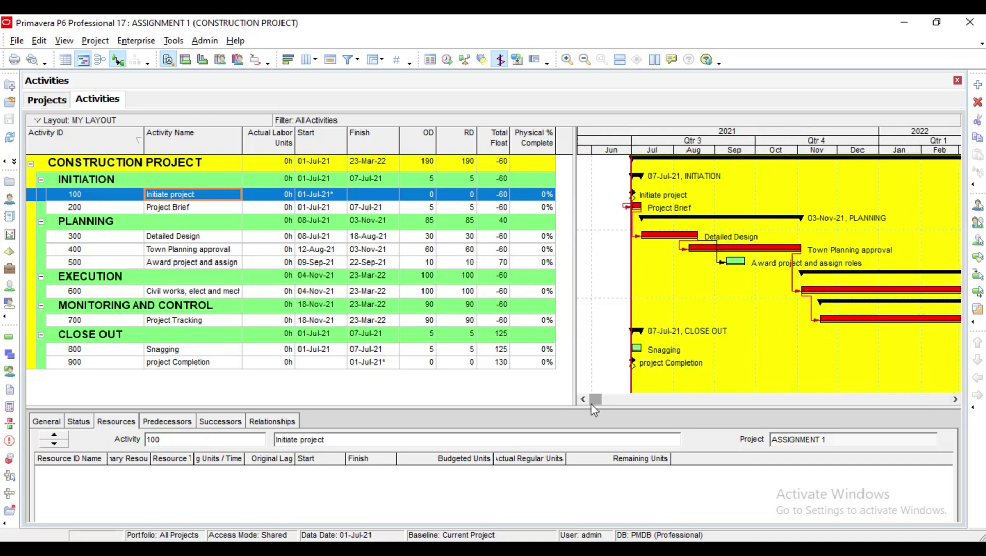
pyautogui.moveTo(956, 400); pyautogui.dragTo(955, 401)
pyautogui.moveTo(583, 400); pyautogui.dragTo(583, 401)
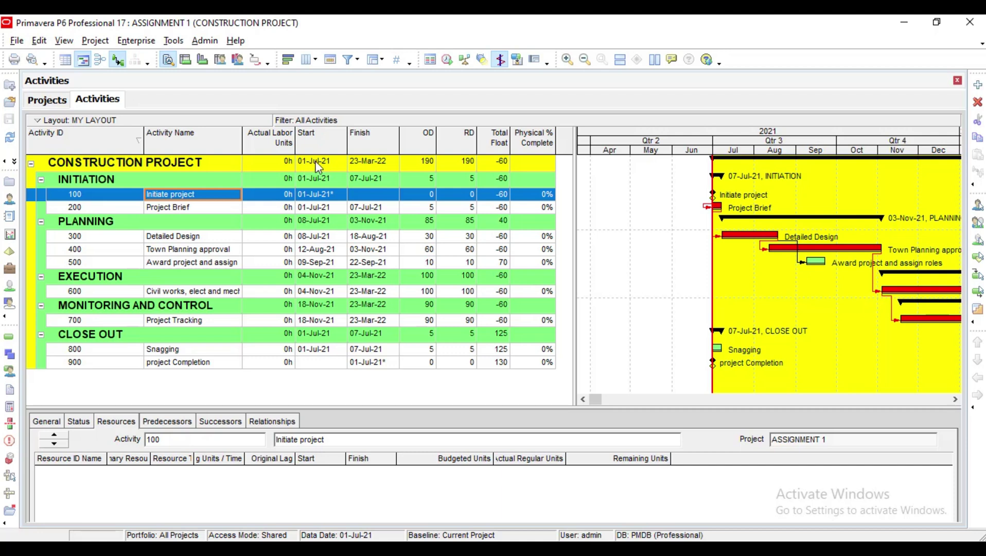
pyautogui.click(955, 400)
pyautogui.click(955, 400)
pyautogui.click(956, 400)
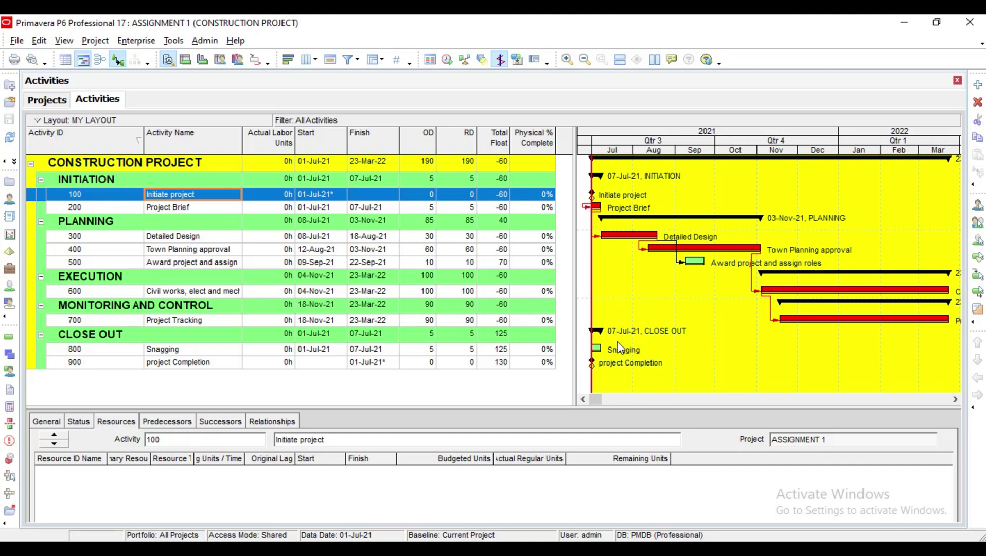
# Check the predecessors and successors of activity 800 Snagging and inspect the 2022 end of the Gantt chart
pyautogui.click(169, 355)
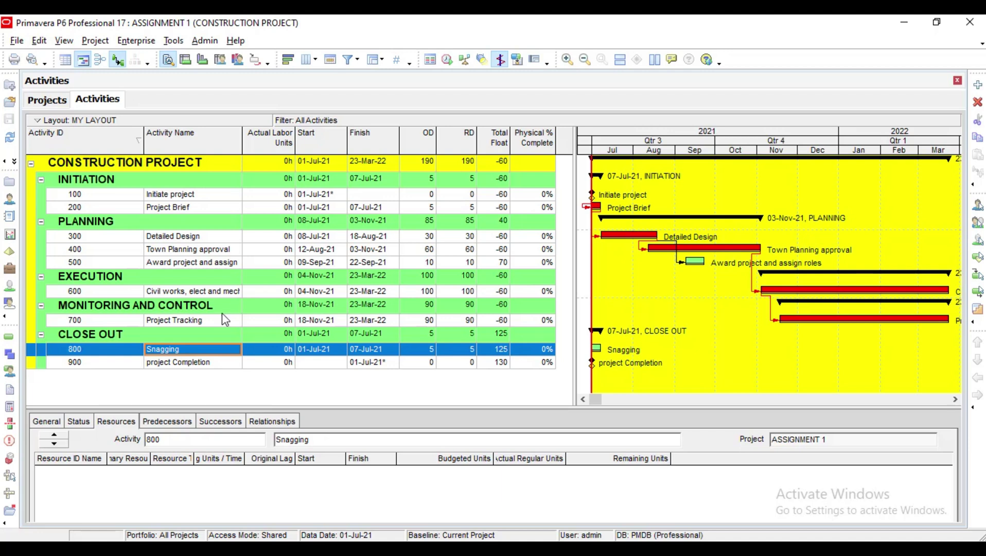
pyautogui.click(257, 420)
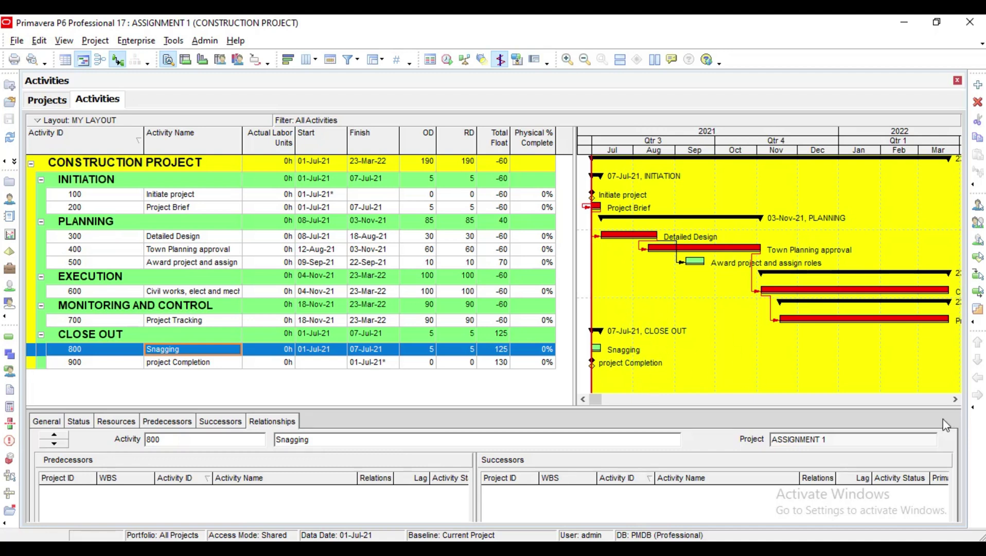
pyautogui.click(956, 400)
pyautogui.click(955, 400)
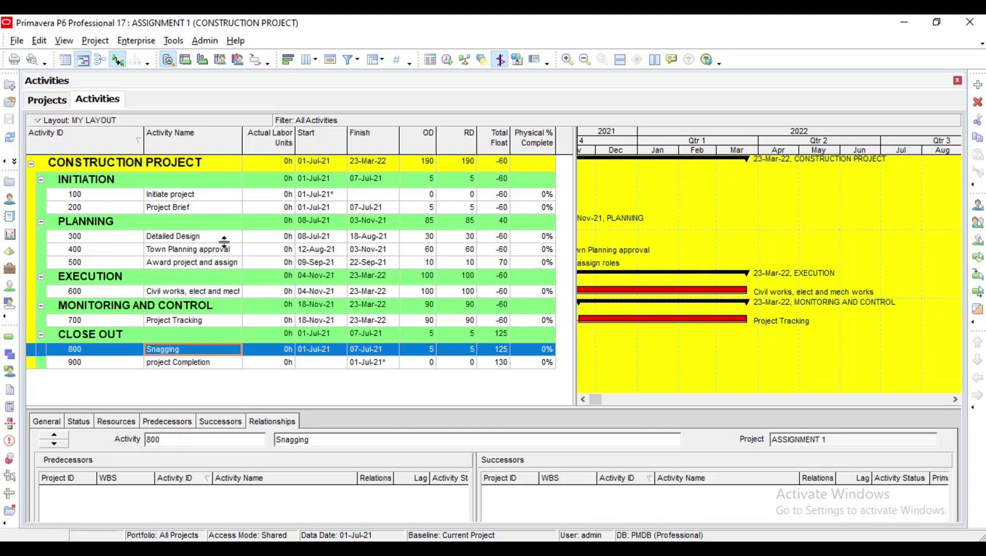
# Open the scheduling log SCHEDLOG 1.TXT to examine the project's scheduling and leveling report
pyautogui.click(447, 60)
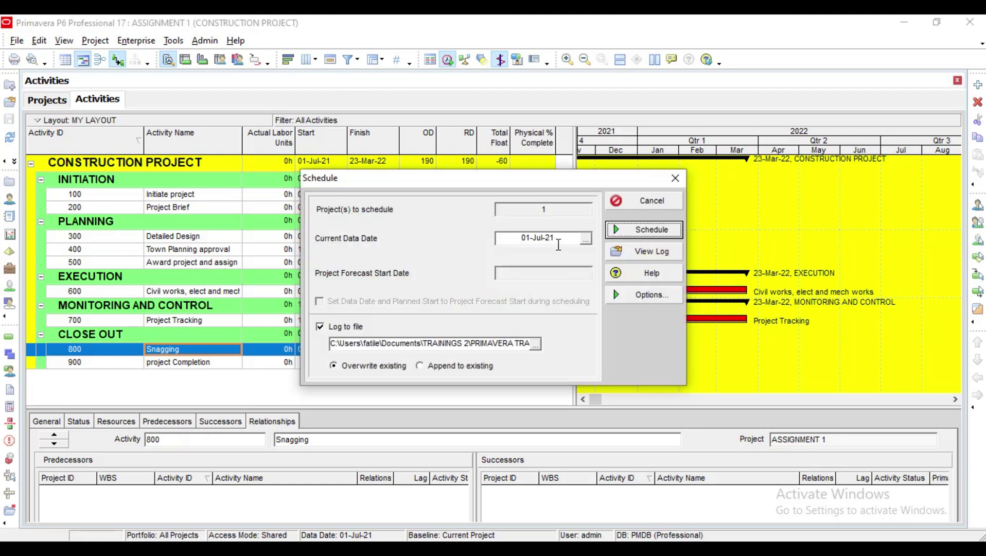
pyautogui.click(644, 253)
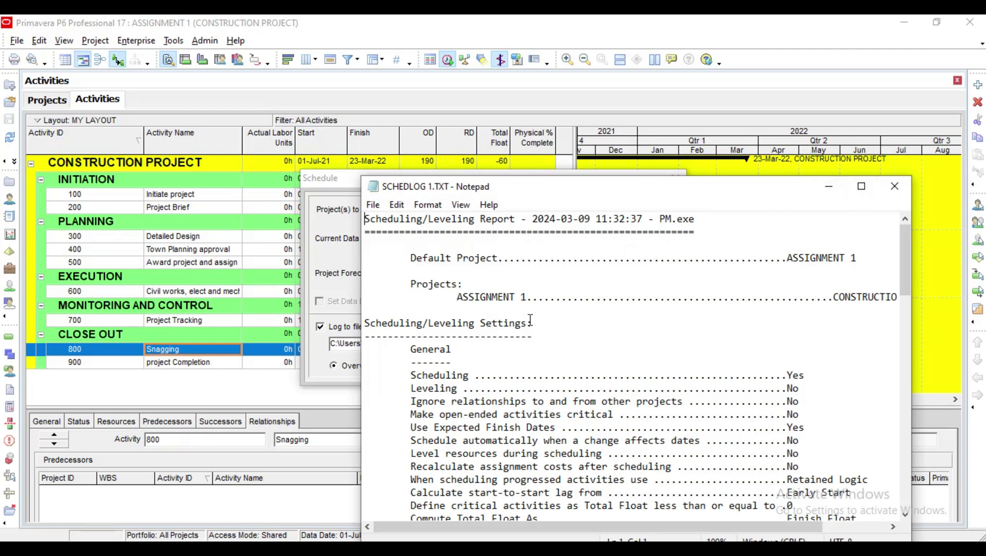
pyautogui.click(894, 186)
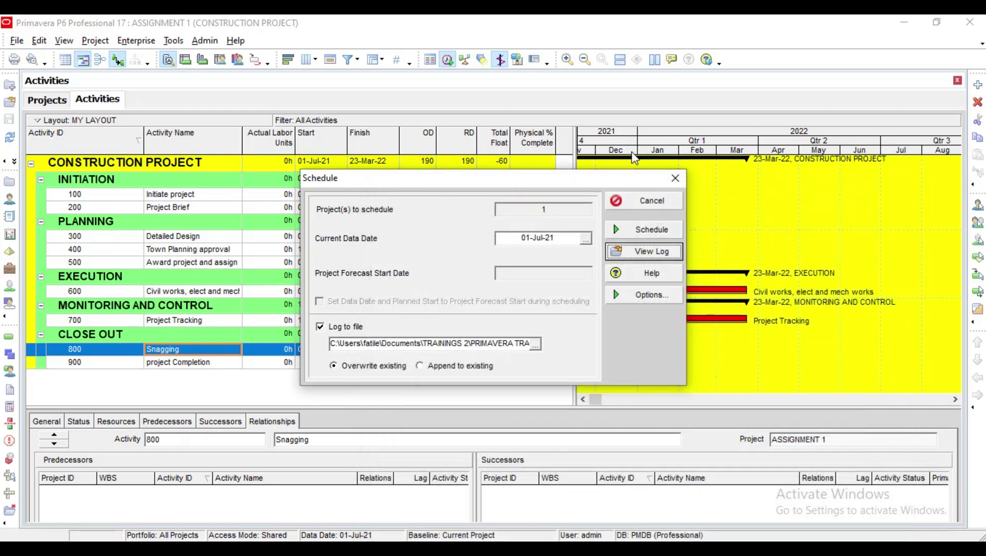
pyautogui.click(676, 177)
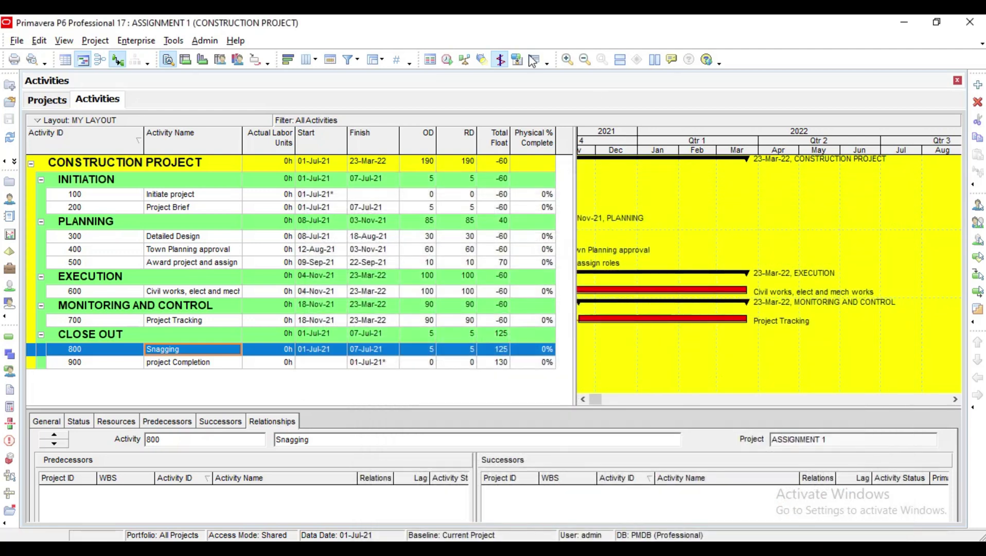
pyautogui.click(448, 60)
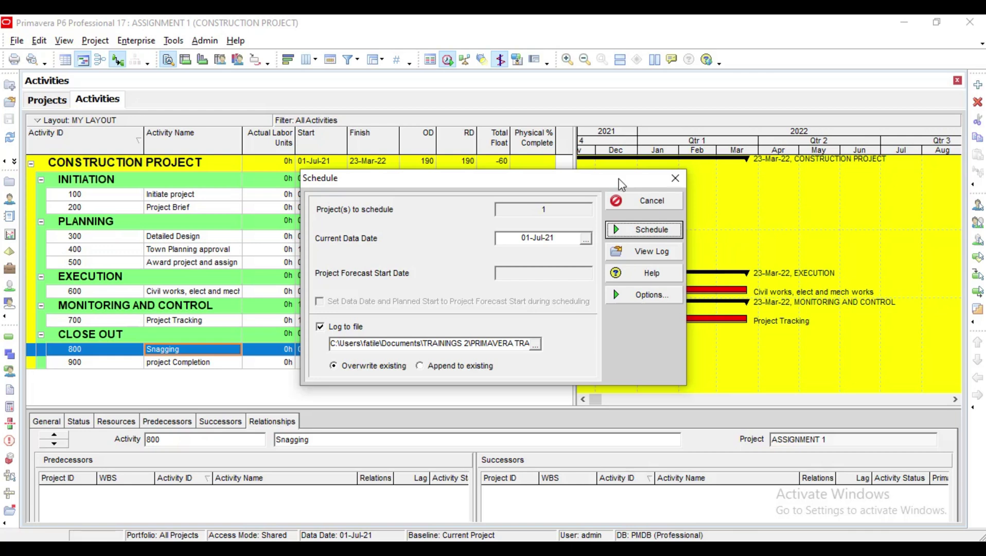
pyautogui.click(657, 258)
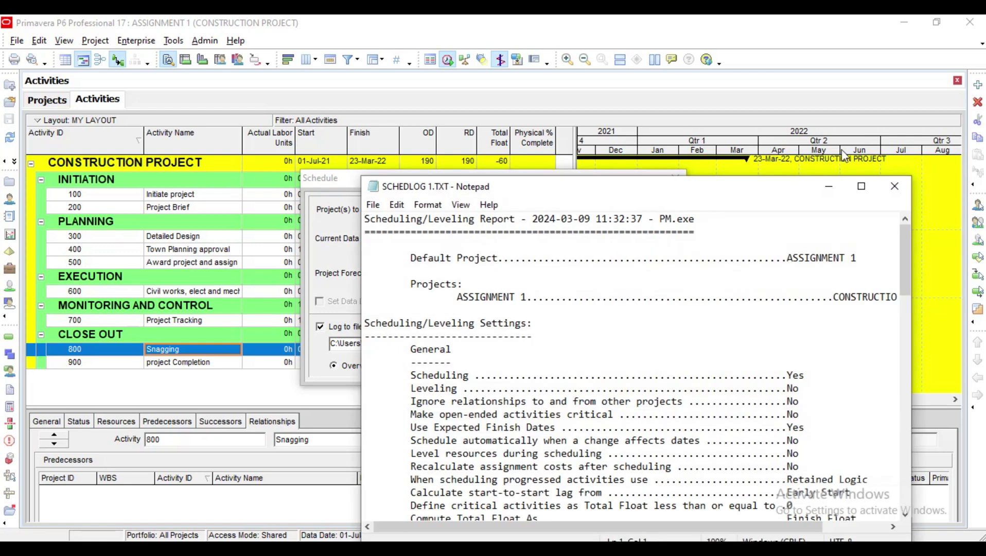
# Examine the general settings, advanced settings and statistics in the scheduling log
pyautogui.click(860, 187)
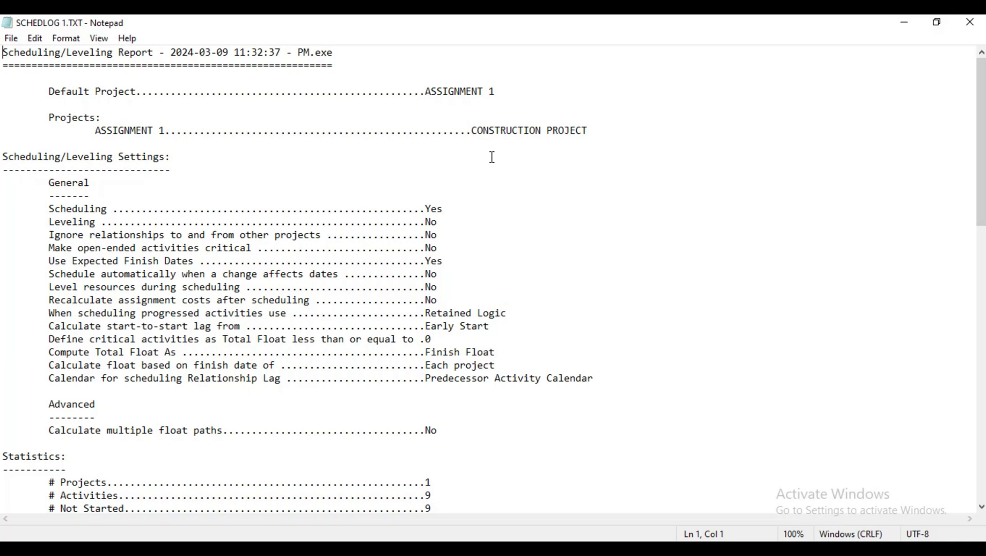
pyautogui.scroll(-2, 165, 469)
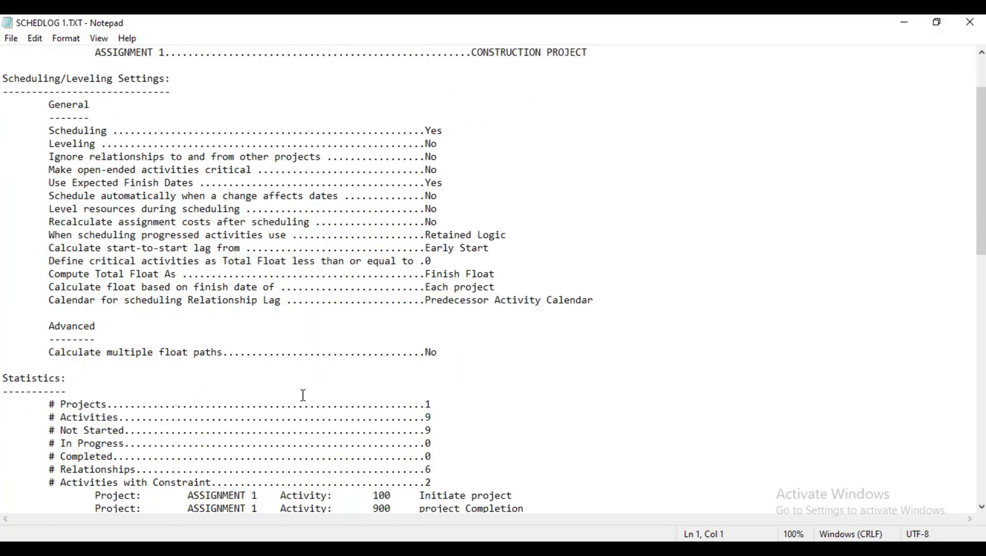
pyautogui.scroll(-1, 113, 420)
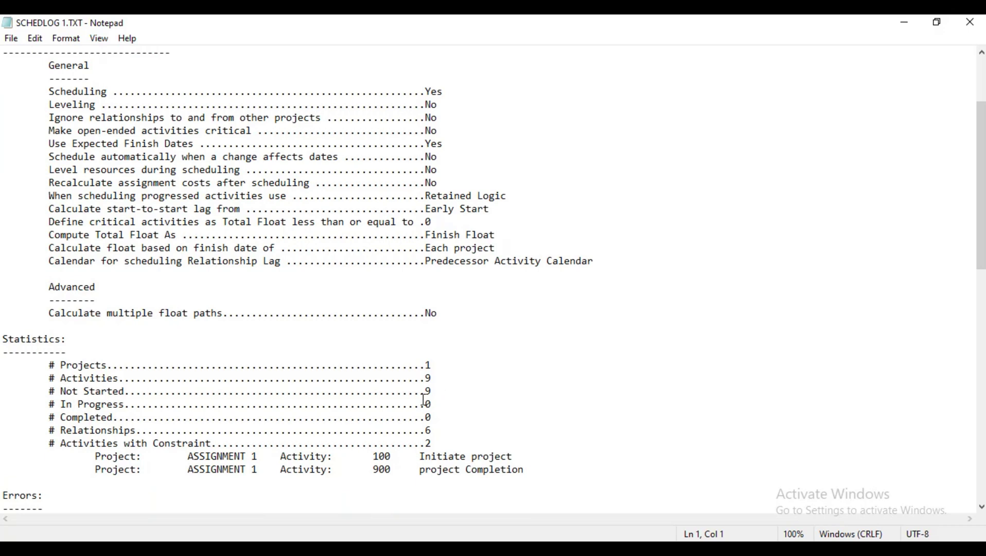
pyautogui.click(447, 391)
pyautogui.click(456, 404)
pyautogui.click(452, 416)
pyautogui.click(453, 432)
pyautogui.scroll(-1, 568, 383)
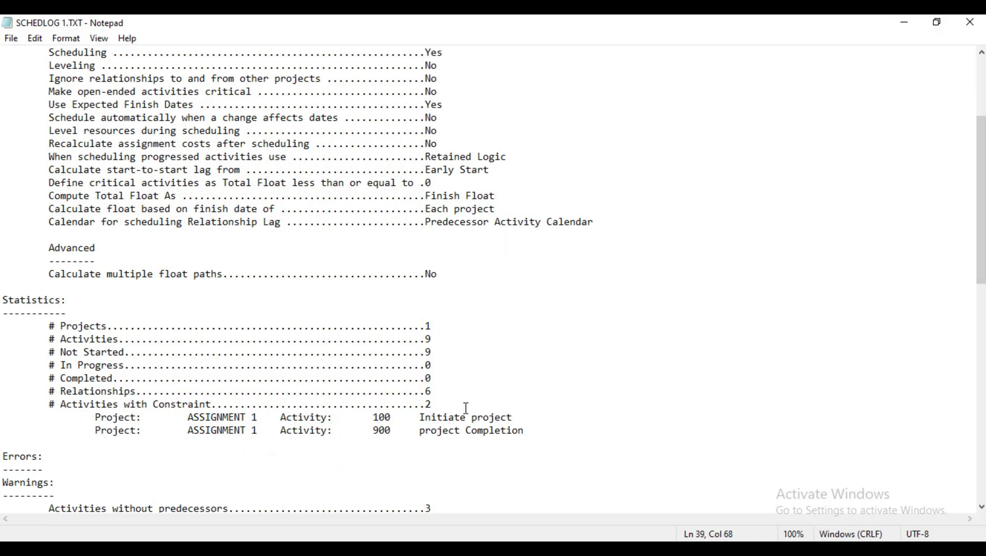
# Examine the scheduling log's warnings, results and exceptions, and close the log and the scheduling dialog
pyautogui.scroll(-4, 467, 407)
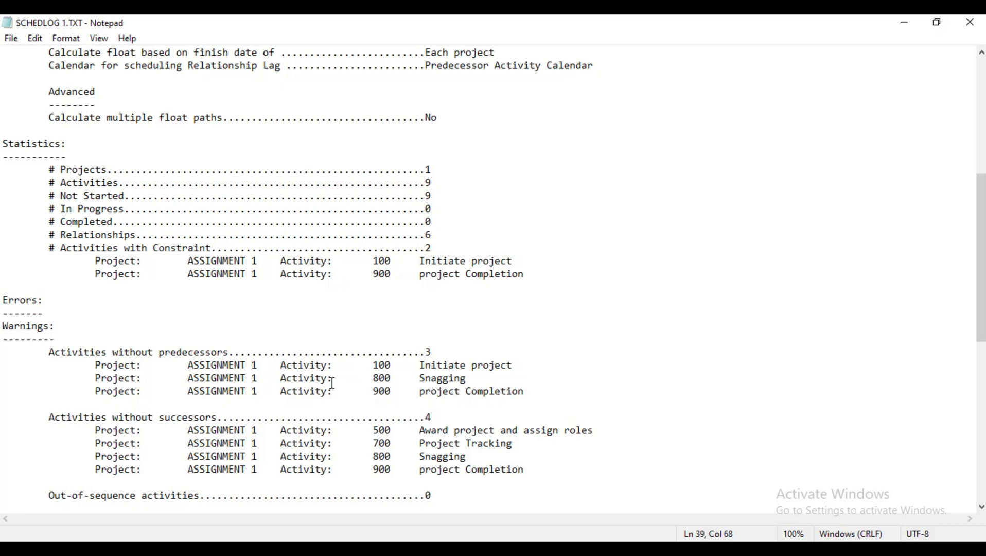
pyautogui.scroll(-2, 332, 382)
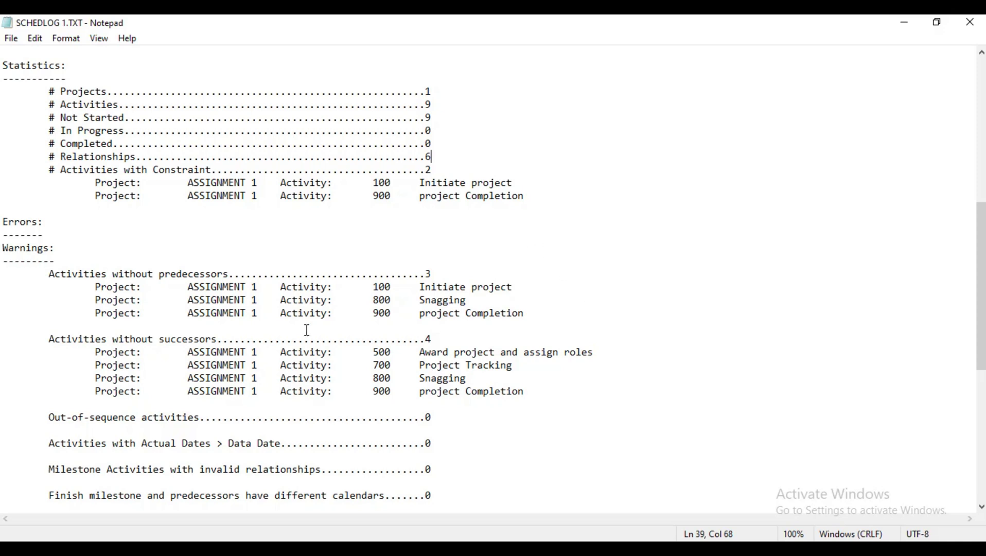
pyautogui.scroll(-3, 510, 384)
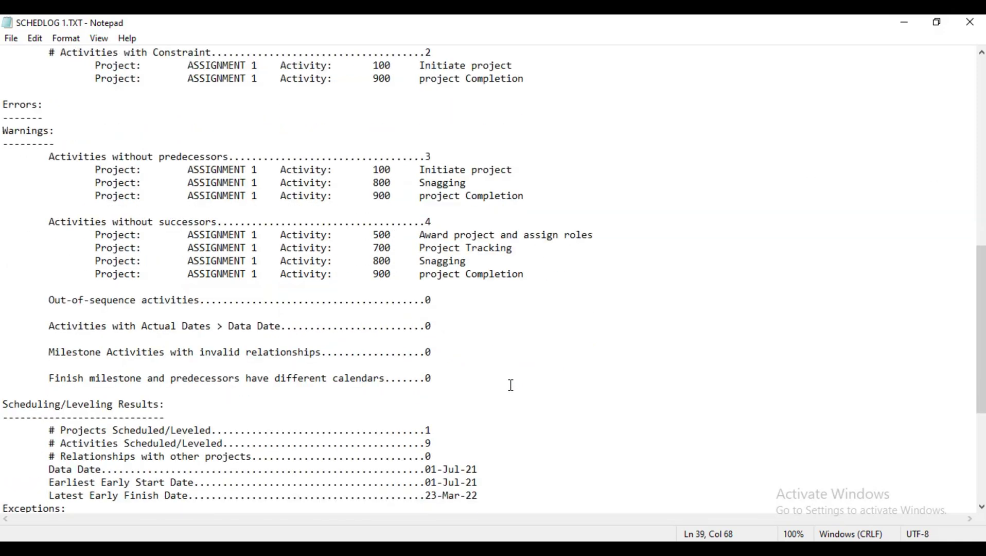
pyautogui.scroll(-3, 269, 419)
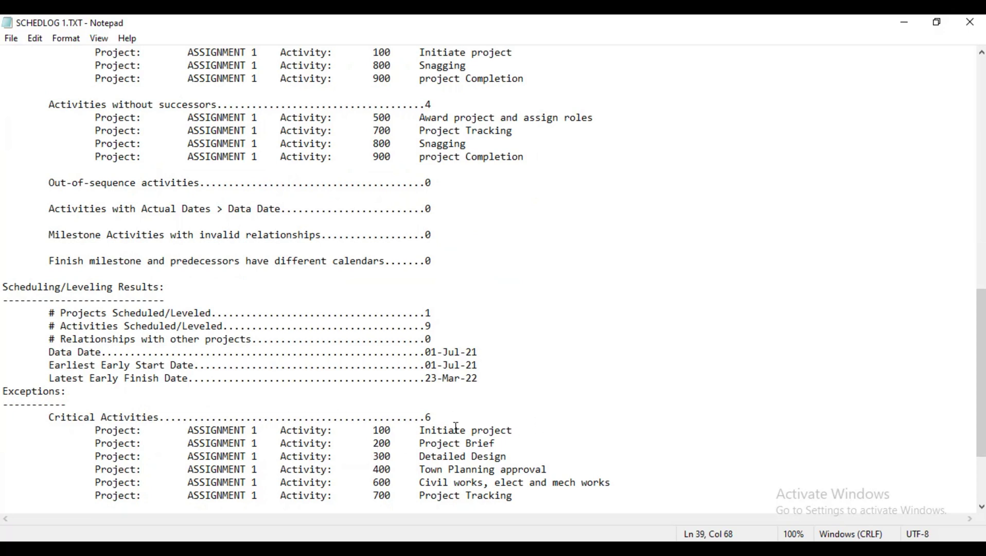
pyautogui.scroll(-3, 456, 427)
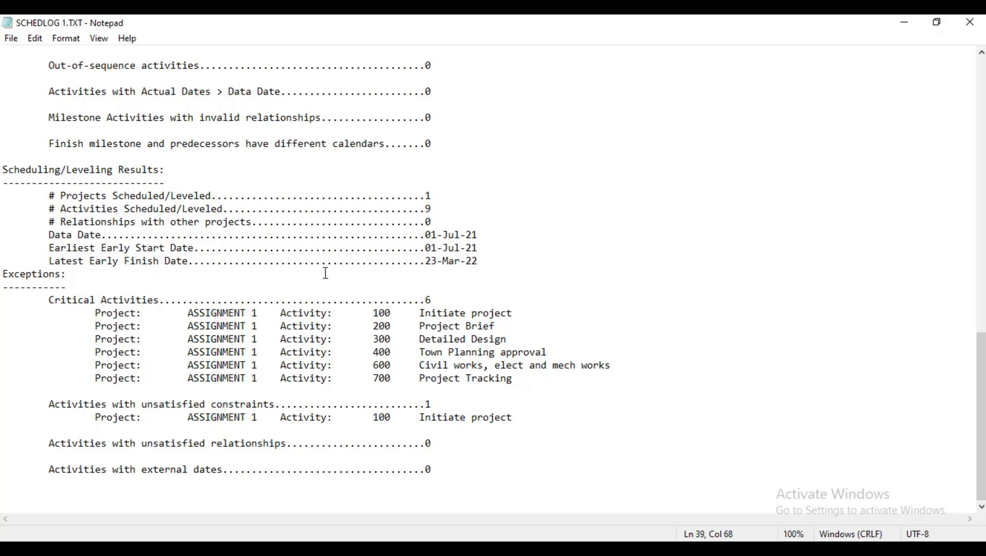
pyautogui.click(970, 22)
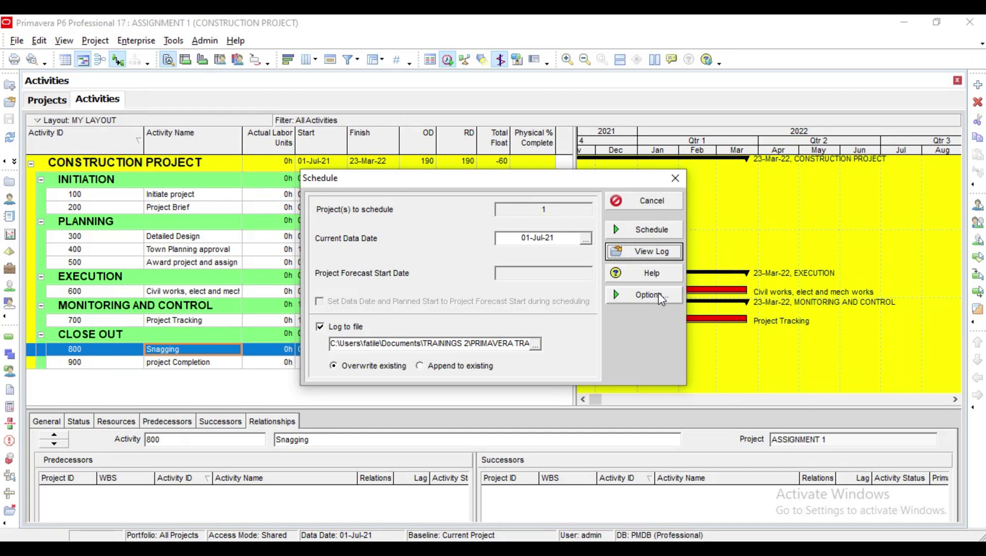
pyautogui.click(675, 180)
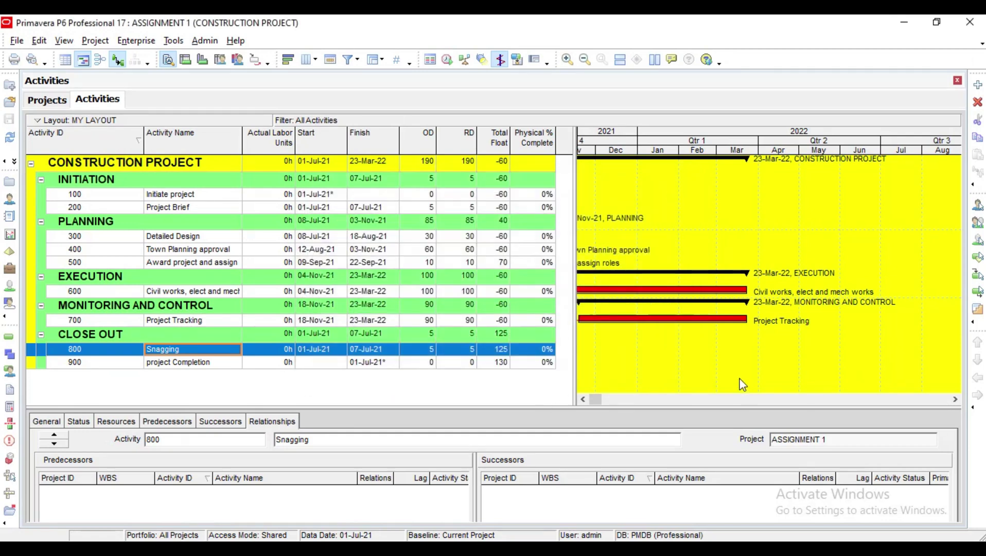
# Inspect the activity bars and relationship lines along the Gantt timeline from mid-2021 to early 2023
pyautogui.click(582, 399)
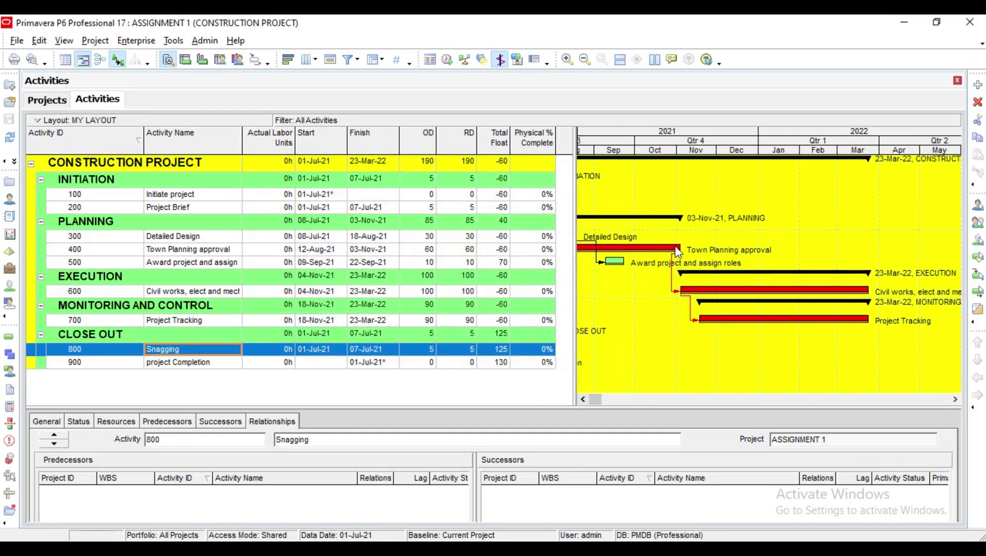
pyautogui.click(501, 60)
pyautogui.click(583, 399)
pyautogui.click(584, 399)
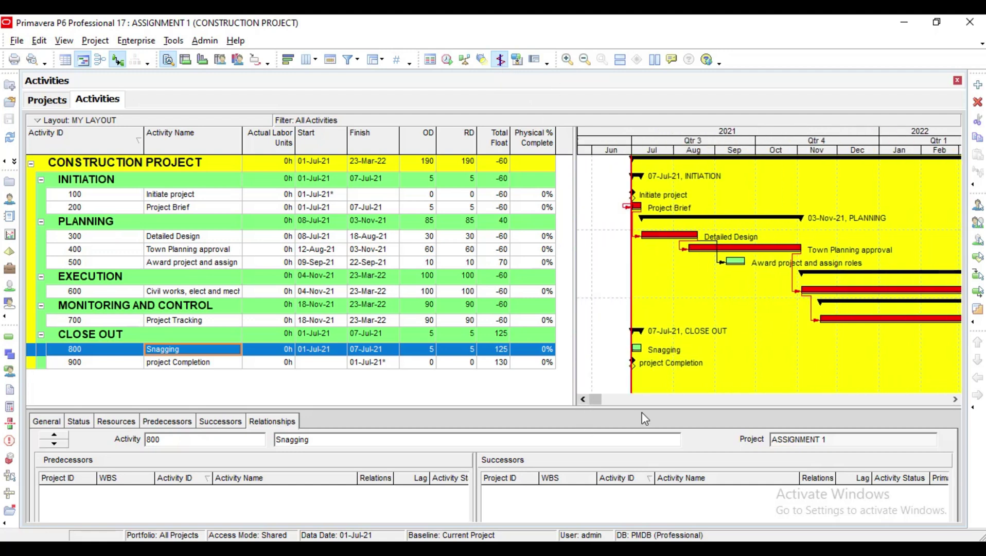
pyautogui.click(955, 399)
pyautogui.click(955, 400)
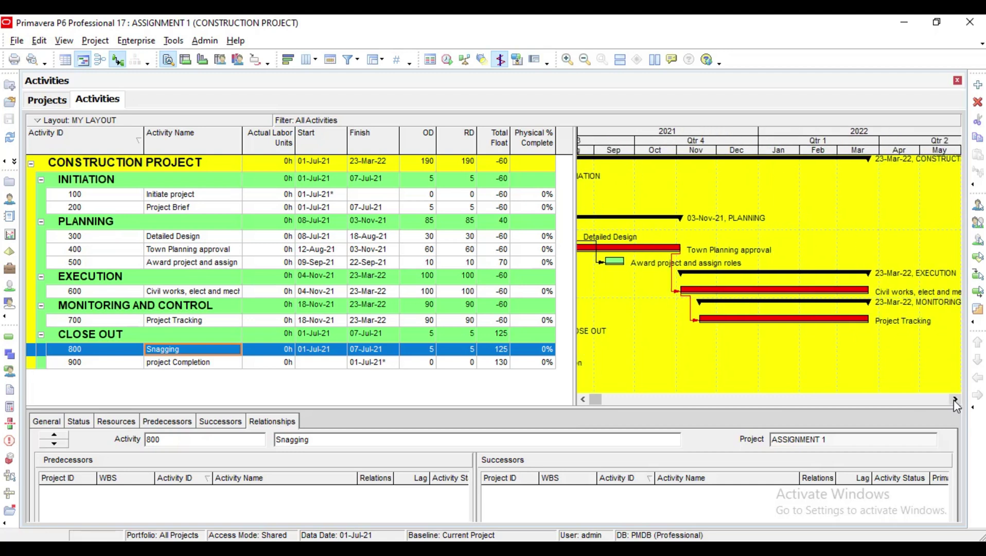
pyautogui.click(955, 400)
pyautogui.click(955, 399)
pyautogui.click(955, 400)
pyautogui.click(955, 400)
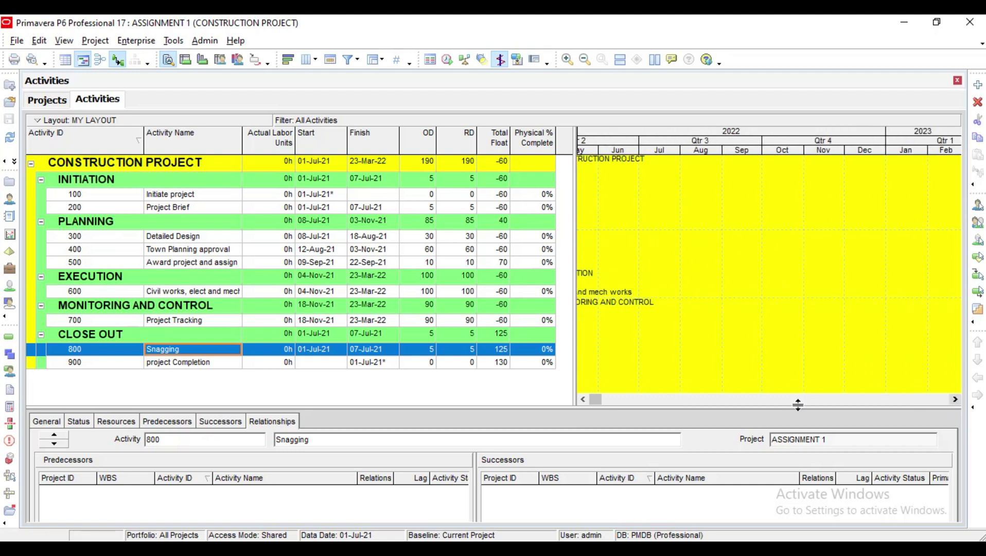
pyautogui.click(583, 399)
pyautogui.click(584, 399)
pyautogui.click(583, 400)
pyautogui.click(583, 400)
pyautogui.click(583, 399)
pyautogui.click(583, 399)
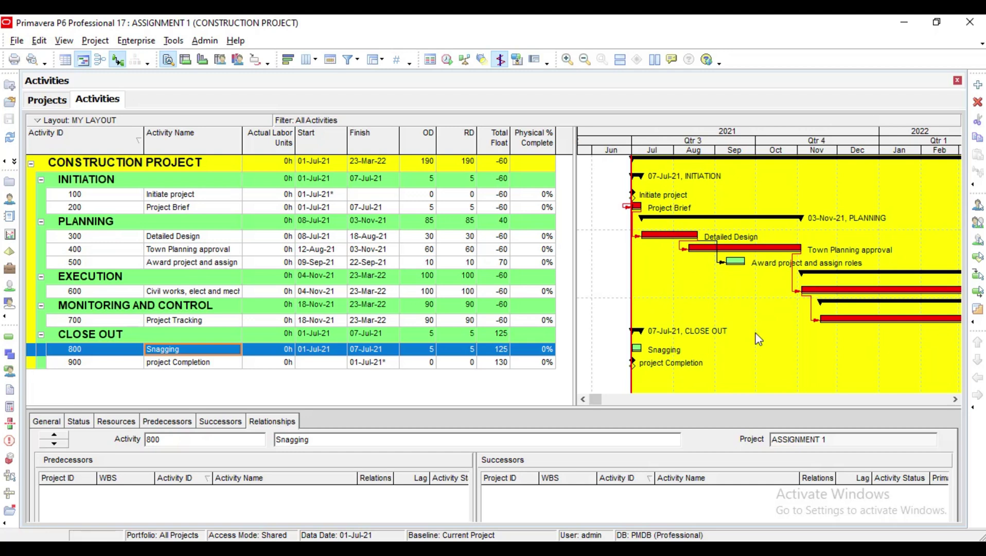
pyautogui.click(955, 399)
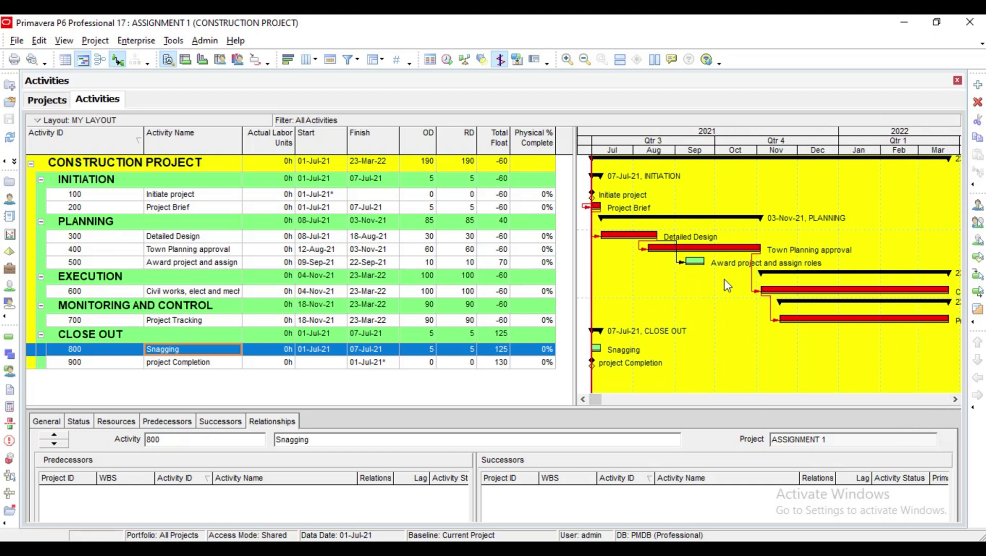
# Turn off the progress spotlight and progress line on the Gantt chart and widen the activity table area
pyautogui.click(482, 59)
pyautogui.click(483, 61)
pyautogui.click(483, 61)
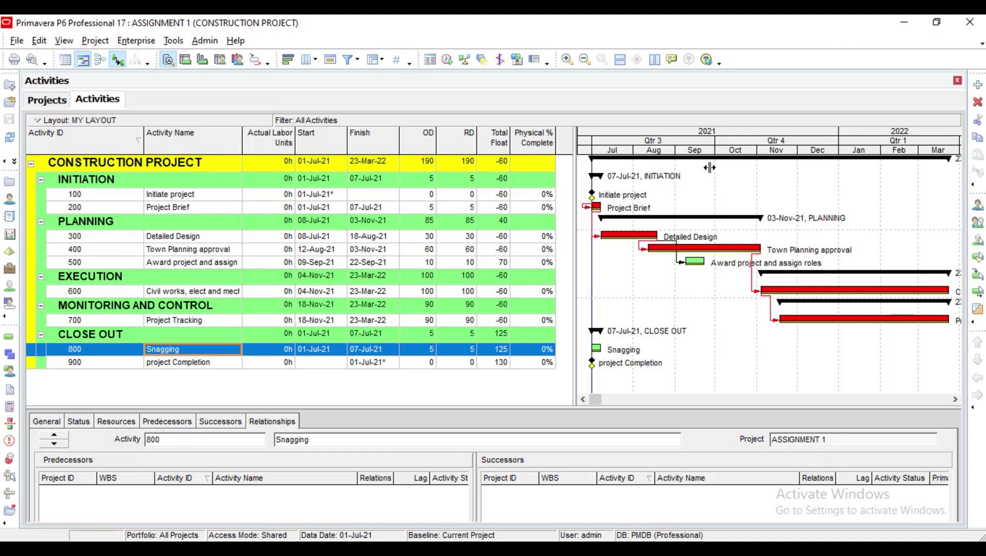
pyautogui.moveTo(709, 168); pyautogui.dragTo(712, 167)
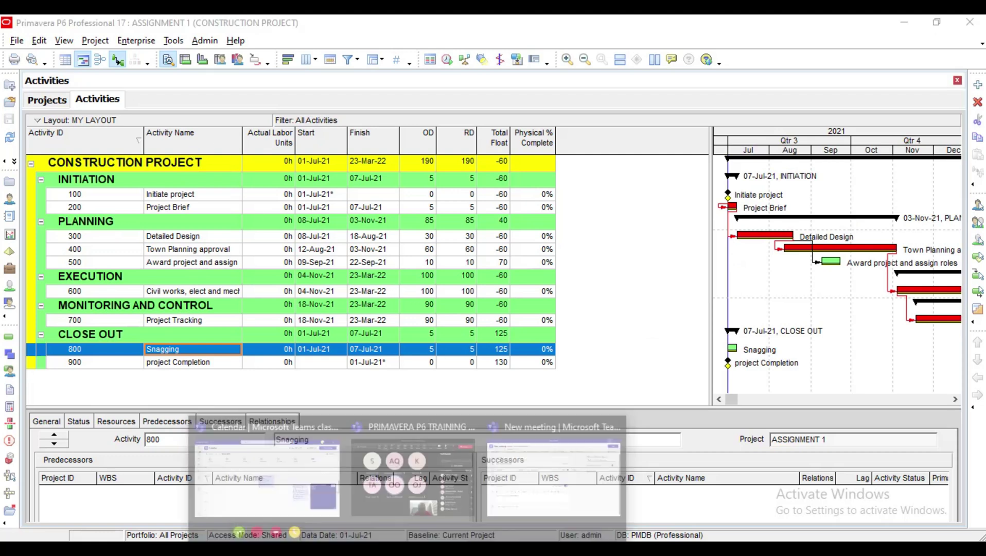
# Switch to the Microsoft Teams meeting, mute the guest whose microphone is on, and return to Primavera P6
pyautogui.click(522, 495)
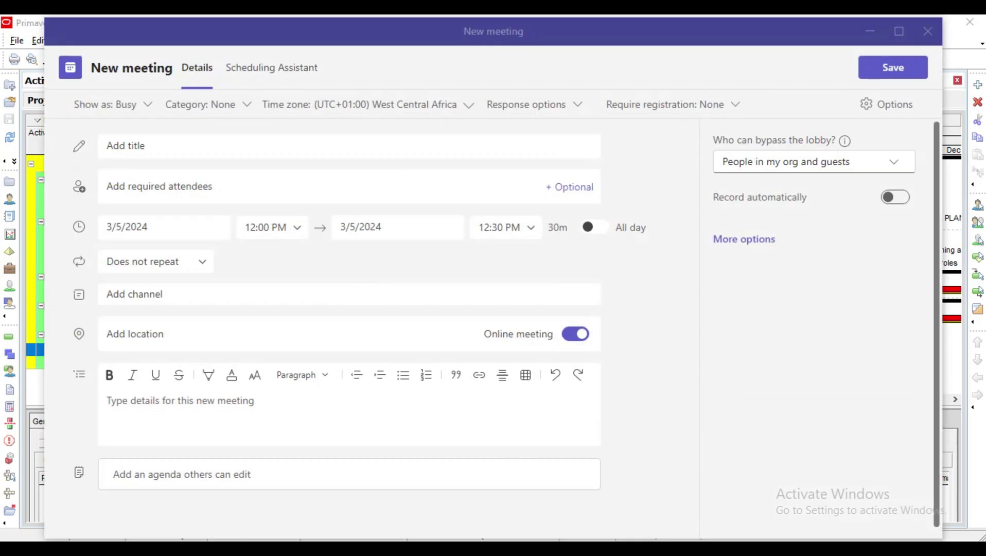
pyautogui.moveTo(411, 549)
pyautogui.click(412, 473)
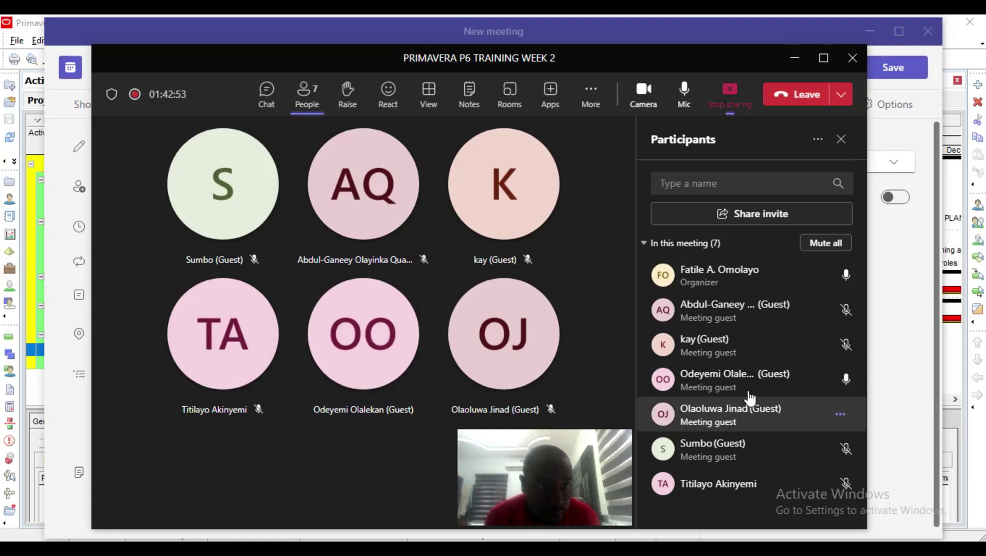
pyautogui.click(842, 382)
pyautogui.click(786, 409)
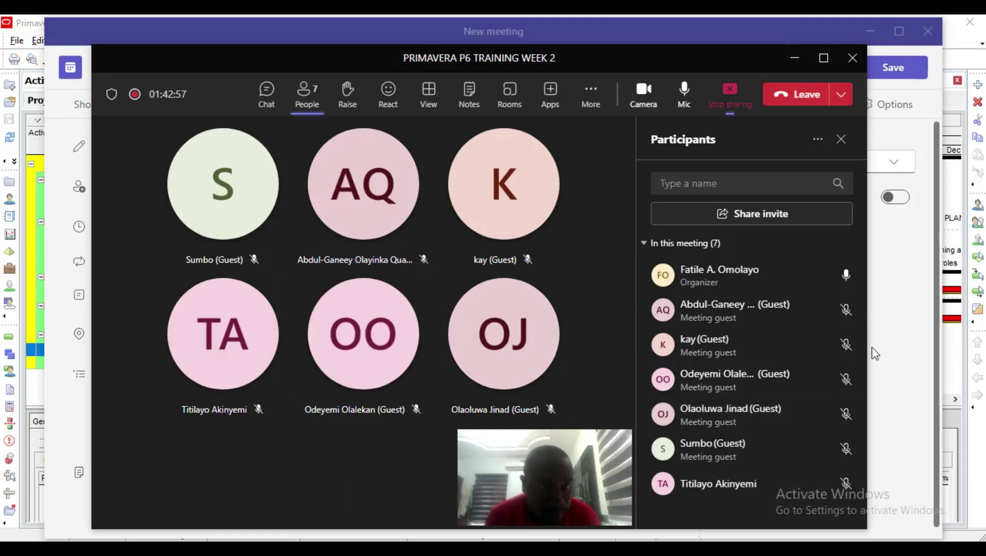
pyautogui.click(794, 61)
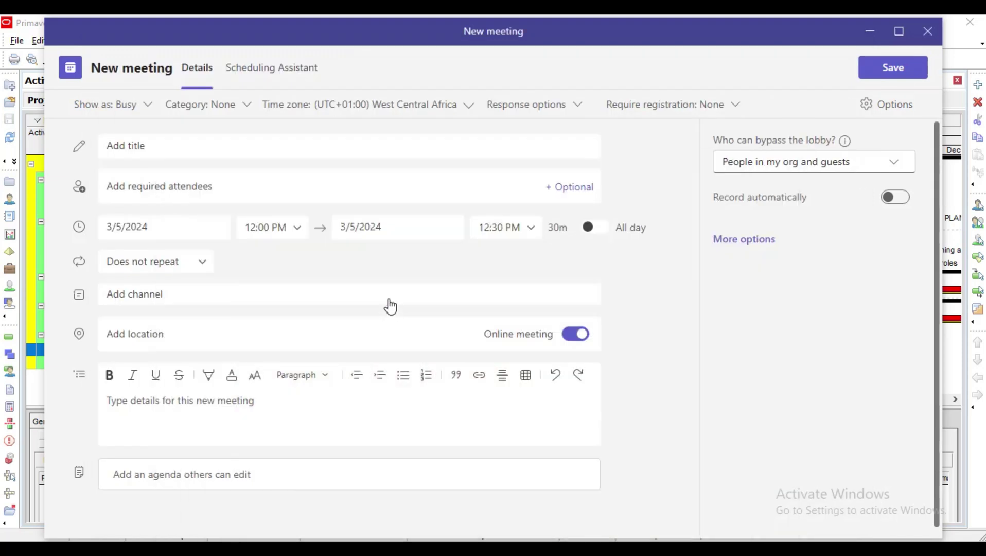
pyautogui.click(869, 32)
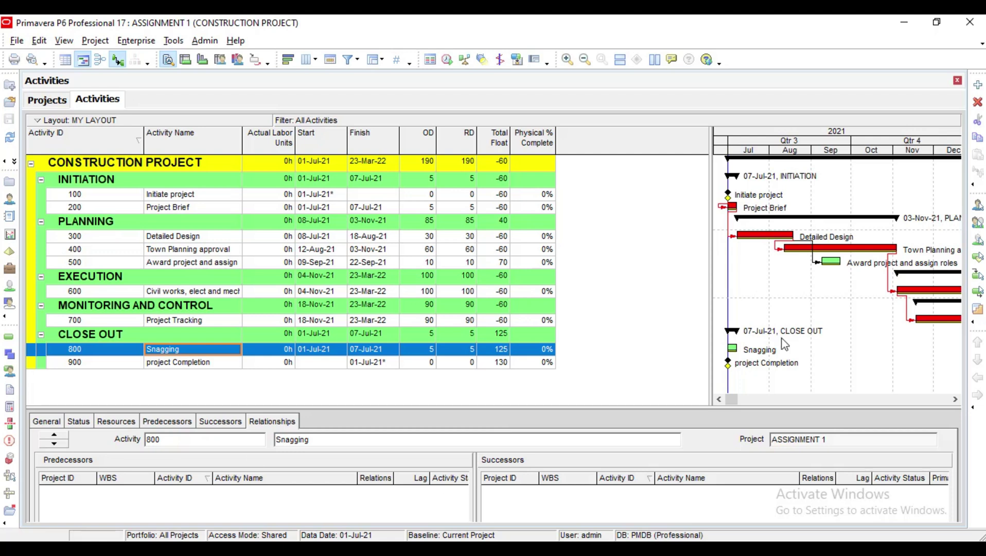
# Show the general details of activity 800 Snagging and sort the activities by Activity ID in descending order
pyautogui.click(42, 424)
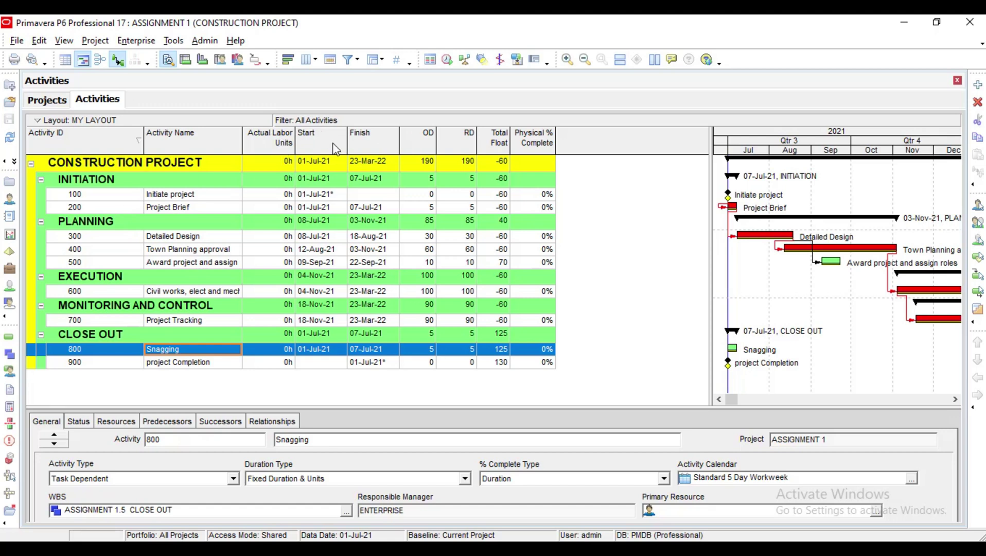
pyautogui.click(266, 144)
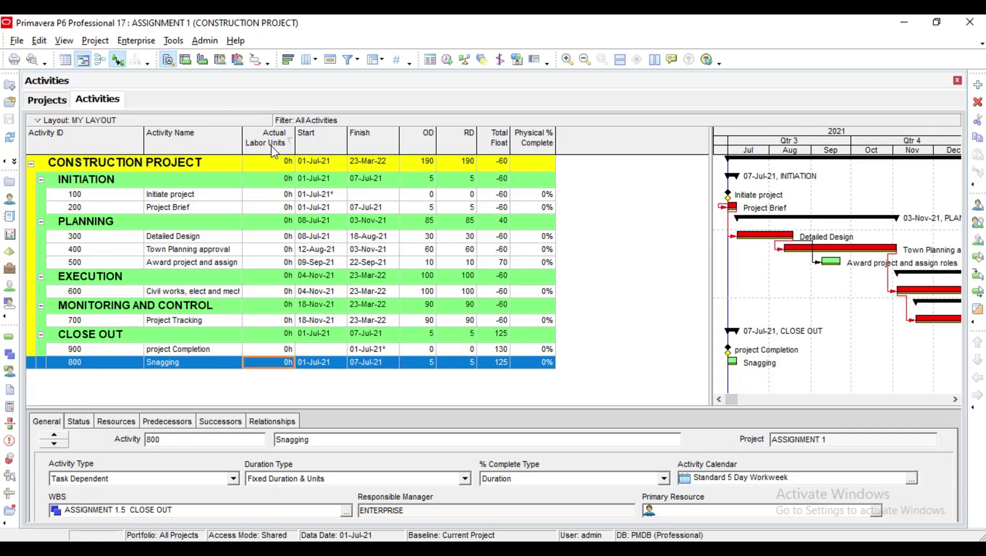
pyautogui.click(288, 147)
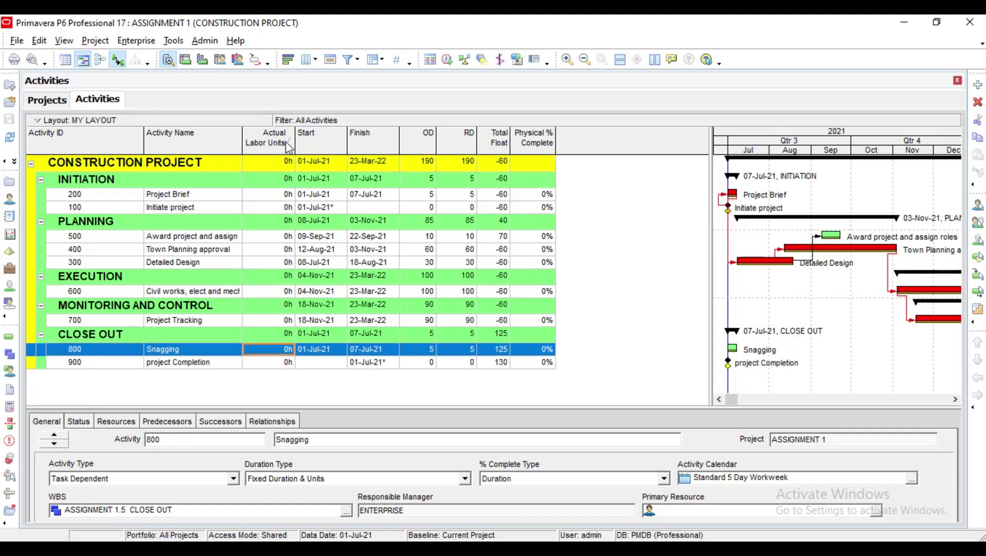
pyautogui.click(140, 146)
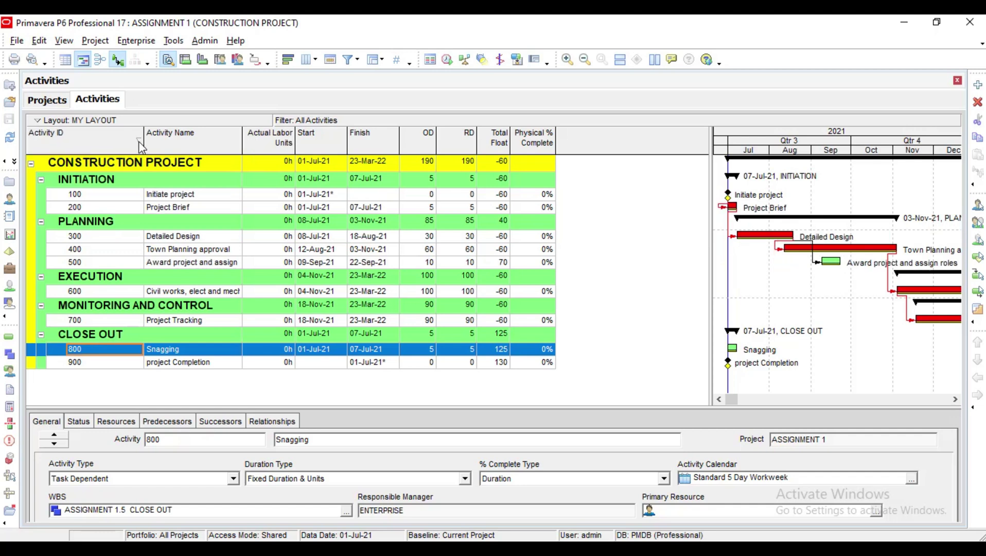
pyautogui.click(141, 146)
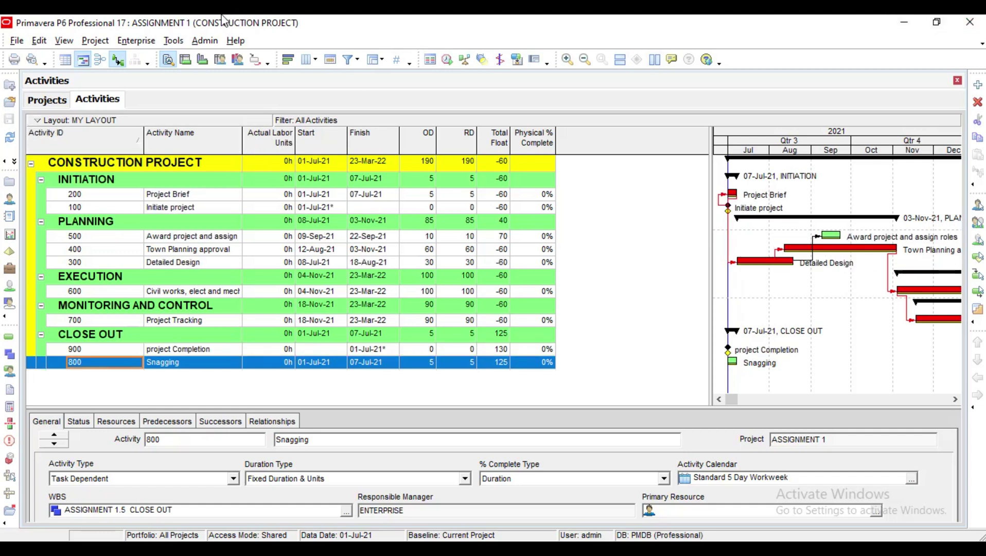
pyautogui.click(63, 46)
pyautogui.moveTo(41, 46)
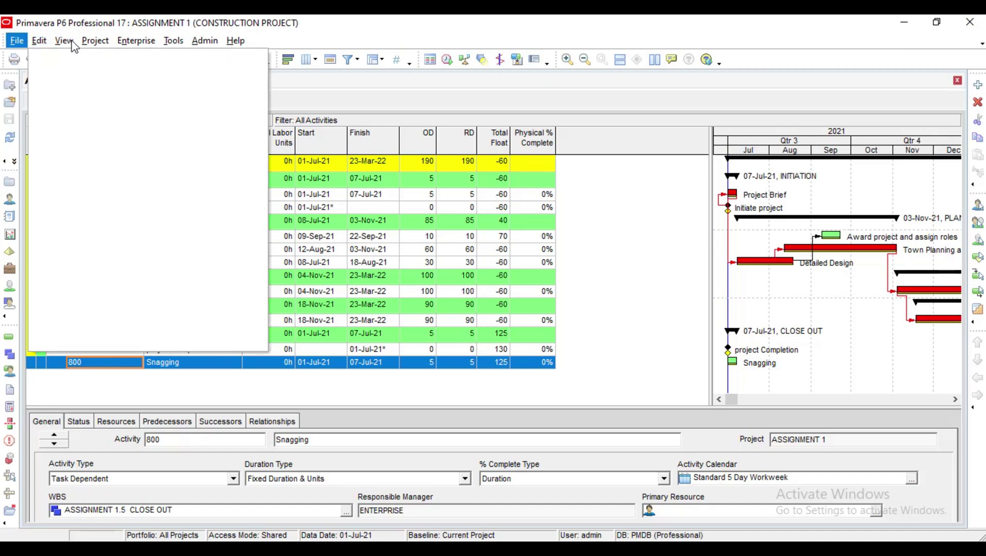
pyautogui.moveTo(92, 43)
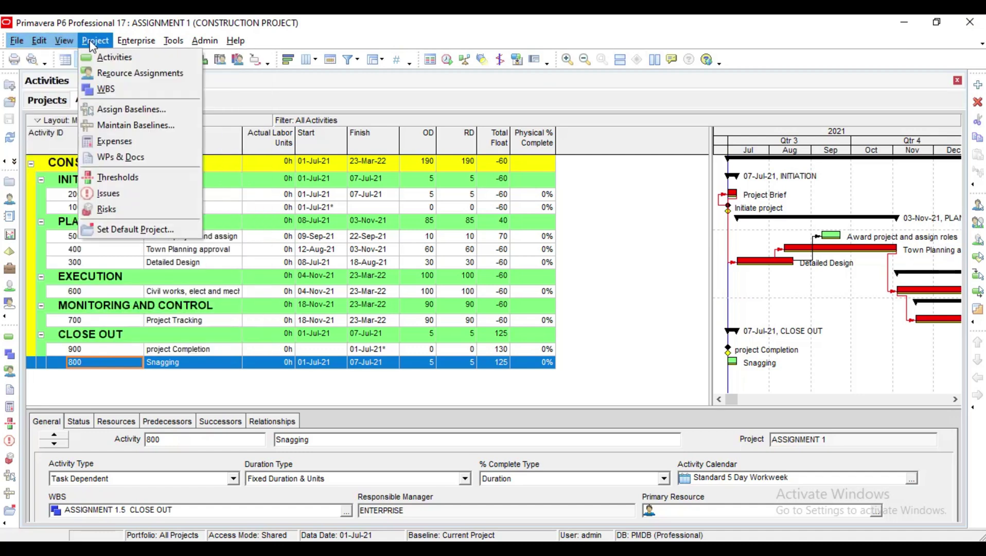
pyautogui.click(263, 105)
# Remove the Actual Labor Units column from the activity table and apply the change
pyautogui.rightClick(263, 149)
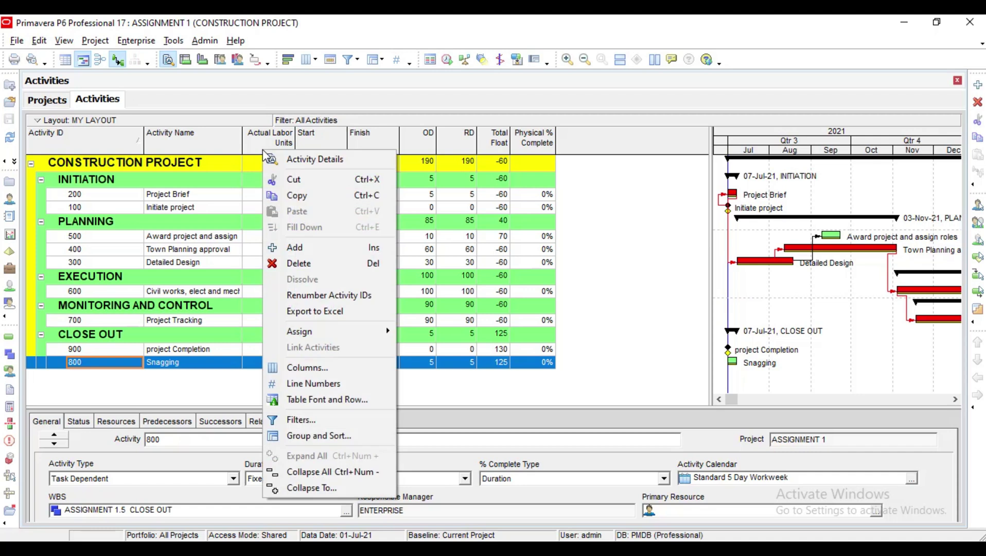
pyautogui.click(317, 371)
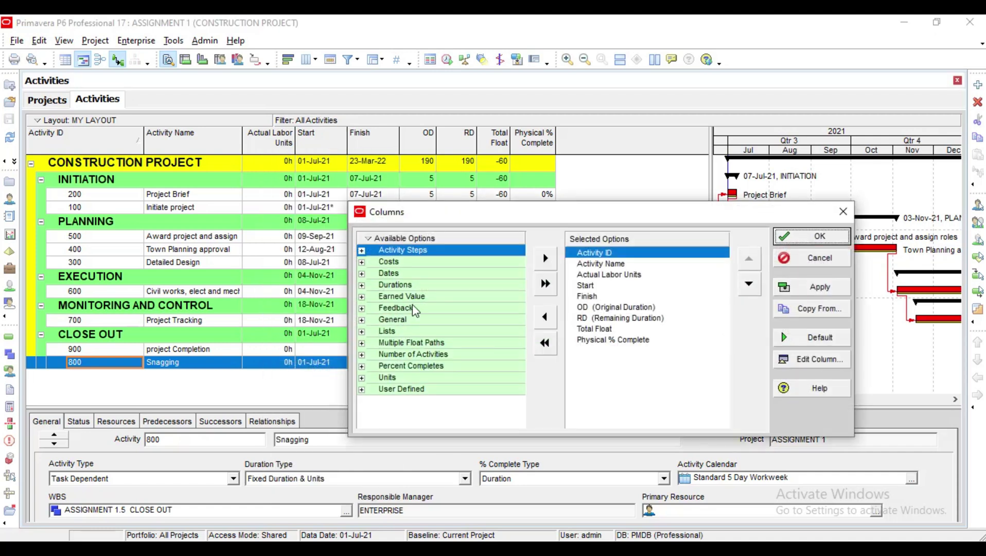
pyautogui.click(612, 277)
pyautogui.click(549, 320)
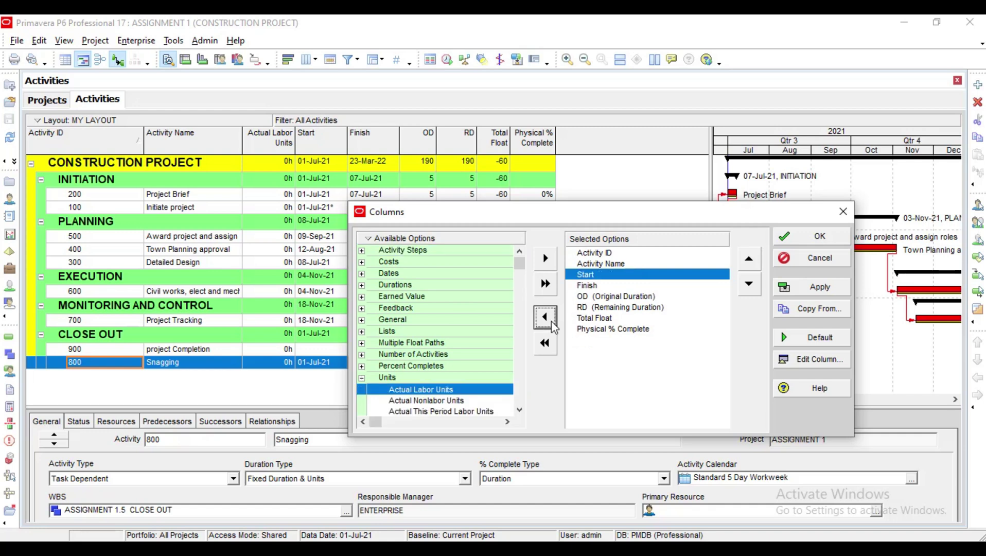
pyautogui.click(813, 287)
pyautogui.click(842, 219)
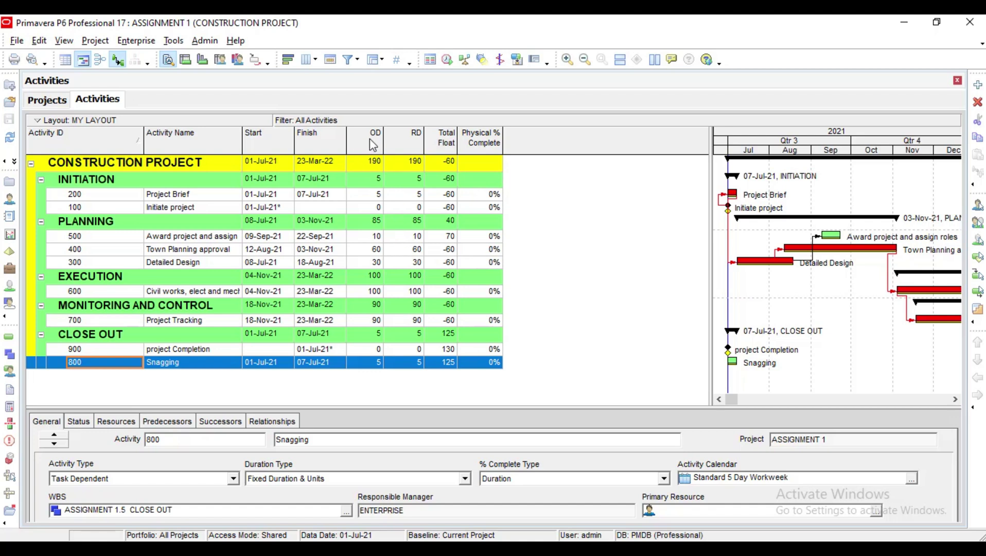
# Move the RD column ahead of the OD column in the activity table
pyautogui.click(406, 137)
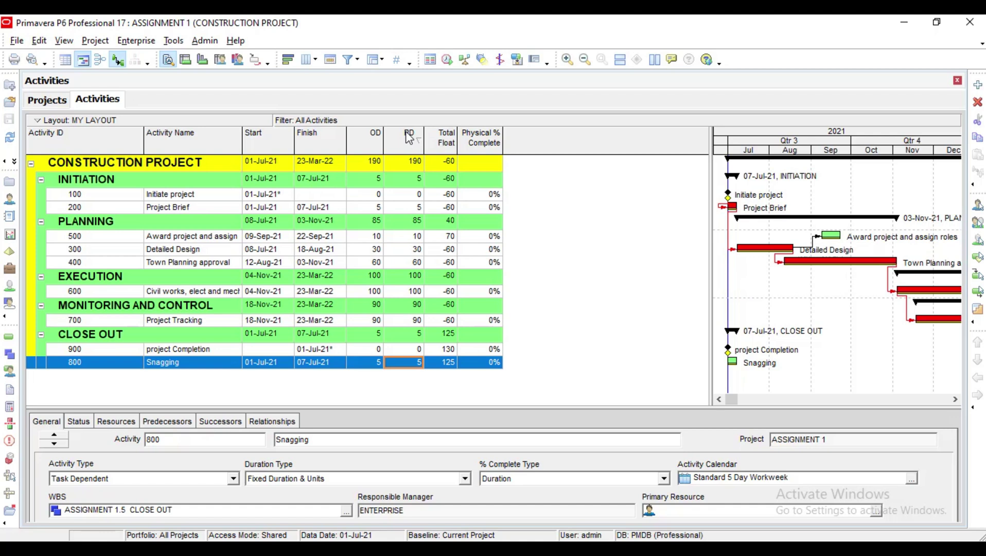
pyautogui.rightClick(407, 135)
pyautogui.press('Escape')
pyautogui.moveTo(410, 139); pyautogui.dragTo(375, 141)
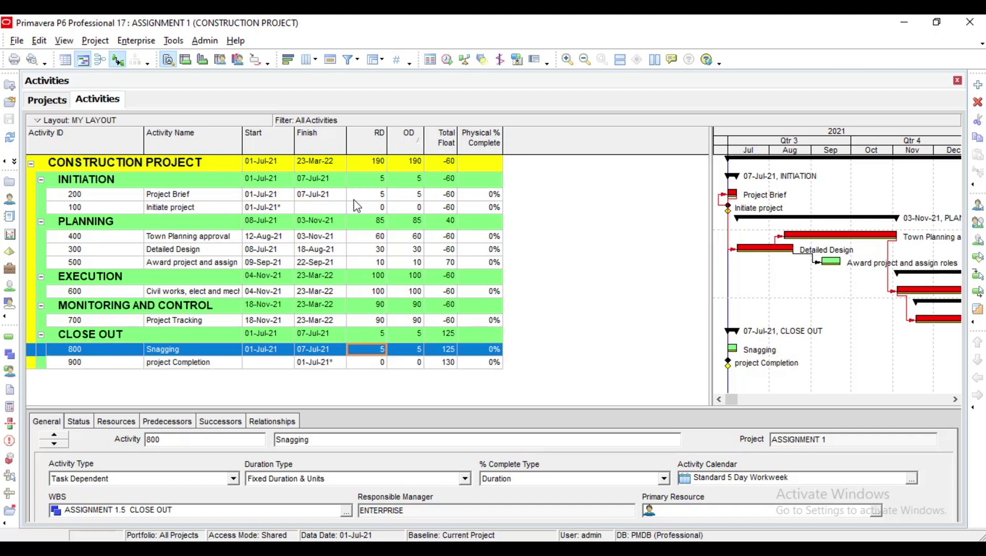
# Move the Physical % Complete column between the Finish and RD columns
pyautogui.click(455, 148)
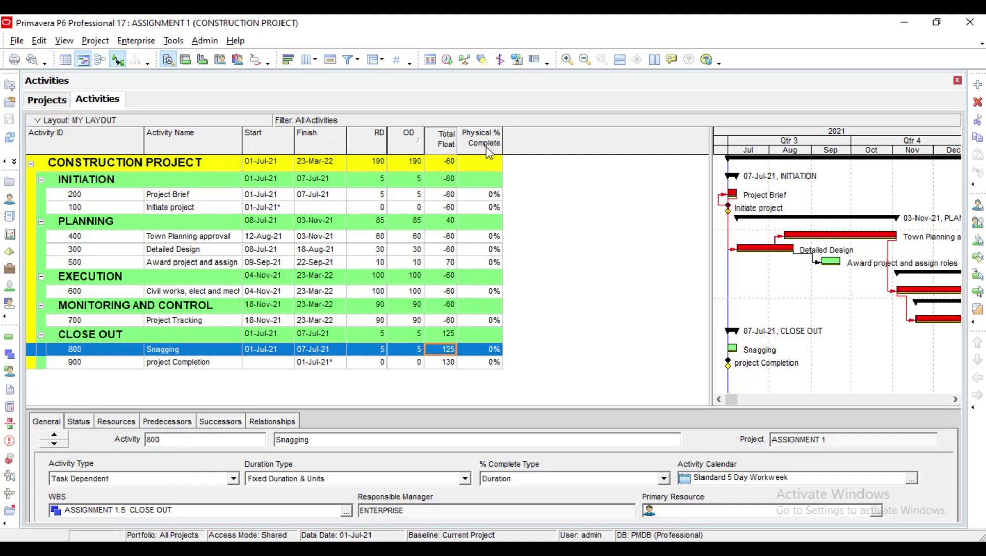
pyautogui.moveTo(486, 147); pyautogui.dragTo(438, 144)
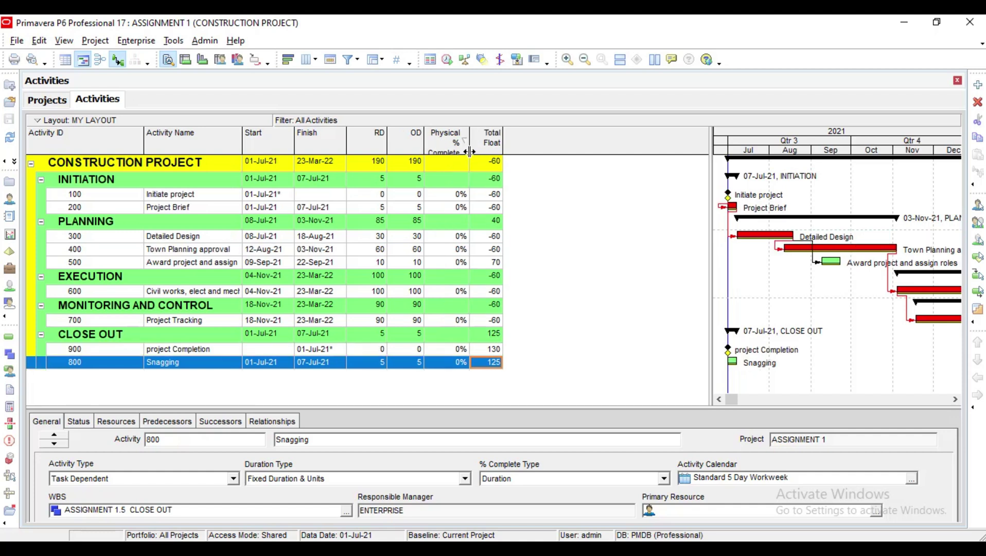
pyautogui.click(445, 141)
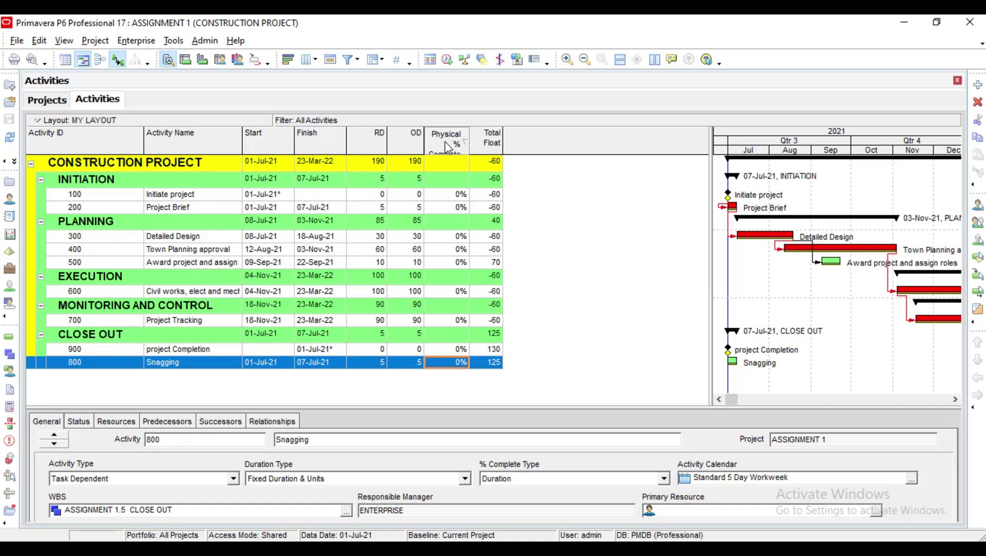
pyautogui.moveTo(362, 152); pyautogui.dragTo(367, 150)
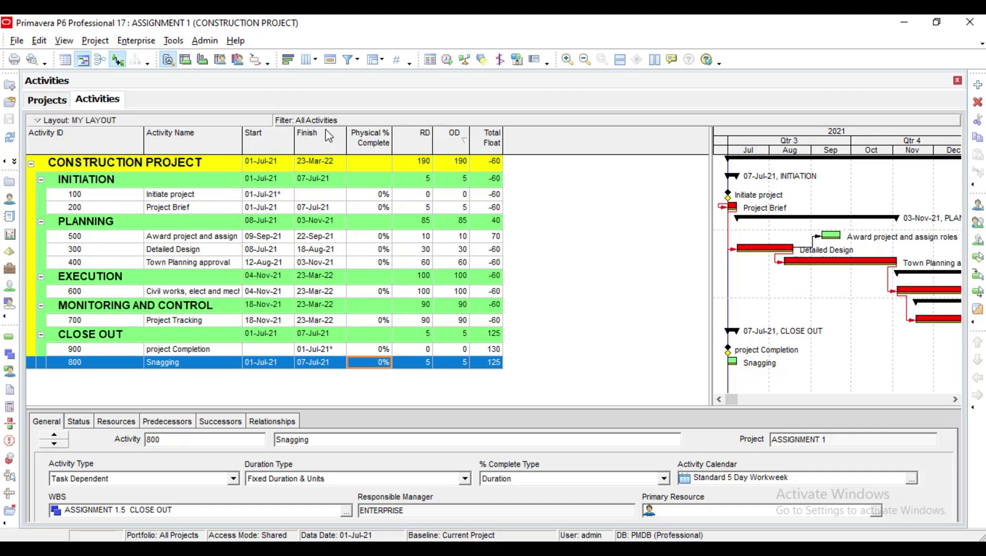
# Retitle the Original Duration column as Orig dur, apply the change, and widen the Total Float column
pyautogui.rightClick(403, 136)
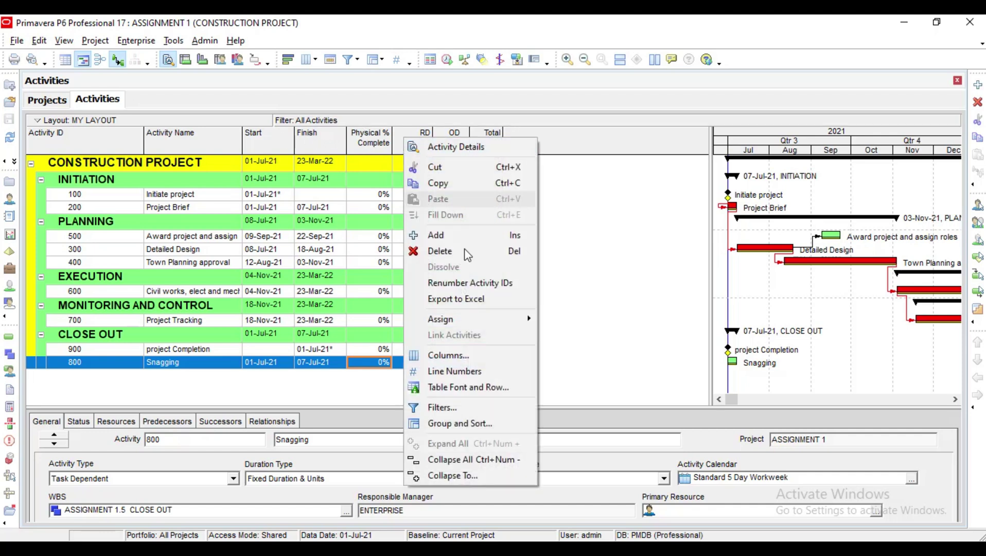
pyautogui.click(461, 356)
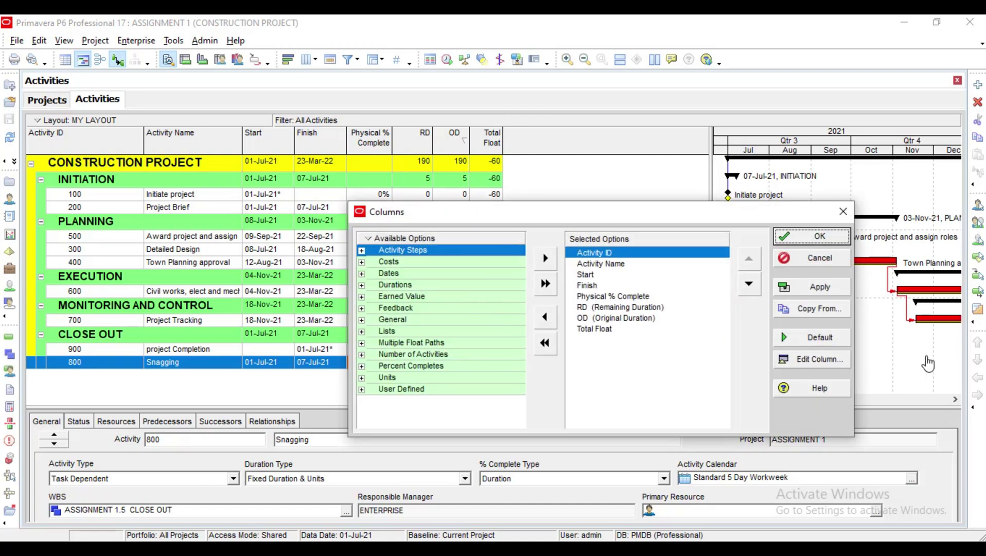
pyautogui.moveTo(592, 215); pyautogui.dragTo(414, 121)
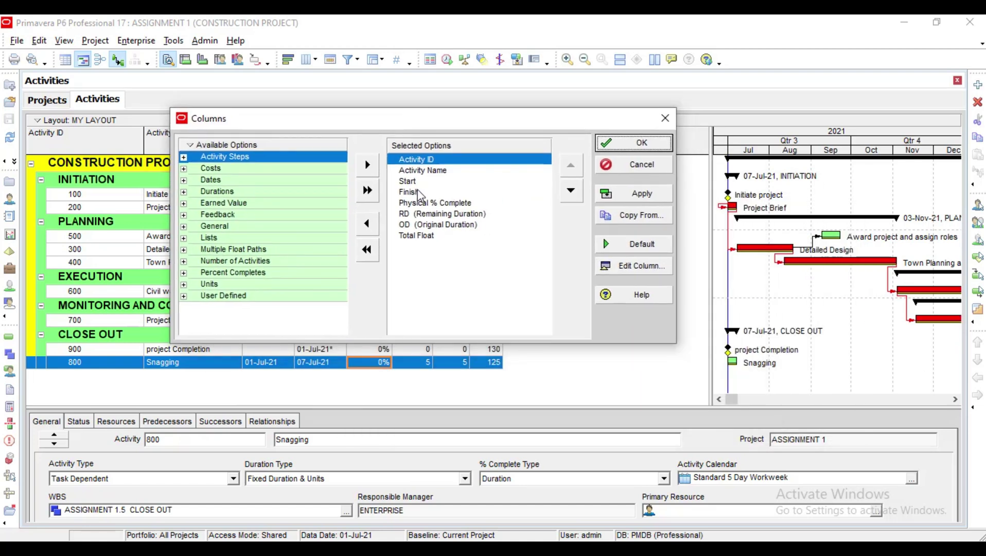
pyautogui.click(413, 215)
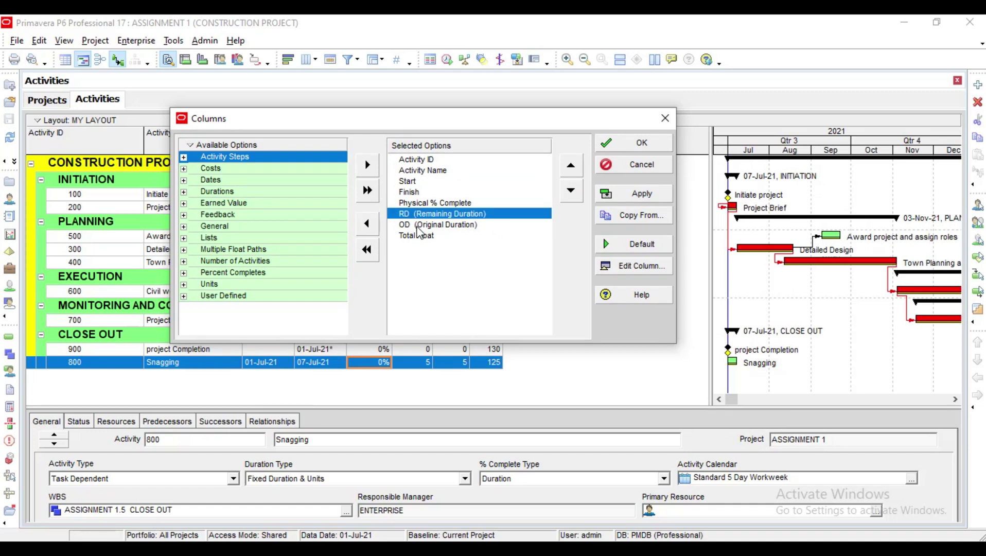
pyautogui.click(418, 227)
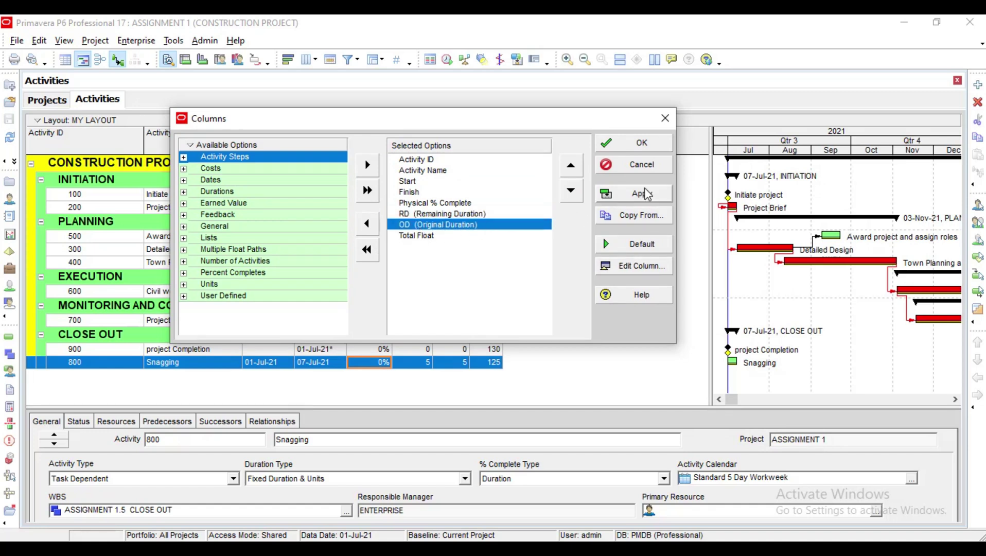
pyautogui.click(656, 274)
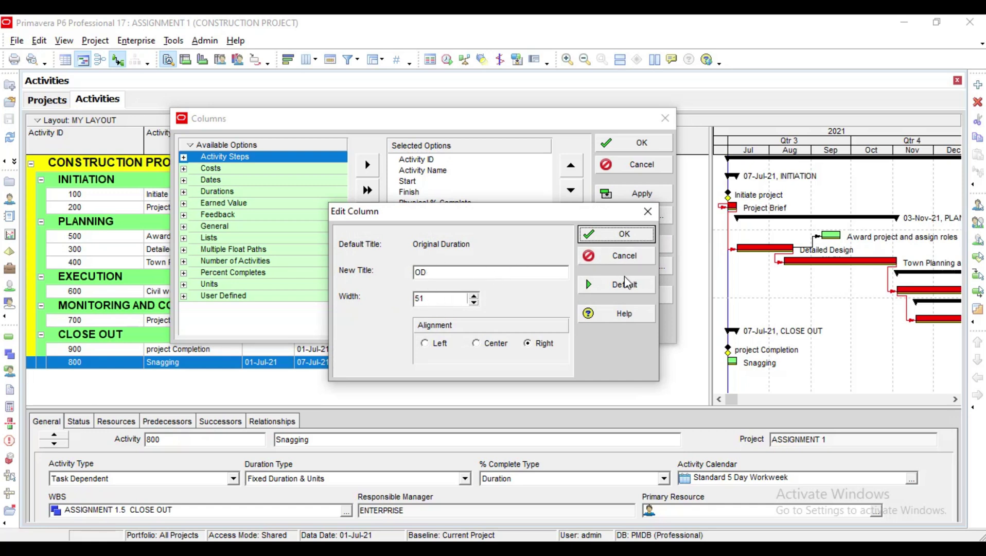
pyautogui.click(440, 273)
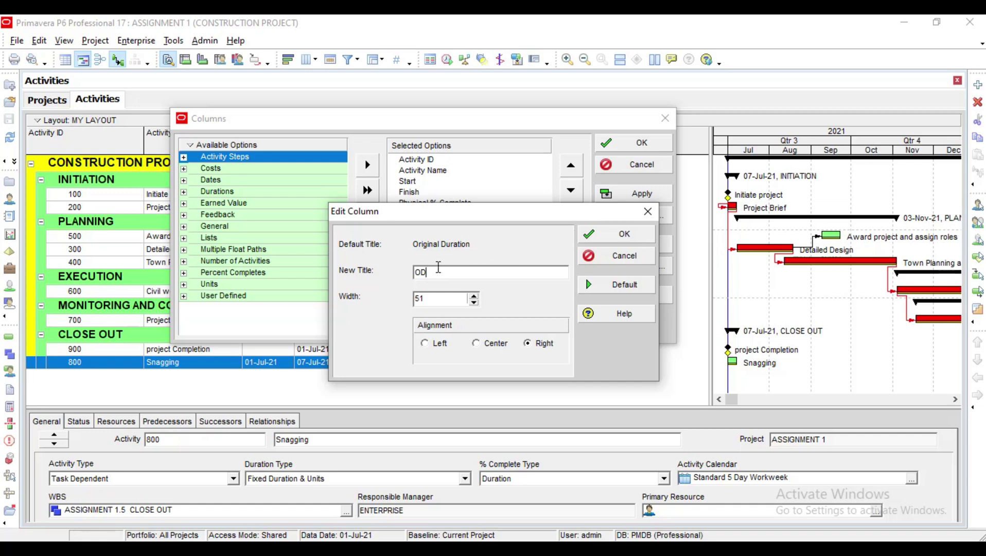
pyautogui.write('rig dur')
pyautogui.click(625, 237)
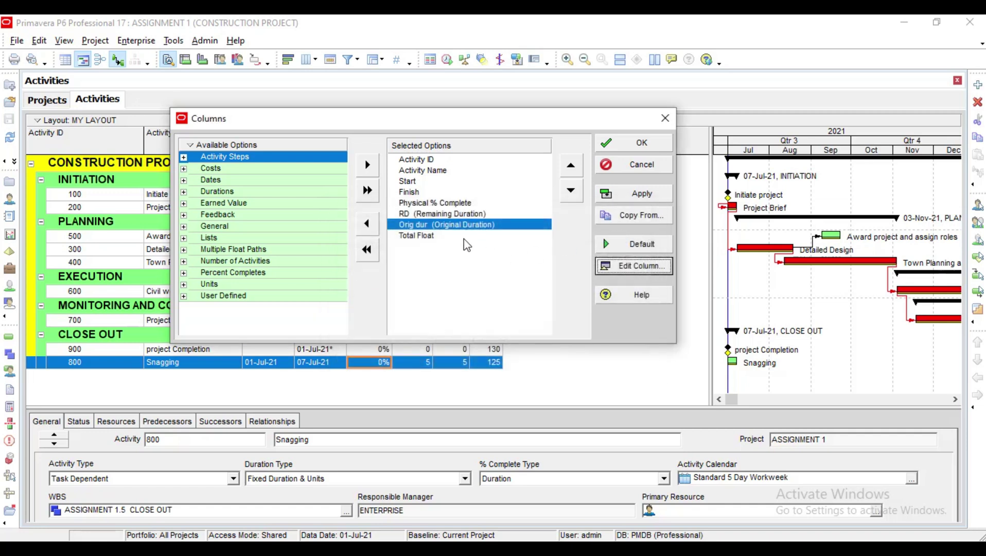
pyautogui.click(619, 197)
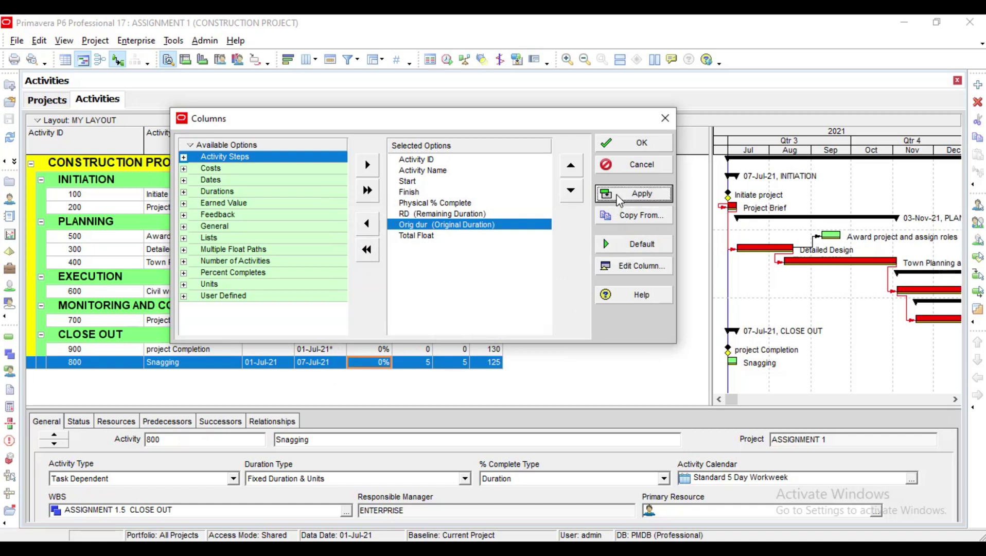
pyautogui.click(665, 118)
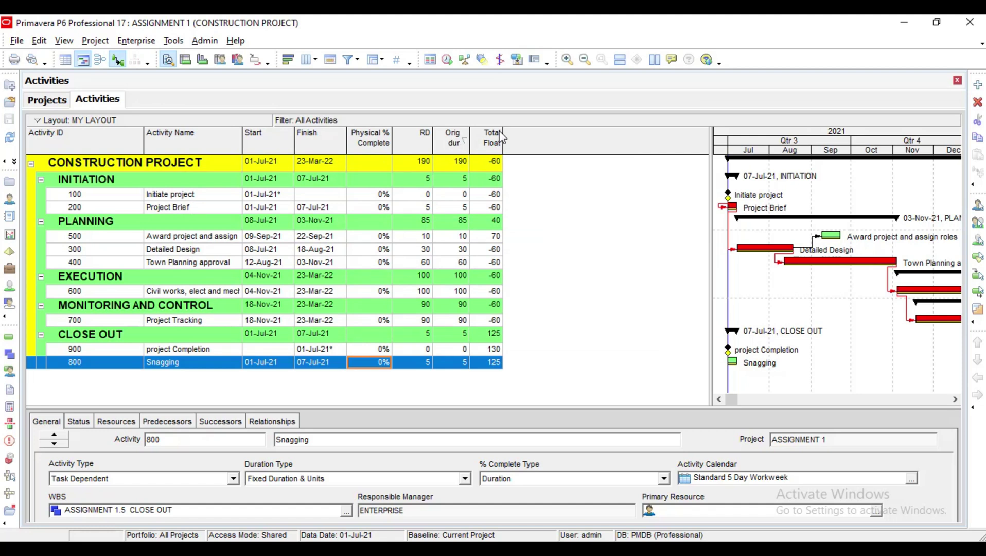
pyautogui.moveTo(503, 131); pyautogui.dragTo(524, 133)
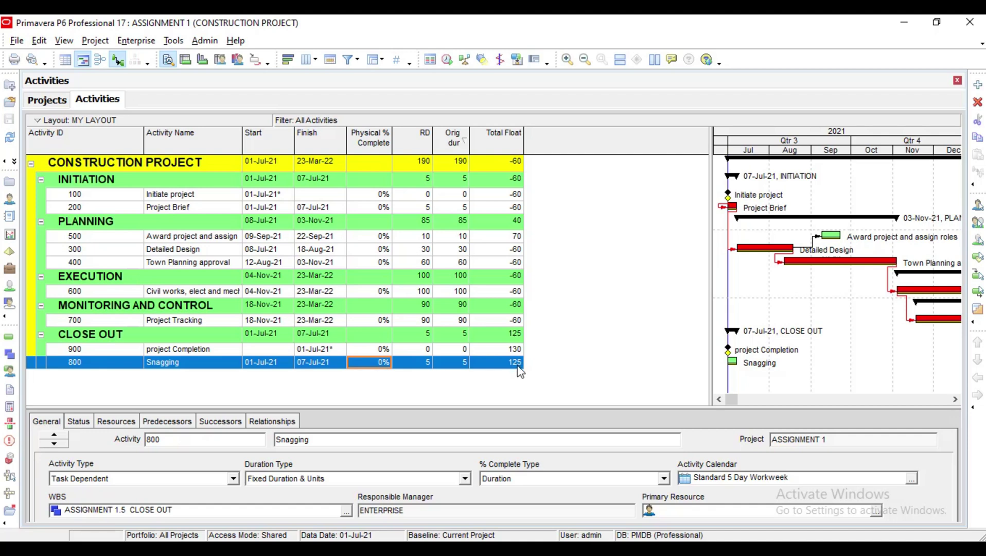
# Select every row from CONSTRUCTION PROJECT down to activity 800 Snagging and open the table font and row settings
pyautogui.click(37, 163)
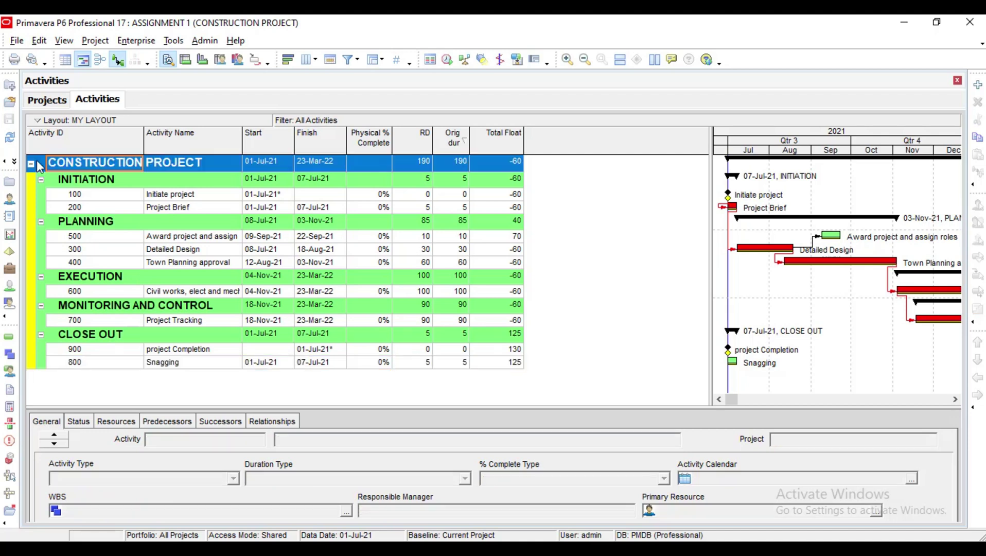
pyautogui.hotkey('shift', 'Down')
pyautogui.hotkey('shift', 'Down')
pyautogui.hotkey('shift', 'Down')
pyautogui.hotkey('shift', 'Down')
pyautogui.hotkey('shift', 'Down')
pyautogui.hotkey('shift', 'Down')
pyautogui.hotkey('shift', 'Down')
pyautogui.hotkey('shift', 'Down')
pyautogui.hotkey('shift', 'Down')
pyautogui.hotkey('shift', 'Down')
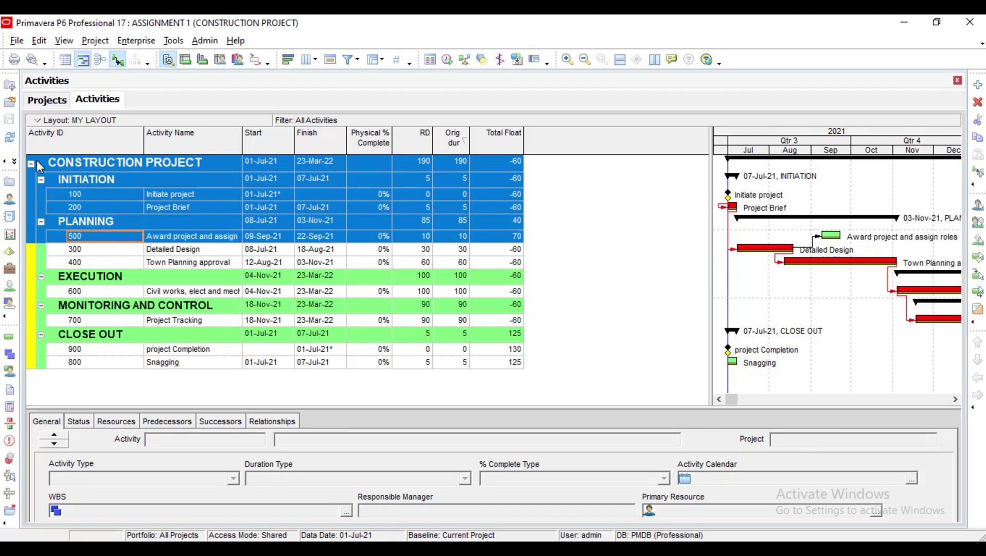
pyautogui.hotkey('shift', 'Down')
pyautogui.hotkey('shift', 'Down')
pyautogui.hotkey('shift', 'Down')
pyautogui.hotkey('shift', 'Down')
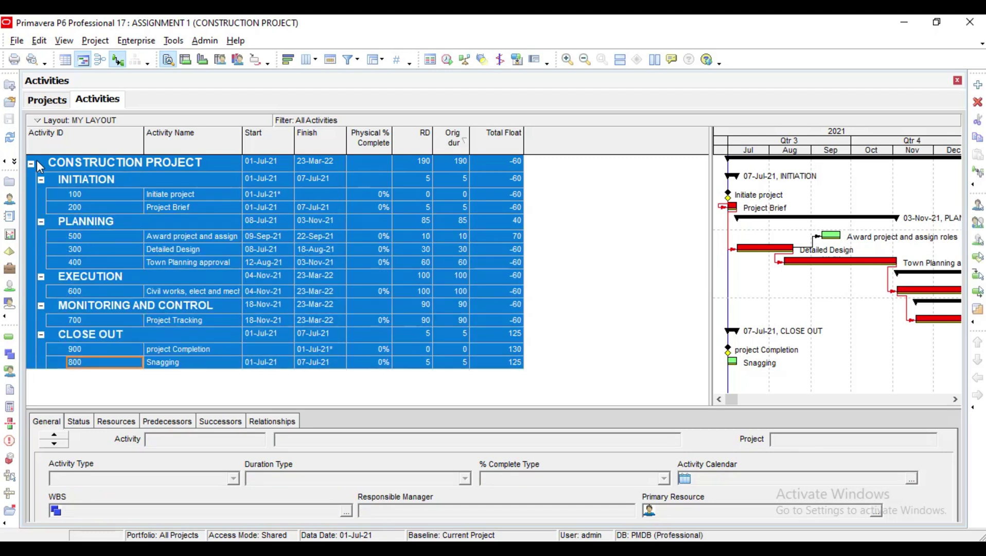
pyautogui.rightClick(362, 249)
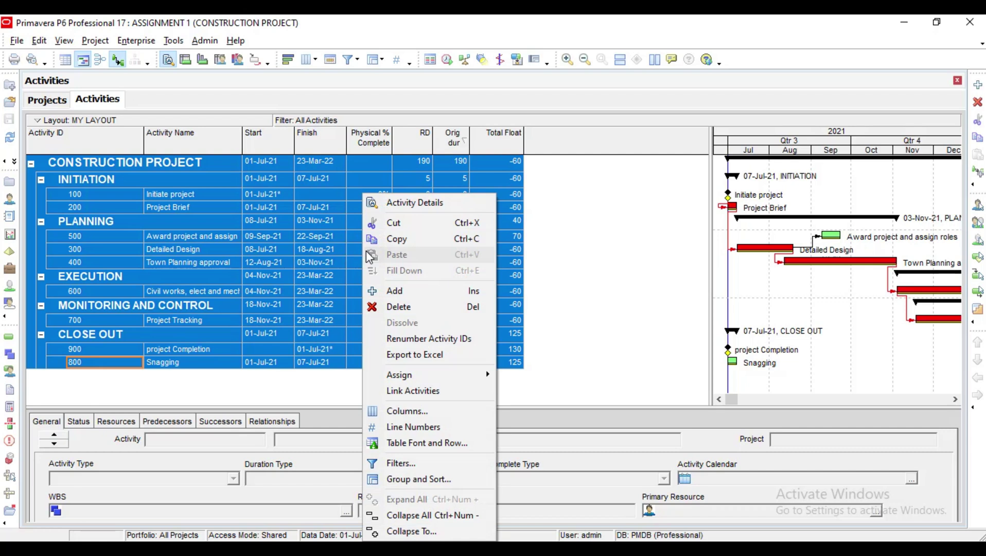
pyautogui.click(418, 442)
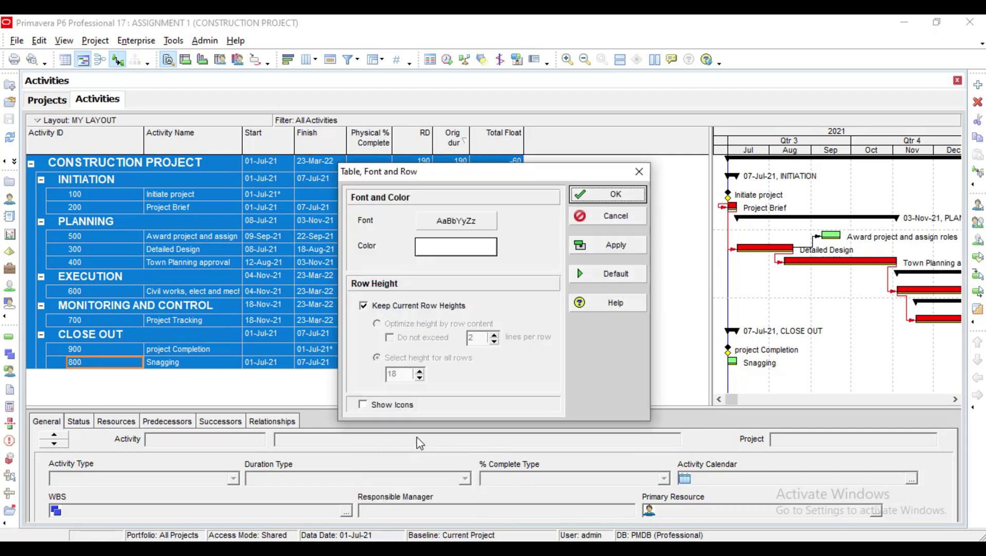
pyautogui.click(452, 222)
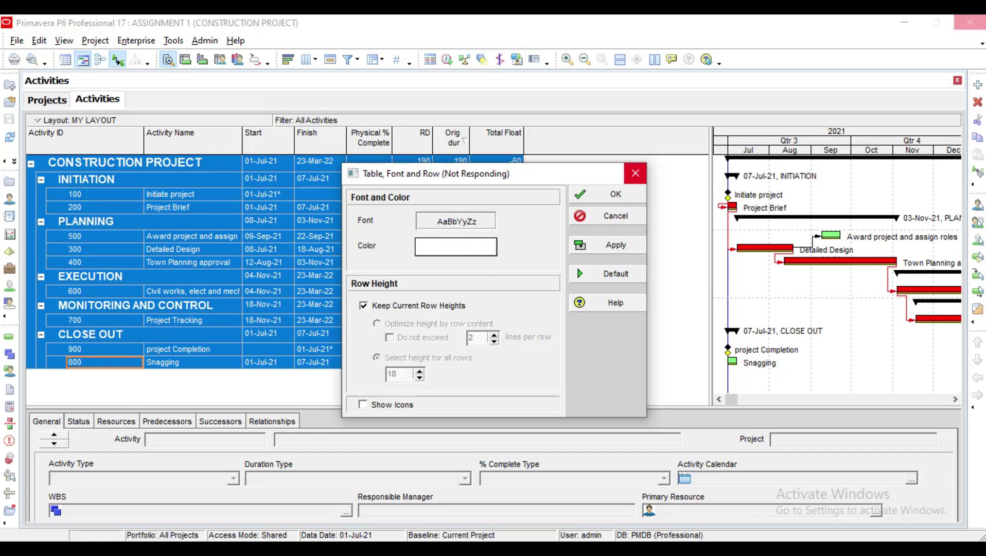
# Switch to the Microsoft Teams meeting, turn the camera off, and return to Primavera P6
pyautogui.click(410, 549)
pyautogui.click(659, 470)
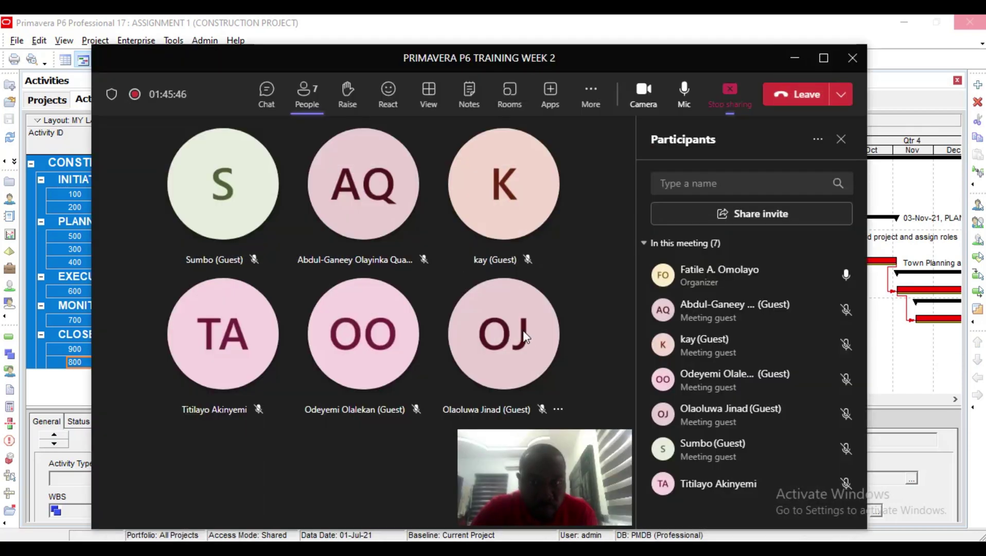
pyautogui.click(643, 93)
pyautogui.click(795, 58)
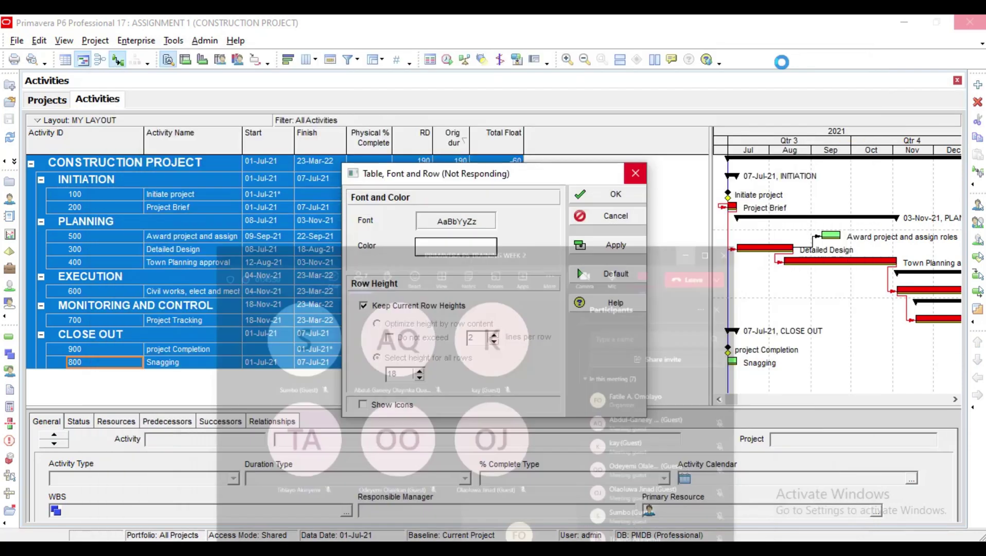
# Try to set the activity table font to aptos and view the available table colours
pyautogui.click(456, 223)
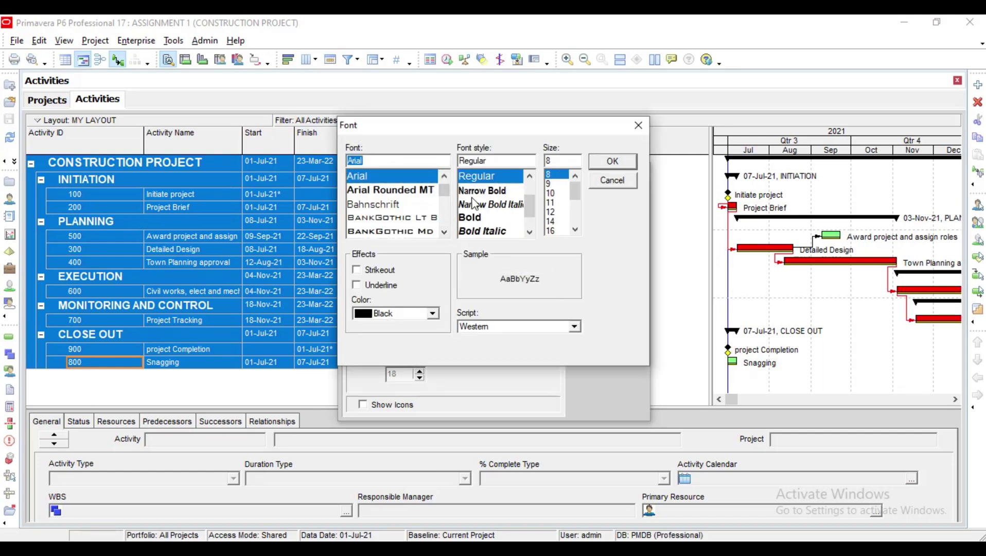
pyautogui.click(444, 232)
pyautogui.click(443, 232)
pyautogui.click(443, 232)
pyautogui.click(444, 232)
pyautogui.click(443, 233)
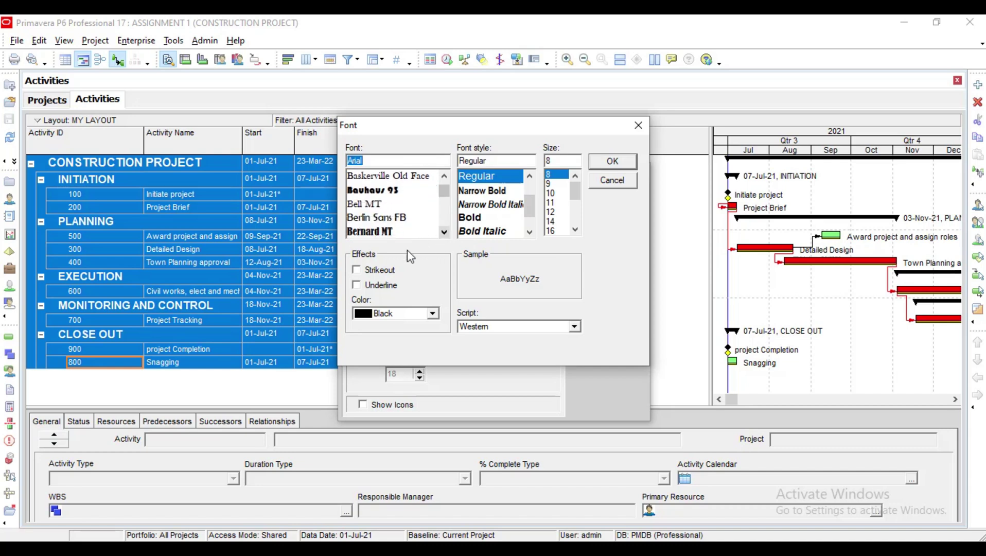
pyautogui.click(446, 235)
pyautogui.write('apt')
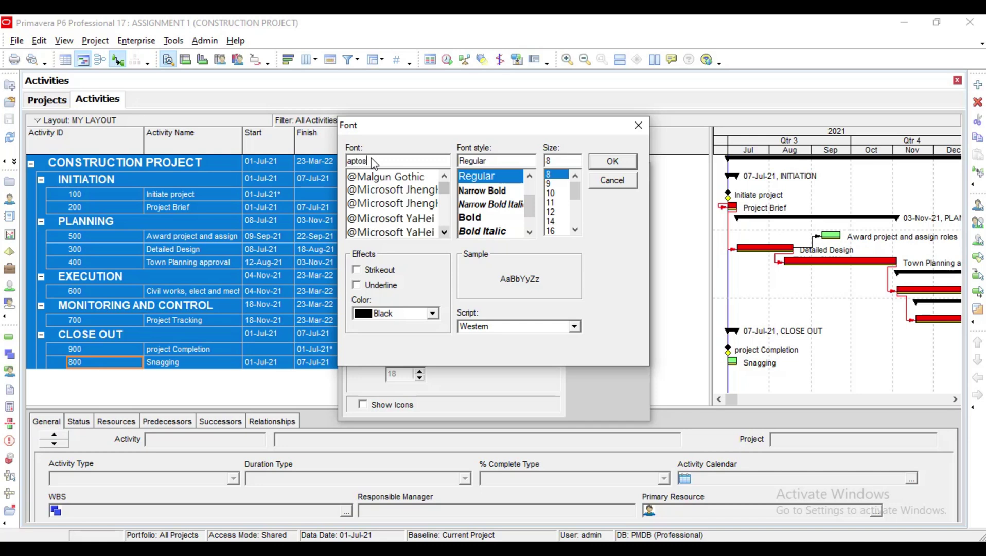
pyautogui.write('os')
pyautogui.press('Return')
pyautogui.click(432, 249)
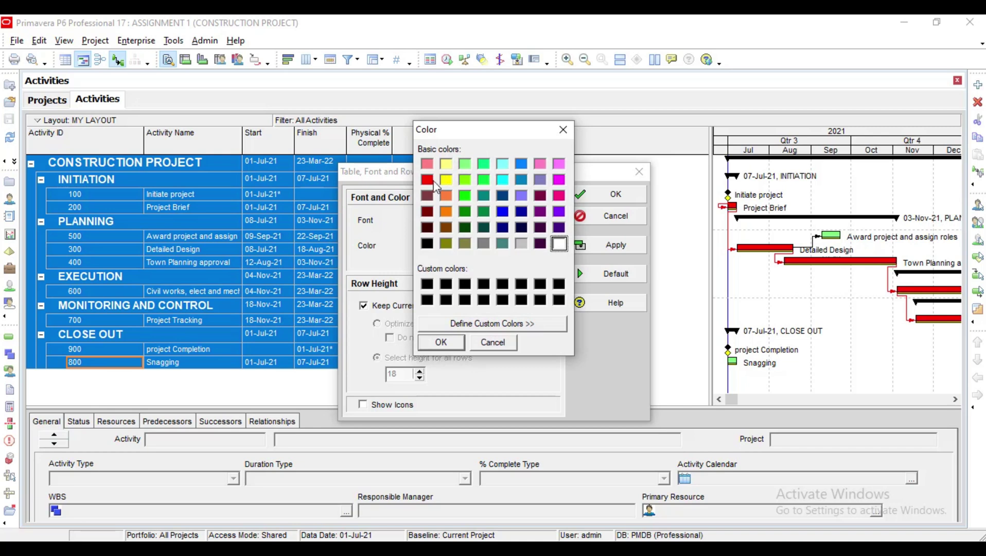
pyautogui.click(563, 131)
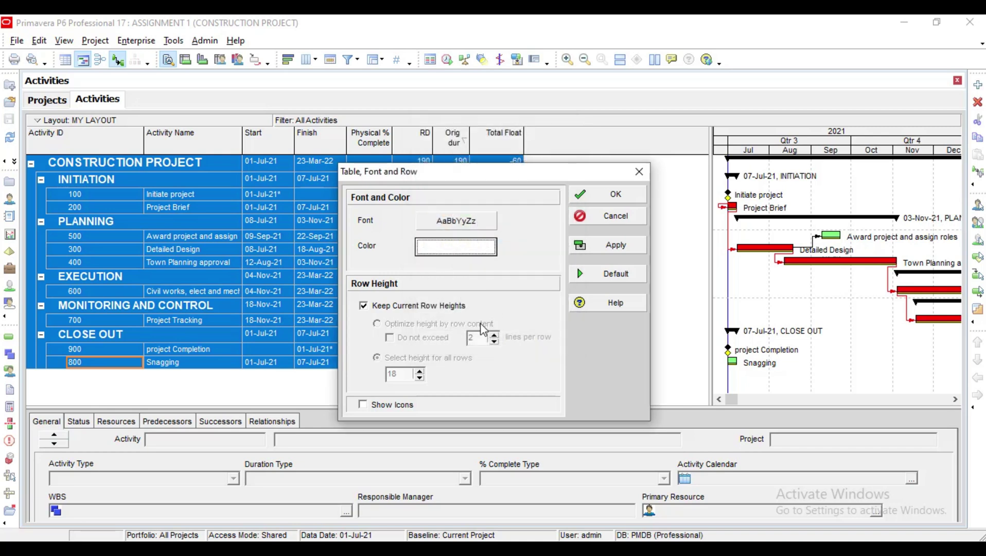
# Stop keeping the current row heights, set the height for all rows to 22, and apply it
pyautogui.click(364, 306)
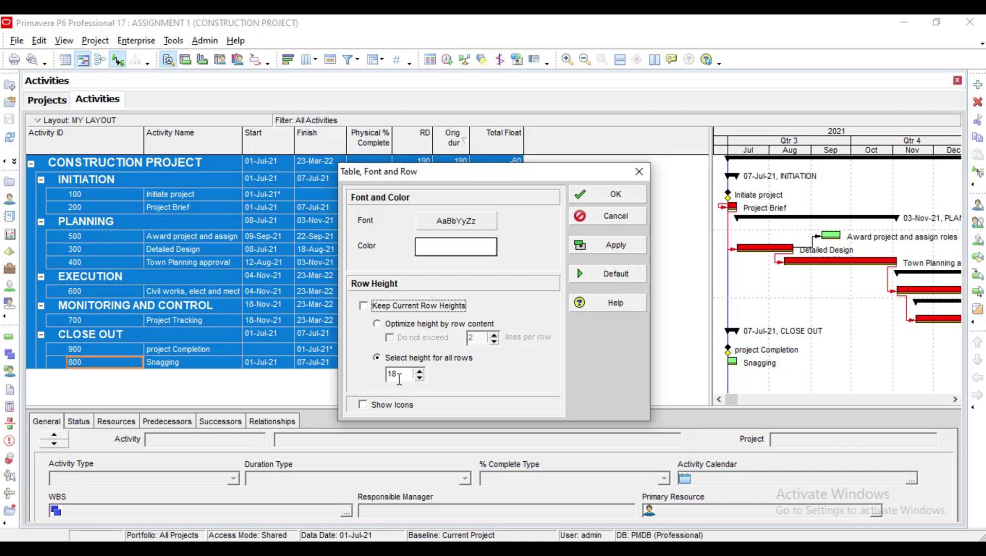
pyautogui.click(420, 371)
pyautogui.click(420, 371)
pyautogui.click(420, 371)
pyautogui.click(420, 371)
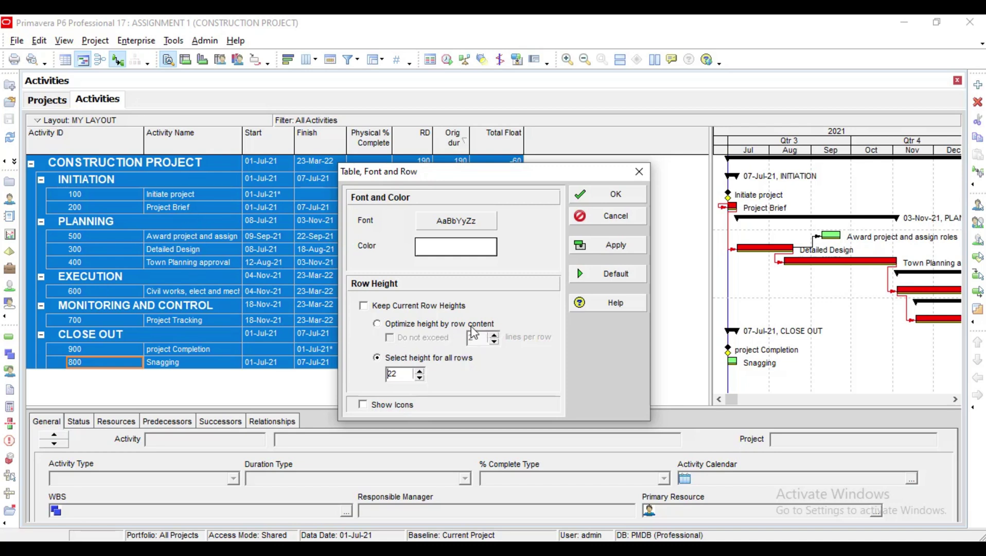
pyautogui.click(378, 324)
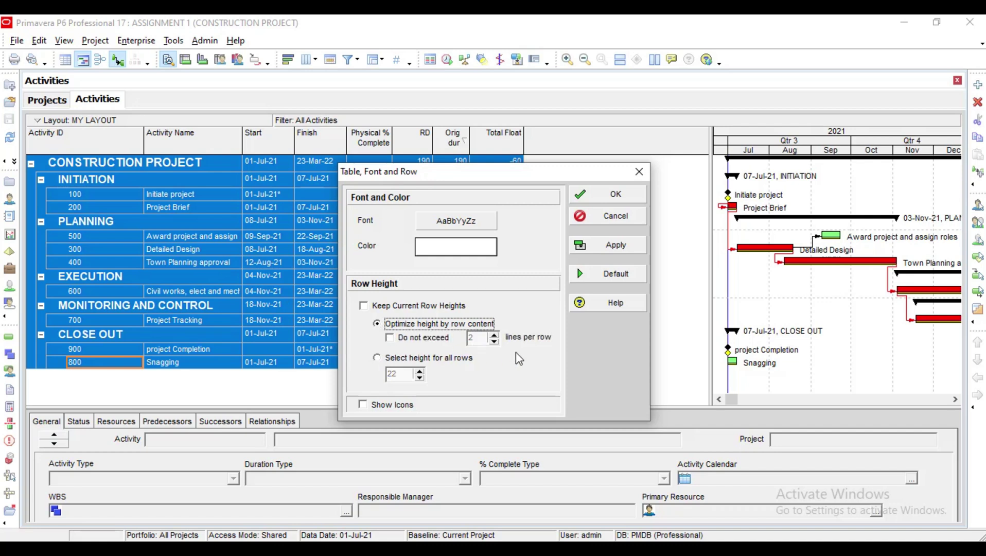
pyautogui.click(381, 358)
pyautogui.click(616, 245)
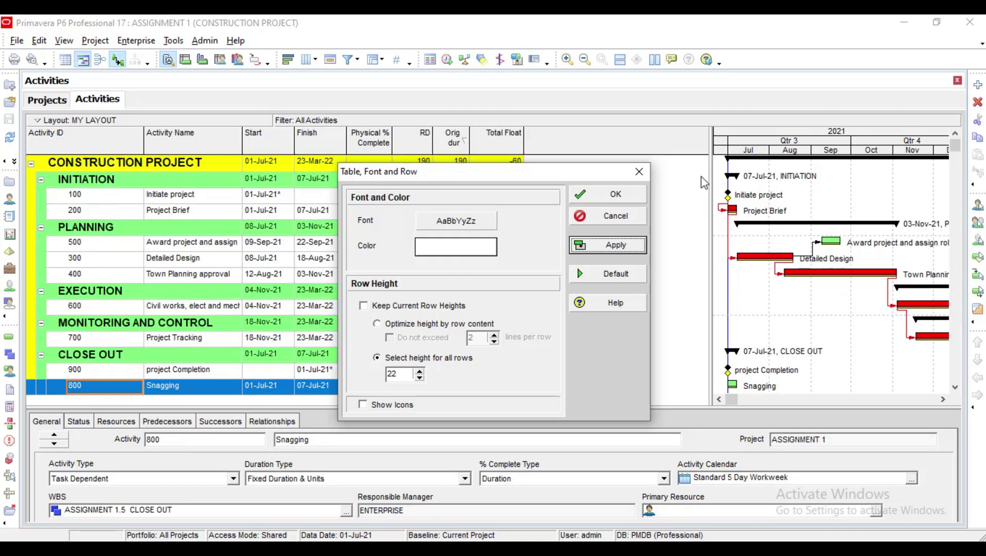
pyautogui.click(639, 172)
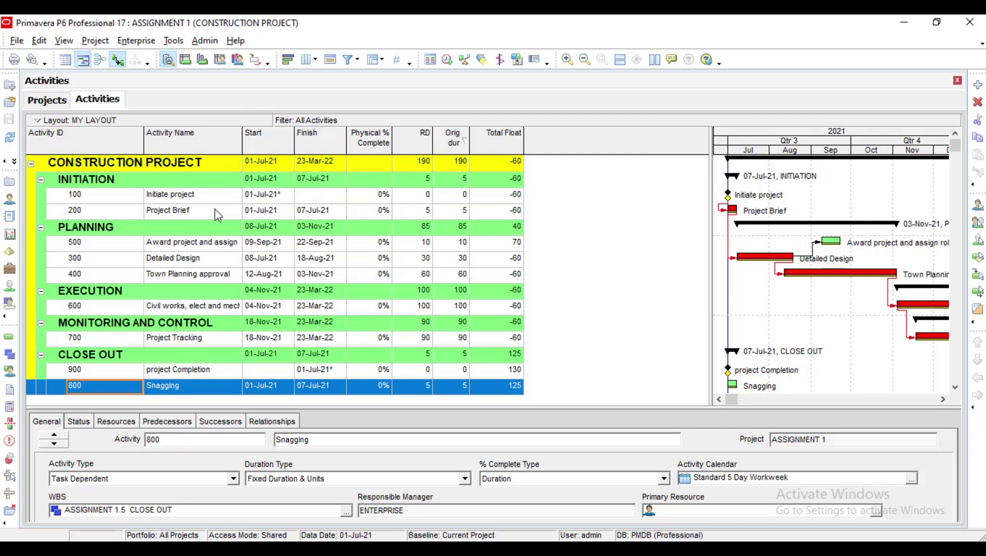
pyautogui.click(64, 40)
pyautogui.moveTo(93, 45)
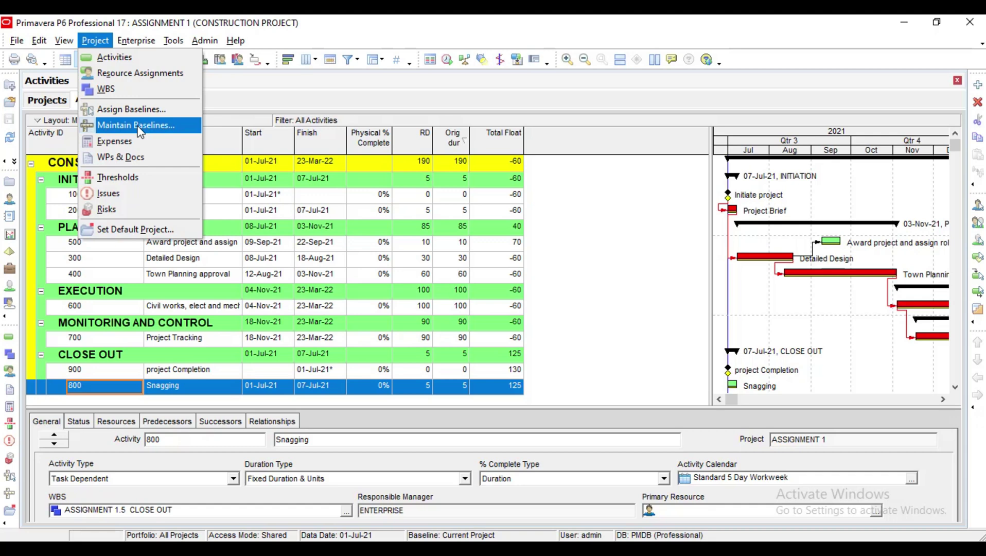
pyautogui.click(414, 211)
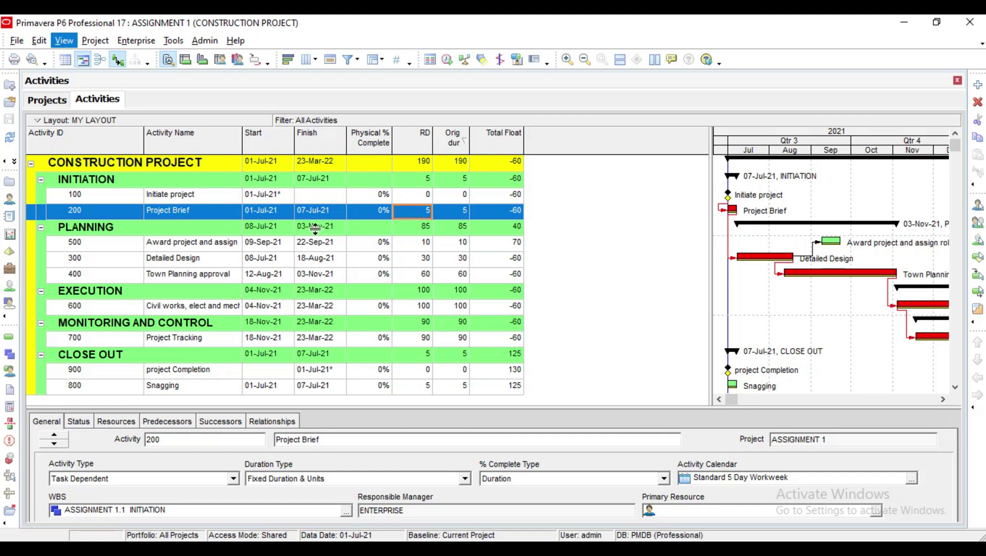
# Save a copy of the current project as a new baseline and set its baseline type to Initial Plan
pyautogui.click(92, 41)
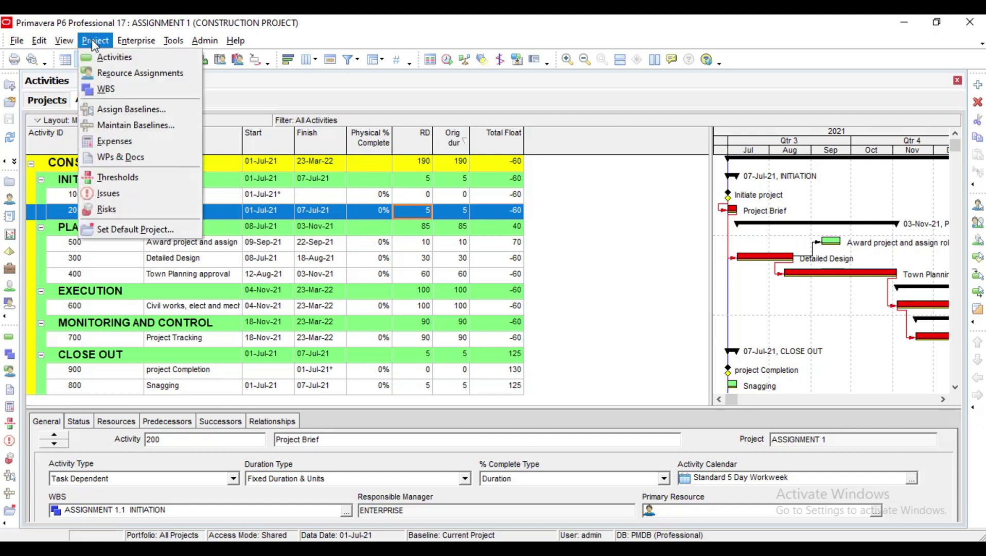
pyautogui.click(117, 128)
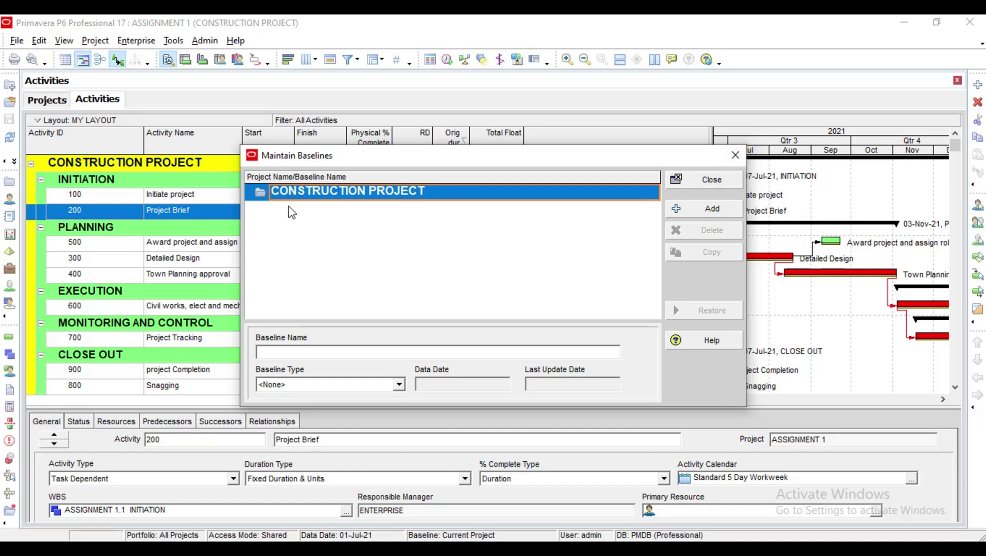
pyautogui.click(716, 210)
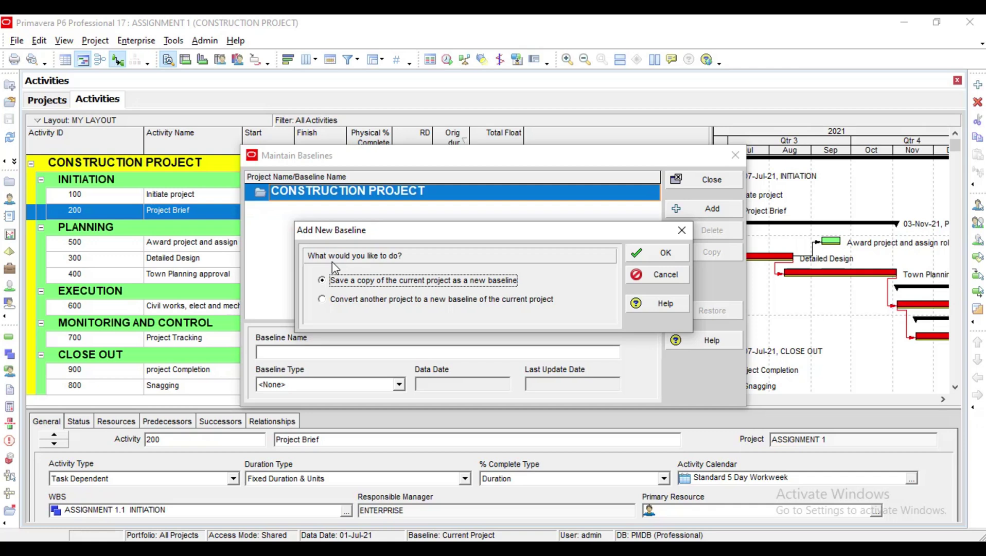
pyautogui.click(662, 273)
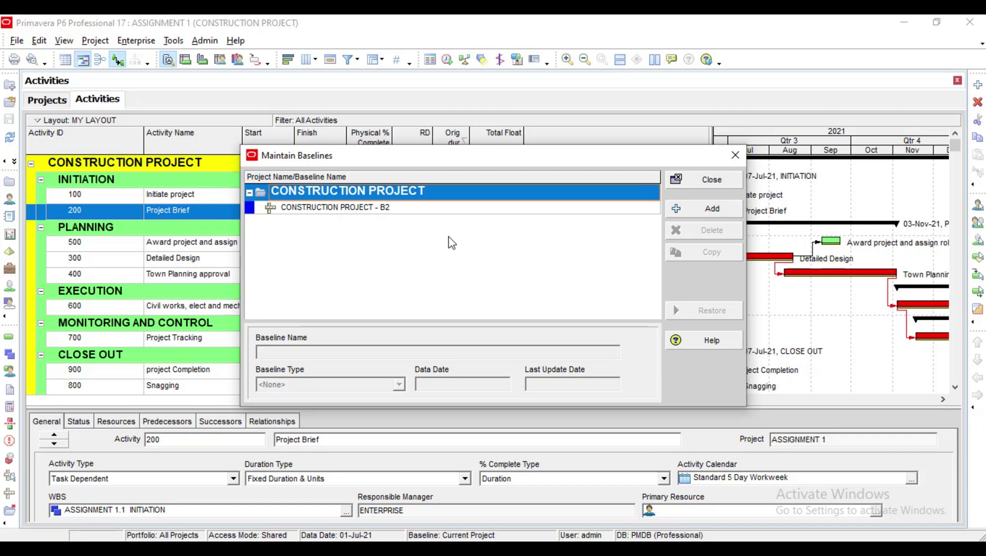
pyautogui.click(311, 207)
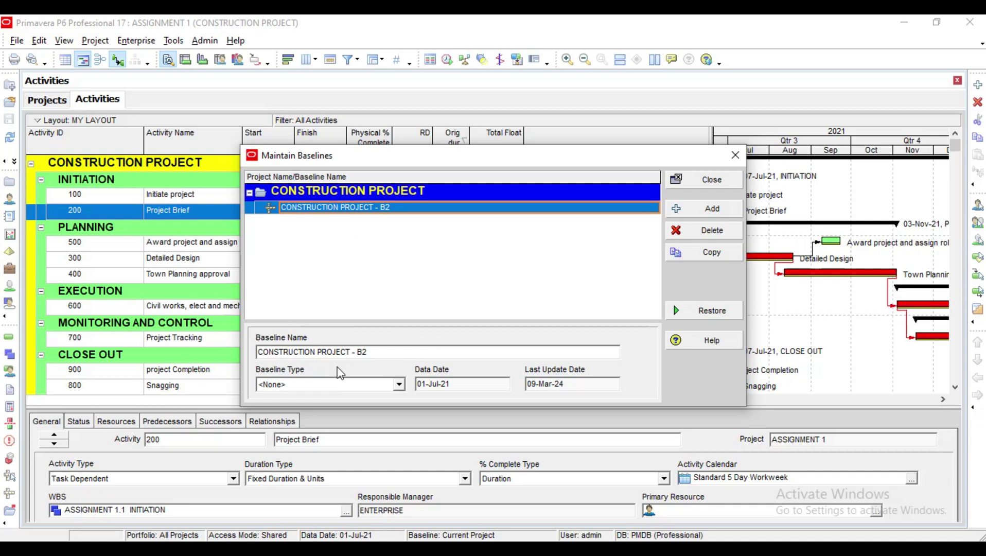
pyautogui.click(400, 384)
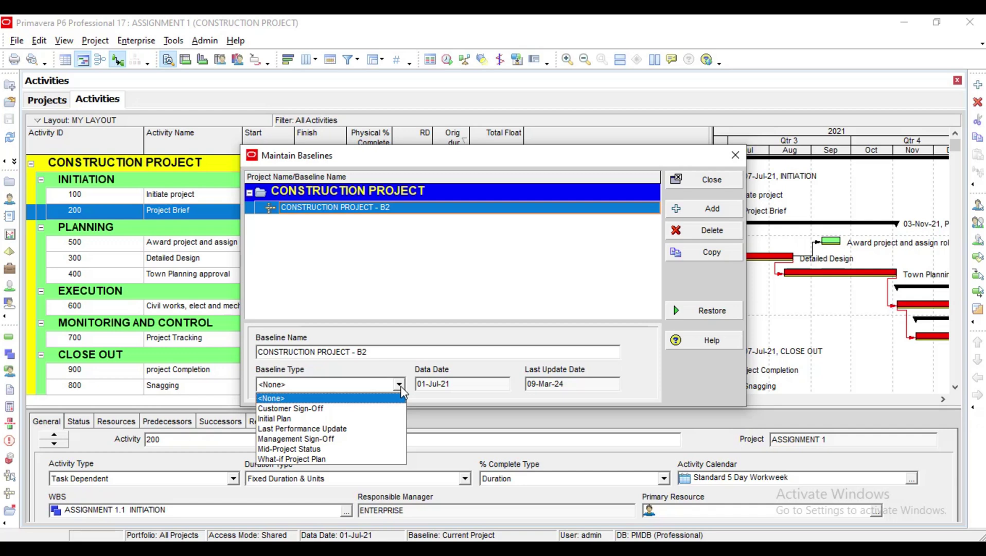
pyautogui.click(282, 419)
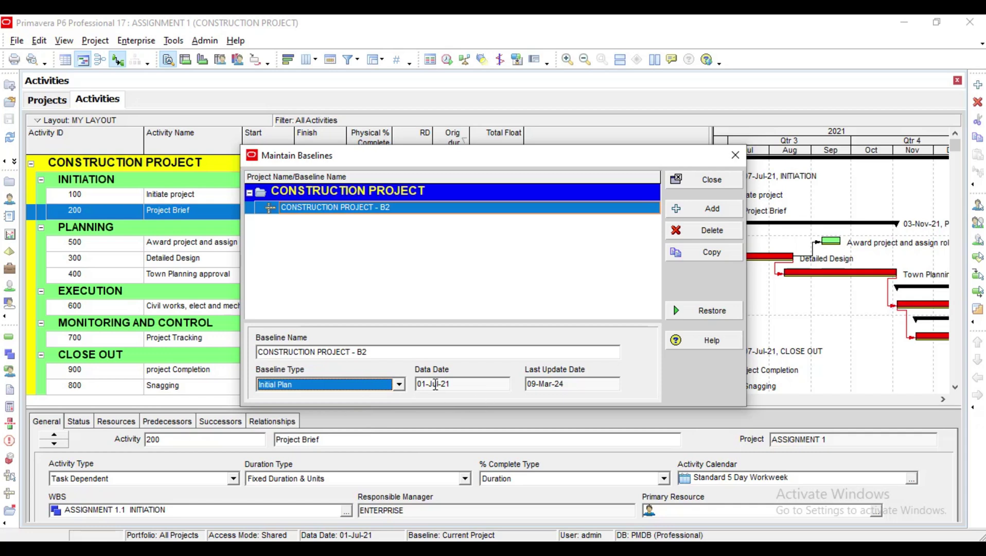
# Save a second copy of the project as a baseline, then delete that CONSTRUCTION PROJECT - B3 copy and close the baseline list
pyautogui.click(698, 212)
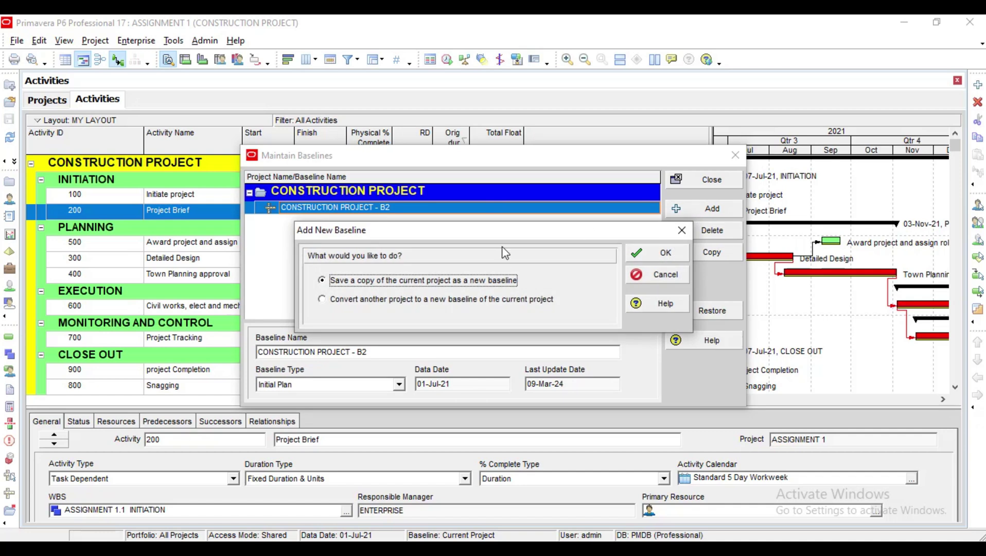
pyautogui.click(666, 253)
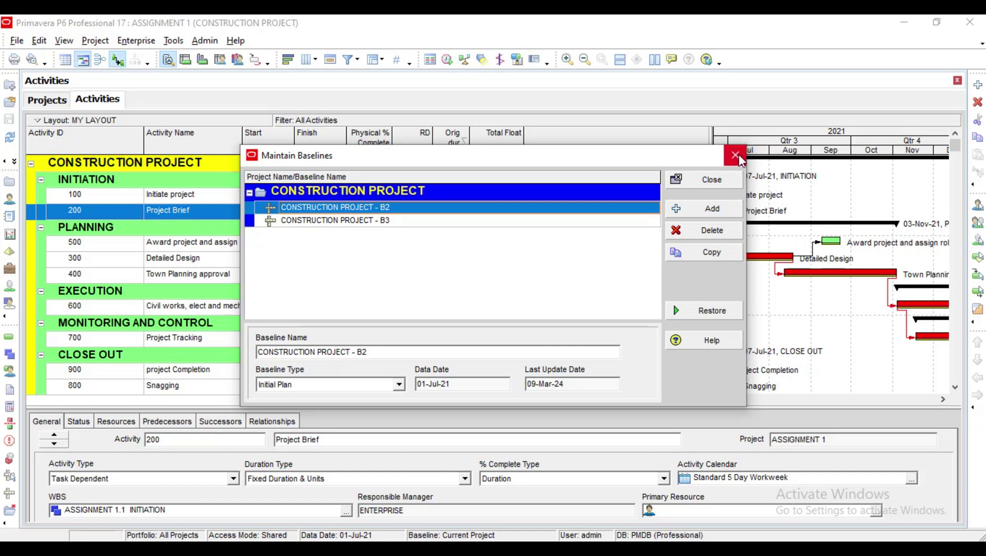
pyautogui.click(309, 226)
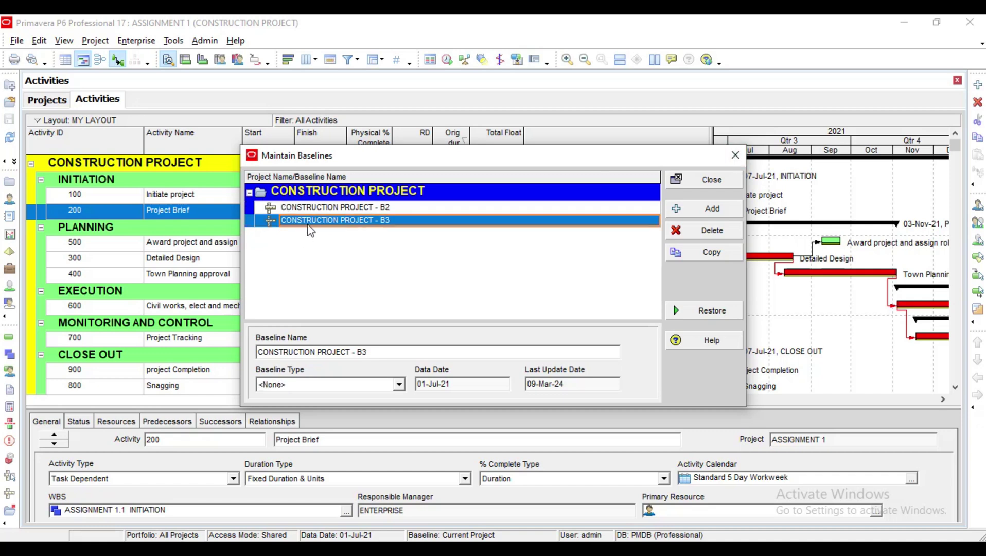
pyautogui.click(726, 234)
pyautogui.click(456, 310)
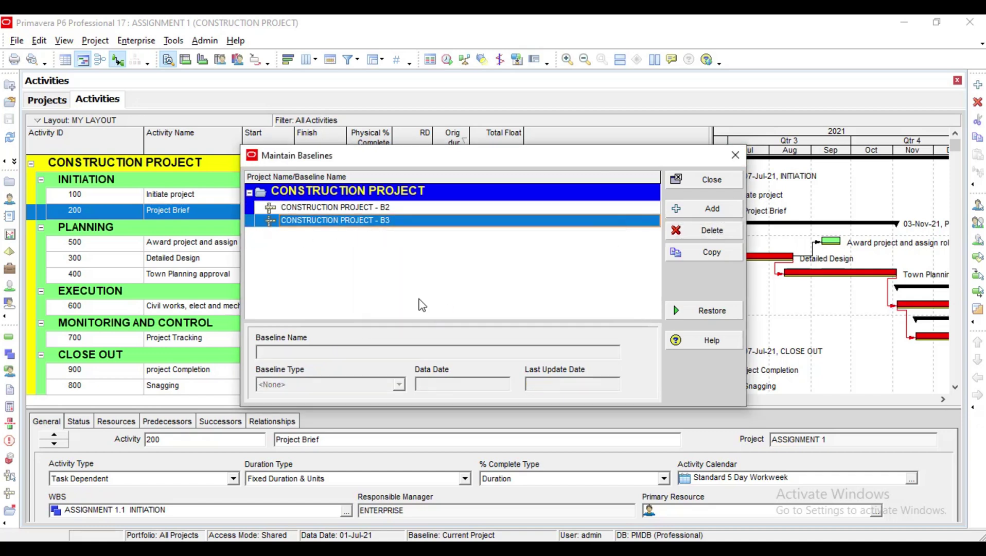
pyautogui.click(499, 311)
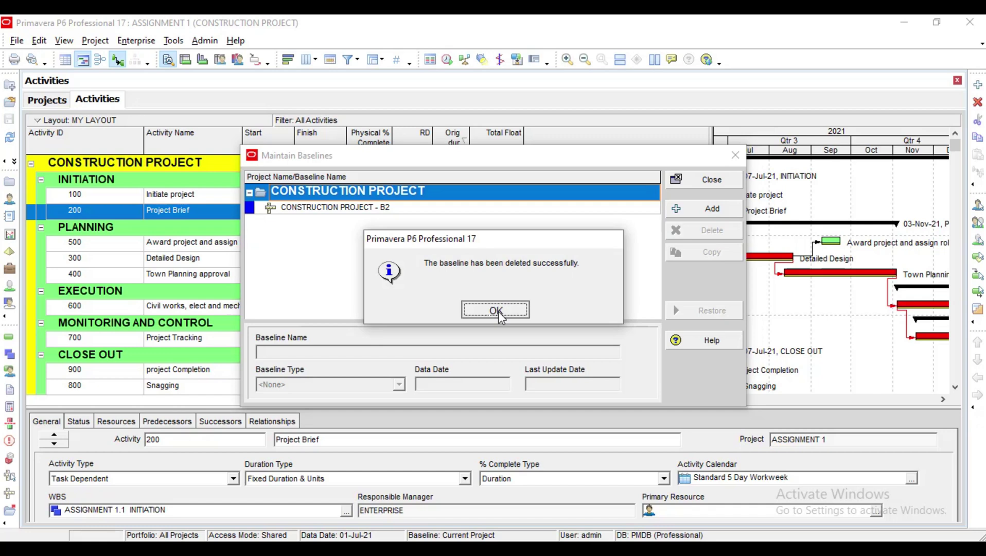
pyautogui.click(335, 210)
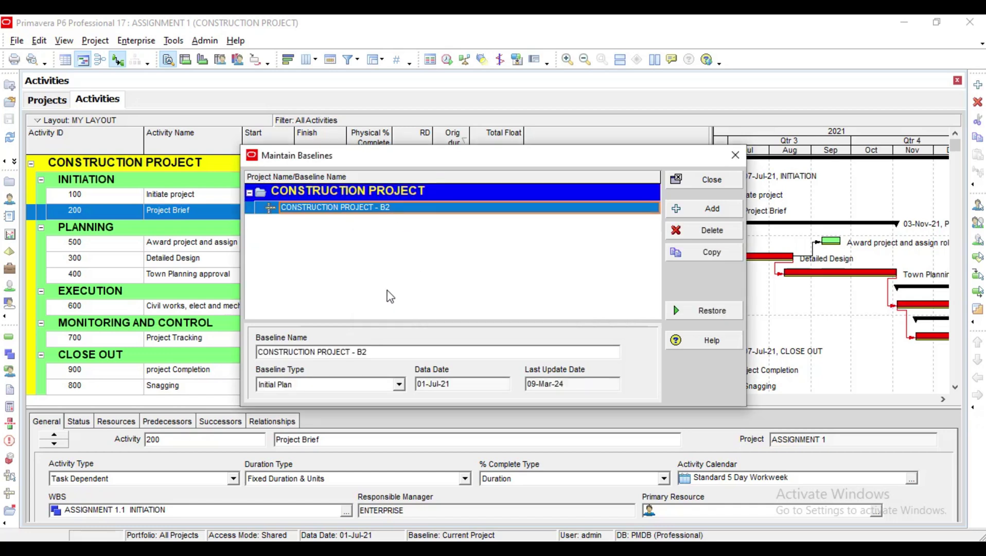
pyautogui.click(738, 156)
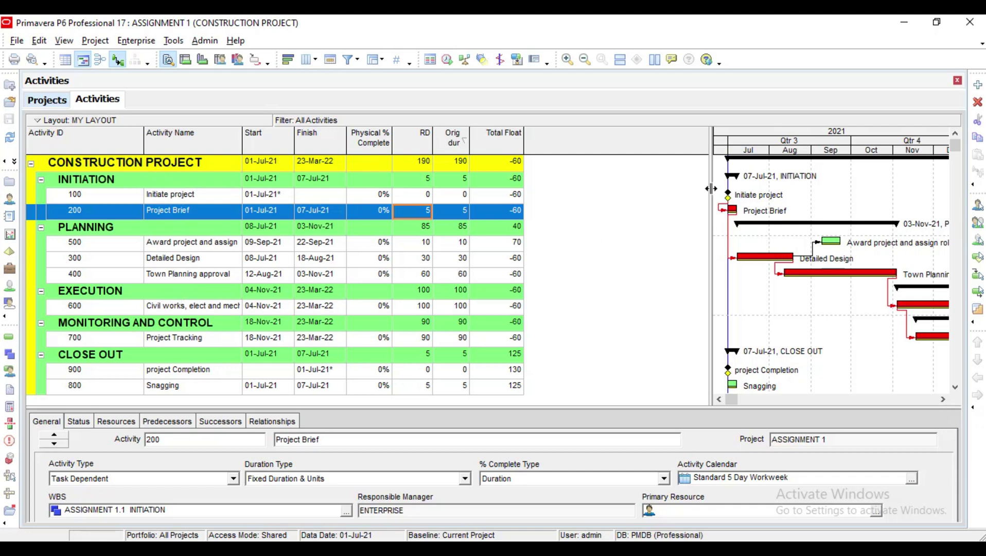
# Widen the Gantt chart beside the activity table and zoom its timescale in to individual days
pyautogui.moveTo(530, 222); pyautogui.dragTo(531, 222)
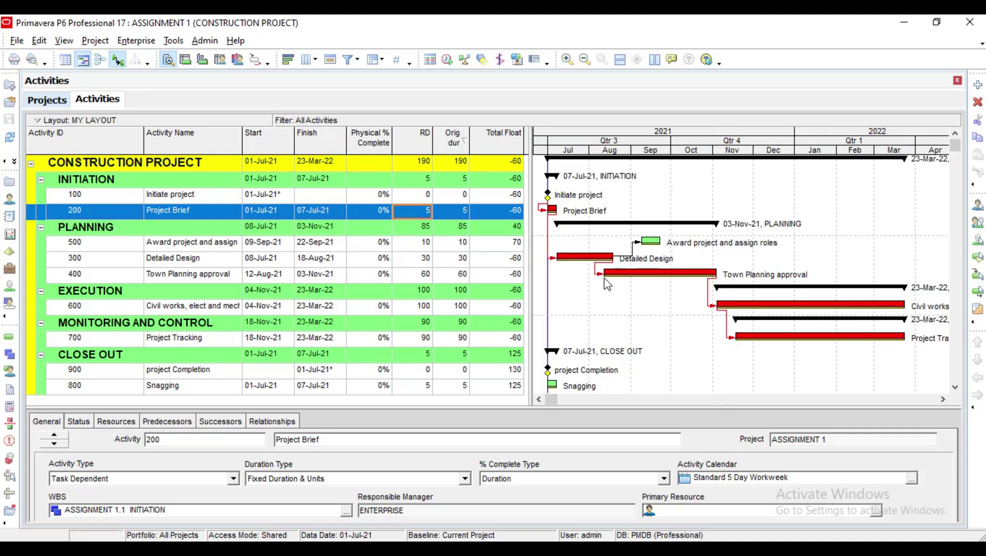
pyautogui.click(566, 60)
pyautogui.click(567, 59)
pyautogui.click(567, 59)
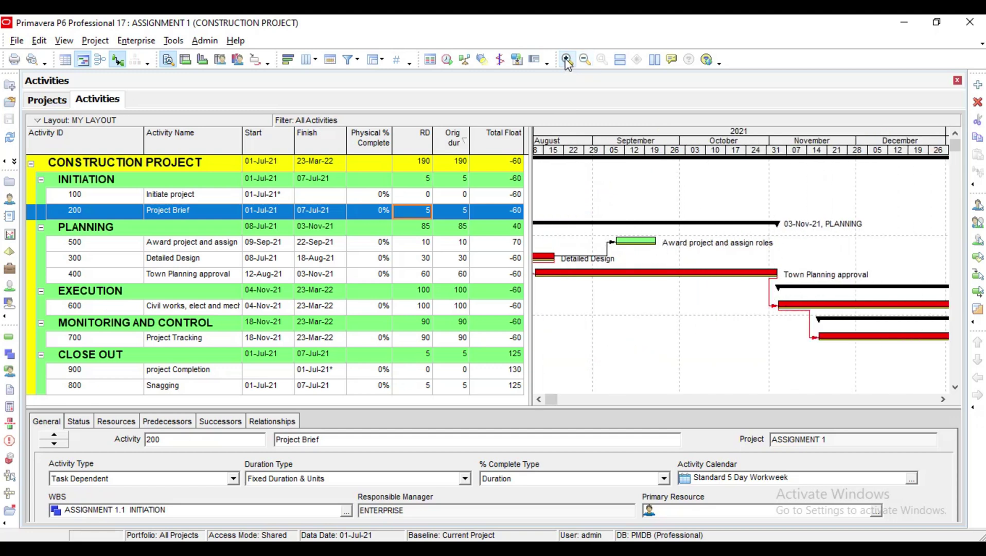
pyautogui.click(567, 60)
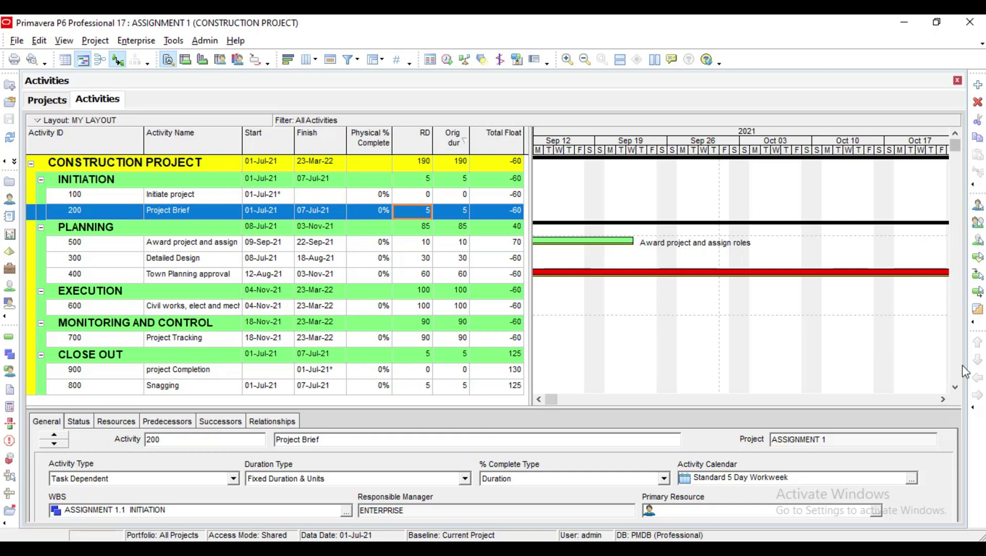
pyautogui.click(943, 399)
pyautogui.moveTo(945, 400); pyautogui.dragTo(946, 400)
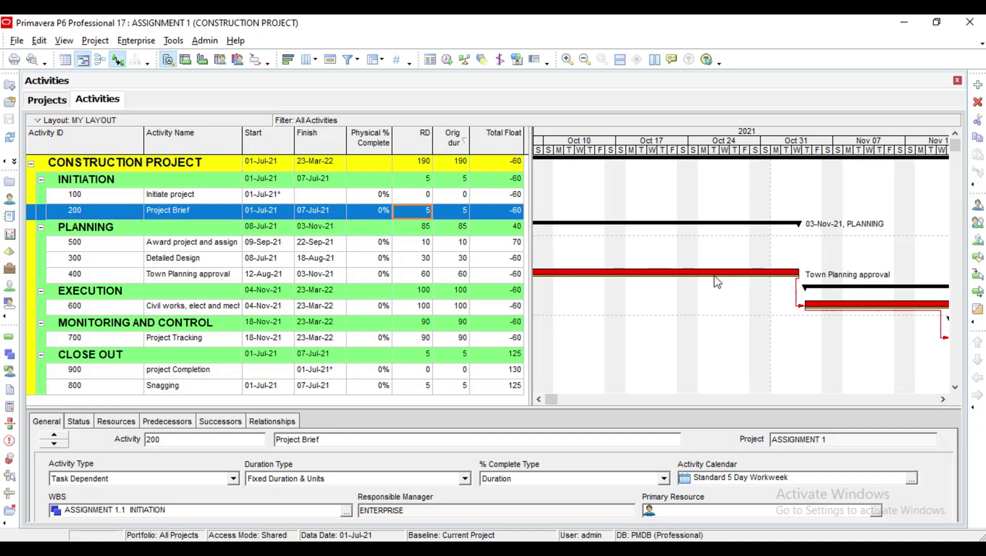
pyautogui.moveTo(539, 399); pyautogui.dragTo(538, 398)
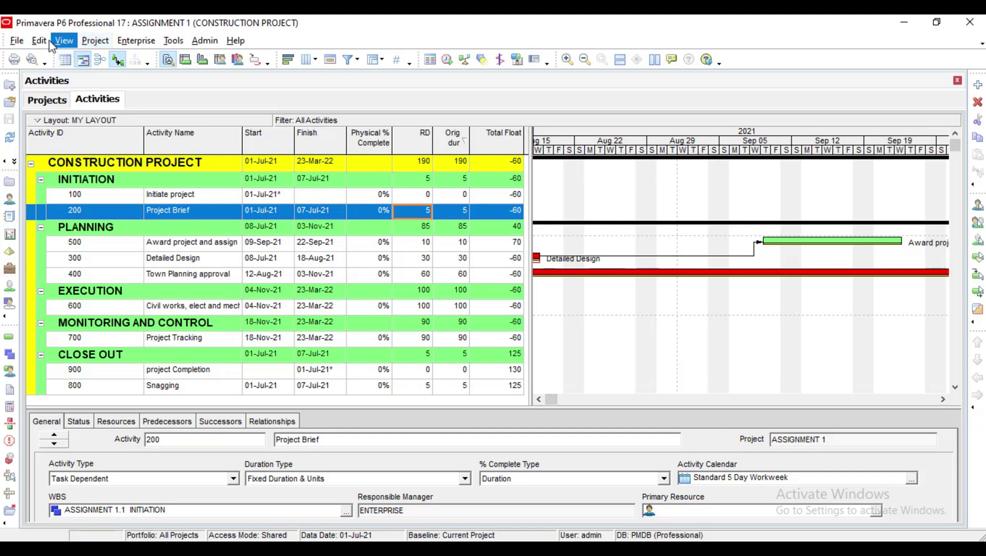
# Assign CONSTRUCTION PROJECT - B2 as both the project baseline and the primary user baseline of ASSIGNMENT 1
pyautogui.click(92, 44)
pyautogui.click(129, 109)
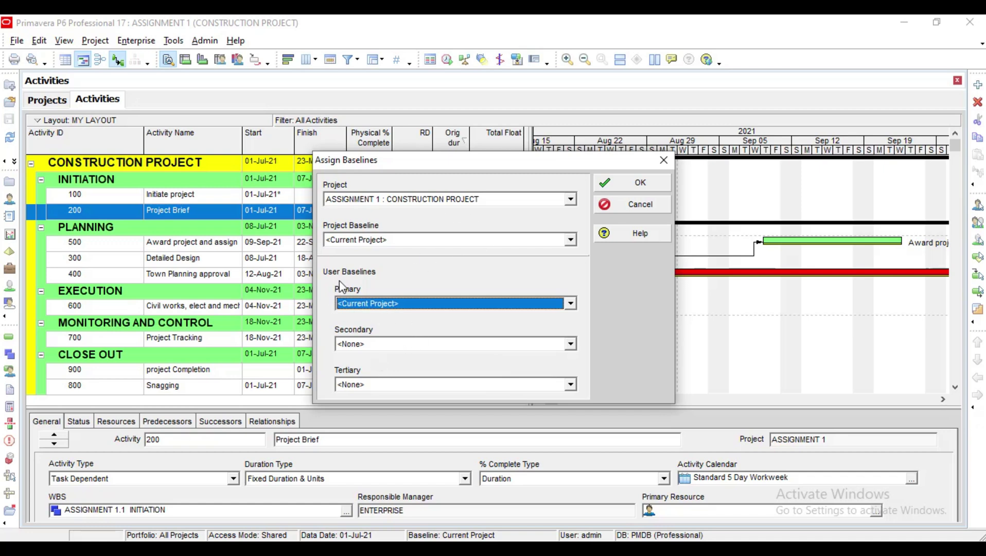
pyautogui.click(570, 240)
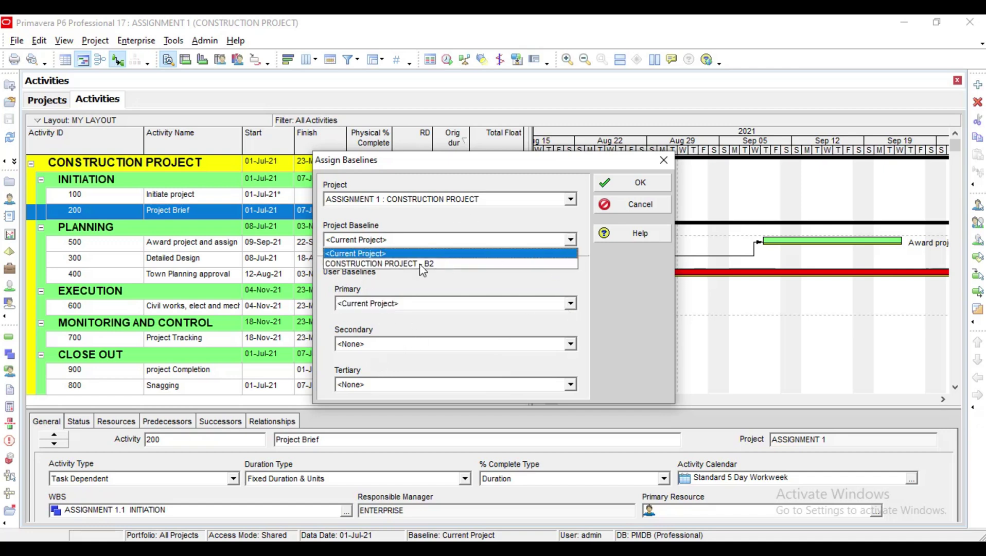
pyautogui.click(400, 264)
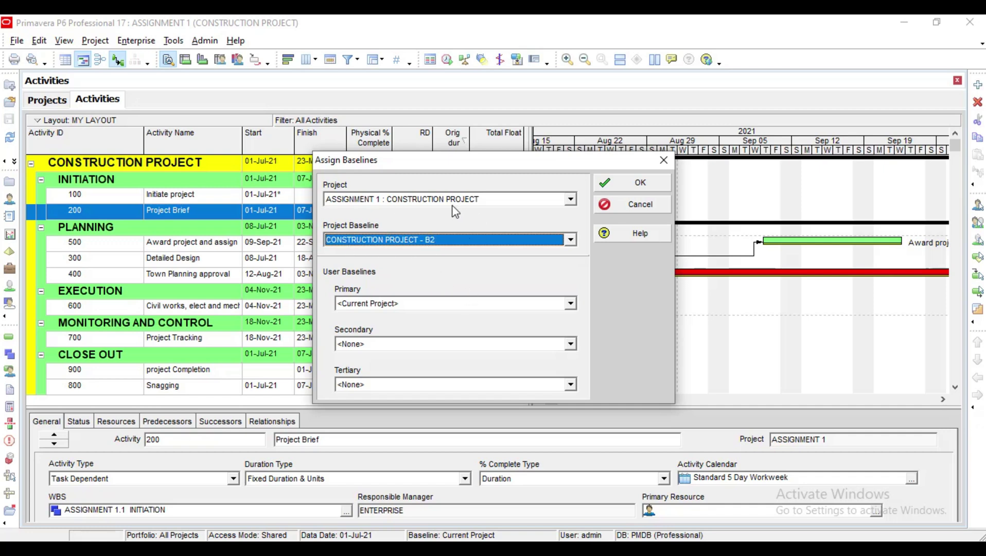
pyautogui.click(570, 304)
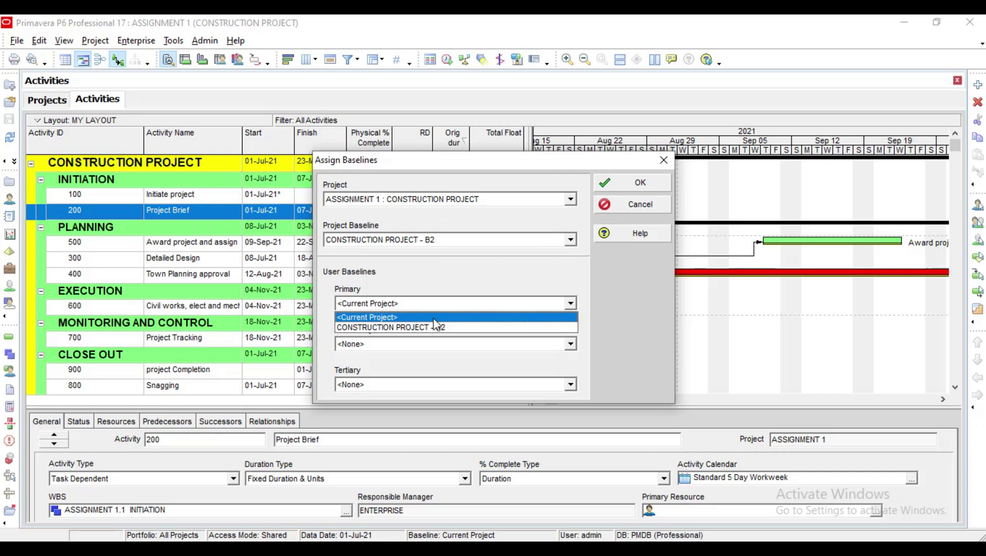
pyautogui.click(410, 323)
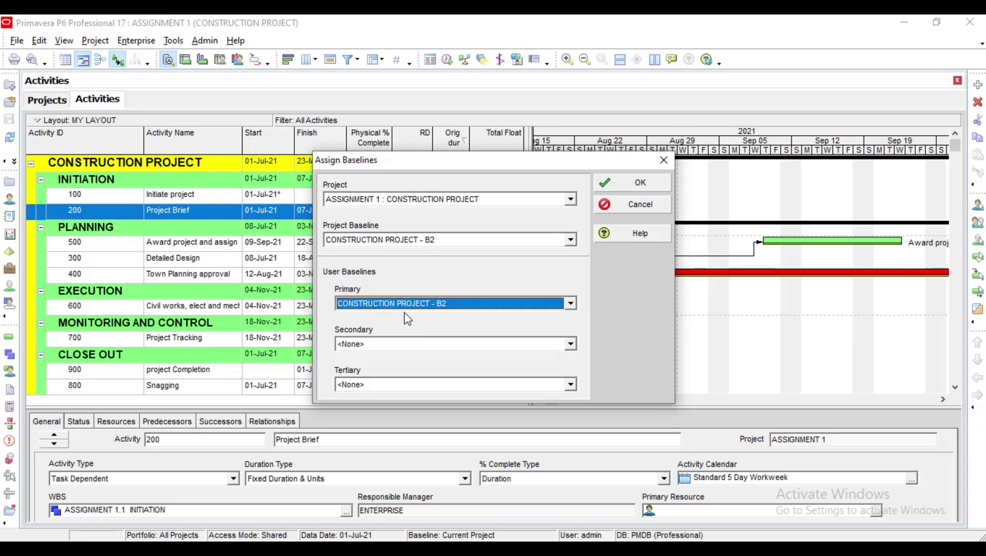
pyautogui.click(625, 187)
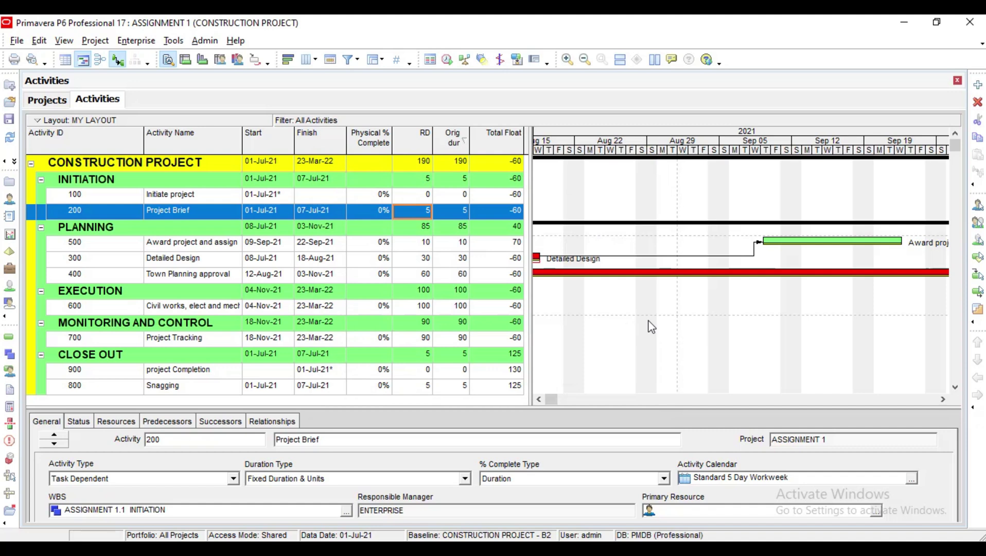
# Mark activity 200 Project Brief as started on 01-Jul-21 and set its duration percent to 50%
pyautogui.click(539, 399)
pyautogui.moveTo(538, 400); pyautogui.dragTo(539, 401)
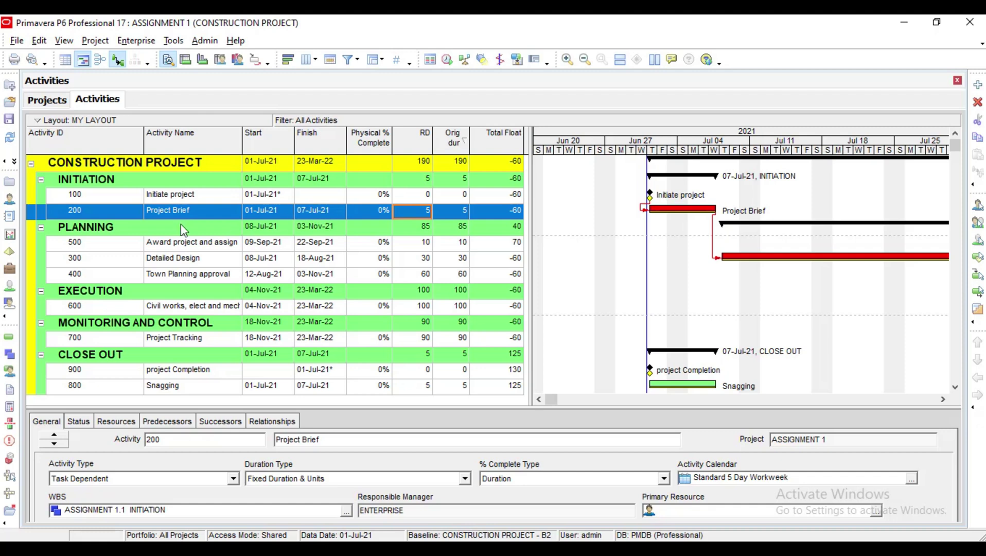
pyautogui.click(119, 212)
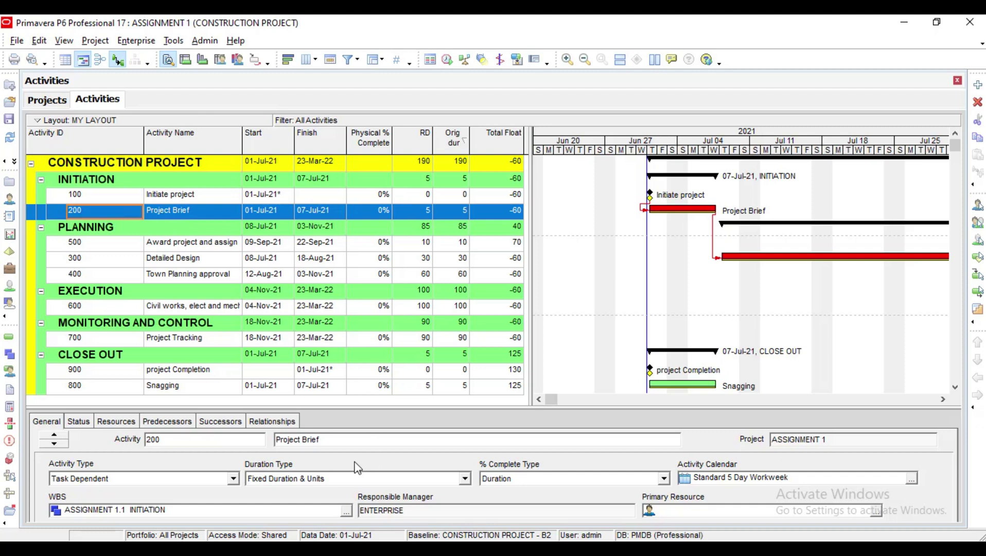
pyautogui.click(77, 425)
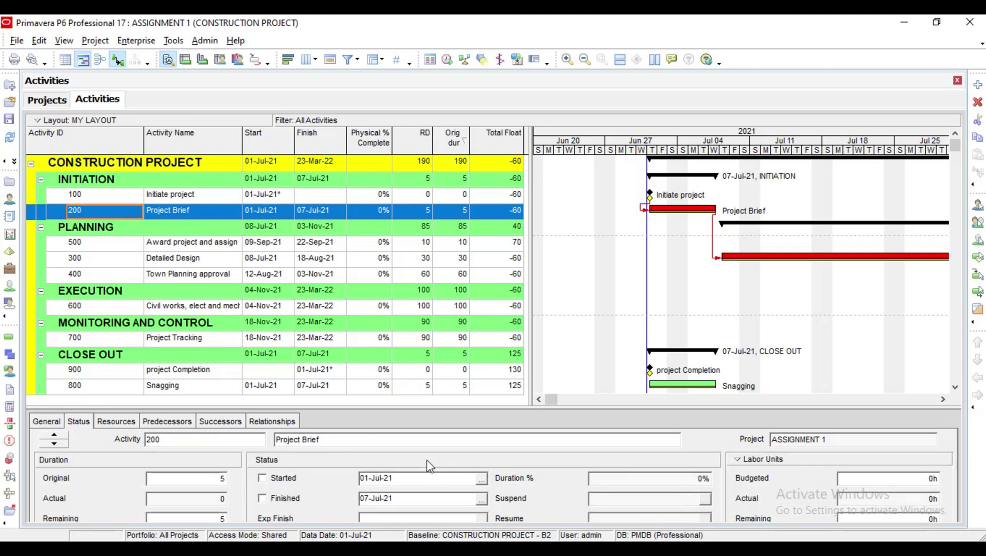
pyautogui.click(262, 479)
pyautogui.click(704, 478)
pyautogui.write('50')
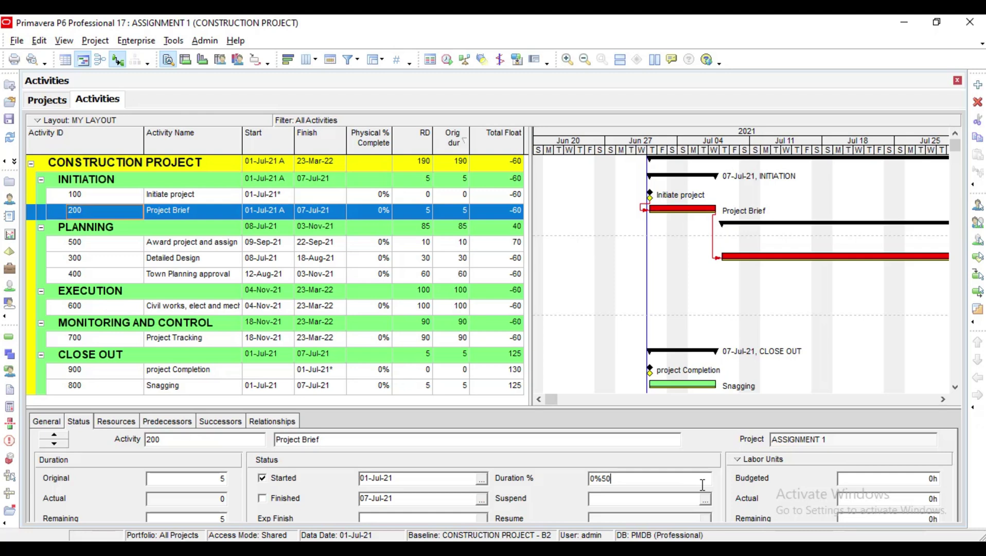
pyautogui.press('Left')
pyautogui.press('Left')
pyautogui.press('BackSpace')
pyautogui.press('BackSpace')
pyautogui.click(415, 479)
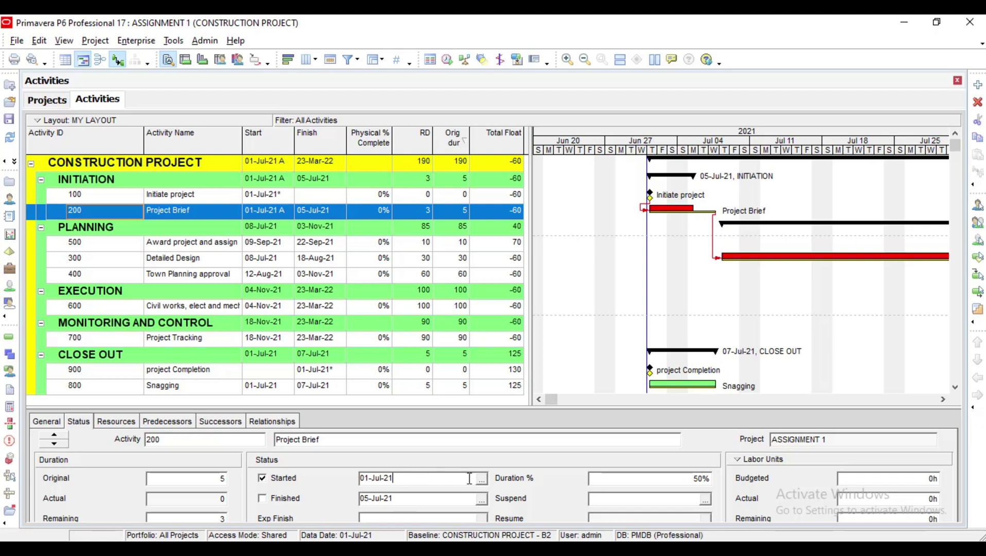
# Enlarge the activity details area and set Project Brief's duration percent to 100%
pyautogui.moveTo(735, 409); pyautogui.dragTo(743, 388)
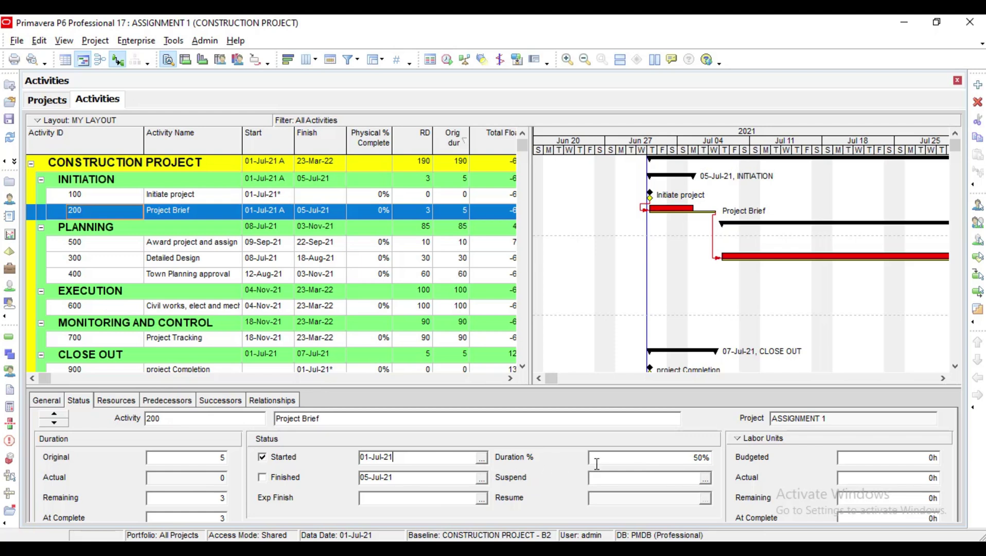
pyautogui.click(615, 458)
pyautogui.click(220, 479)
pyautogui.click(211, 503)
pyautogui.click(702, 456)
pyautogui.press('BackSpace')
pyautogui.press('BackSpace')
pyautogui.click(421, 477)
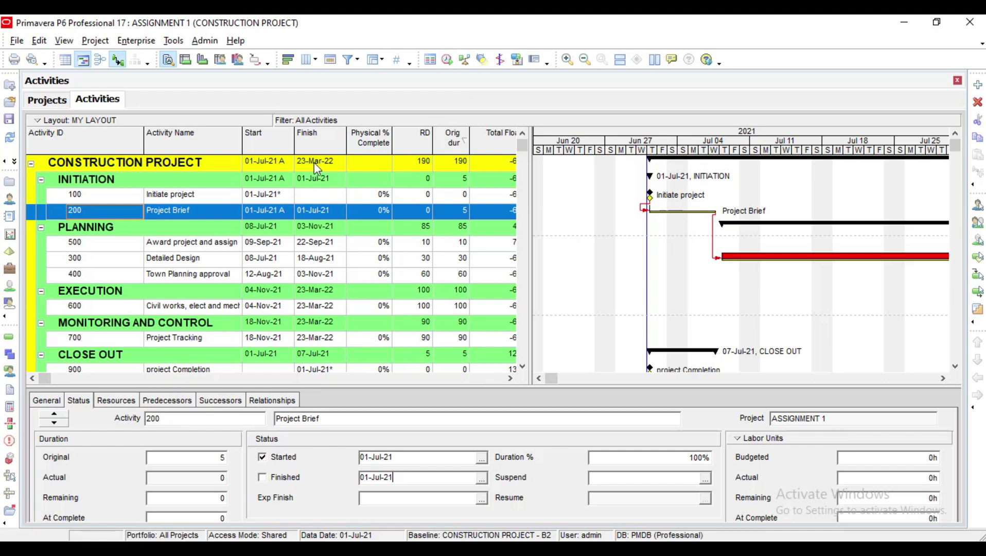
# Schedule the project with data date 01-Jul-21, logging to a new SCHEDLOG 1.TXT file in the PRIMAVERA folder
pyautogui.click(448, 61)
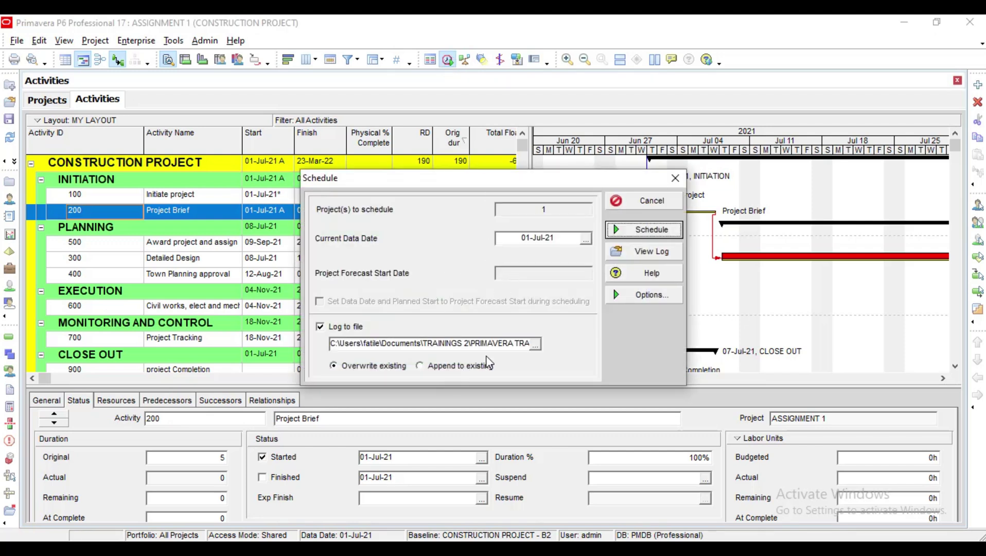
pyautogui.click(534, 344)
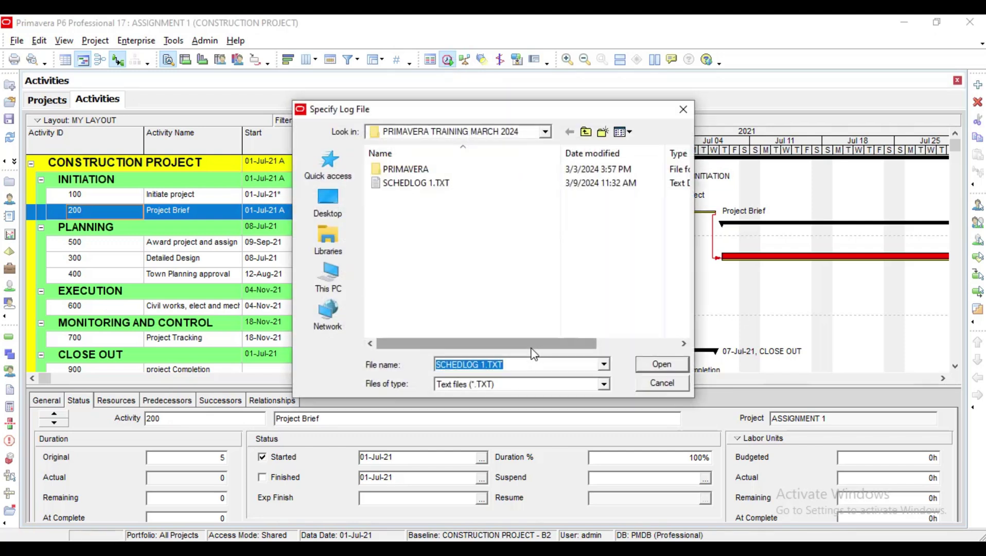
pyautogui.click(412, 169)
pyautogui.doubleClick(413, 168)
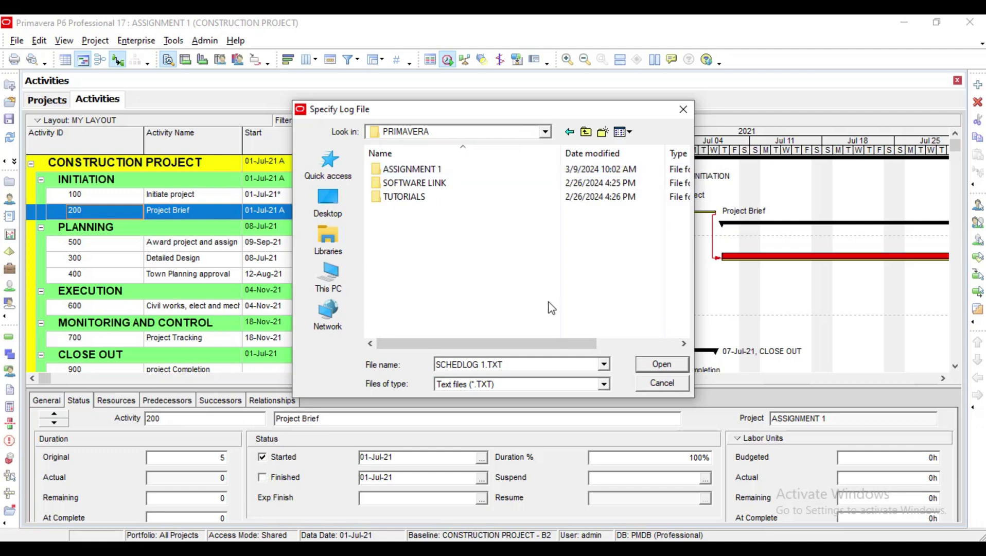
pyautogui.click(653, 365)
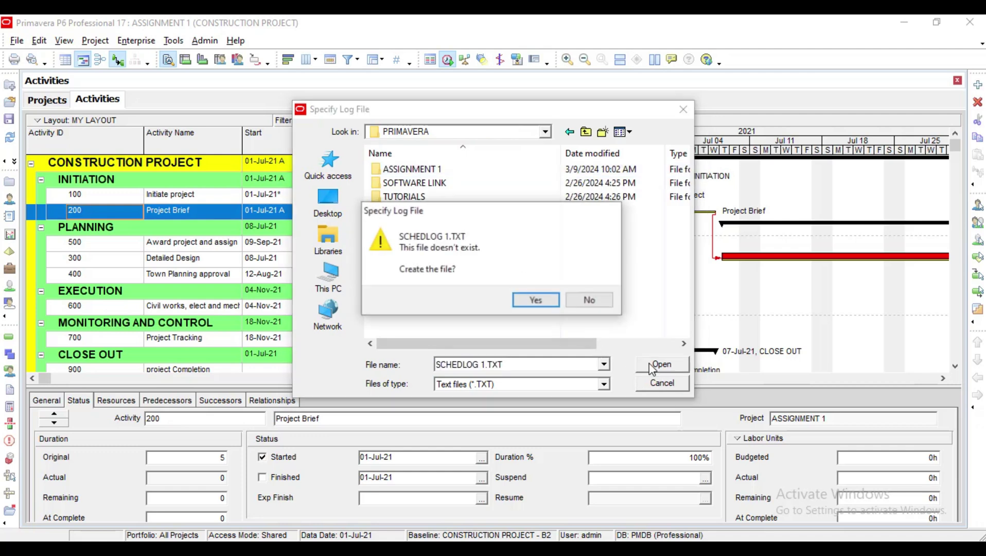
pyautogui.click(543, 299)
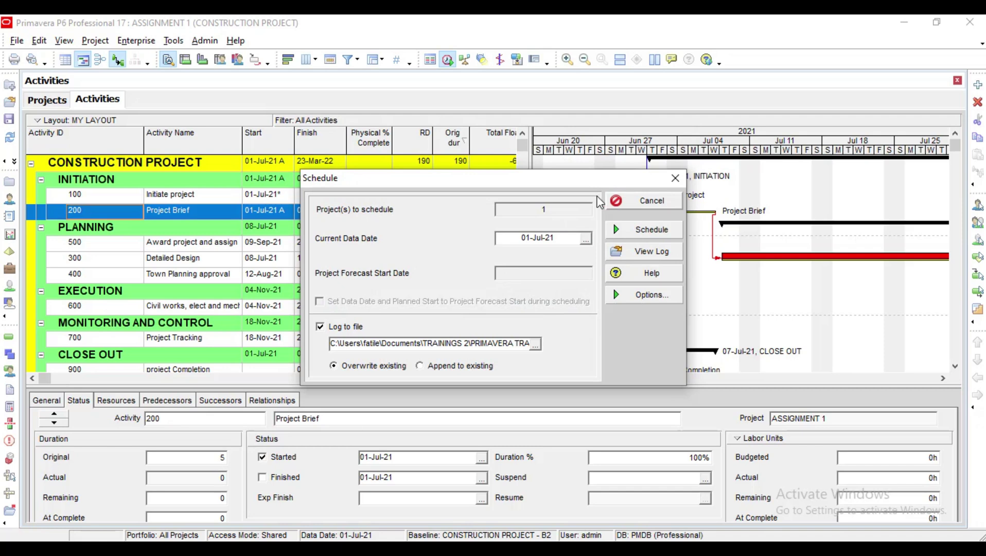
pyautogui.click(641, 230)
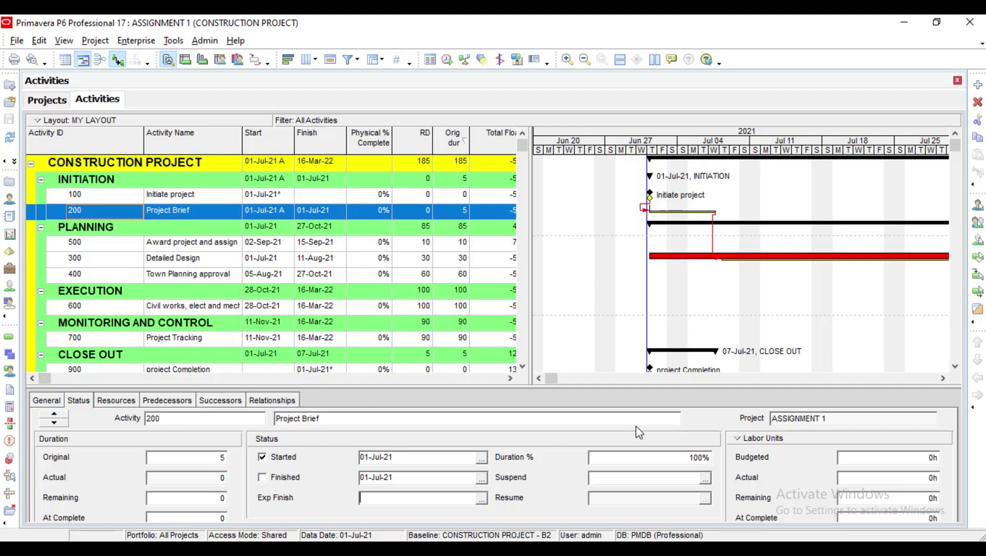
# Set the Gantt chart timescale format to two lines with a Week/Day 1 date interval and apply it
pyautogui.click(944, 379)
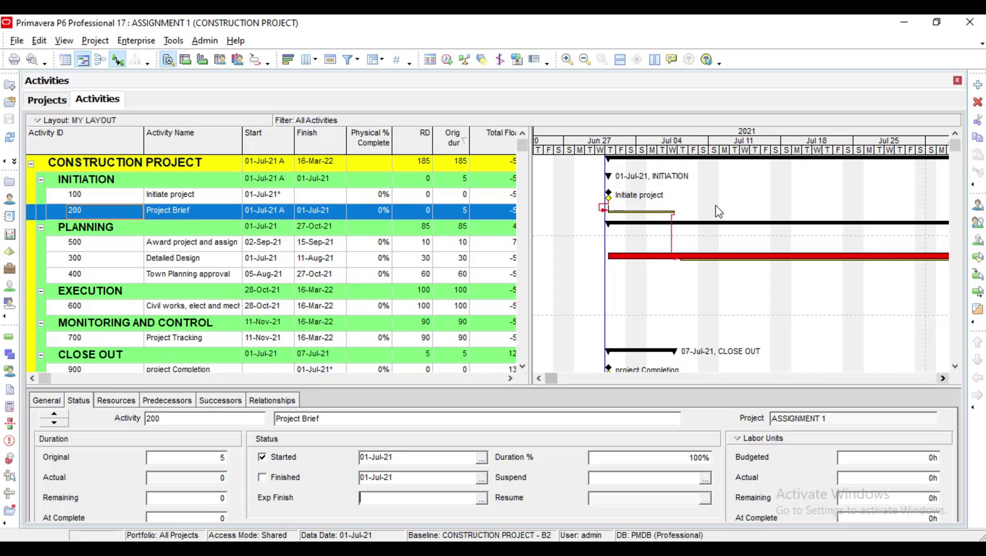
pyautogui.rightClick(694, 217)
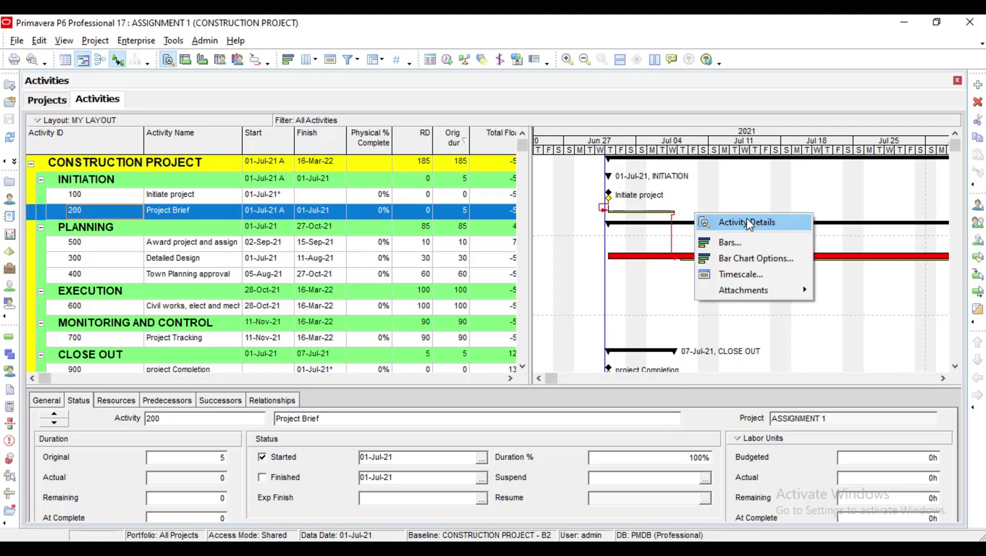
pyautogui.click(748, 279)
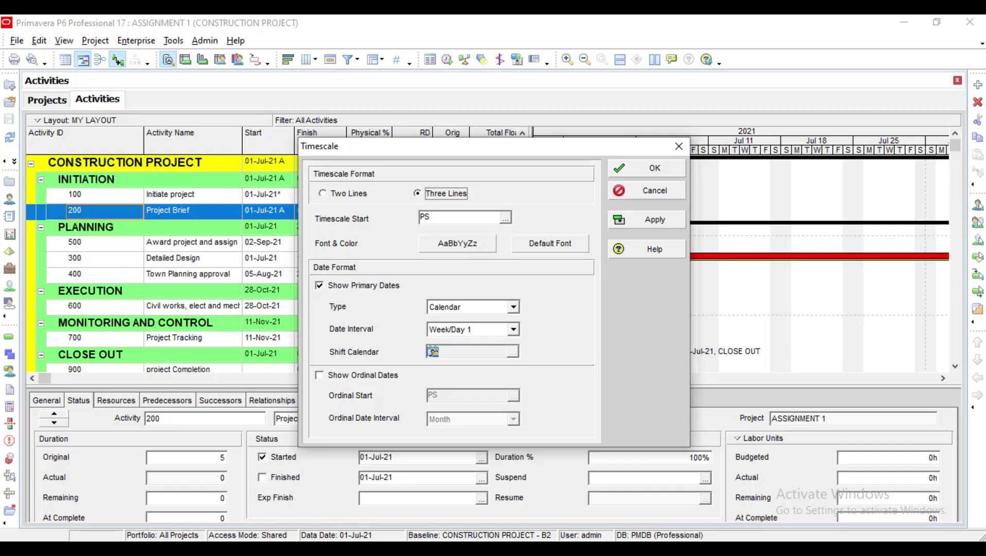
pyautogui.click(322, 194)
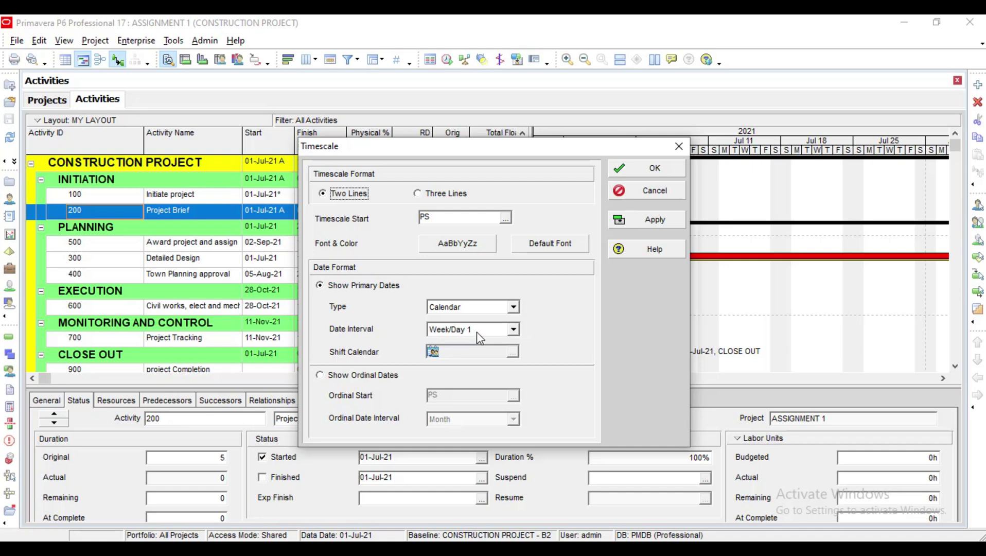
pyautogui.click(514, 330)
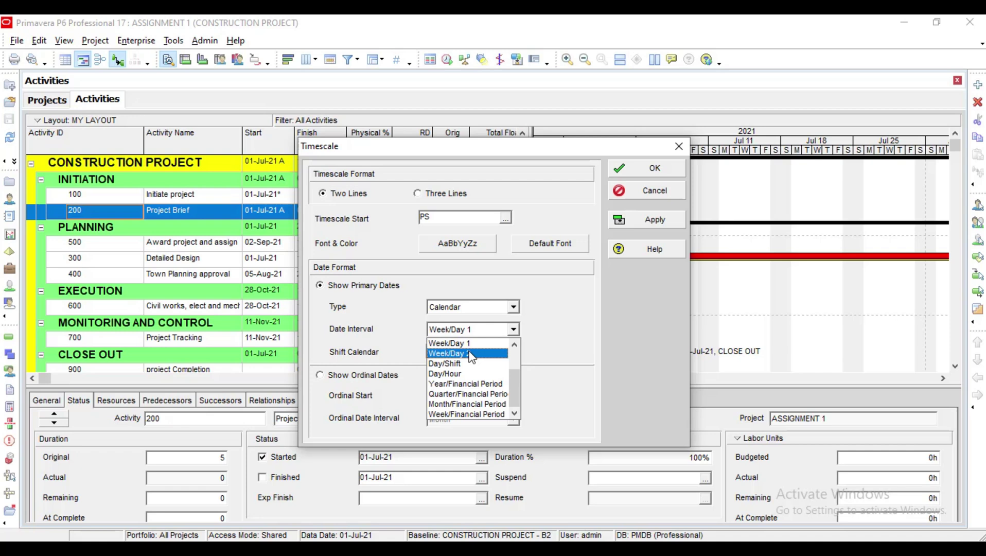
pyautogui.click(465, 414)
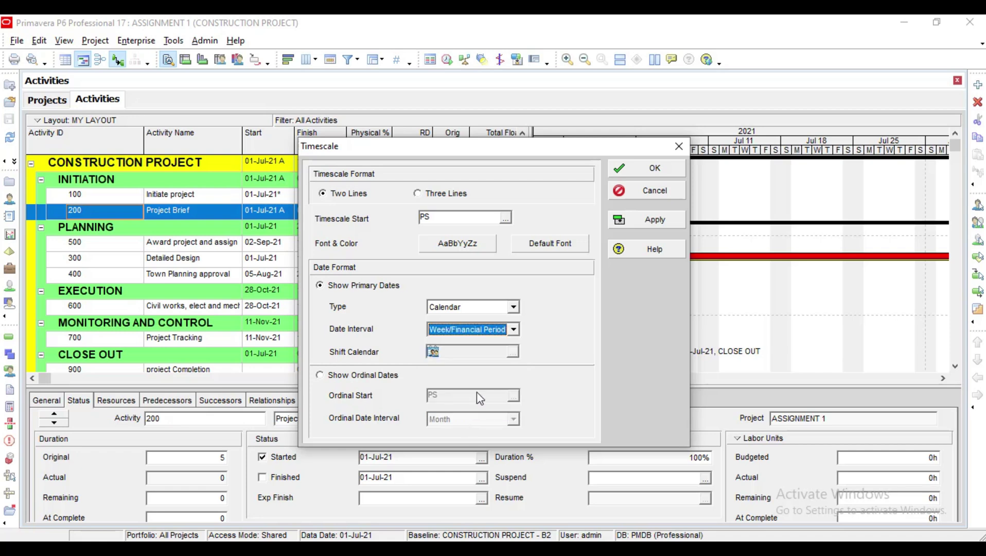
pyautogui.click(513, 330)
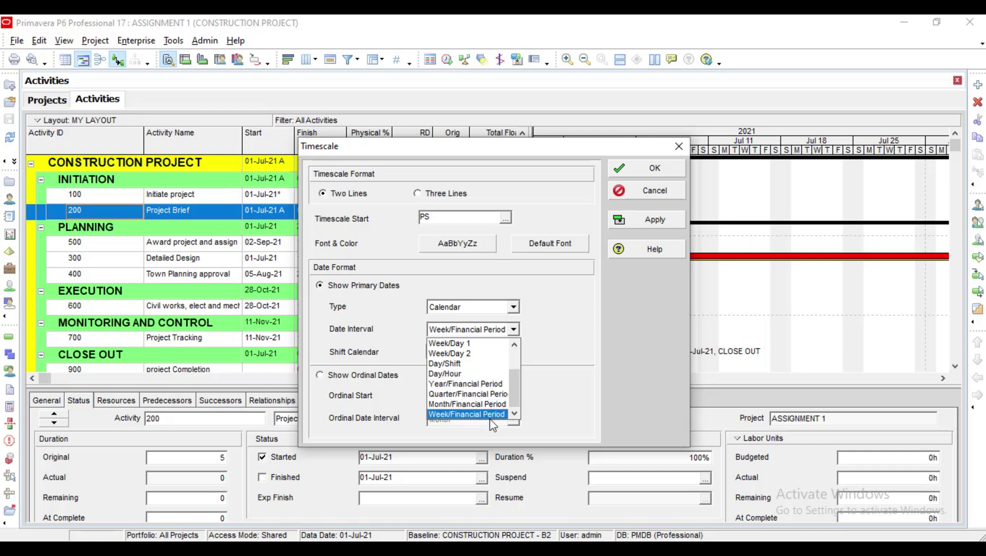
pyautogui.click(457, 344)
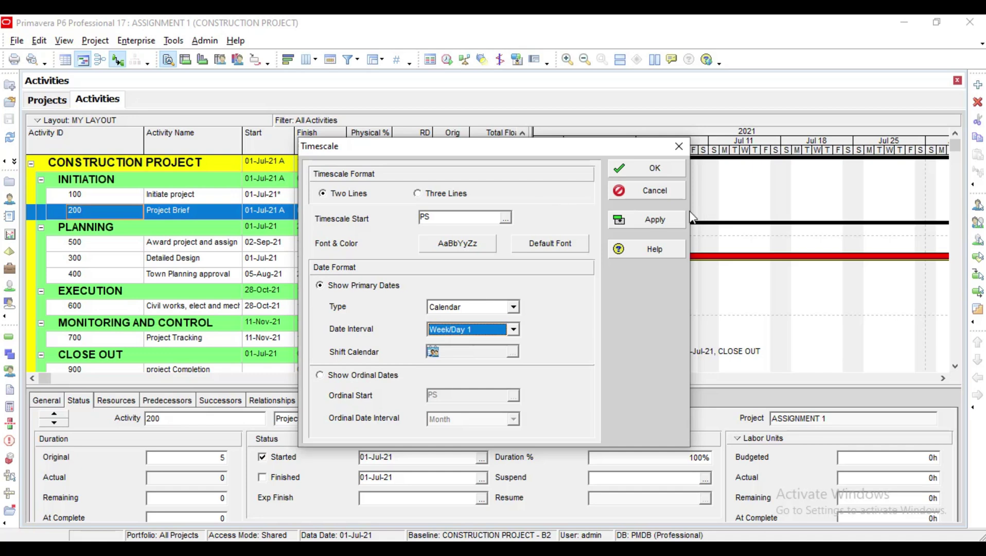
pyautogui.click(640, 214)
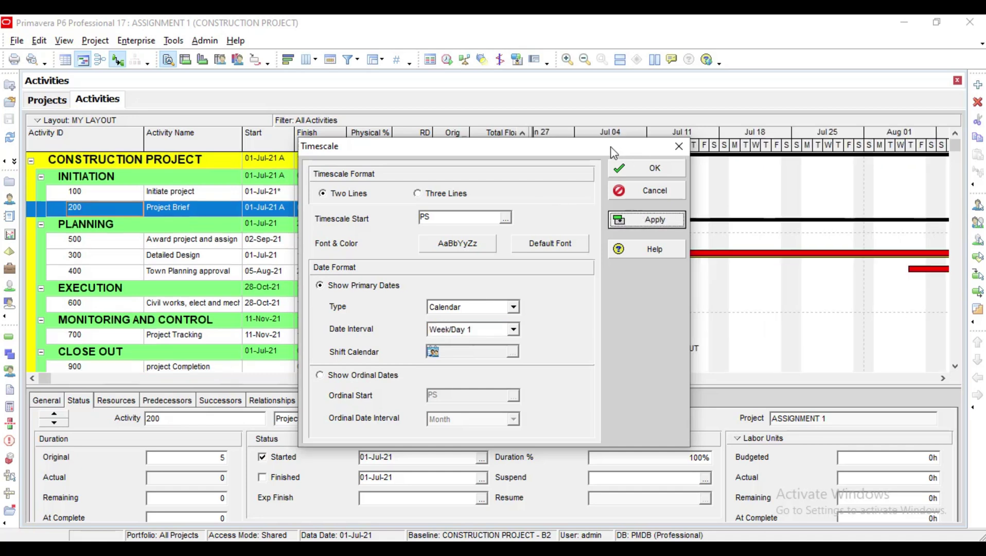
pyautogui.moveTo(618, 152); pyautogui.dragTo(618, 263)
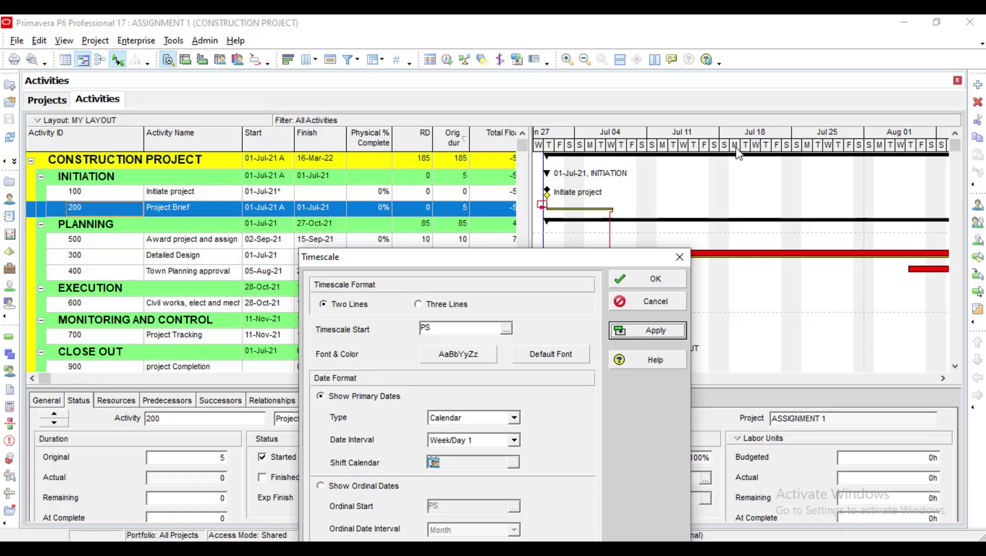
pyautogui.moveTo(652, 256); pyautogui.dragTo(677, 183)
# Set the timescale format to three lines with a Year/Financial Period date interval, apply it and close the timescale settings
pyautogui.click(470, 227)
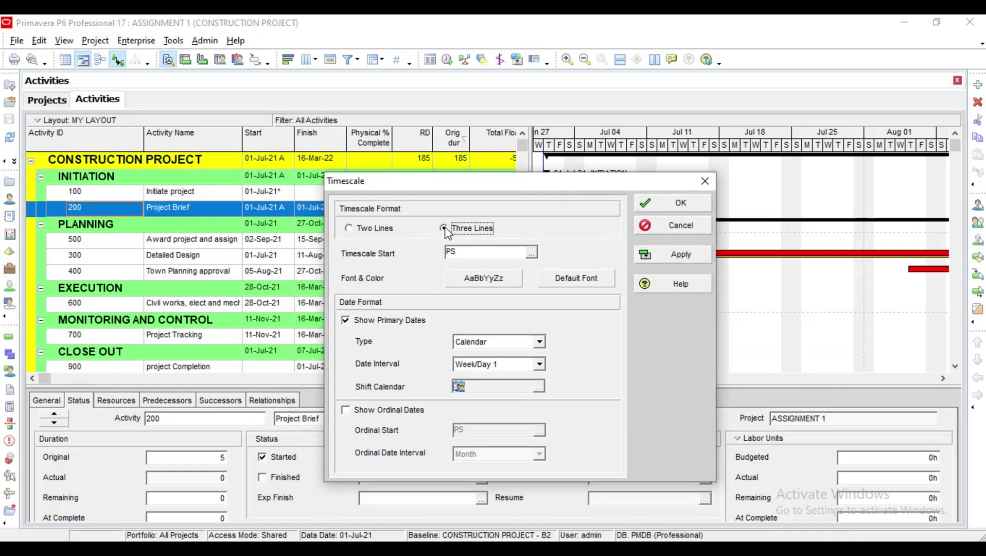
pyautogui.click(539, 364)
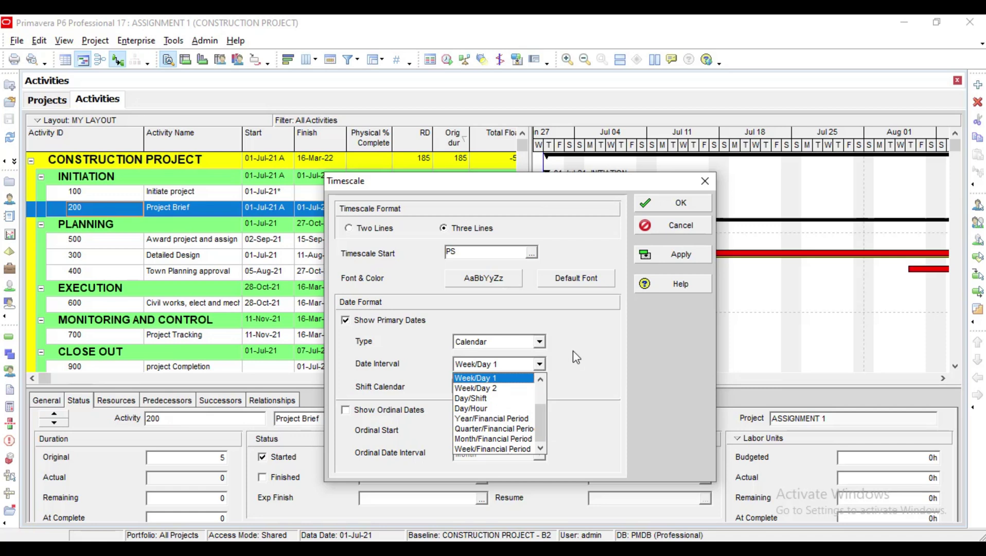
pyautogui.click(481, 418)
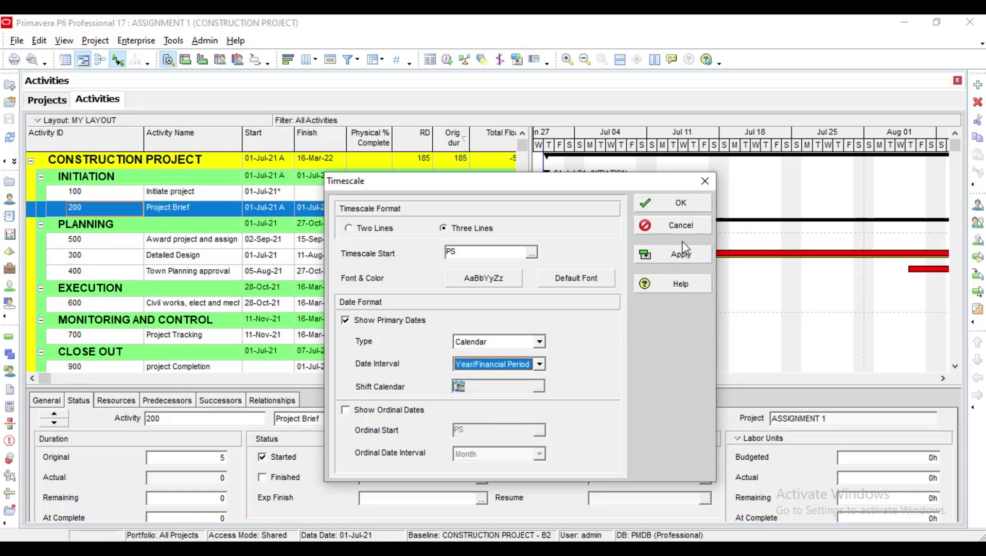
pyautogui.click(675, 254)
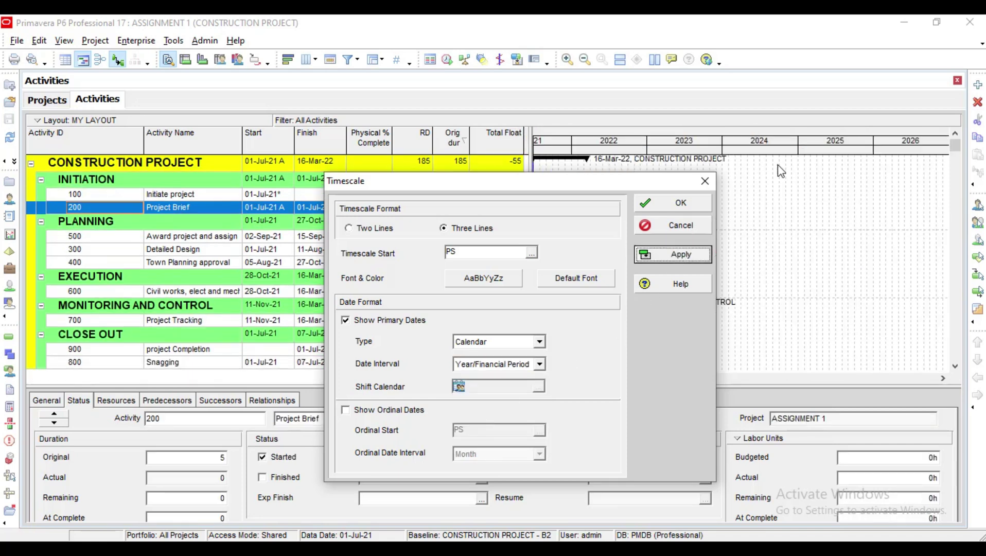
pyautogui.click(537, 363)
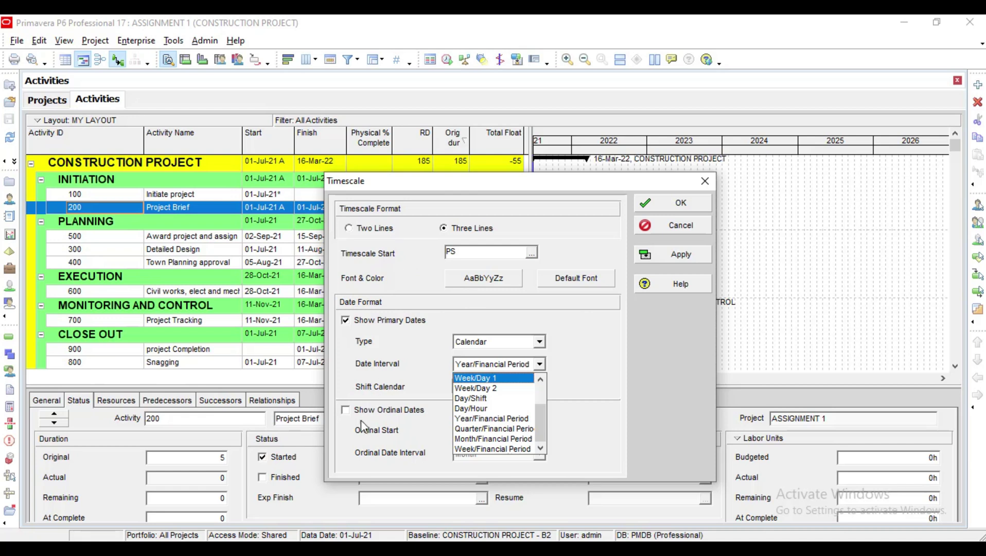
pyautogui.click(346, 412)
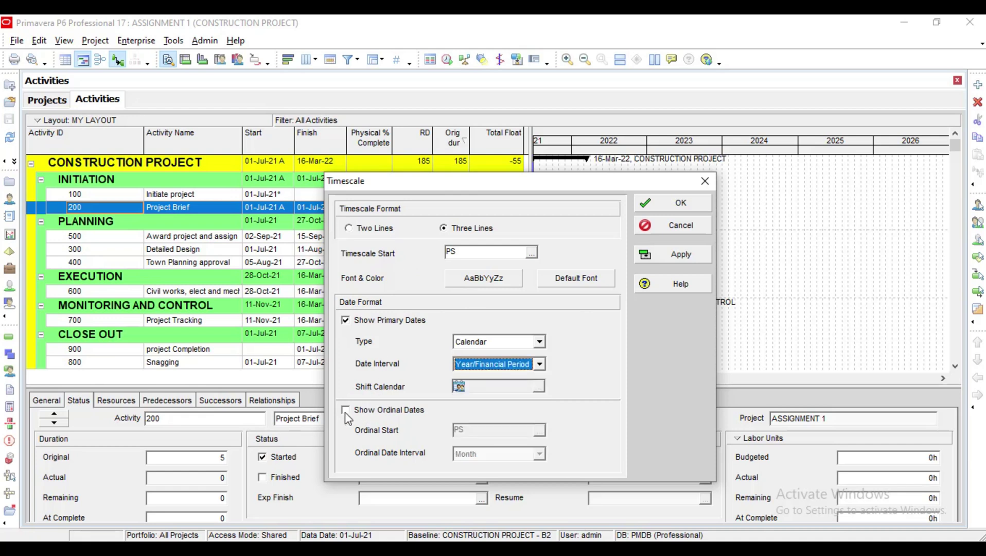
pyautogui.click(710, 179)
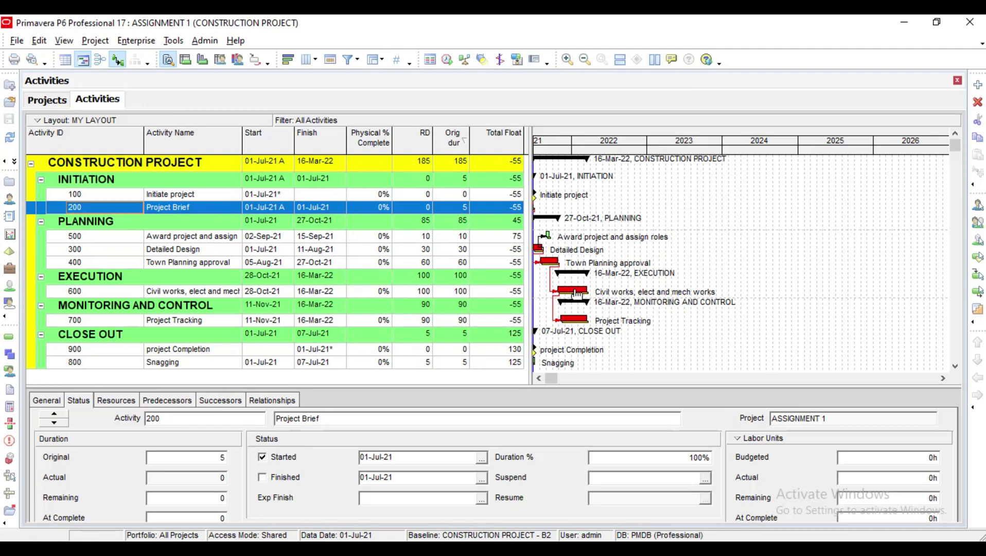
# Examine the Gantt chart's bar definitions, including the style, settings and label options of the Remaining Level of Effort bar
pyautogui.click(807, 267)
pyautogui.rightClick(808, 273)
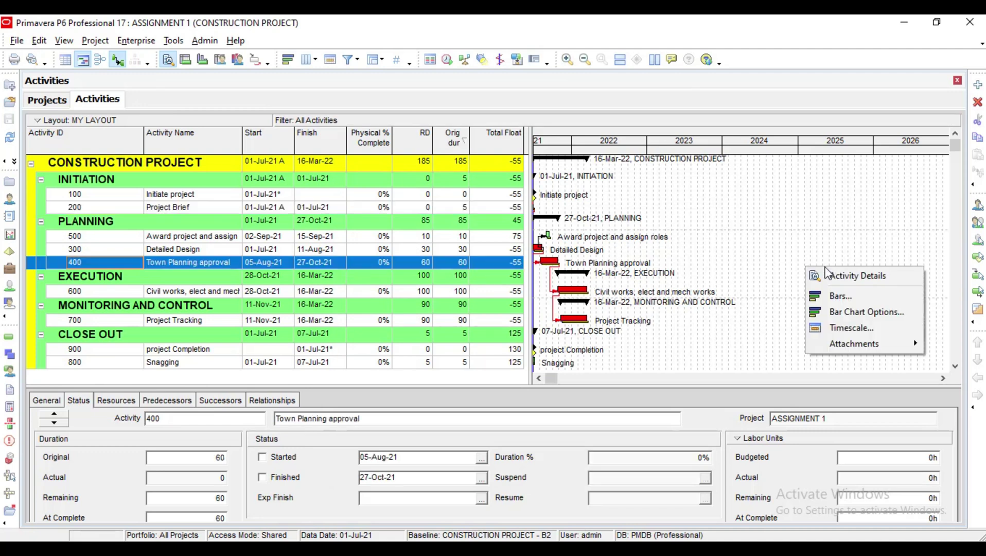
pyautogui.click(850, 296)
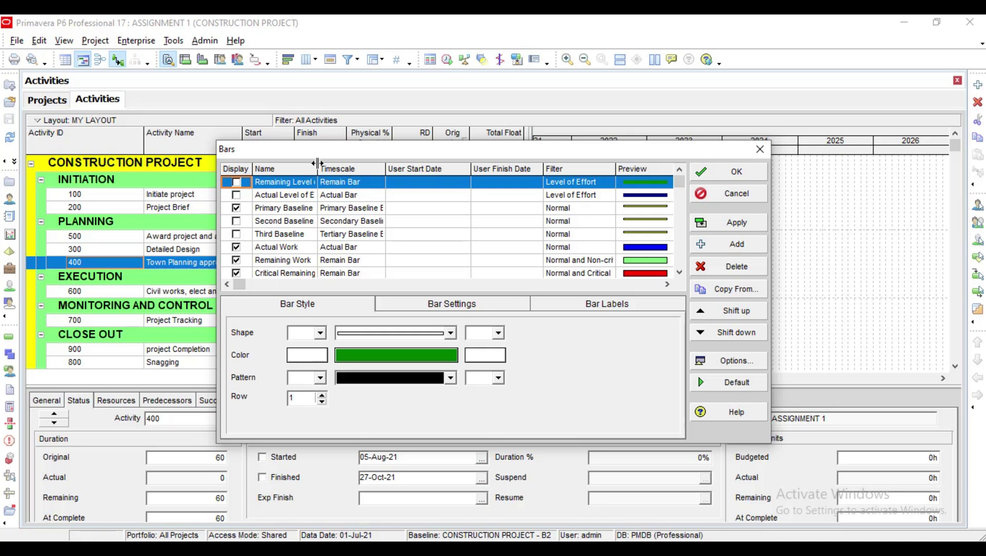
pyautogui.moveTo(318, 164); pyautogui.dragTo(351, 166)
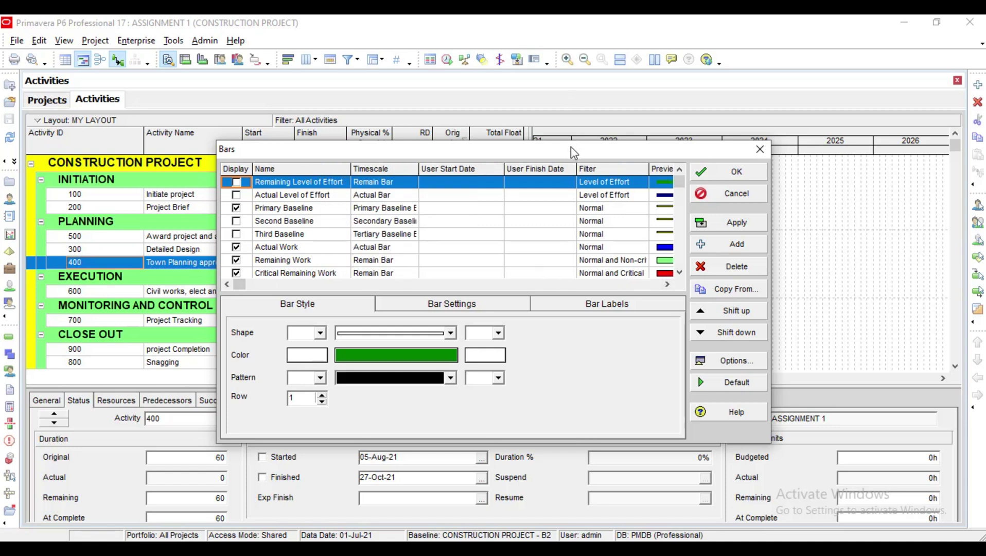
pyautogui.moveTo(573, 149); pyautogui.dragTo(547, 301)
pyautogui.moveTo(694, 301); pyautogui.dragTo(582, 316)
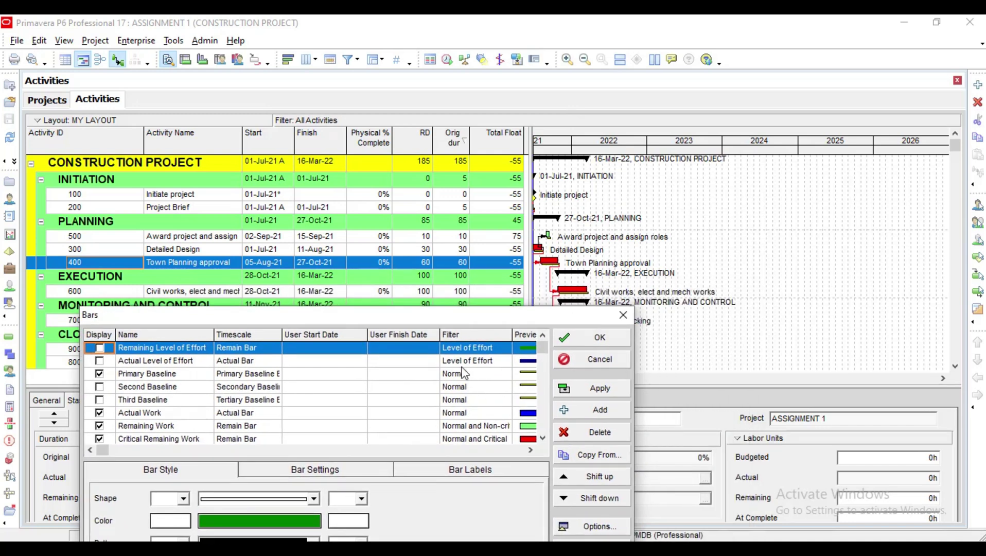
pyautogui.moveTo(459, 316); pyautogui.dragTo(709, 109)
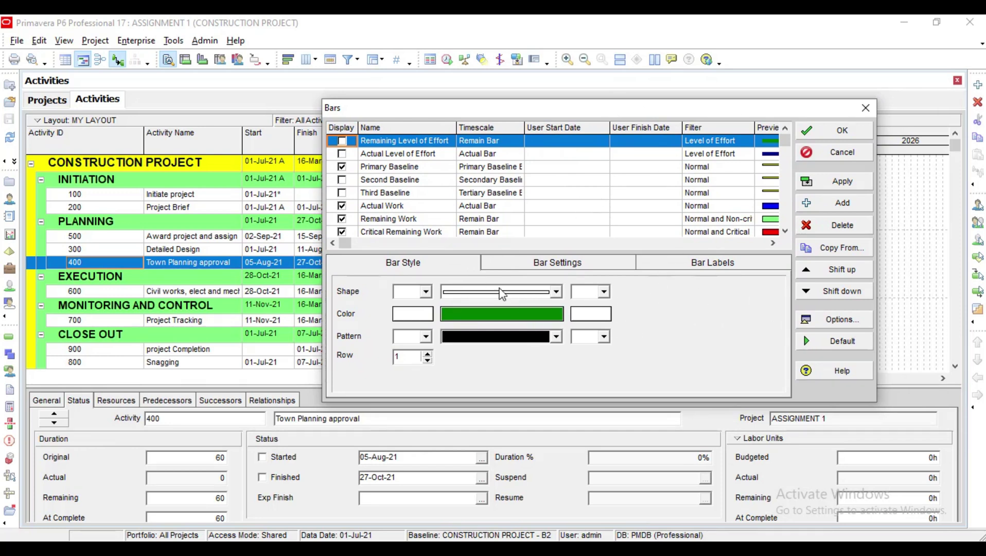
pyautogui.click(549, 264)
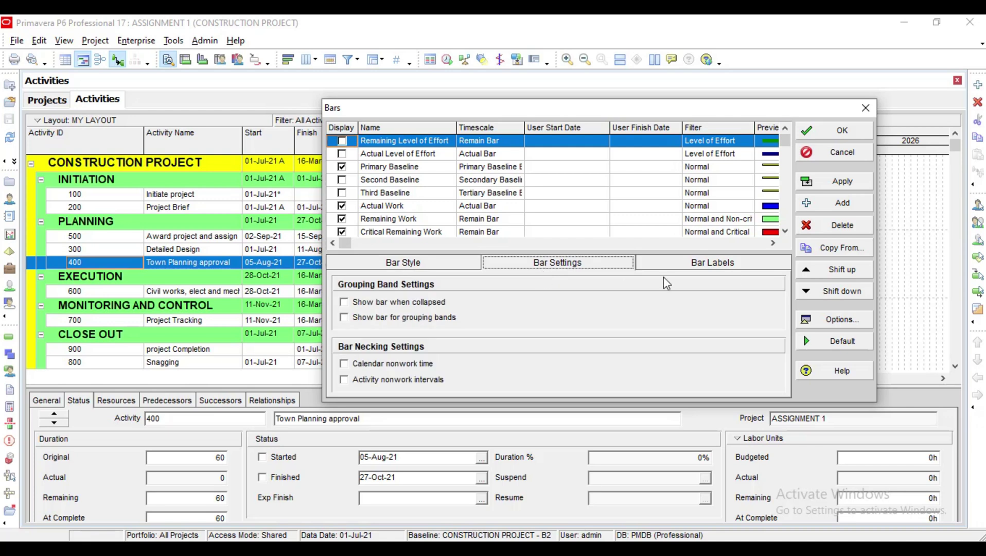
pyautogui.click(702, 264)
pyautogui.moveTo(605, 107); pyautogui.dragTo(341, 144)
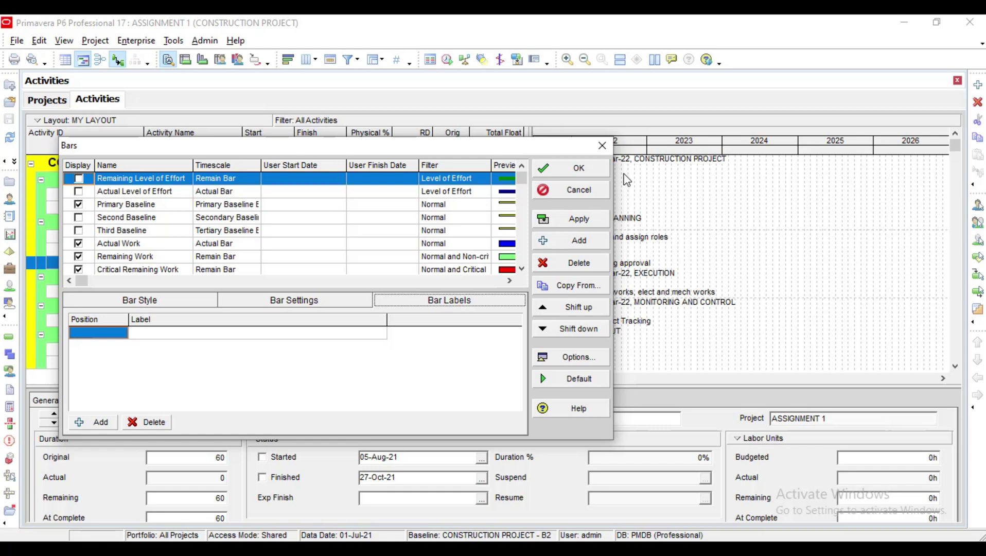
pyautogui.click(603, 145)
# Add a new label with position Right to the Remaining Level of Effort bar in the Gantt chart's bar definitions
pyautogui.click(539, 378)
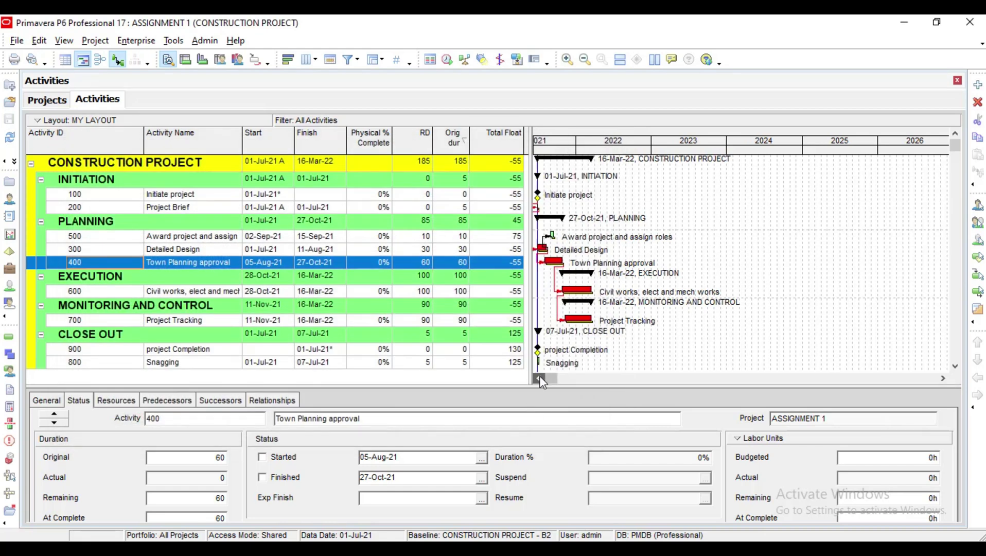
pyautogui.click(540, 378)
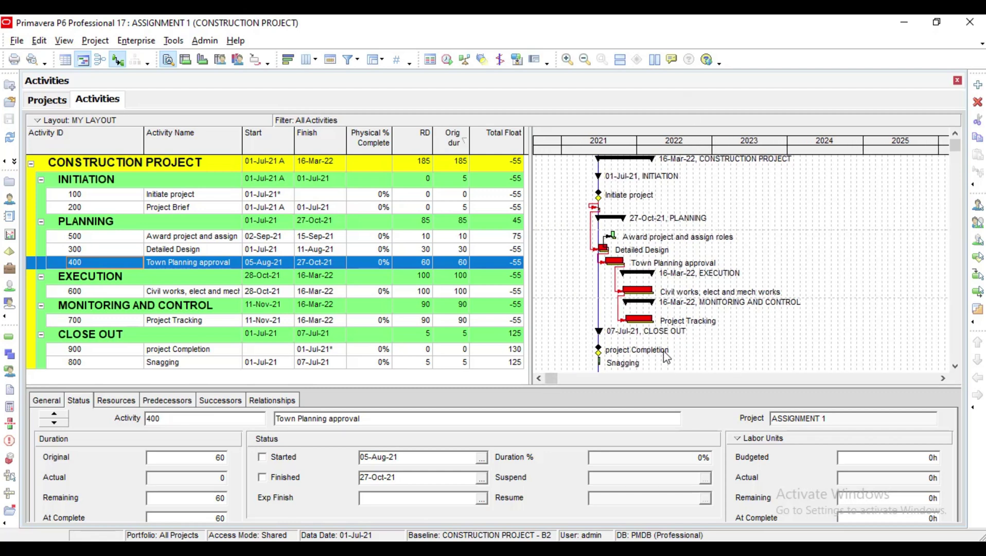
pyautogui.rightClick(860, 197)
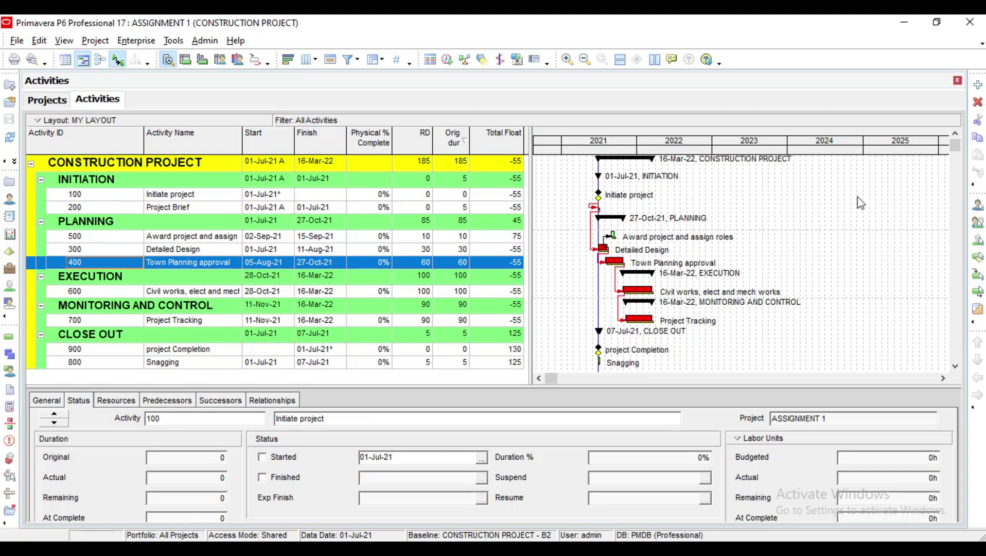
pyautogui.click(895, 224)
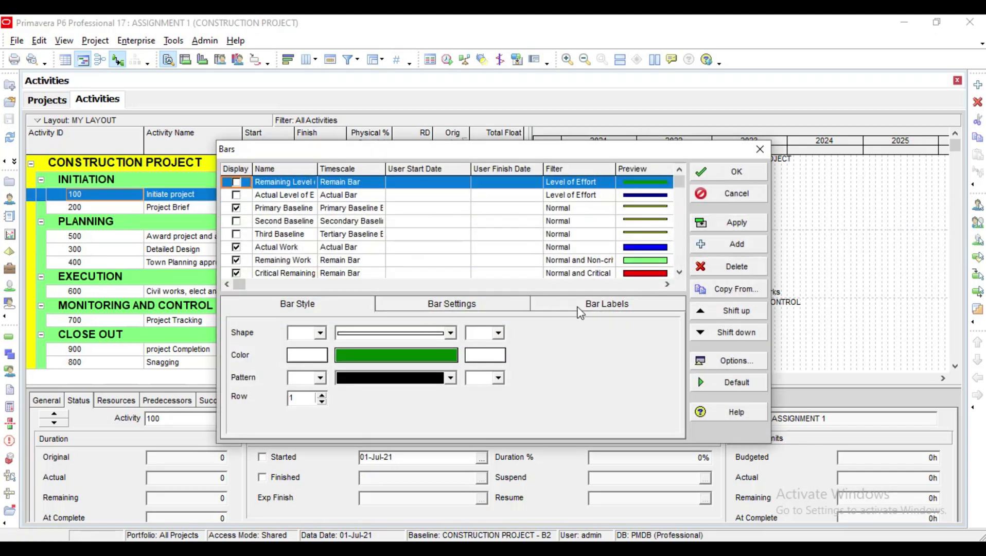
pyautogui.click(580, 309)
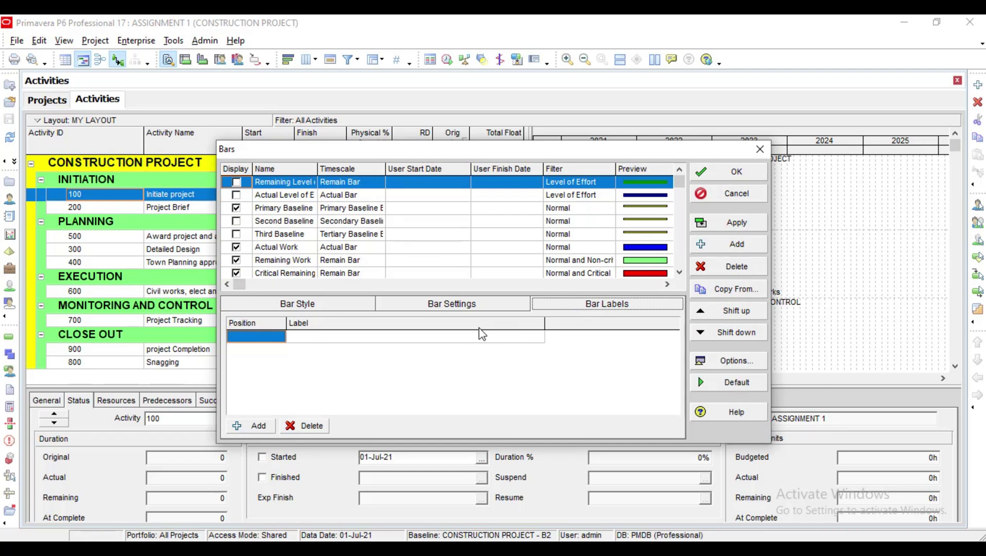
pyautogui.click(460, 306)
pyautogui.click(580, 306)
pyautogui.click(233, 428)
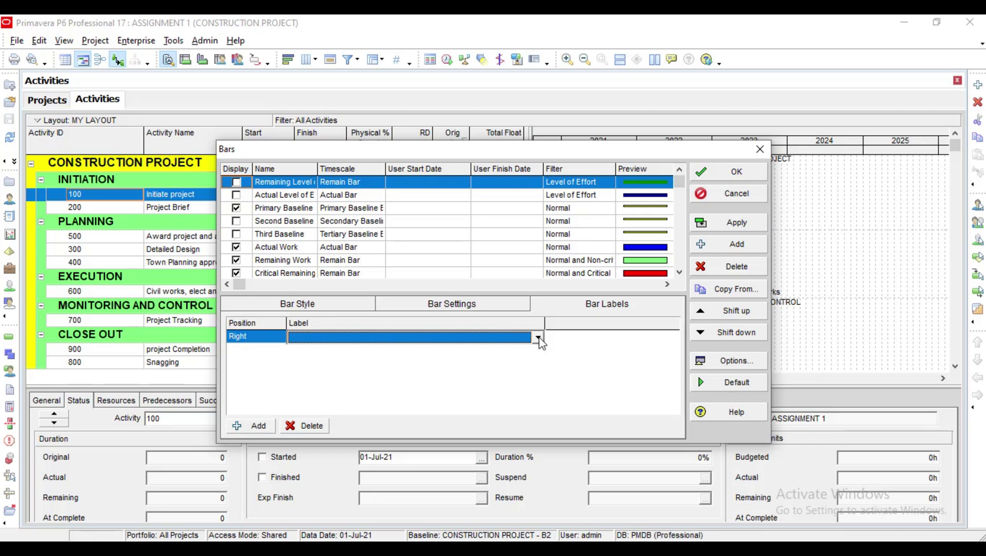
# Make the Right label of the Remaining Level of Effort bar display Start, and apply the bar changes
pyautogui.click(538, 339)
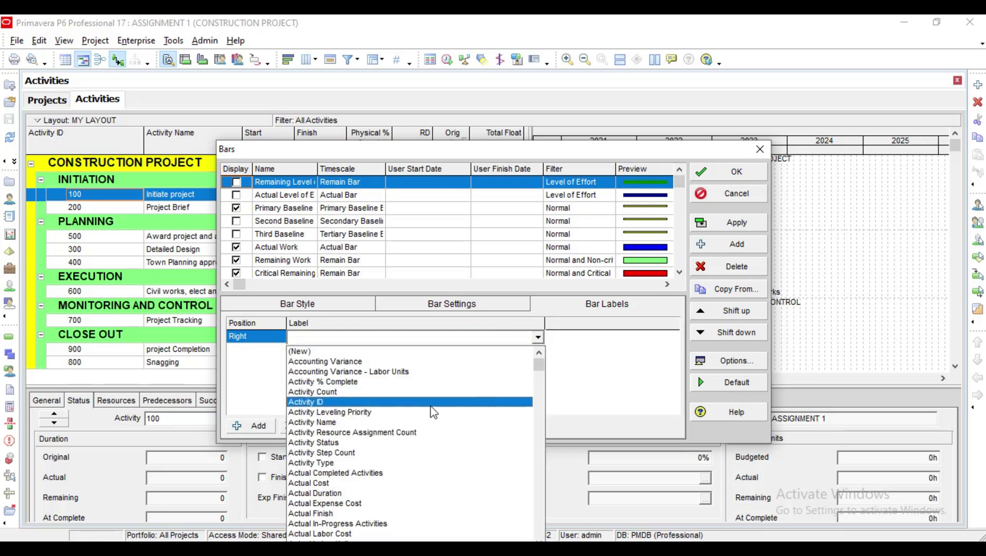
pyautogui.scroll(-2, 427, 434)
pyautogui.scroll(-10, 427, 436)
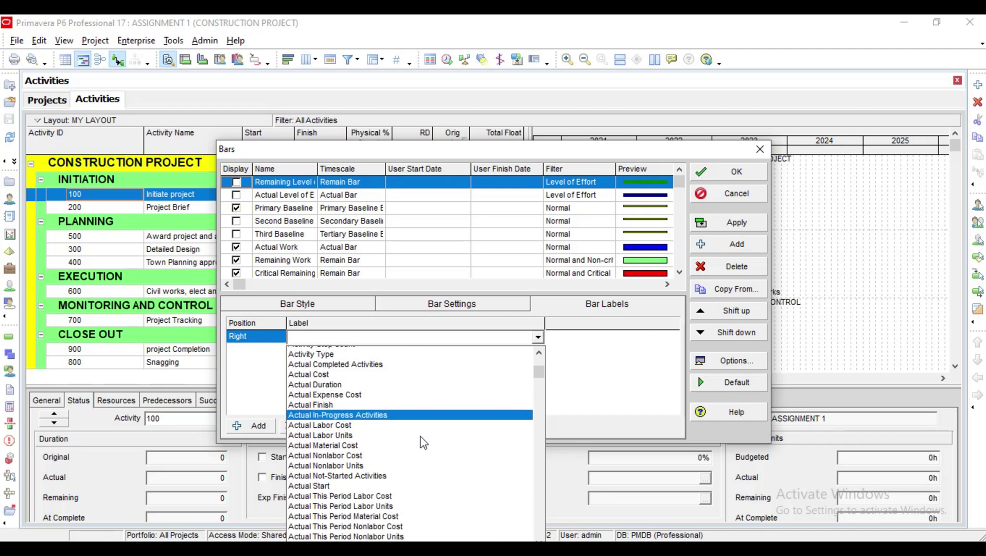
pyautogui.scroll(-12, 422, 448)
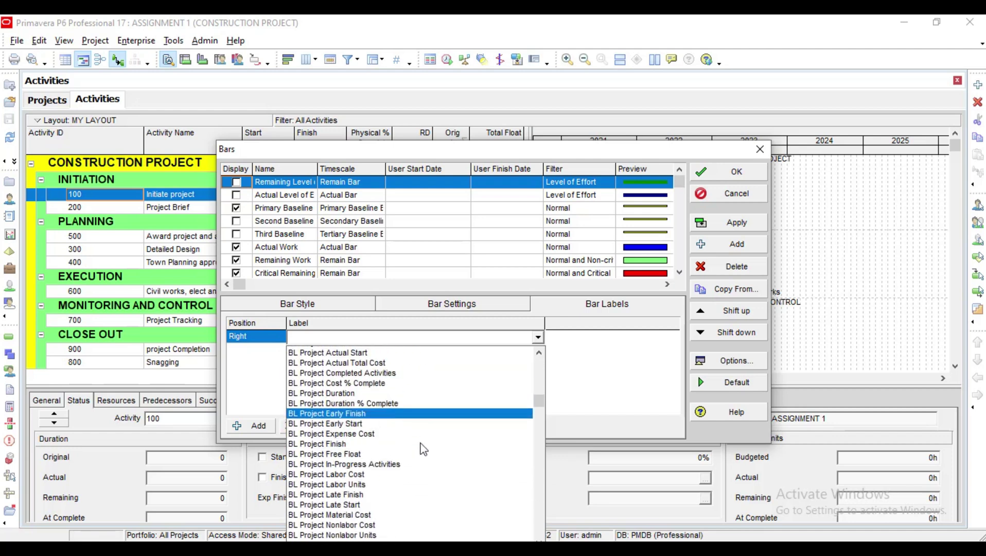
pyautogui.press('d')
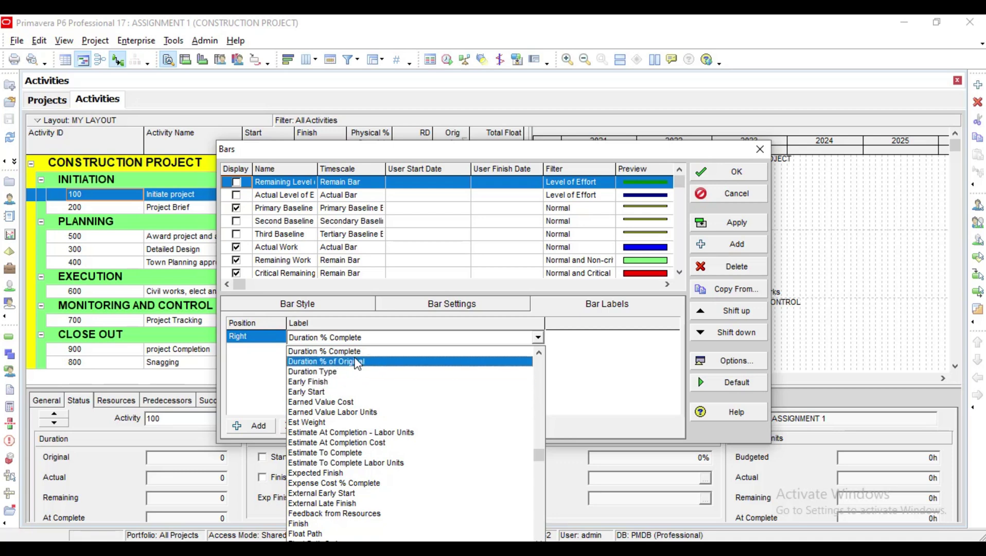
pyautogui.scroll(1, 361, 383)
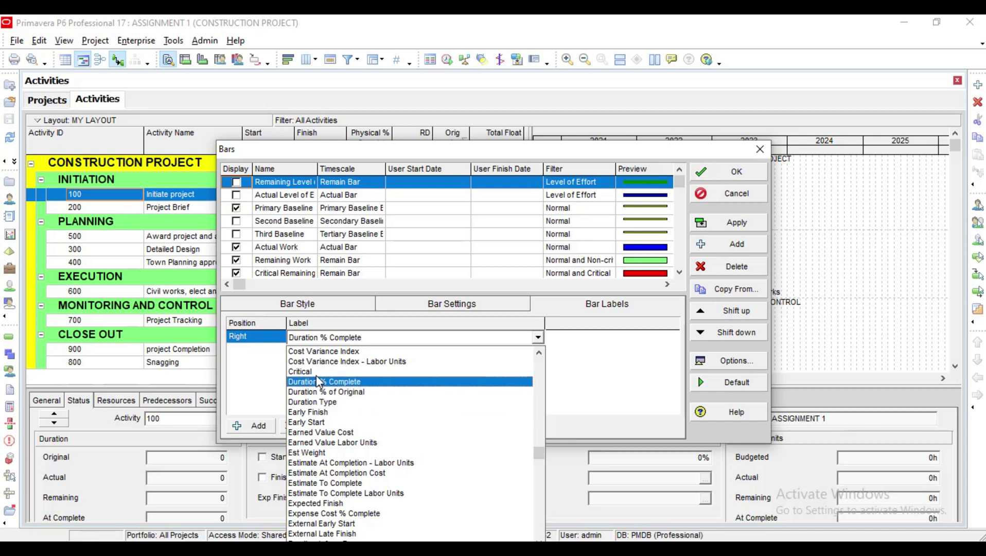
pyautogui.scroll(1, 319, 378)
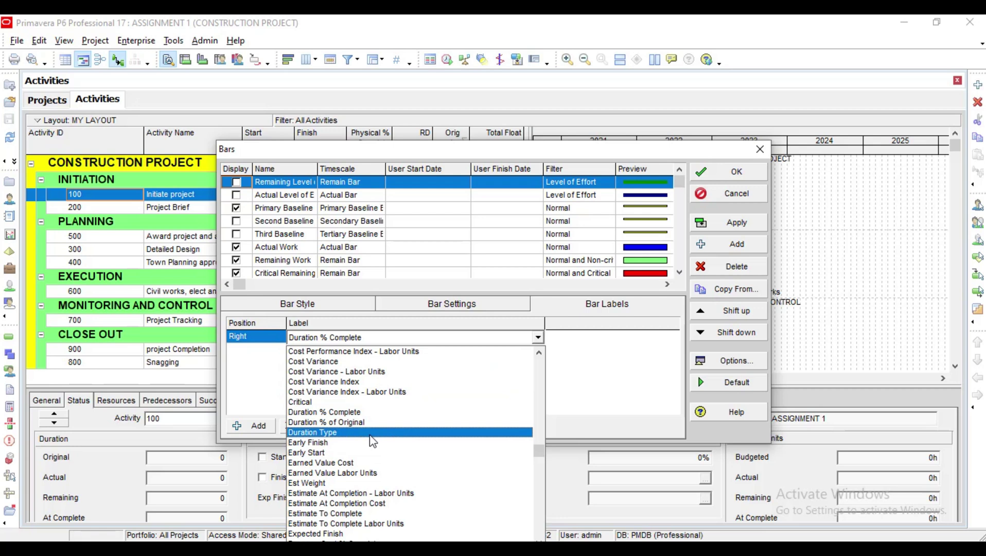
pyautogui.press('s')
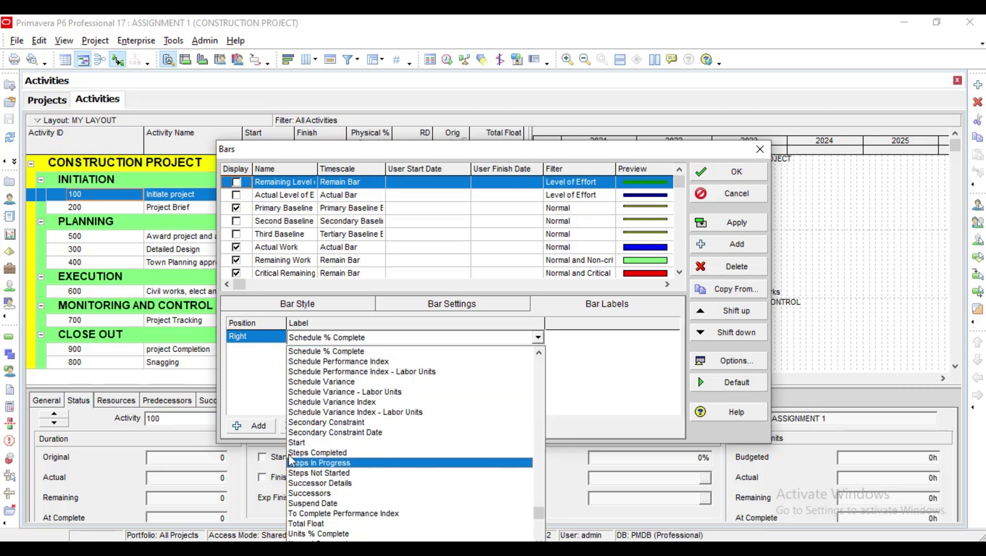
pyautogui.click(296, 443)
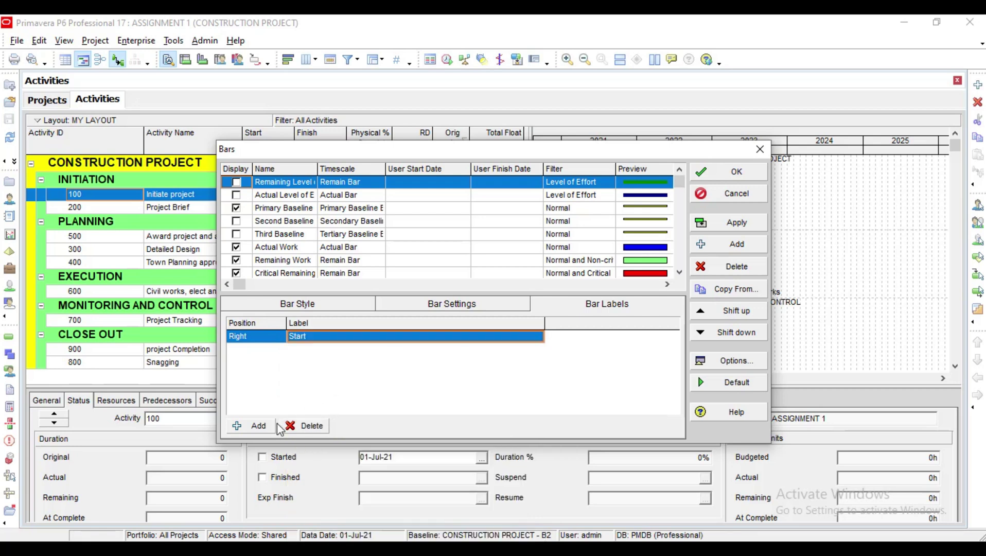
pyautogui.click(737, 222)
pyautogui.moveTo(631, 153); pyautogui.dragTo(627, 351)
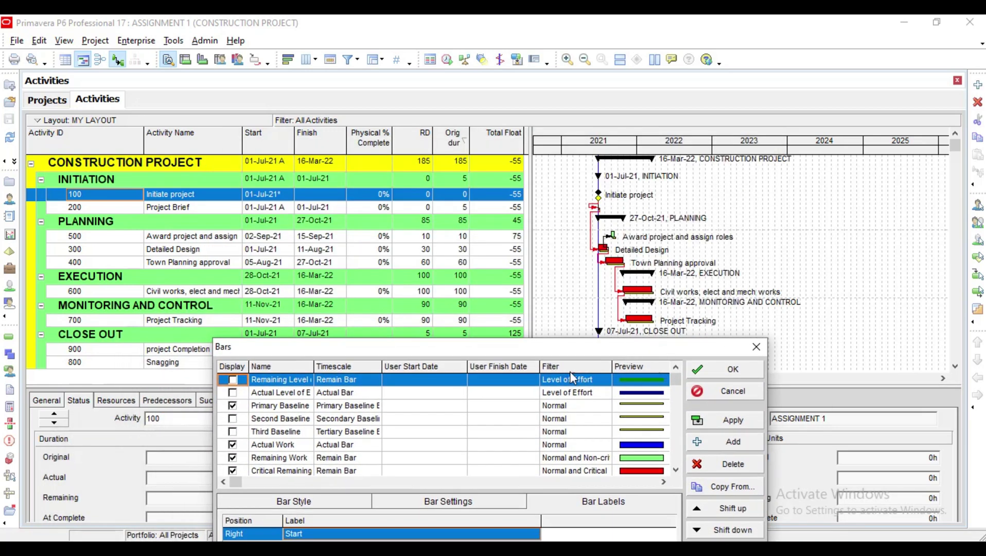
pyautogui.moveTo(592, 354); pyautogui.dragTo(637, 117)
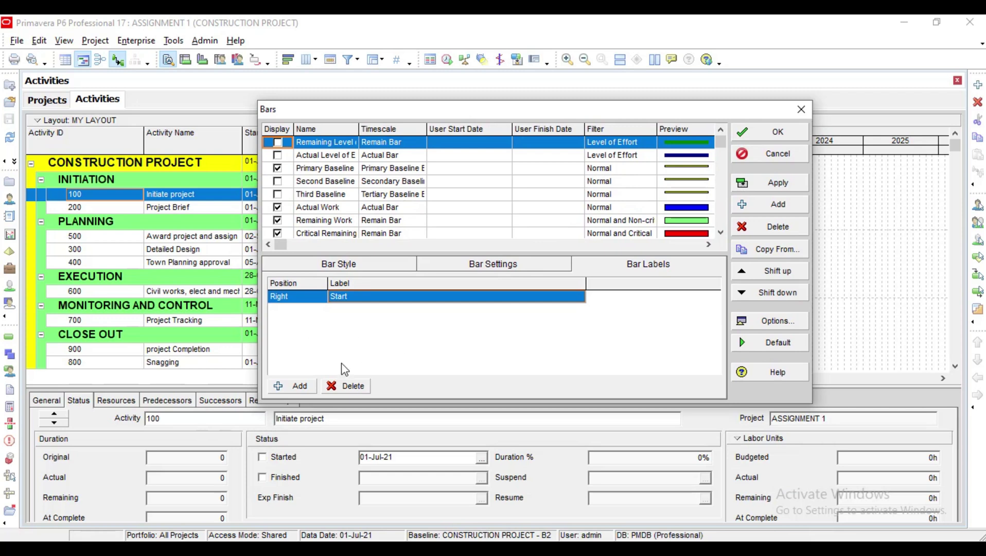
# Add a second label to the Remaining Level of Effort bar and set its position to Left
pyautogui.click(288, 387)
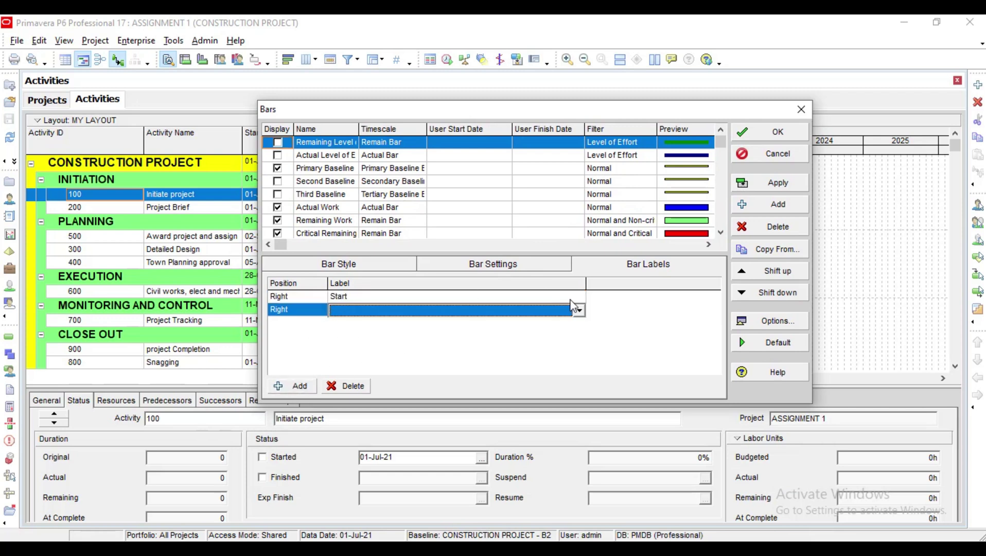
pyautogui.click(279, 311)
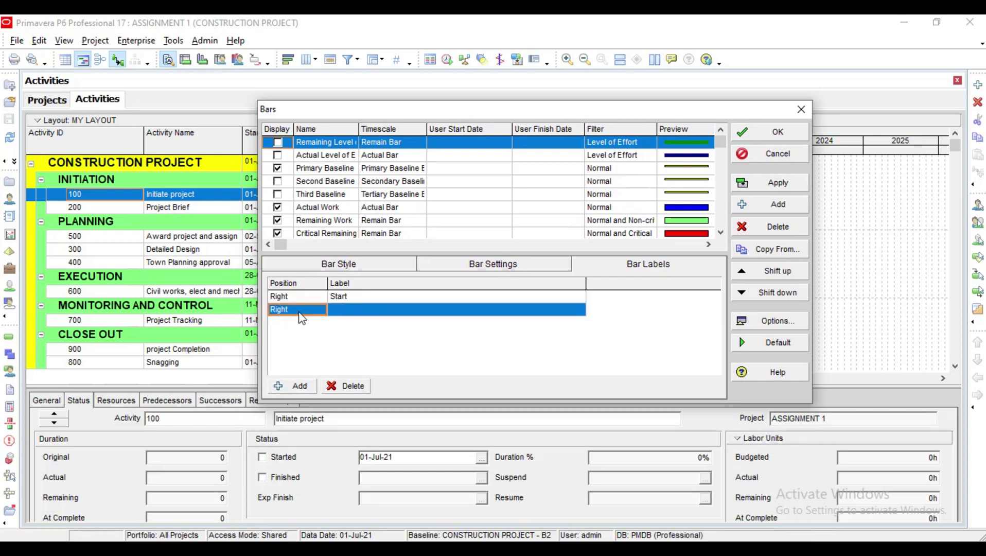
pyautogui.click(298, 311)
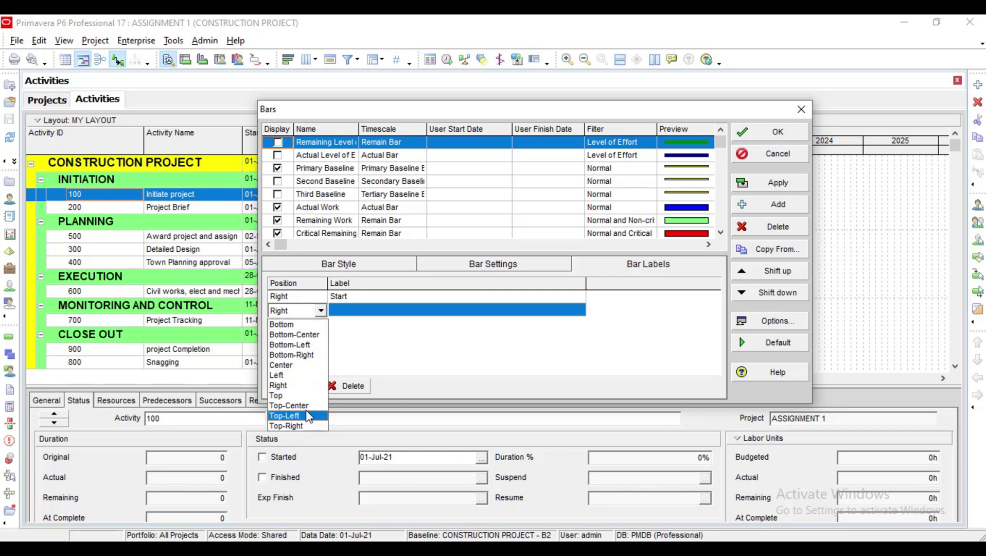
pyautogui.click(290, 375)
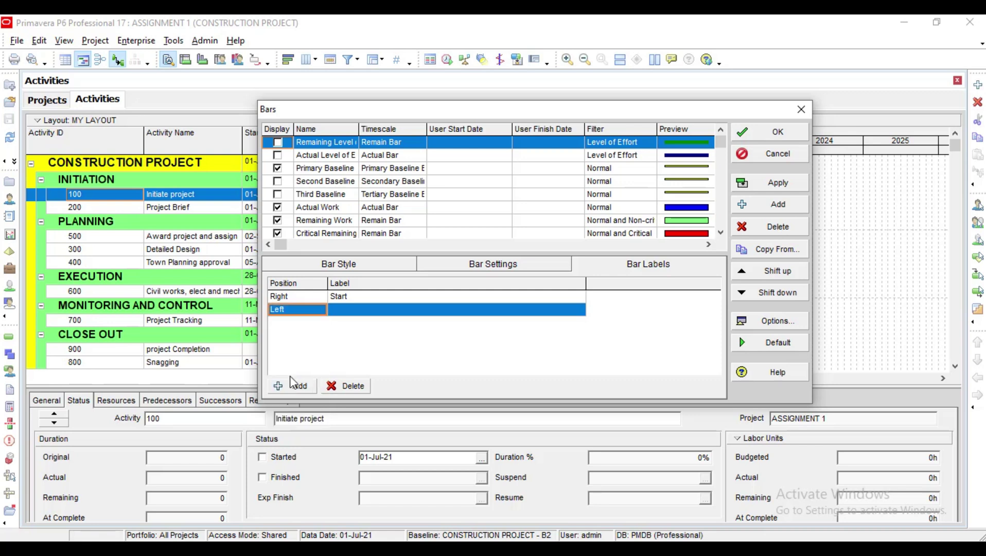
# Make the bar's Left label display Finish, apply the change and close the bar definitions
pyautogui.click(518, 309)
pyautogui.click(513, 311)
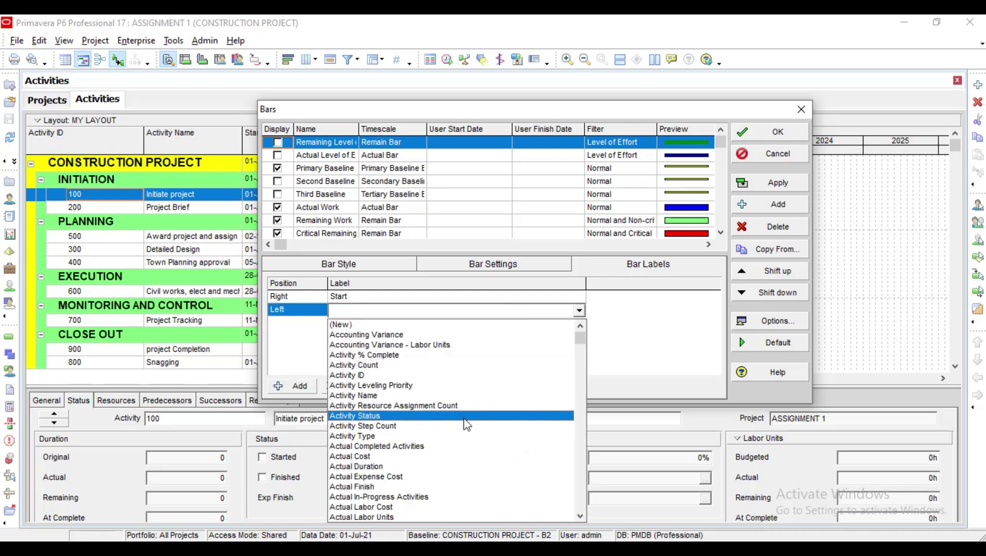
pyautogui.scroll(-11, 465, 427)
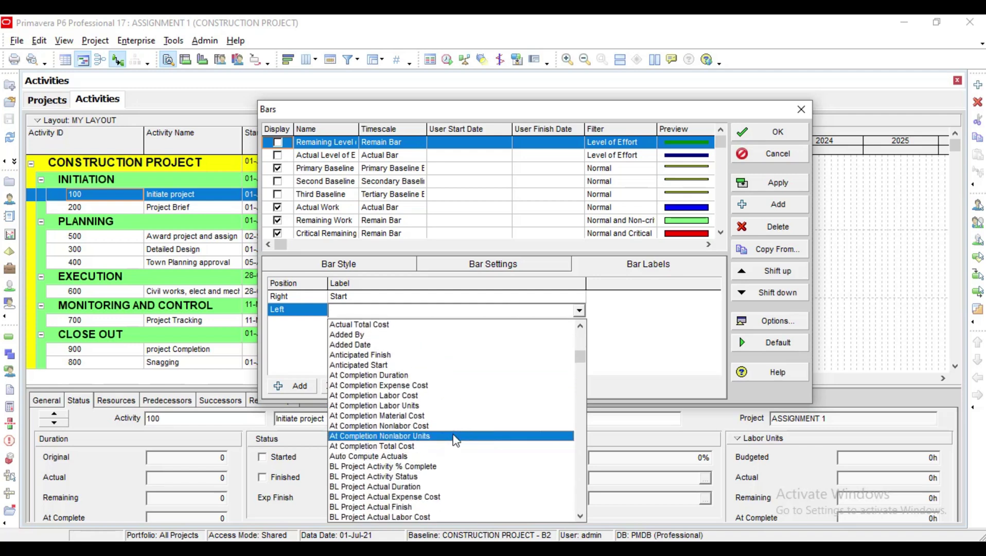
pyautogui.press('f')
pyautogui.click(346, 334)
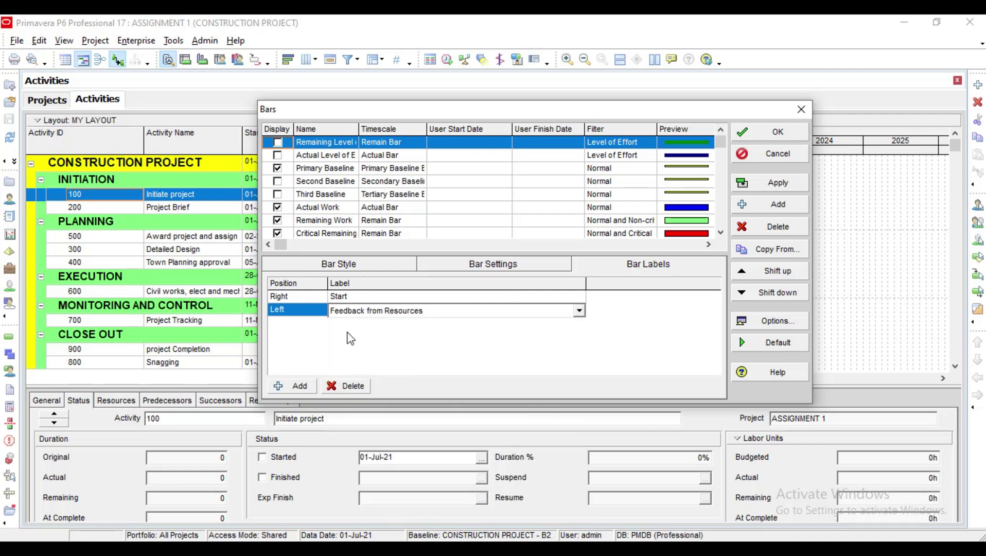
pyautogui.click(790, 188)
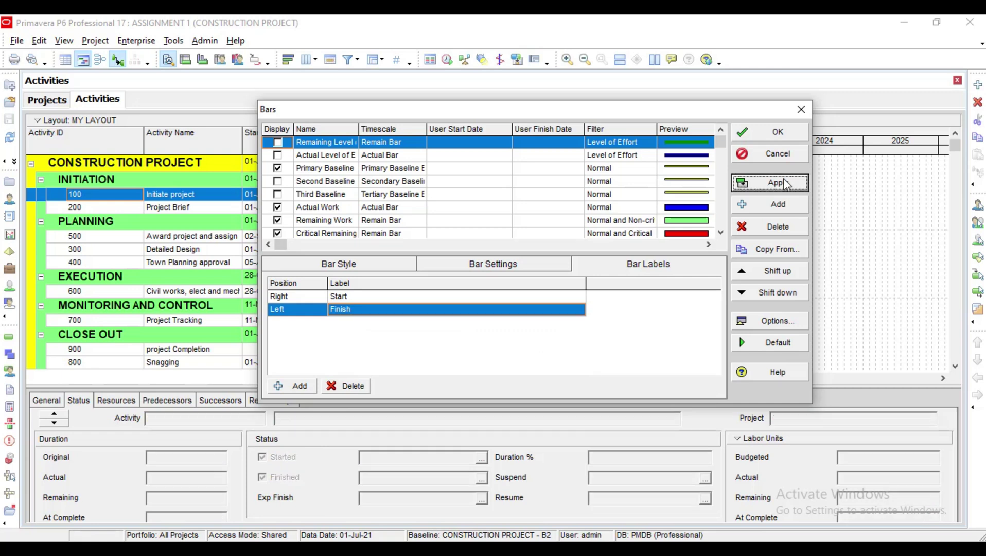
pyautogui.click(801, 109)
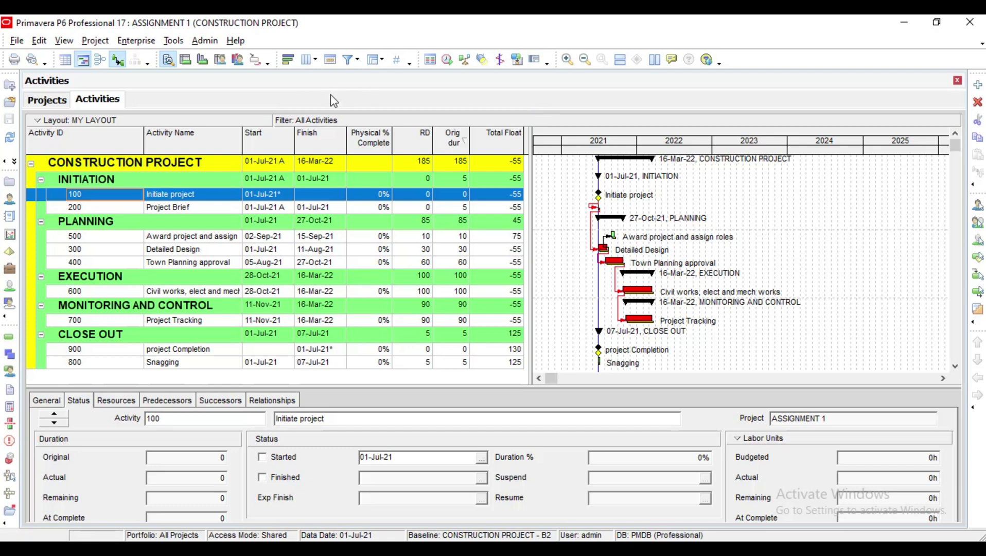
# Set the paper size to A3 in the layout's page setup
pyautogui.click(16, 40)
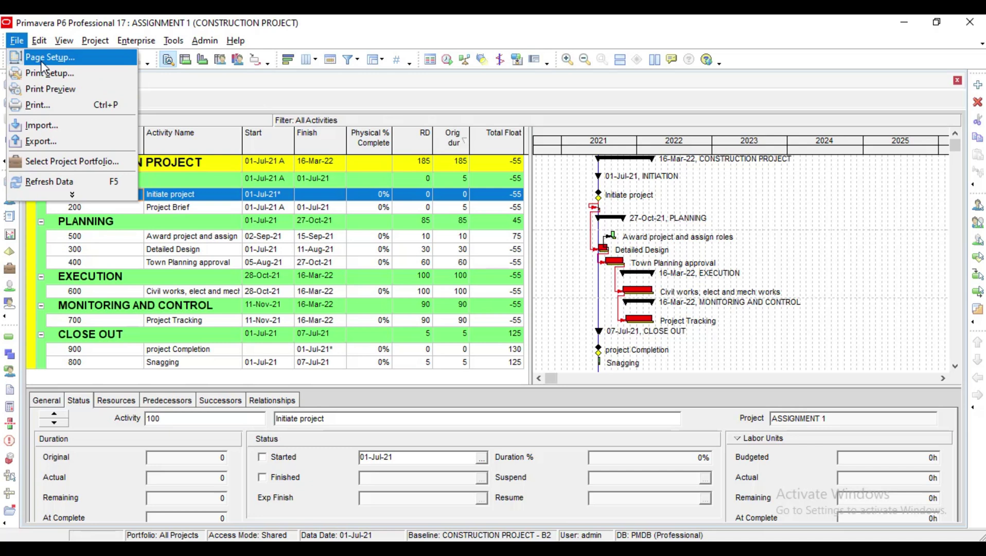
pyautogui.press('Escape')
pyautogui.press('Escape')
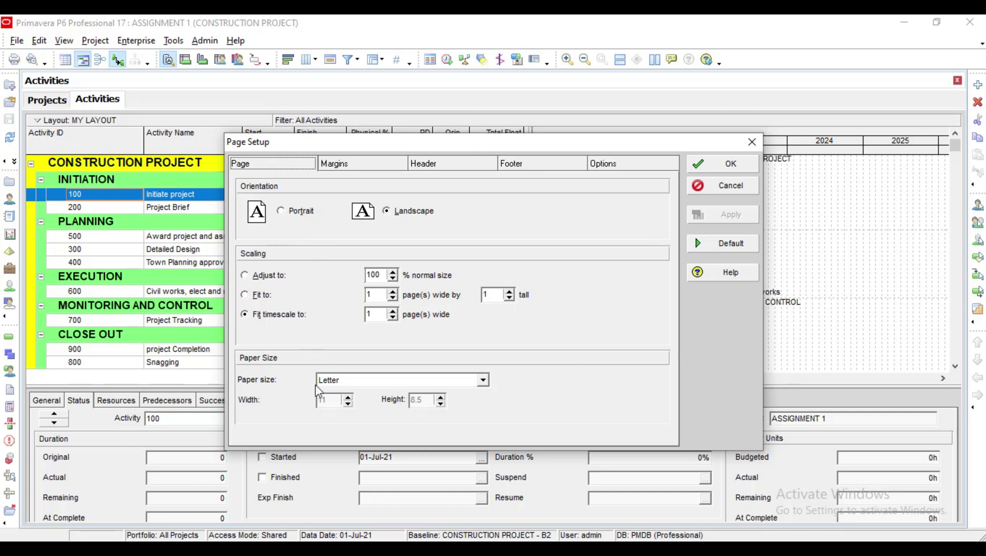
pyautogui.click(482, 382)
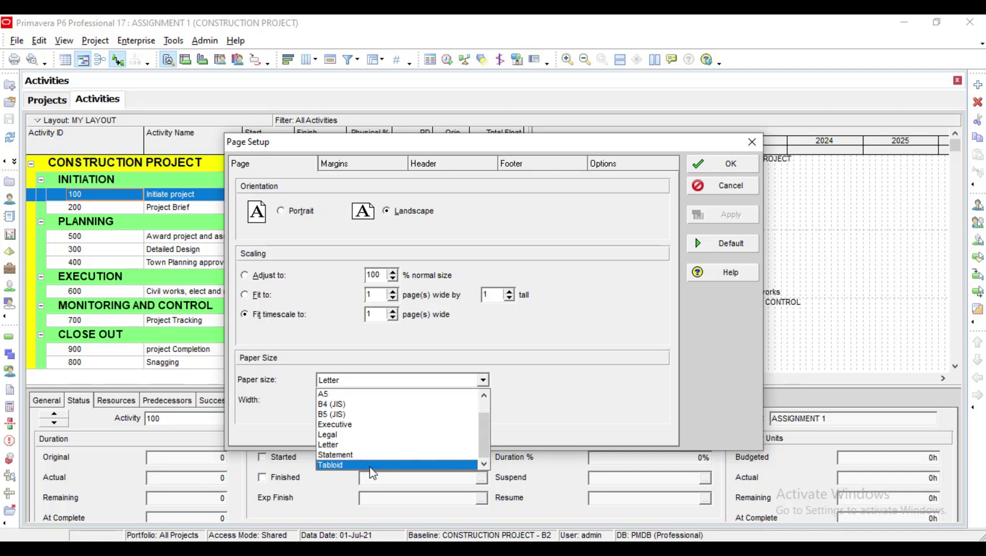
pyautogui.scroll(1, 493, 434)
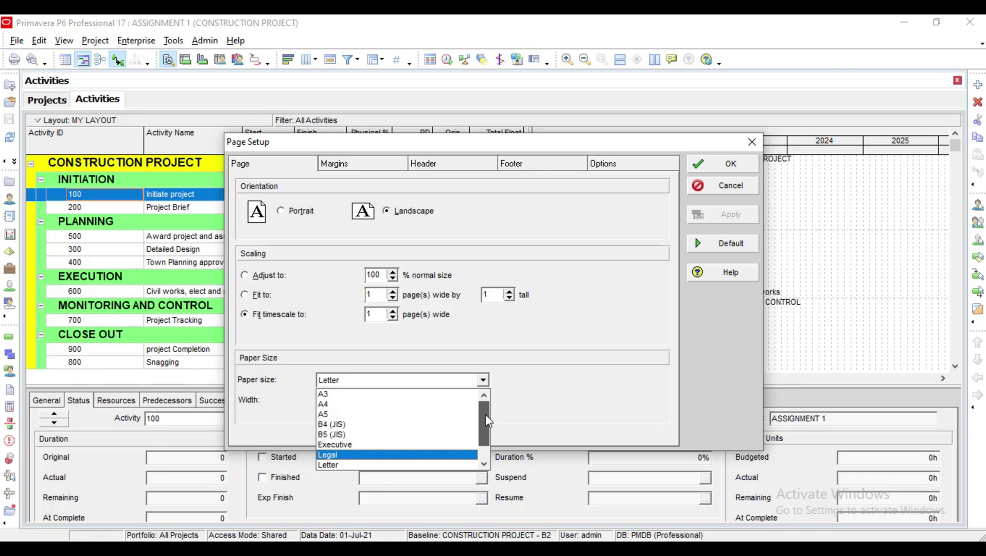
pyautogui.click(323, 393)
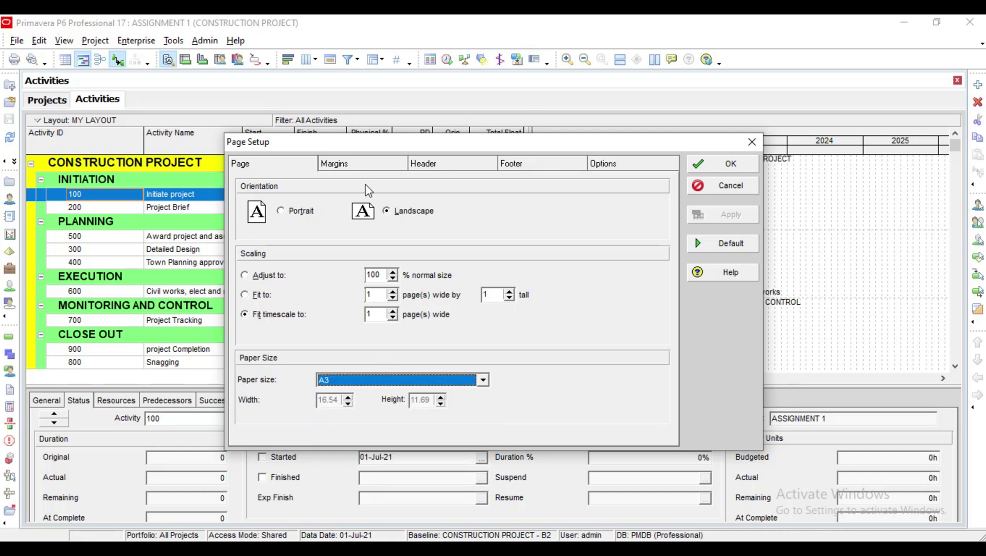
# Replace the project name variable in the page header's first section with the text "ASSIGNMENT NO 1"
pyautogui.click(344, 168)
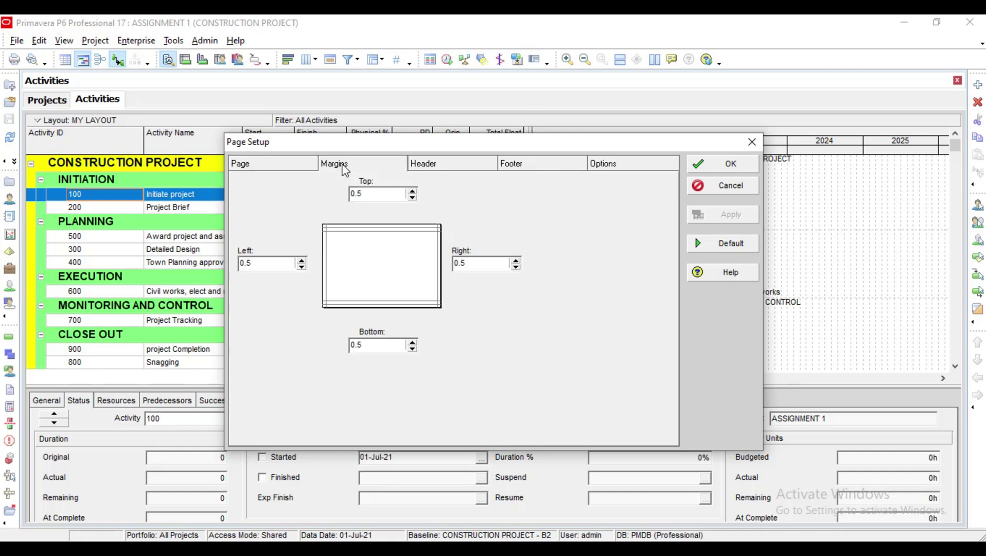
pyautogui.click(454, 163)
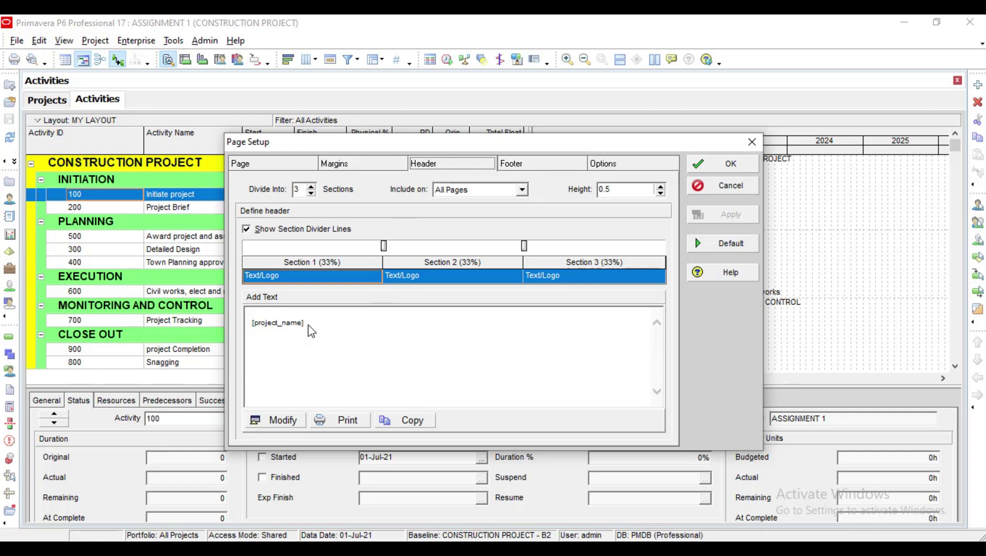
pyautogui.moveTo(304, 323); pyautogui.dragTo(240, 330)
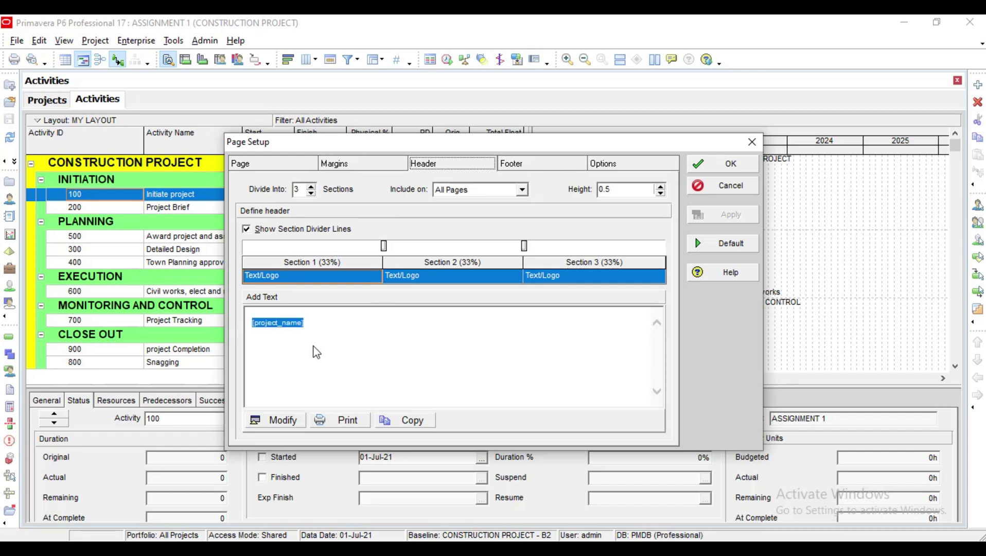
pyautogui.click(267, 425)
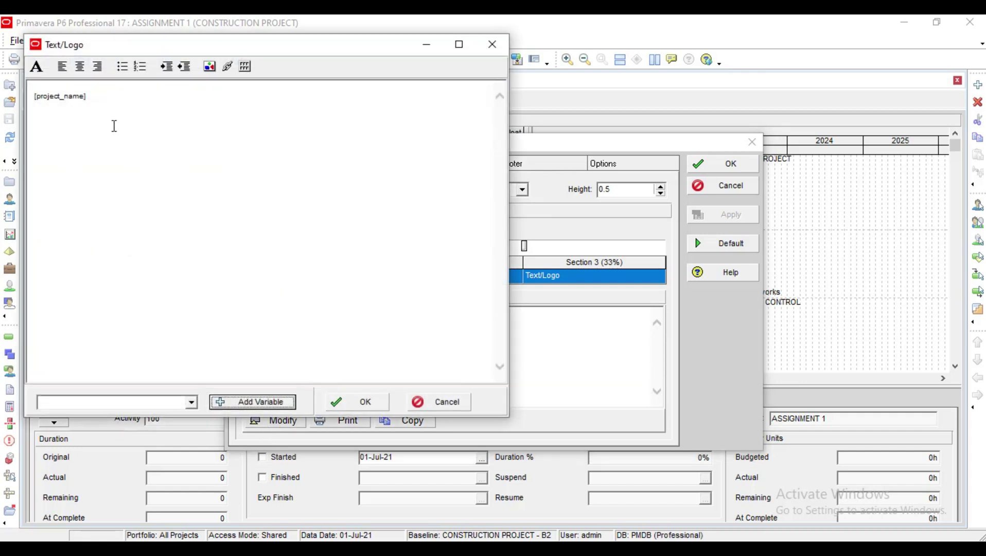
pyautogui.moveTo(85, 97); pyautogui.dragTo(23, 111)
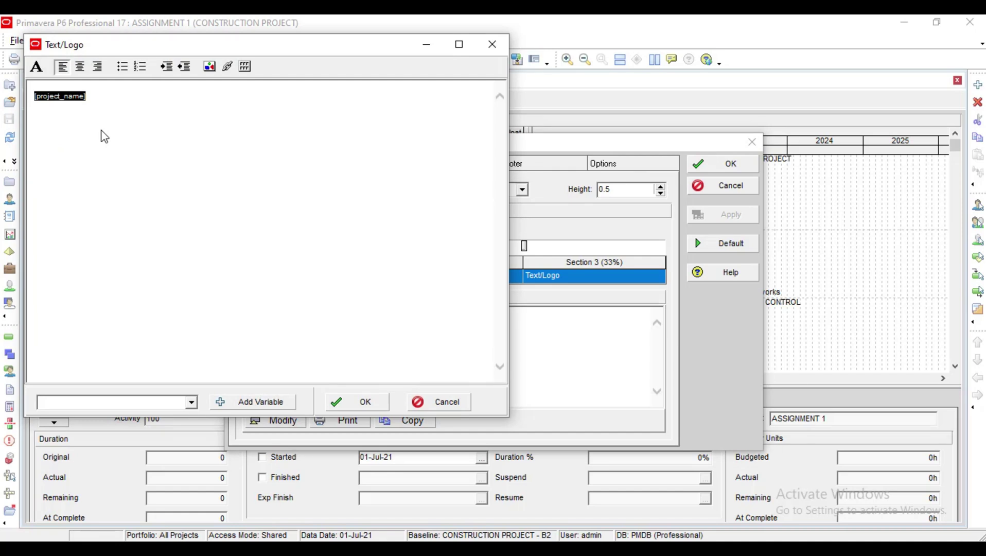
pyautogui.write('ASSI')
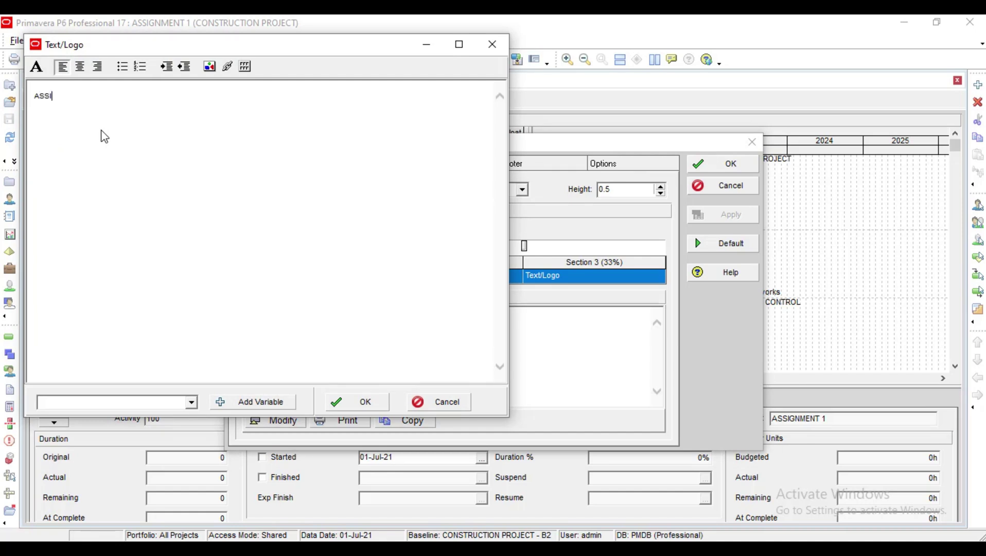
pyautogui.write('GNMENT NO 1')
# Try right, centre and left alignment on the header text and append "BY" with the author's full name
pyautogui.click(98, 66)
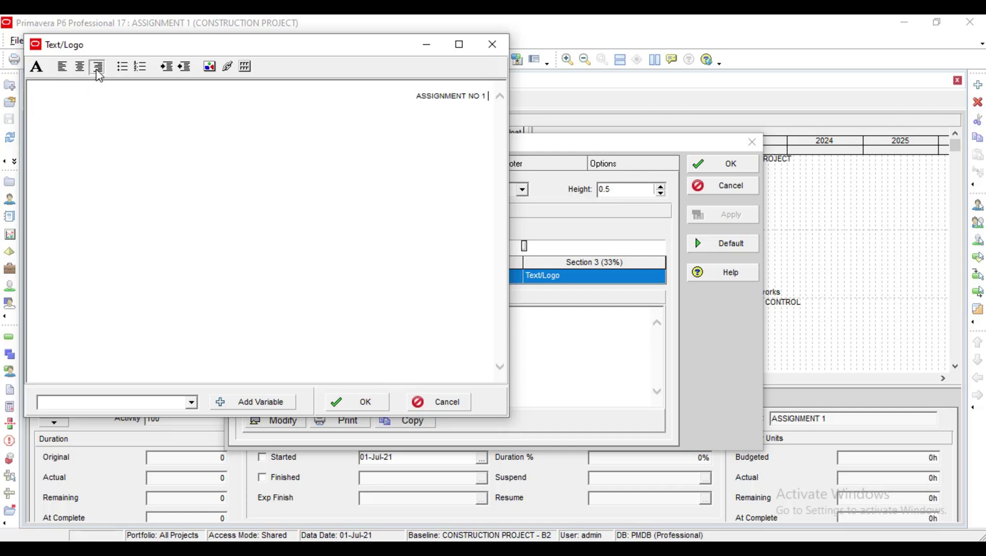
pyautogui.click(80, 66)
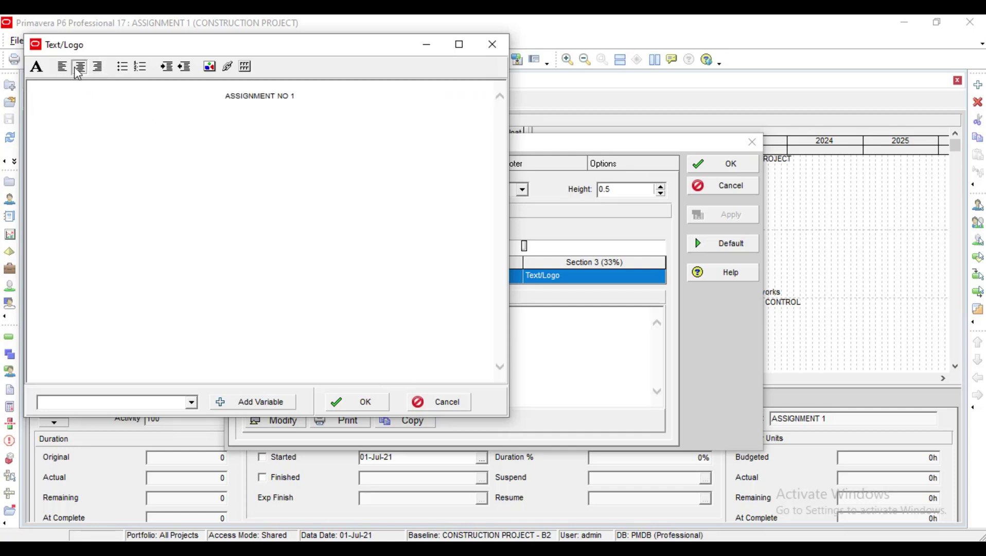
pyautogui.click(62, 67)
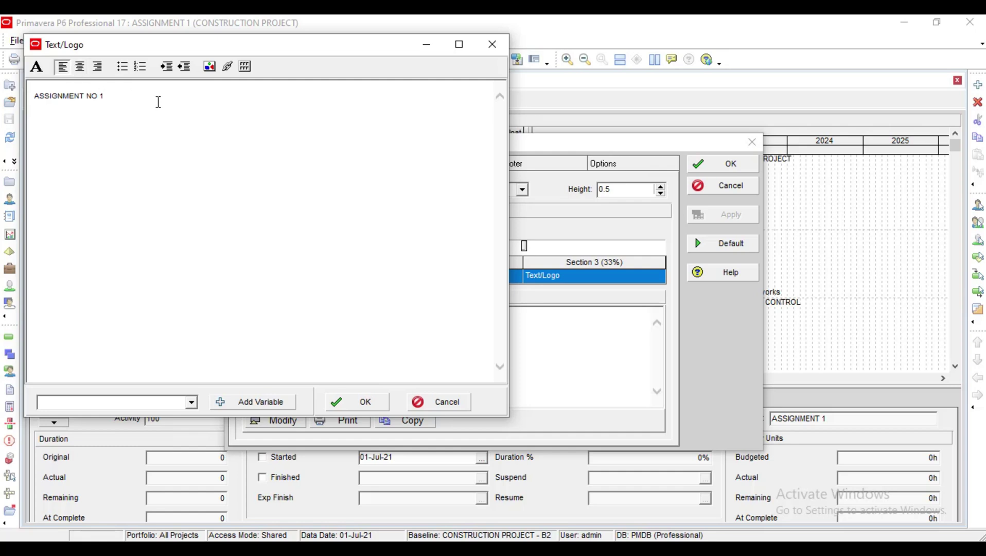
pyautogui.write('B')
pyautogui.press('BackSpace')
pyautogui.press('BackSpace')
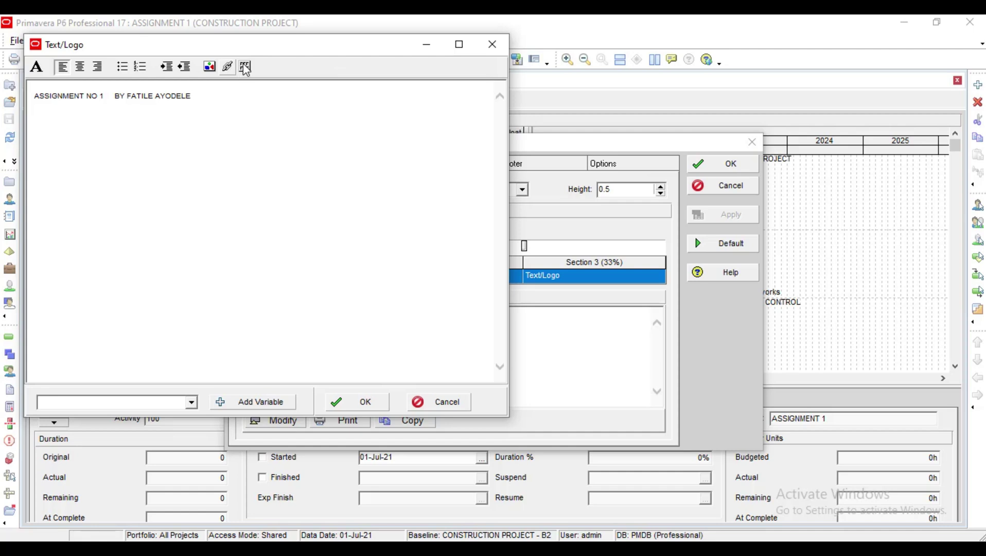
# Try adding three tables, indentation and numbering to the header text, and discard all the header edits
pyautogui.click(245, 67)
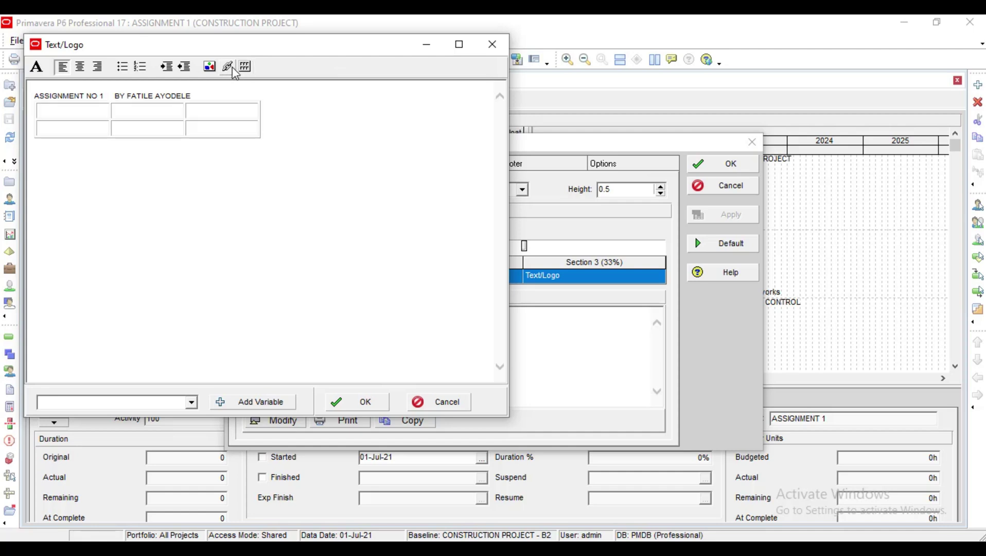
pyautogui.click(228, 68)
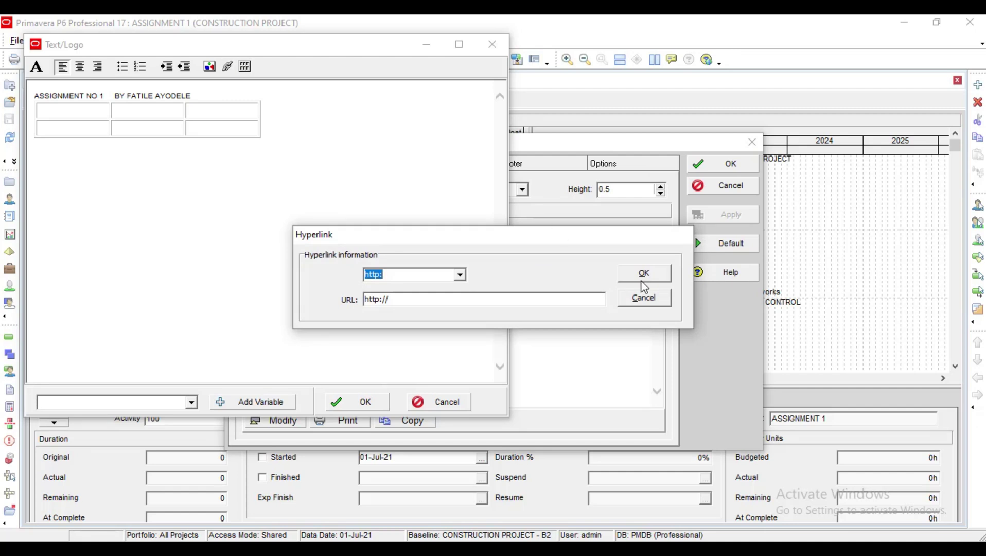
pyautogui.click(644, 299)
pyautogui.click(245, 67)
pyautogui.click(247, 68)
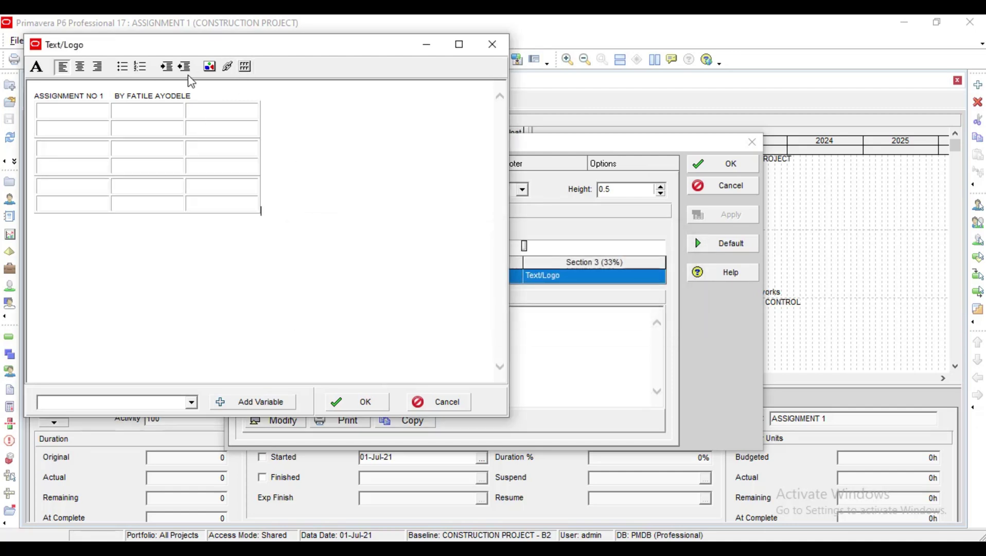
pyautogui.click(184, 68)
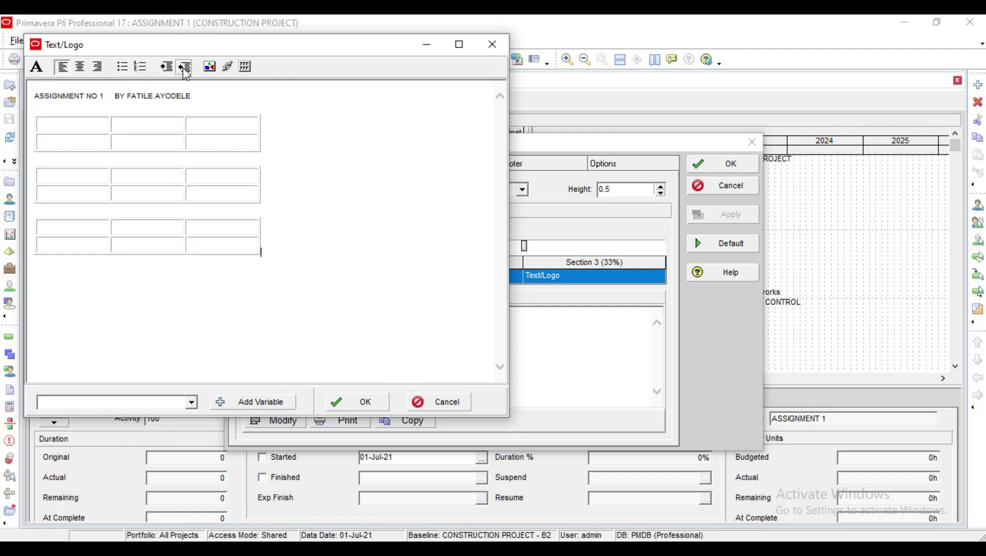
pyautogui.click(166, 67)
pyautogui.click(149, 70)
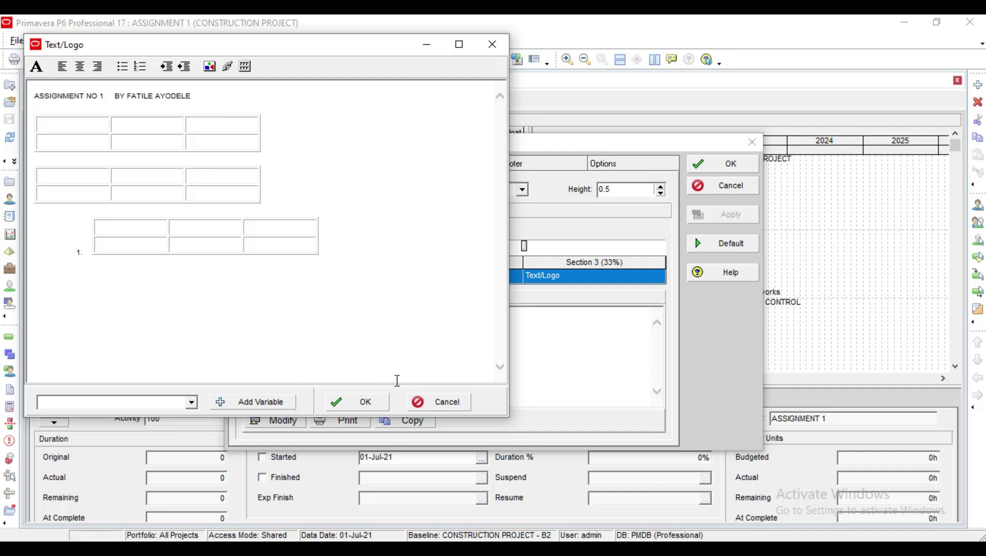
pyautogui.click(439, 402)
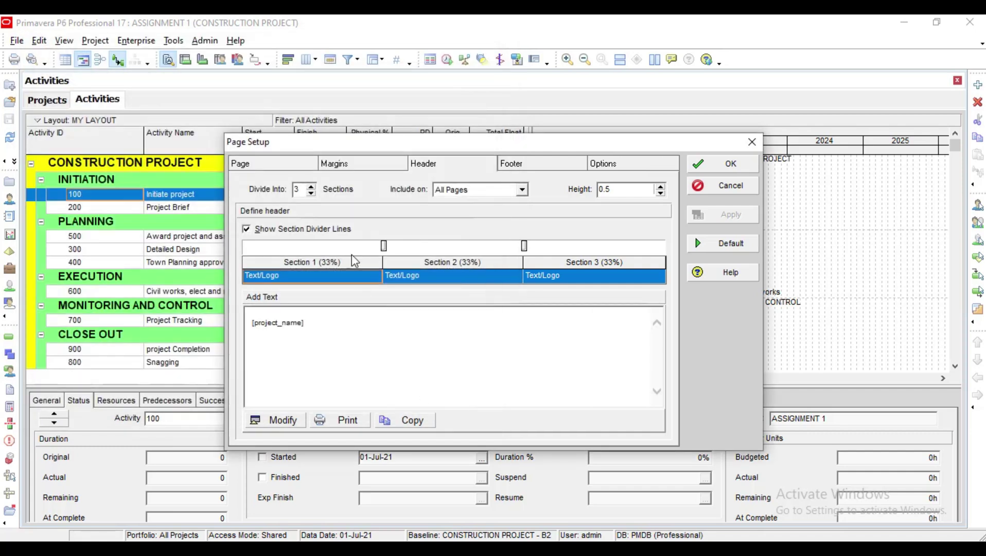
# Replace the filter list variable in the page footer's third section with the text "PROGRAMME OF WORK"
pyautogui.click(527, 165)
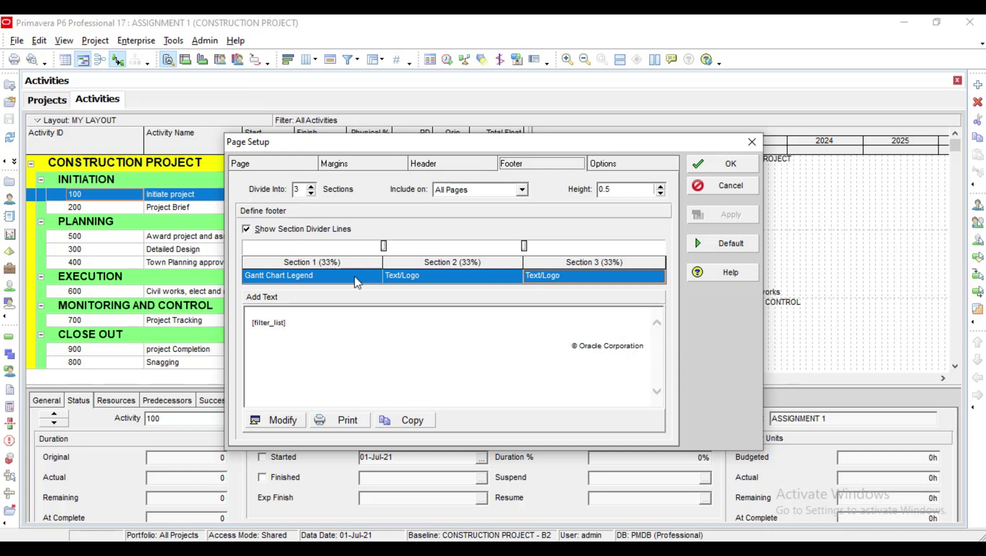
pyautogui.click(276, 421)
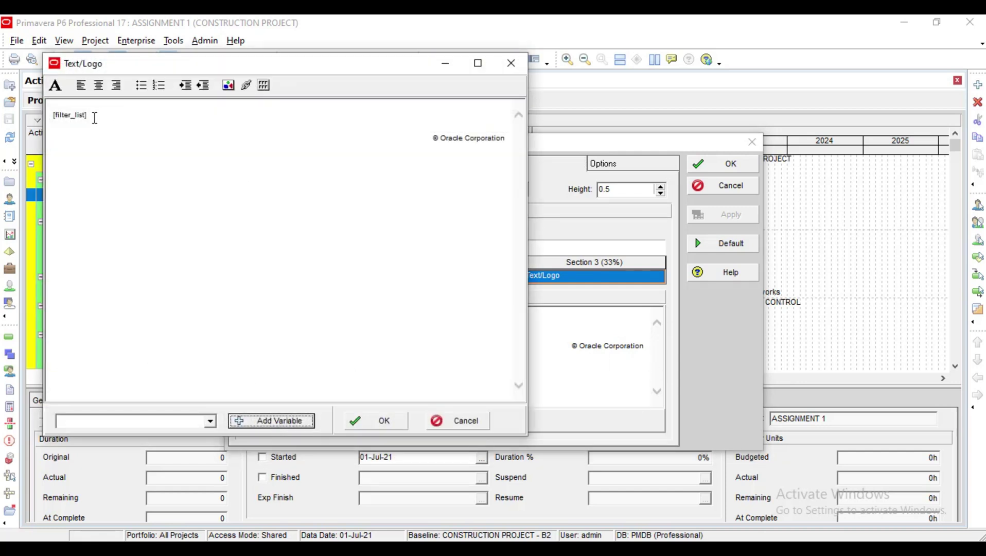
pyautogui.moveTo(94, 118); pyautogui.dragTo(41, 112)
pyautogui.write('PROGRAMME')
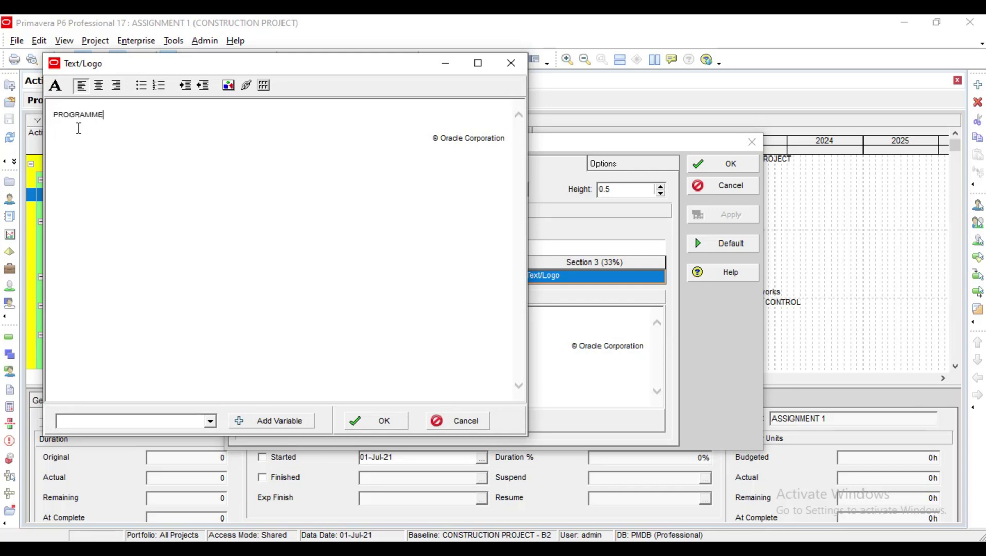
pyautogui.write(' OF WORK')
# Format the footer text "PROGRAMME OF WORK" in Arial Black, size 12, underlined
pyautogui.moveTo(179, 114); pyautogui.dragTo(52, 110)
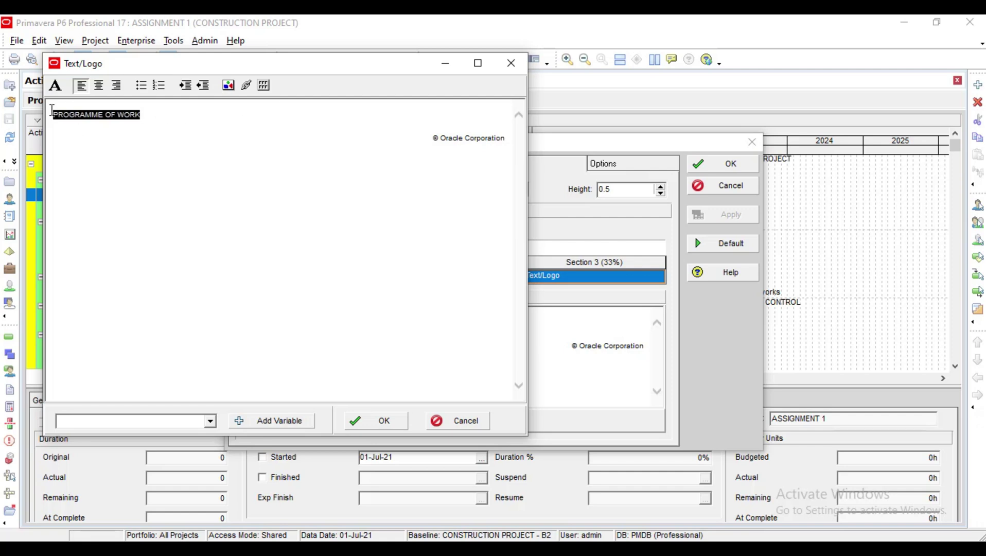
pyautogui.click(55, 86)
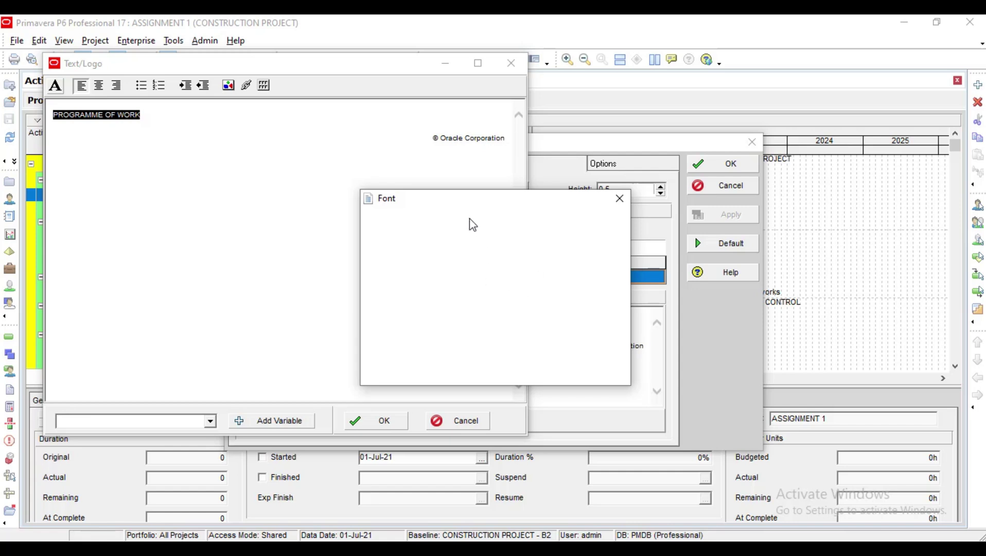
pyautogui.click(541, 254)
pyautogui.click(537, 262)
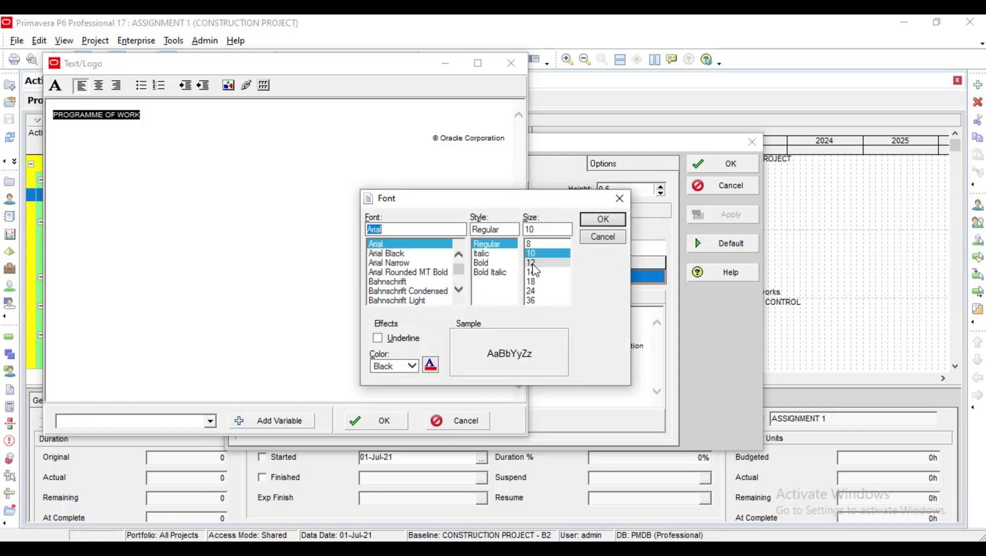
pyautogui.click(392, 254)
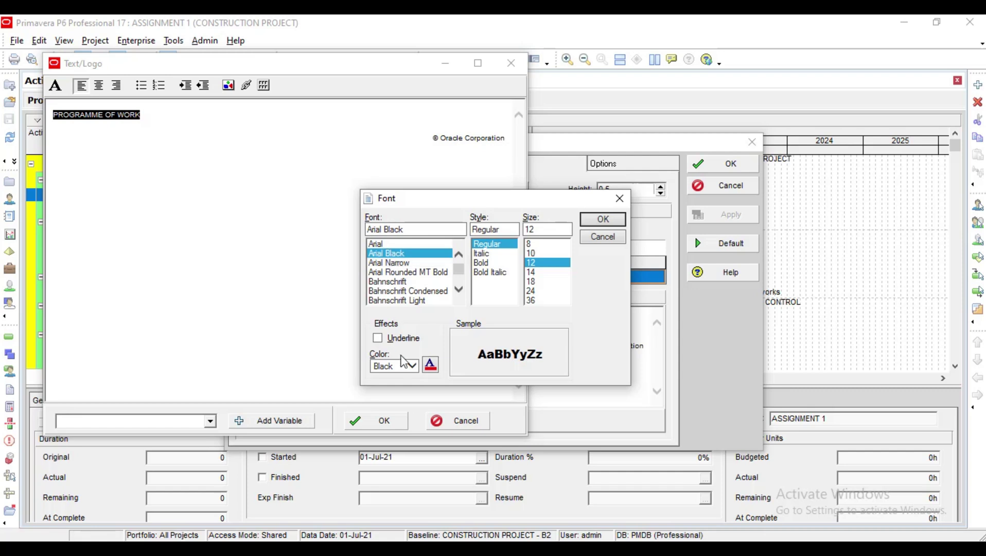
pyautogui.click(378, 338)
pyautogui.click(599, 220)
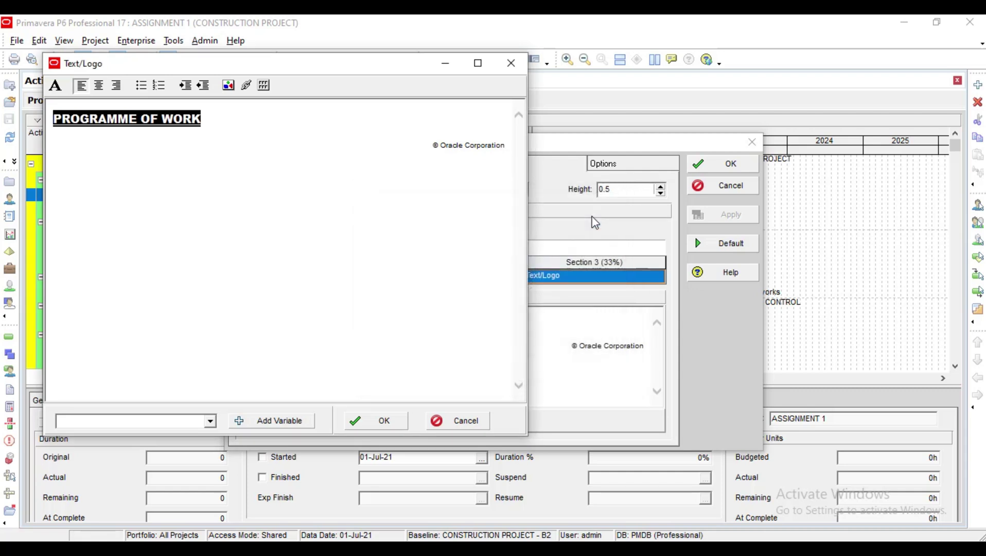
# Delete the "© Oracle Corporation" line from the footer text and accept the footer edits
pyautogui.click(192, 184)
pyautogui.moveTo(431, 145); pyautogui.dragTo(542, 163)
pyautogui.press('Delete')
pyautogui.click(381, 419)
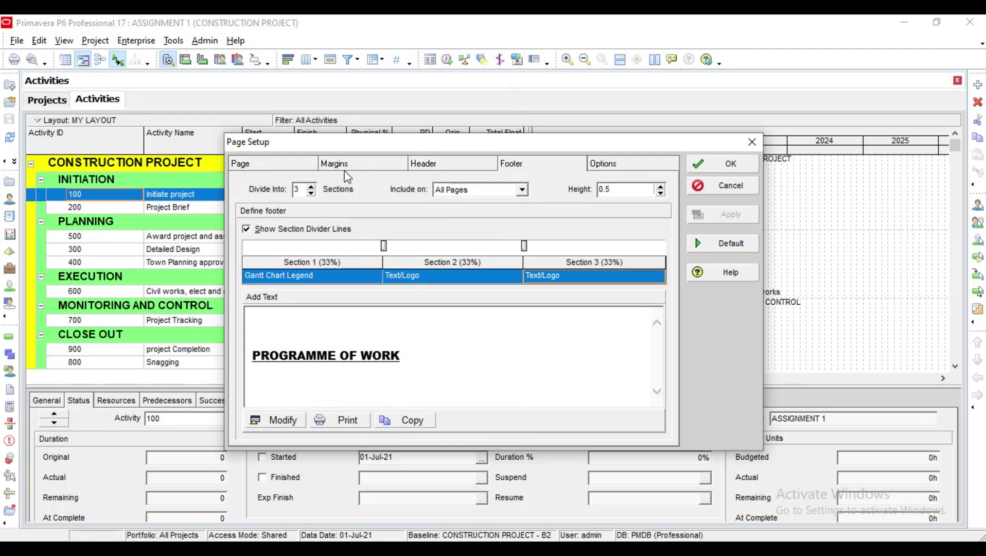
# Try excluding the Gantt chart and the activity table from the printed content, and include both again
pyautogui.click(603, 163)
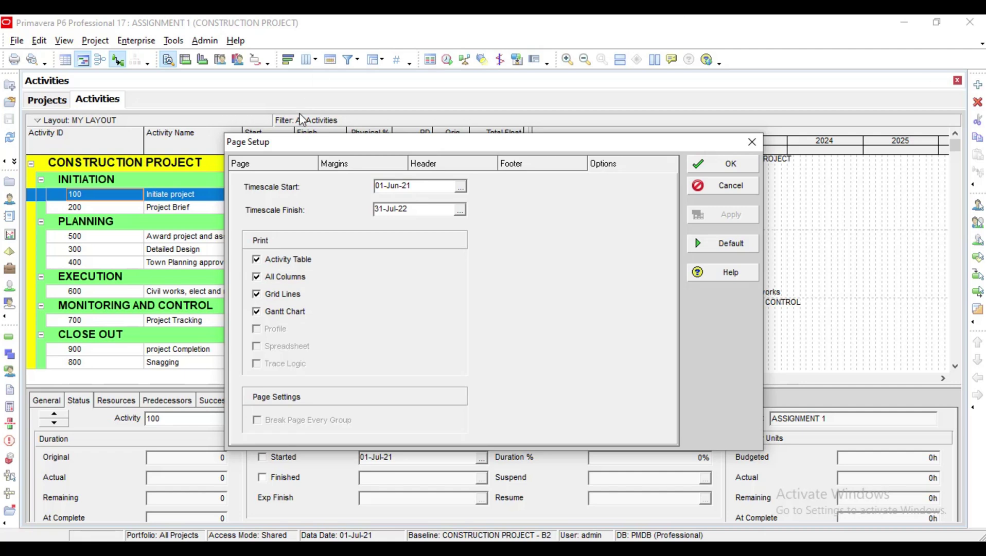
pyautogui.click(260, 311)
pyautogui.click(260, 312)
pyautogui.click(257, 260)
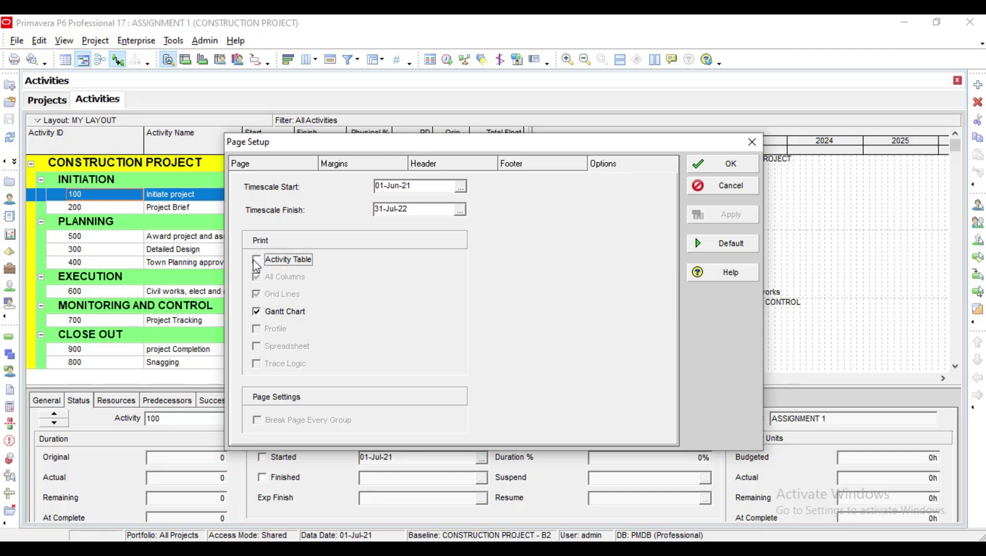
pyautogui.click(257, 259)
pyautogui.click(285, 295)
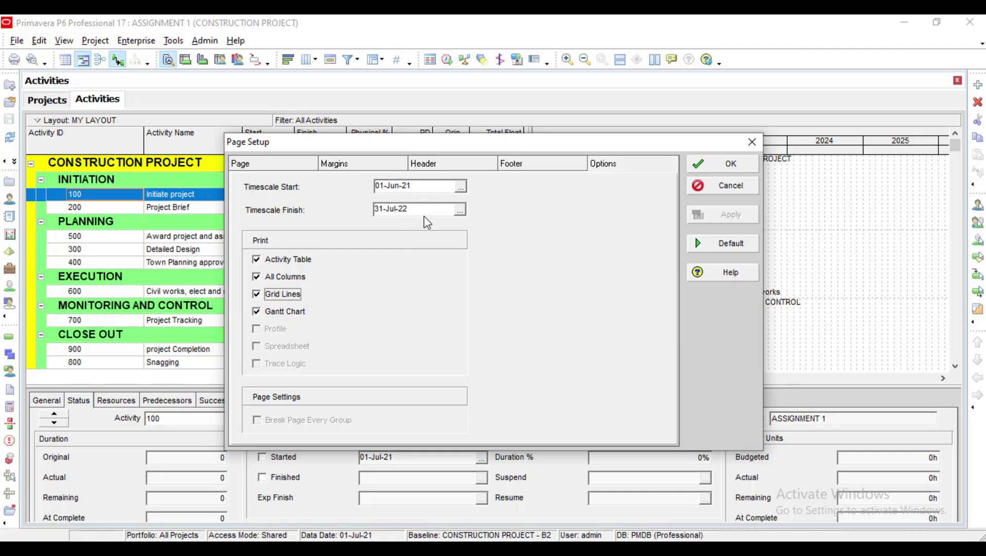
# Set the printout's timescale finish to the custom date 30-Apr-22
pyautogui.click(459, 211)
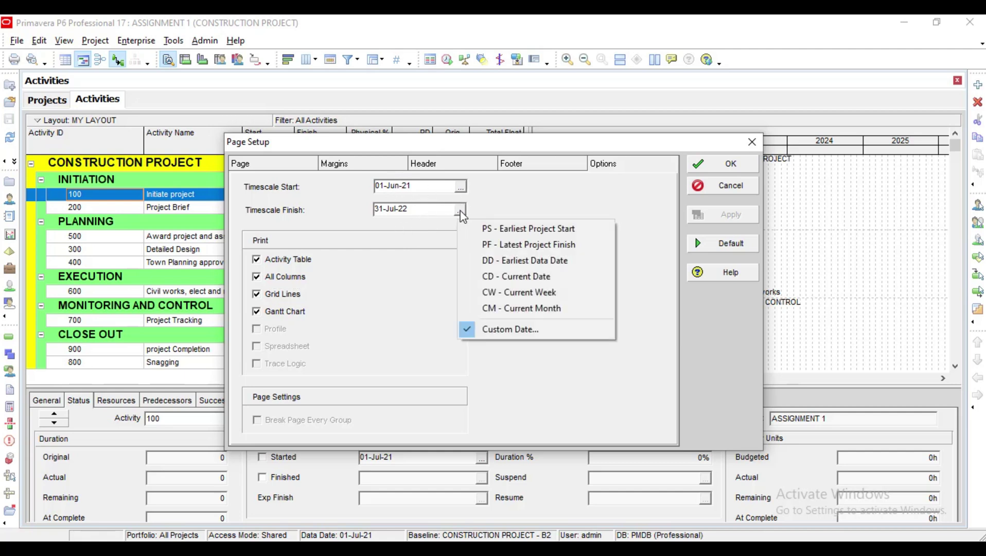
pyautogui.click(486, 331)
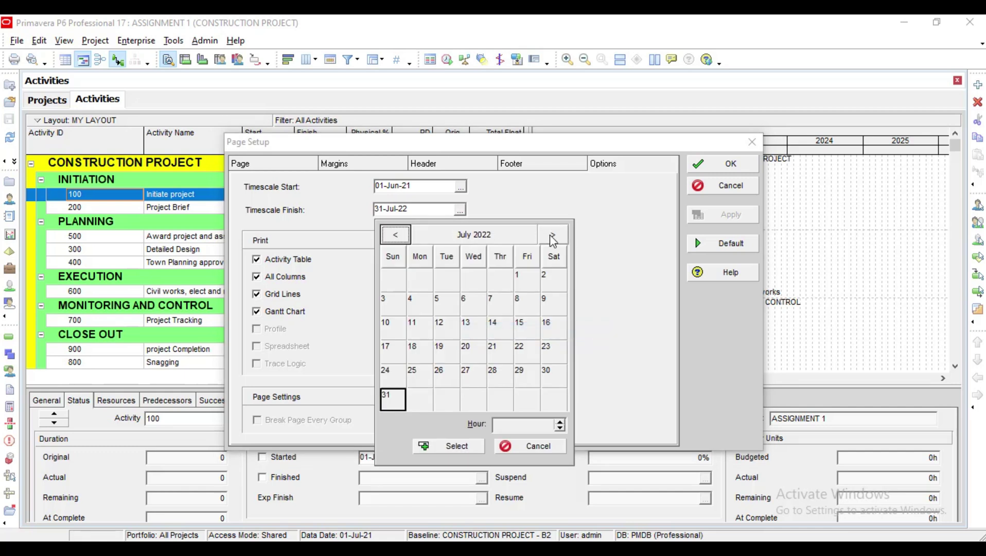
pyautogui.click(396, 238)
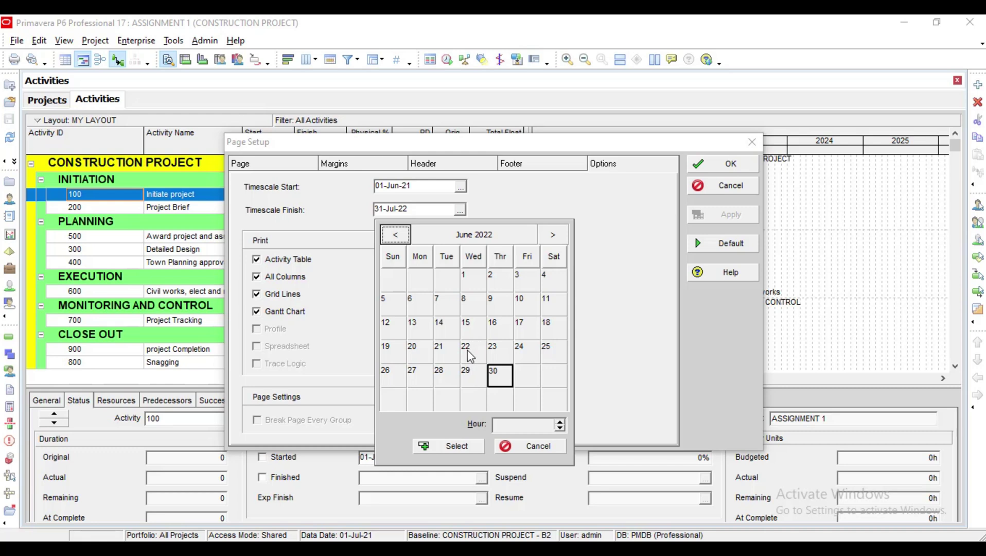
pyautogui.click(453, 235)
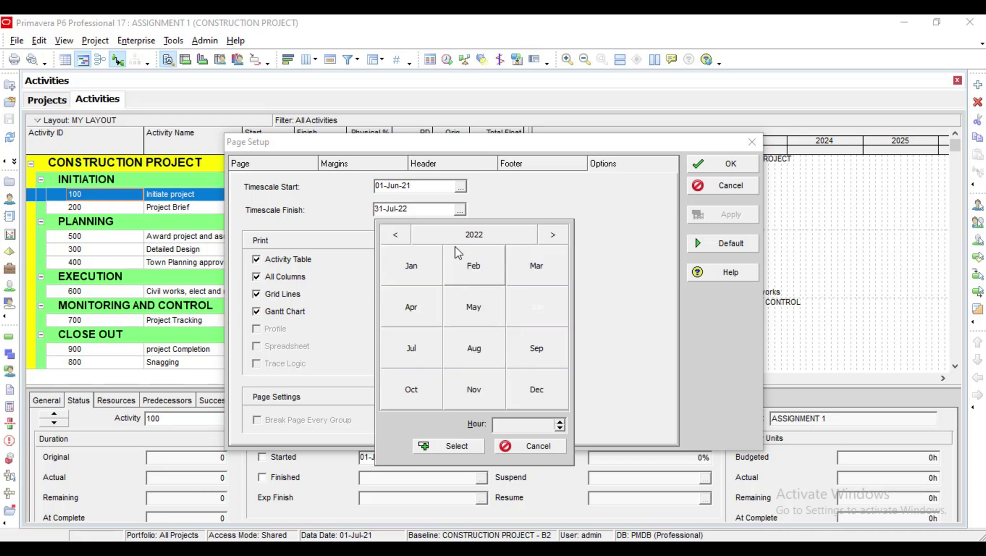
pyautogui.click(394, 236)
pyautogui.click(478, 236)
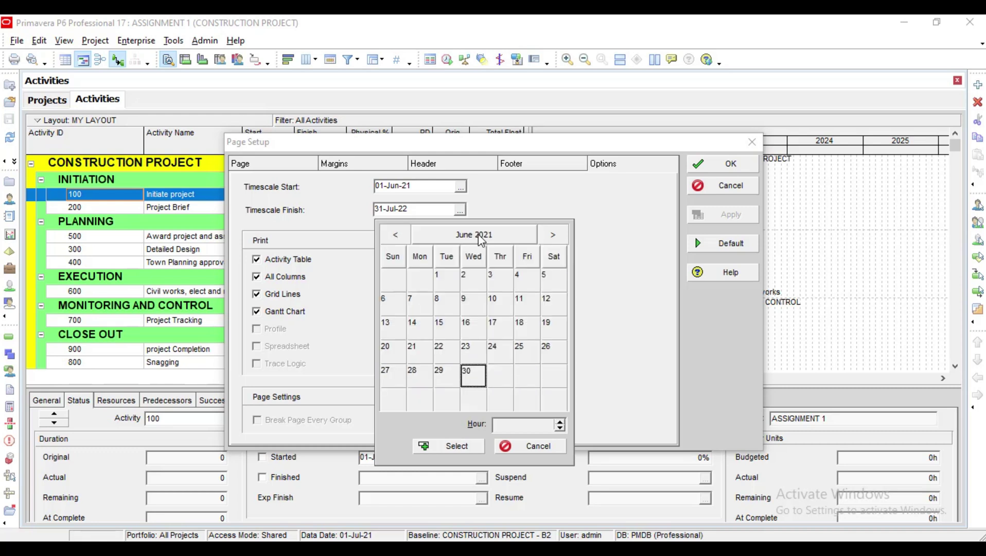
pyautogui.click(503, 237)
pyautogui.click(550, 238)
pyautogui.click(425, 321)
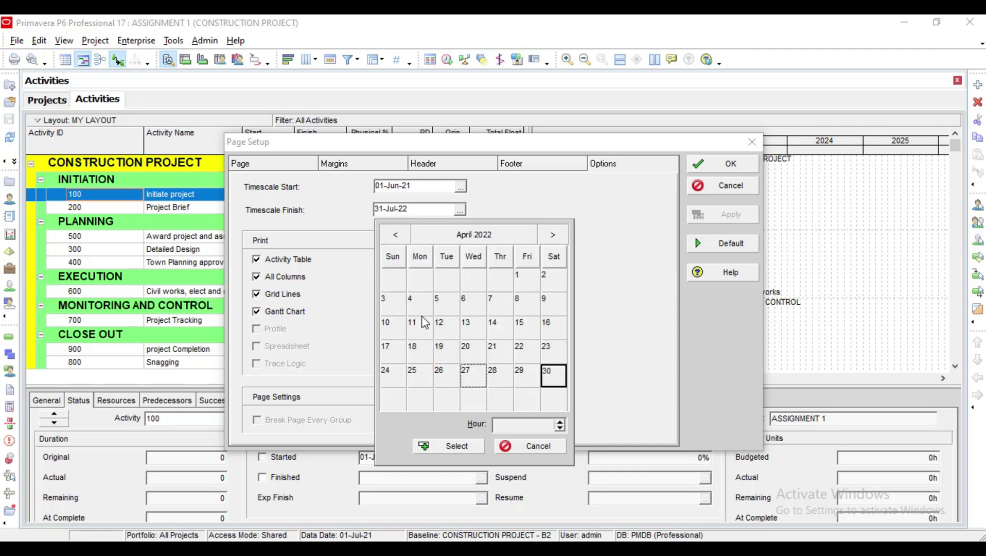
pyautogui.click(463, 444)
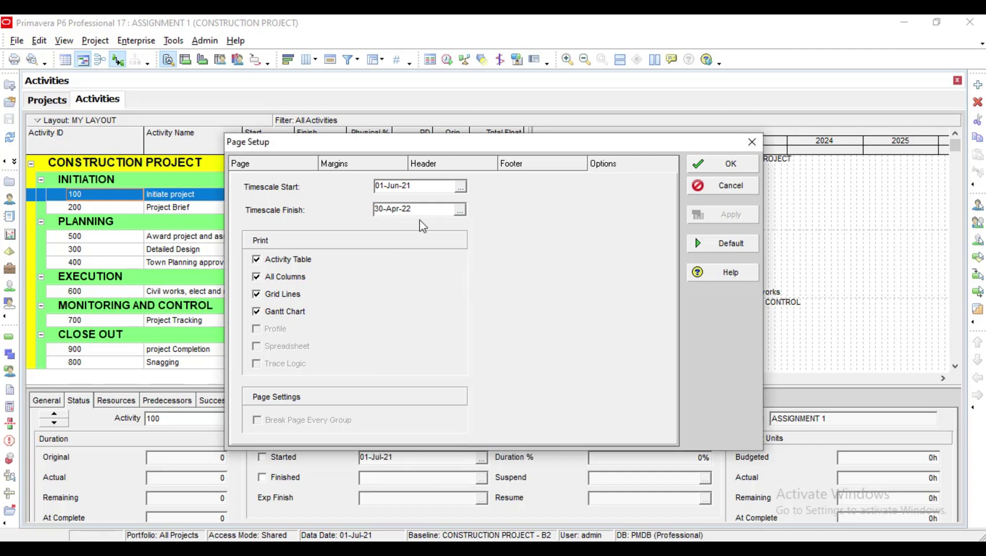
# Accept the page setup changes and open a print preview of the construction project schedule
pyautogui.click(731, 165)
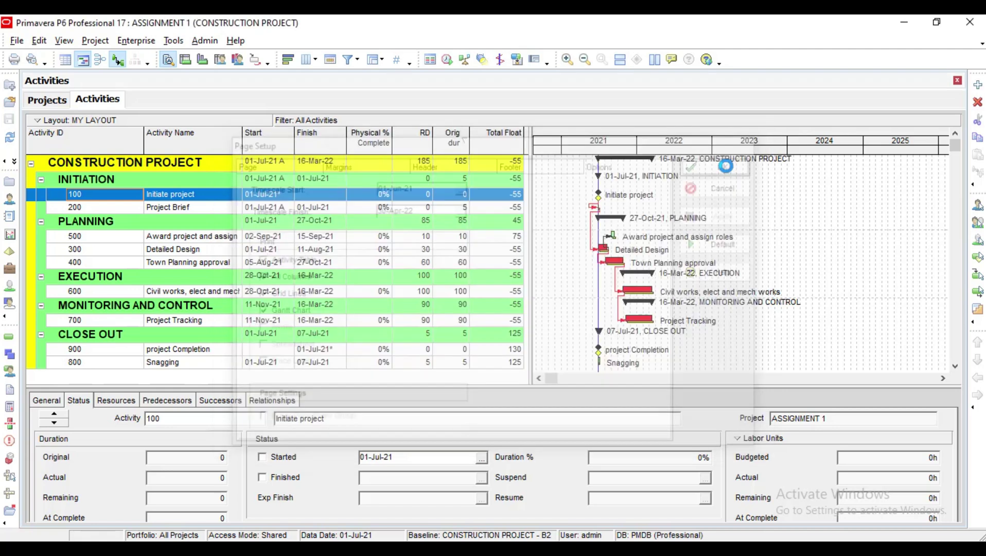
pyautogui.click(17, 41)
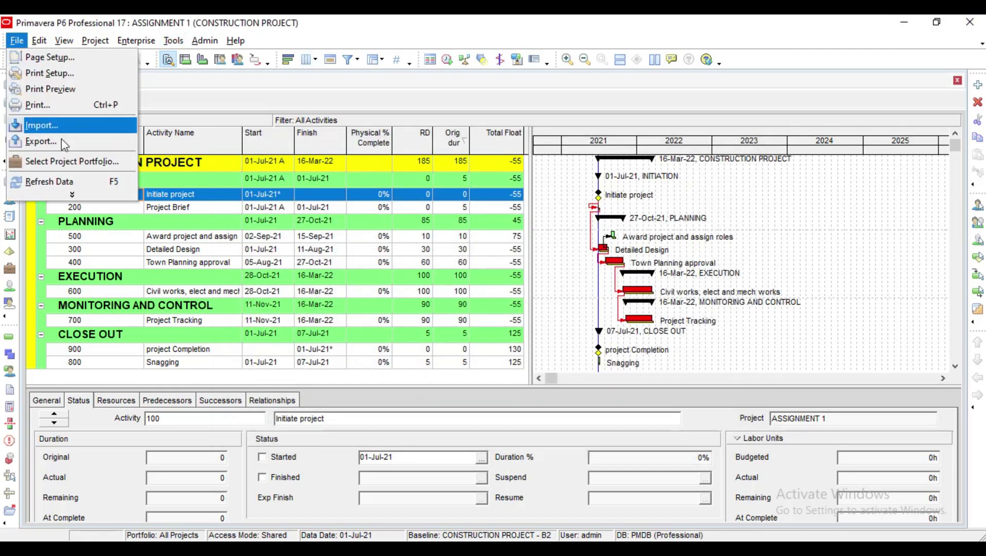
pyautogui.click(52, 90)
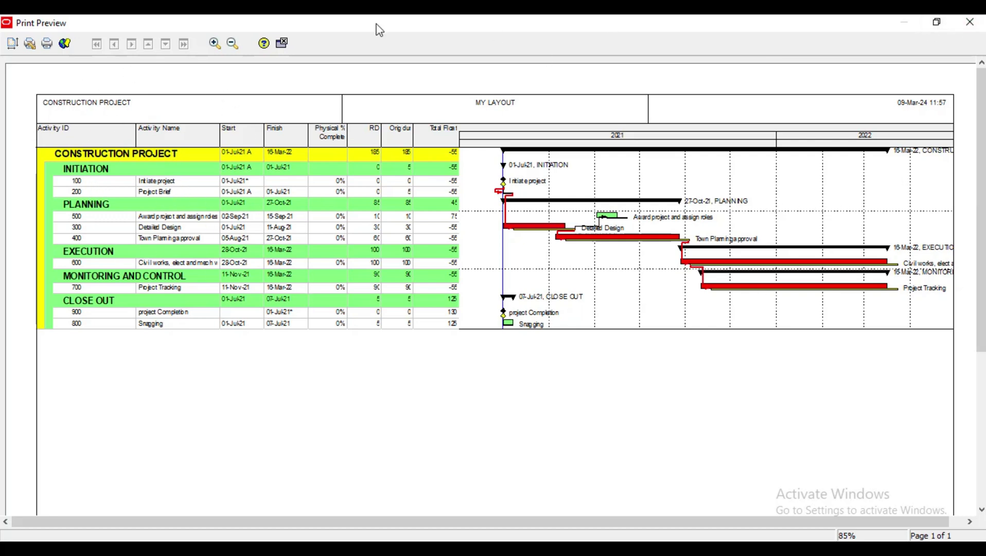
# Review the page, margins, header, footer and options settings from the print preview, and close the preview without changing anything
pyautogui.click(11, 46)
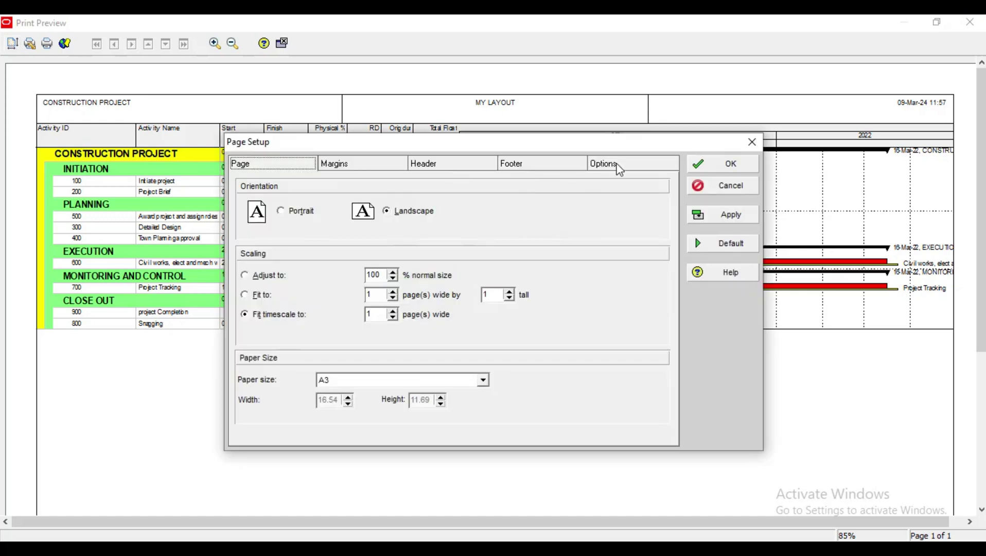
pyautogui.click(620, 165)
pyautogui.click(466, 162)
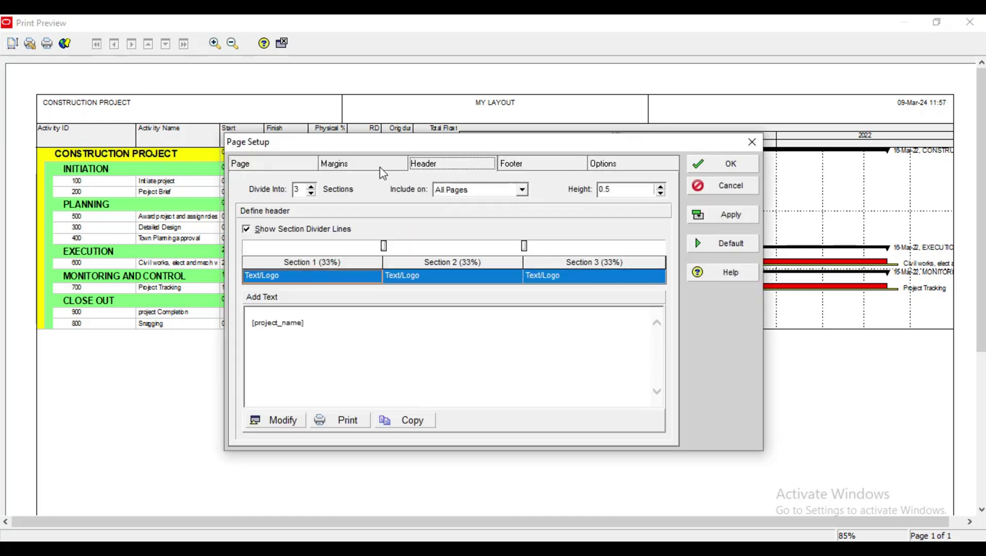
pyautogui.click(381, 168)
pyautogui.click(308, 165)
pyautogui.click(370, 165)
pyautogui.click(449, 163)
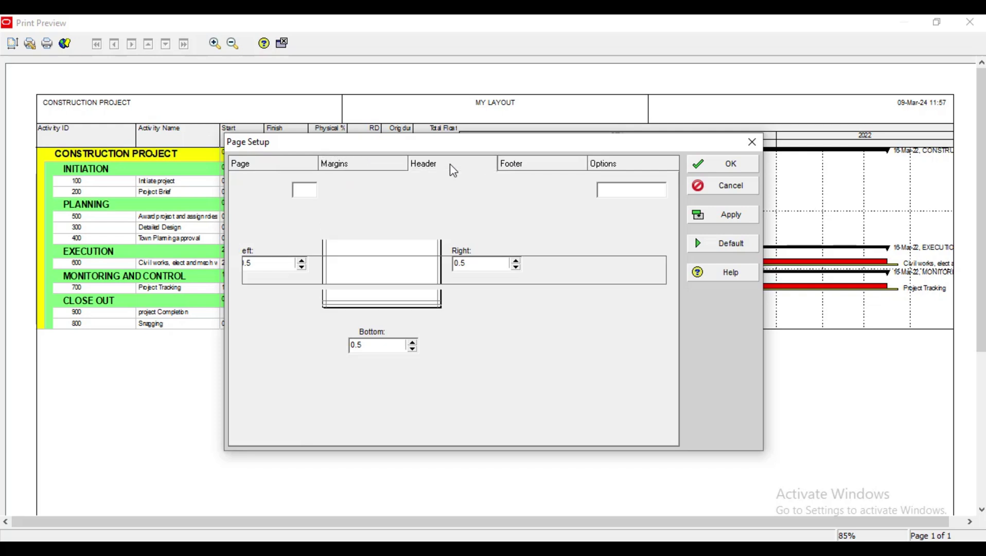
pyautogui.click(517, 167)
pyautogui.click(611, 170)
pyautogui.click(551, 166)
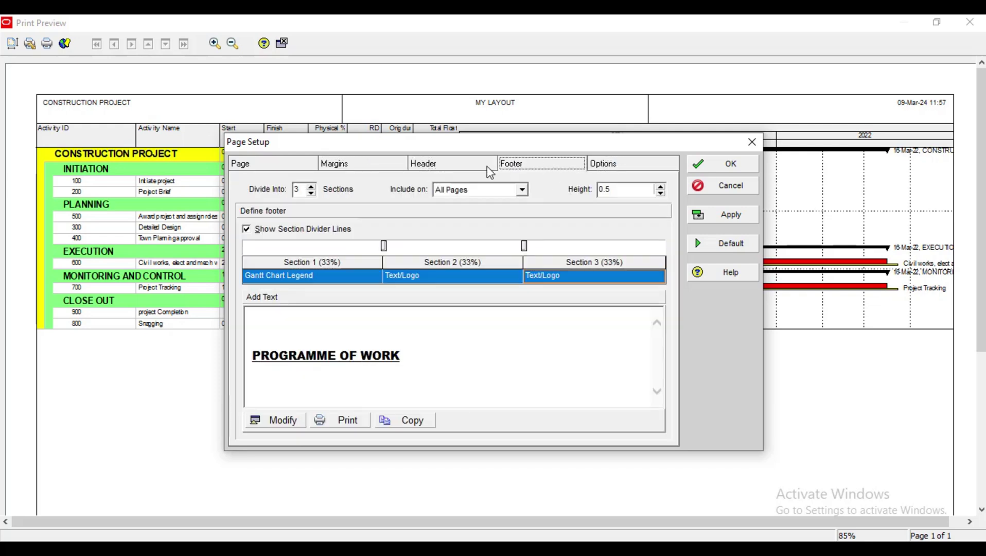
pyautogui.click(466, 163)
pyautogui.click(369, 165)
pyautogui.click(267, 168)
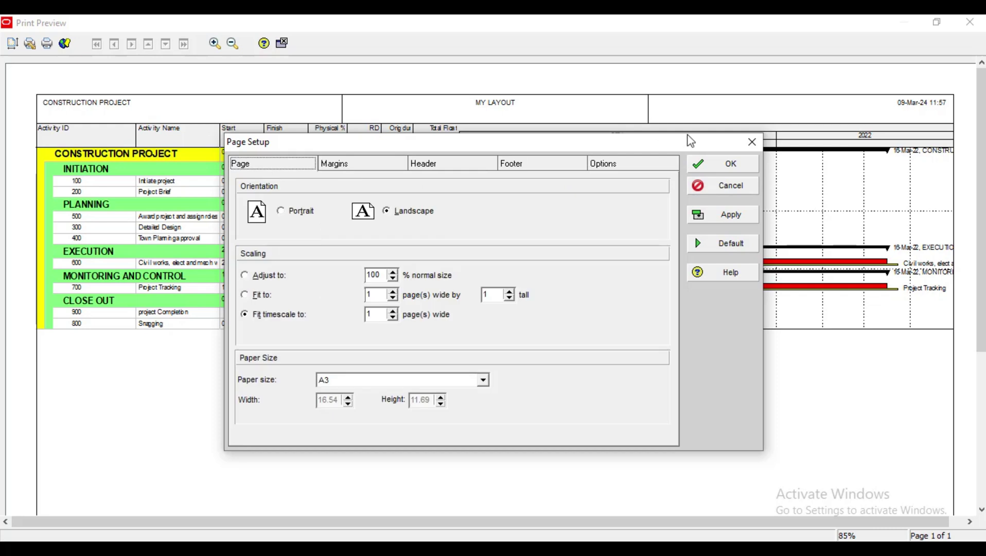
pyautogui.click(752, 142)
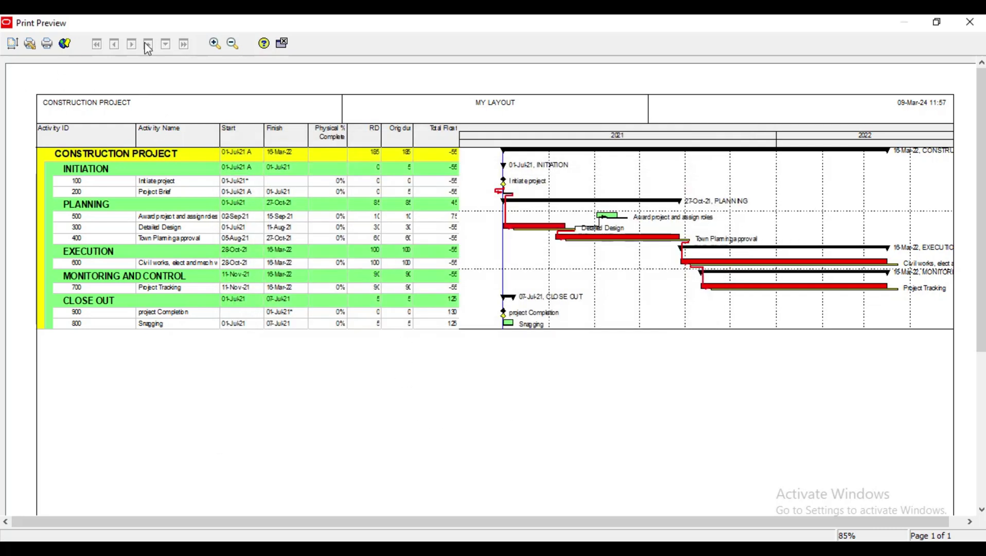
pyautogui.click(970, 22)
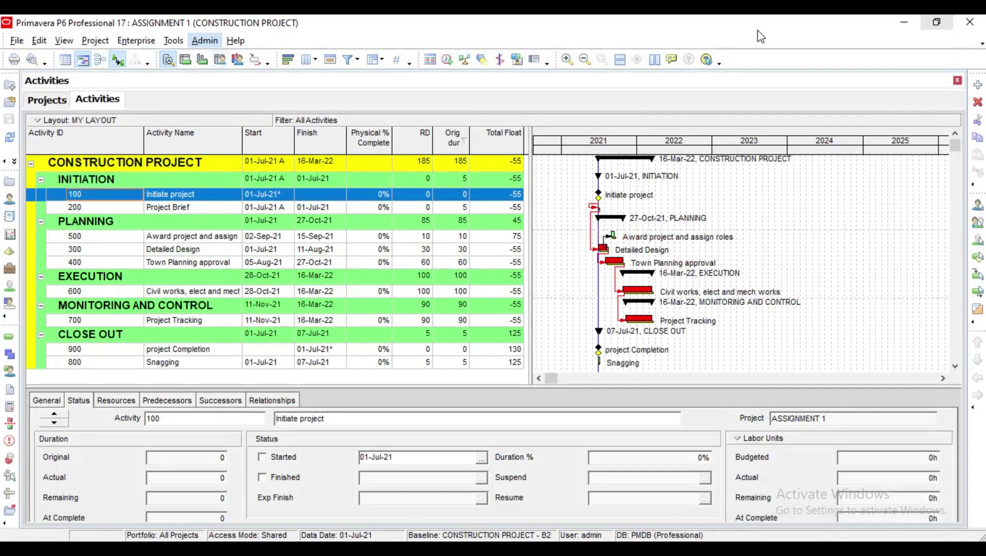
# Check the print setup's Microsoft Print to PDF properties, including orientation and advanced paper size options, and close the setup
pyautogui.click(16, 40)
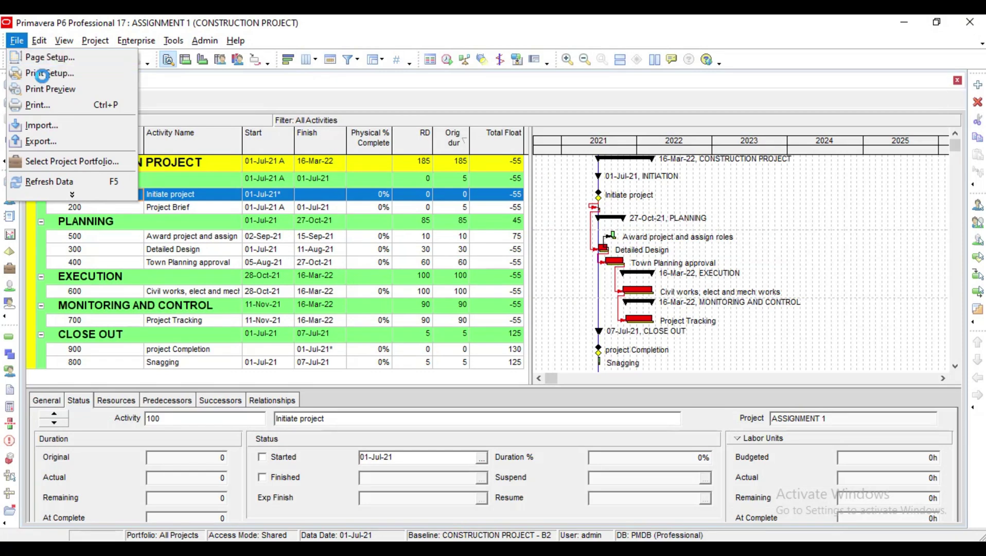
pyautogui.click(47, 74)
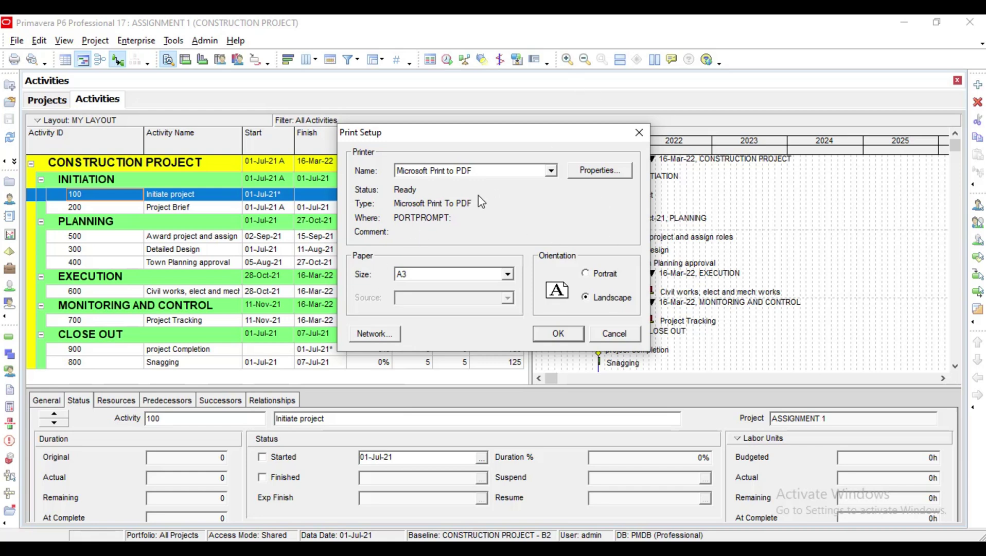
pyautogui.click(587, 178)
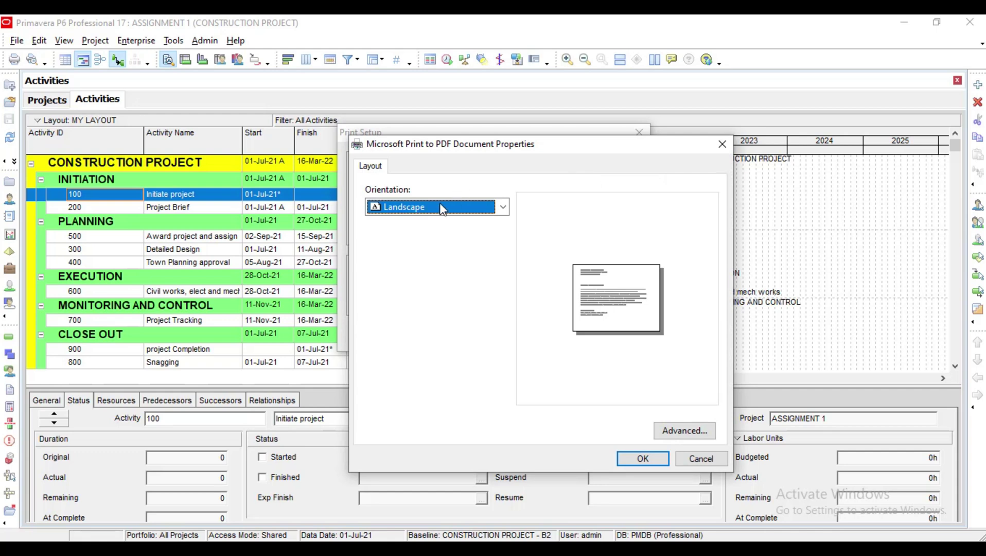
pyautogui.click(692, 431)
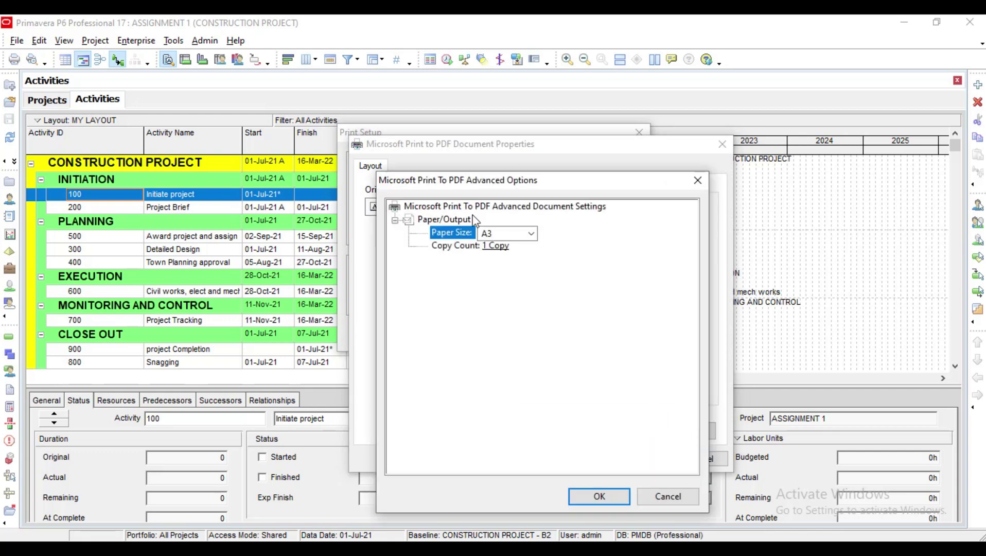
pyautogui.click(532, 233)
pyautogui.click(616, 251)
pyautogui.click(599, 496)
pyautogui.click(664, 459)
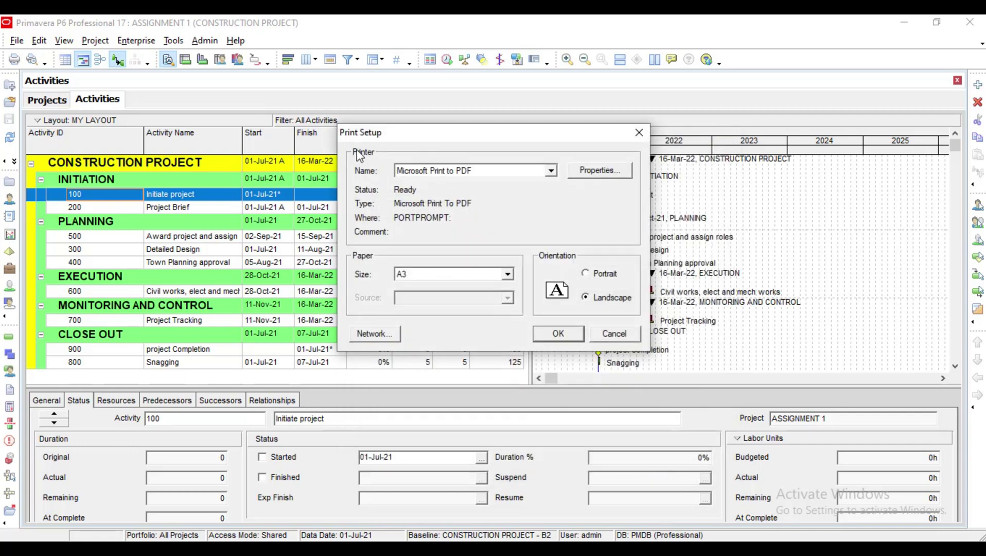
pyautogui.click(641, 134)
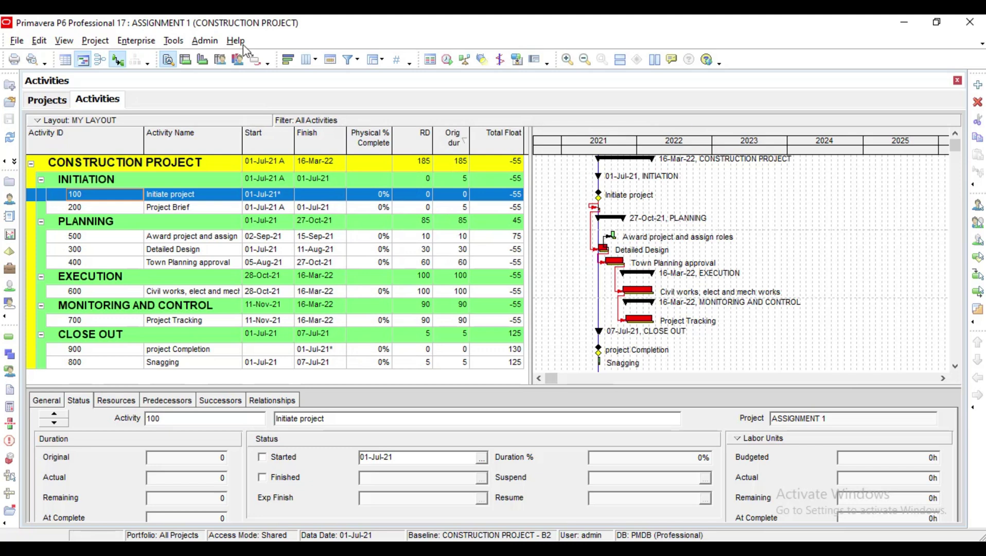
# Preview the printout again, check its orientation, scaling and paper size settings, and return to the activities
pyautogui.click(18, 41)
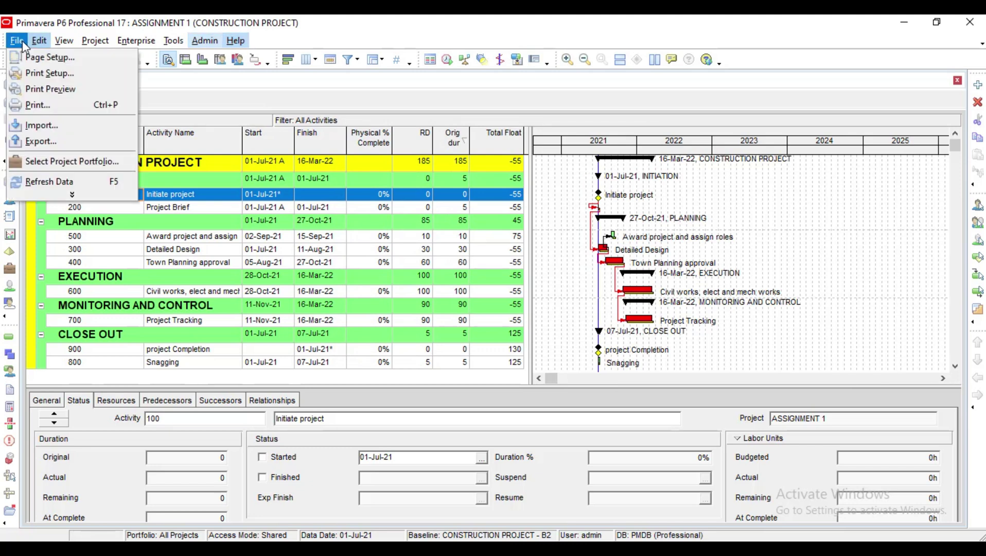
pyautogui.click(49, 89)
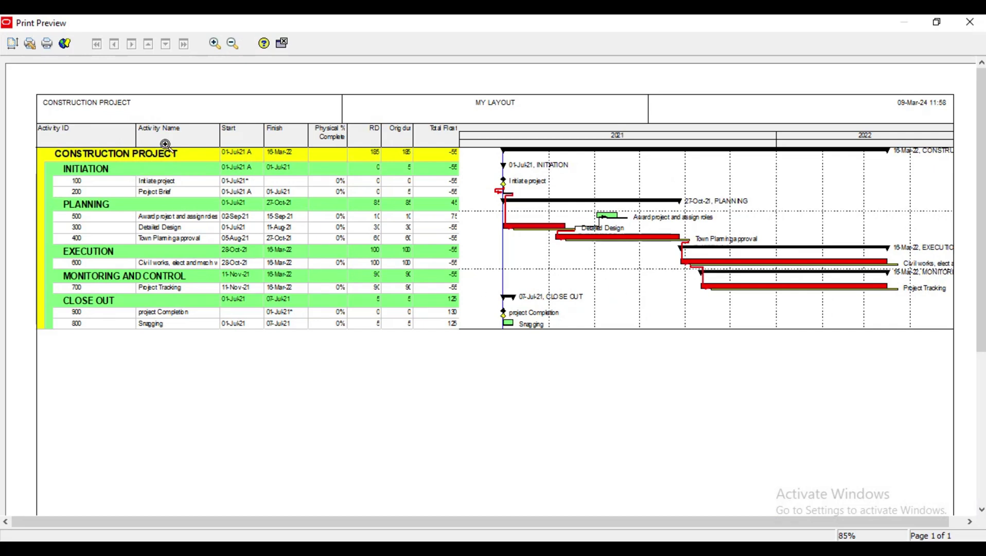
pyautogui.click(12, 45)
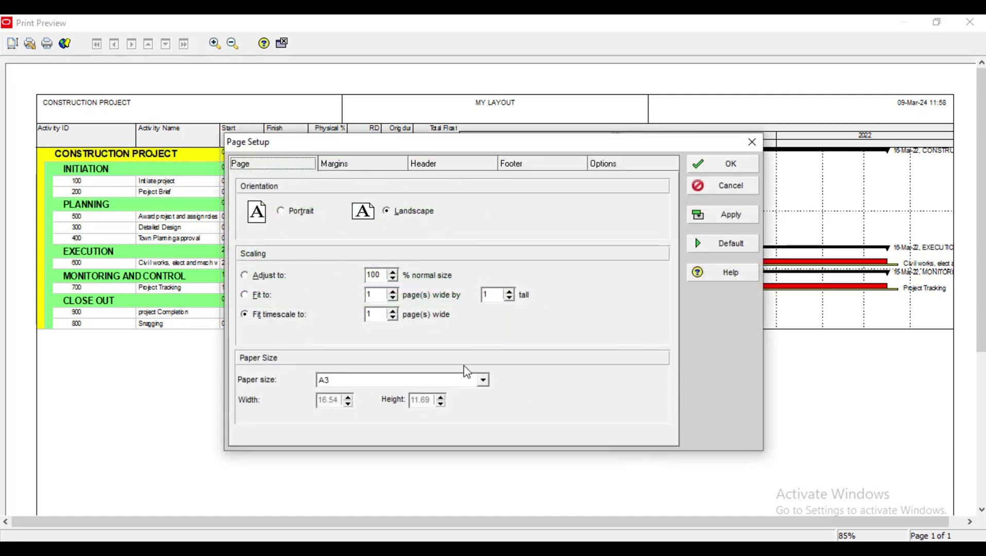
pyautogui.click(748, 150)
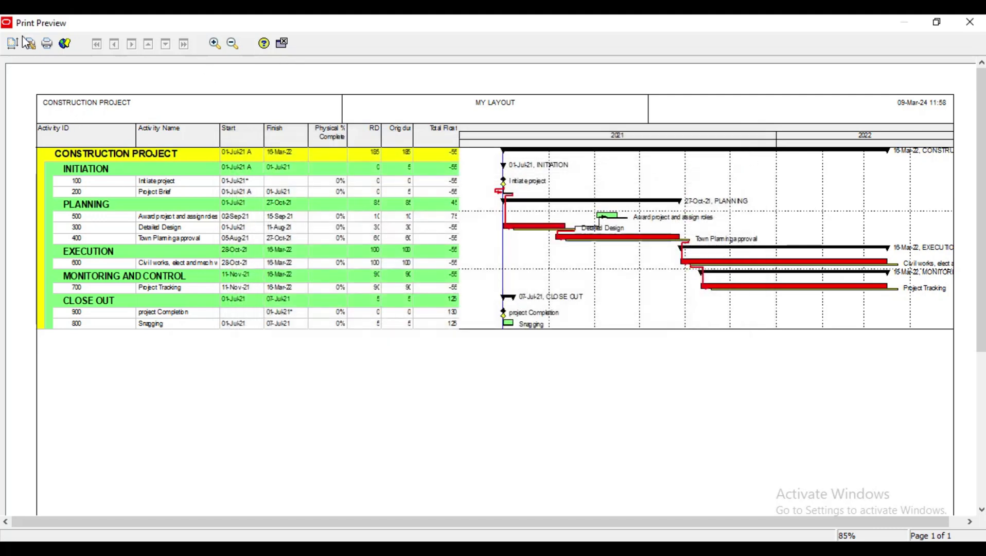
pyautogui.click(970, 22)
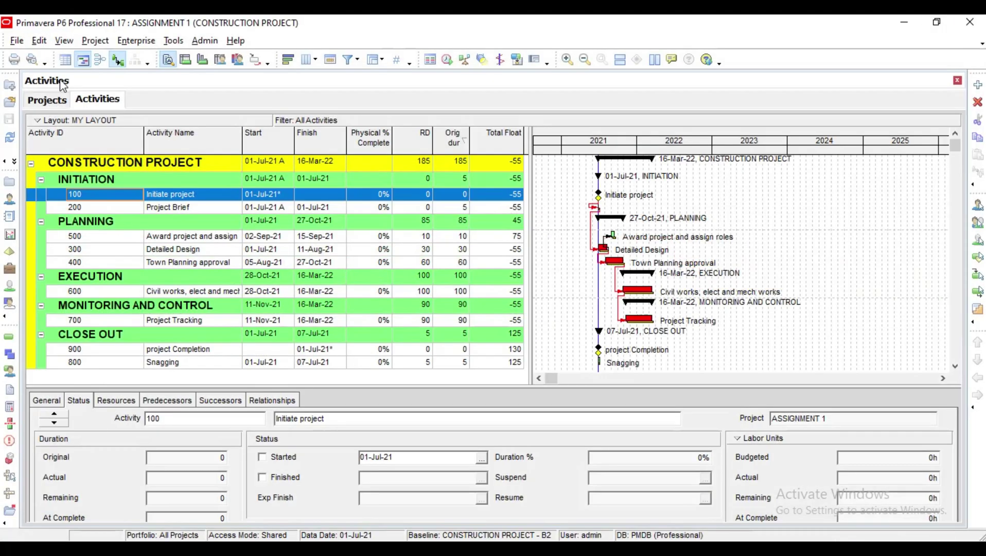
# Print the schedule with Microsoft Print to PDF, saving it as DFSSAFDZSFX in the current folder, and dismiss the completion message
pyautogui.click(17, 40)
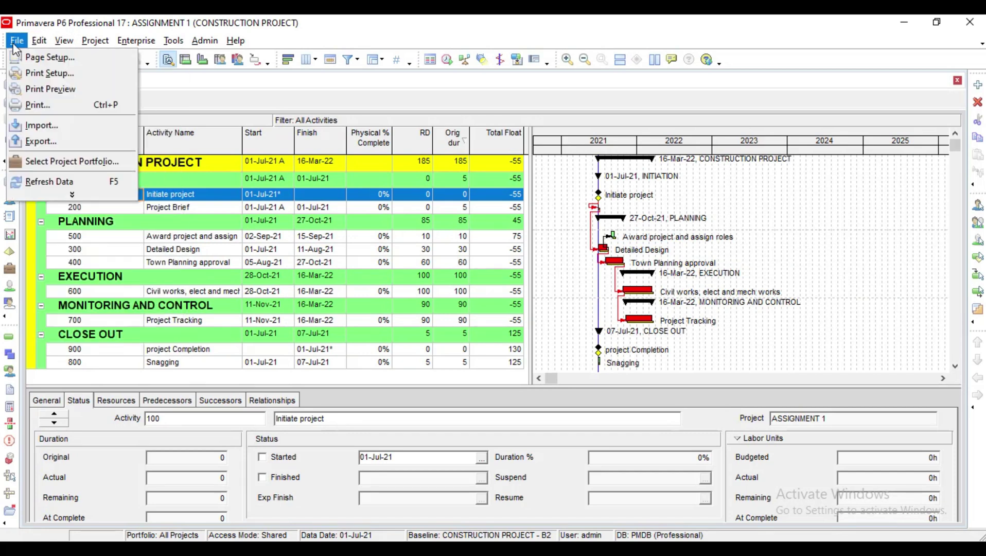
pyautogui.click(35, 105)
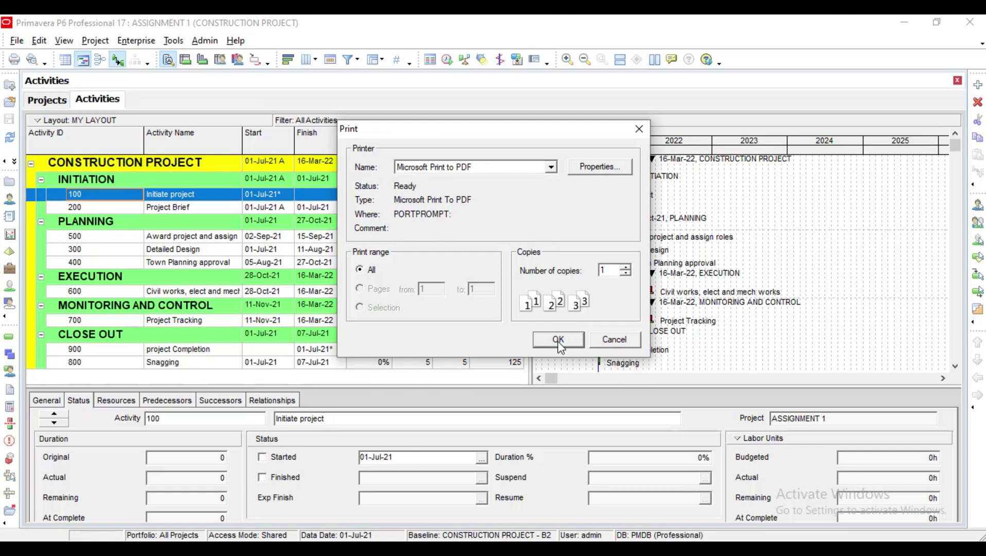
pyautogui.click(551, 166)
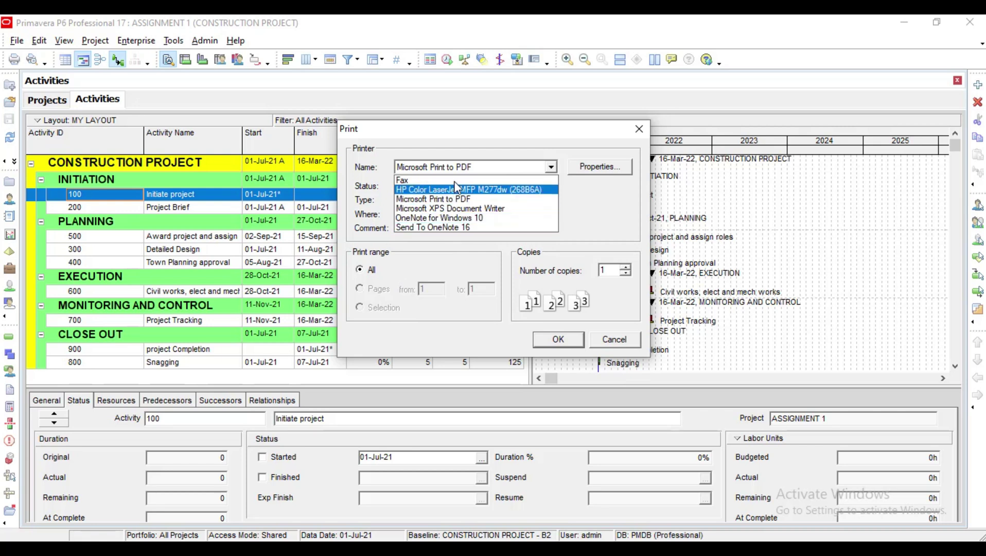
pyautogui.click(615, 210)
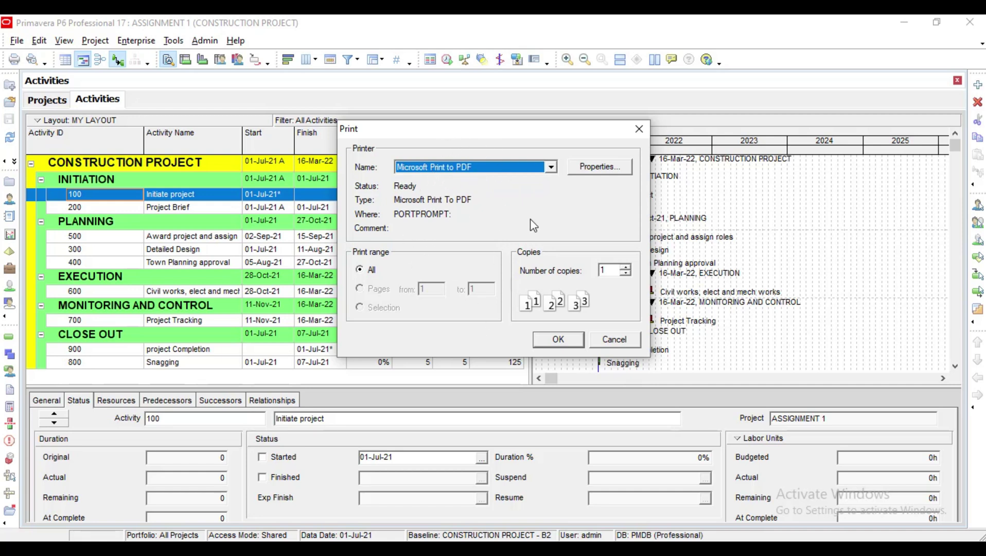
pyautogui.click(558, 339)
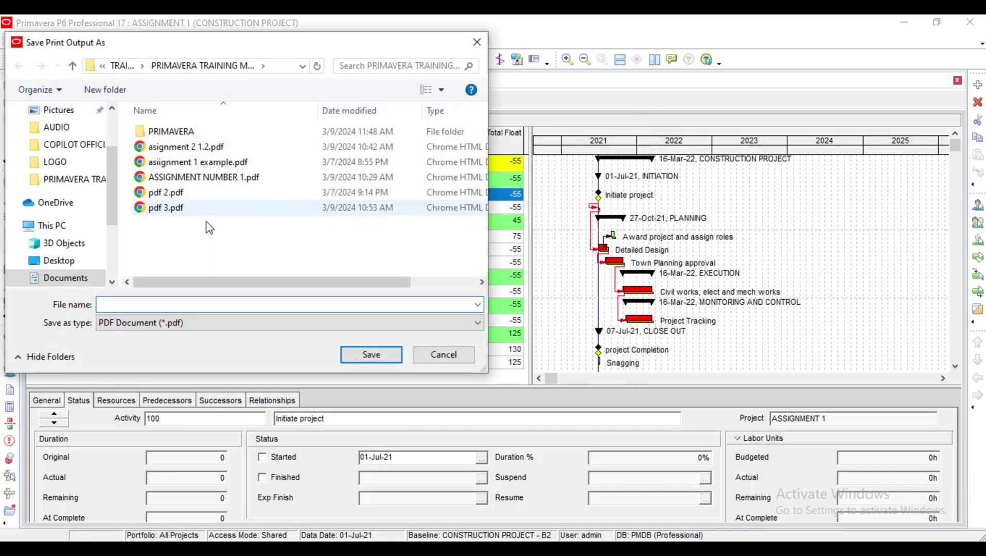
pyautogui.write('DFSSAFDZSFX')
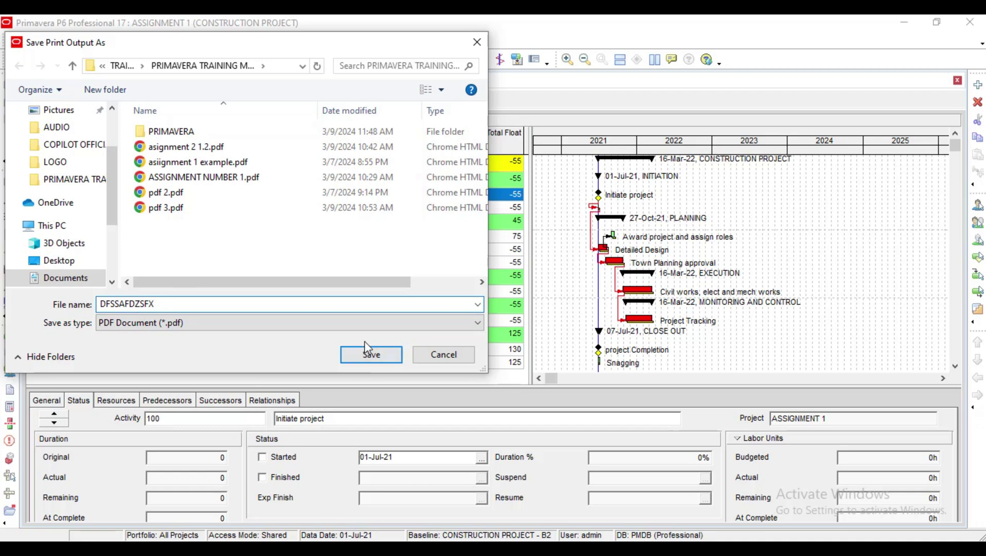
pyautogui.click(366, 354)
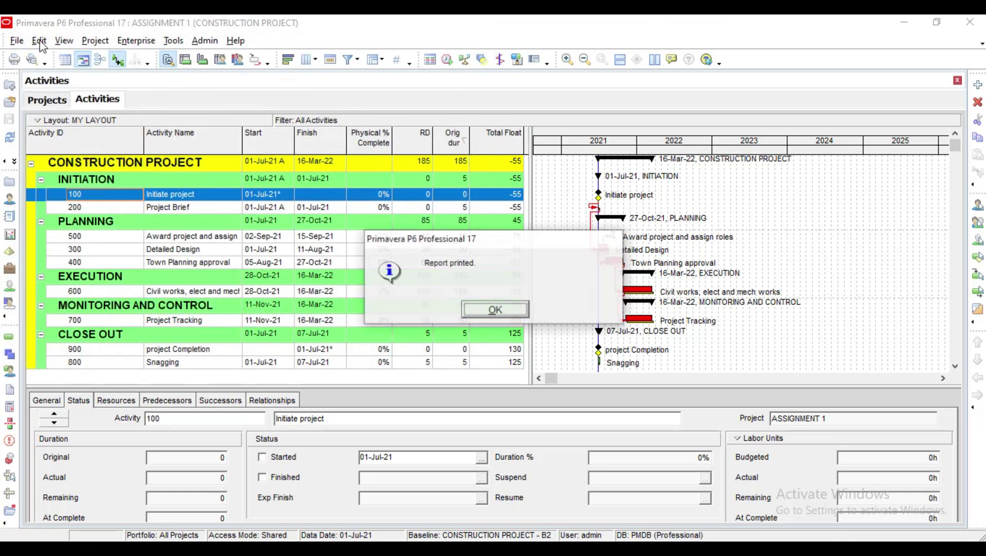
pyautogui.click(470, 310)
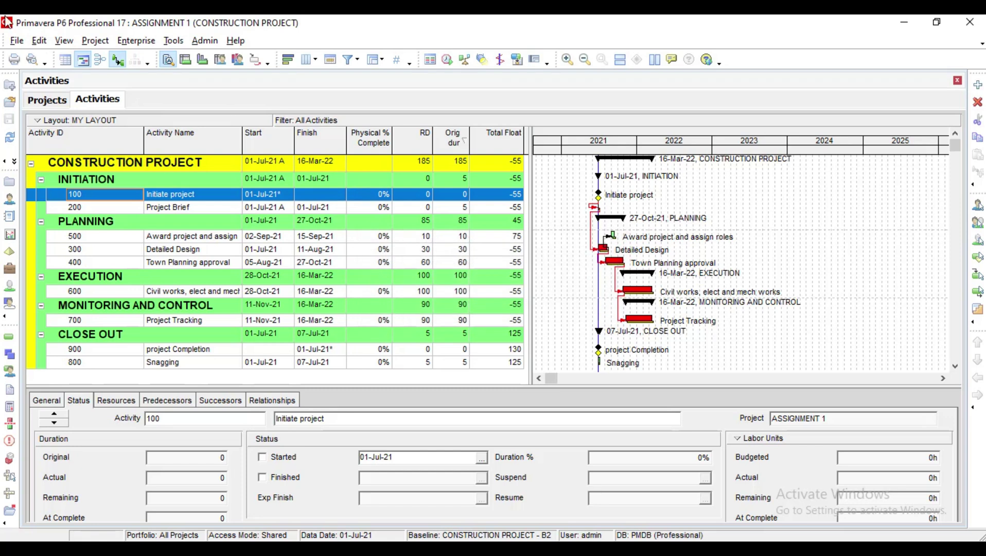
# Start a project export, look through the Primavera PM (XER) versions, and select Spreadsheet - (XLSX) as the export format
pyautogui.click(17, 41)
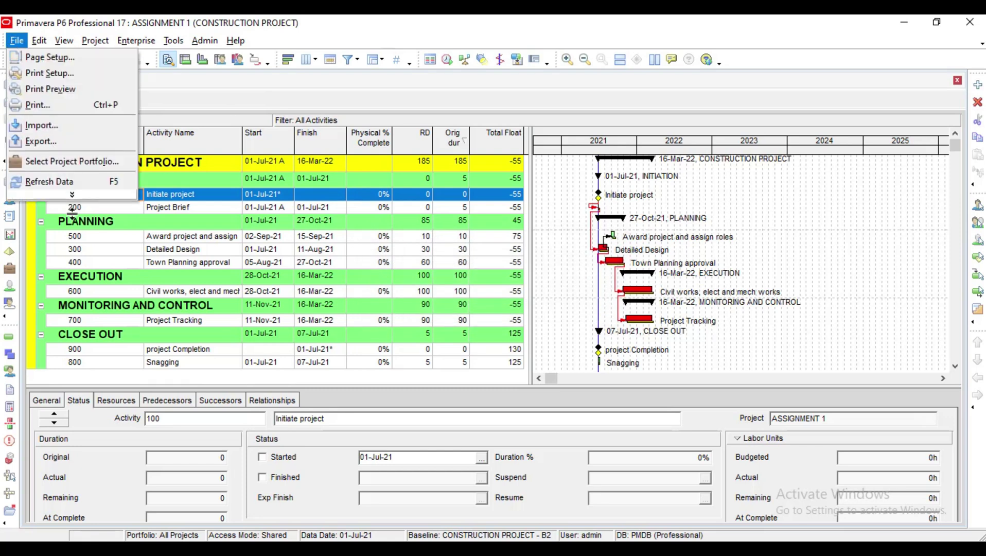
pyautogui.click(73, 195)
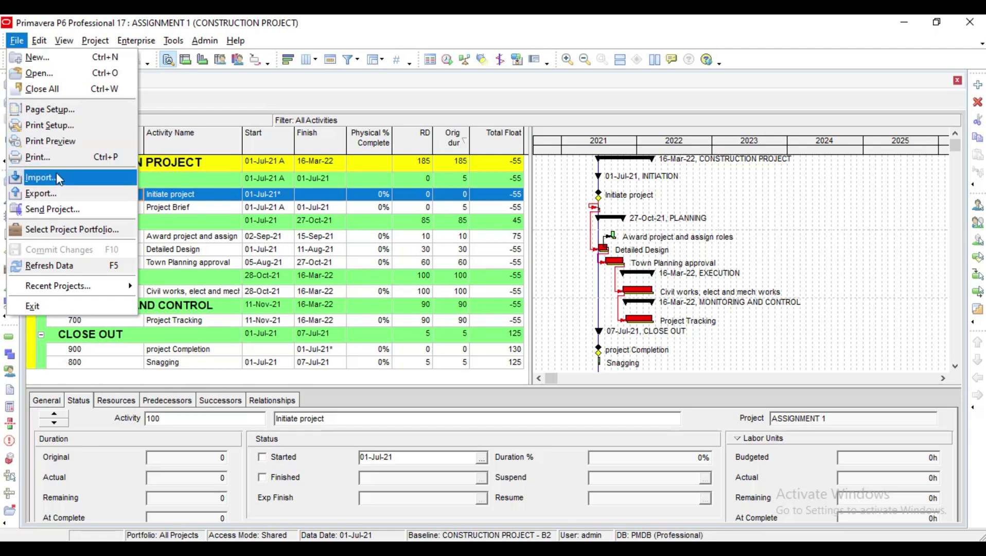
pyautogui.click(36, 195)
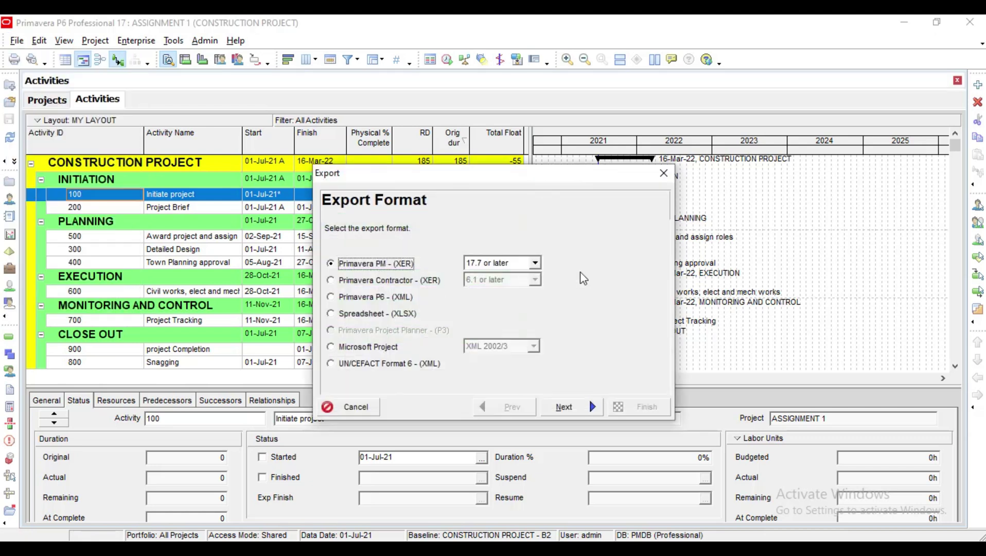
pyautogui.click(535, 265)
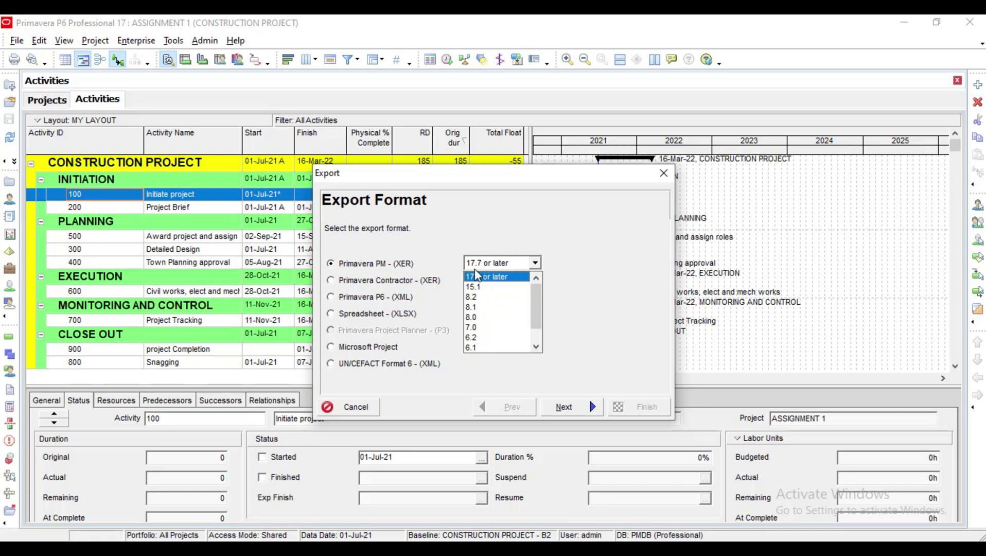
pyautogui.click(488, 264)
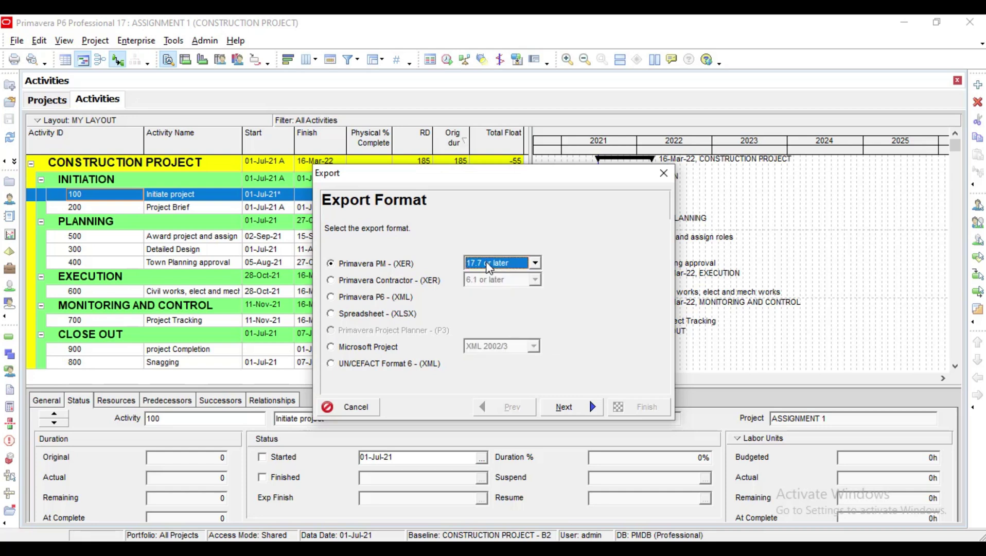
pyautogui.click(332, 314)
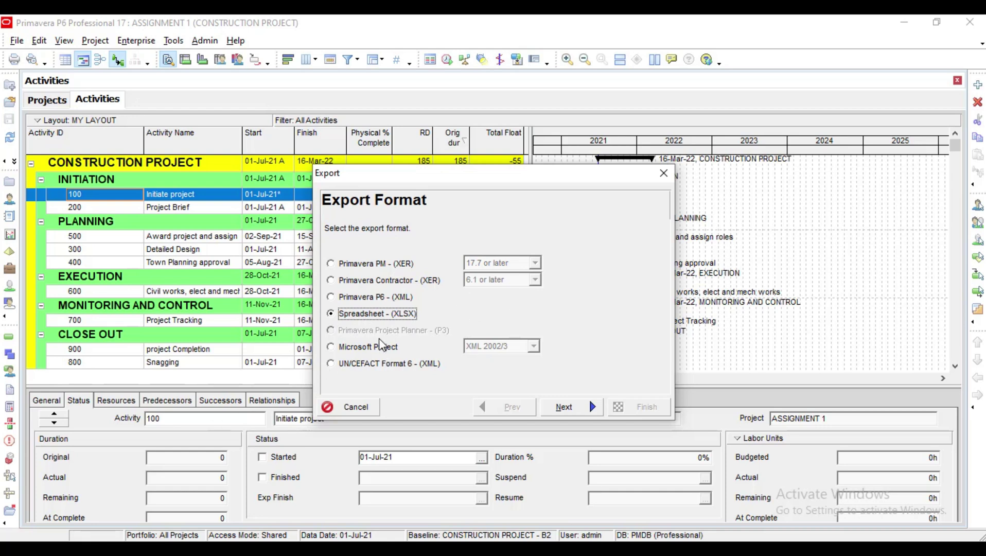
# Set the export format to Microsoft Project XML 2002/3, keep ASSIGNMENT 1 for export, and continue to the confirmation without a template
pyautogui.click(331, 348)
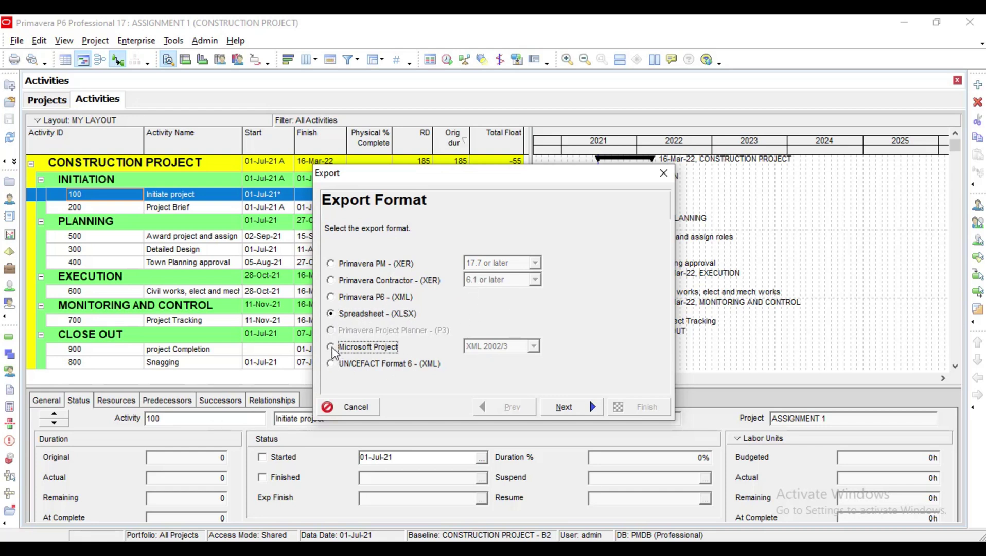
pyautogui.click(533, 347)
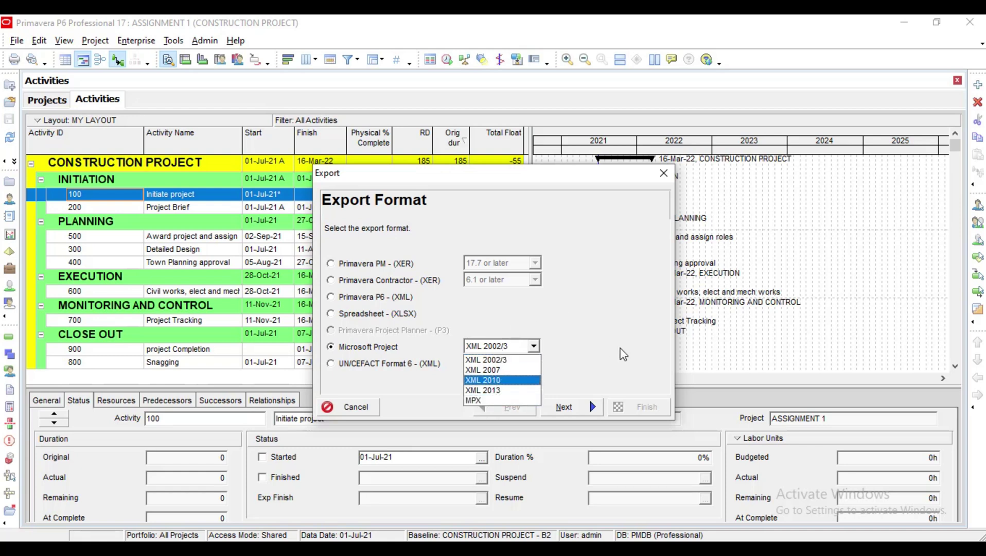
pyautogui.click(599, 326)
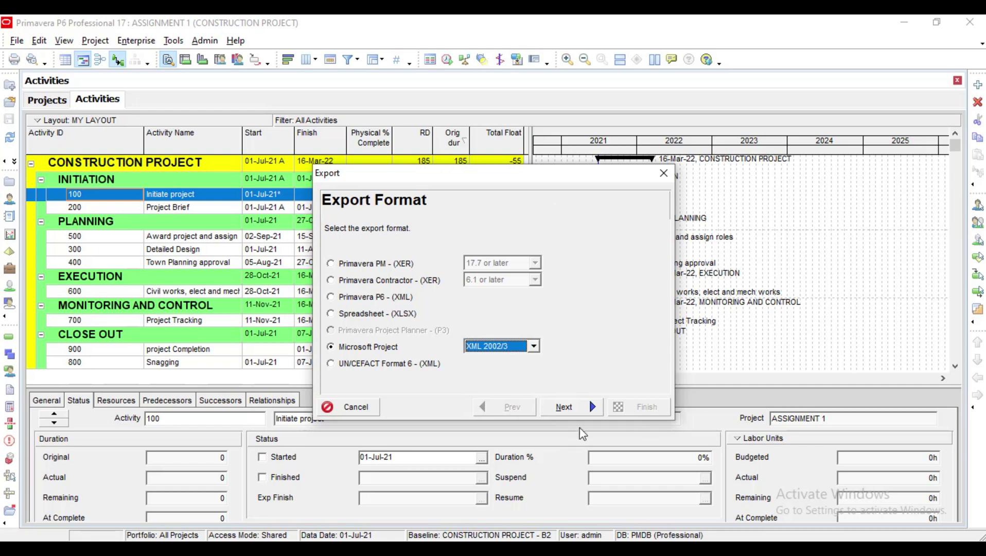
pyautogui.click(579, 411)
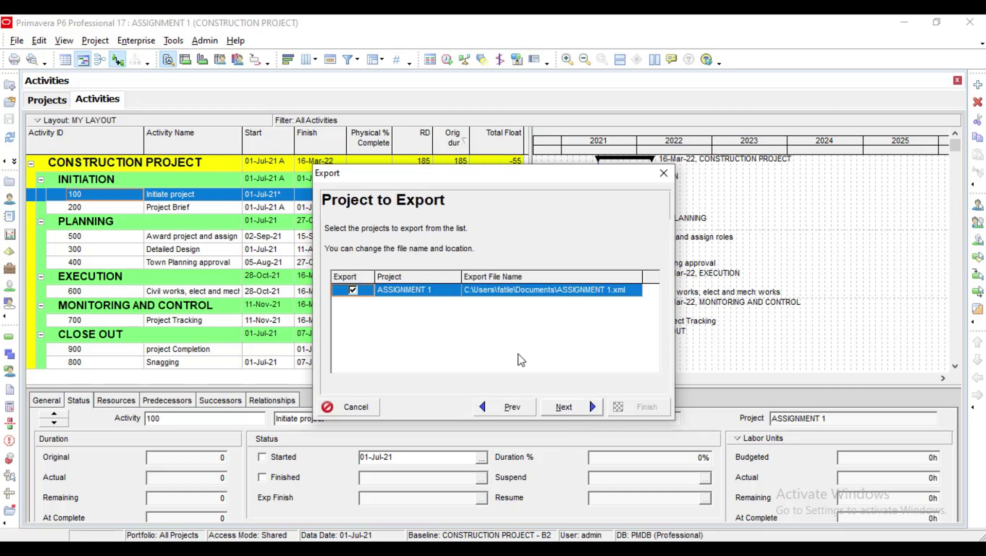
pyautogui.click(569, 410)
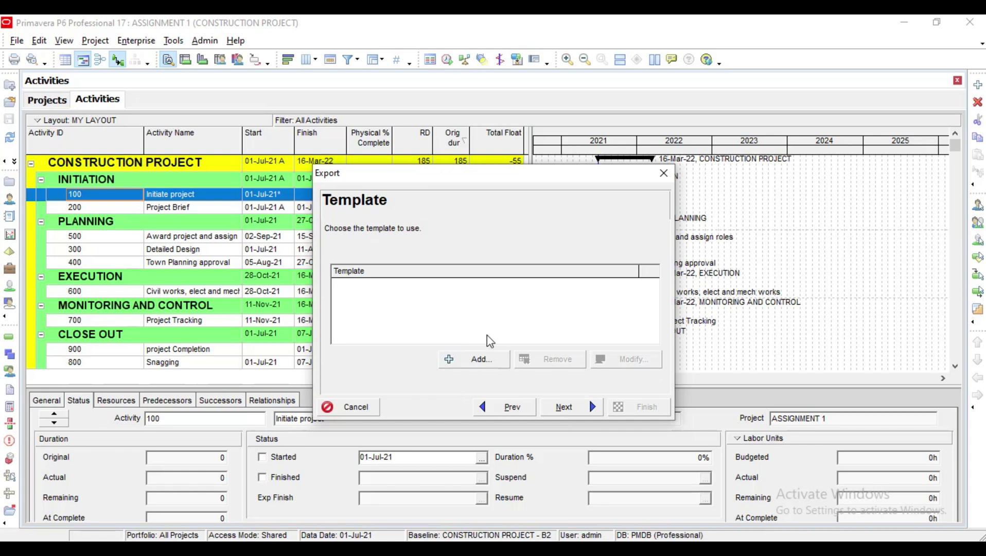
pyautogui.click(569, 412)
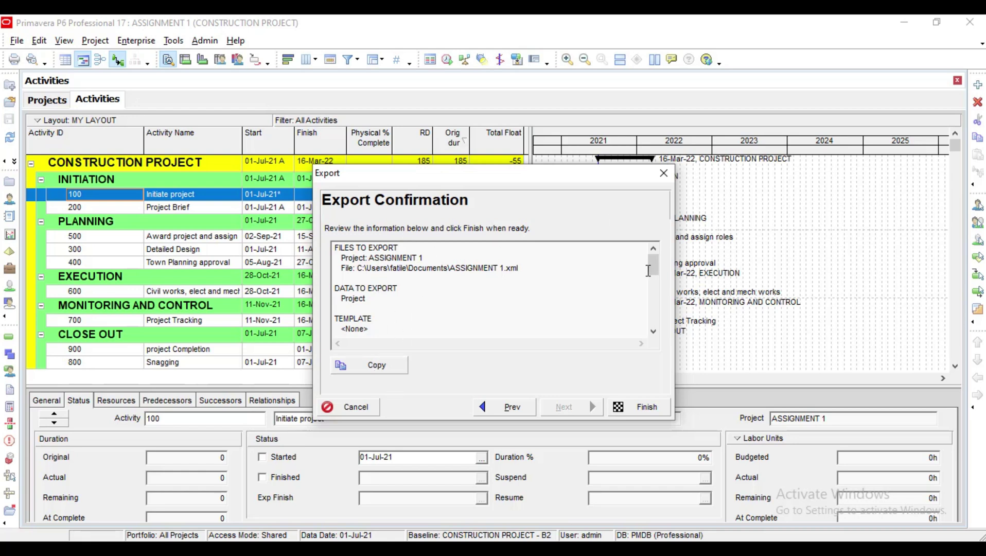
# Review the export summary, start exporting ASSIGNMENT 1, and cancel the running export
pyautogui.moveTo(654, 278); pyautogui.dragTo(645, 247)
pyautogui.click(634, 407)
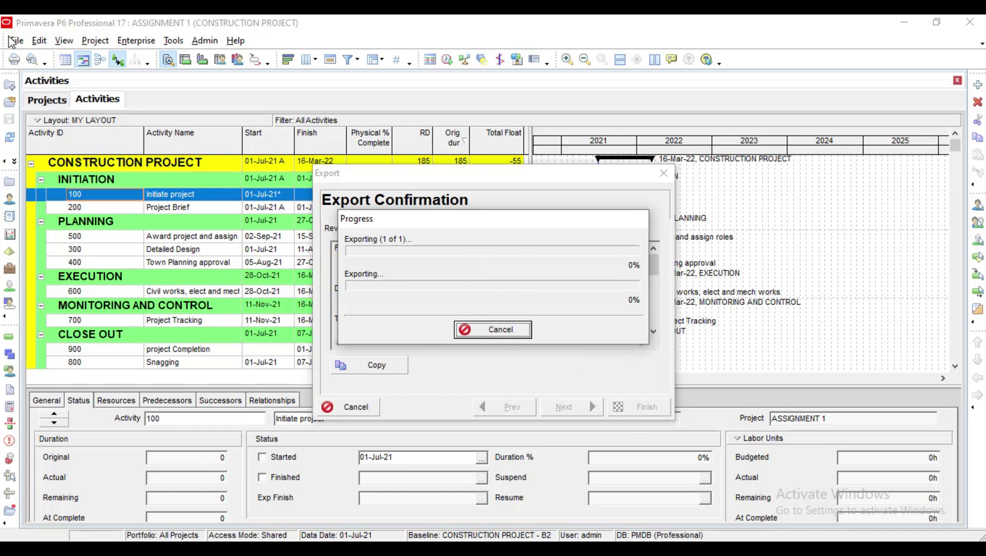
pyautogui.click(508, 334)
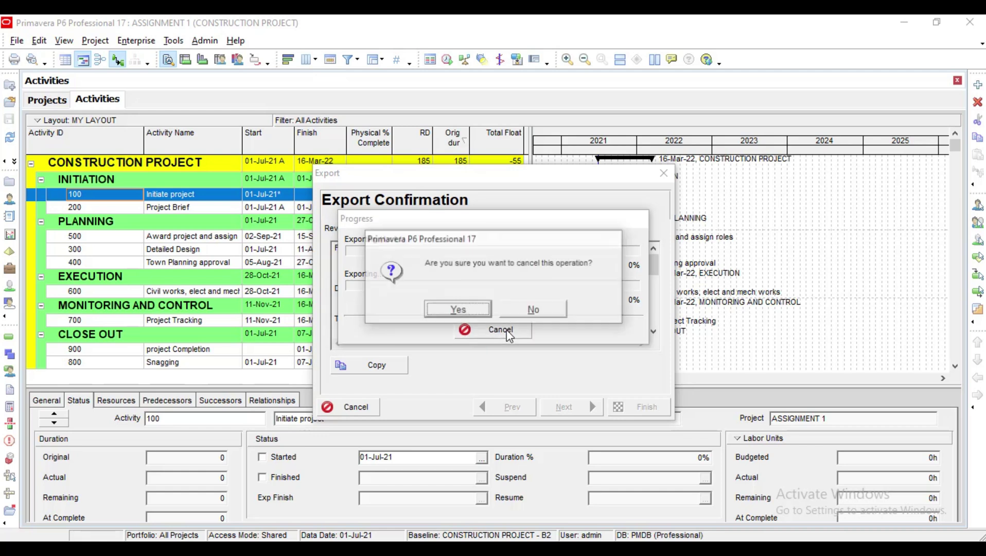
pyautogui.click(455, 311)
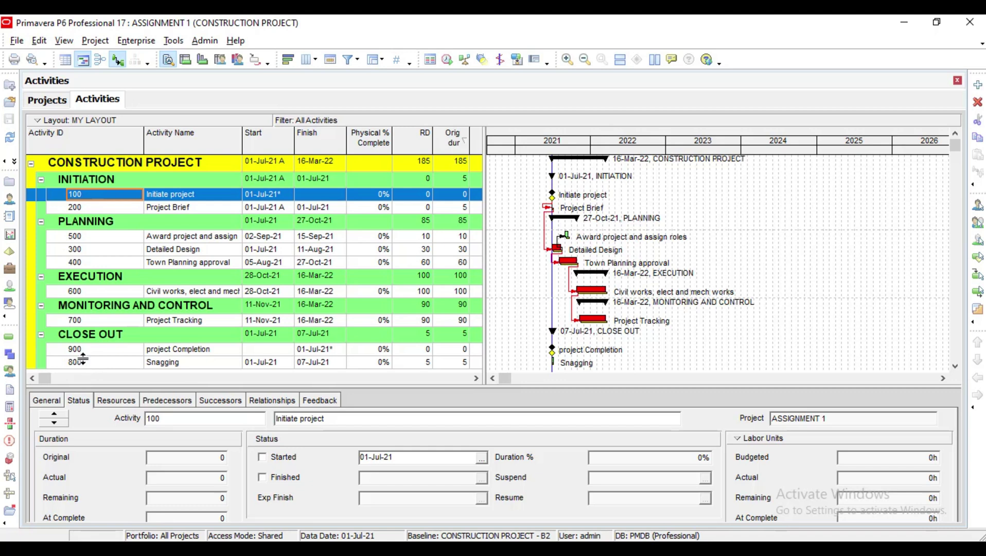
# Sort the construction project's activities by Activity ID
pyautogui.click(137, 135)
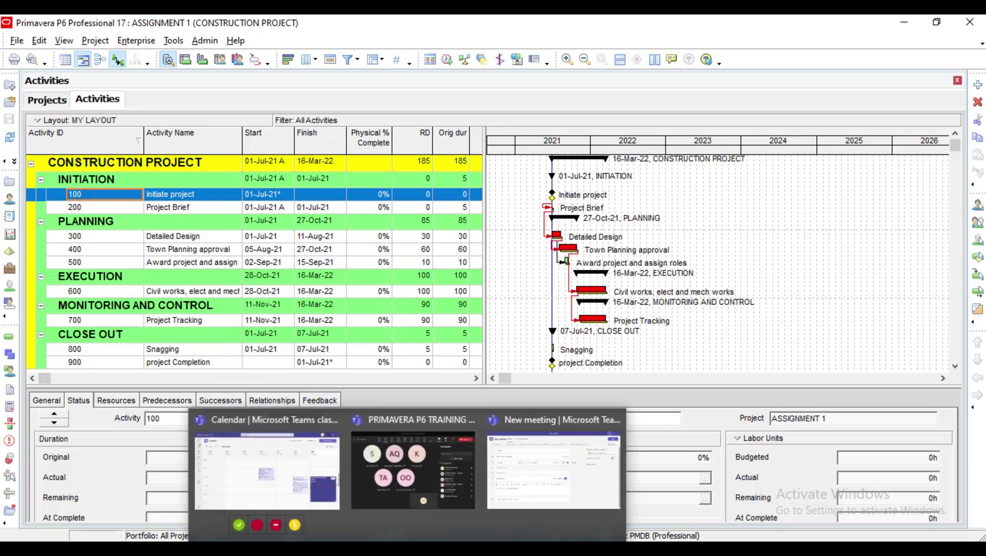
# Switch to the PRIMAVERA P6 TRAINING WEEK 2 meeting in Microsoft Teams and maximize its window
pyautogui.click(519, 484)
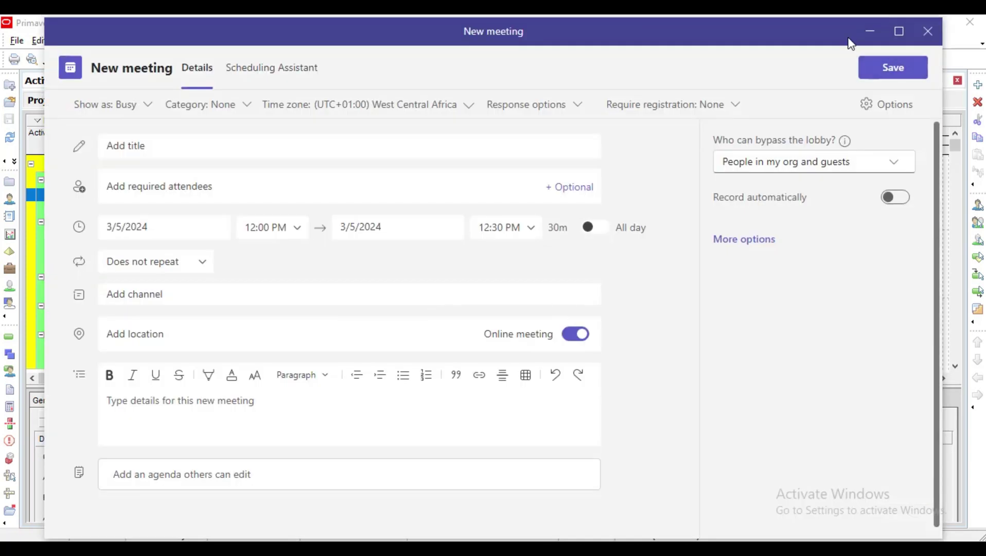
pyautogui.click(870, 32)
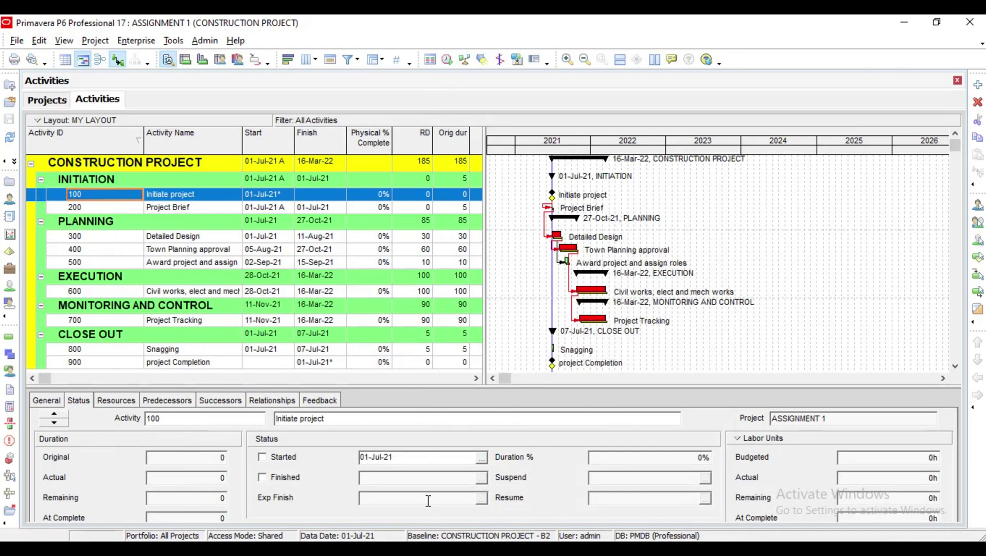
pyautogui.moveTo(407, 549)
pyautogui.click(362, 488)
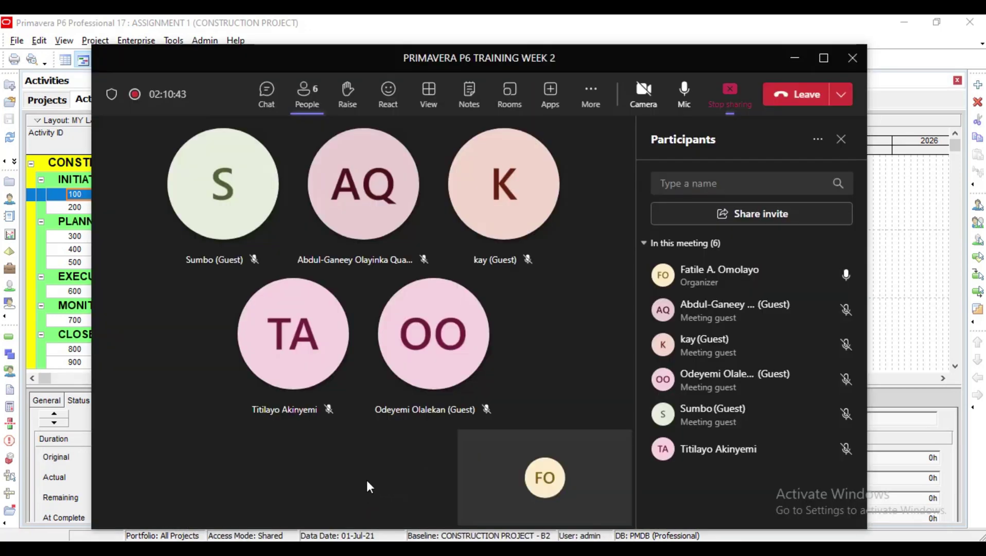
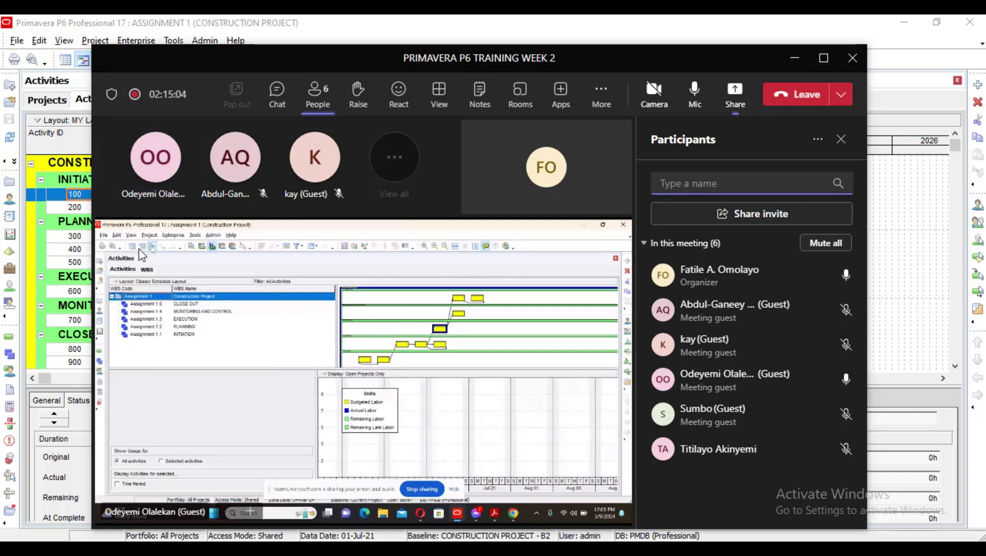
pyautogui.click(824, 58)
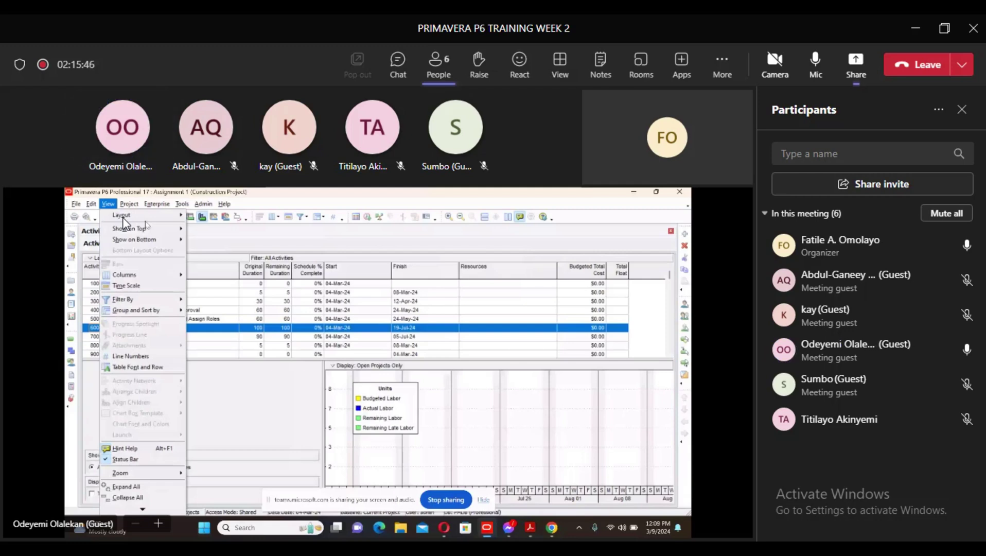
# Leave the shared project's layout unsaved and open the Classic Schedule Layout from the global layouts
pyautogui.click(206, 237)
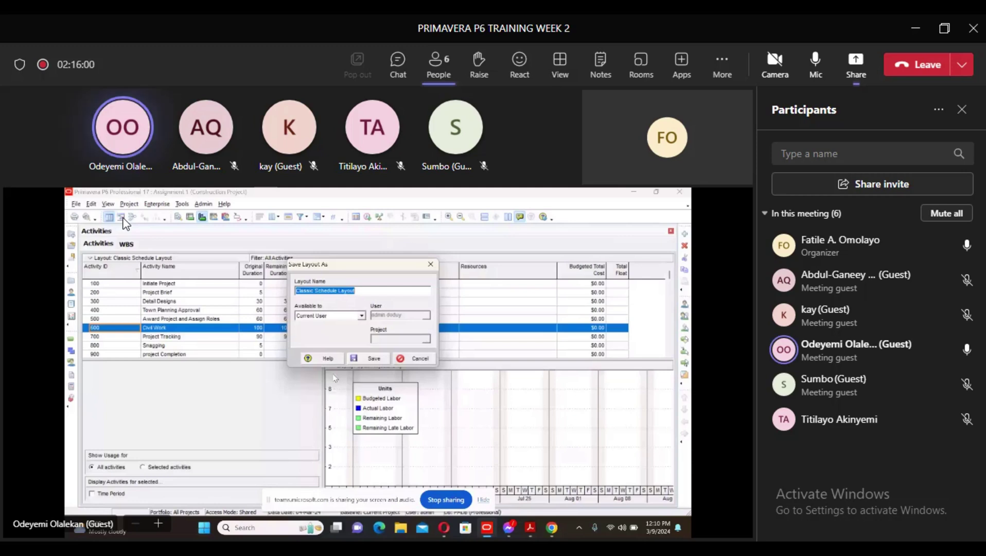
pyautogui.click(430, 265)
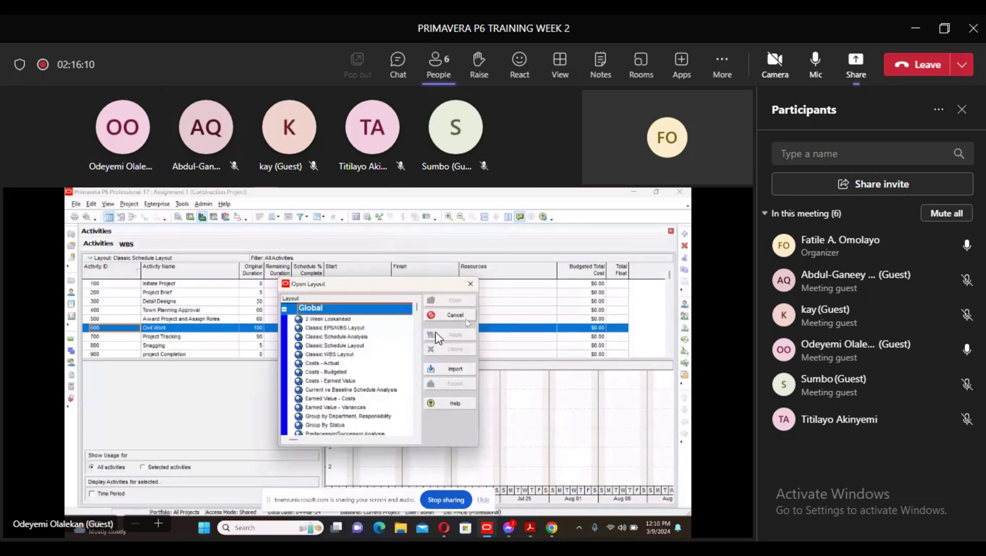
pyautogui.doubleClick(343, 346)
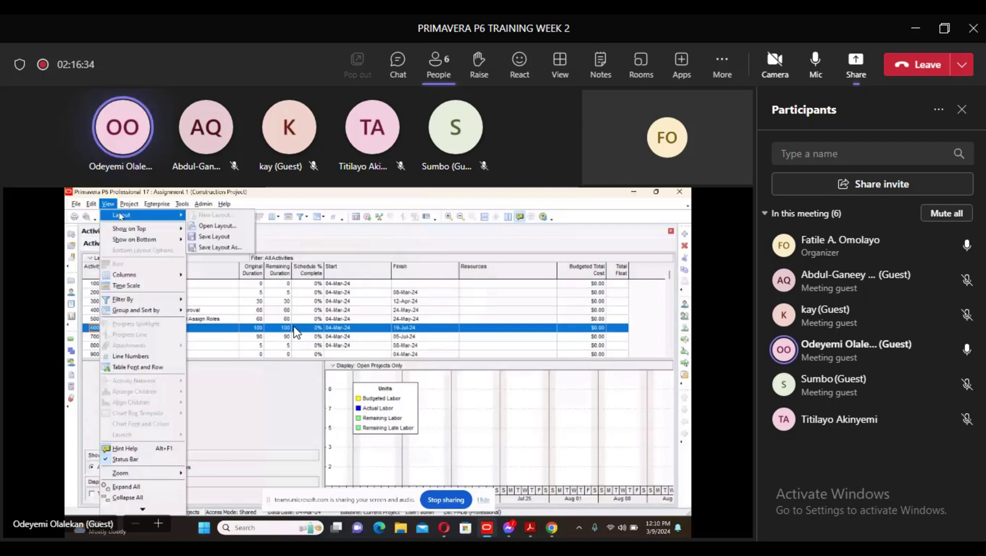
# Open the Classic EPS/WBS Layout in the shared project and show the activity Details below the activity table
pyautogui.click(219, 226)
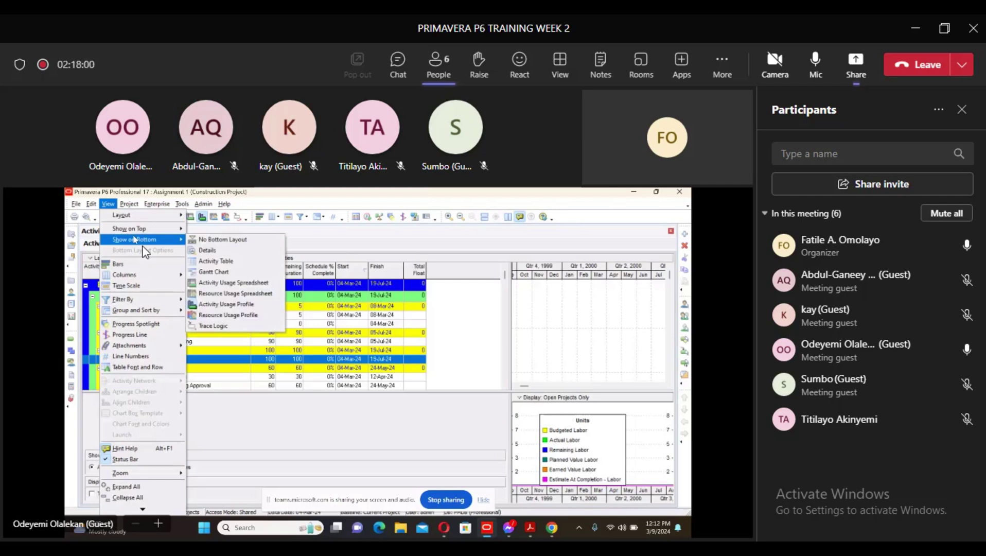
pyautogui.click(213, 250)
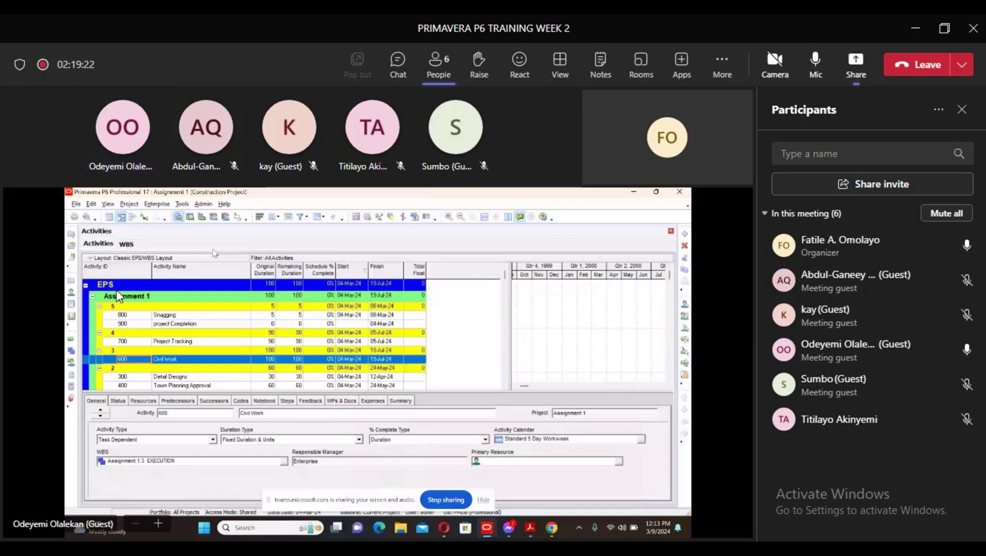
# Discard the changes to the Classic EPS/WBS Layout and open the Classic Schedule Layout for the shared project
pyautogui.hotkey('alt', 'v')
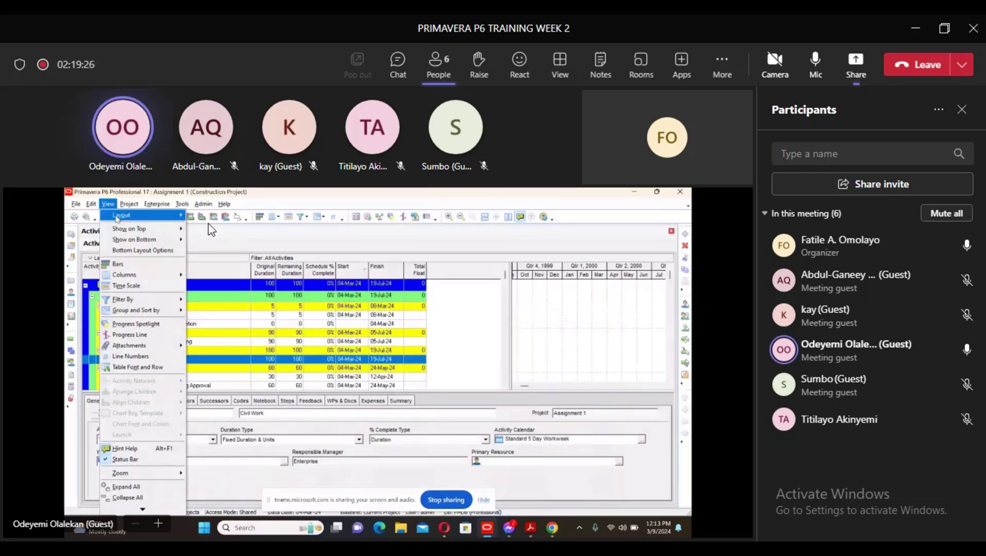
pyautogui.moveTo(116, 216)
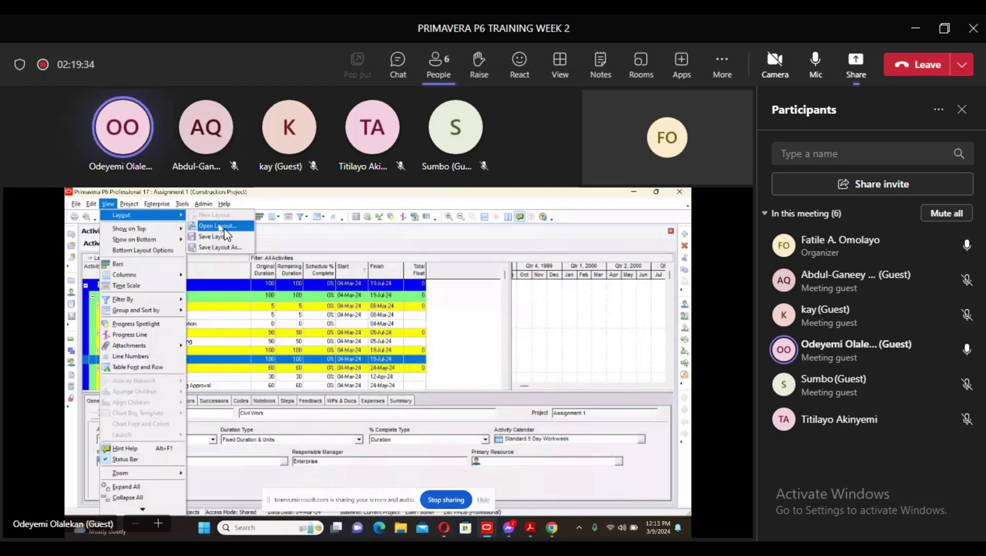
pyautogui.click(222, 227)
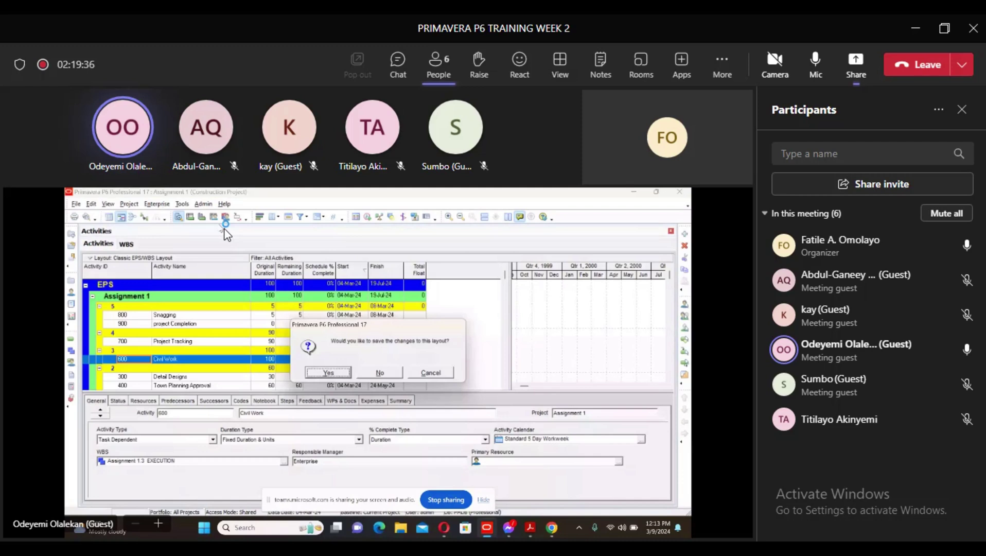
pyautogui.click(386, 374)
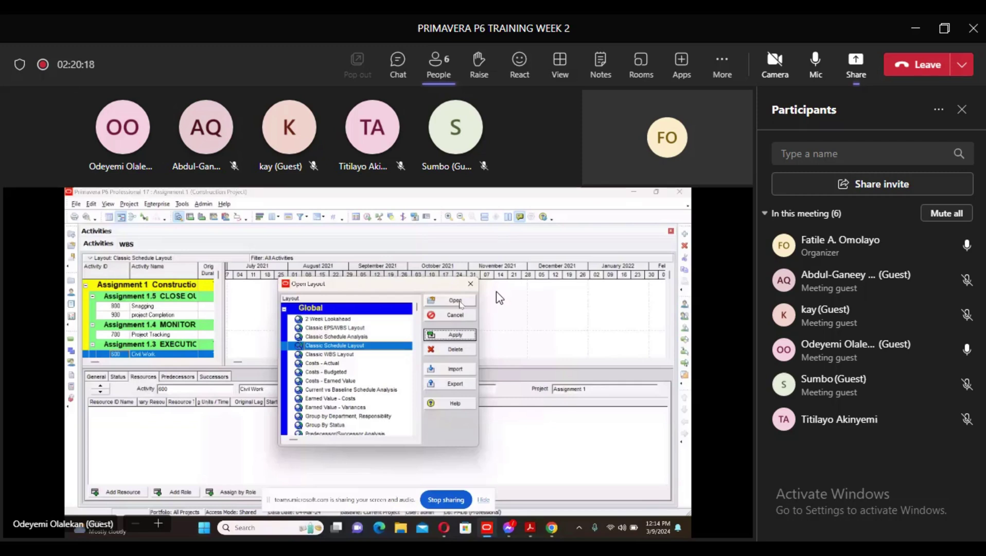
pyautogui.click(455, 300)
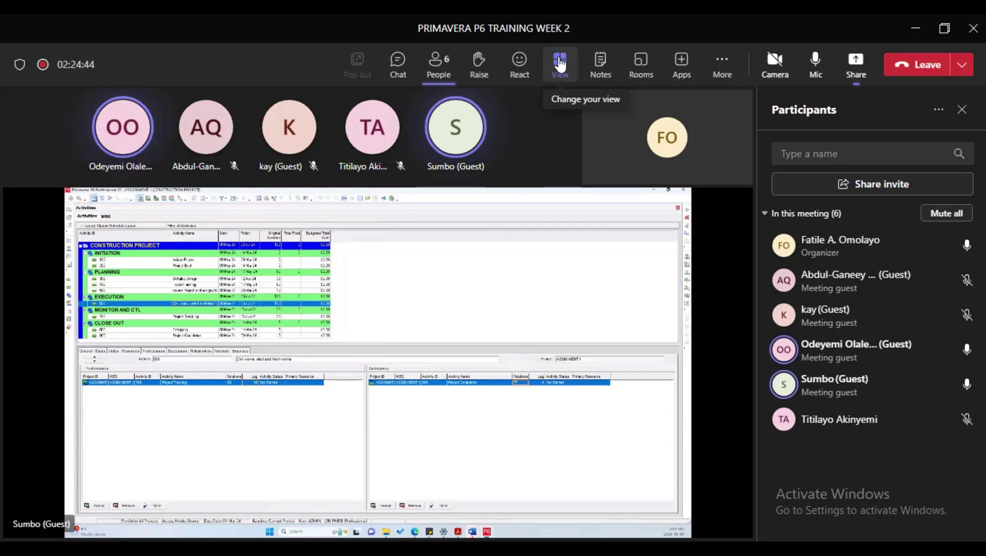
# Look through the meeting's view options and keep the Gallery view
pyautogui.click(560, 63)
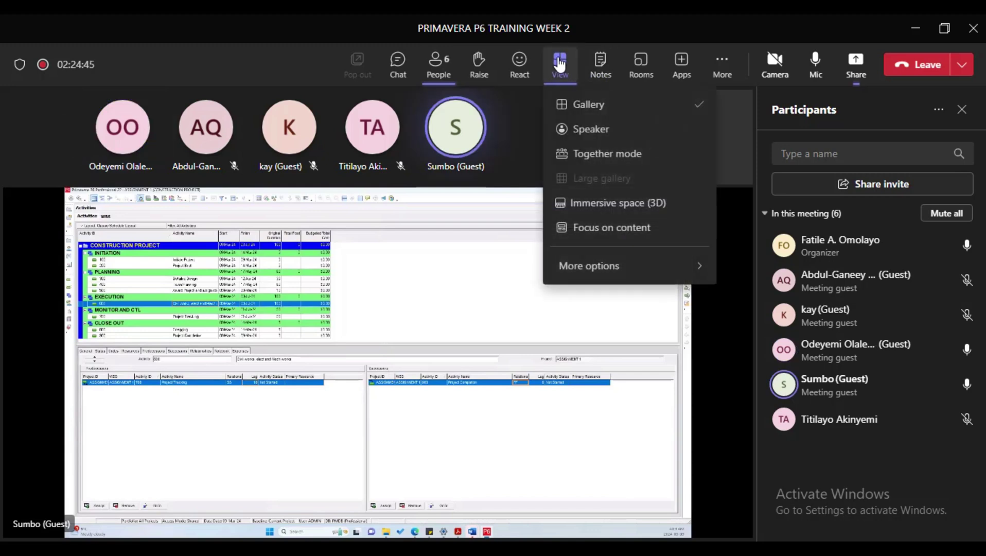
pyautogui.click(463, 291)
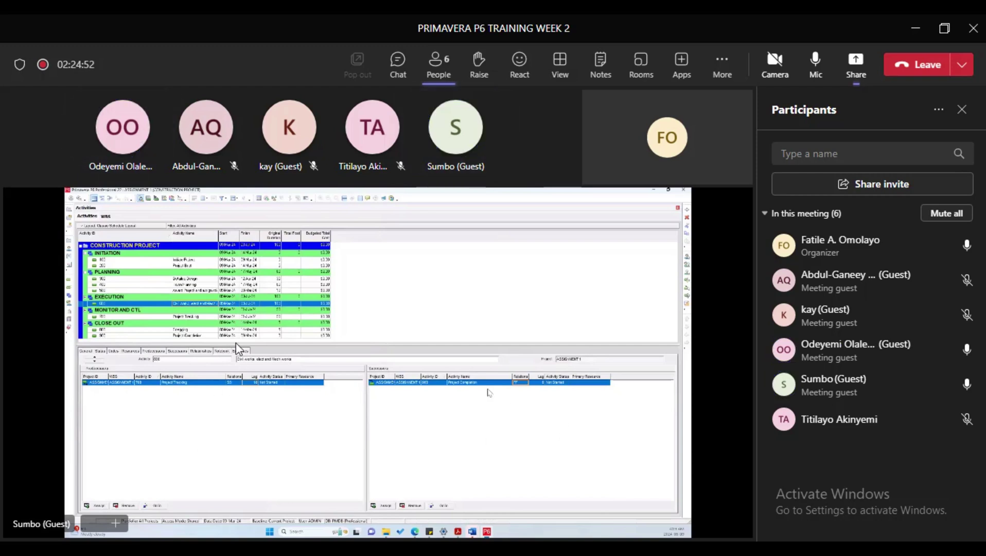
pyautogui.click(561, 64)
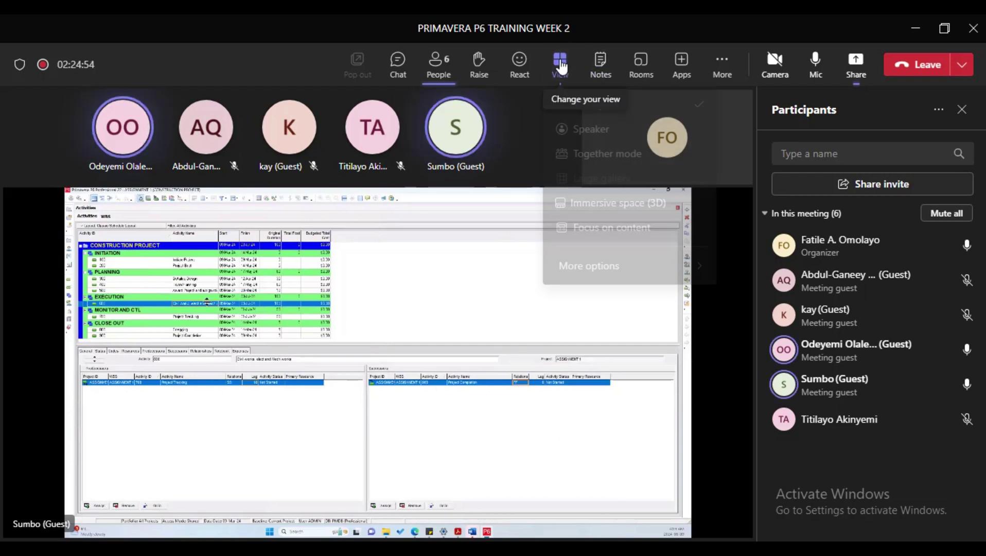
pyautogui.click(589, 103)
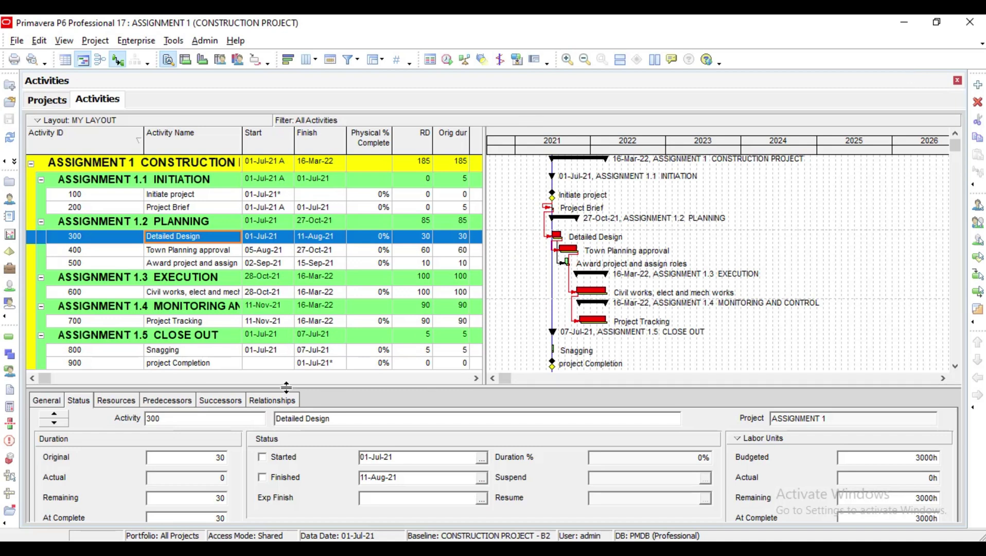
# Check the successors of the Detailed Design activity in Primavera P6 and return to the Teams meeting
pyautogui.click(213, 403)
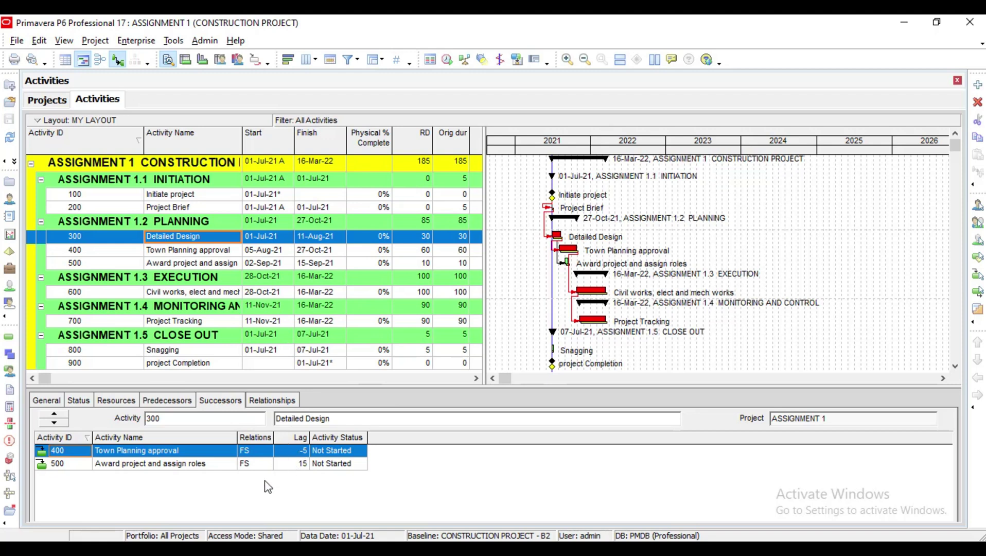
pyautogui.click(904, 22)
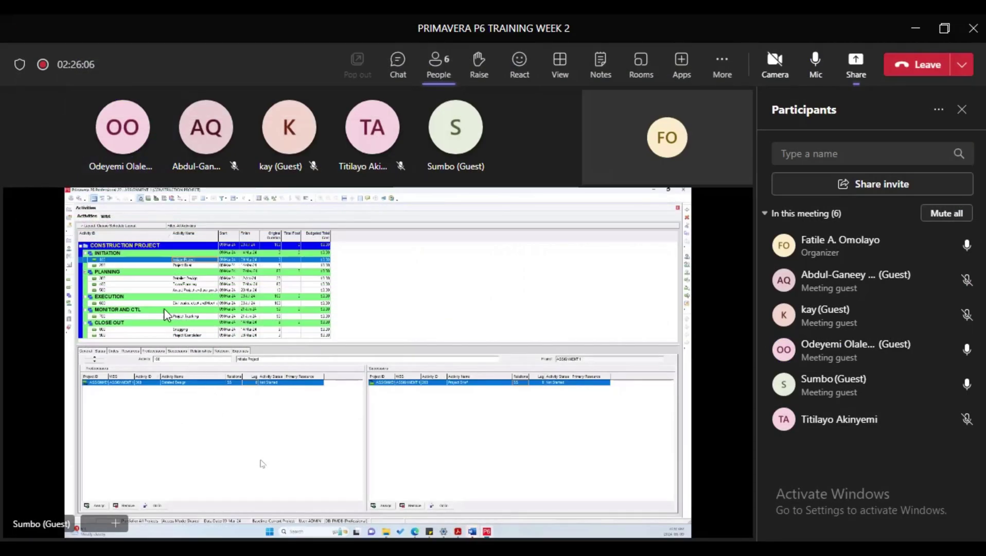
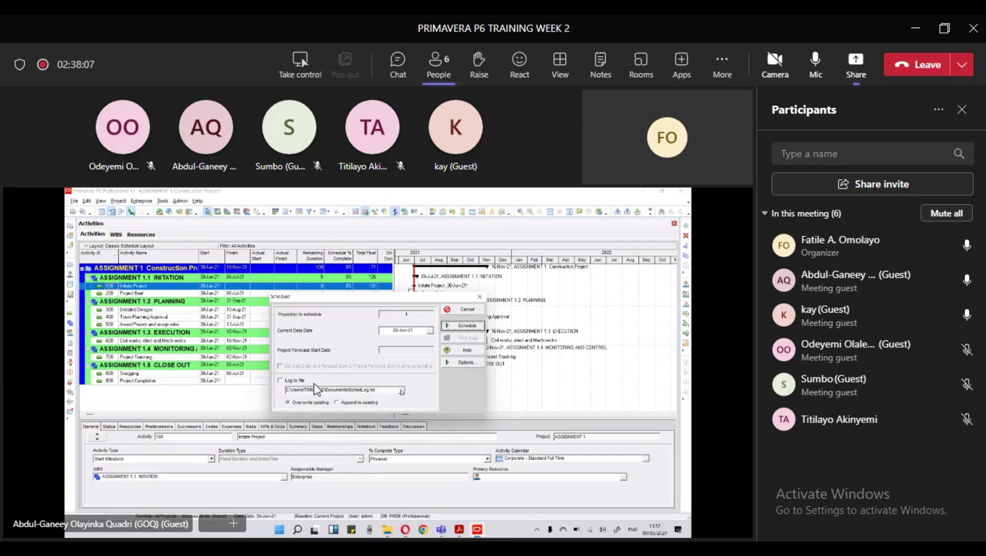
# Enable logging to a file for scheduling the shared project and start choosing the log file's location
pyautogui.click(281, 381)
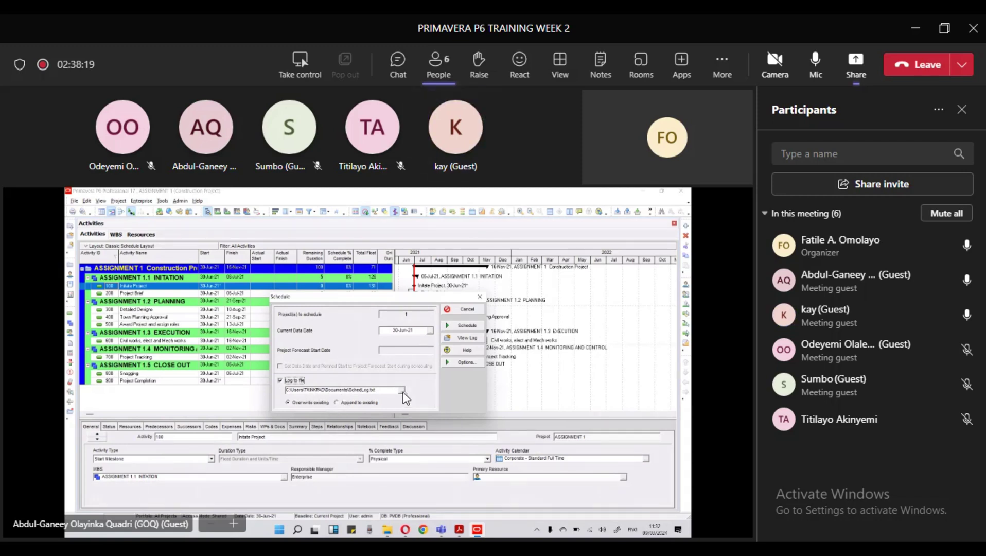
pyautogui.click(403, 393)
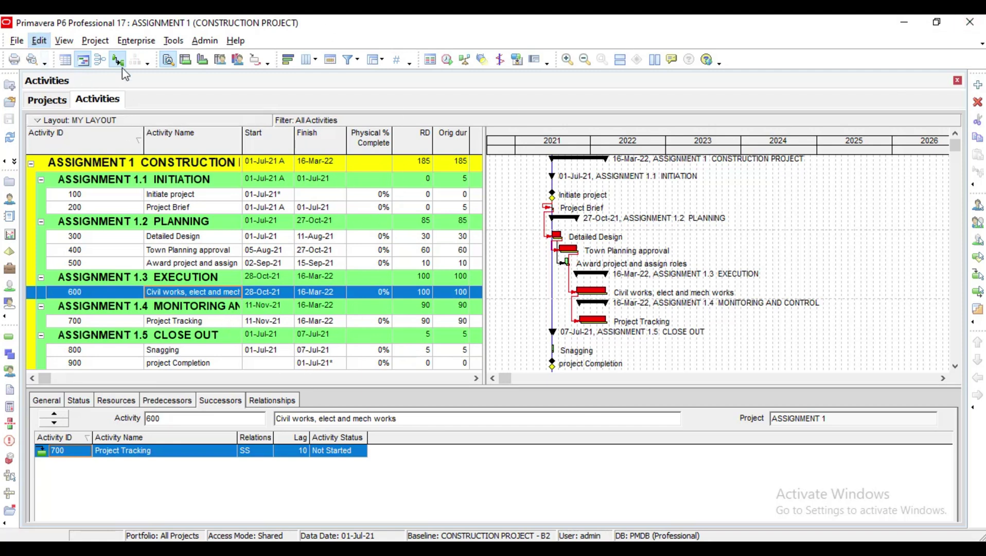
# Return to the list of all projects in Primavera P6
pyautogui.click(46, 99)
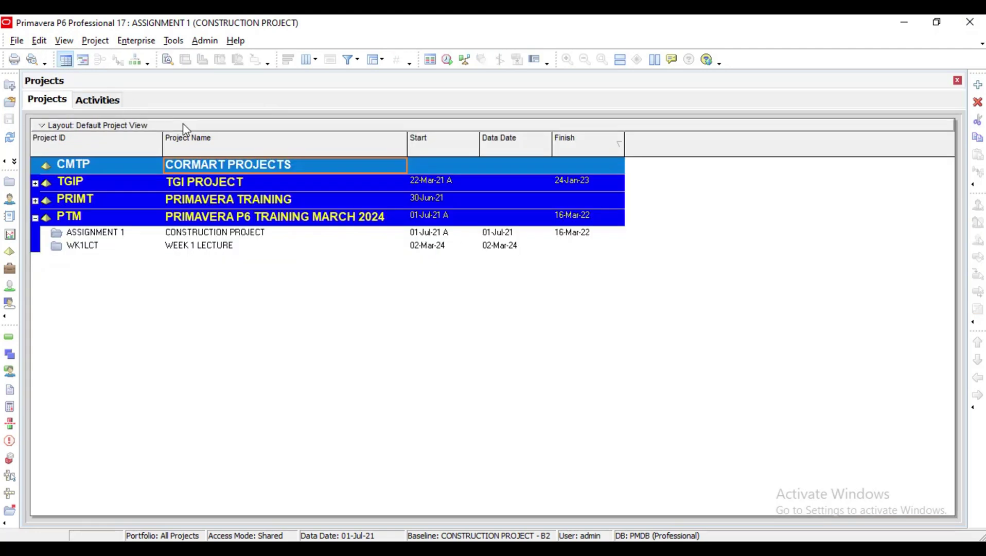
# Review the construction project's maintained baselines and its project and user baseline assignments without changing them
pyautogui.click(95, 40)
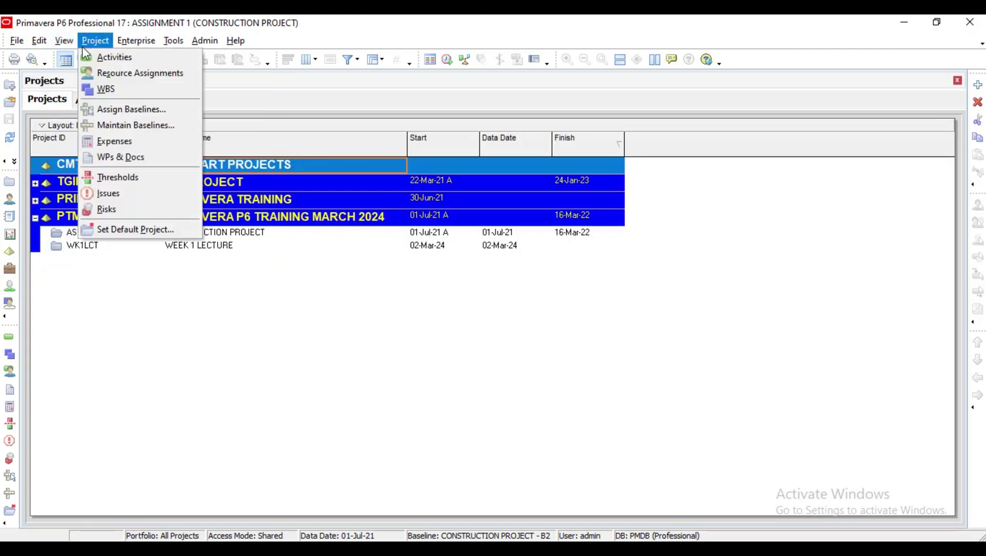
pyautogui.click(126, 123)
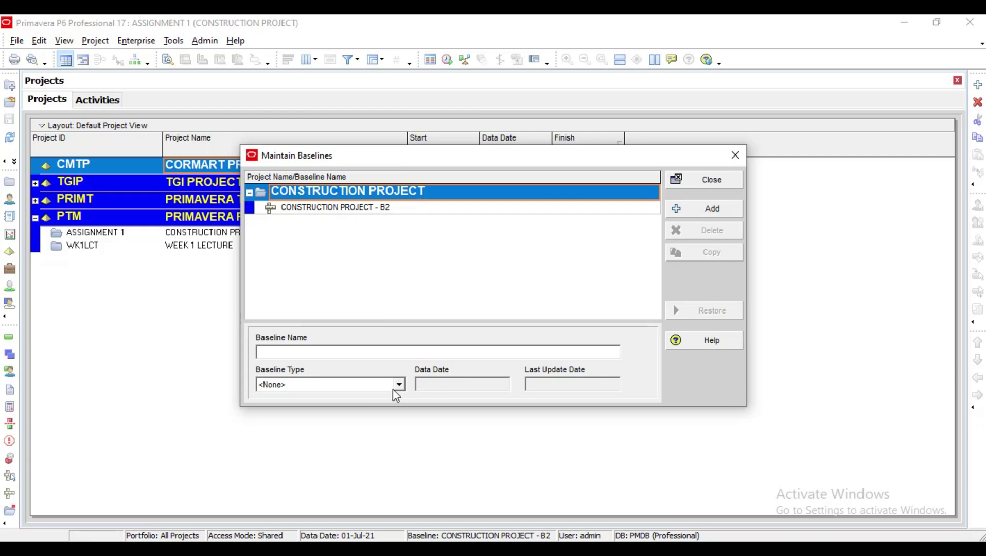
pyautogui.click(737, 154)
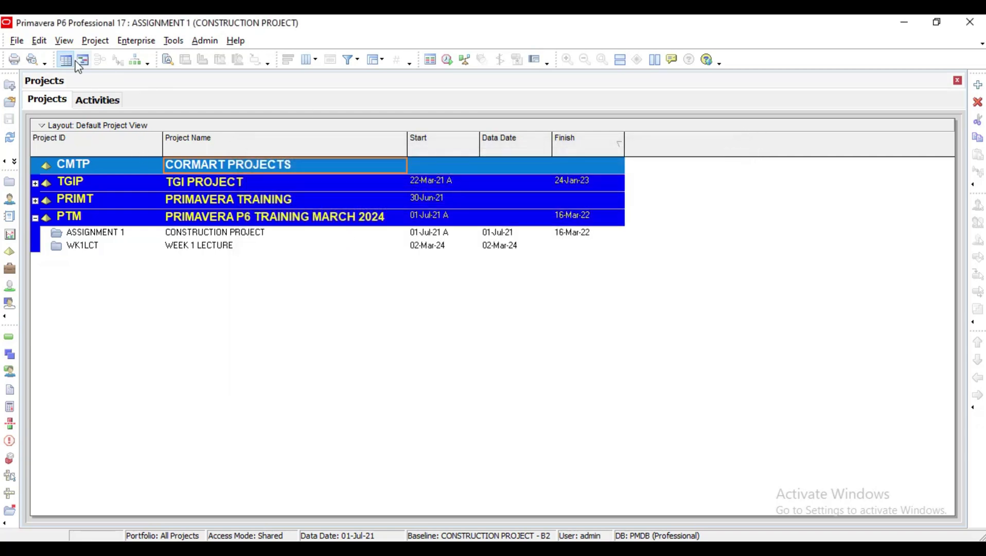
pyautogui.click(66, 43)
pyautogui.moveTo(95, 41)
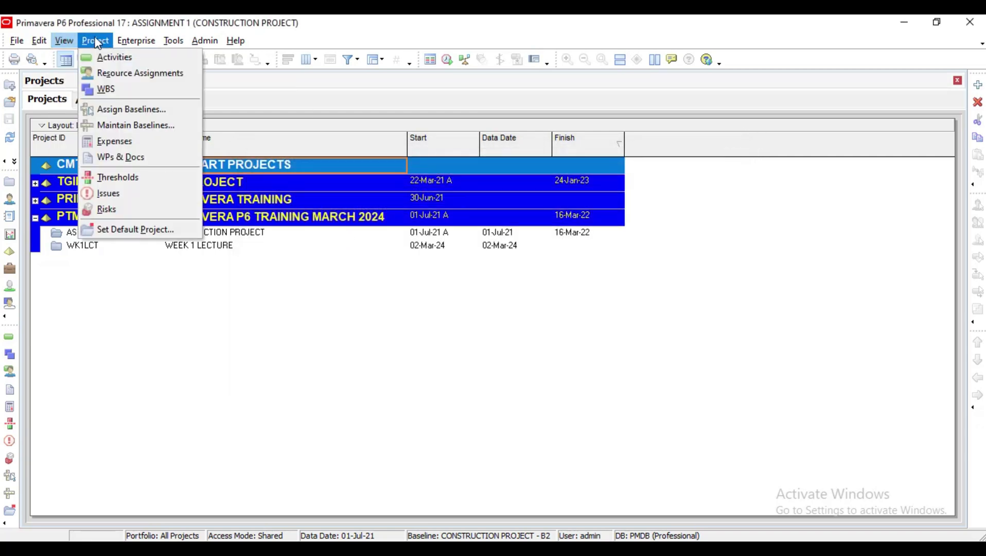
pyautogui.click(112, 109)
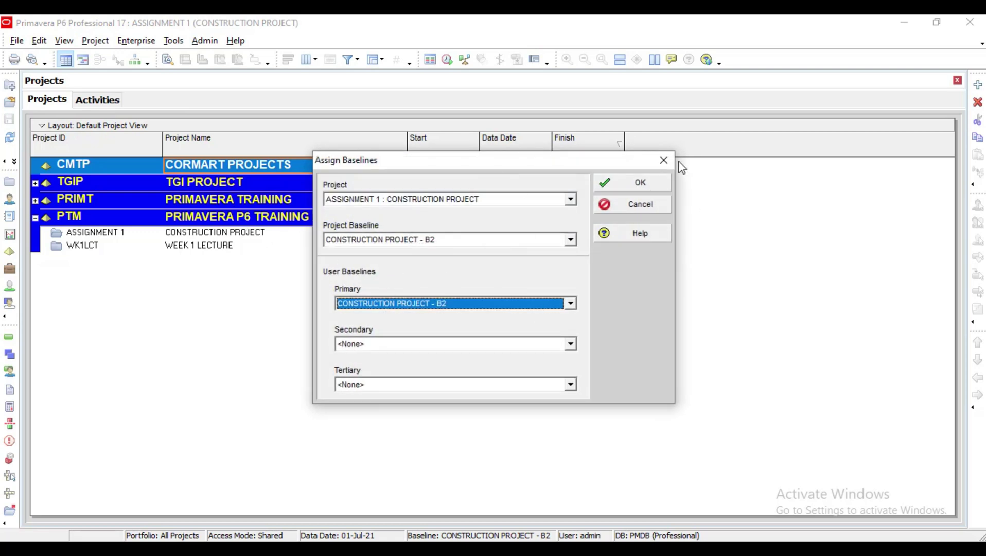
pyautogui.click(665, 160)
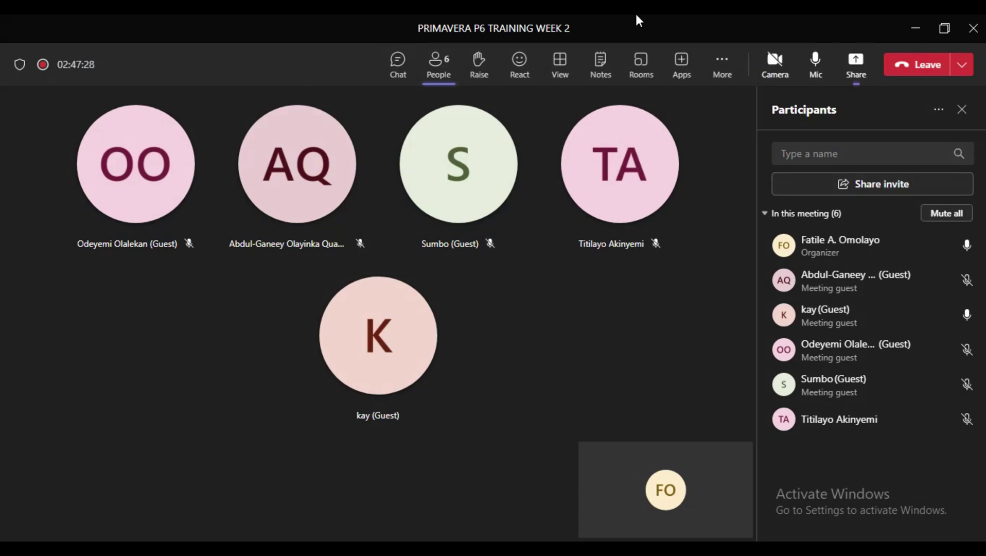
# Share the entire screen in the Teams meeting and switch back to Primavera P6
pyautogui.click(857, 63)
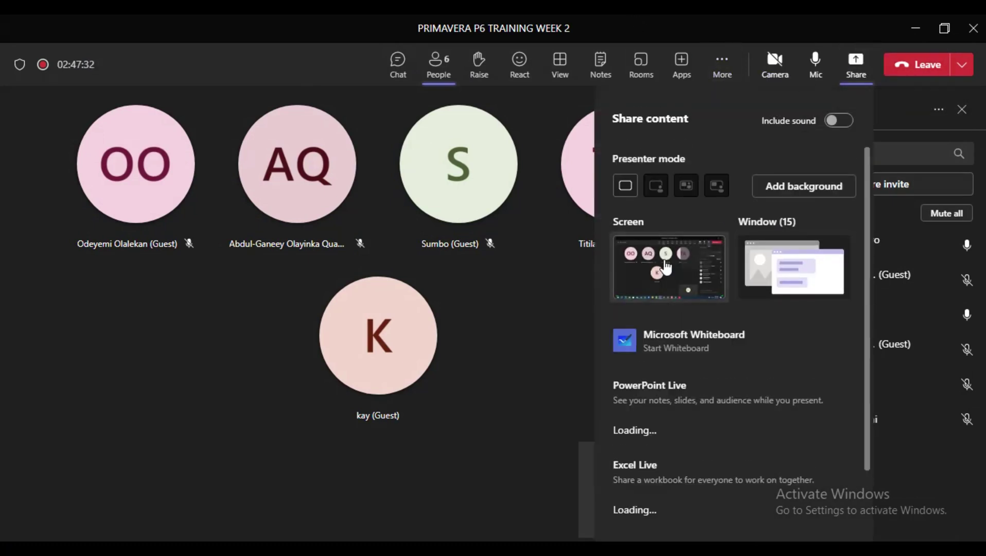
pyautogui.click(662, 266)
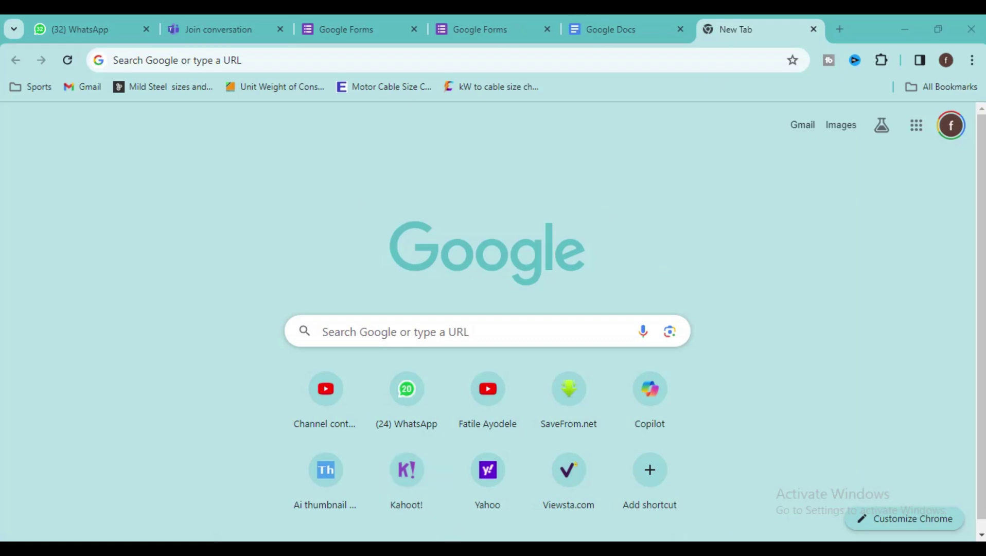
pyautogui.hotkey('alt', 'Tab')
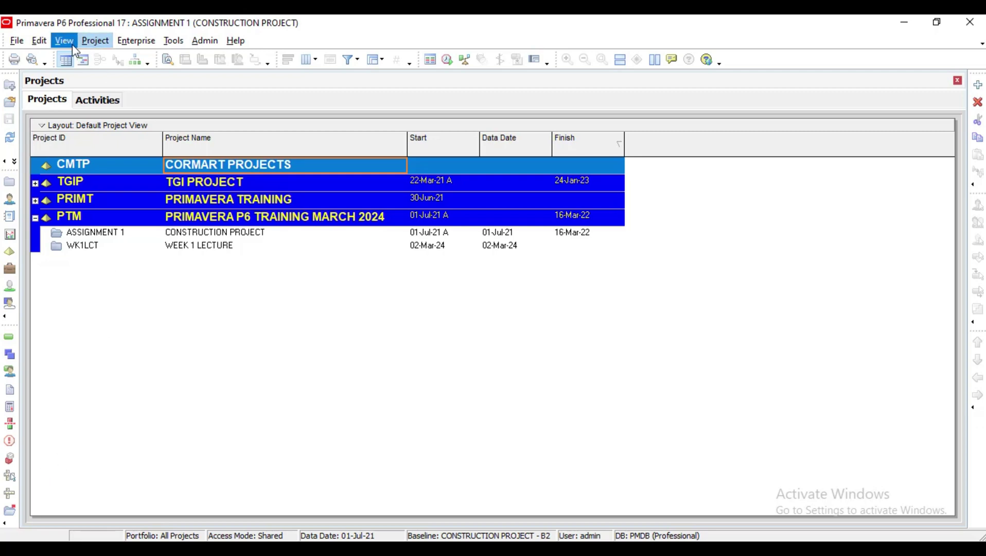
# Start importing a project from an XER file, with Project as the import type, up to the file selection
pyautogui.click(37, 43)
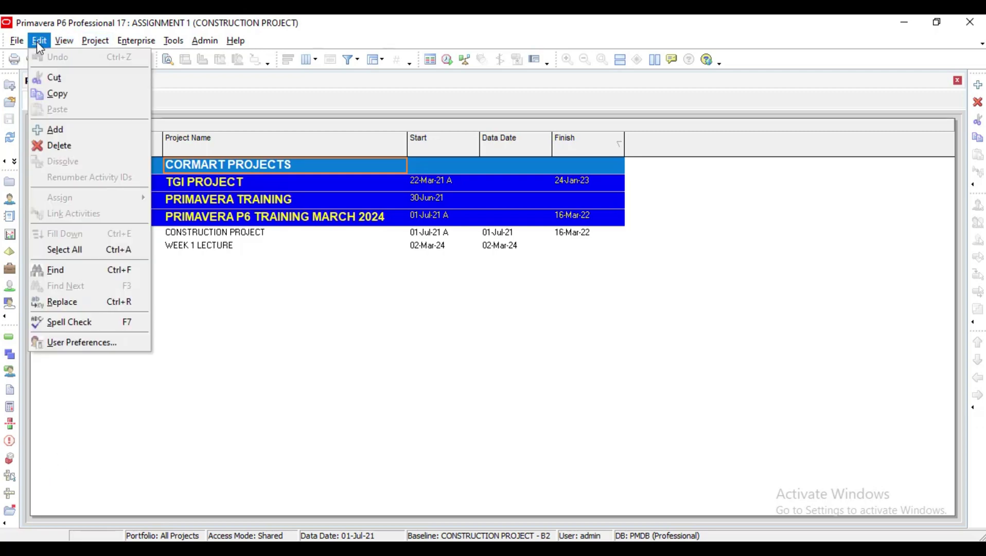
pyautogui.click(16, 43)
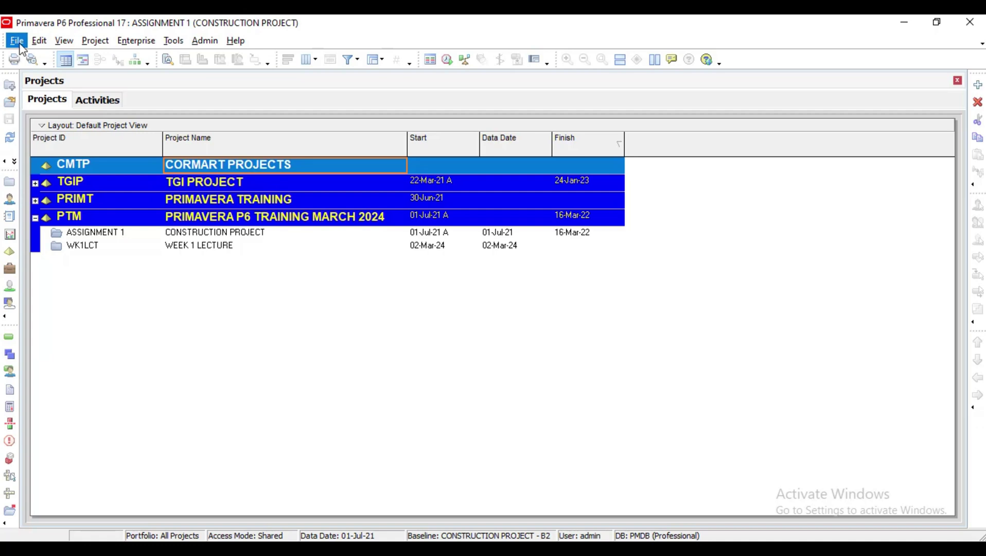
pyautogui.click(17, 43)
pyautogui.click(41, 125)
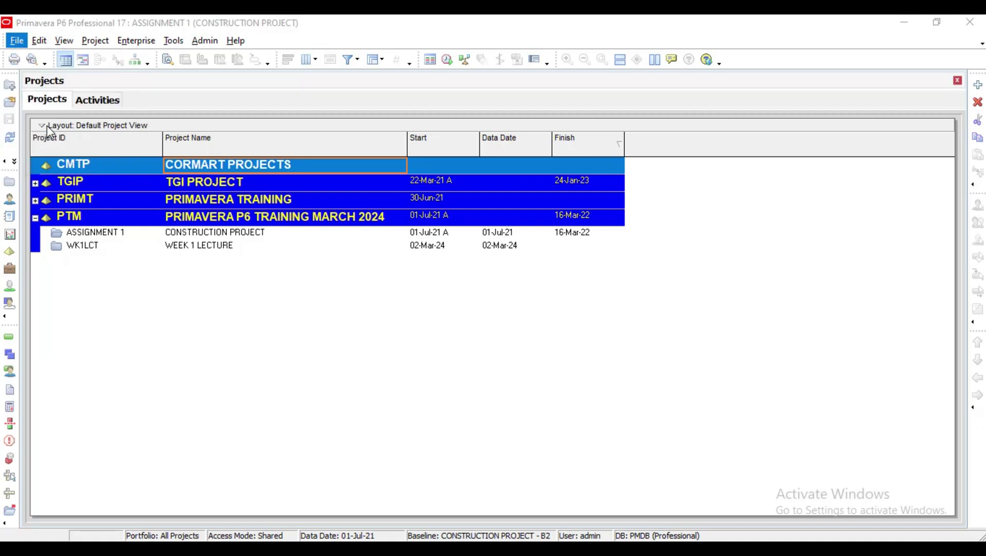
pyautogui.click(564, 406)
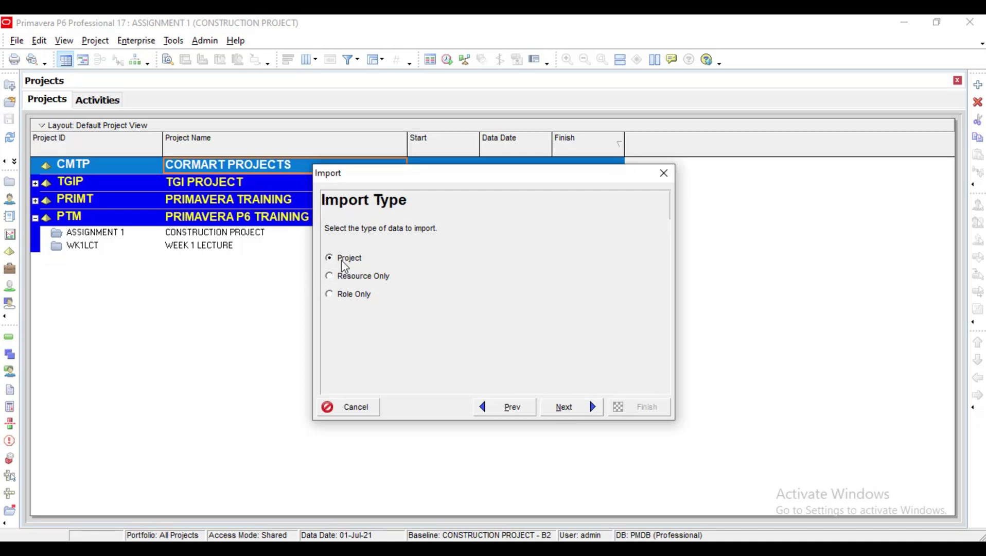
pyautogui.click(564, 406)
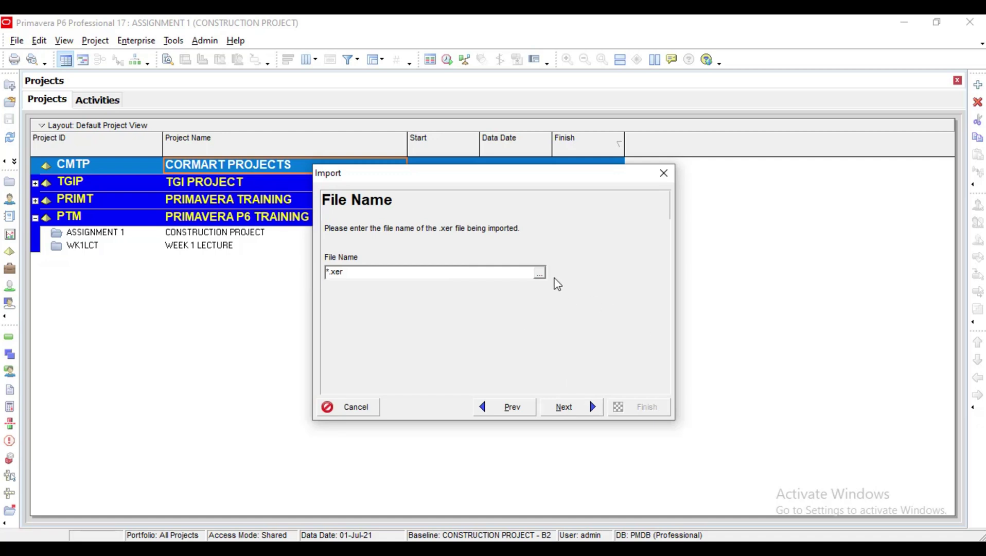
# Check the ASSIGNMENT 1 folder for an XER file to import and leave the file browser
pyautogui.click(537, 274)
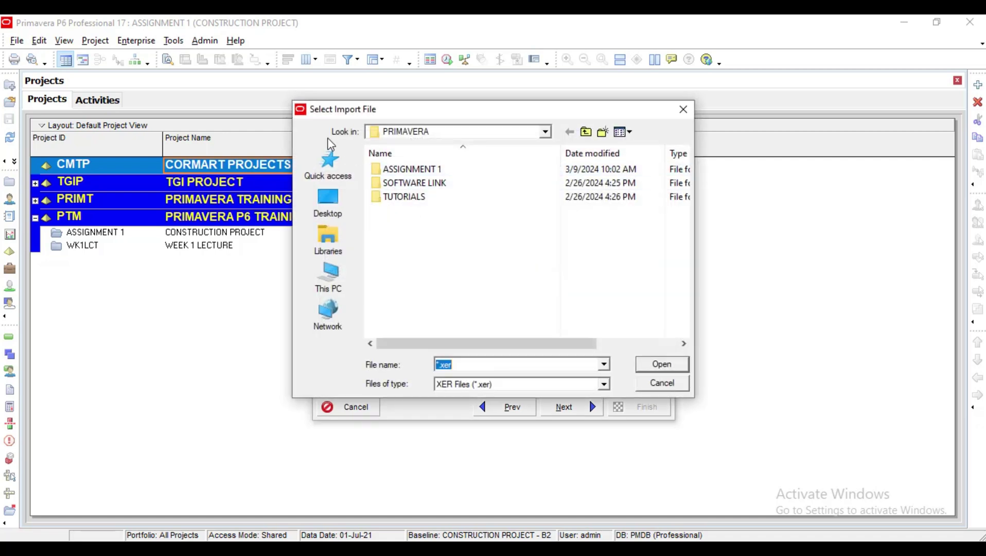
pyautogui.click(435, 170)
pyautogui.click(434, 169)
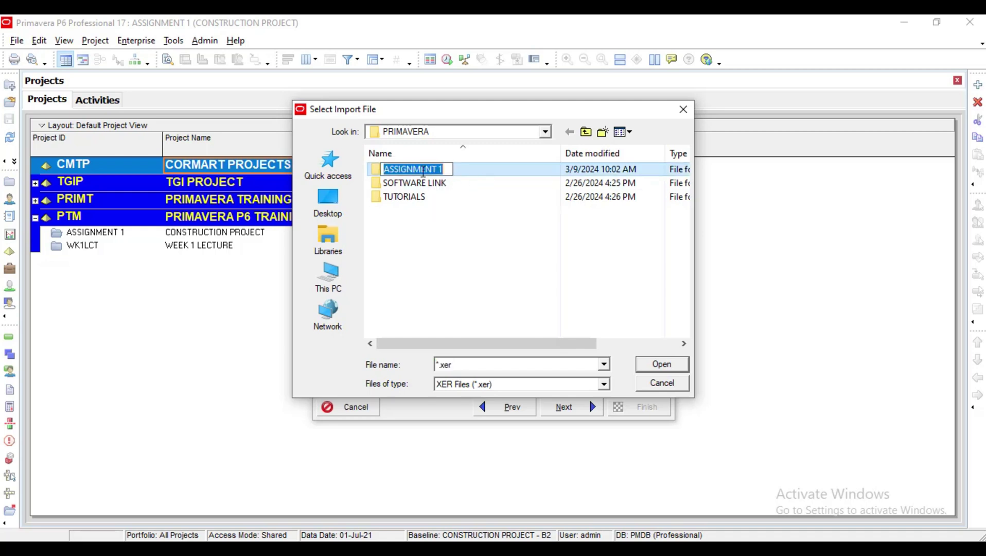
pyautogui.click(496, 169)
pyautogui.doubleClick(416, 170)
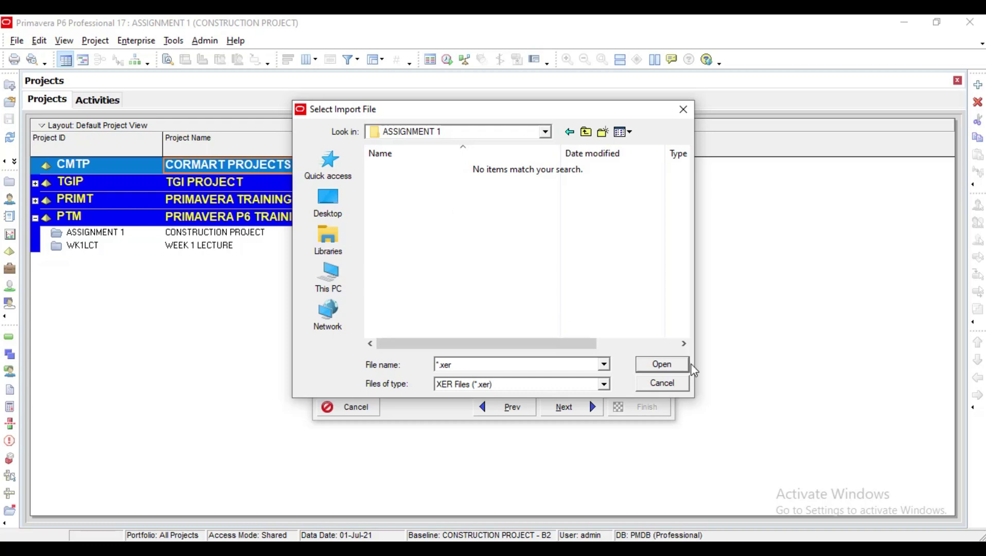
pyautogui.click(678, 385)
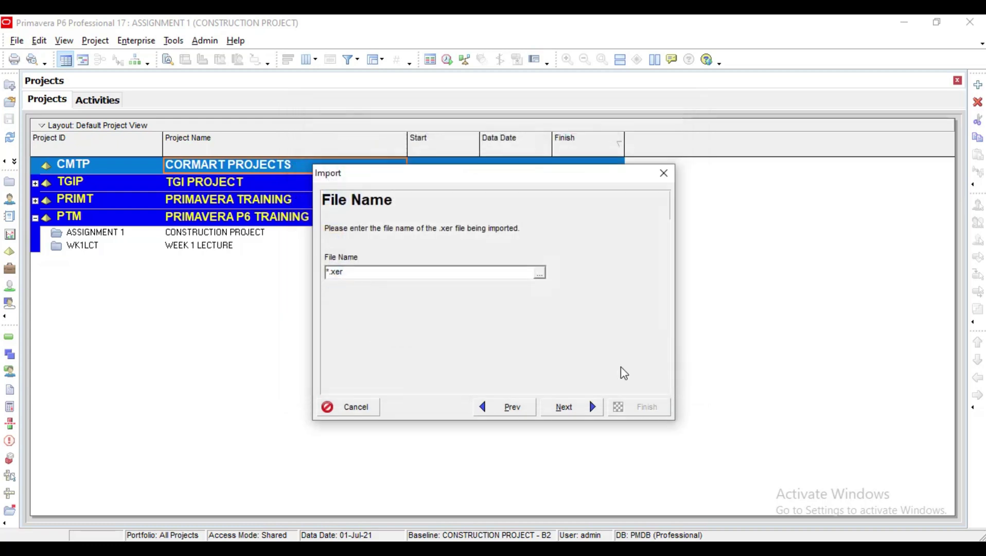
# Try to continue the import without a chosen file, and look in the ASSIGNMENT 1 folder again
pyautogui.click(581, 408)
pyautogui.click(496, 309)
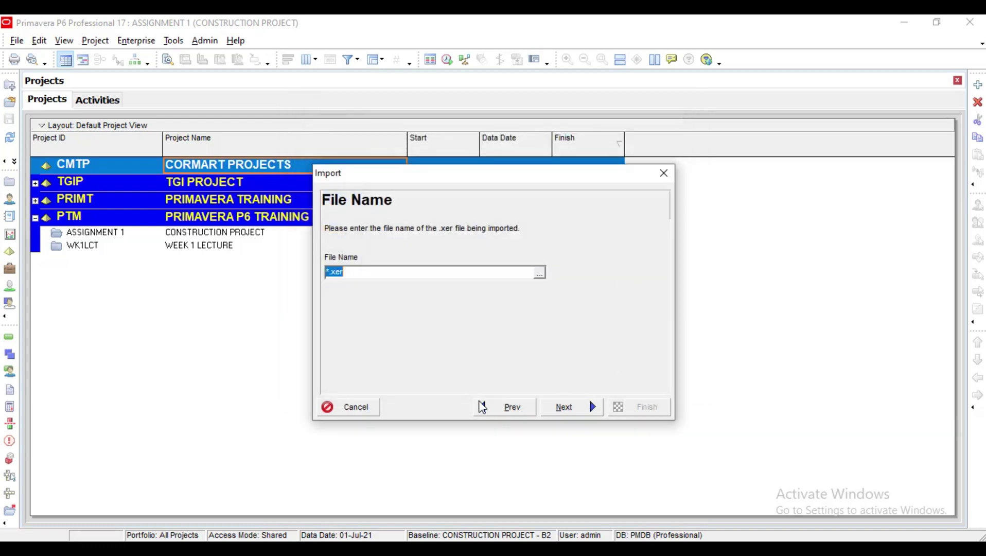
pyautogui.click(505, 408)
pyautogui.click(564, 407)
pyautogui.click(565, 408)
pyautogui.click(482, 305)
pyautogui.click(538, 272)
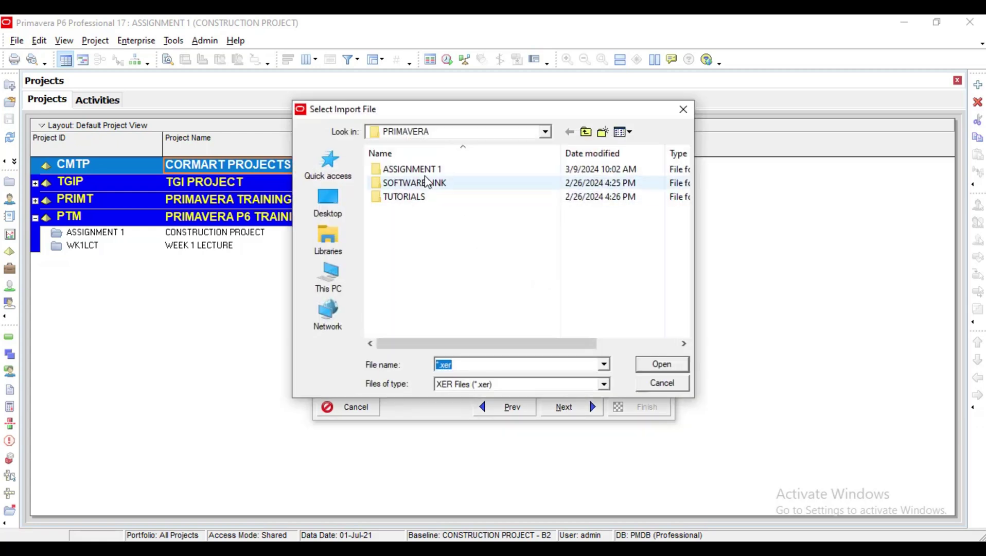
pyautogui.doubleClick(426, 168)
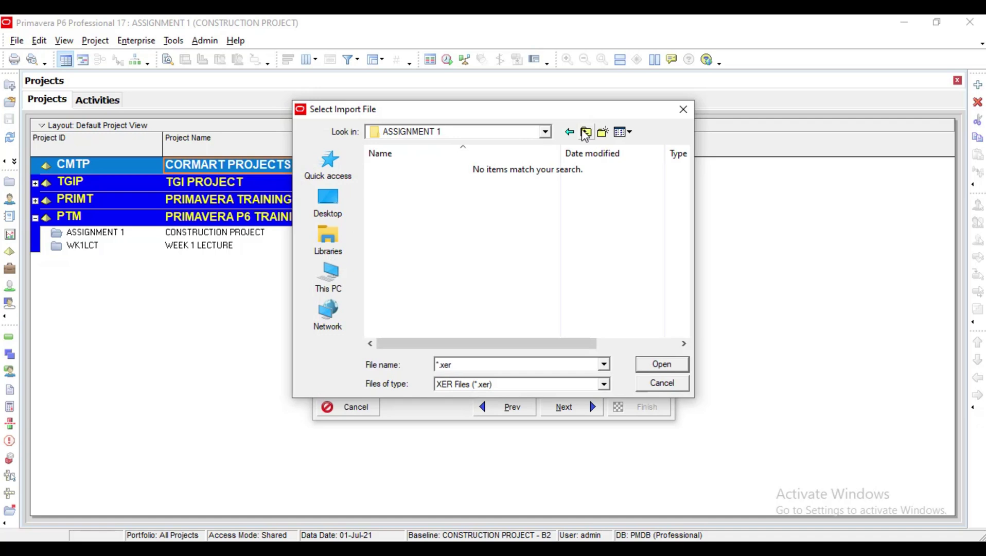
# Move up to the TRAININGS 2 folder and open PROJECT MANAGEMENT ACADEMY 4.0 to look for an XER file
pyautogui.click(571, 132)
pyautogui.click(573, 132)
pyautogui.click(585, 133)
pyautogui.click(585, 133)
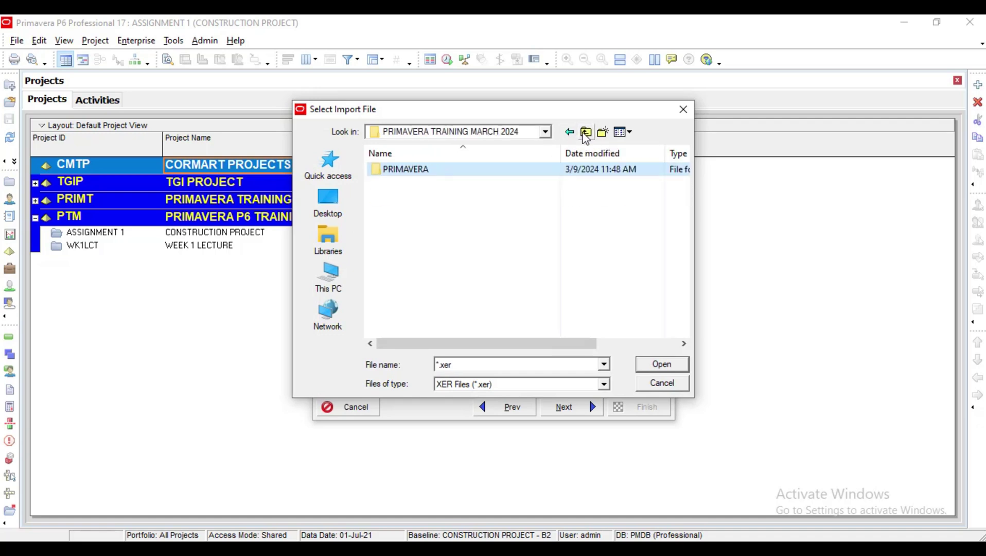
pyautogui.click(585, 133)
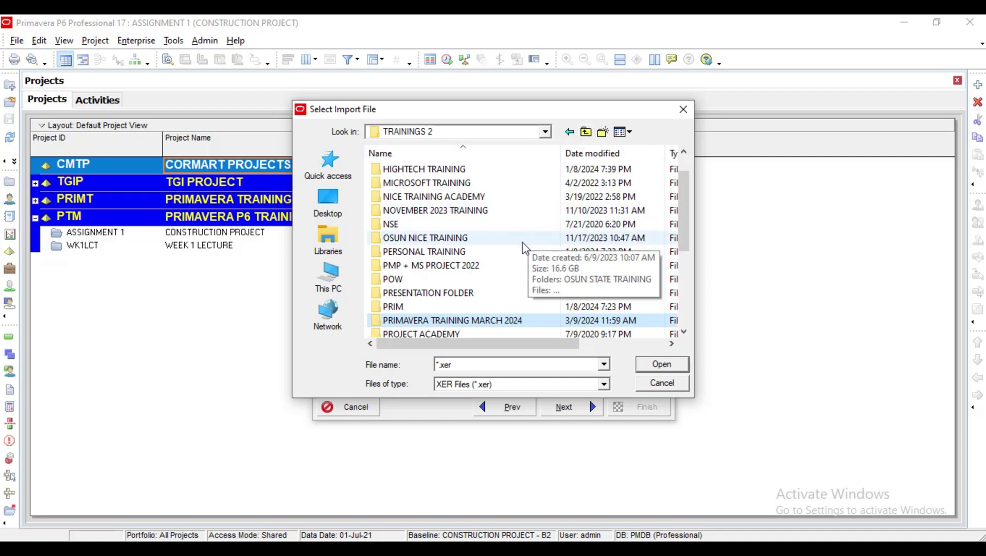
pyautogui.scroll(-4, 525, 257)
pyautogui.doubleClick(524, 265)
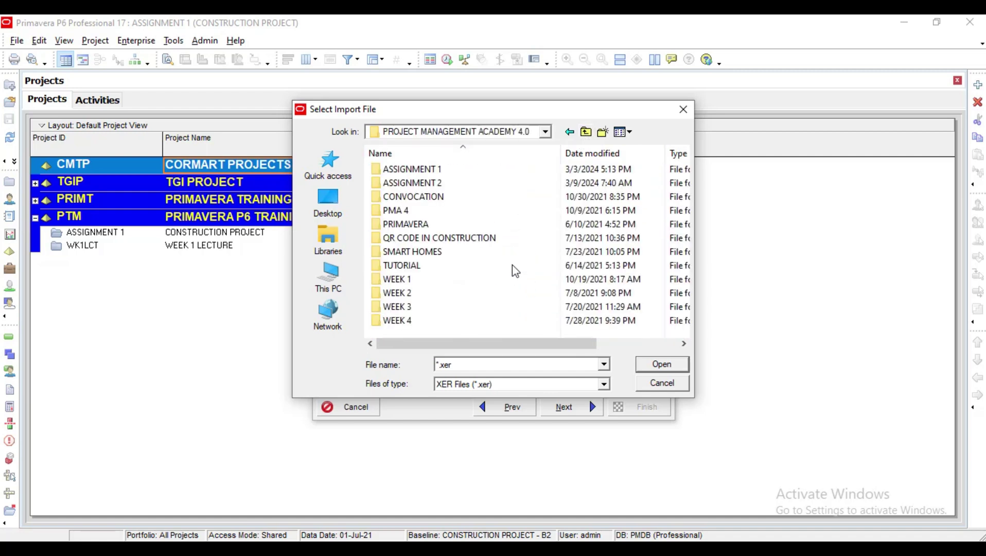
# Search the WEEK 2 folder and the TRAININGS 2 folder list for an XER file, and cancel the import
pyautogui.scroll(-3, 508, 258)
pyautogui.scroll(3, 508, 261)
pyautogui.doubleClick(419, 294)
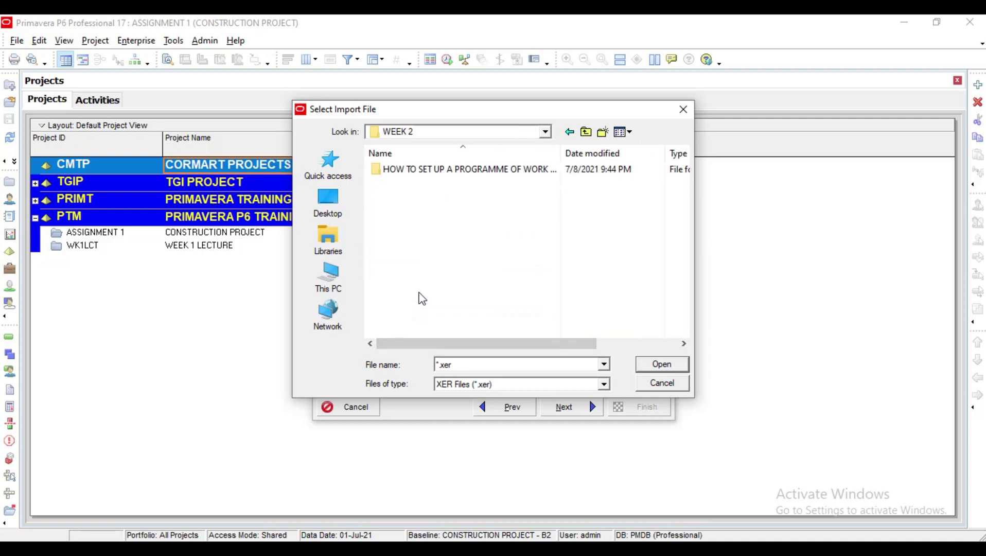
pyautogui.doubleClick(502, 171)
pyautogui.click(586, 133)
pyautogui.click(586, 132)
pyautogui.click(585, 133)
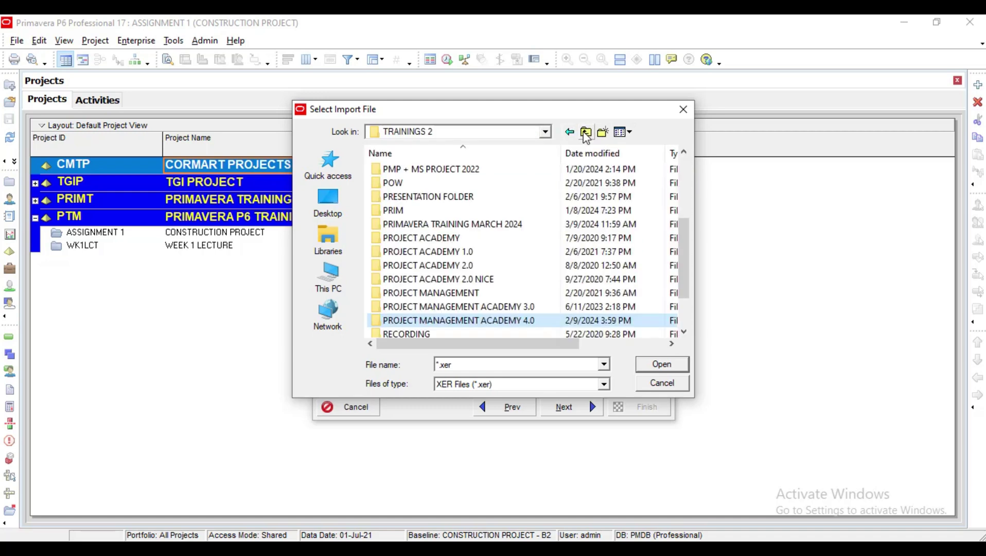
pyautogui.scroll(3, 488, 292)
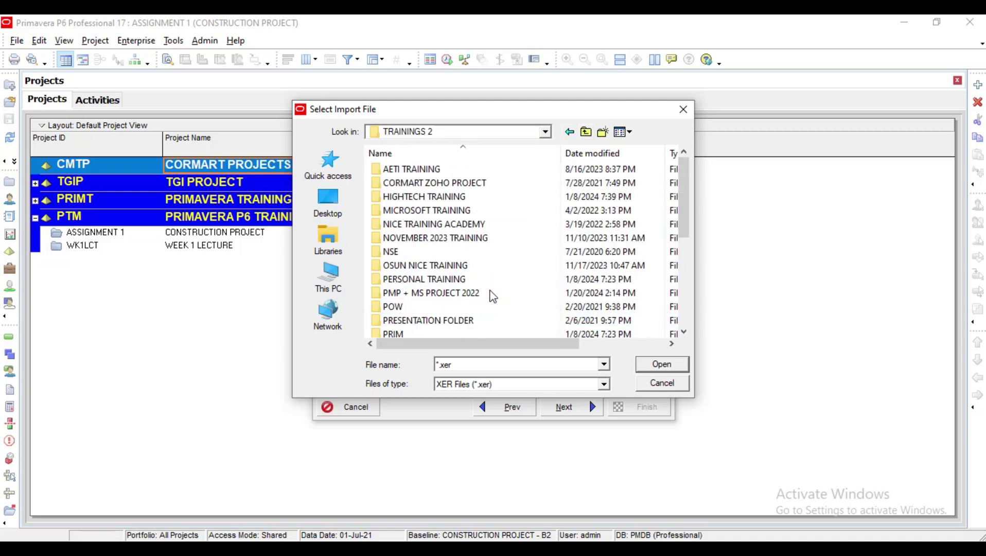
pyautogui.scroll(-4, 463, 273)
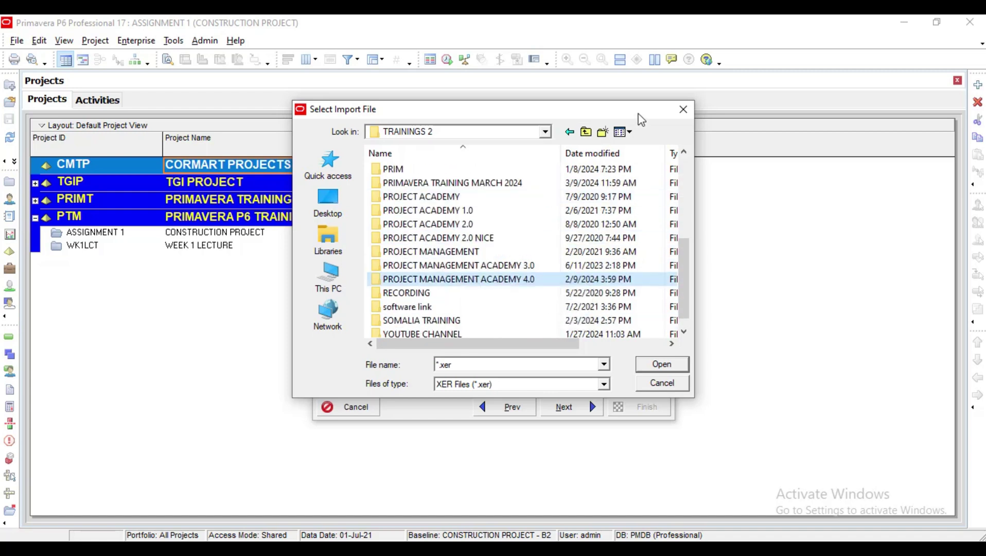
pyautogui.click(683, 109)
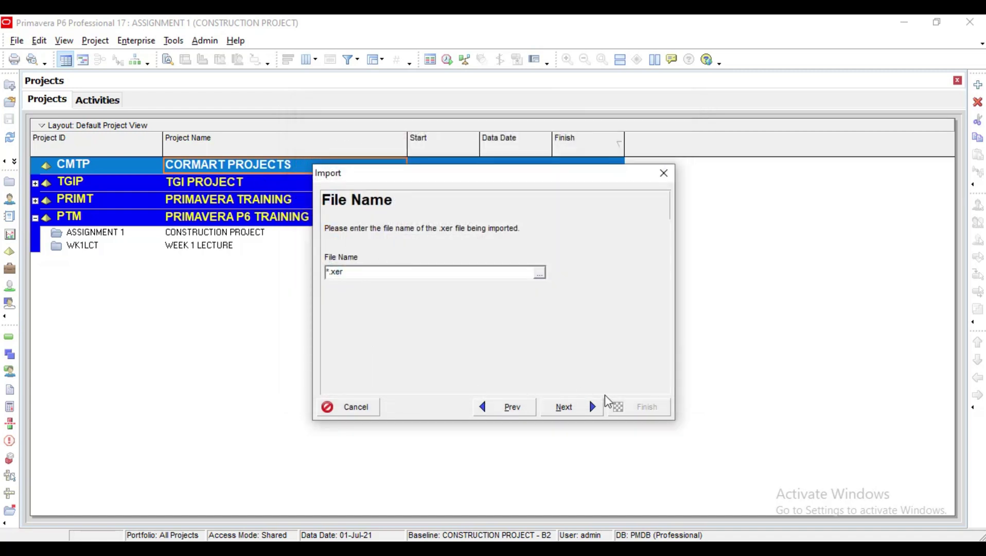
pyautogui.click(664, 173)
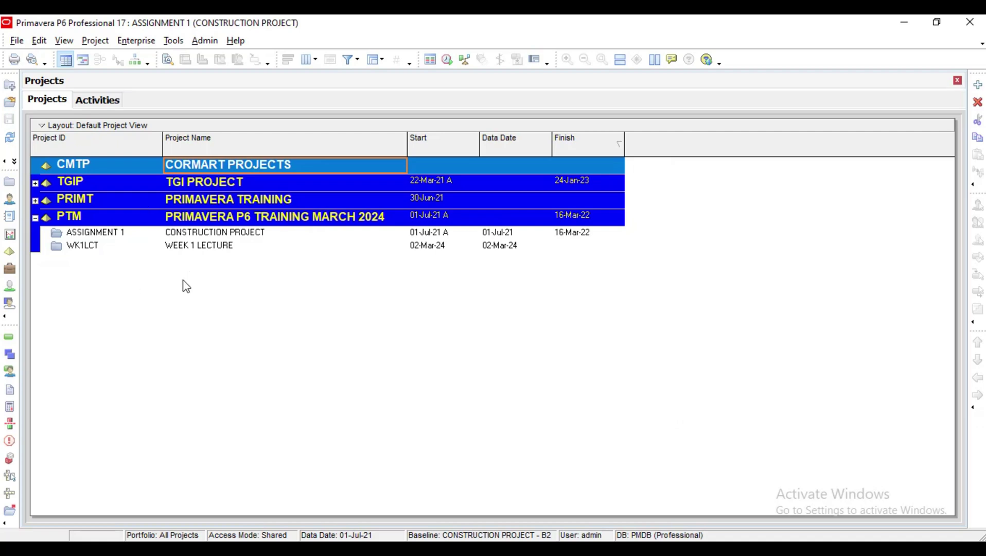
# Examine the baseline types offered when maintaining the construction project's baselines, leaving the type unchanged
pyautogui.click(92, 45)
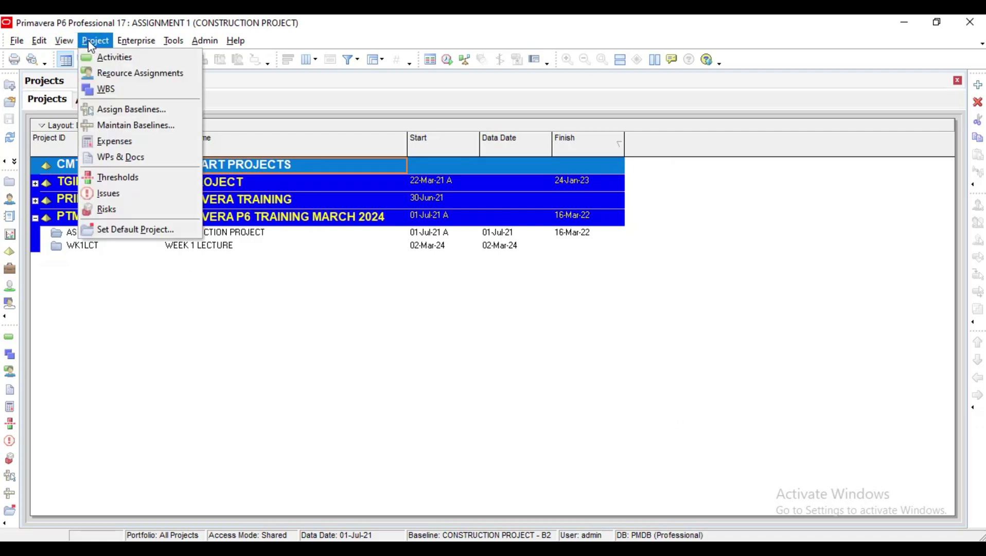
pyautogui.click(130, 126)
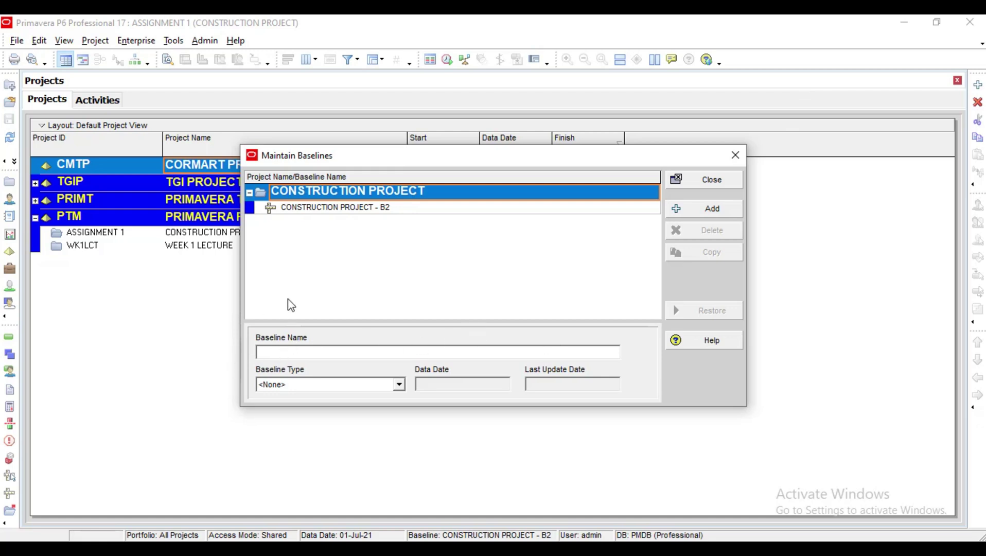
pyautogui.click(399, 385)
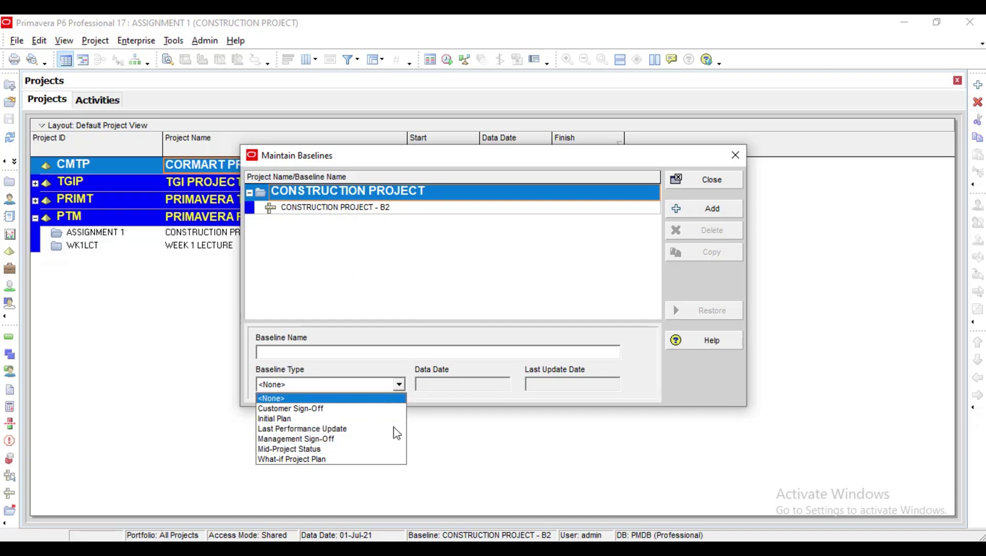
pyautogui.click(731, 153)
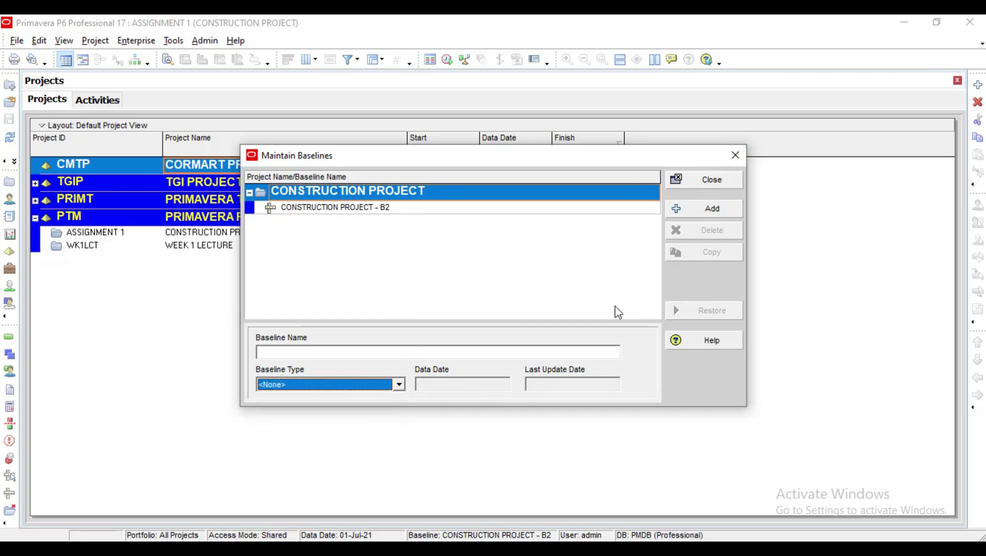
pyautogui.click(735, 155)
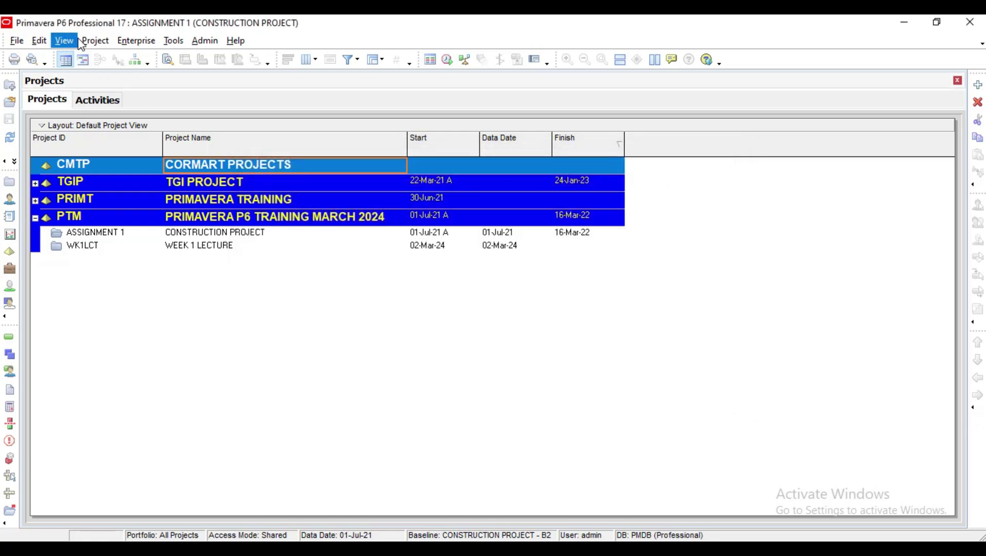
# Examine the project baseline choices for assigning baselines to the construction project, keeping CONSTRUCTION PROJECT - B2
pyautogui.click(95, 41)
pyautogui.click(126, 110)
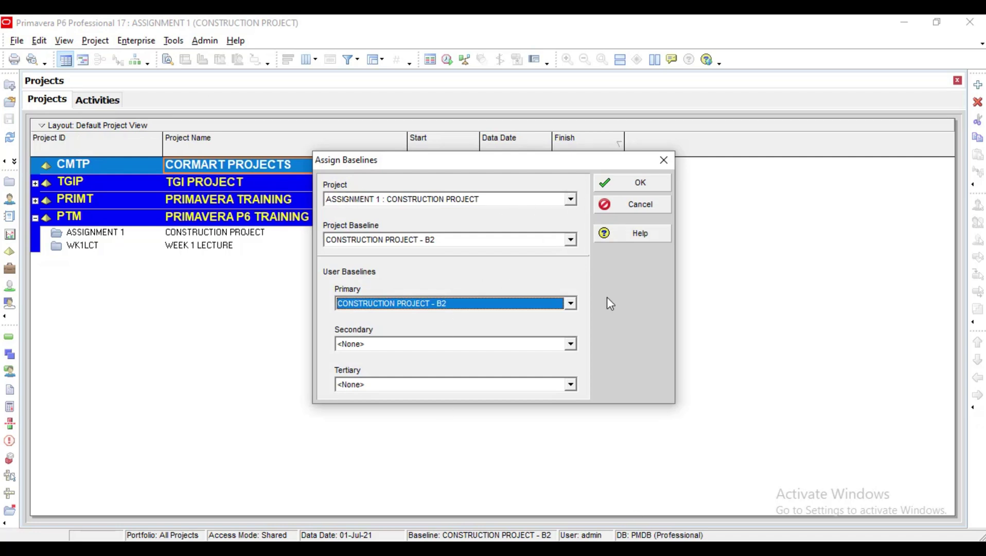
pyautogui.click(568, 241)
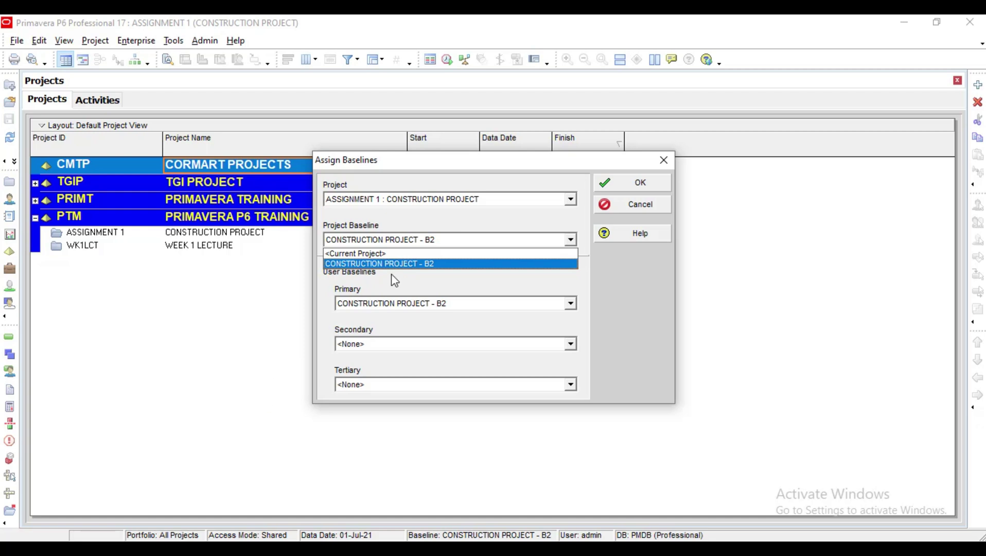
pyautogui.click(607, 307)
pyautogui.click(640, 183)
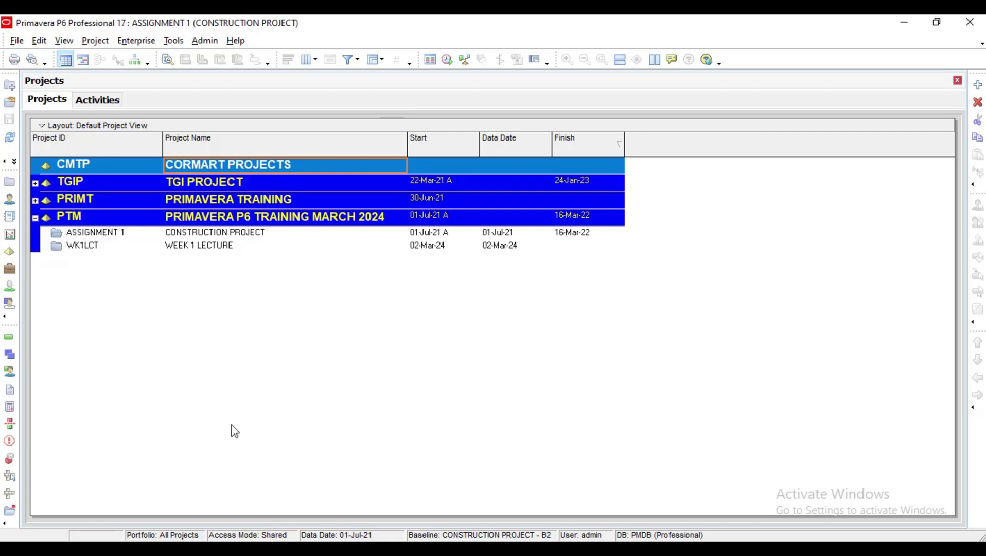
# View the list of default and global resource curves, and close it
pyautogui.click(142, 44)
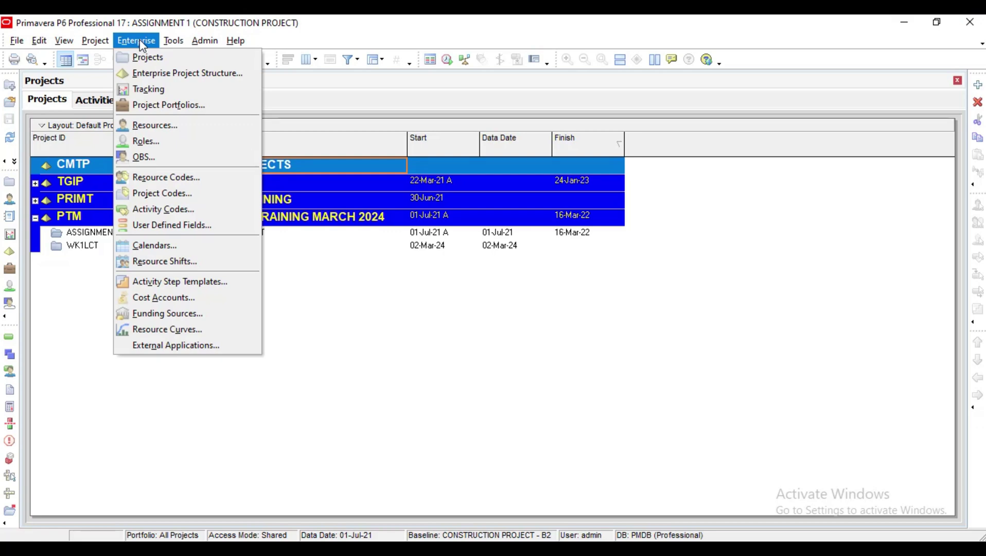
pyautogui.moveTo(103, 42)
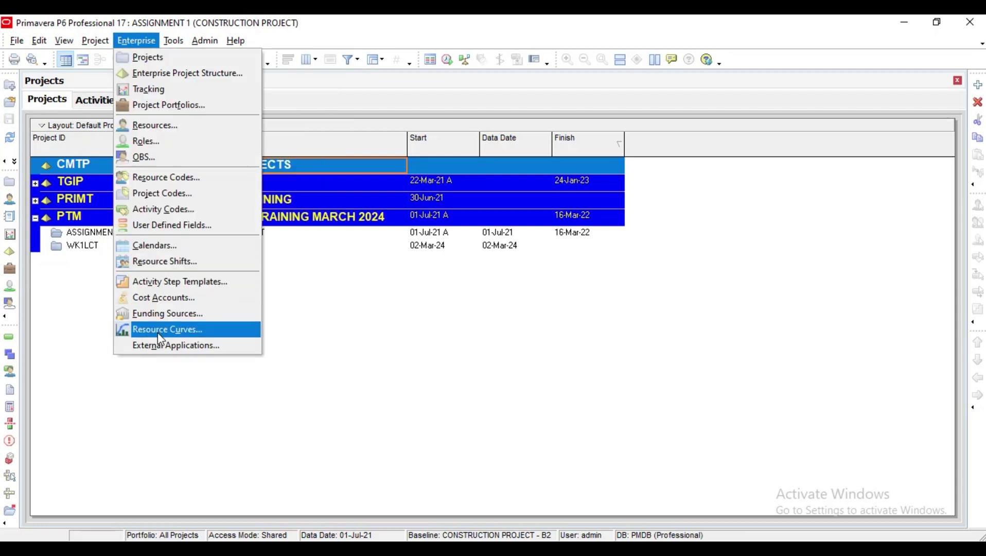
pyautogui.press('Escape')
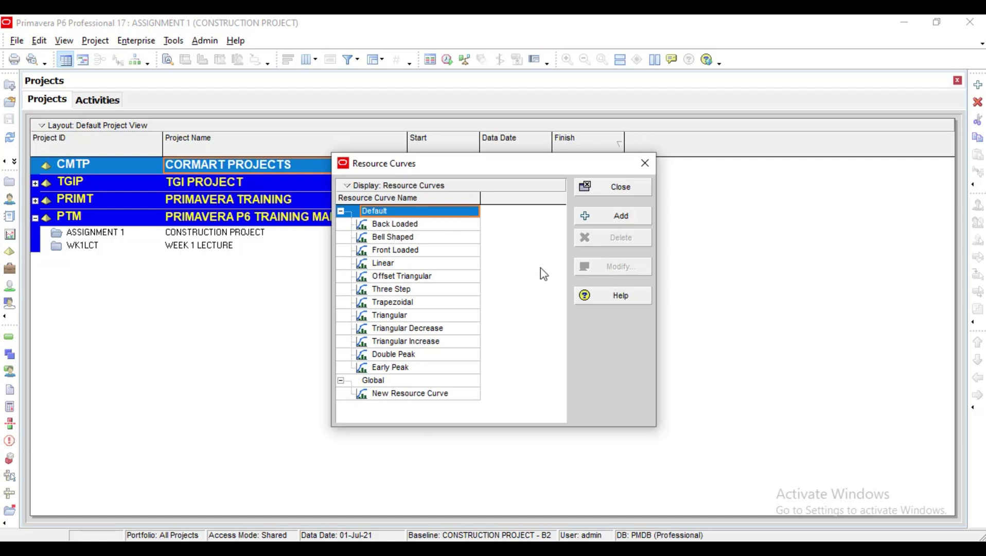
pyautogui.click(644, 164)
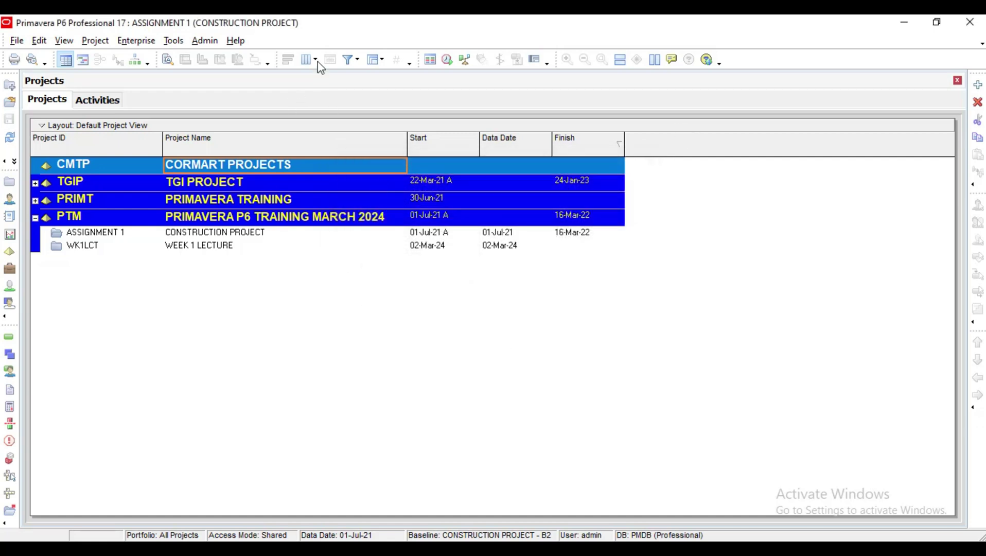
pyautogui.click(92, 43)
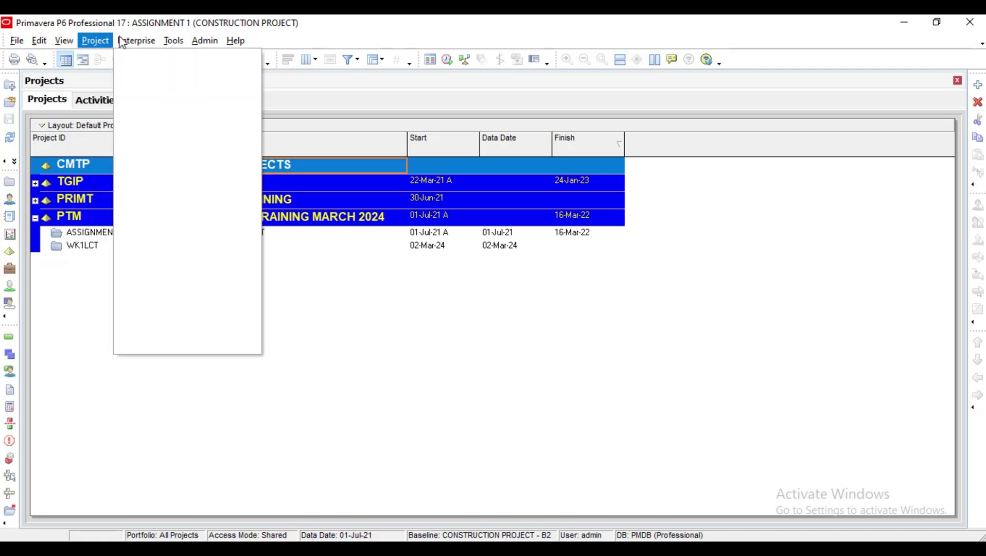
pyautogui.click(311, 265)
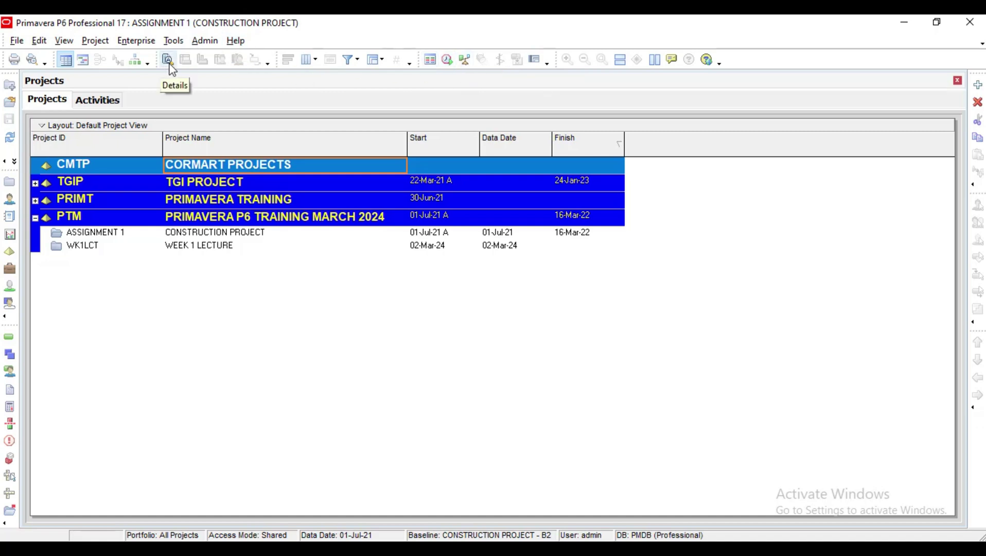
# Open the list of all reports
pyautogui.click(173, 41)
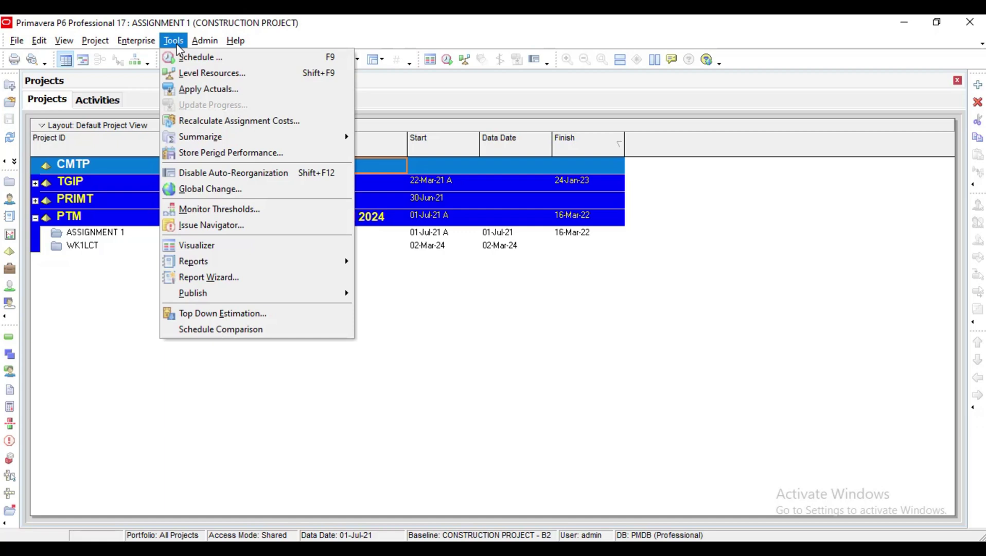
pyautogui.moveTo(225, 262)
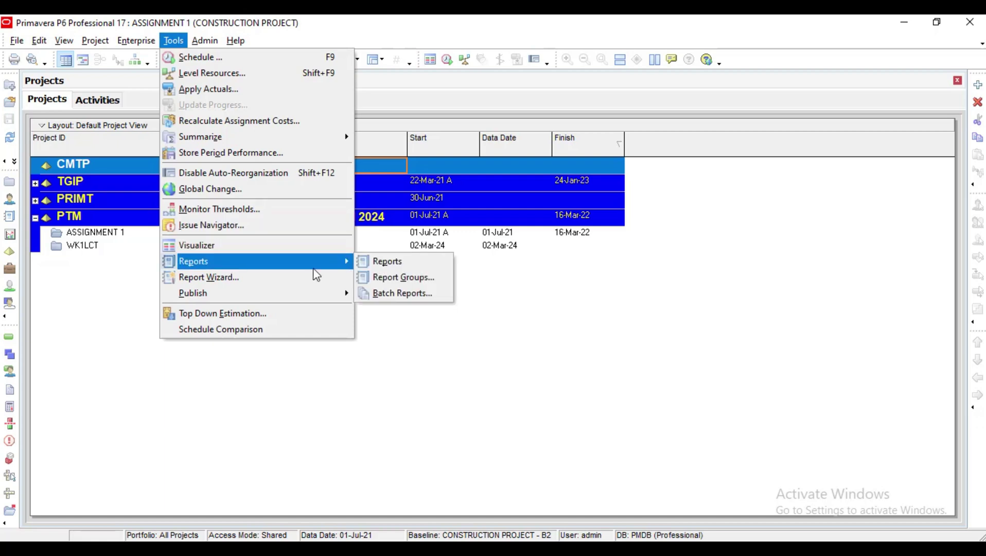
pyautogui.click(397, 261)
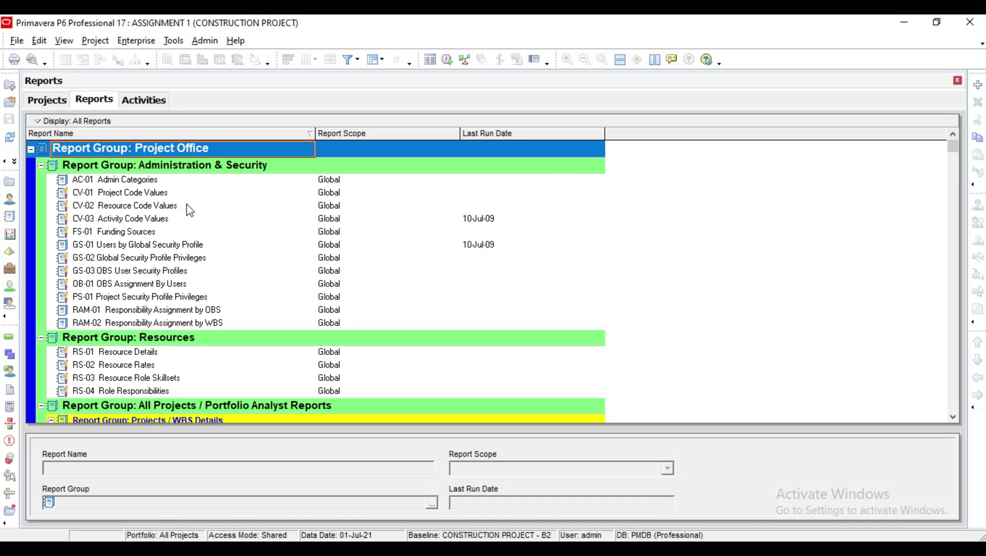
# Examine the report groups and the reports in them, including cost, schedule, resources and risks, issues and thresholds
pyautogui.scroll(-5, 214, 206)
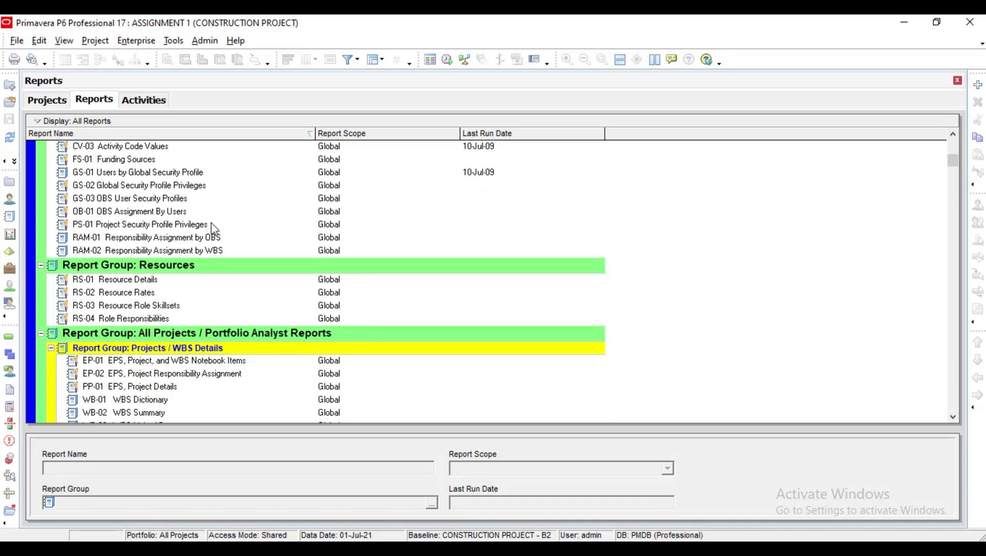
pyautogui.scroll(-5, 213, 232)
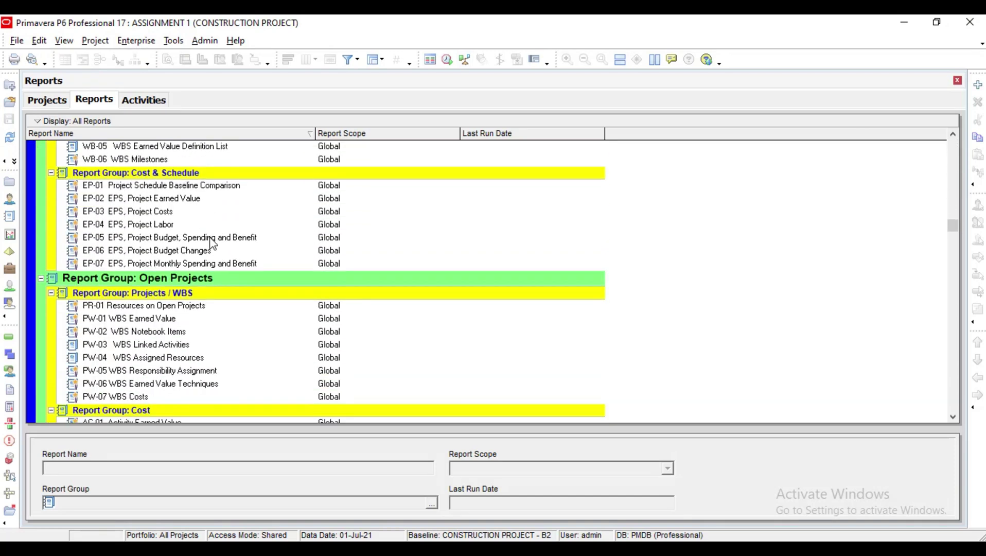
pyautogui.scroll(-1, 204, 242)
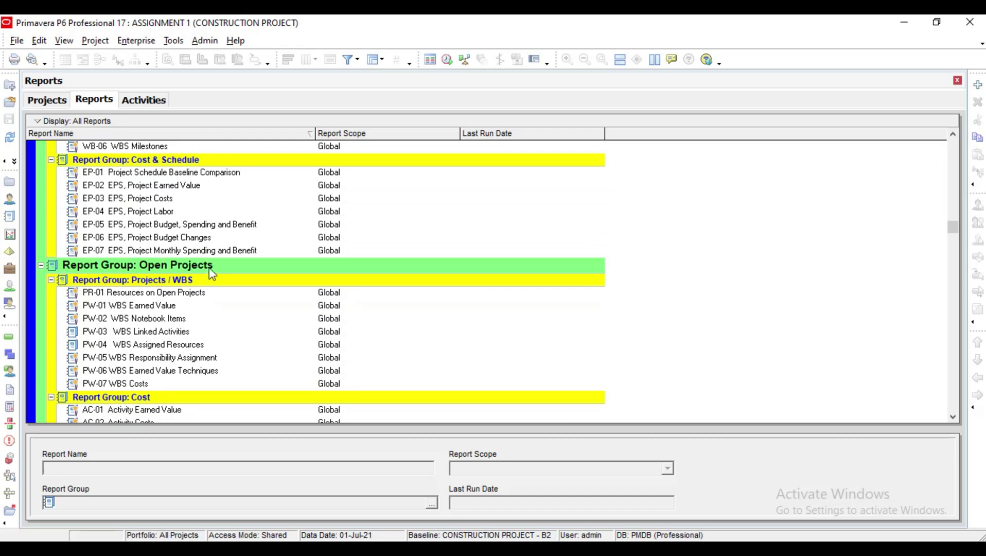
pyautogui.scroll(-6, 209, 289)
pyautogui.scroll(-7, 204, 309)
pyautogui.scroll(-4, 204, 310)
pyautogui.scroll(3, 206, 314)
pyautogui.scroll(5, 206, 314)
pyautogui.scroll(2, 206, 313)
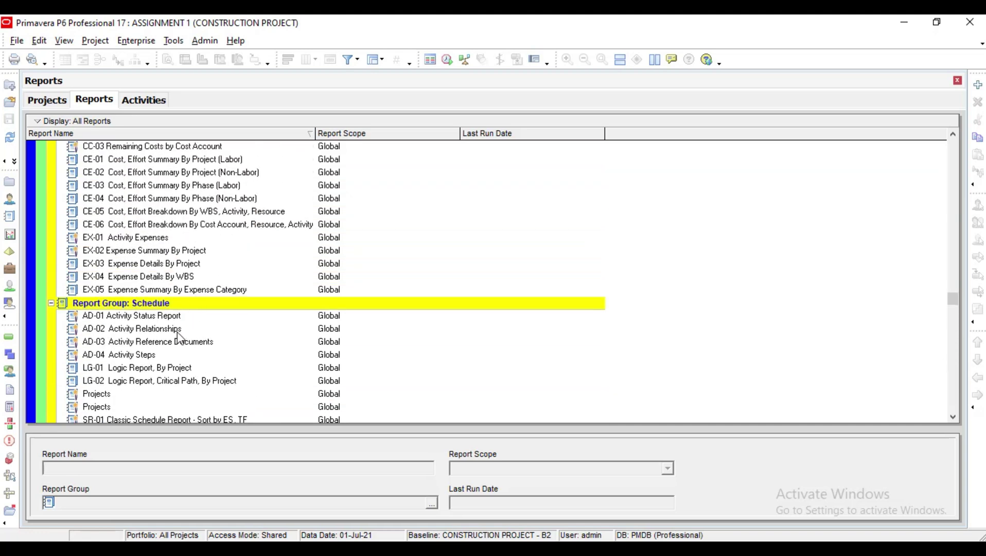
pyautogui.scroll(-8, 178, 337)
pyautogui.scroll(-5, 161, 363)
pyautogui.scroll(19, 172, 378)
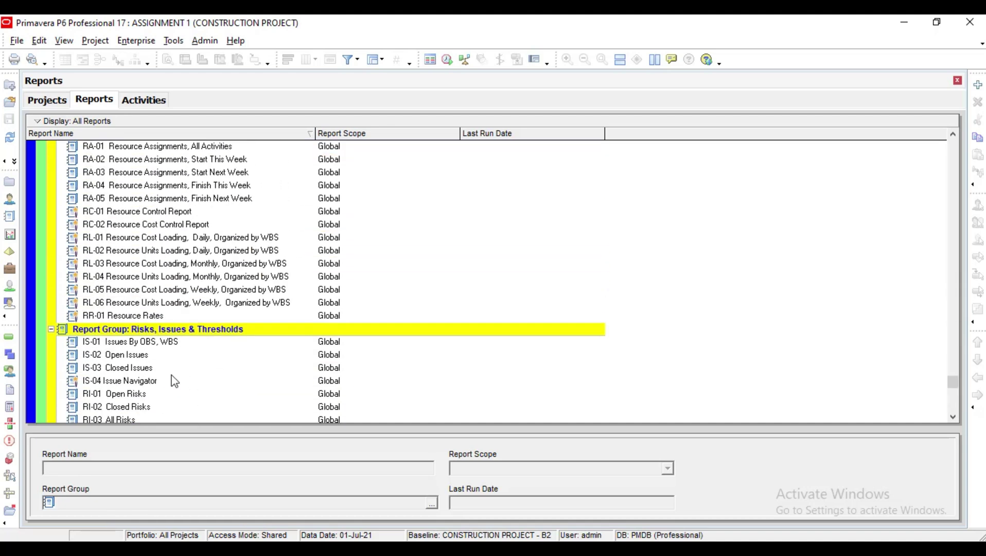
pyautogui.scroll(5, 171, 378)
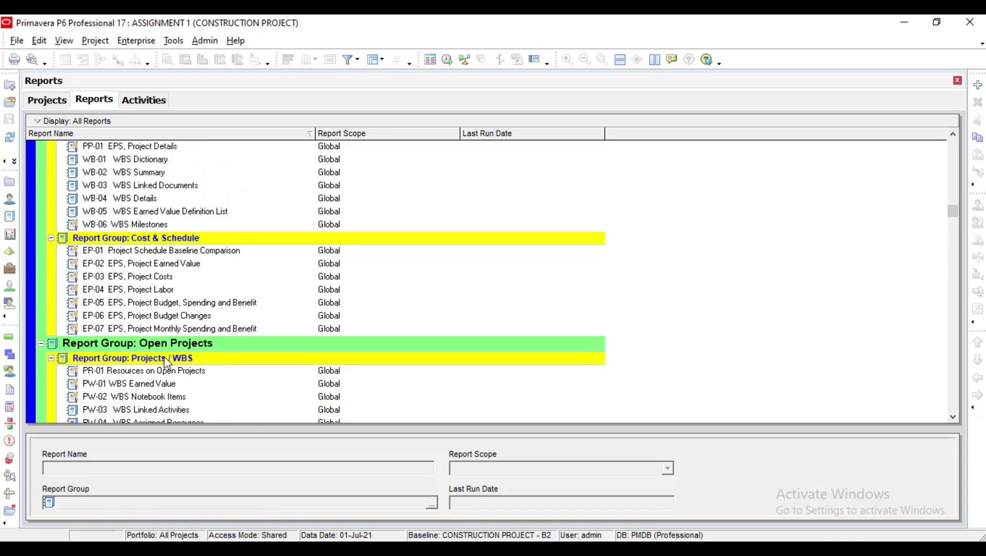
# Start modifying the EP-02 EPS, Project Earned Value report in the Report Wizard, continuing to its additional subject areas
pyautogui.click(173, 40)
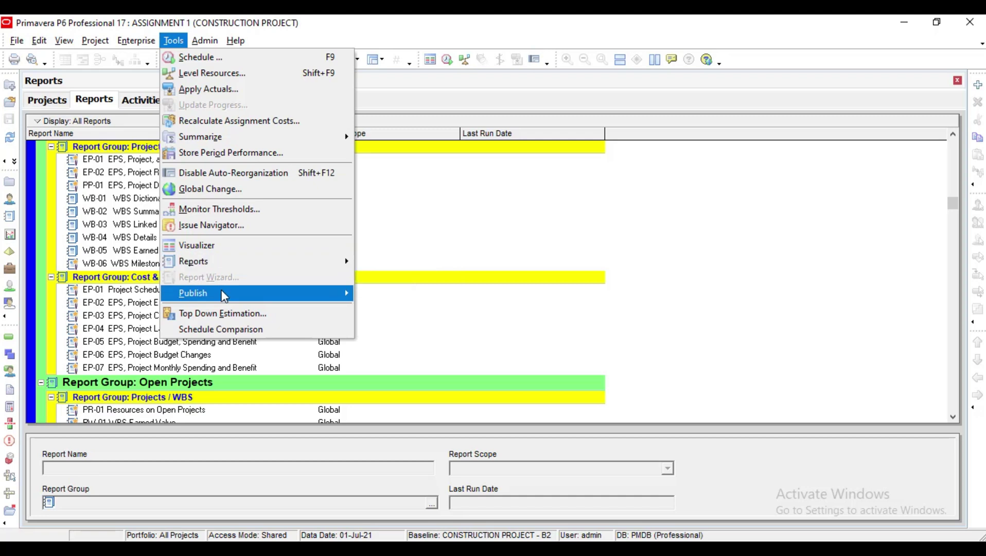
pyautogui.click(513, 304)
pyautogui.click(174, 40)
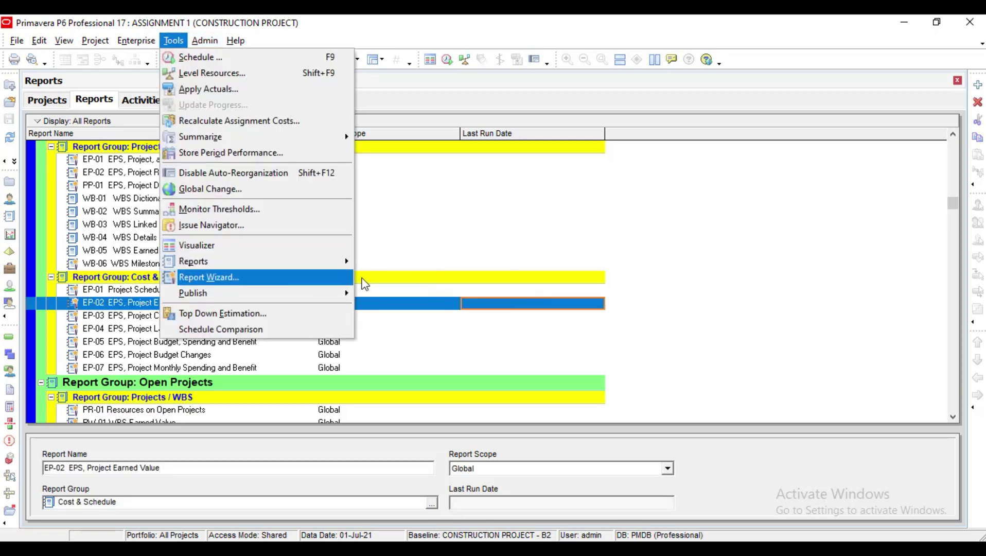
pyautogui.click(211, 281)
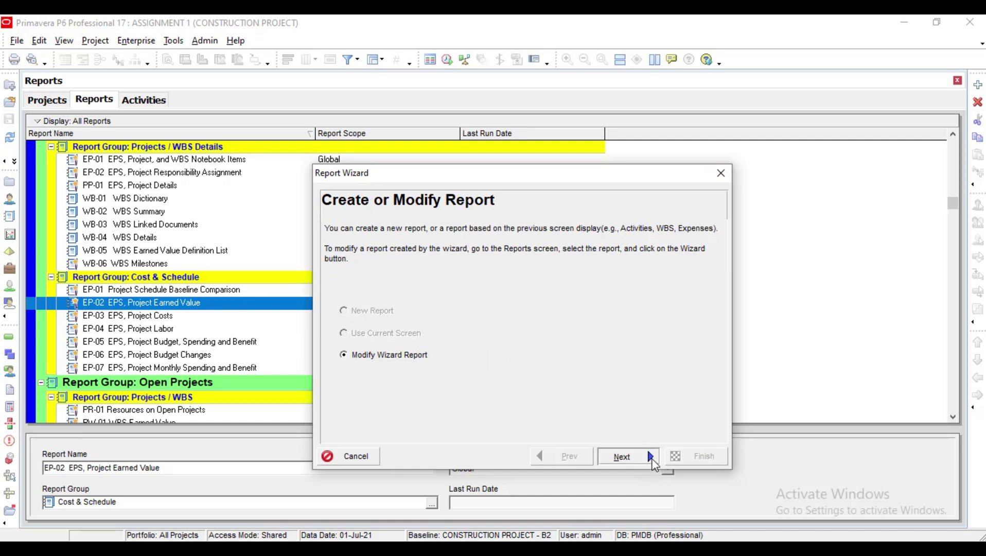
pyautogui.click(649, 455)
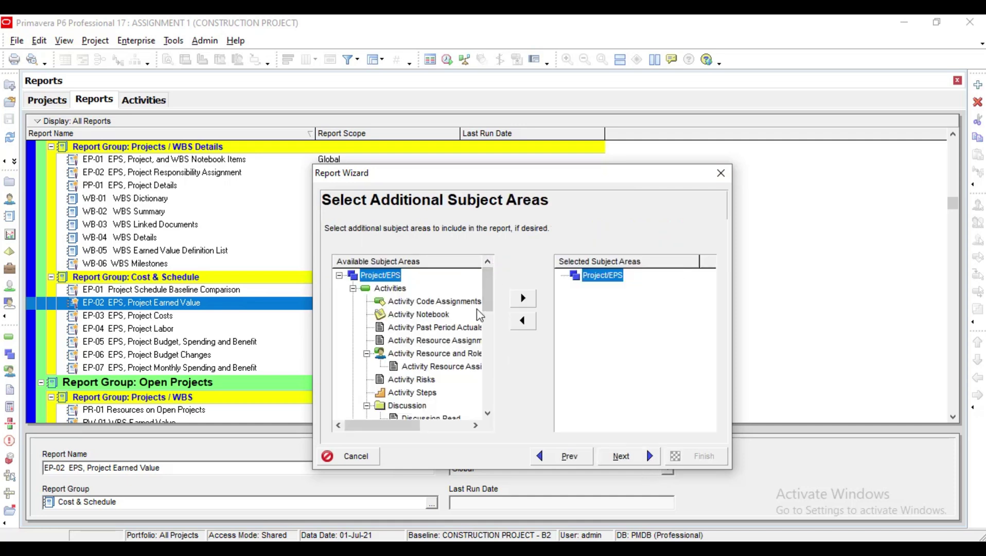
# Add Activities and the Notification History under the activities' Issues to the report's selected subject areas
pyautogui.moveTo(487, 303); pyautogui.dragTo(495, 262)
pyautogui.click(393, 290)
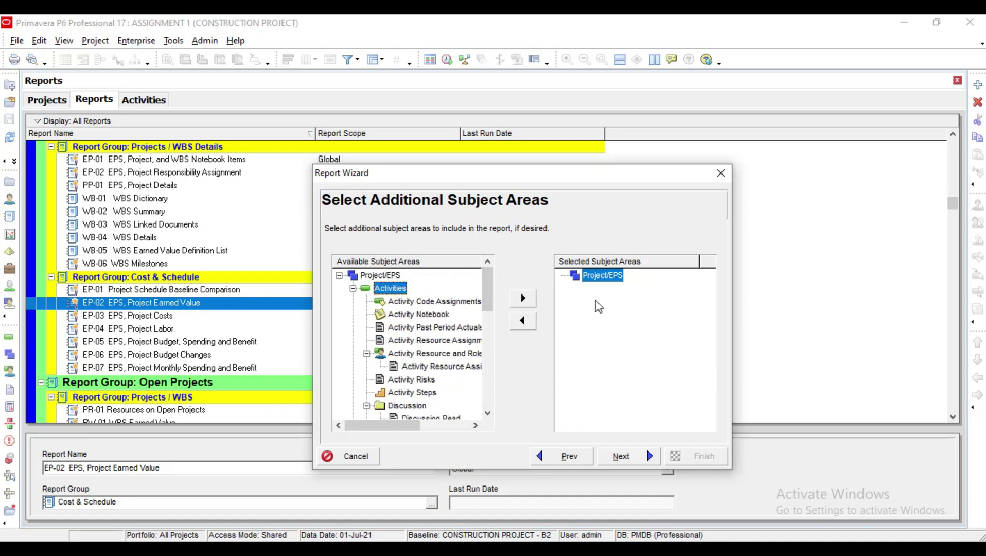
pyautogui.click(523, 298)
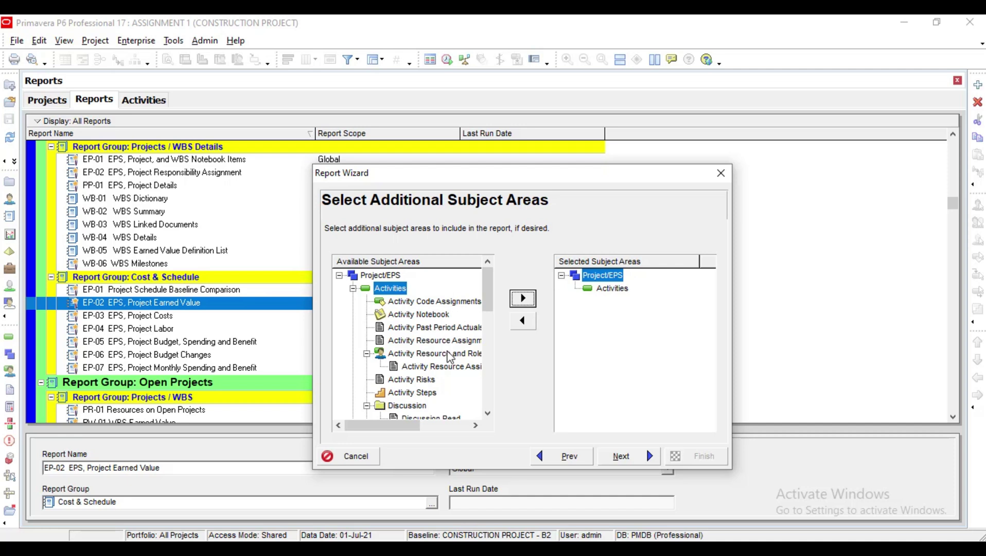
pyautogui.moveTo(488, 304); pyautogui.dragTo(497, 330)
pyautogui.click(403, 354)
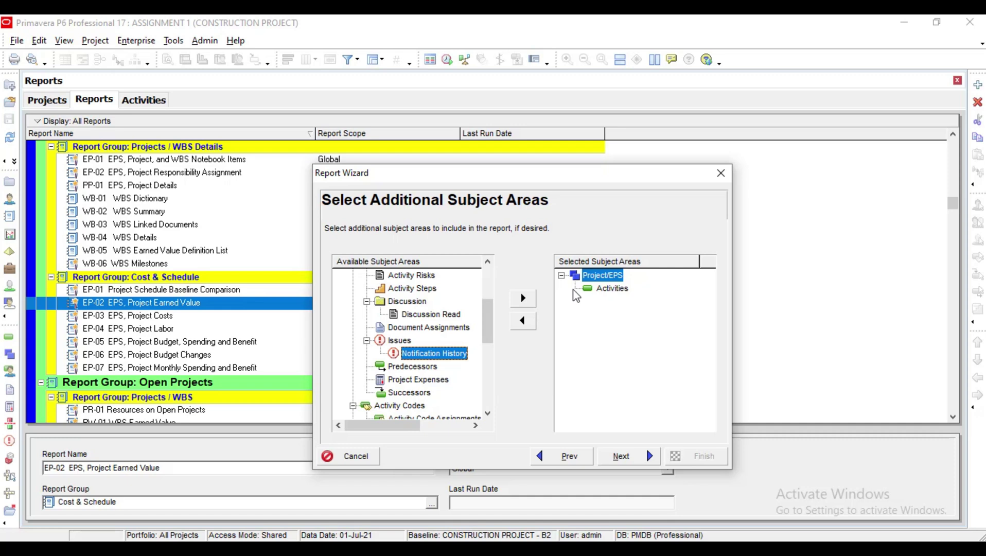
pyautogui.click(524, 299)
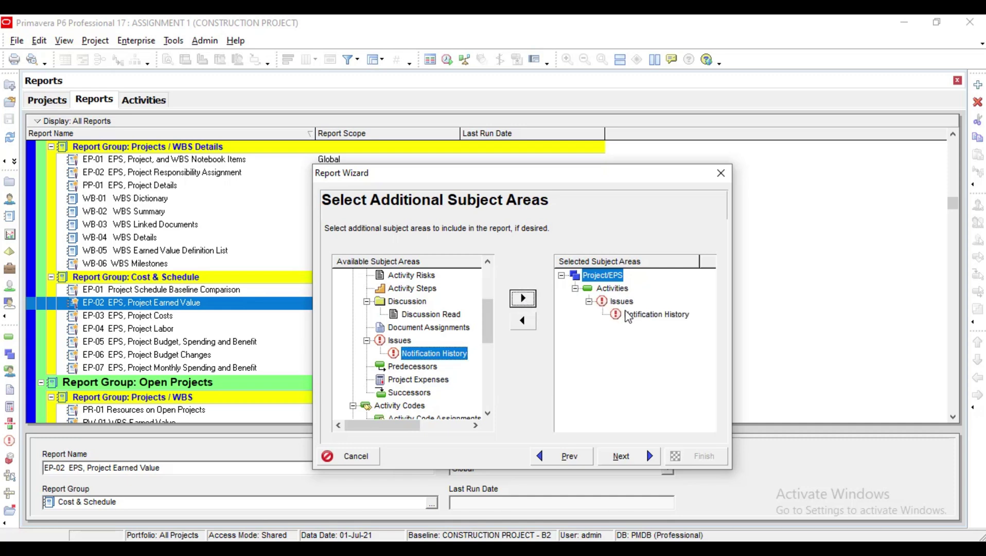
# Add the activities' Project Expenses and the project's WBS Milestones to the report's selected subject areas
pyautogui.scroll(-1, 490, 330)
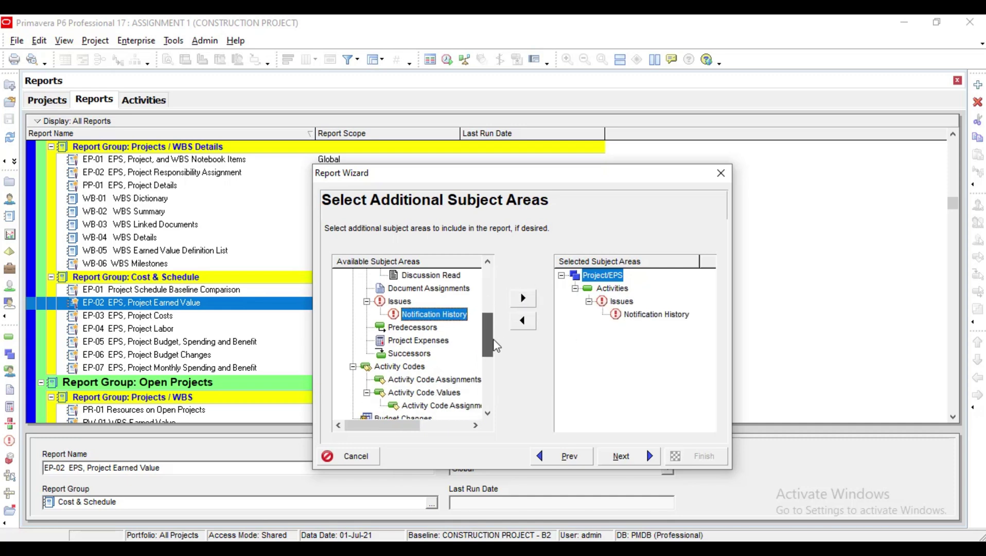
pyautogui.click(426, 342)
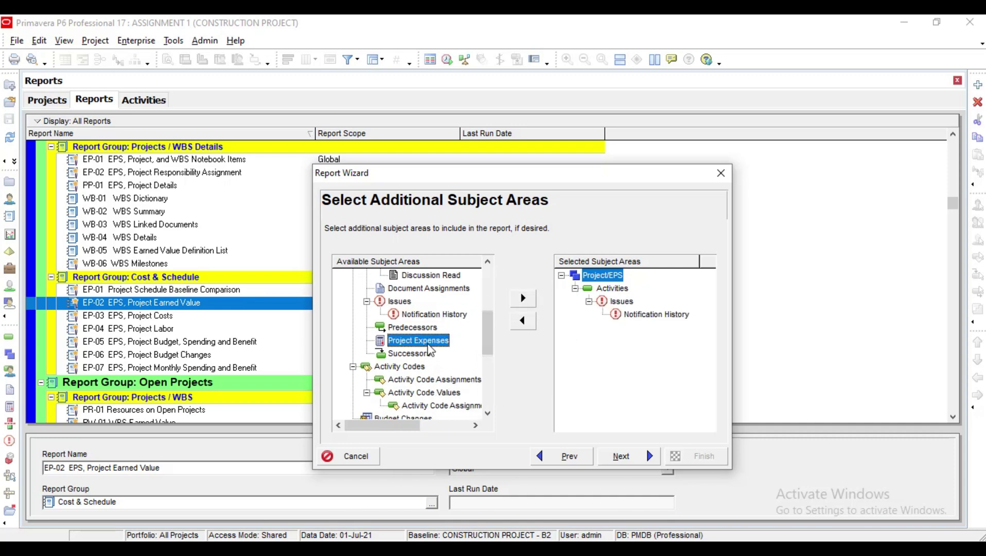
pyautogui.click(525, 299)
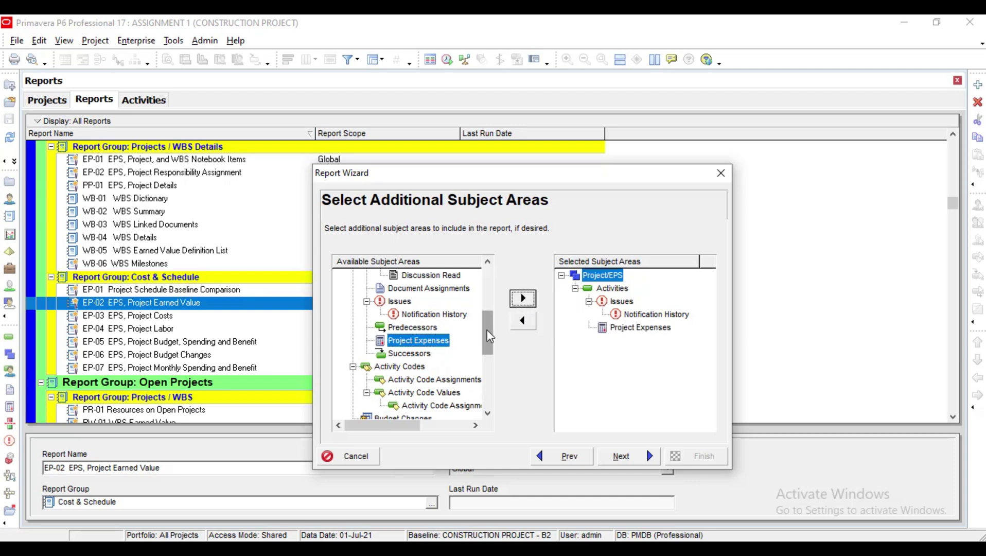
pyautogui.scroll(-1, 491, 343)
pyautogui.moveTo(492, 343); pyautogui.dragTo(492, 366)
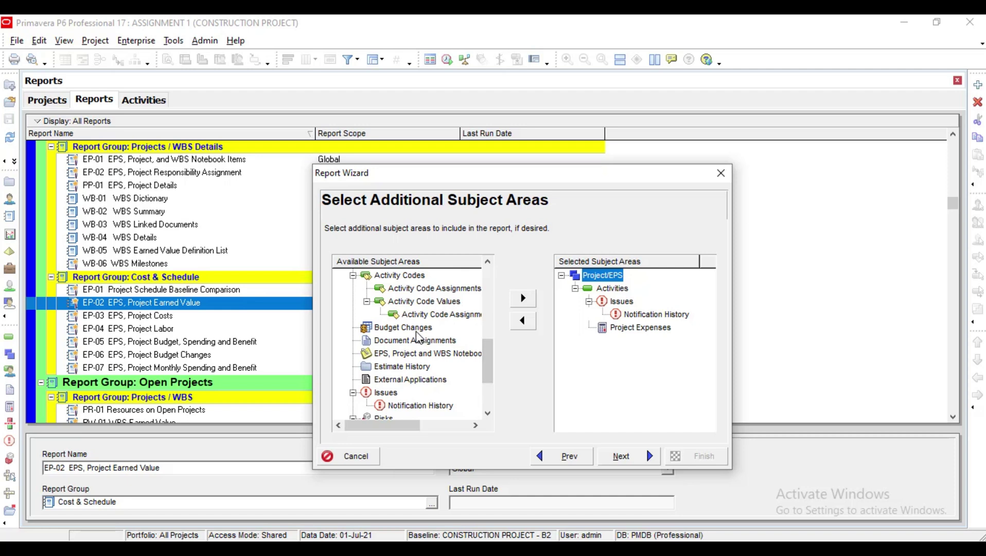
pyautogui.moveTo(482, 364); pyautogui.dragTo(443, 399)
pyautogui.click(400, 406)
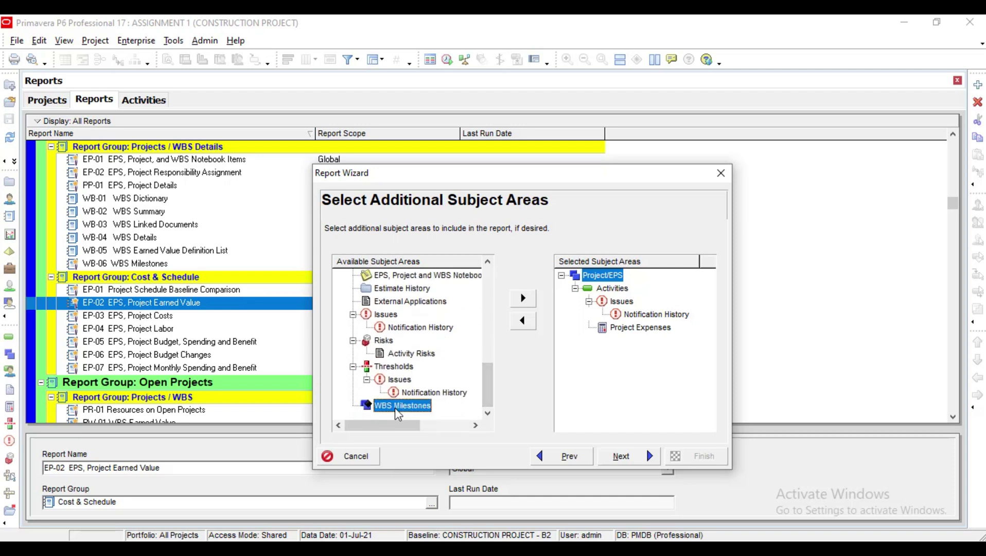
pyautogui.click(522, 299)
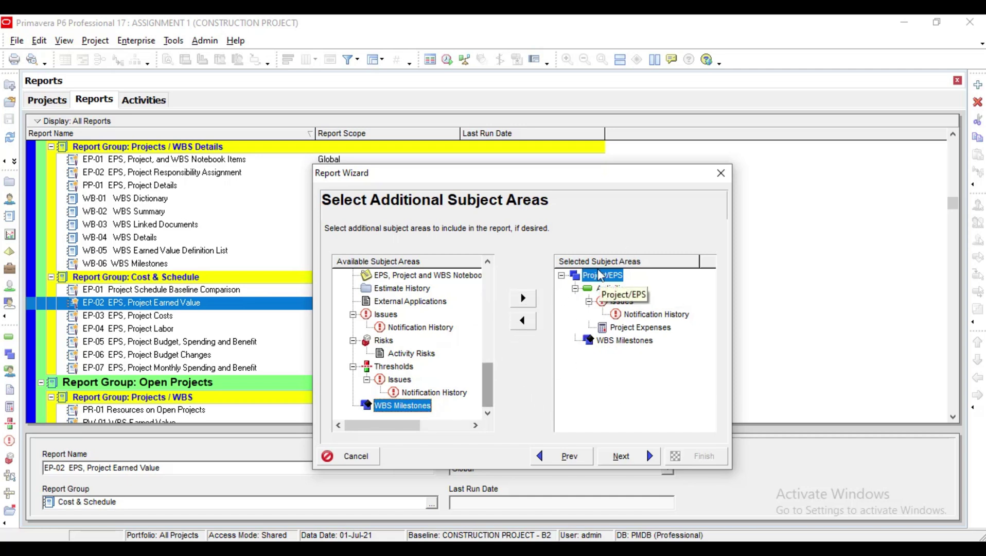
pyautogui.moveTo(490, 394); pyautogui.dragTo(516, 274)
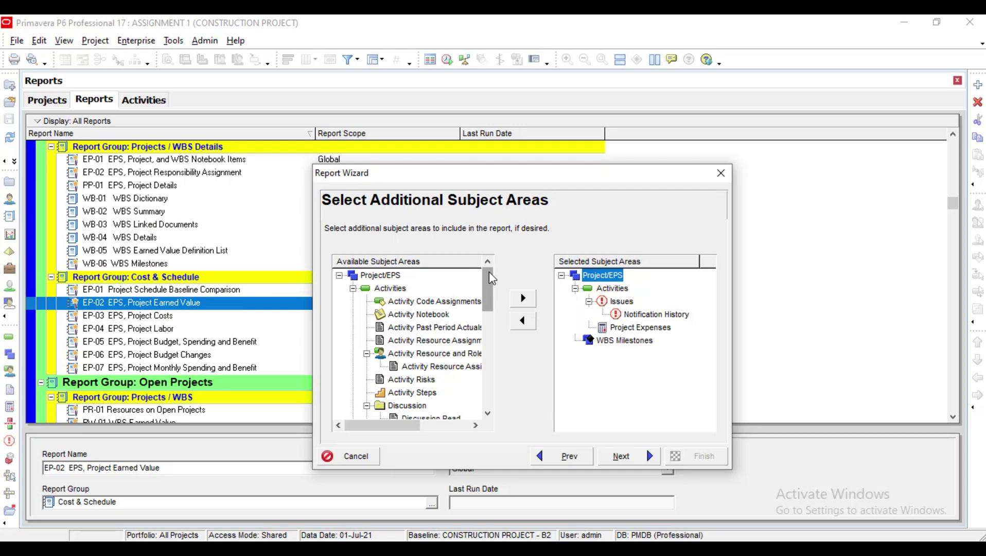
pyautogui.moveTo(491, 278); pyautogui.dragTo(492, 332)
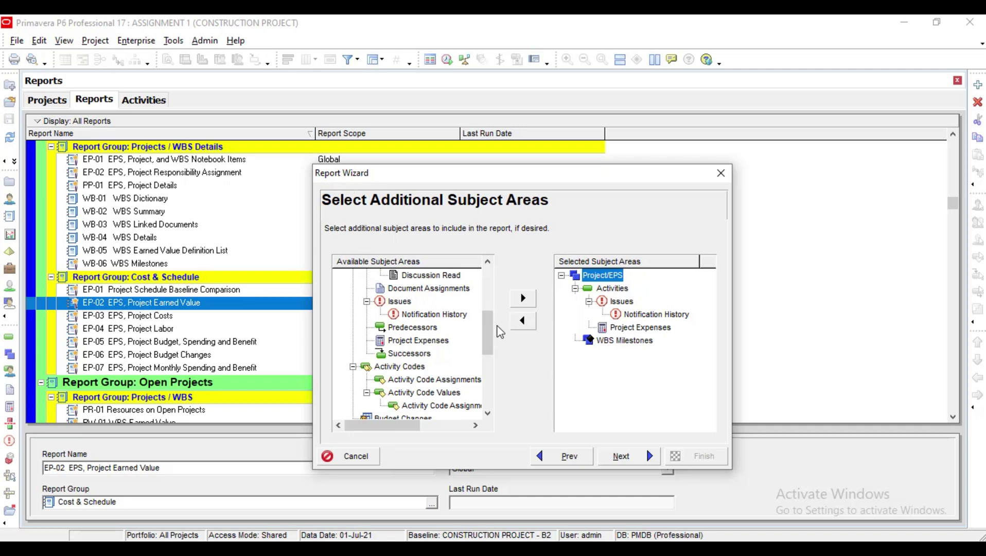
pyautogui.moveTo(492, 328); pyautogui.dragTo(502, 398)
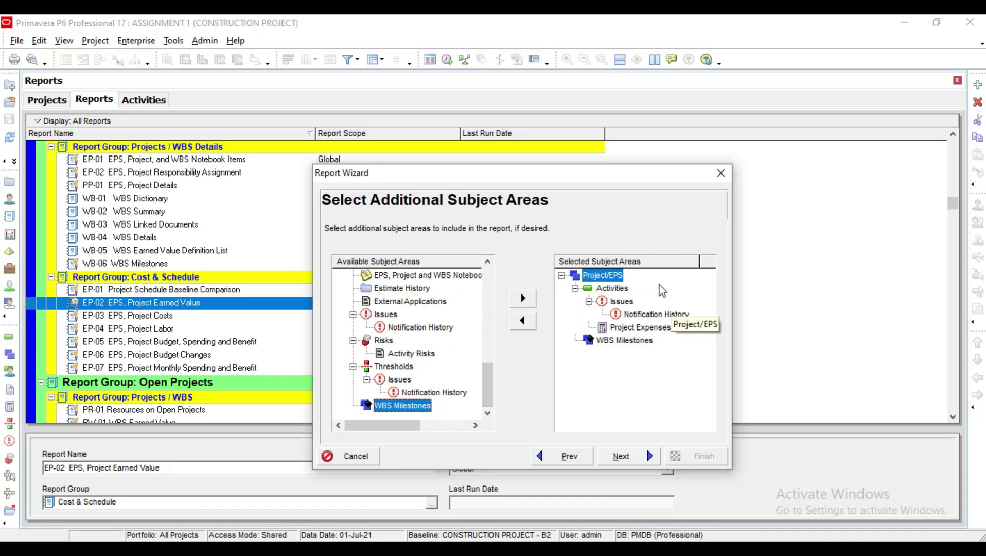
# Check the Project/EPS columns and finish defining the report, keeping its title EP-02 EPS, Project Earned Value
pyautogui.click(639, 455)
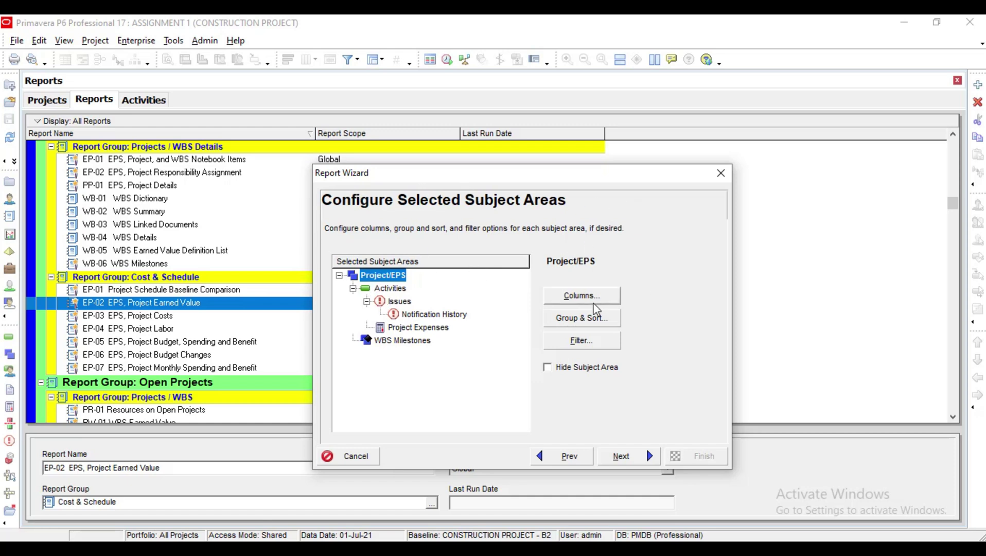
pyautogui.click(578, 297)
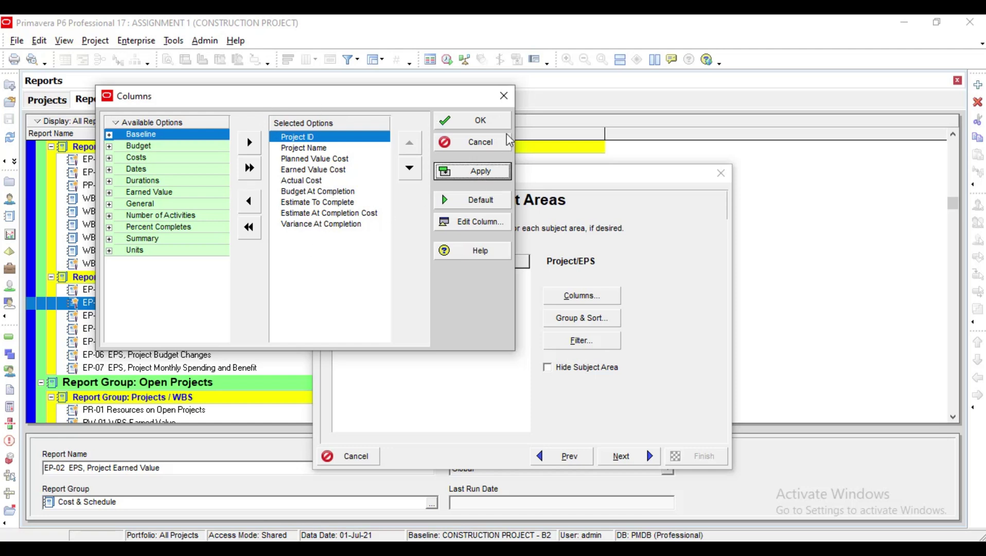
pyautogui.click(504, 99)
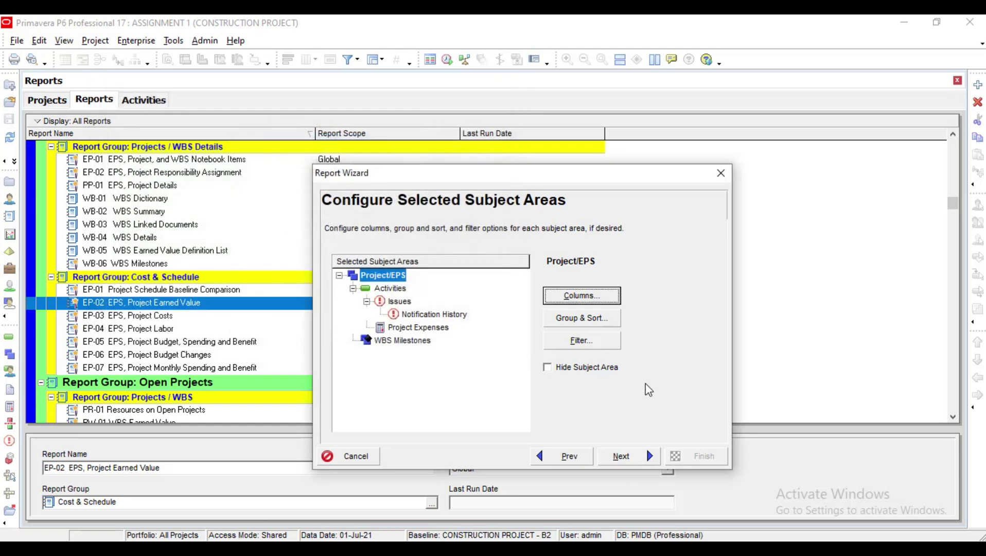
pyautogui.click(624, 456)
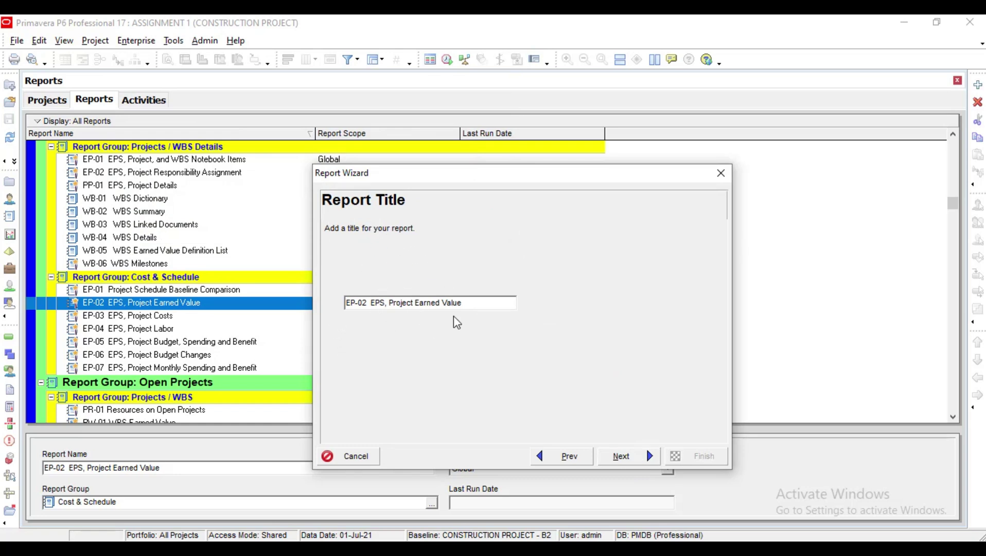
pyautogui.click(611, 458)
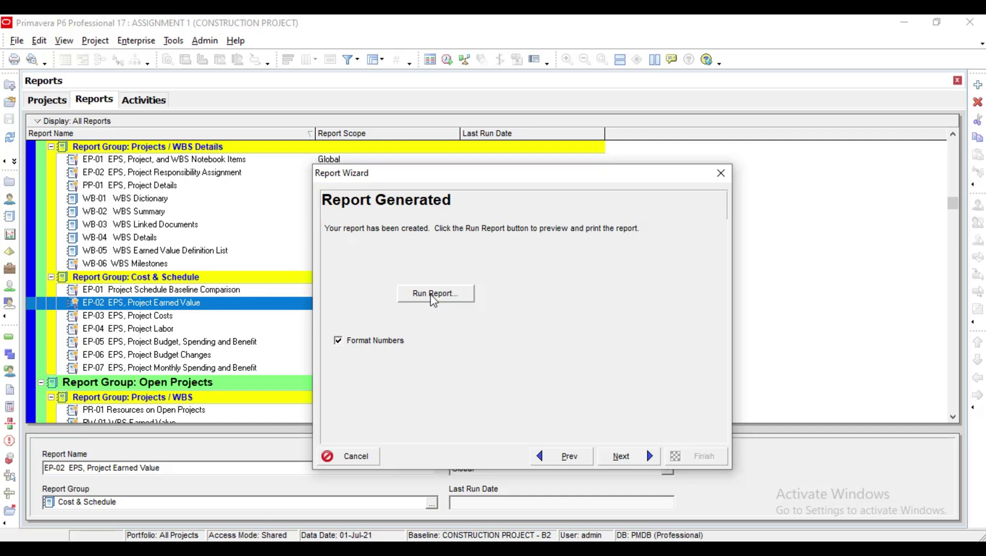
# Run the earned value report to a print preview, look through its page and close the preview
pyautogui.click(462, 291)
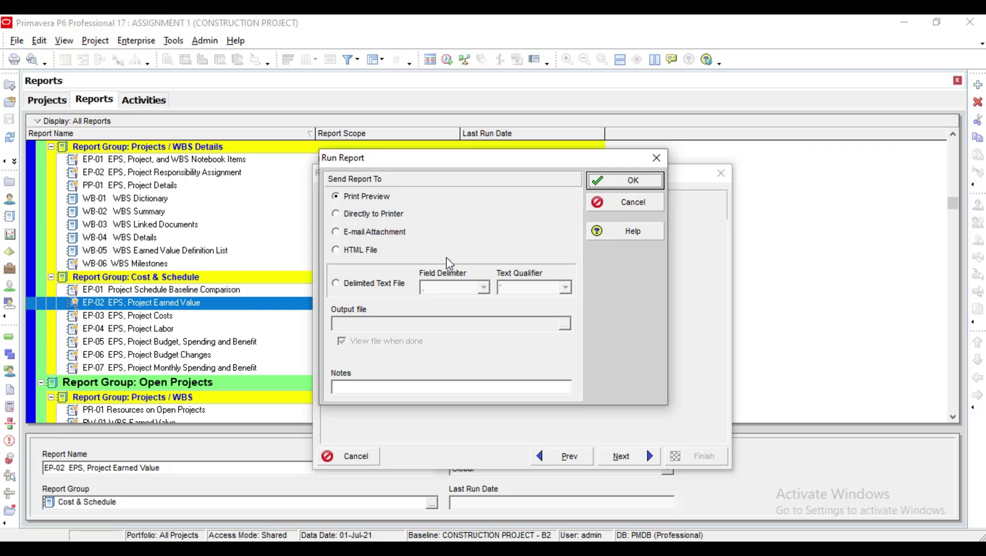
pyautogui.click(337, 233)
pyautogui.click(336, 197)
pyautogui.click(619, 187)
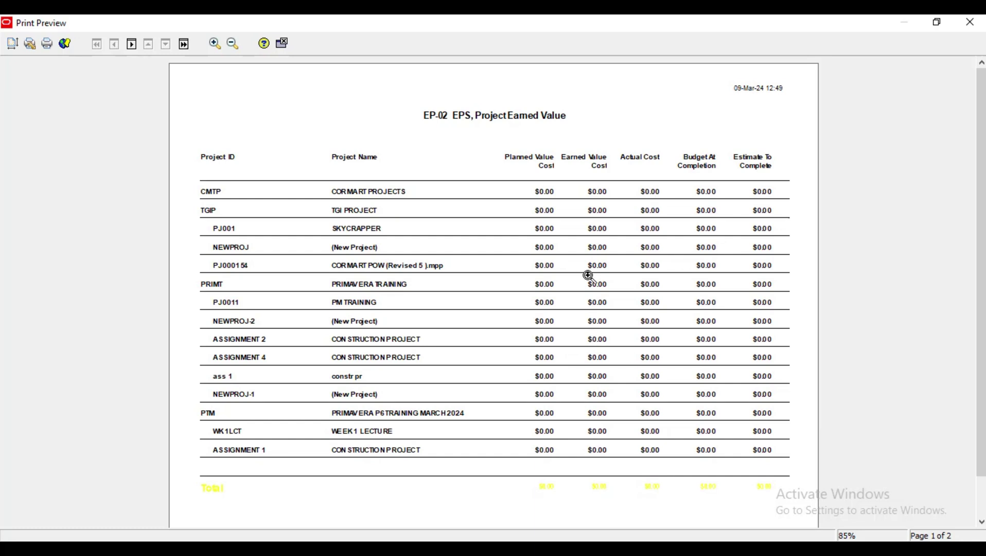
pyautogui.scroll(-2, 983, 383)
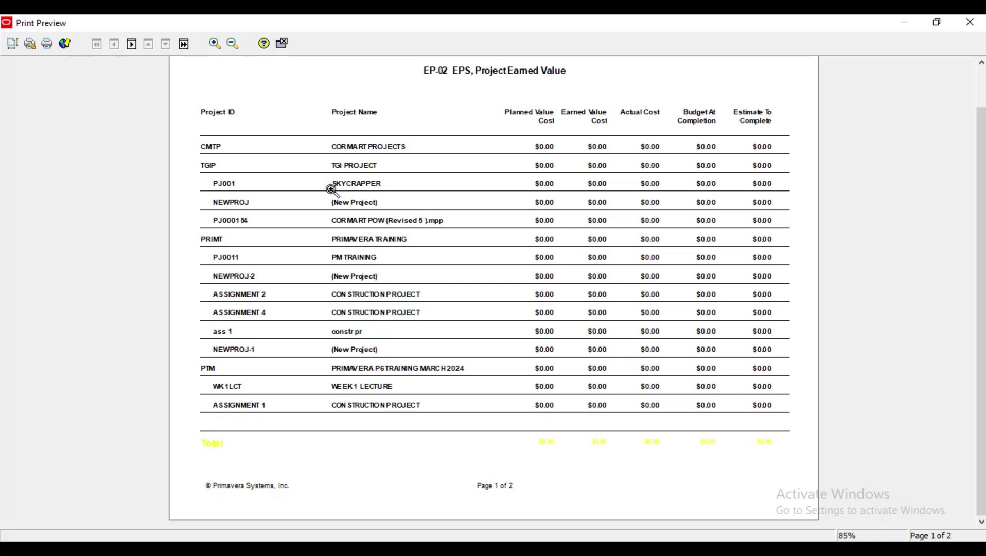
pyautogui.click(282, 43)
# Switch to Primavera P6 Visualizer and start a new schedule comparison
pyautogui.click(174, 41)
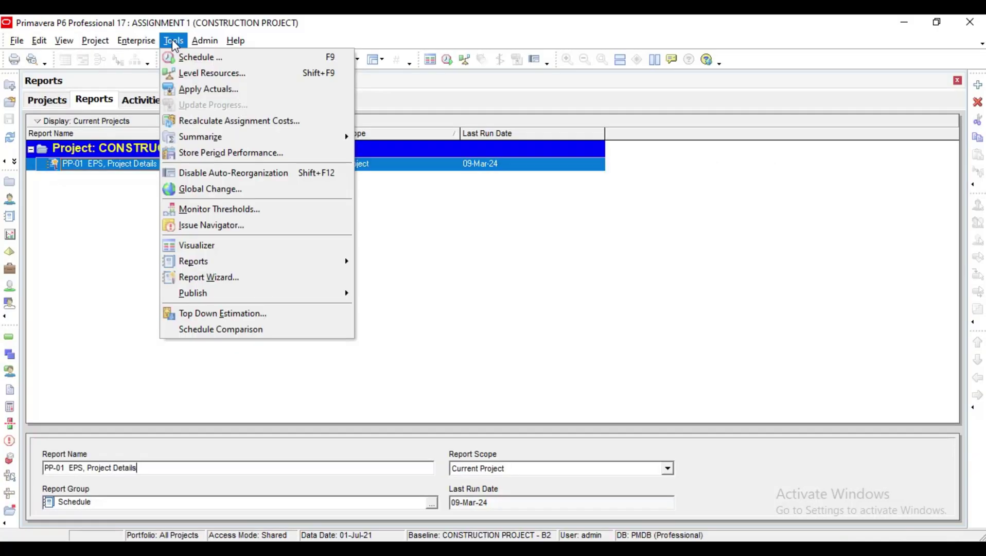
pyautogui.click(217, 247)
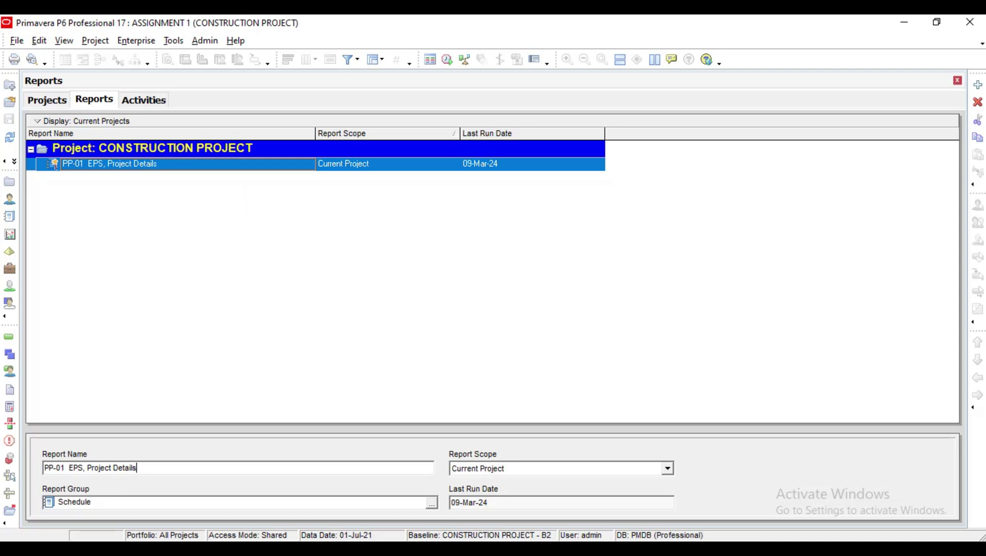
pyautogui.moveTo(443, 549)
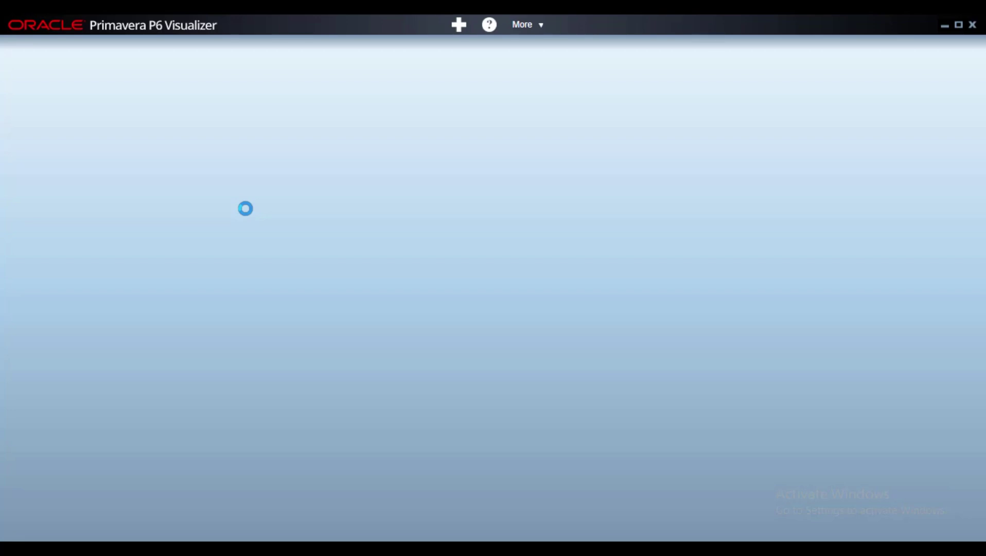
pyautogui.click(457, 26)
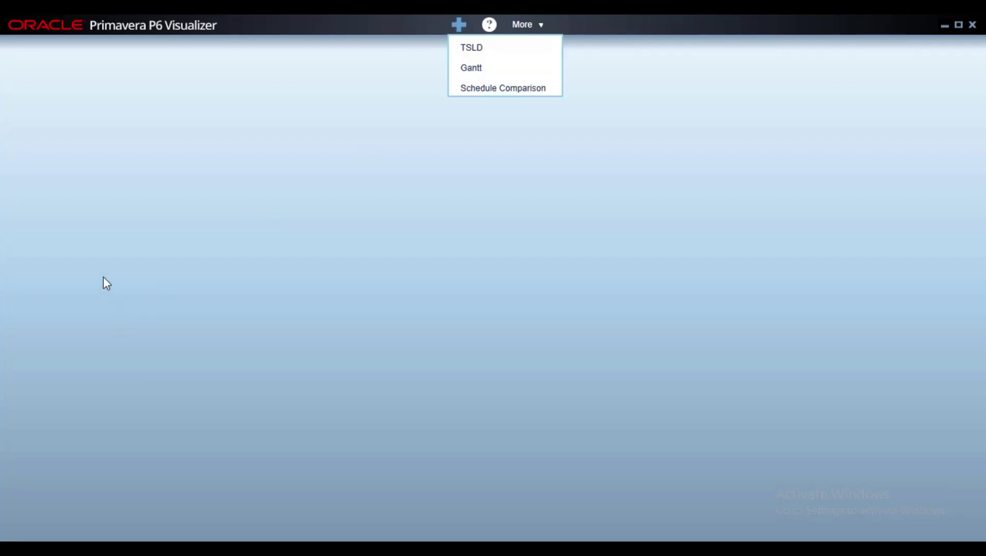
pyautogui.click(467, 88)
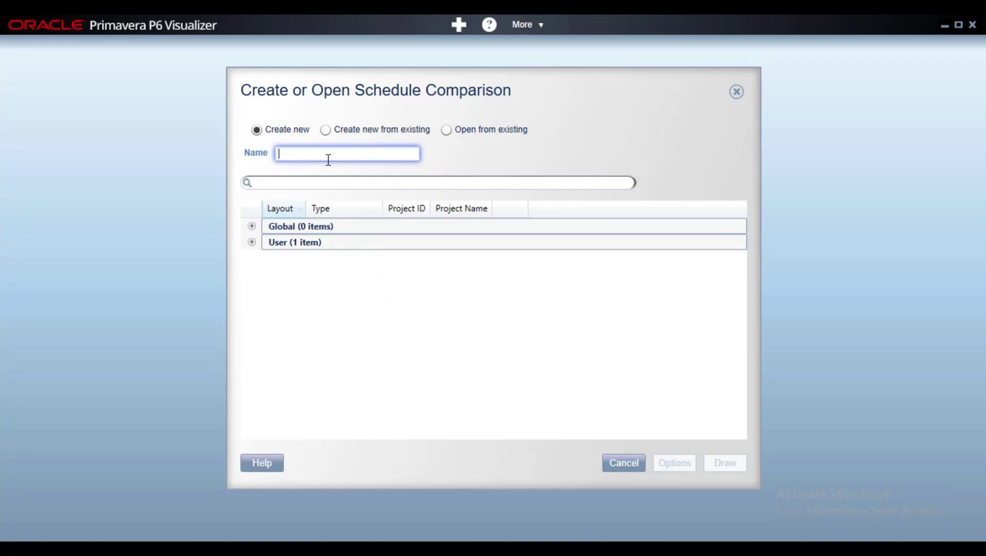
# Name the new comparison SCHEDULE COMPARISM and continue to its options
pyautogui.write('SCHEDU')
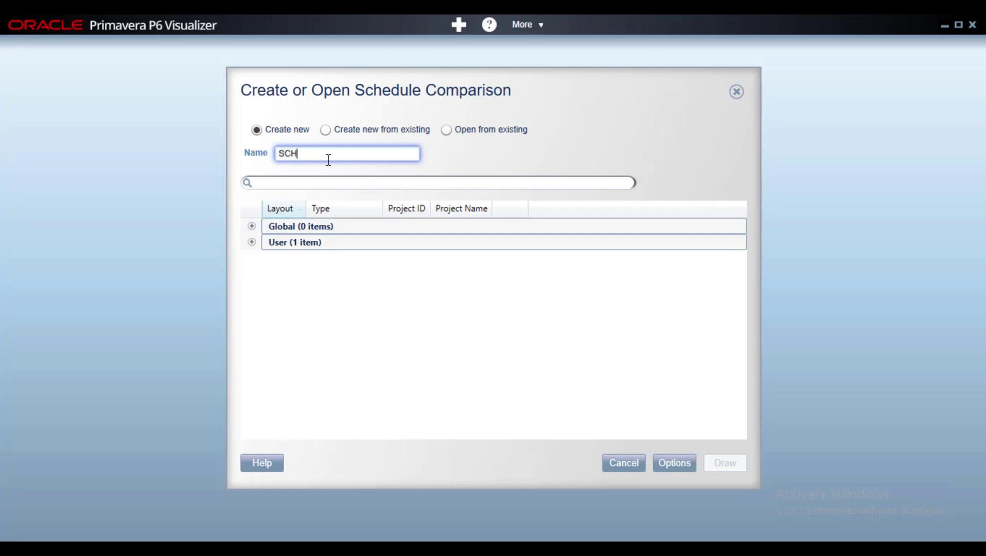
pyautogui.write('LE-COMPARE')
pyautogui.press('BackSpace')
pyautogui.write('ISM')
pyautogui.click(655, 469)
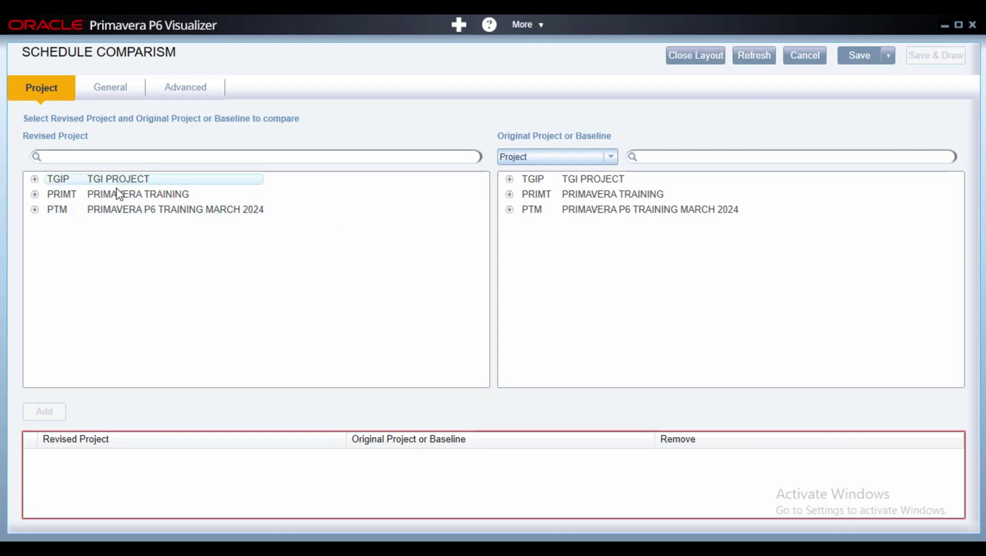
# Select ASSIGNMENT 1 CONSTRUCTION PROJECT under PTM as both the revised project and the original project
pyautogui.click(128, 213)
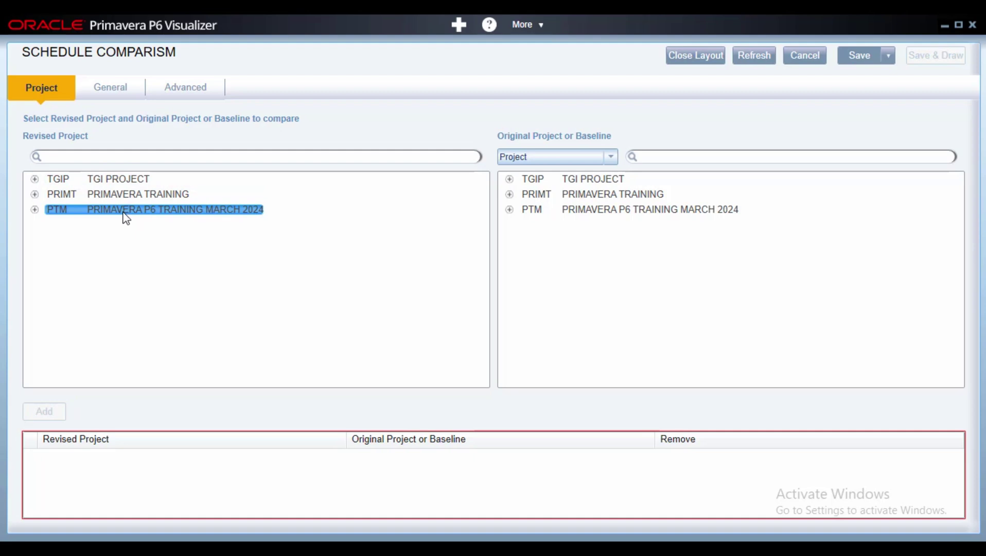
pyautogui.click(617, 212)
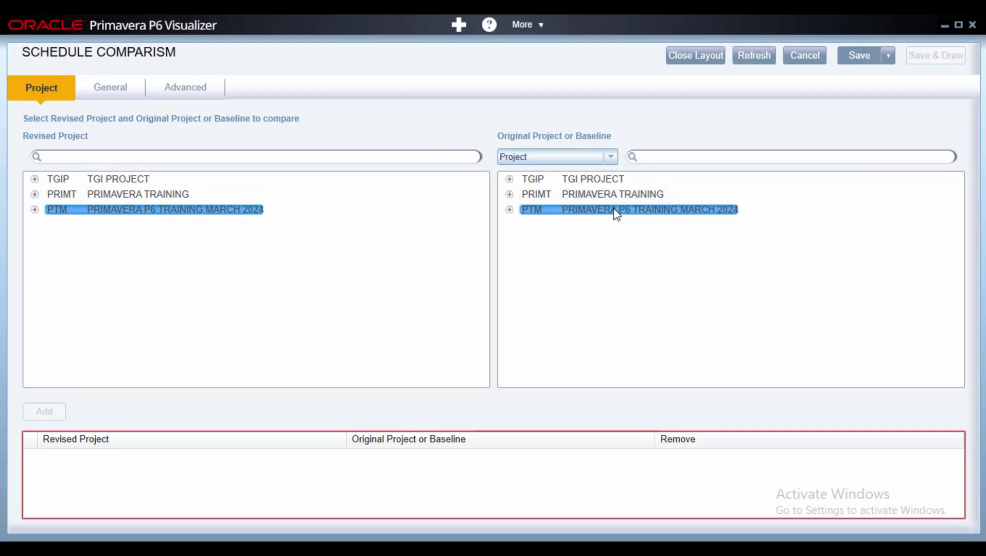
pyautogui.click(35, 210)
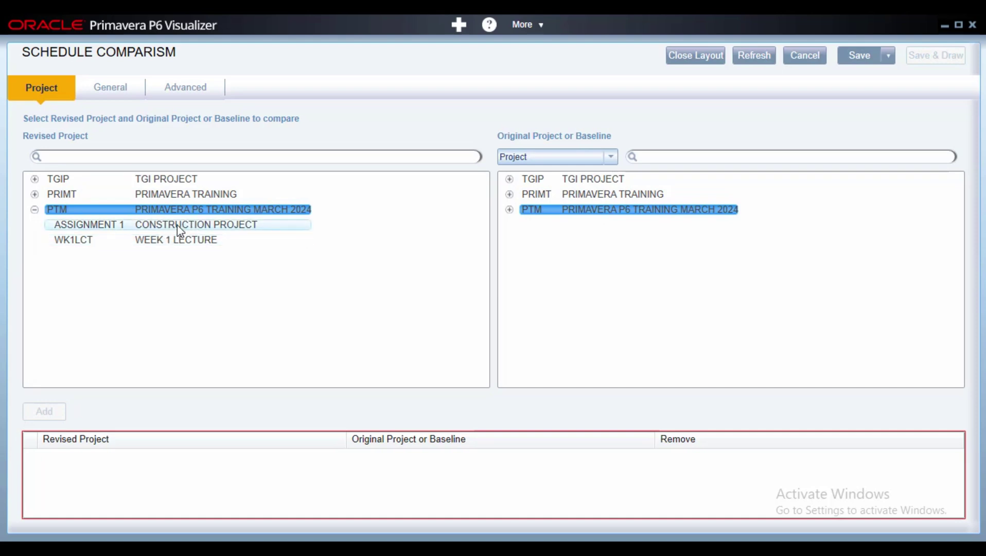
pyautogui.click(177, 224)
pyautogui.click(168, 242)
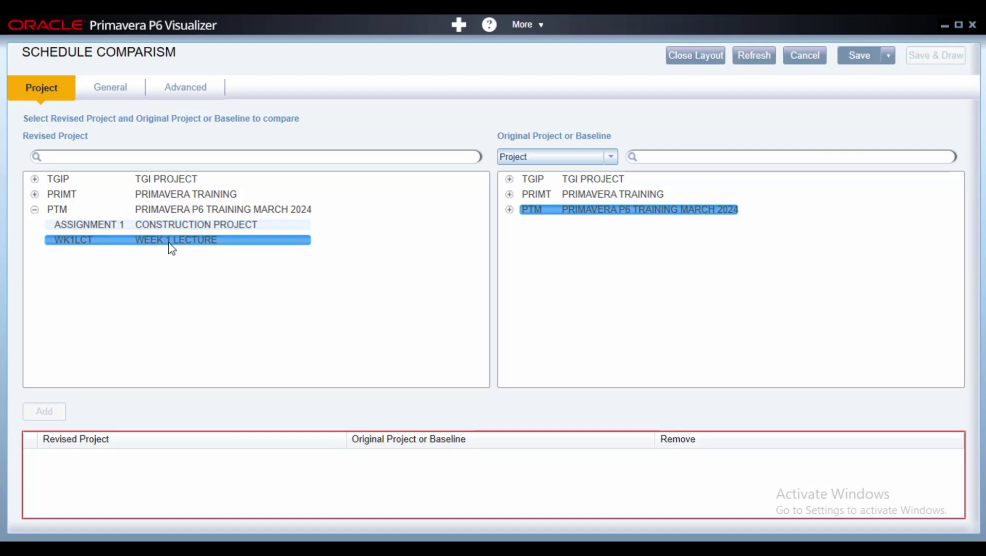
pyautogui.click(510, 210)
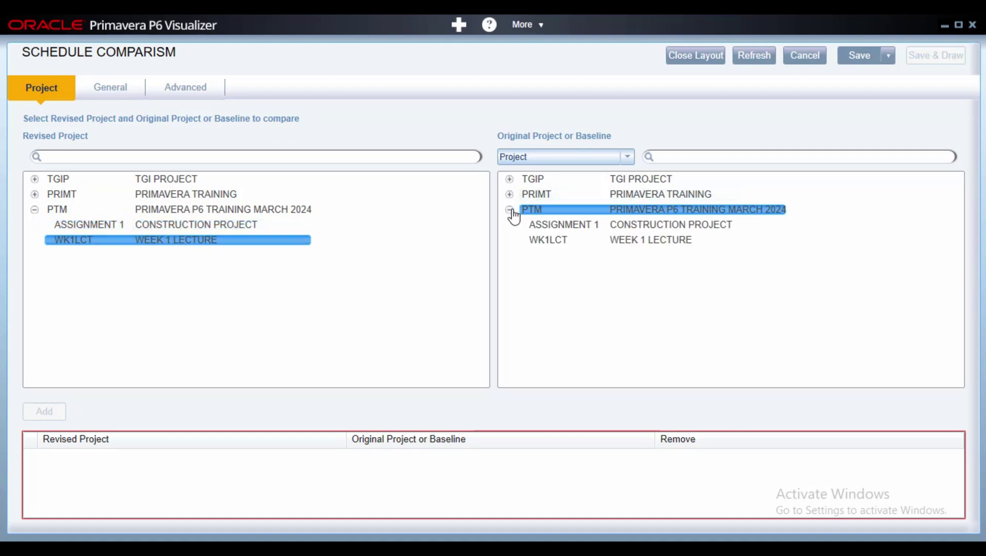
pyautogui.click(631, 242)
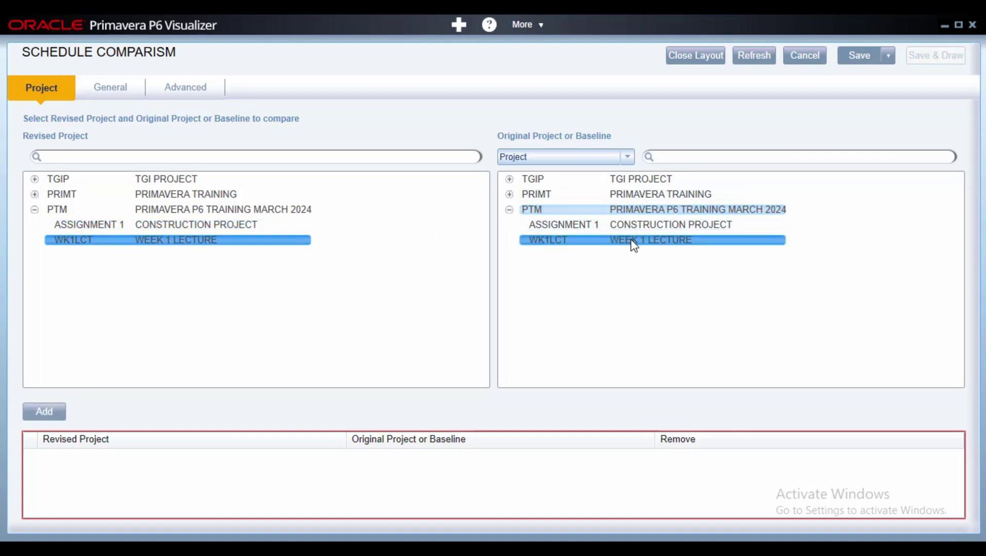
pyautogui.click(172, 225)
pyautogui.click(661, 226)
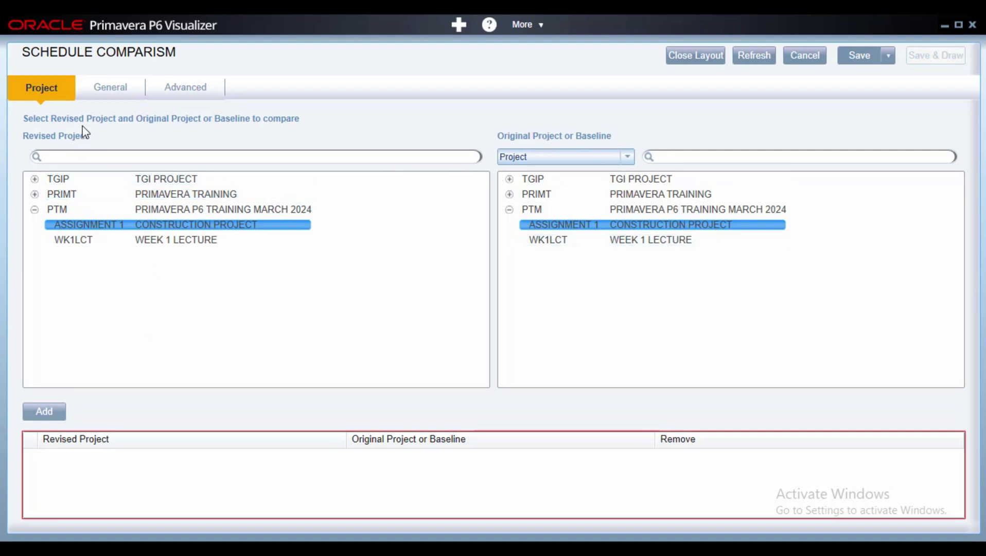
# Send the comparison report to a CSV file and review the project and activity information selected for comparison
pyautogui.click(107, 88)
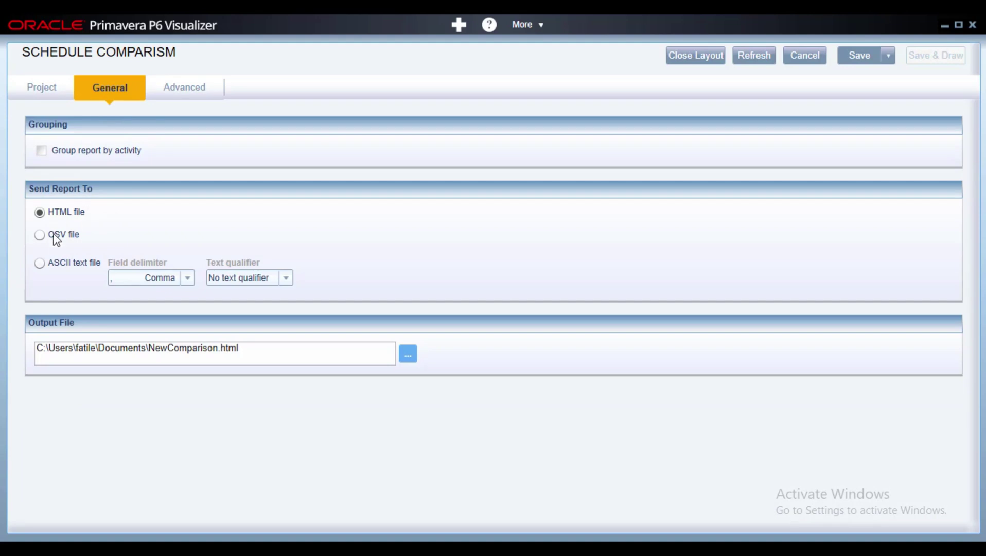
pyautogui.click(40, 235)
pyautogui.click(175, 91)
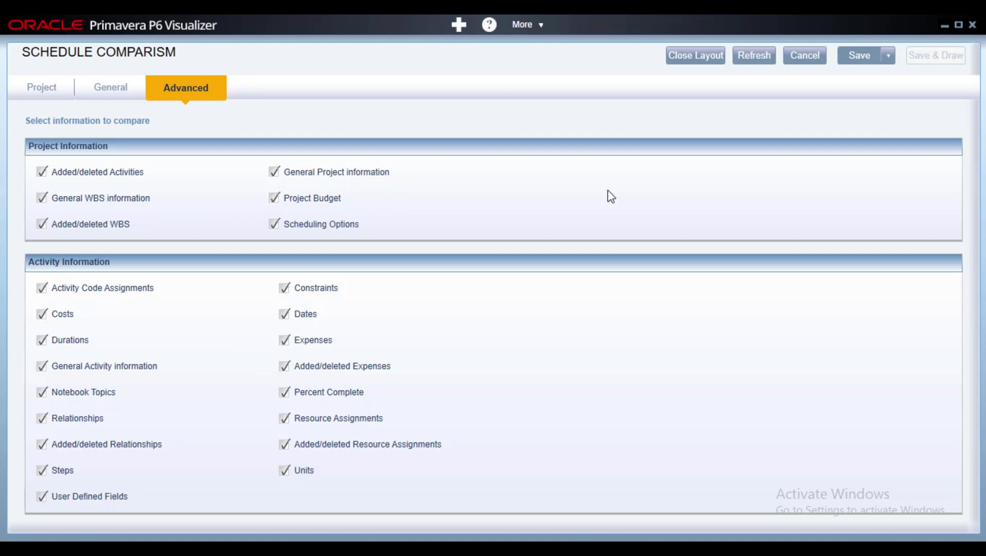
# Add the selected ASSIGNMENT 1 project pair to the comparison, then save and draw it
pyautogui.click(42, 85)
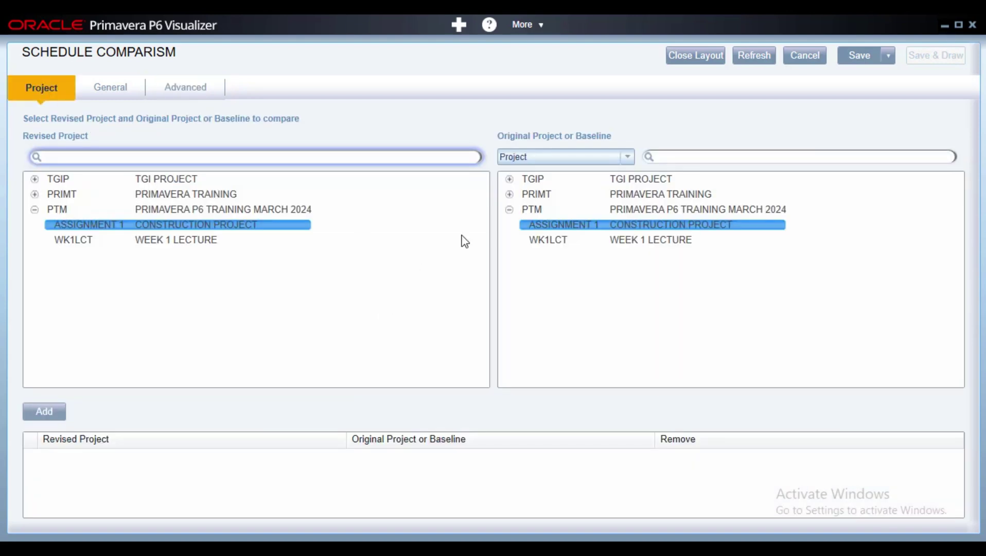
pyautogui.click(45, 413)
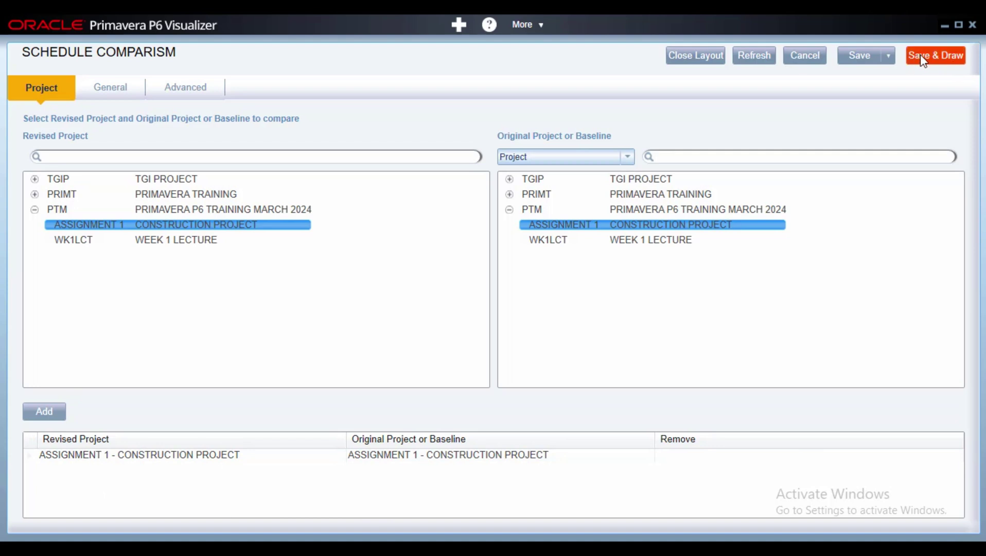
pyautogui.click(933, 61)
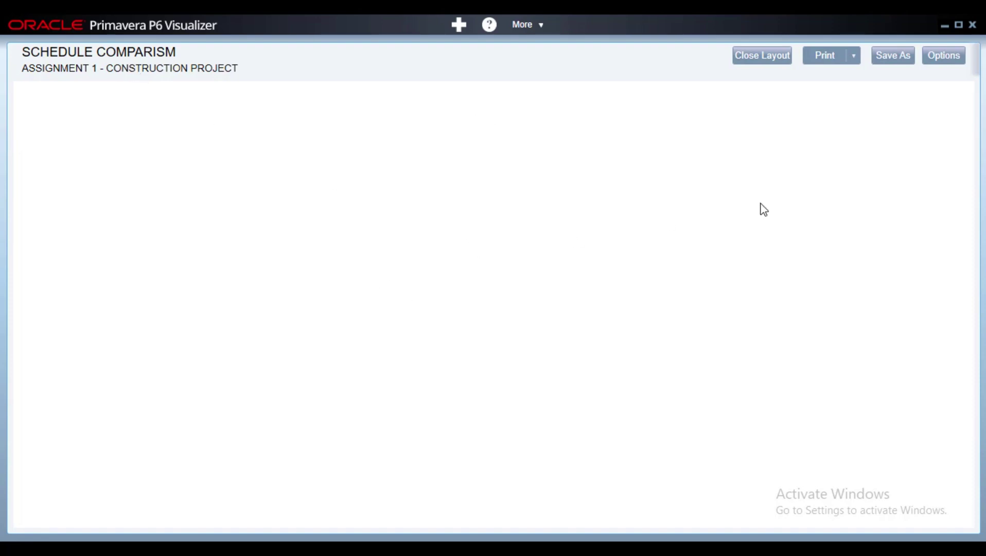
# Leave the drawn comparison and exit Visualizer, returning to the P6 reports
pyautogui.click(951, 58)
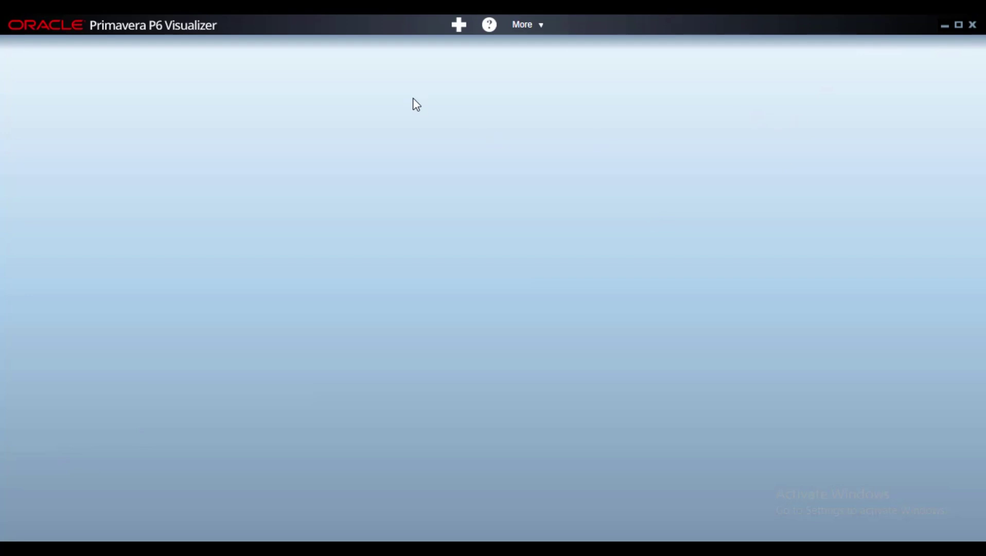
pyautogui.click(972, 25)
pyautogui.click(555, 336)
pyautogui.click(972, 25)
pyautogui.click(550, 330)
pyautogui.click(972, 25)
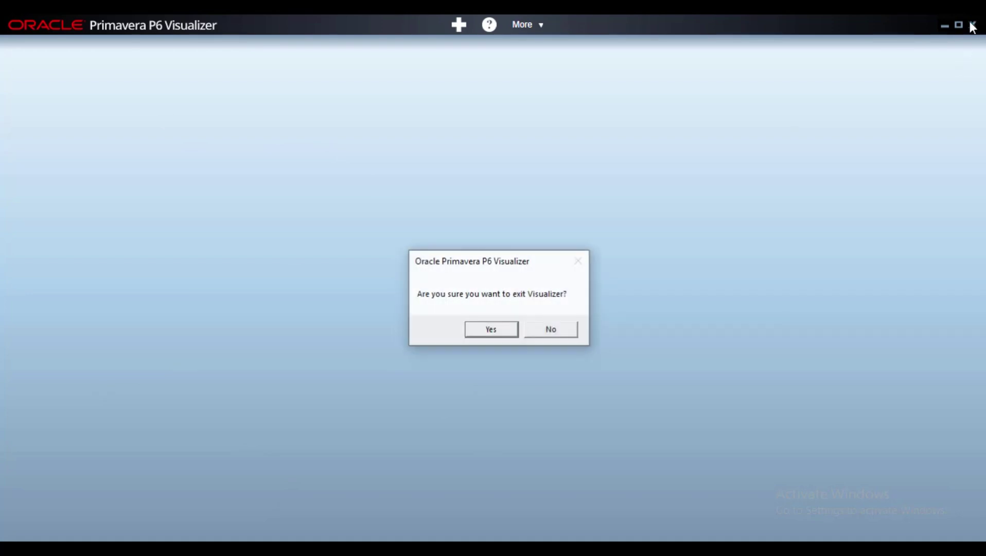
pyautogui.click(482, 333)
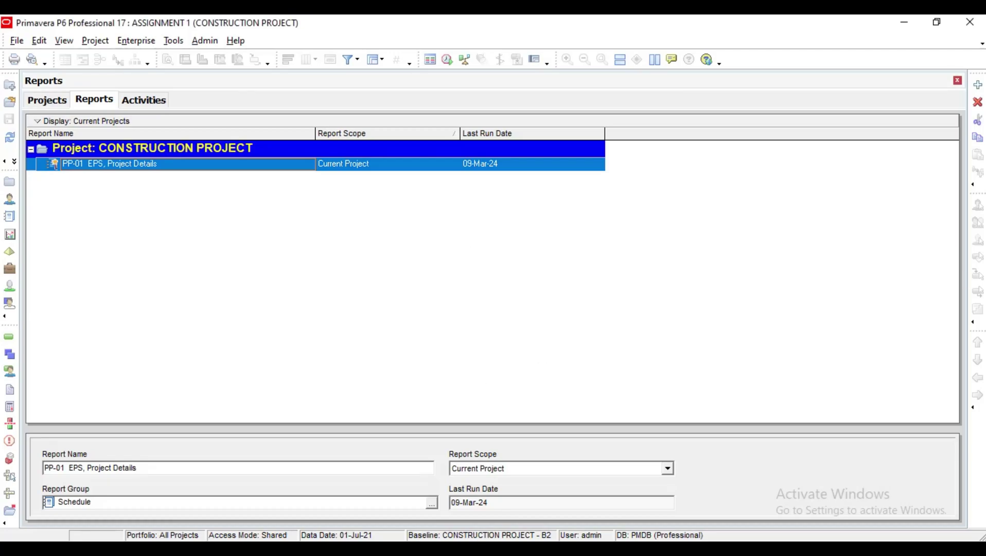
pyautogui.click(132, 215)
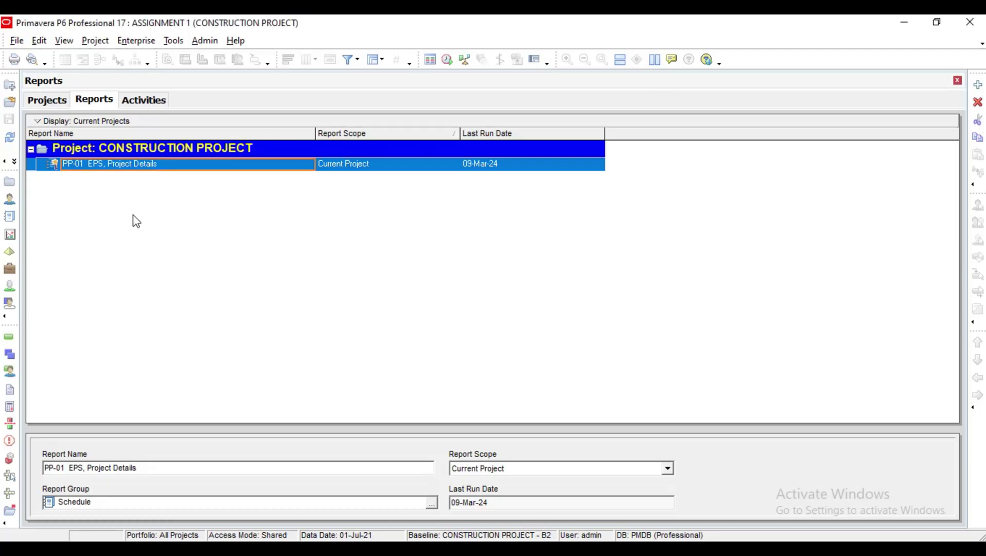
pyautogui.click(408, 549)
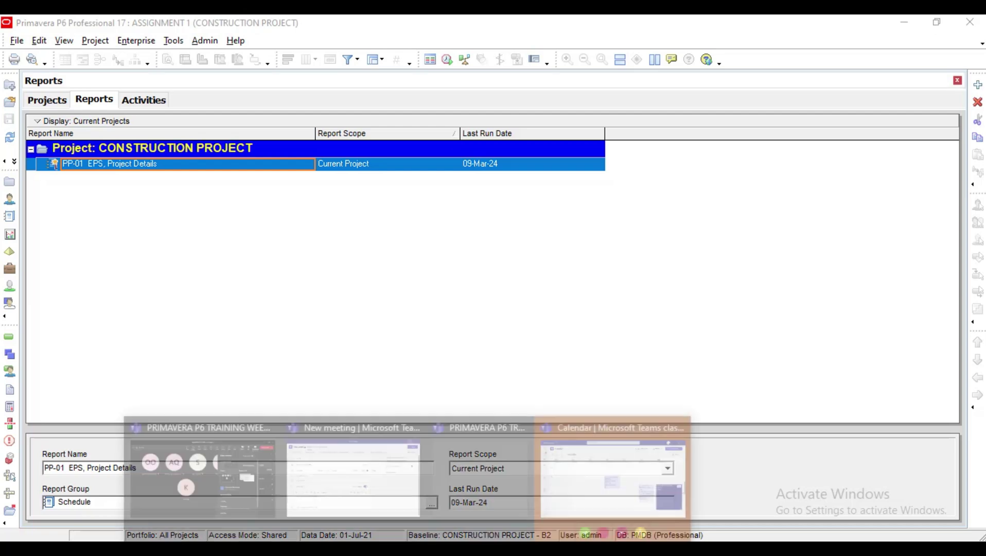
pyautogui.click(293, 309)
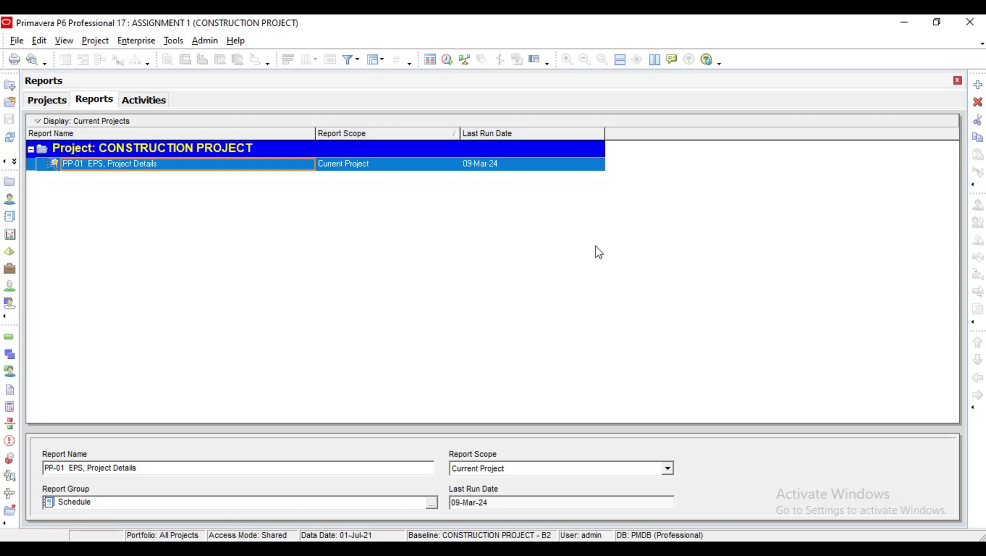
pyautogui.moveTo(481, 546)
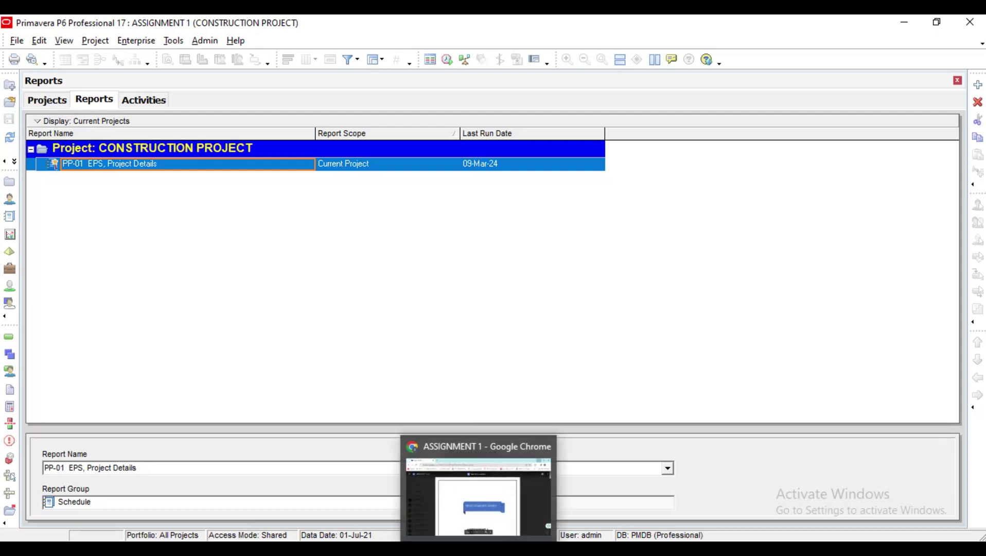
pyautogui.click(481, 520)
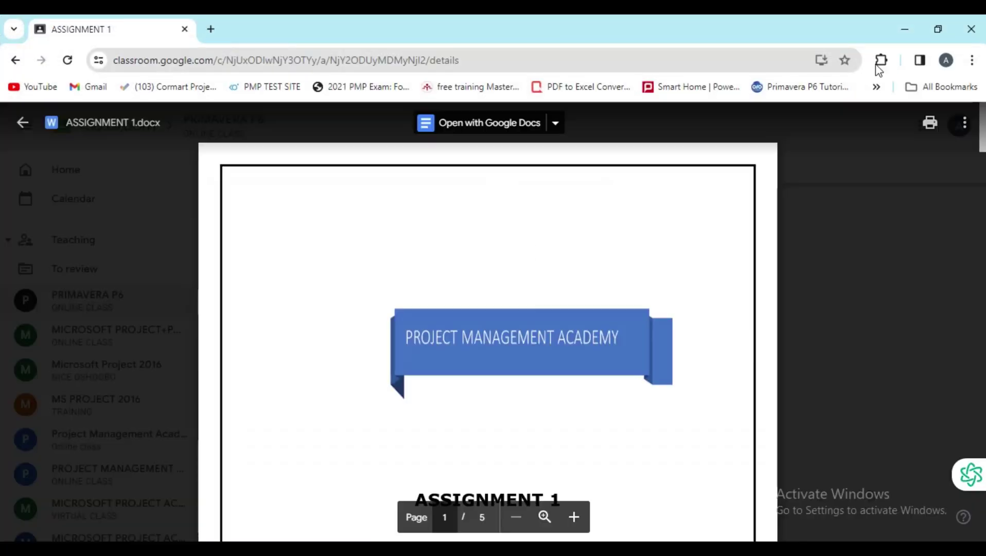
pyautogui.click(905, 29)
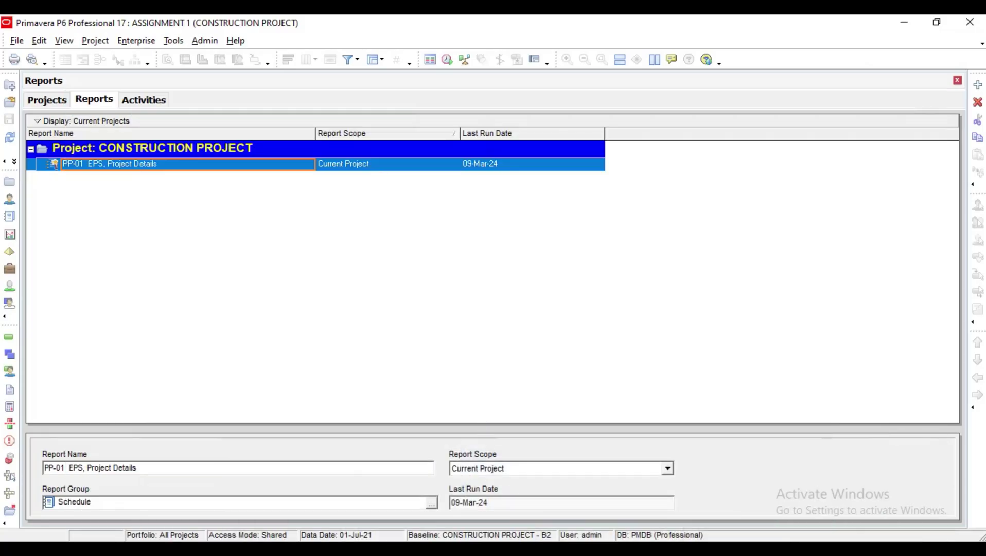
pyautogui.click(408, 548)
pyautogui.click(611, 468)
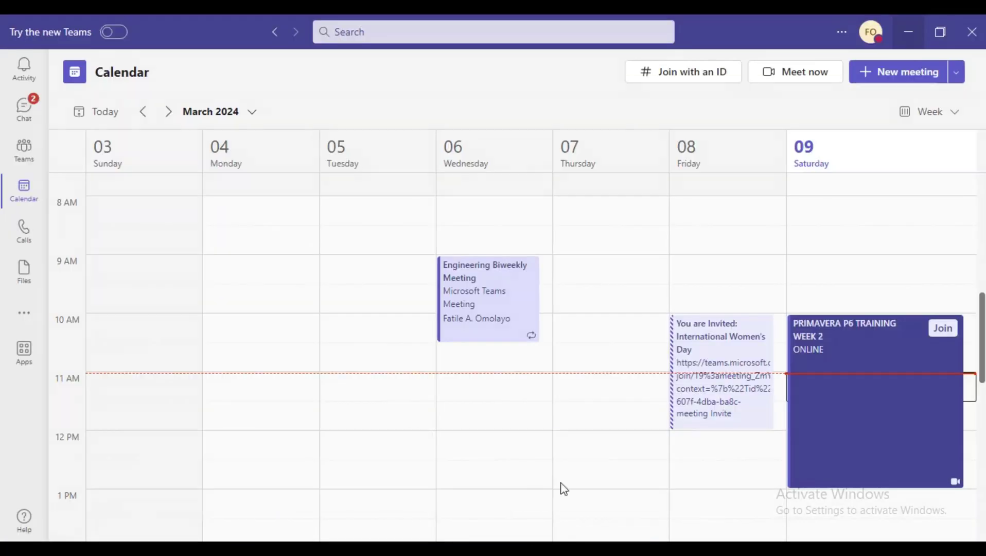
pyautogui.click(479, 547)
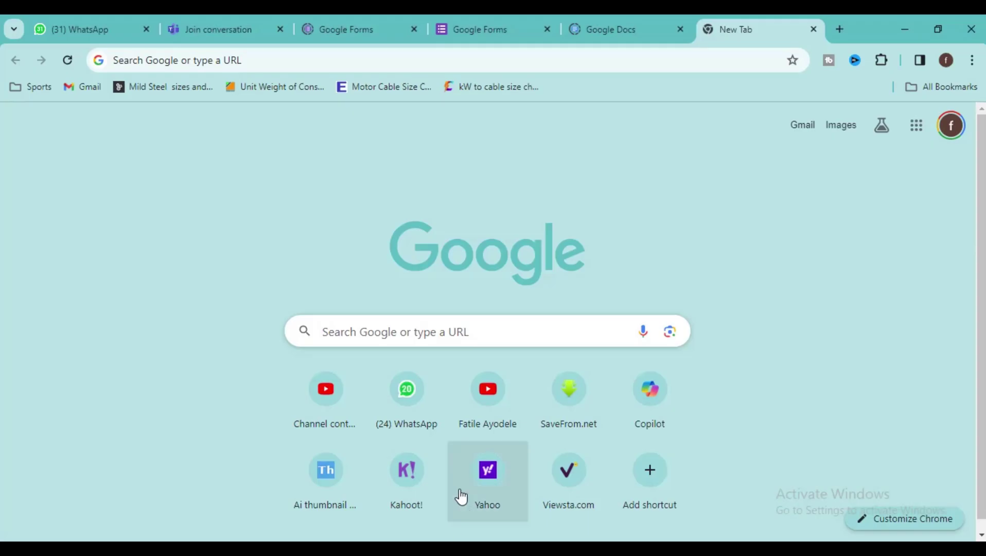
pyautogui.click(547, 548)
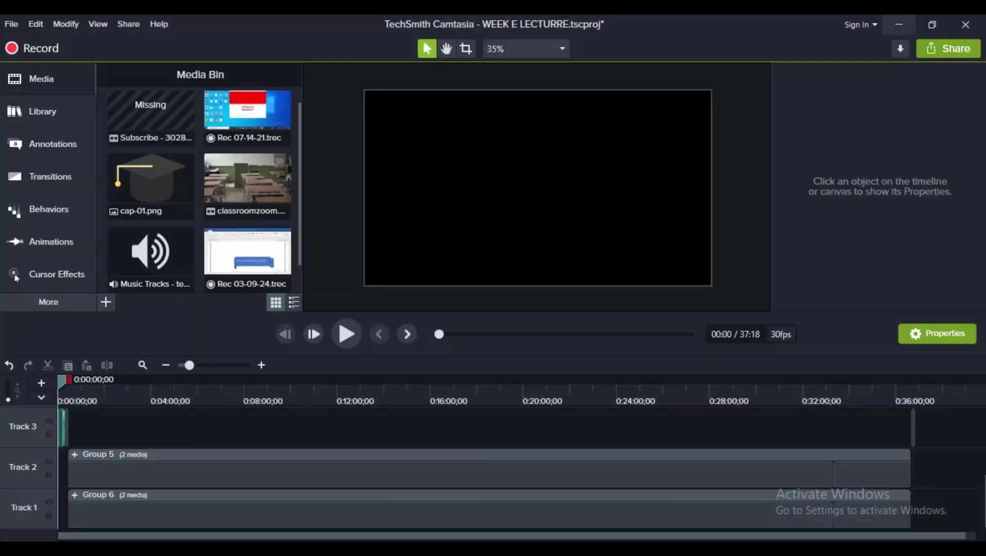
pyautogui.click(897, 27)
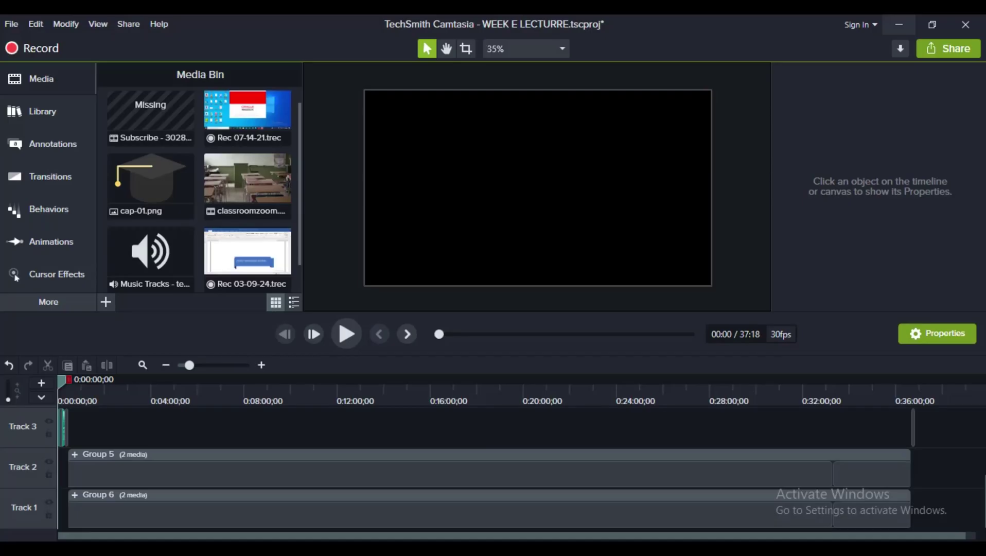